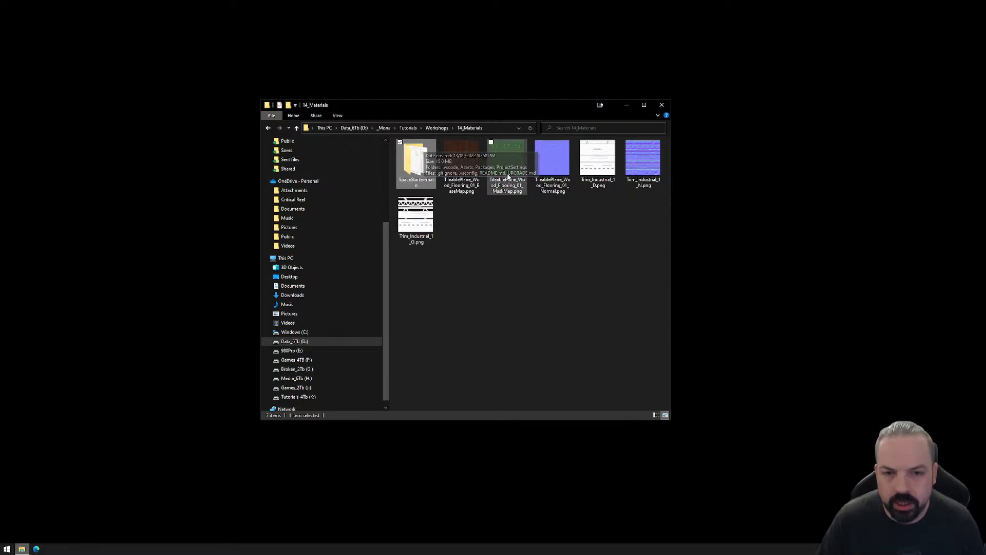
# Examine the wood flooring and industrial trim textures and the SpaceStarter-main project folder in 14_Materials, then minimize the file window.
pyautogui.click(462, 154)
pyautogui.click(519, 156)
pyautogui.click(552, 156)
pyautogui.click(598, 157)
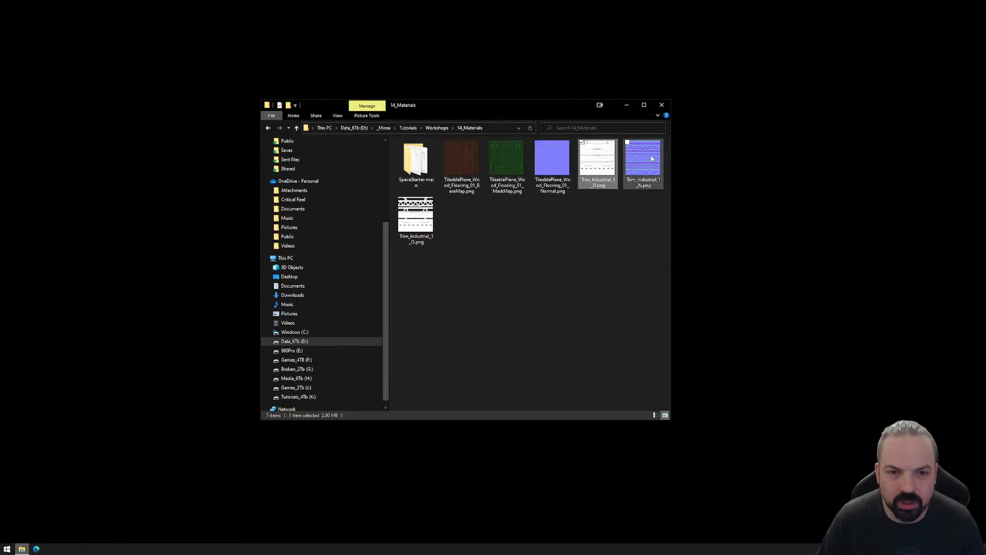
pyautogui.click(643, 156)
pyautogui.click(416, 226)
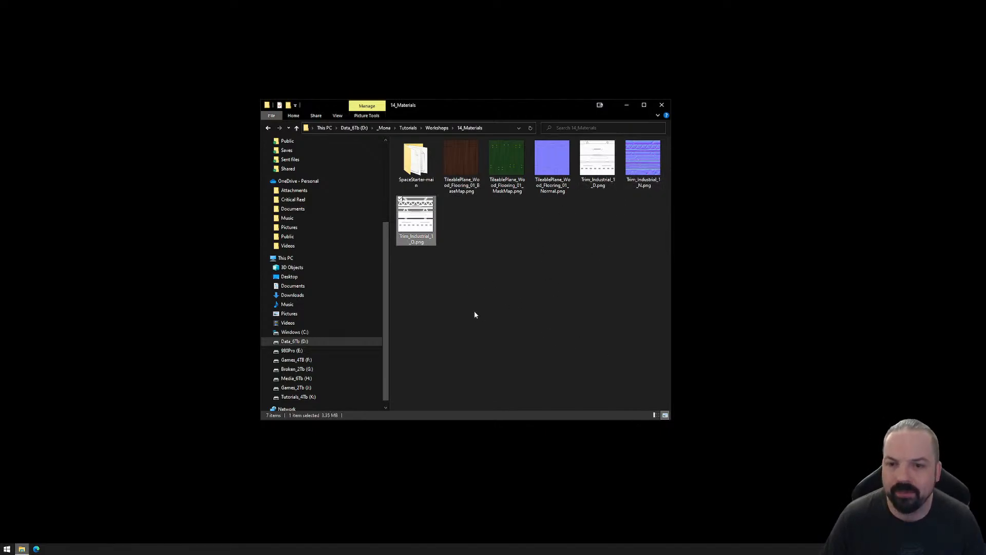
pyautogui.doubleClick(416, 160)
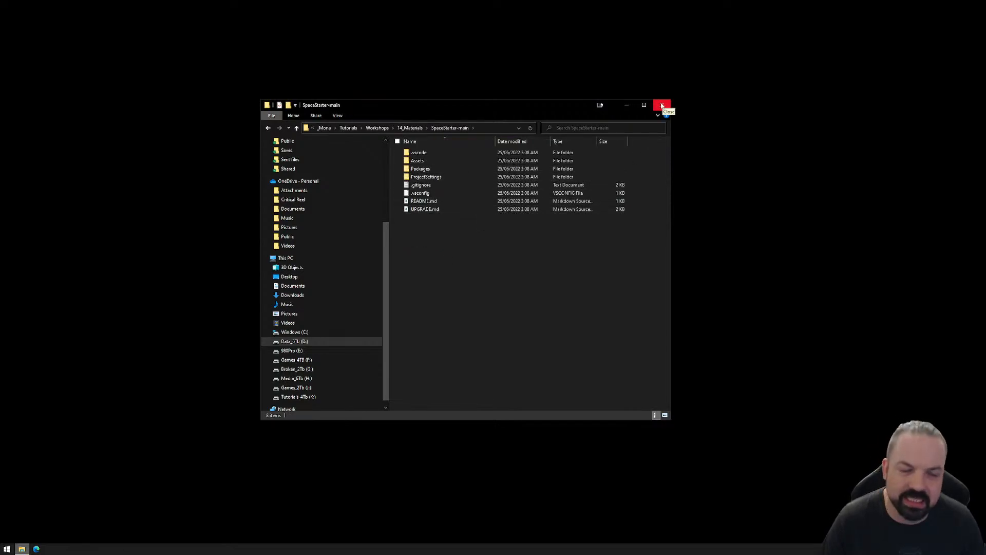
pyautogui.click(628, 107)
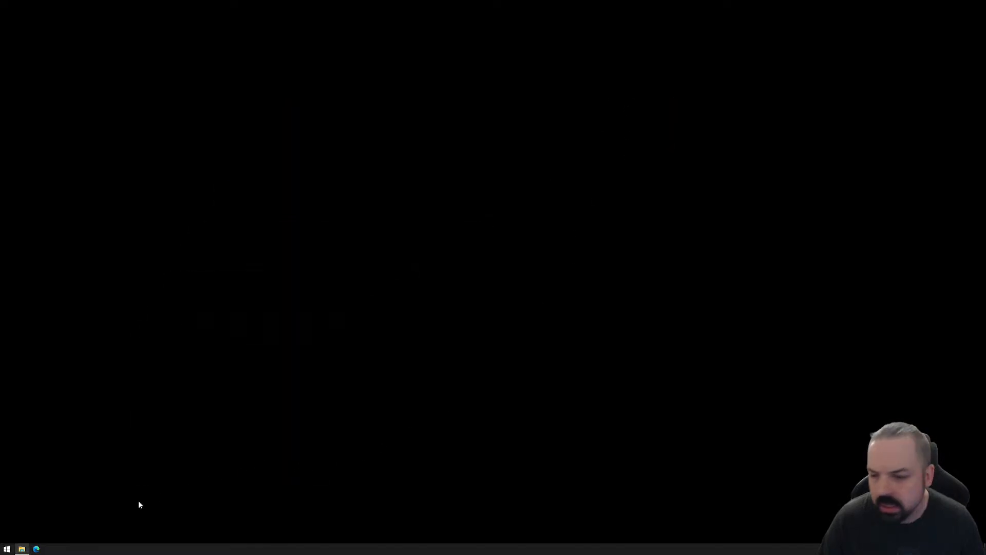
# Launch Unity Hub and open the SpaceStarter-main project from the _Mona/Tutorials/Workshops/14_Materials folder.
pyautogui.click(12, 550)
pyautogui.click(84, 531)
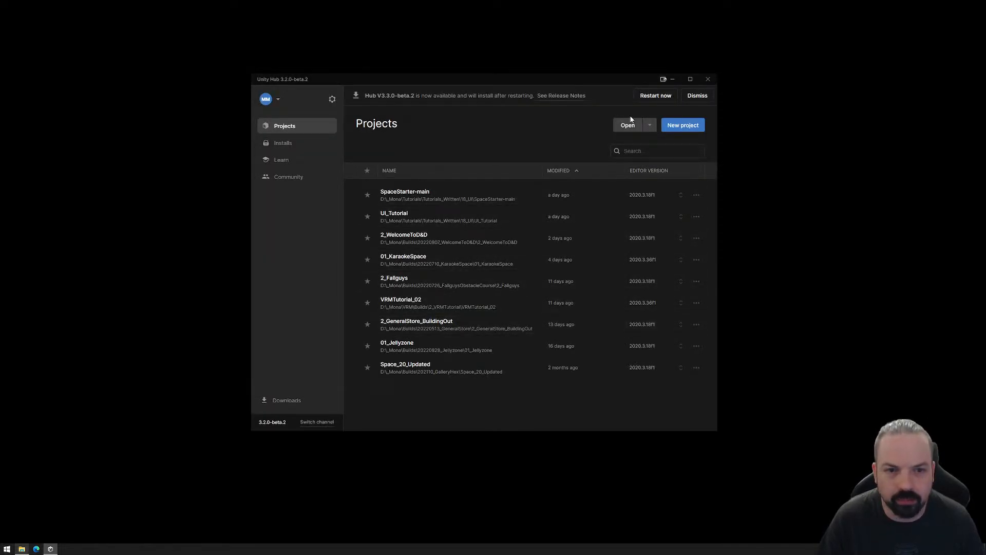
pyautogui.click(627, 124)
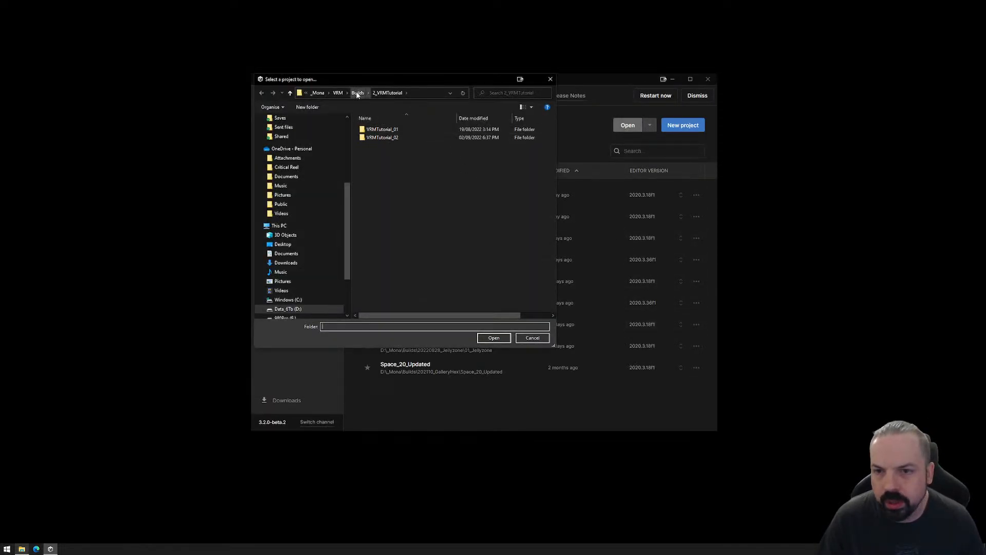
pyautogui.click(317, 93)
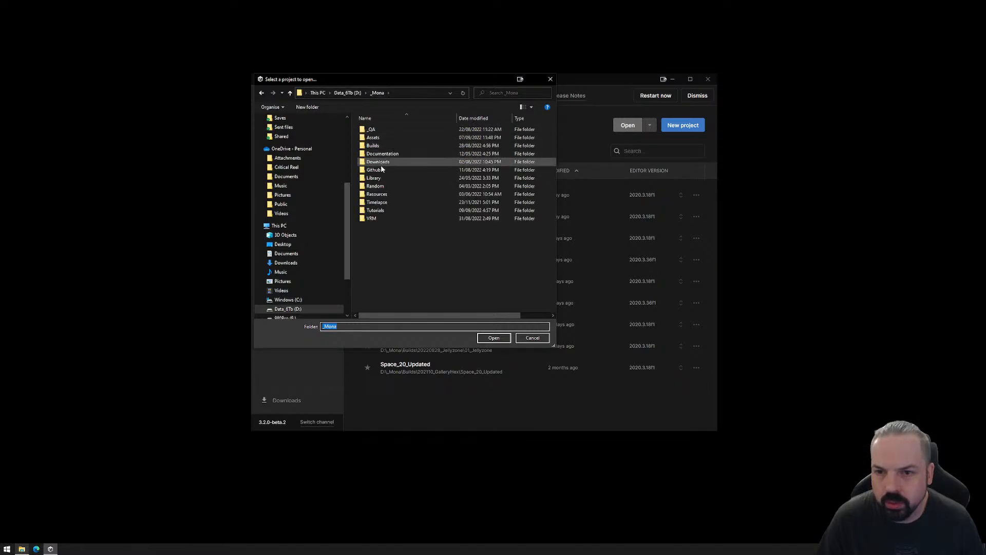
pyautogui.click(383, 211)
pyautogui.doubleClick(383, 212)
pyautogui.doubleClick(384, 169)
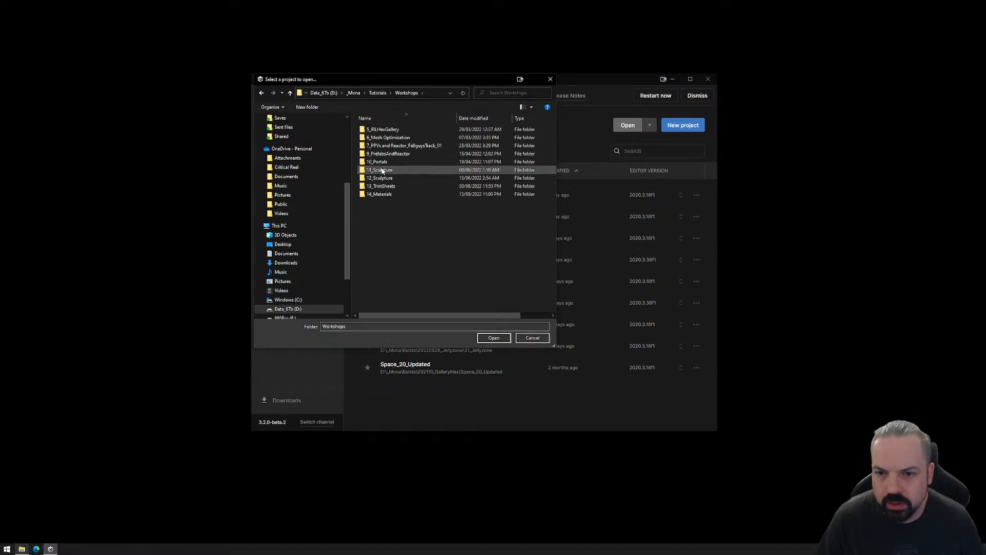
pyautogui.doubleClick(401, 193)
pyautogui.doubleClick(375, 141)
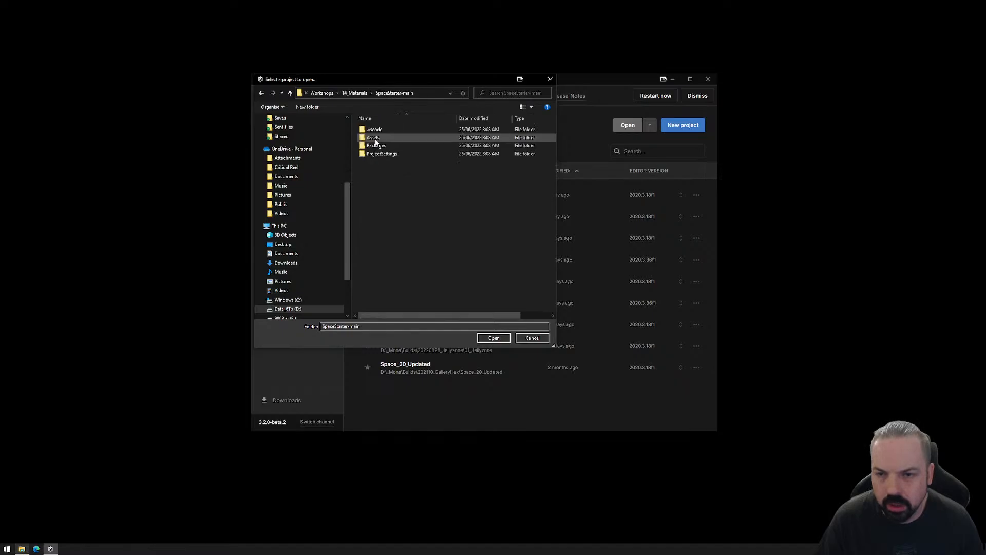
pyautogui.click(493, 337)
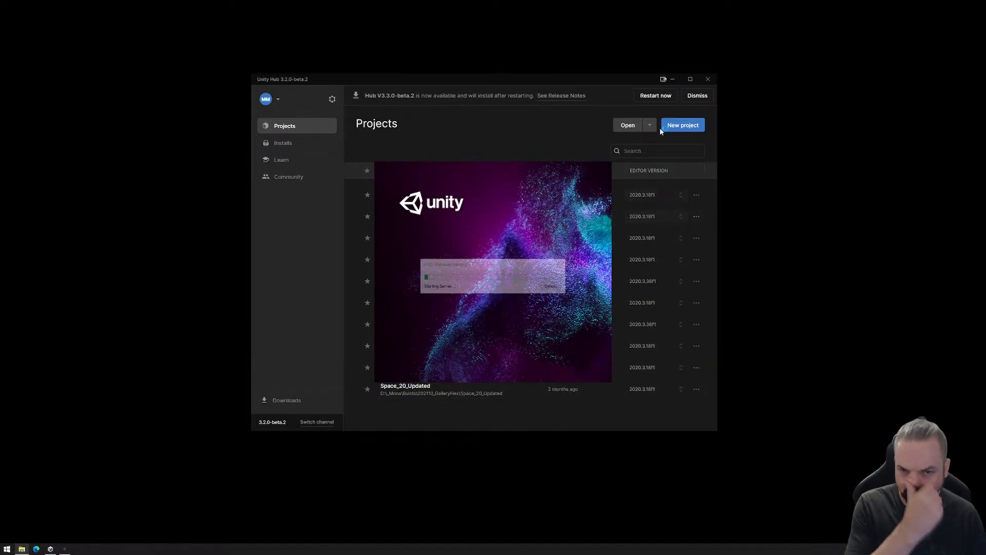
pyautogui.click(673, 80)
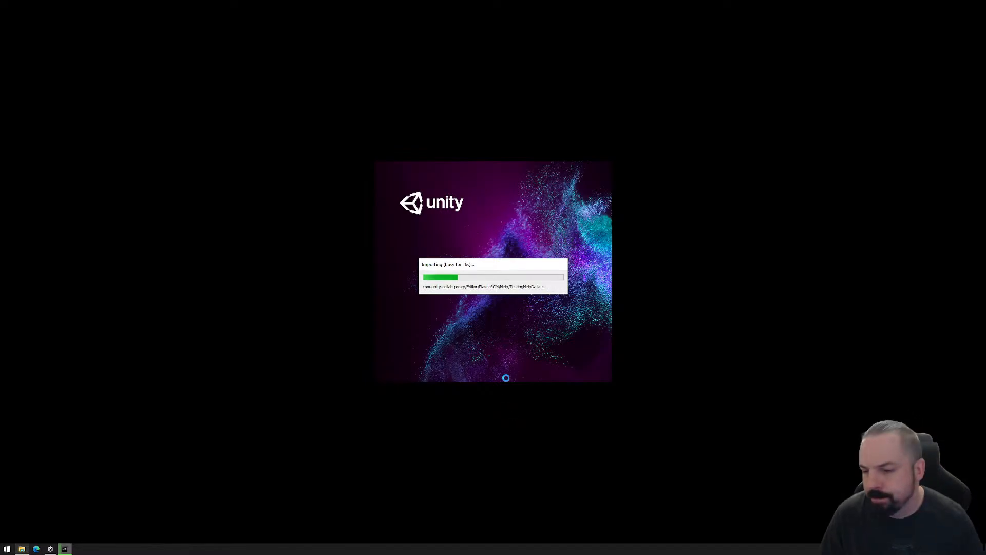
# Switch to the Edge browser, close the YouTube page and open docs.monaverse.com in a new tab.
pyautogui.click(37, 548)
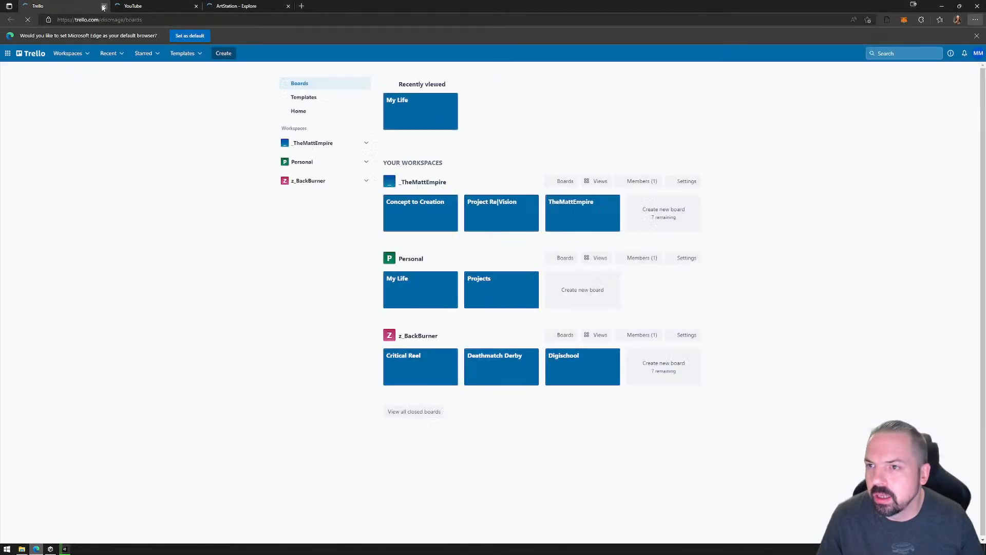
pyautogui.click(104, 6)
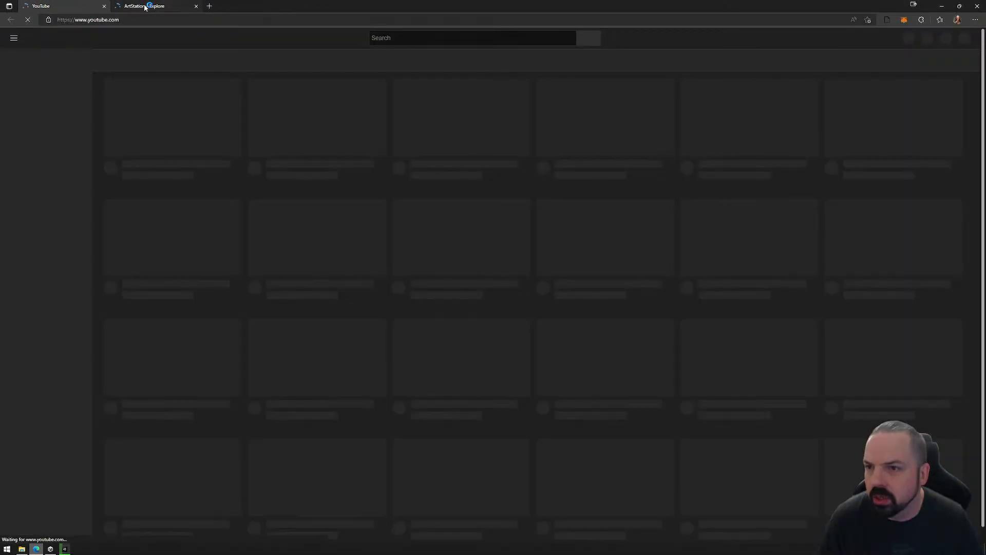
pyautogui.click(103, 7)
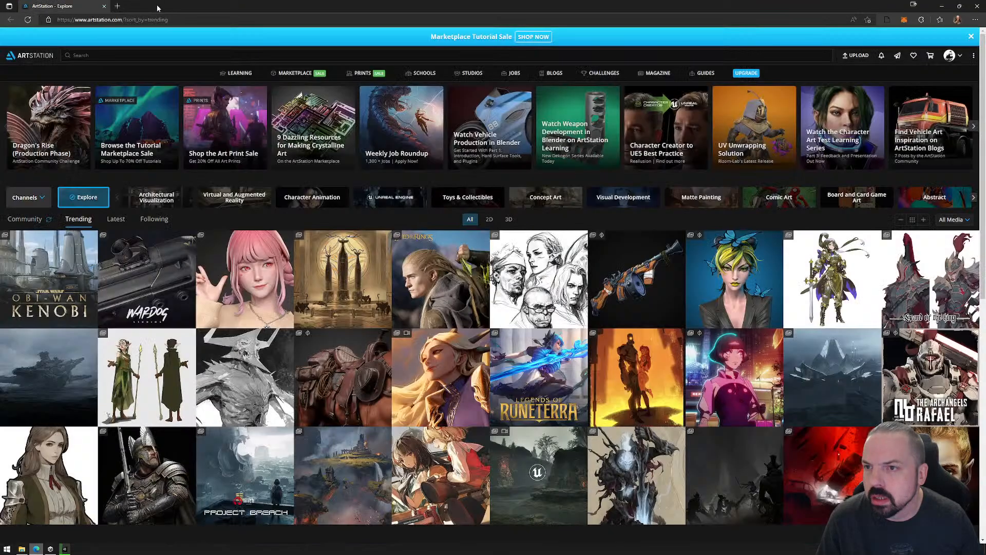
pyautogui.click(117, 7)
pyautogui.write('do')
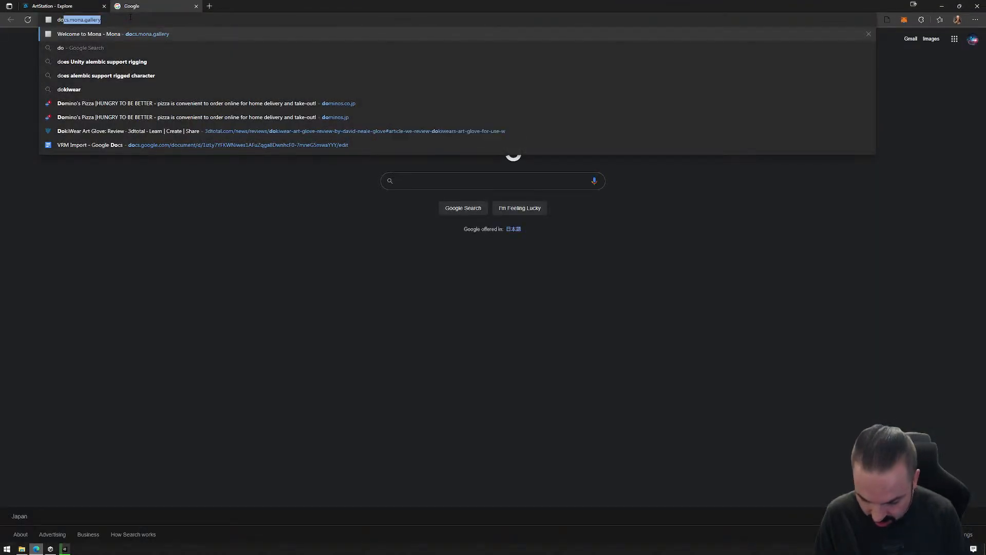
pyautogui.write('cs.')
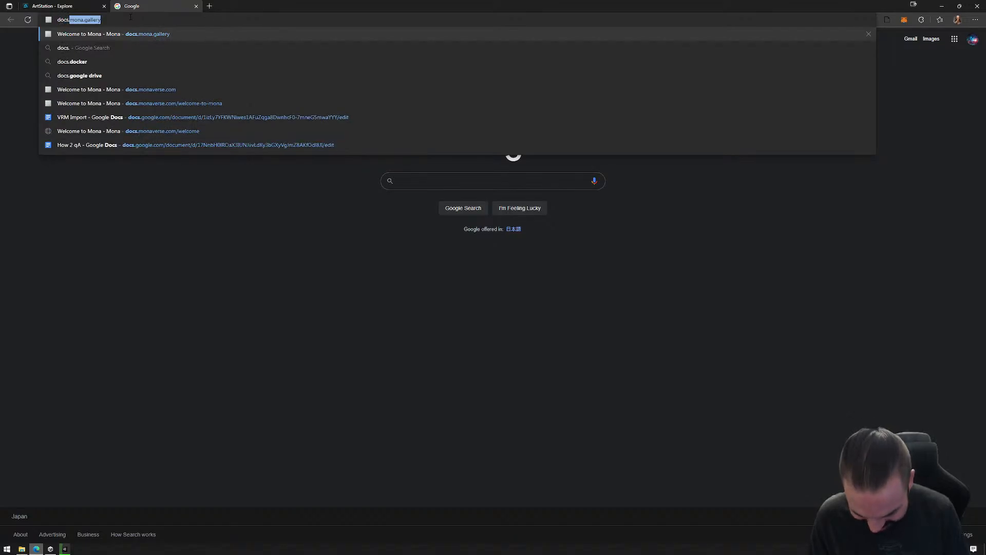
pyautogui.write('monaverse.')
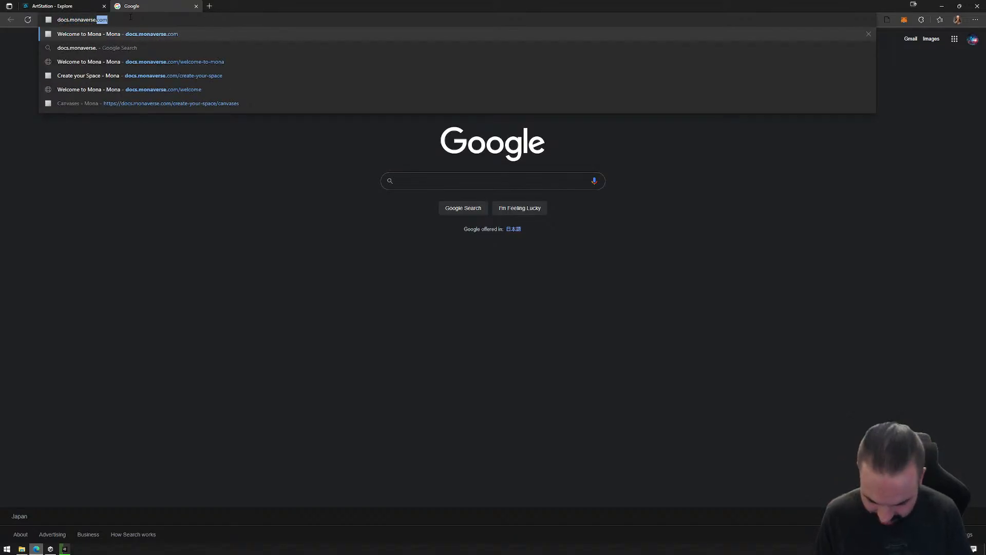
pyautogui.write('com')
pyautogui.press('Return')
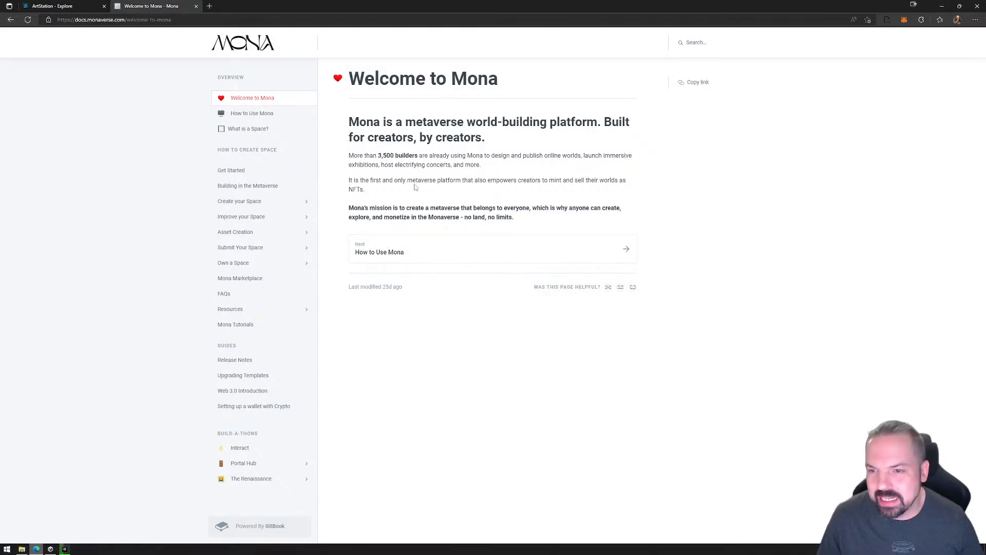
# Review the Get Started guide on installing Unity, downloading the template and loading the Mona scenes, then return to Unity.
pyautogui.click(241, 172)
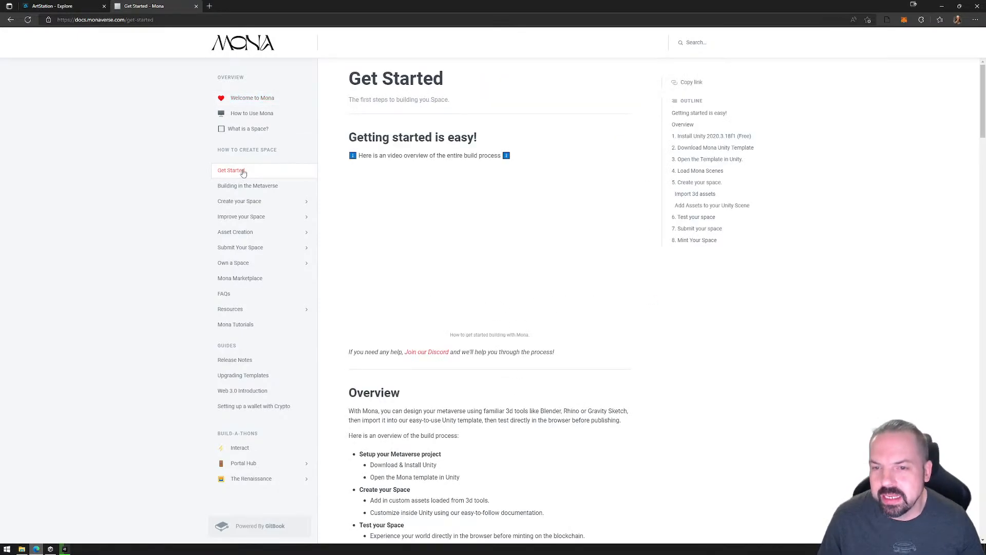
pyautogui.scroll(-5, 517, 331)
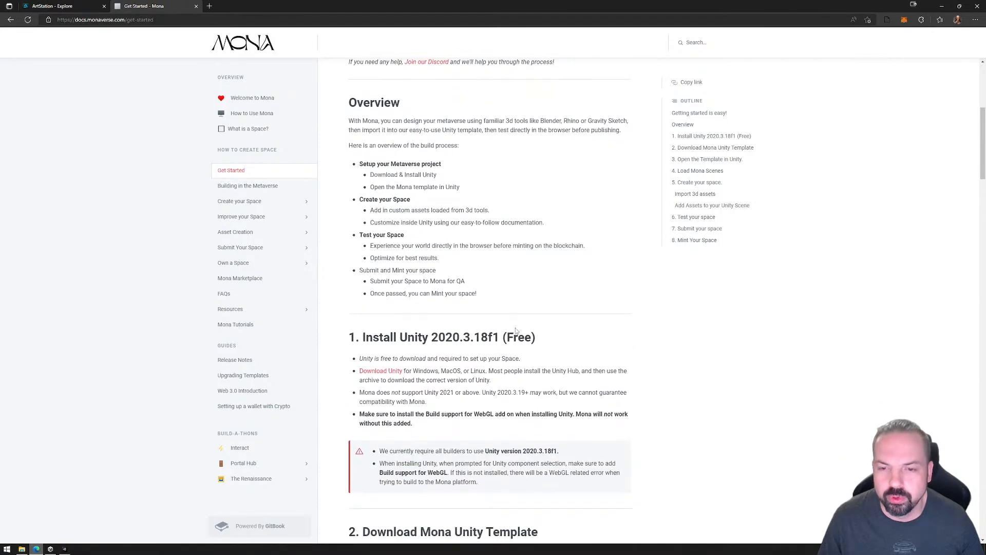
pyautogui.scroll(5, 516, 331)
pyautogui.scroll(-4, 537, 374)
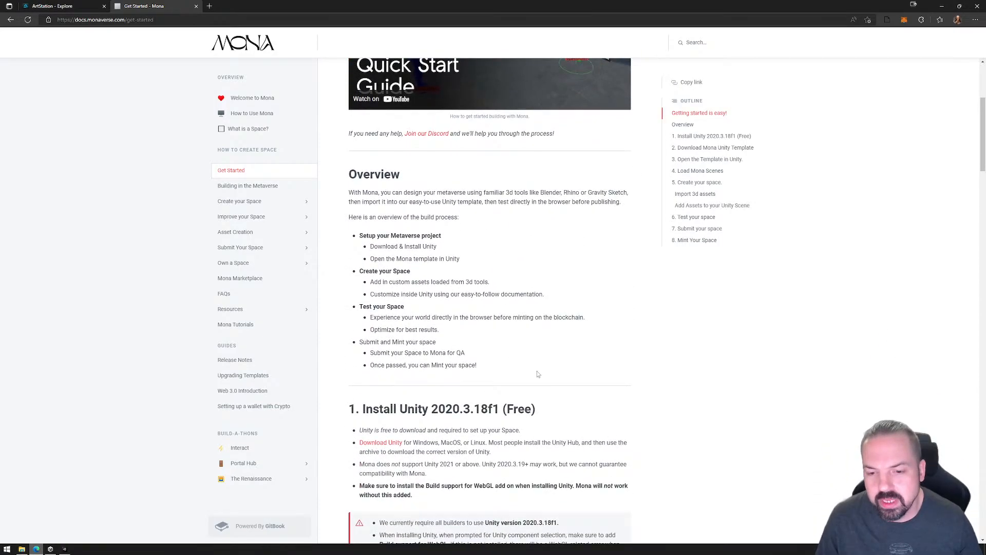
pyautogui.scroll(-5, 538, 374)
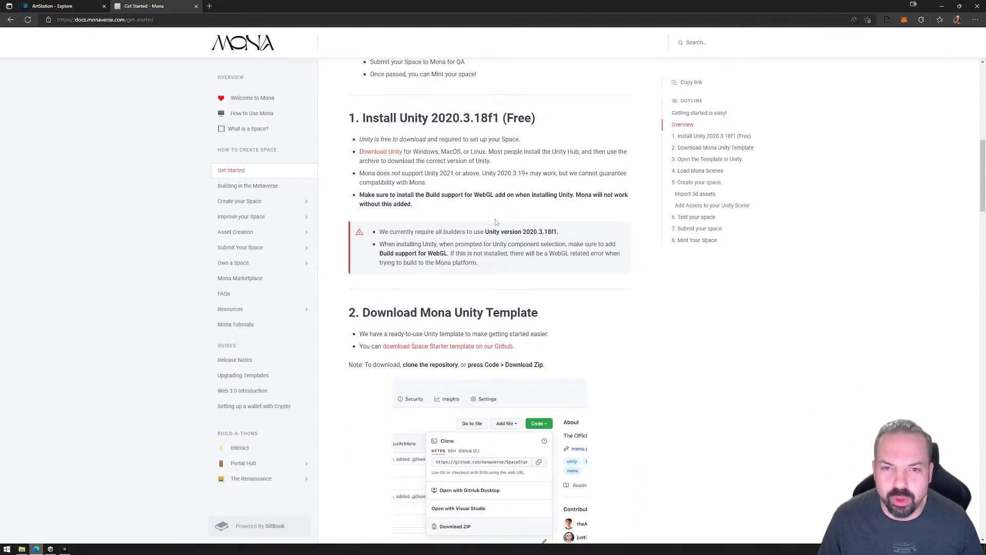
pyautogui.scroll(-4, 496, 222)
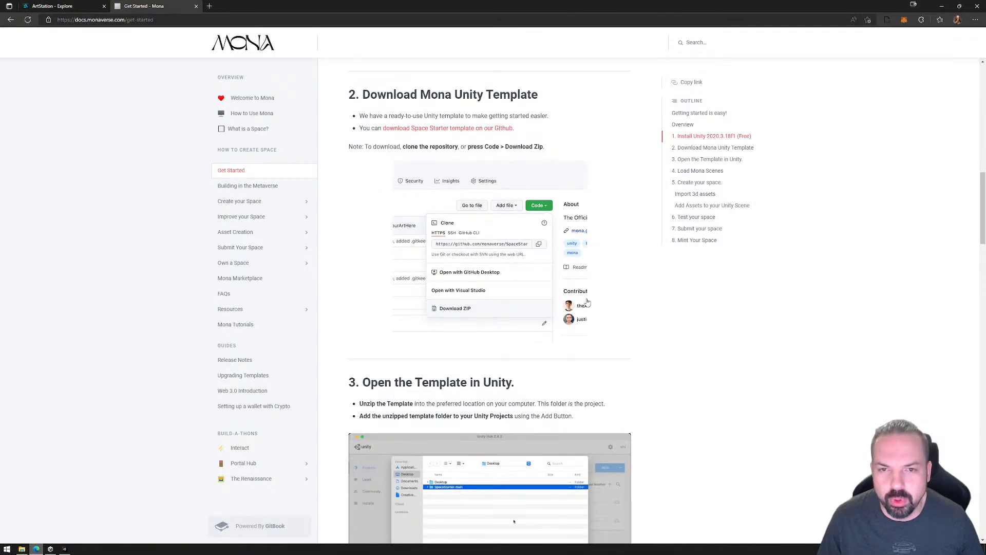
pyautogui.scroll(-9, 587, 303)
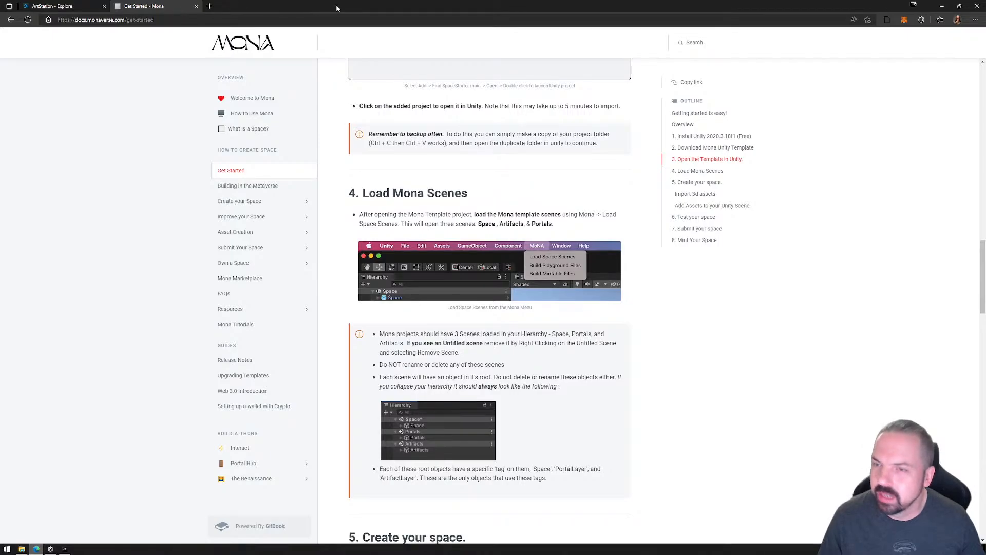
pyautogui.click(942, 7)
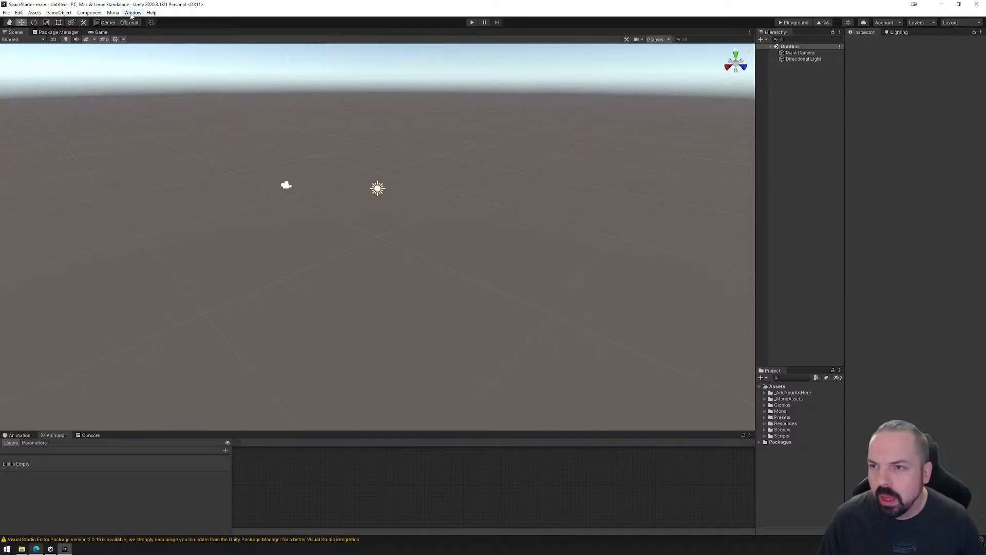
# Load the Mona space scenes and remove the Untitled scene from the hierarchy.
pyautogui.click(112, 13)
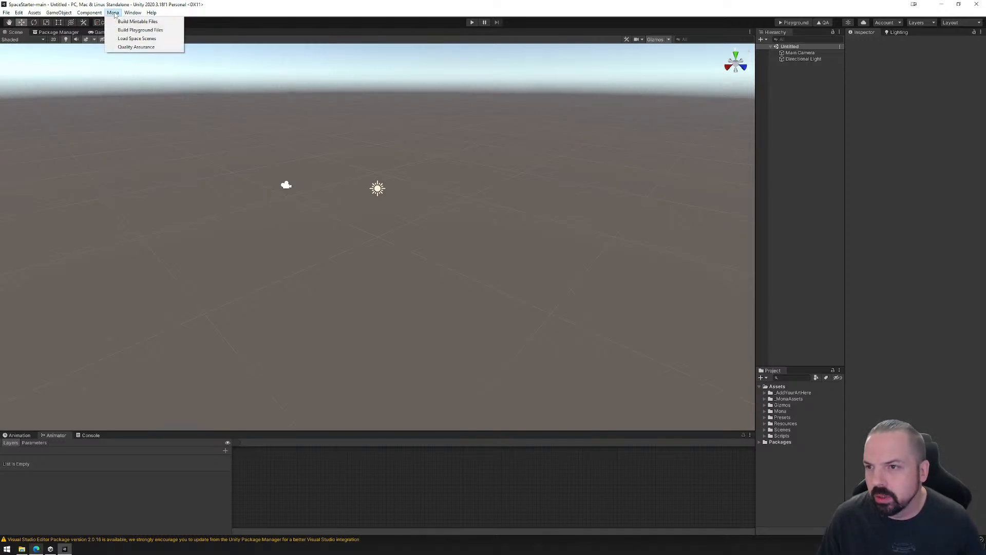
pyautogui.click(129, 40)
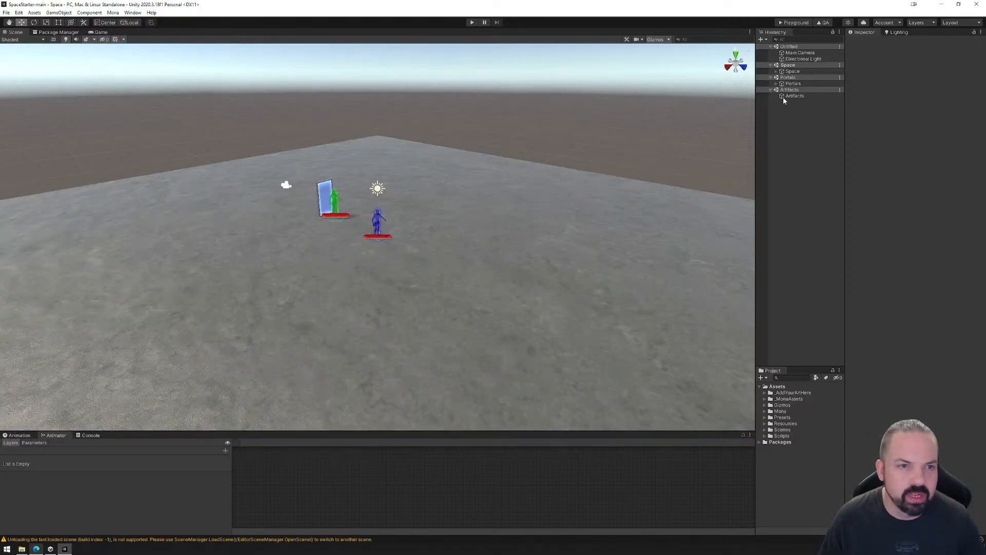
pyautogui.rightClick(810, 47)
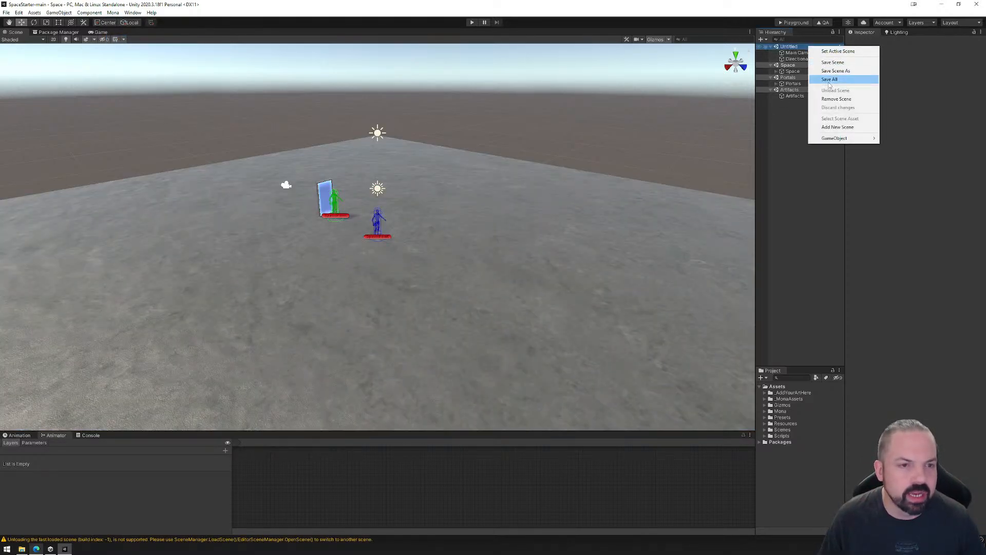
pyautogui.click(837, 98)
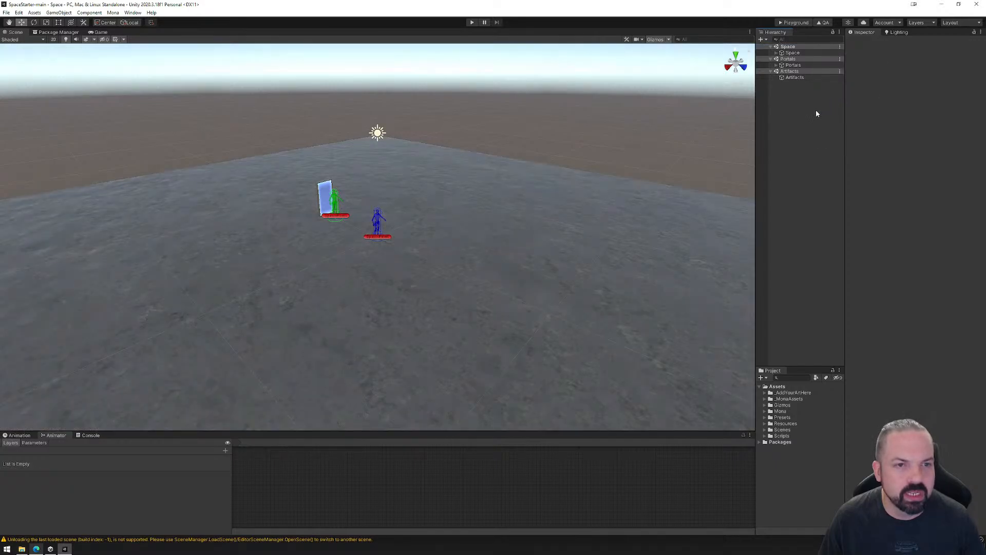
# Delete the PortalPrefab_Door object from the Portals scene.
pyautogui.click(776, 65)
pyautogui.click(793, 72)
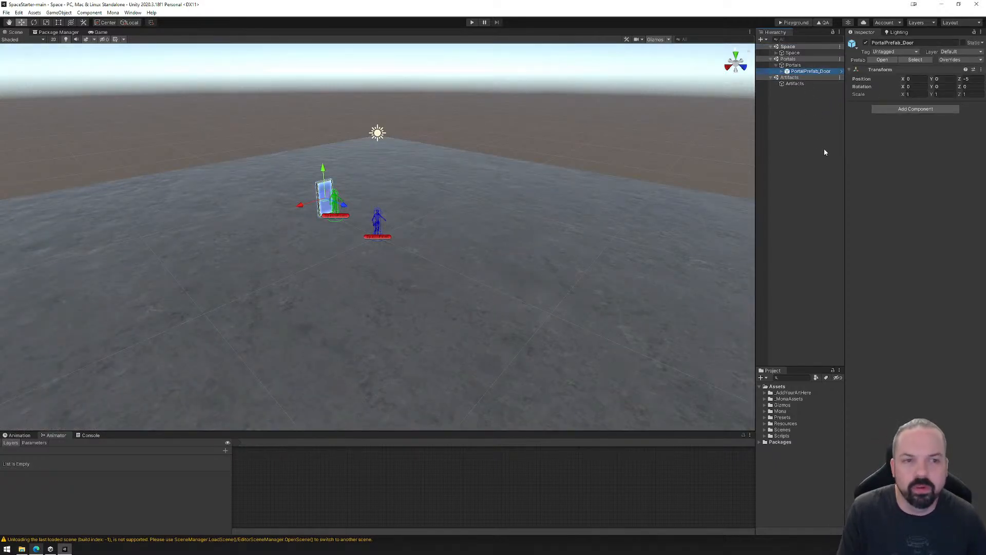
pyautogui.press('Delete')
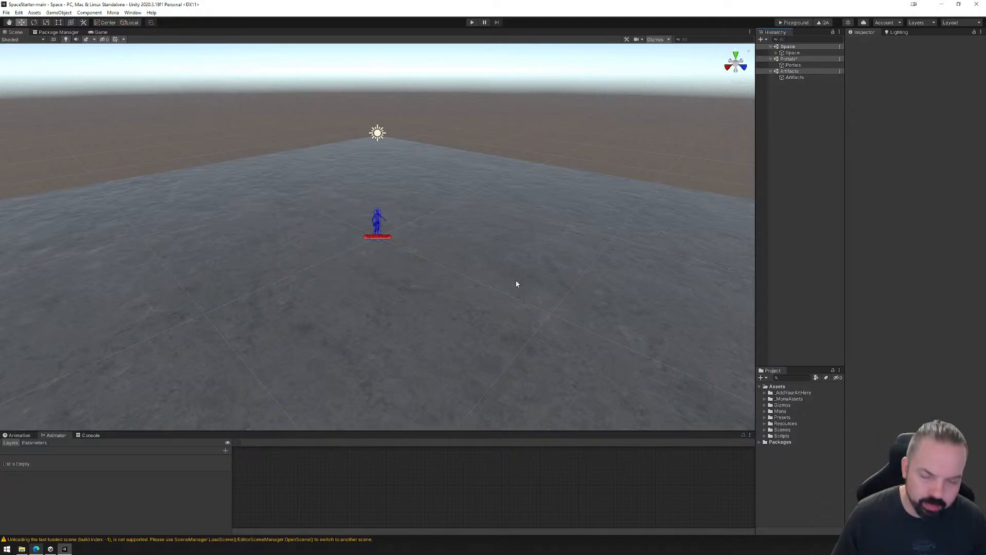
# Add a cube under the Assets object of the Space scene and move it to about Y 1.55, Z -4.05.
pyautogui.moveTo(394, 324); pyautogui.dragTo(216, 294, button='right')
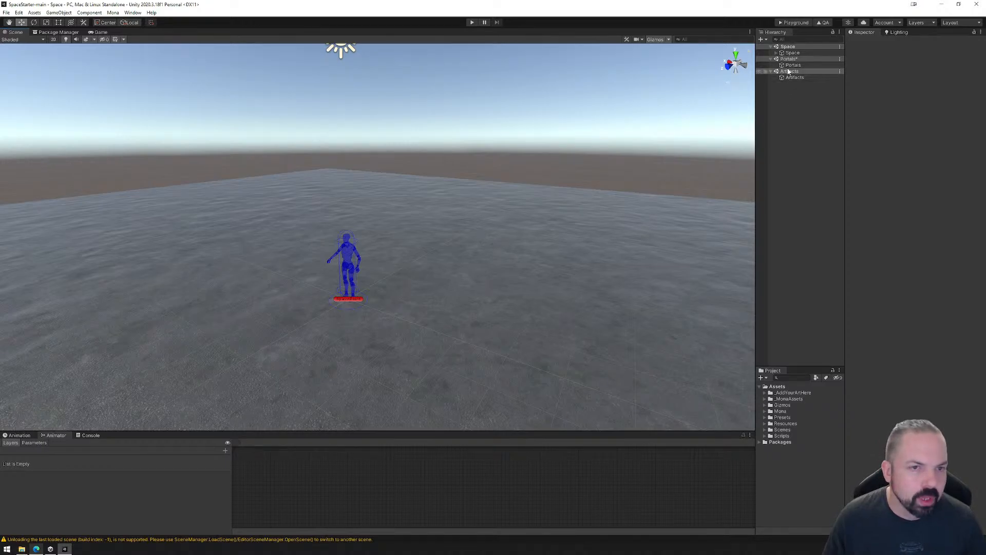
pyautogui.click(777, 53)
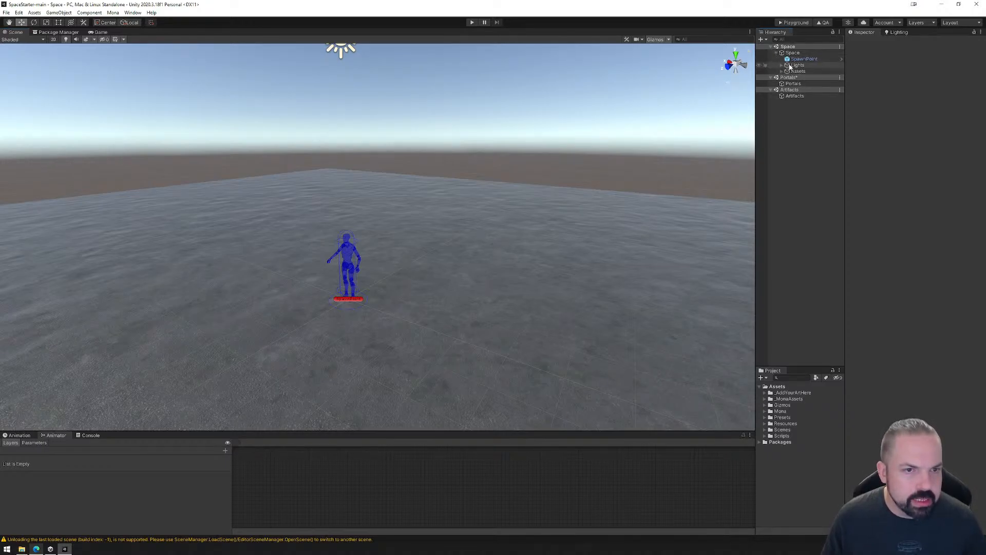
pyautogui.click(782, 71)
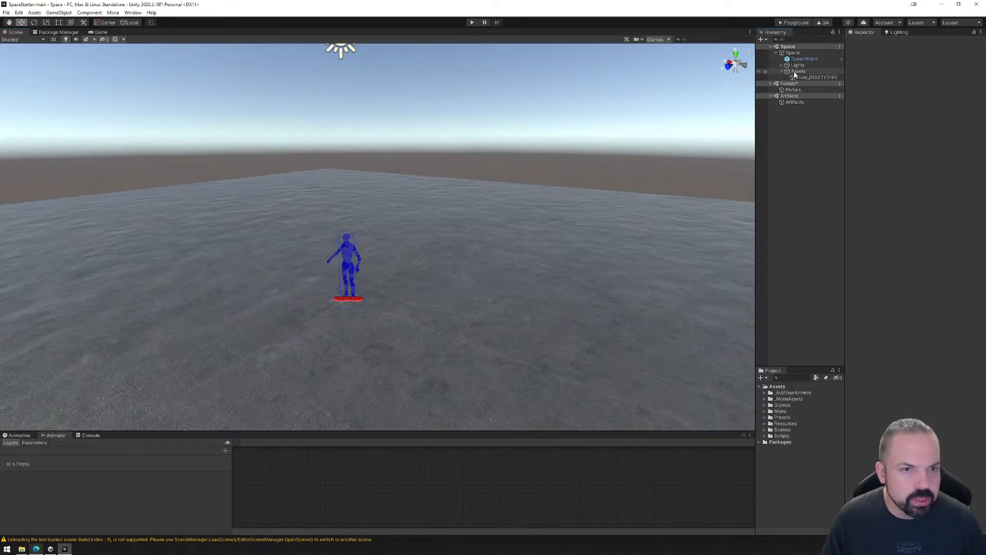
pyautogui.rightClick(795, 72)
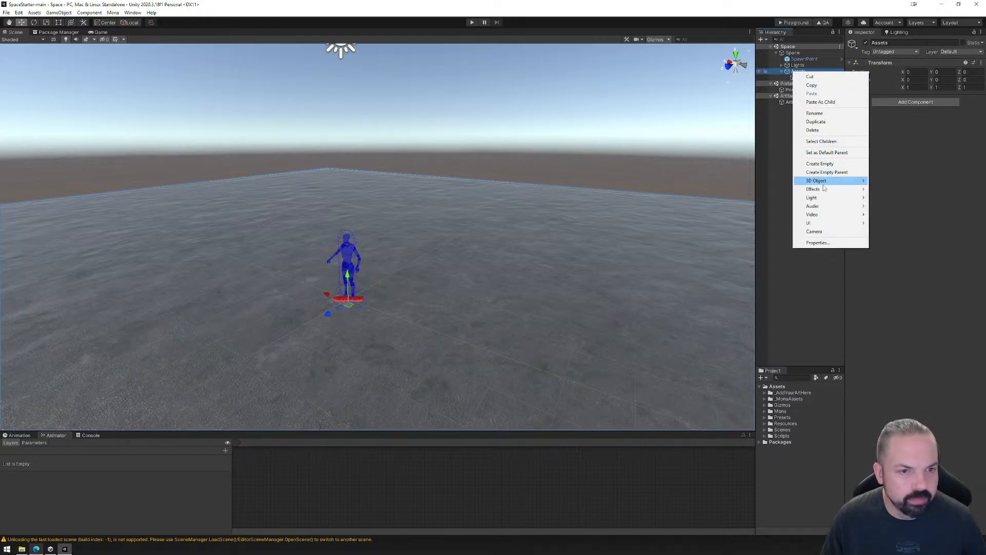
pyautogui.moveTo(825, 183)
pyautogui.click(887, 181)
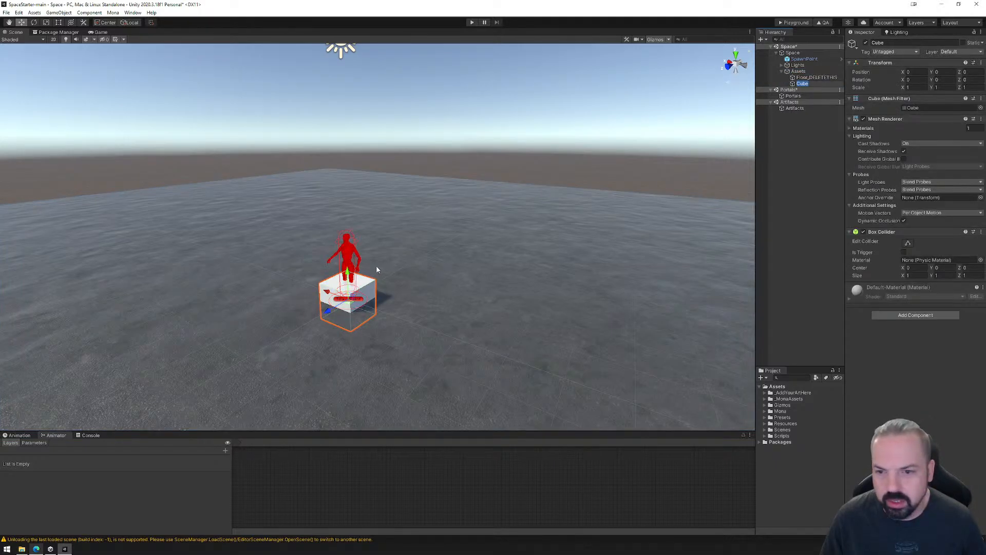
pyautogui.moveTo(347, 275); pyautogui.dragTo(351, 217)
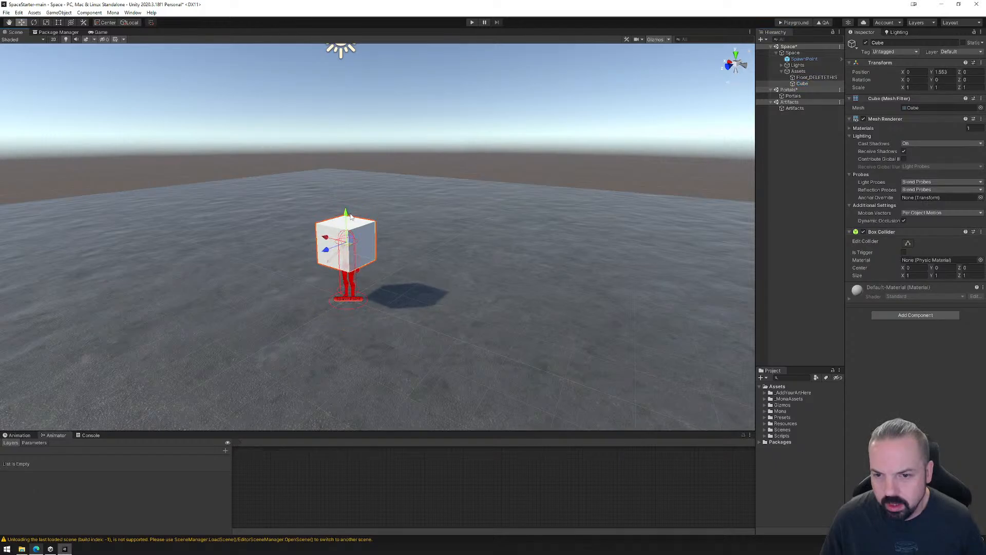
pyautogui.moveTo(328, 251); pyautogui.dragTo(415, 231)
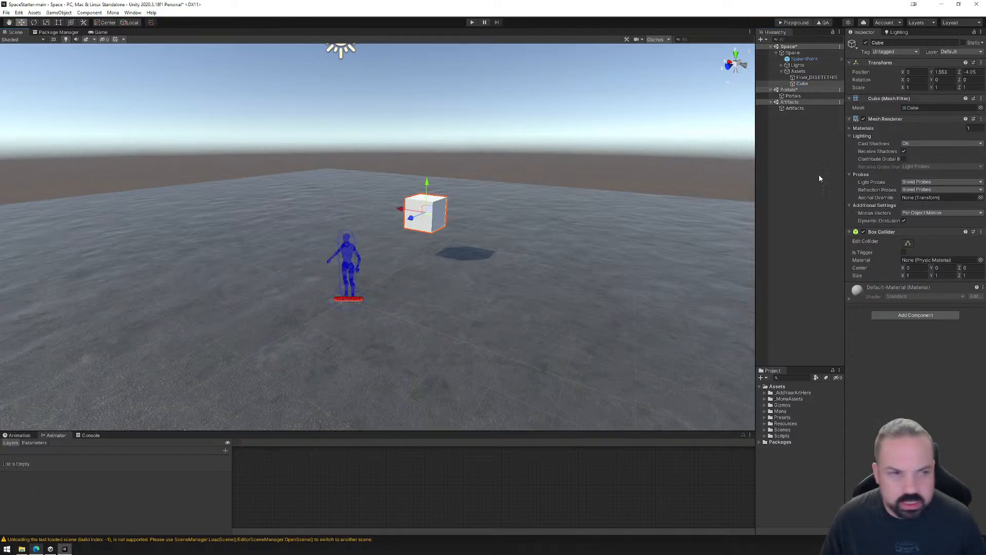
# Scale the cube to 2 on all three axes and lower it to about Y 1.05.
pyautogui.click(914, 87)
pyautogui.write('2')
pyautogui.press('Tab')
pyautogui.write('2')
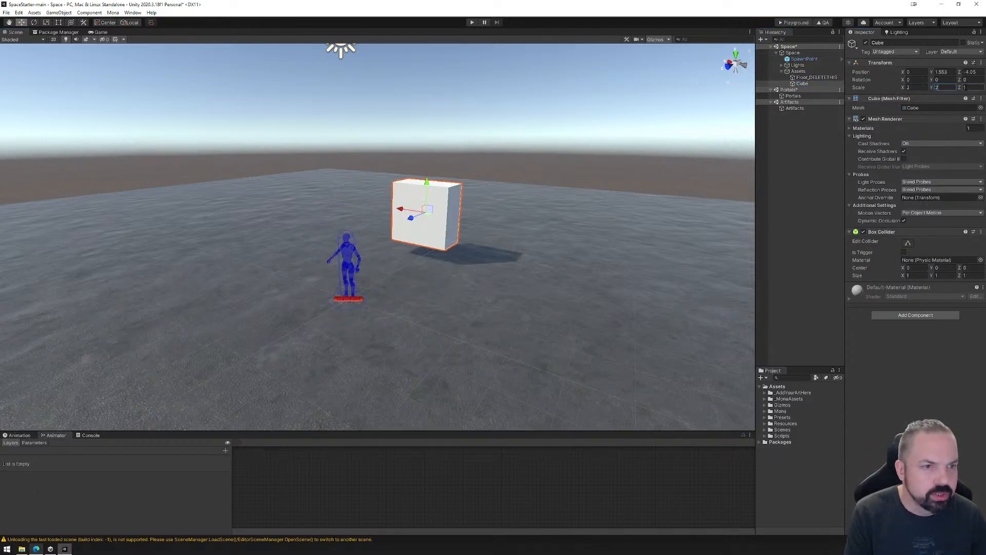
pyautogui.press('Tab')
pyautogui.write('2')
pyautogui.keyDown('ctrl'); pyautogui.moveTo(425, 182); pyautogui.dragTo(455, 251); pyautogui.keyUp('ctrl')
pyautogui.moveTo(456, 252); pyautogui.dragTo(480, 266, button='right')
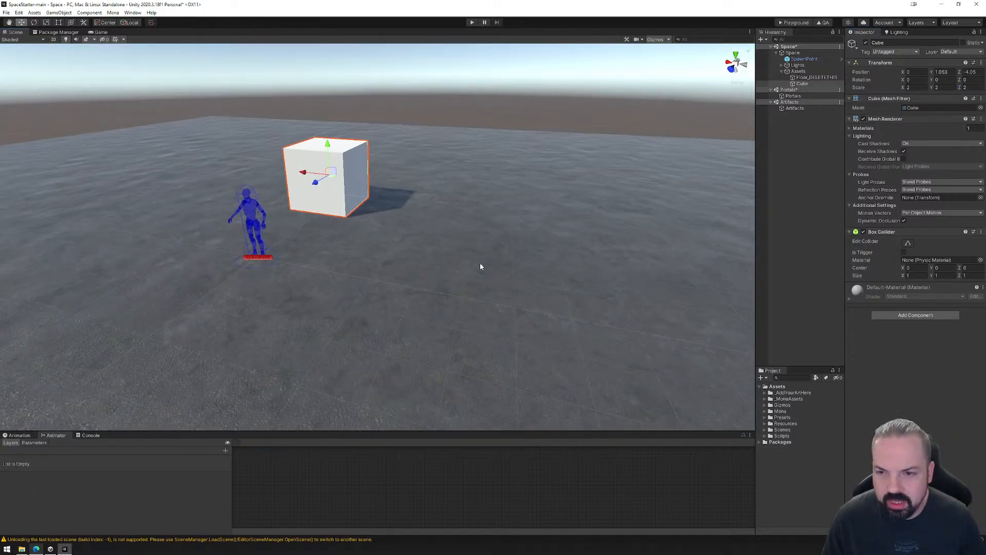
pyautogui.moveTo(390, 215); pyautogui.dragTo(436, 264, button='middle')
pyautogui.scroll(5, 437, 265)
pyautogui.scroll(10, 481, 267)
pyautogui.moveTo(506, 272)
pyautogui.mouseDown(button='middle')
pyautogui.moveTo(480, 269)
pyautogui.moveTo(493, 259)
pyautogui.mouseUp(button='middle')
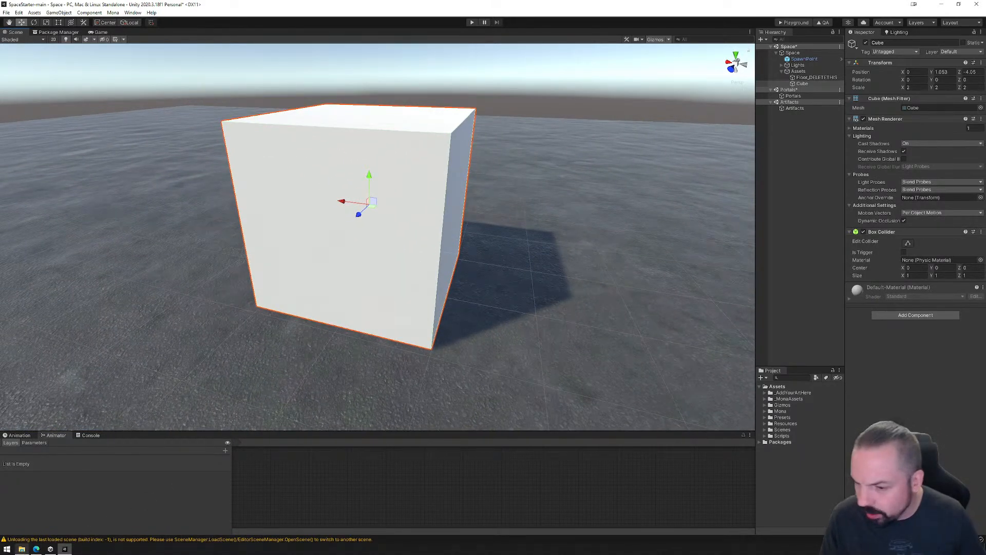
# Browse to the 14_Materials folder in File Explorer, return to Unity and select the Textures folder inside _AddYourArtHere.
pyautogui.click(21, 549)
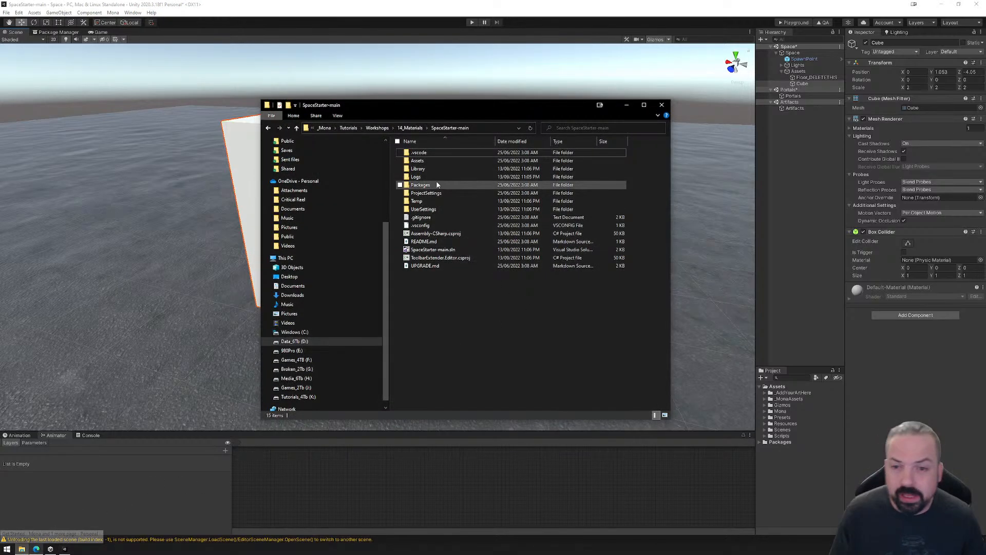
pyautogui.click(410, 127)
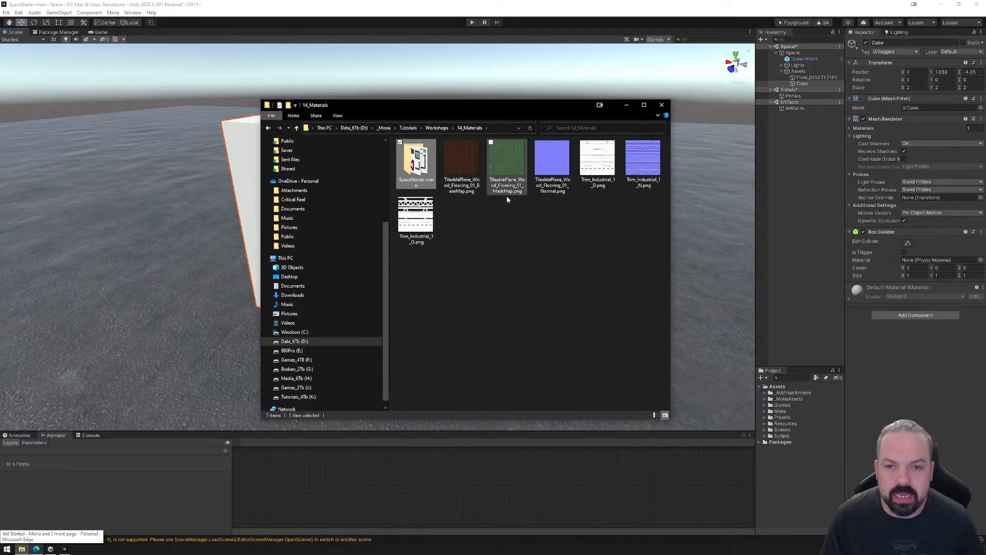
pyautogui.click(763, 393)
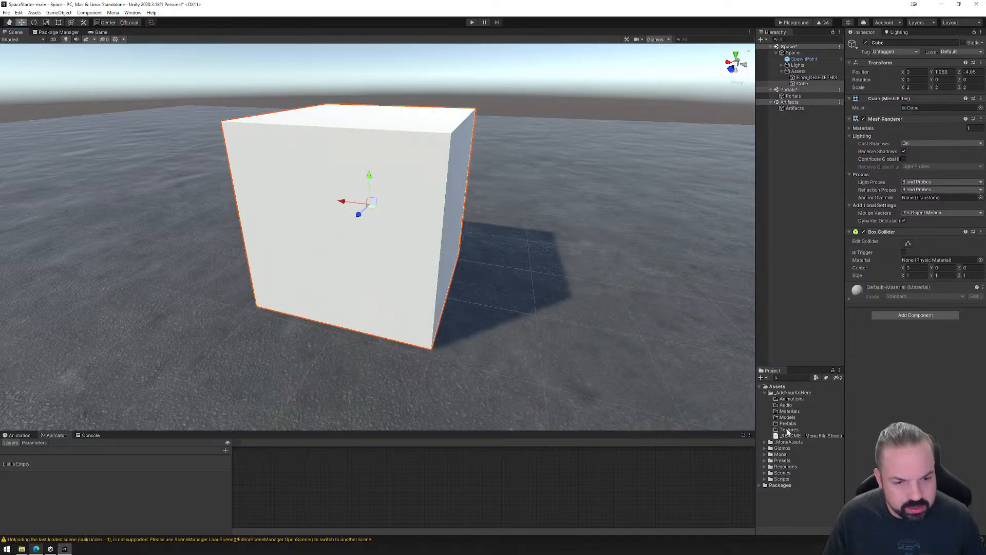
pyautogui.click(789, 430)
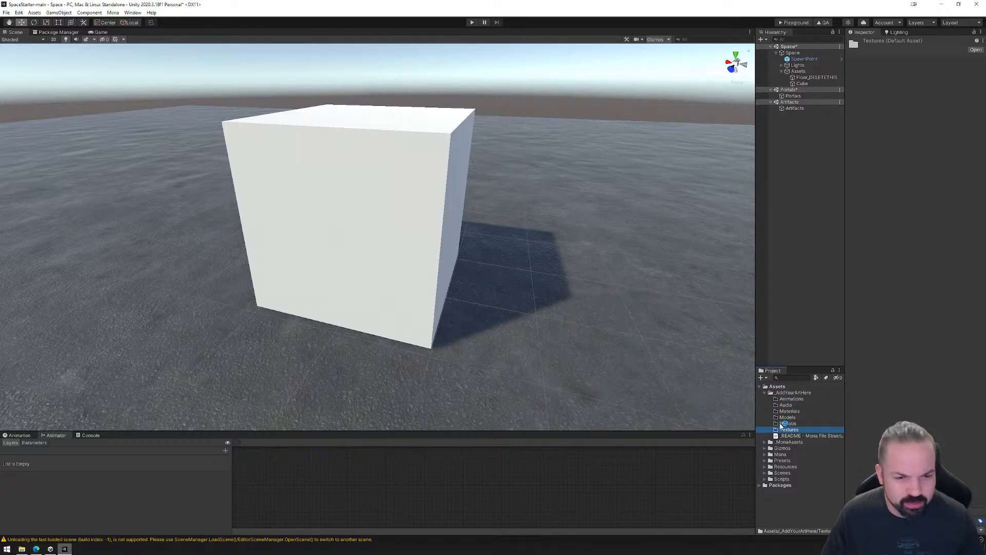
# Import the wood flooring and industrial trim PNG files from 14_Materials in File Explorer into the project's Textures folder and expand it.
pyautogui.click(50, 550)
pyautogui.click(37, 551)
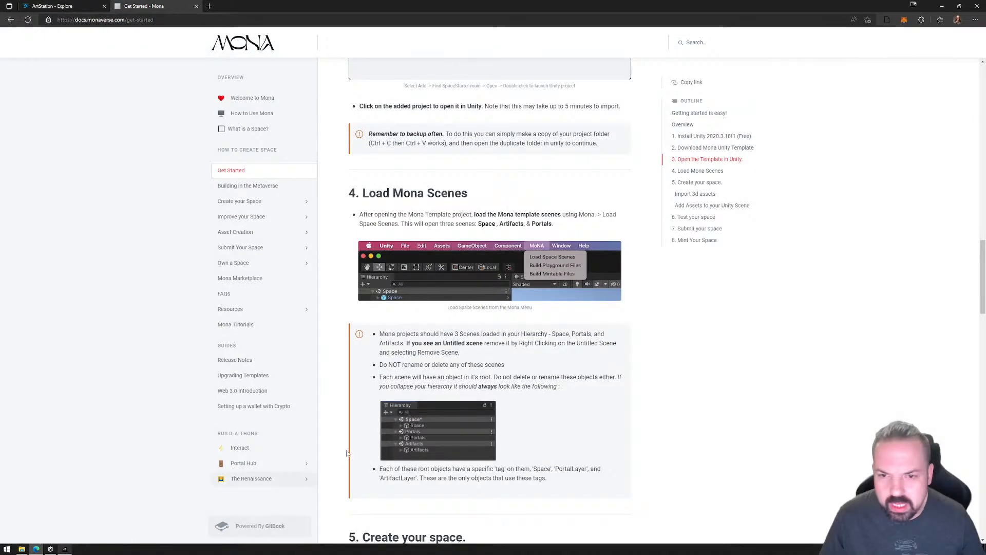
pyautogui.click(22, 549)
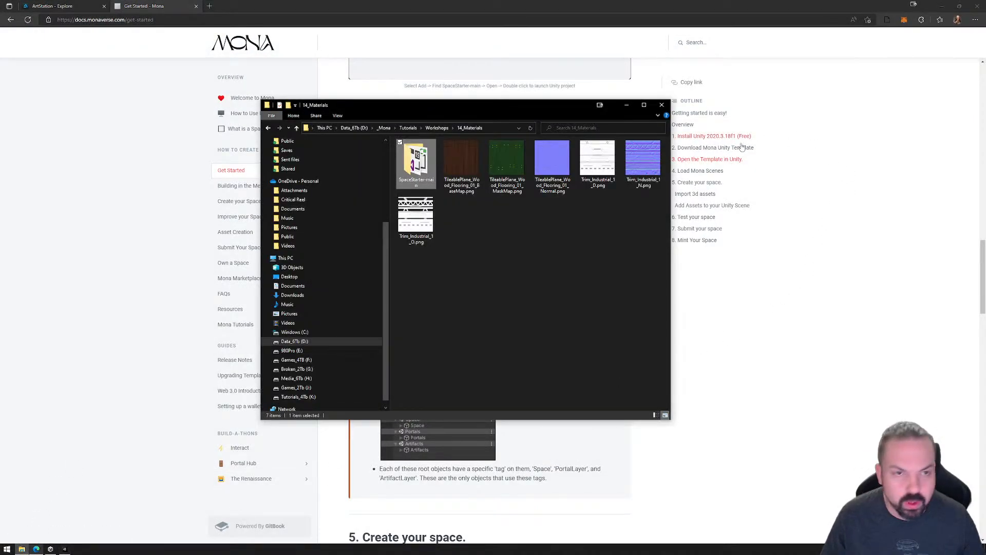
pyautogui.click(65, 549)
pyautogui.click(22, 549)
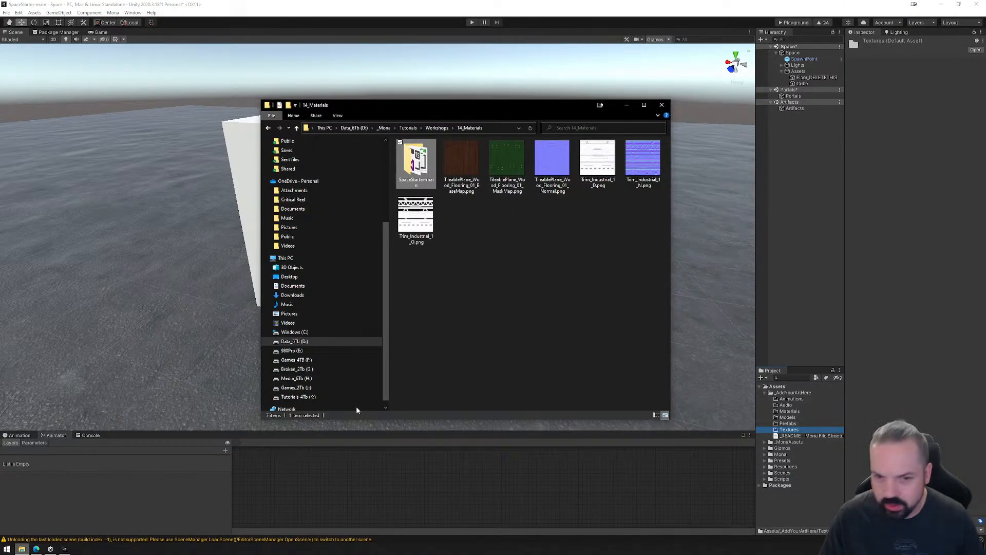
pyautogui.click(462, 163)
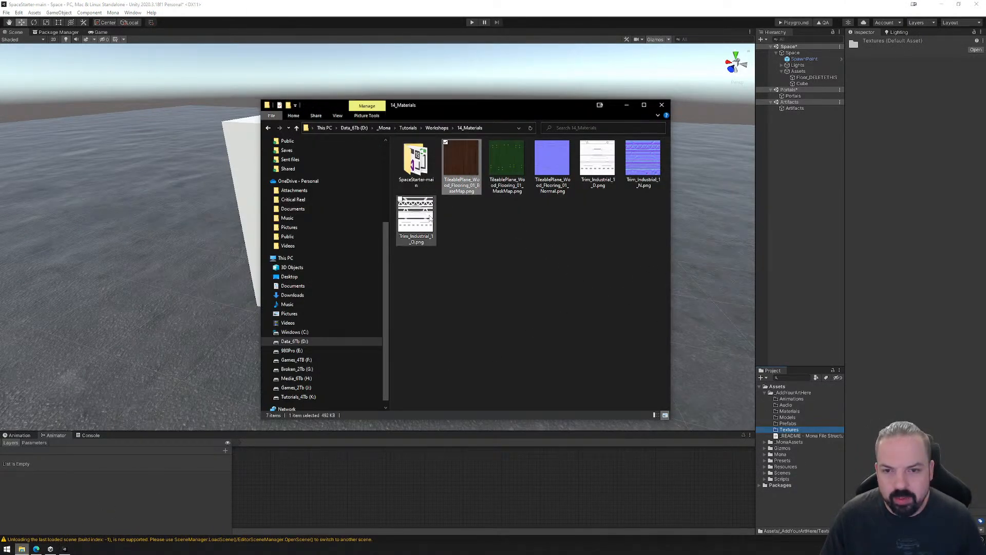
pyautogui.keyDown('shift'); pyautogui.click(424, 218); pyautogui.keyUp('shift')
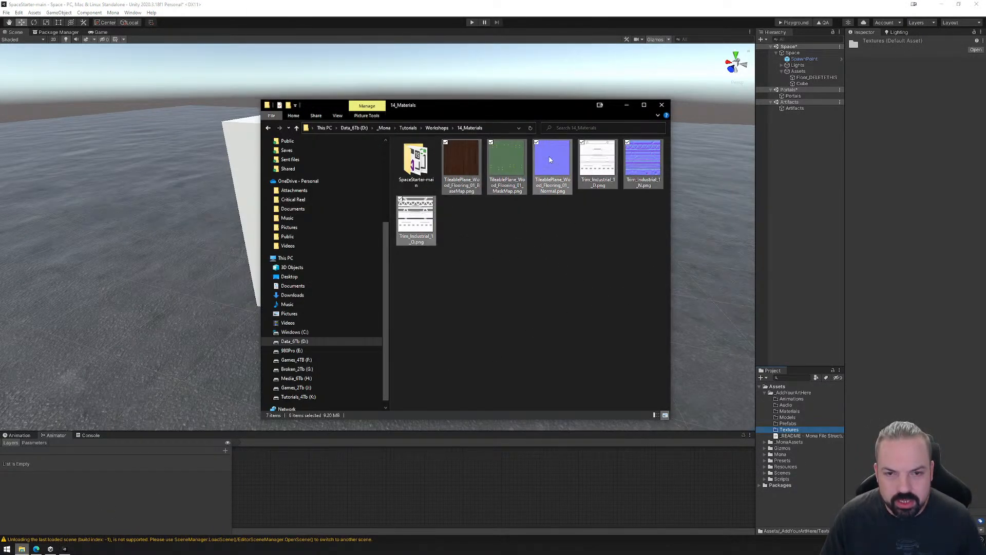
pyautogui.moveTo(550, 160); pyautogui.dragTo(790, 430)
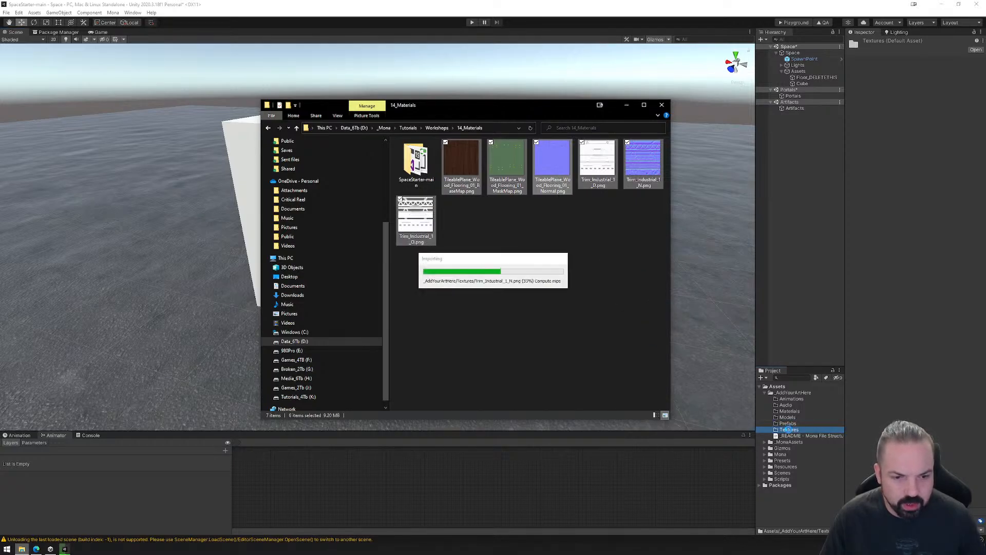
pyautogui.click(772, 431)
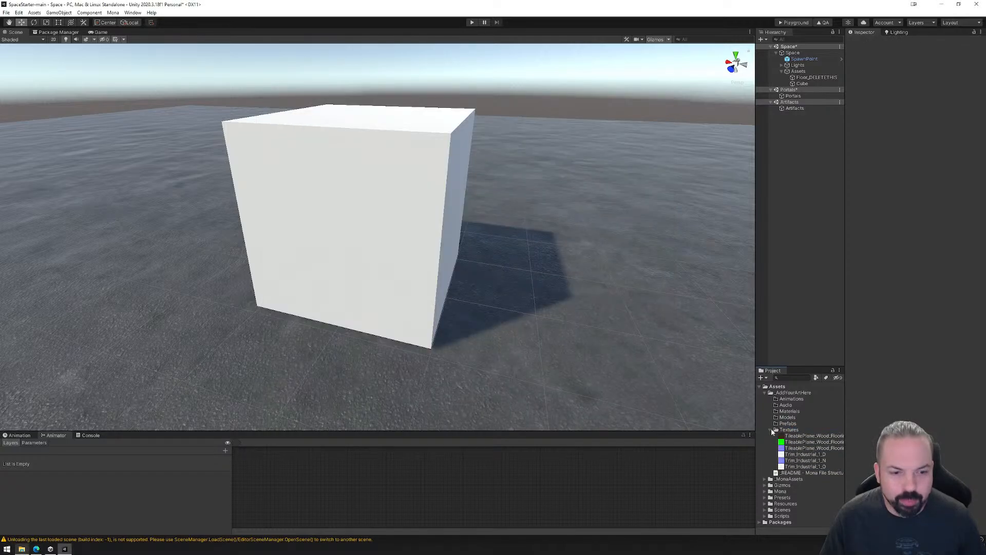
# Examine the imported textures and their meta files in SpaceStarter-main/Assets/_AddYourArtHere/Textures in File Explorer, and return to Unity.
pyautogui.click(21, 549)
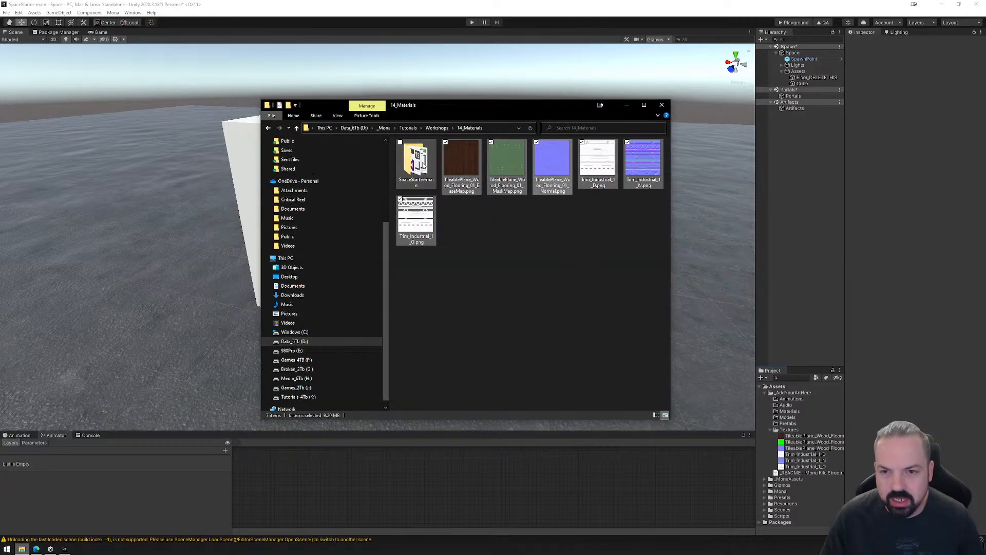
pyautogui.doubleClick(416, 164)
pyautogui.doubleClick(422, 162)
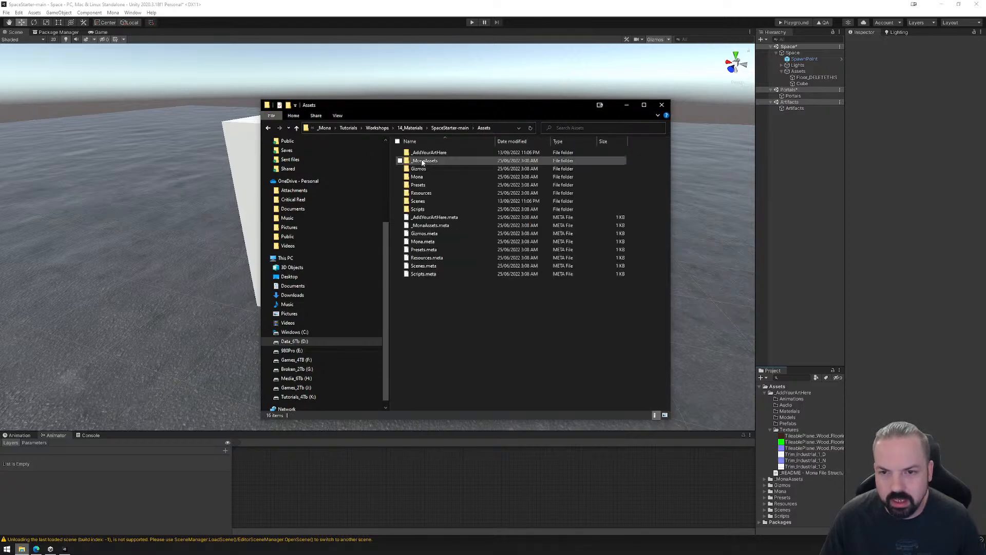
pyautogui.doubleClick(426, 153)
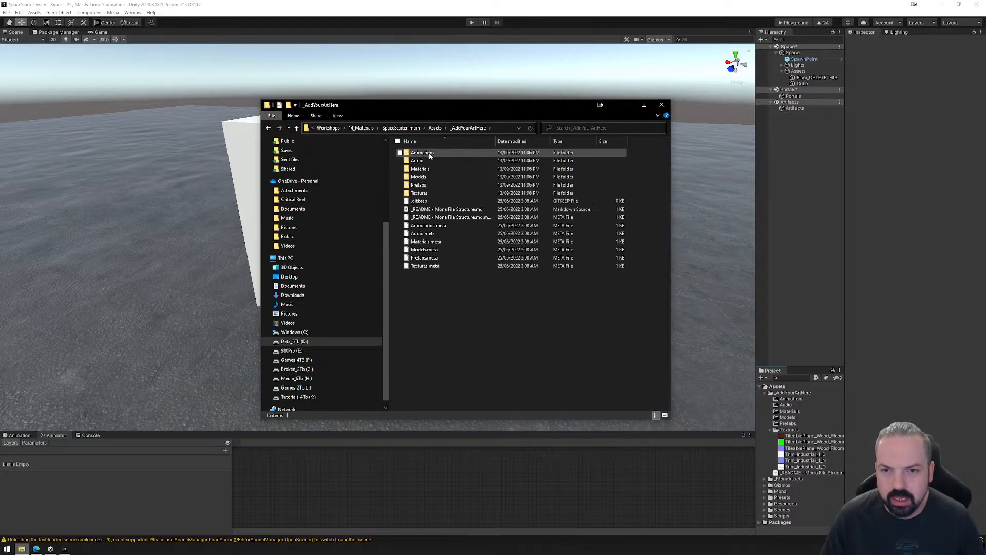
pyautogui.doubleClick(422, 193)
pyautogui.click(457, 160)
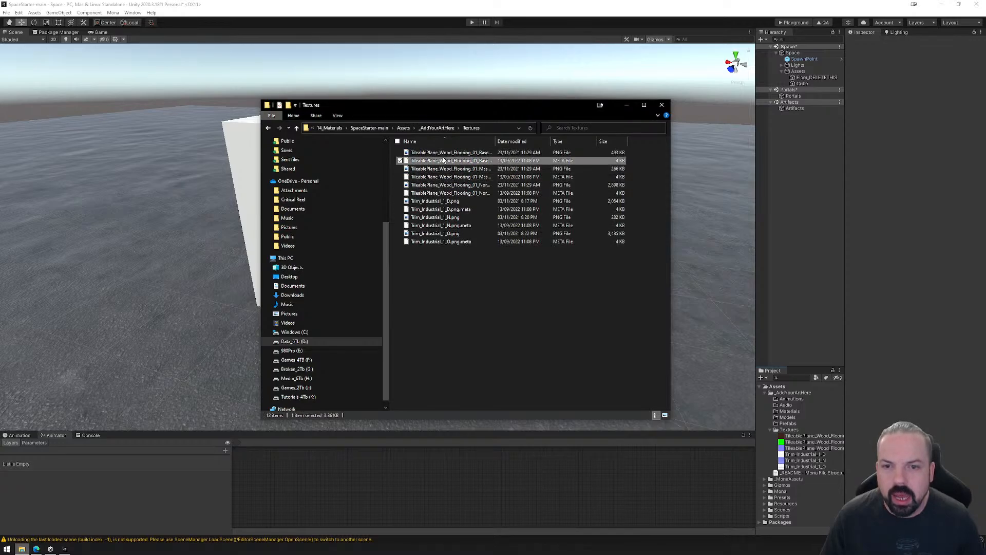
pyautogui.moveTo(497, 140); pyautogui.dragTo(571, 141)
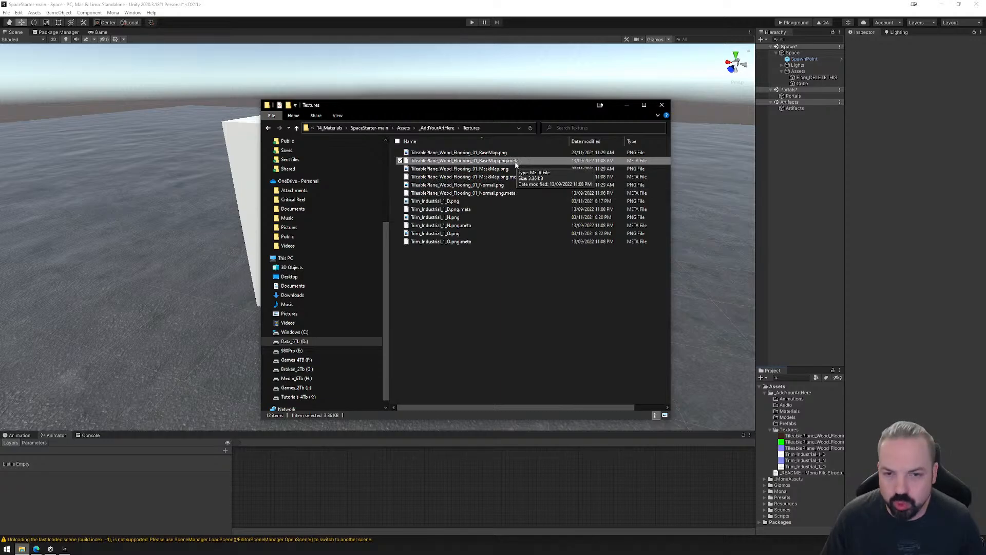
pyautogui.click(437, 127)
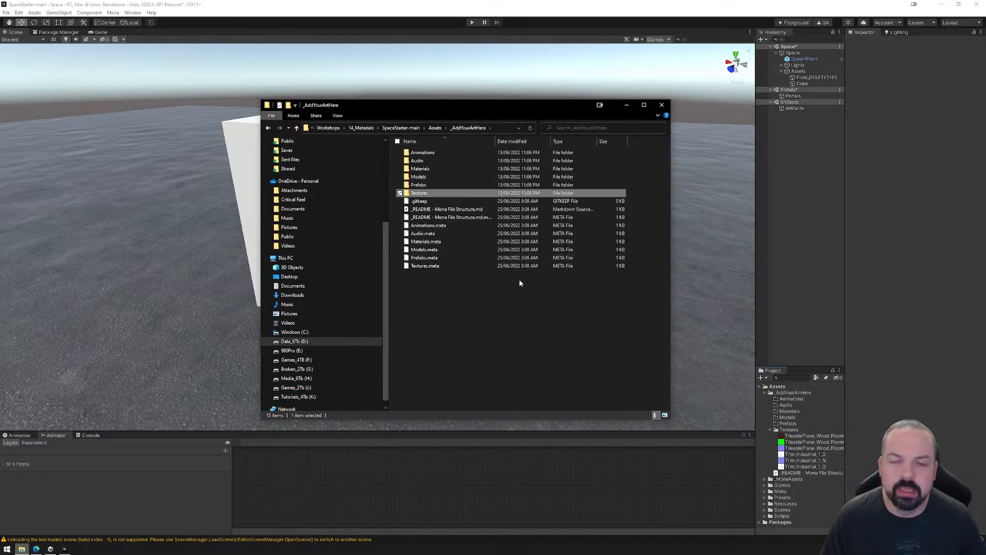
pyautogui.click(627, 106)
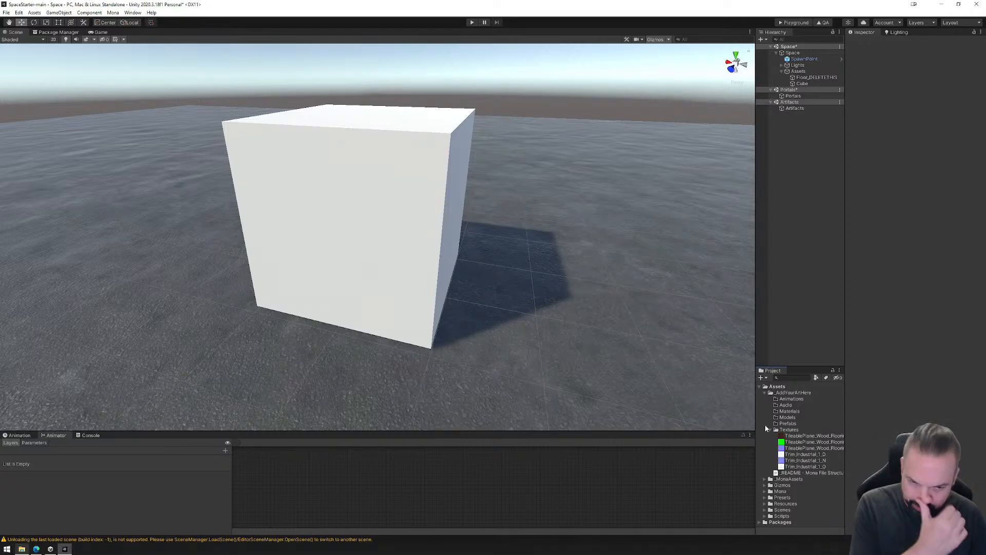
# Create a new material in the Materials folder of _AddYourArtHere.
pyautogui.click(789, 412)
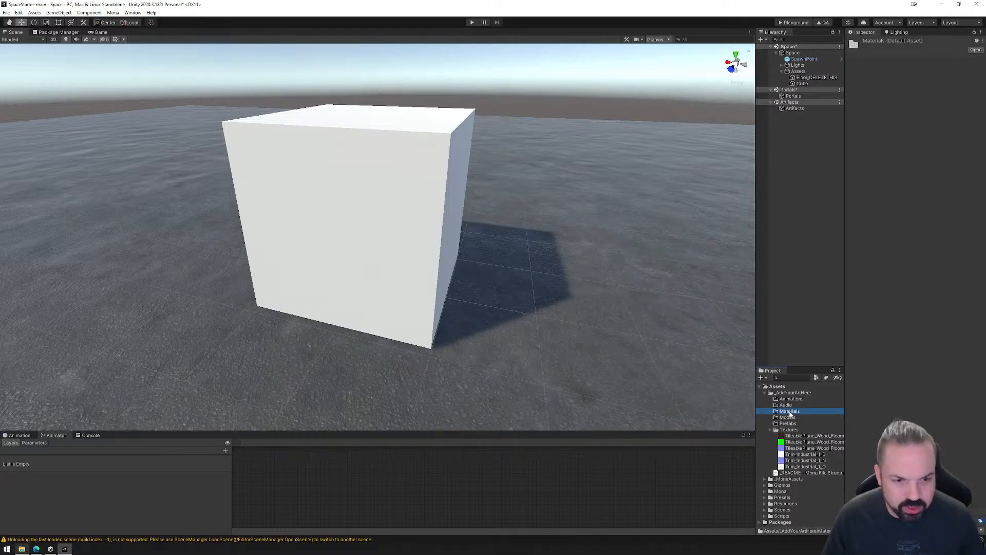
pyautogui.rightClick(790, 412)
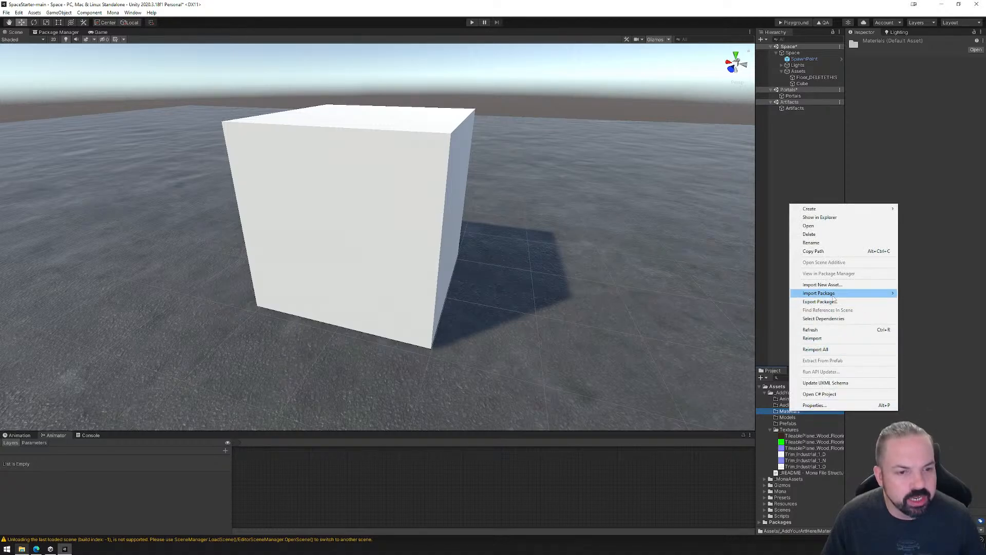
pyautogui.moveTo(834, 293)
pyautogui.rightClick(782, 412)
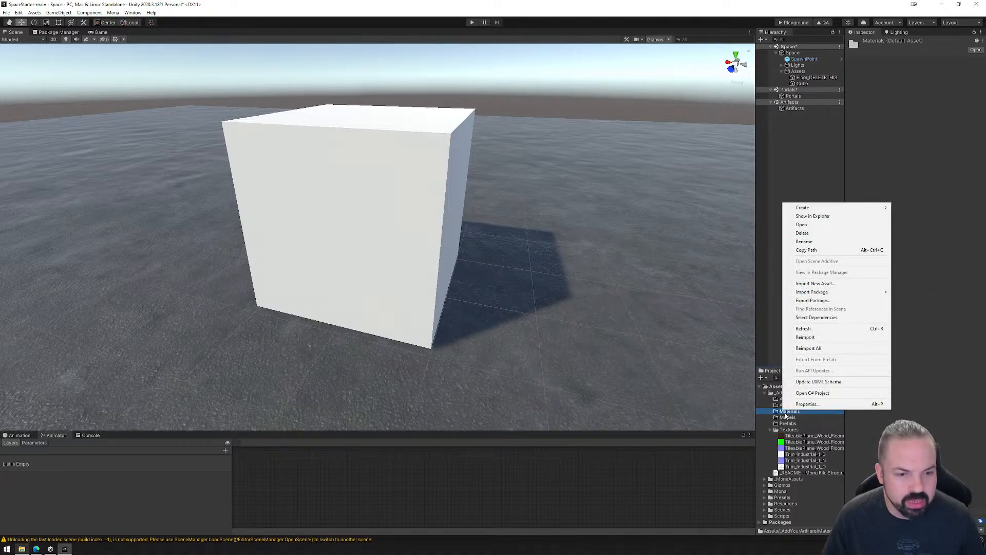
pyautogui.moveTo(821, 207)
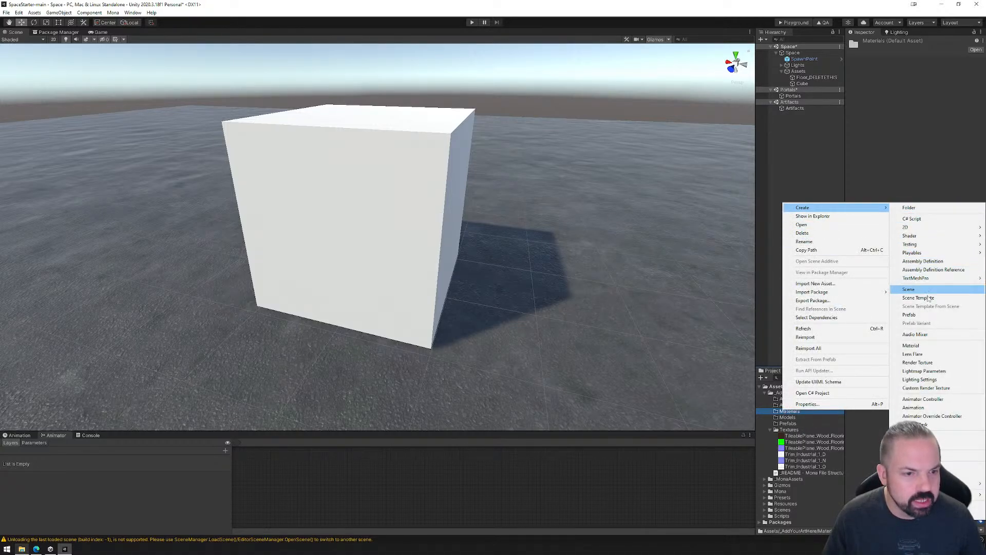
pyautogui.click(922, 347)
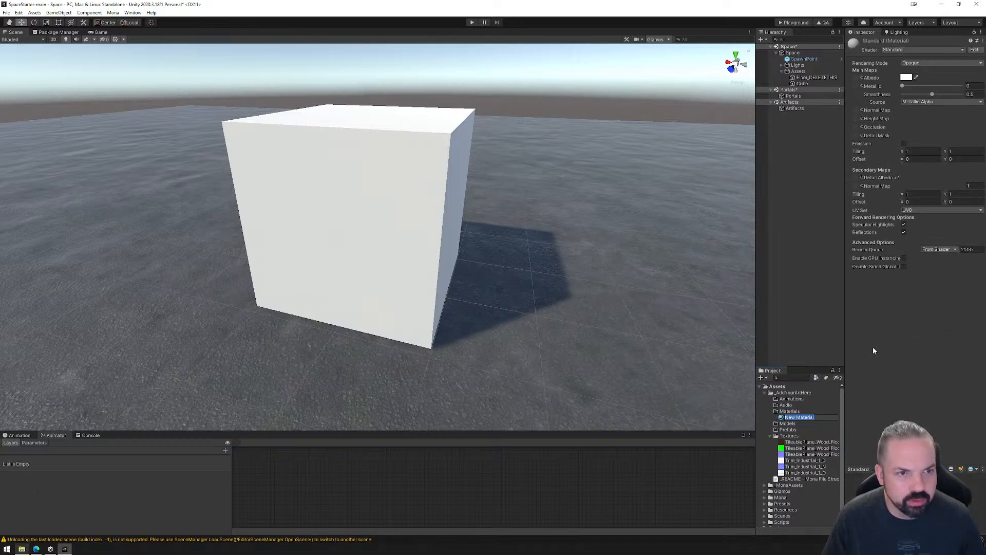
# Widen the Inspector and keep the new material on the Standard shader after reviewing the available shaders.
pyautogui.moveTo(843, 236); pyautogui.dragTo(755, 242)
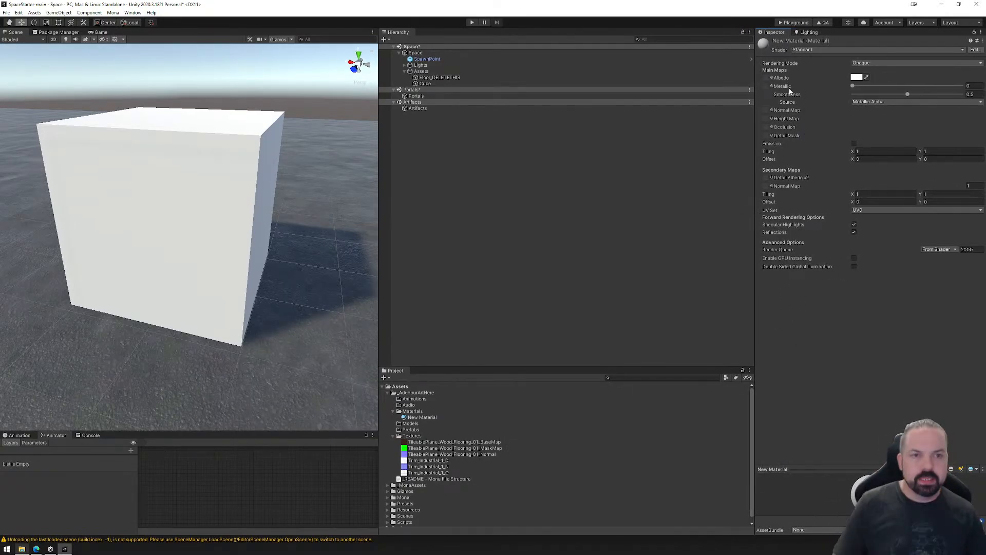
pyautogui.click(807, 50)
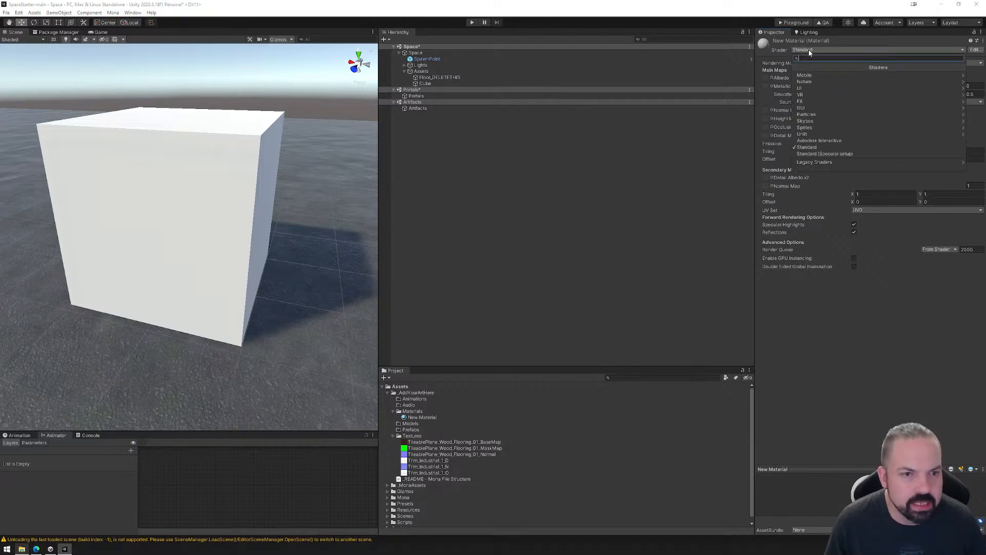
pyautogui.click(809, 148)
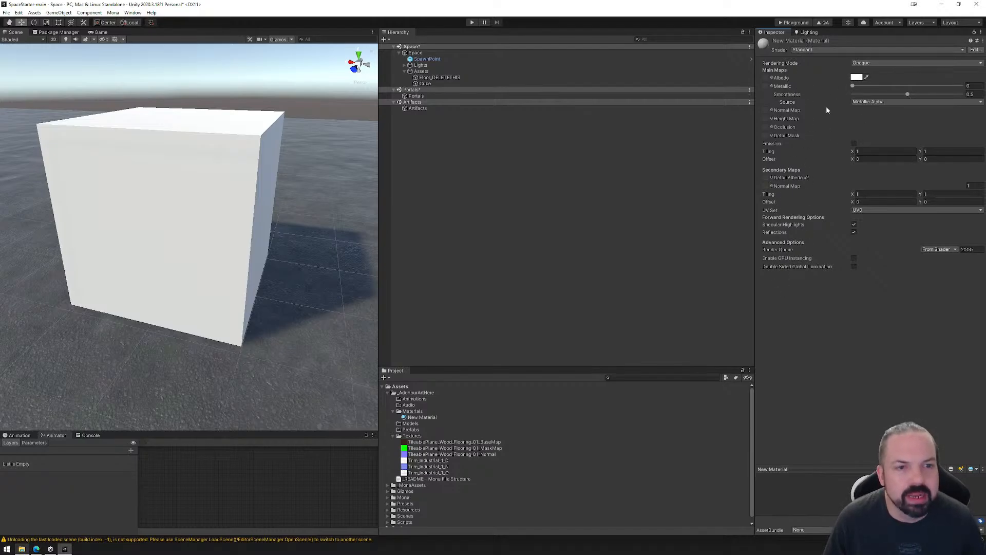
# Try the new material on the cube with the Unlit/Color shader, and undo the assignment to the cube.
pyautogui.click(815, 50)
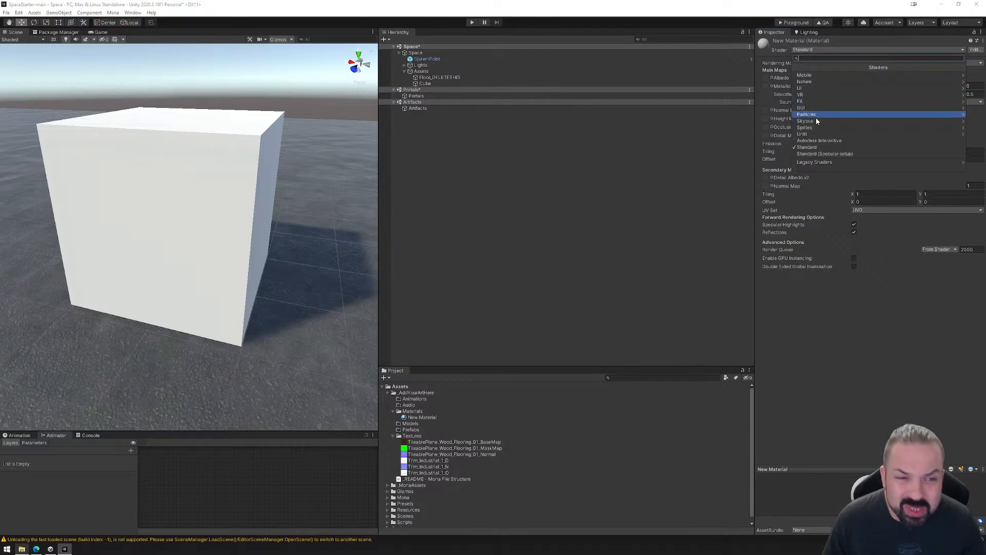
pyautogui.click(812, 134)
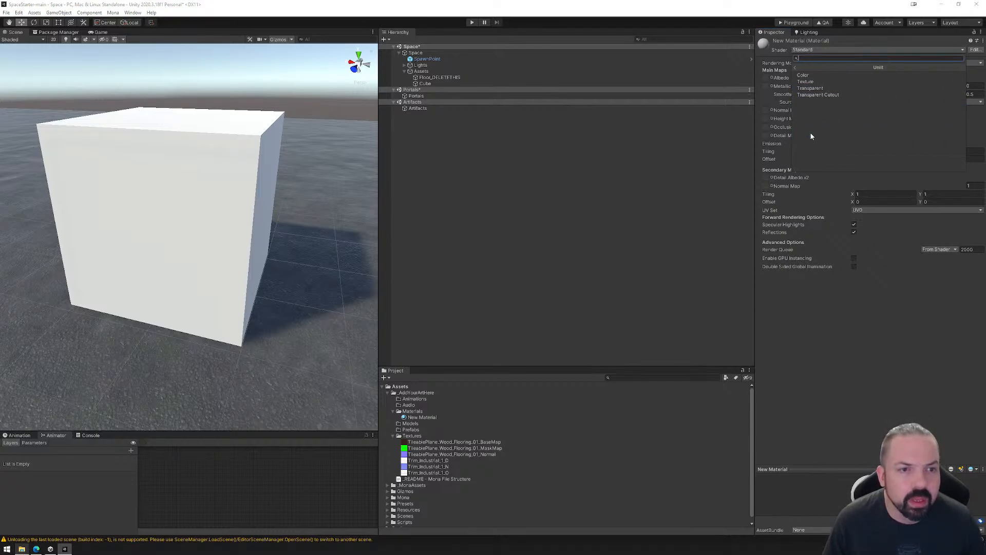
pyautogui.click(815, 75)
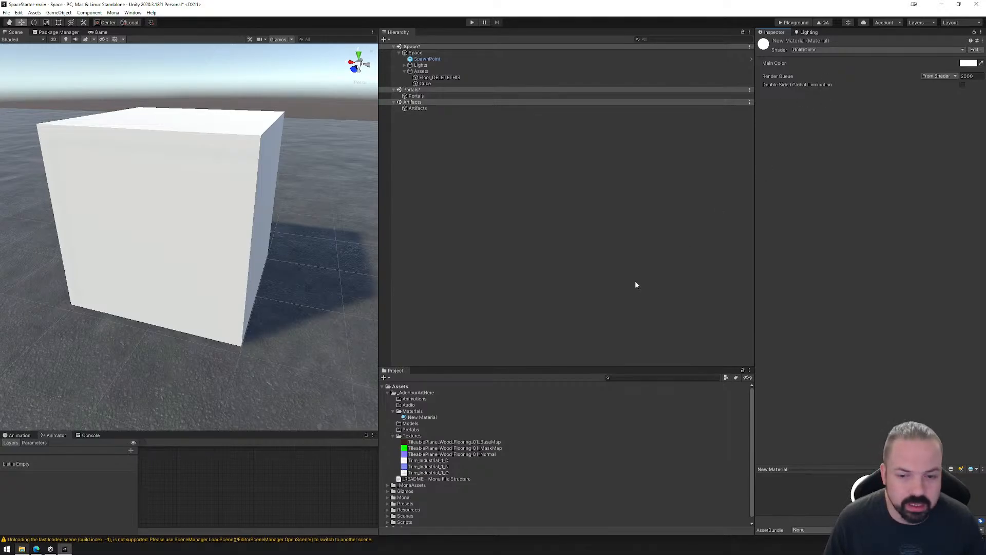
pyautogui.moveTo(422, 417); pyautogui.dragTo(192, 222)
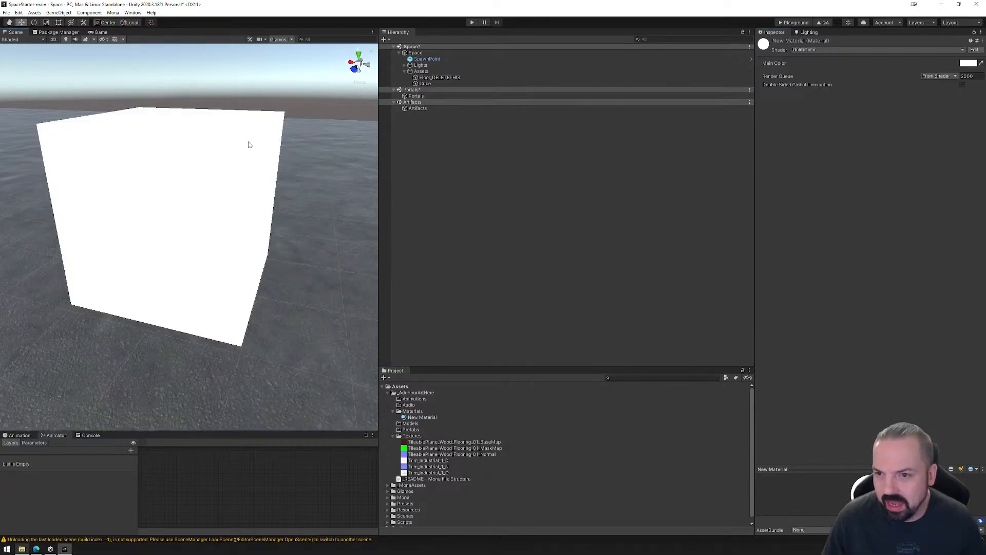
pyautogui.hotkey('ctrl', 'z')
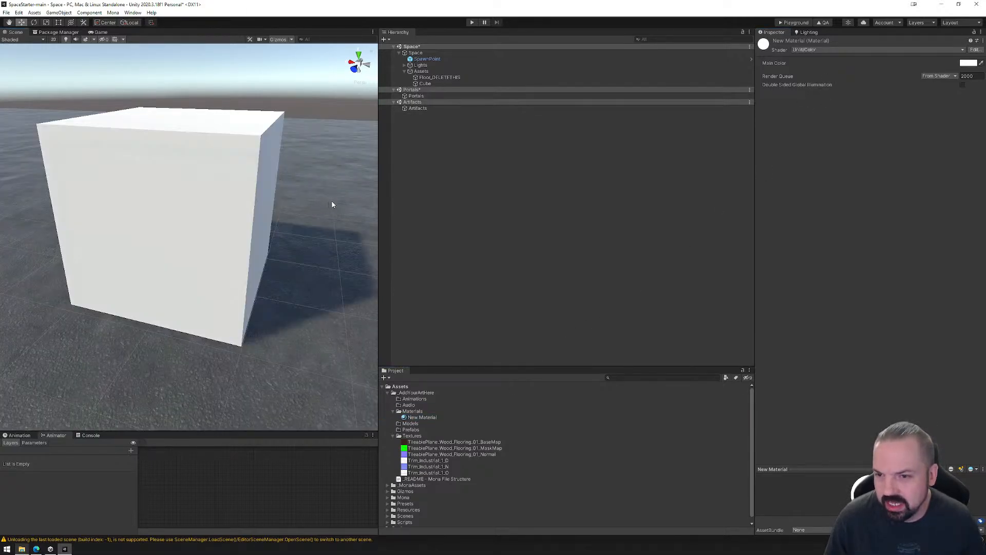
# View the material's main color settings and change its shader to Unlit/Texture.
pyautogui.click(815, 51)
pyautogui.click(972, 63)
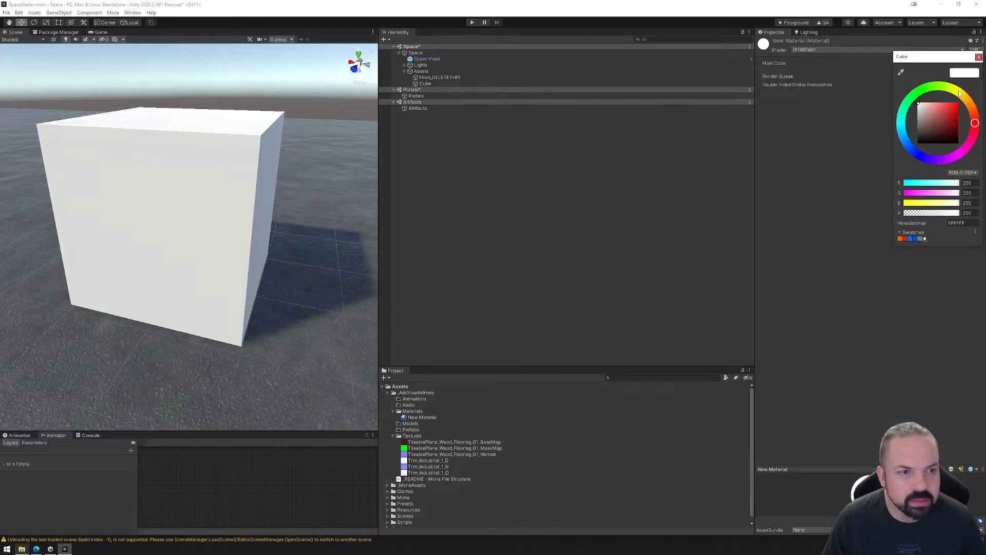
pyautogui.click(979, 57)
pyautogui.click(809, 50)
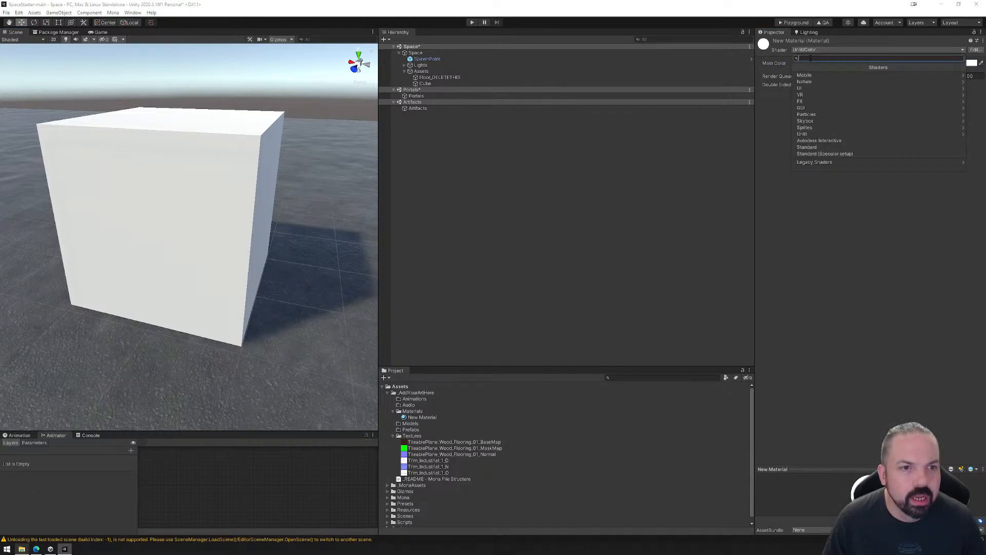
pyautogui.click(816, 128)
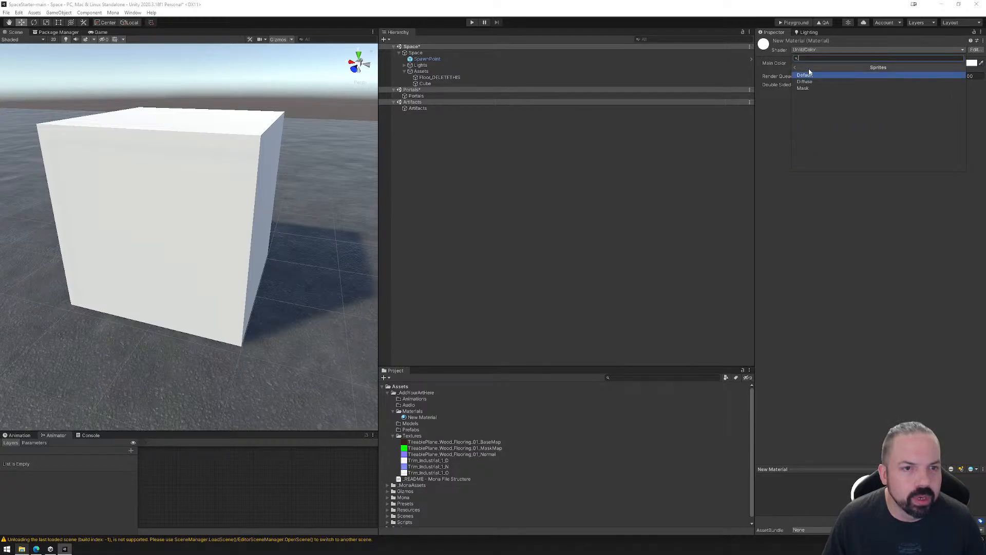
pyautogui.click(795, 68)
pyautogui.click(805, 134)
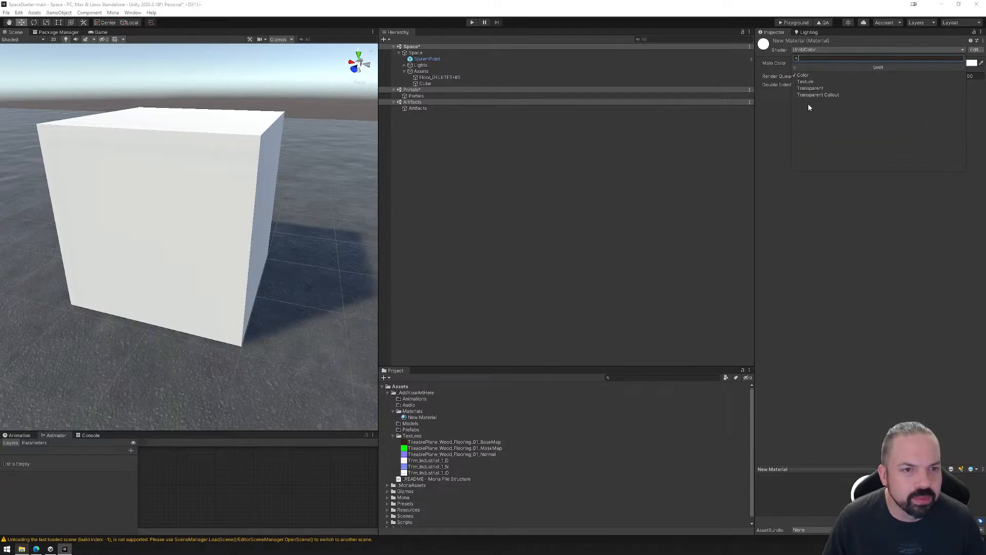
pyautogui.click(808, 82)
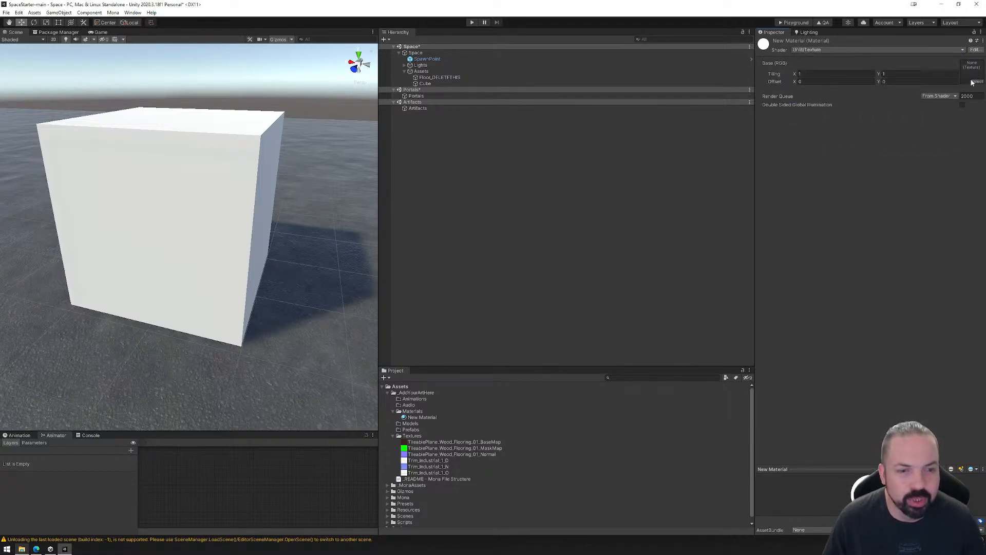
# Assign TileablePlane_Wood_Flooring_01_BaseMap as the base texture and try the material on the cube, undoing the cube assignment.
pyautogui.moveTo(457, 442); pyautogui.dragTo(971, 70)
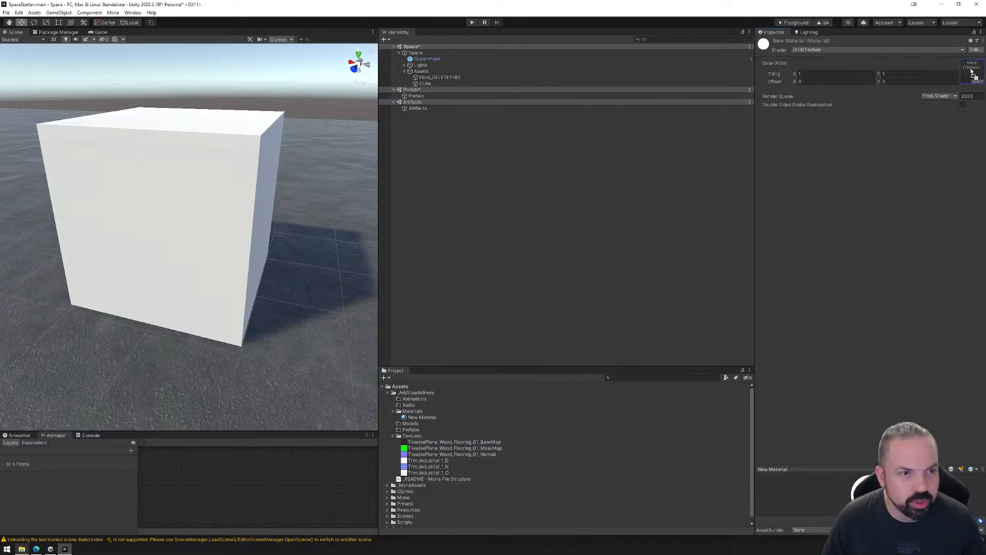
pyautogui.moveTo(423, 417); pyautogui.dragTo(185, 254)
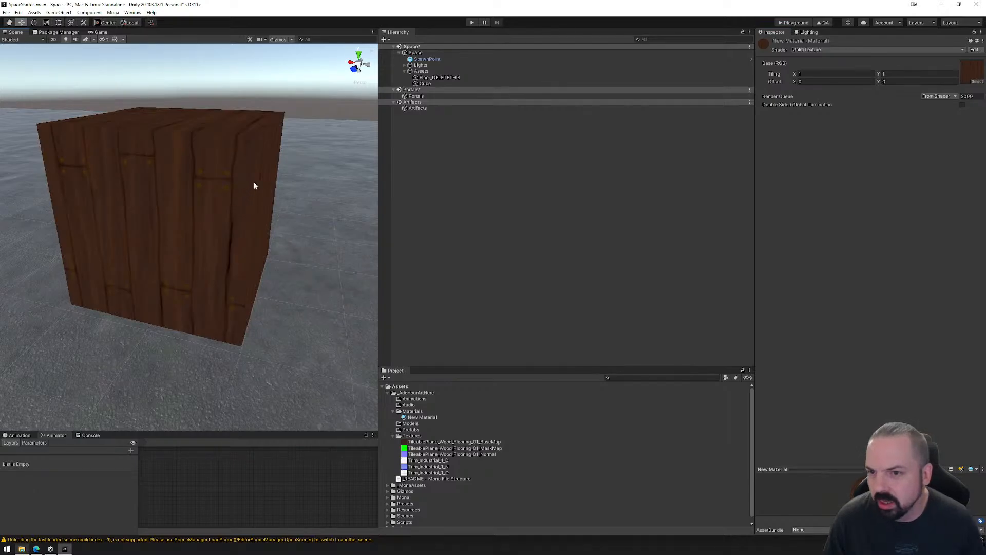
pyautogui.hotkey('ctrl', 'z')
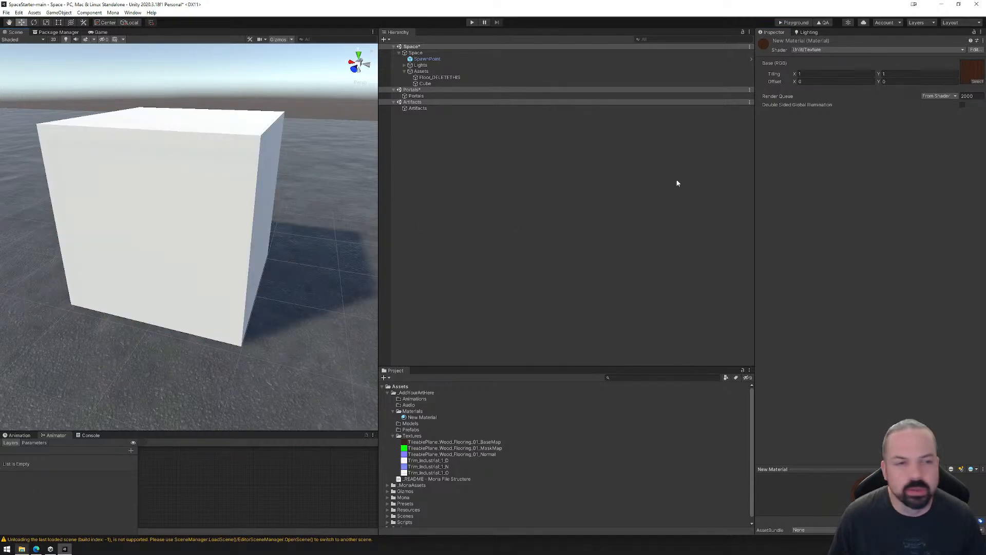
# Change the new material's shader to Unlit/Transparent.
pyautogui.click(826, 49)
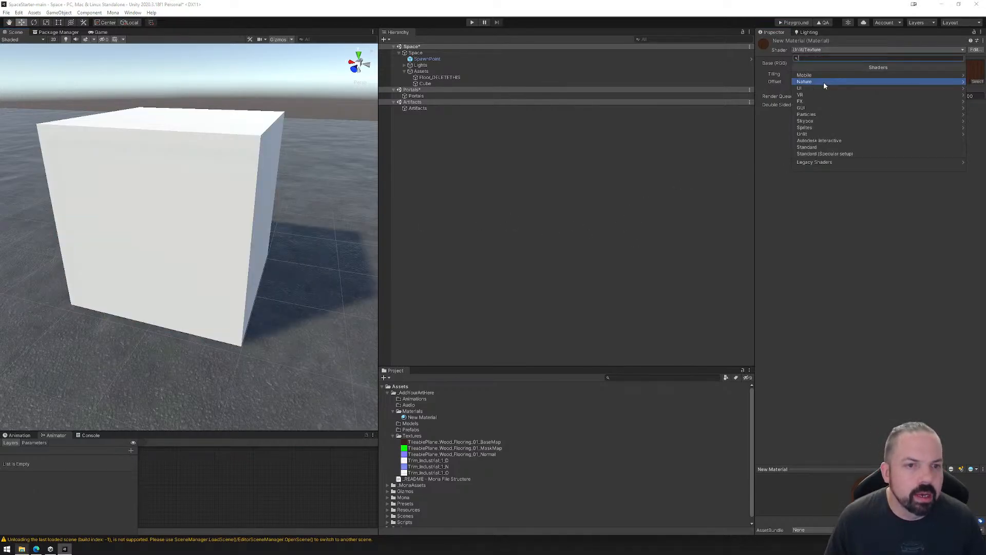
pyautogui.click(818, 134)
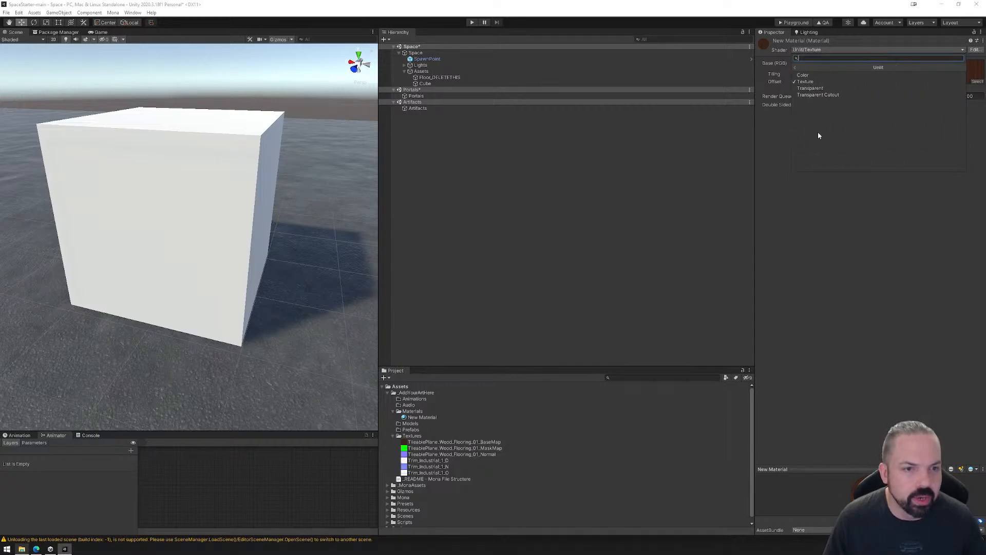
pyautogui.click(810, 90)
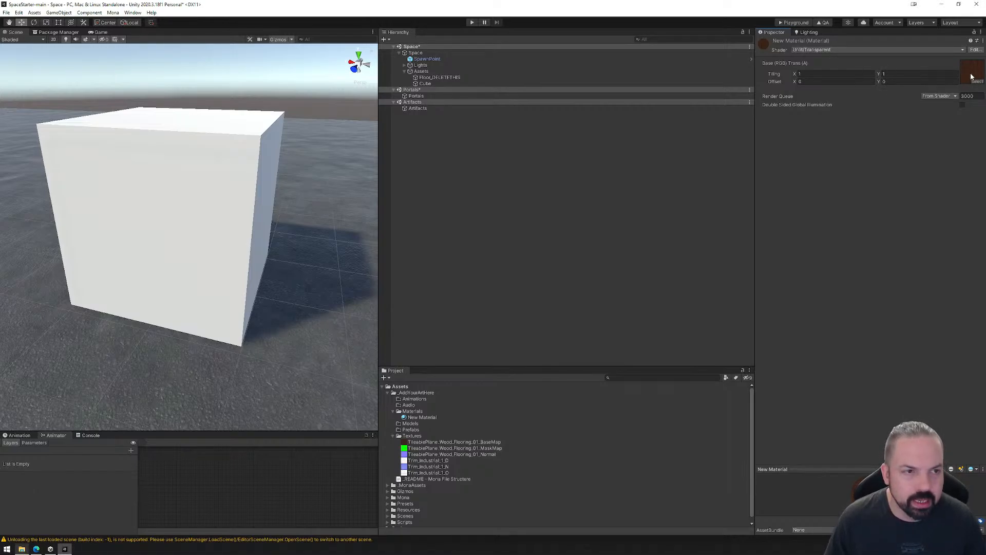
# Change the shader to Unlit/Transparent Cutout and try different alpha cutoff values, undoing the cutoff change.
pyautogui.click(833, 50)
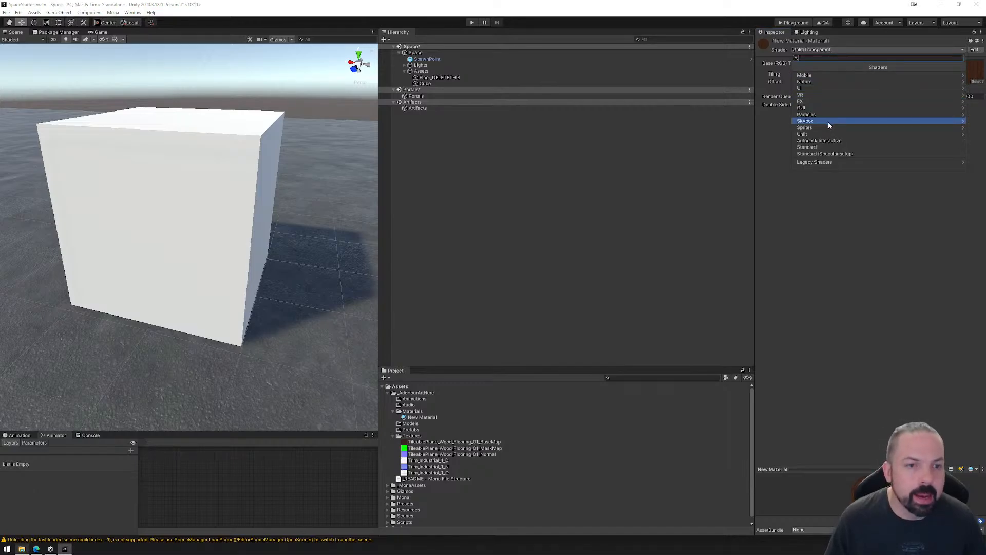
pyautogui.click(824, 135)
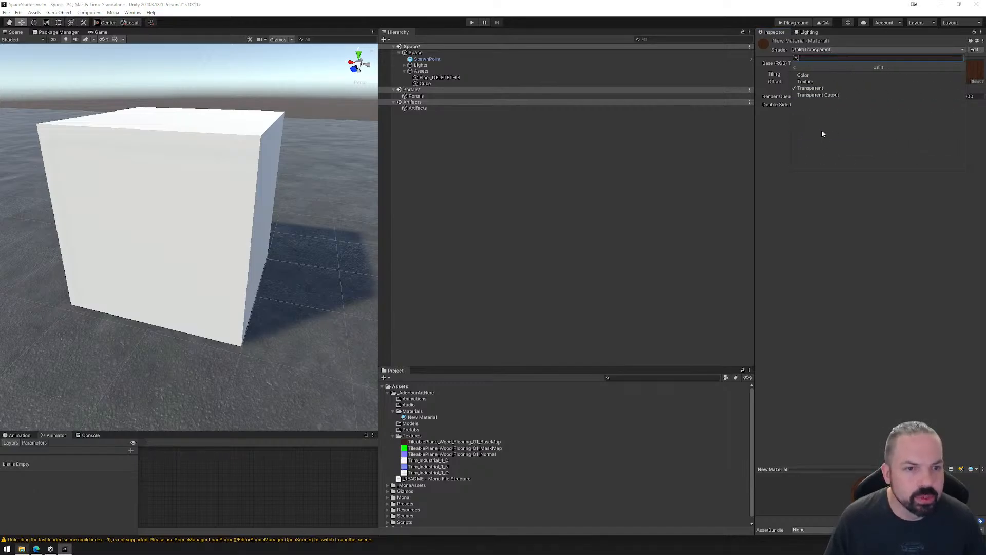
pyautogui.click(820, 96)
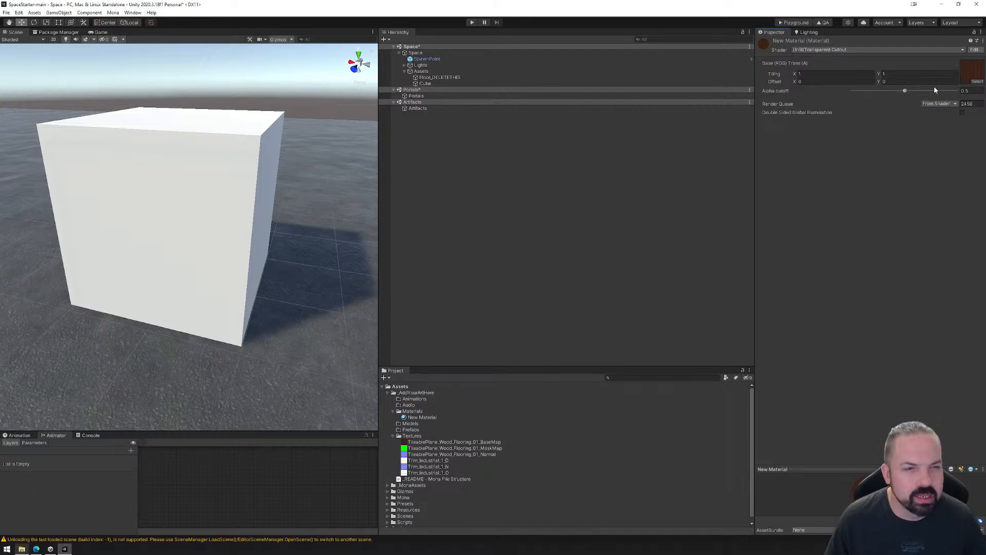
pyautogui.moveTo(905, 91); pyautogui.dragTo(944, 93)
pyautogui.moveTo(882, 98); pyautogui.dragTo(912, 93)
pyautogui.hotkey('ctrl', 'z')
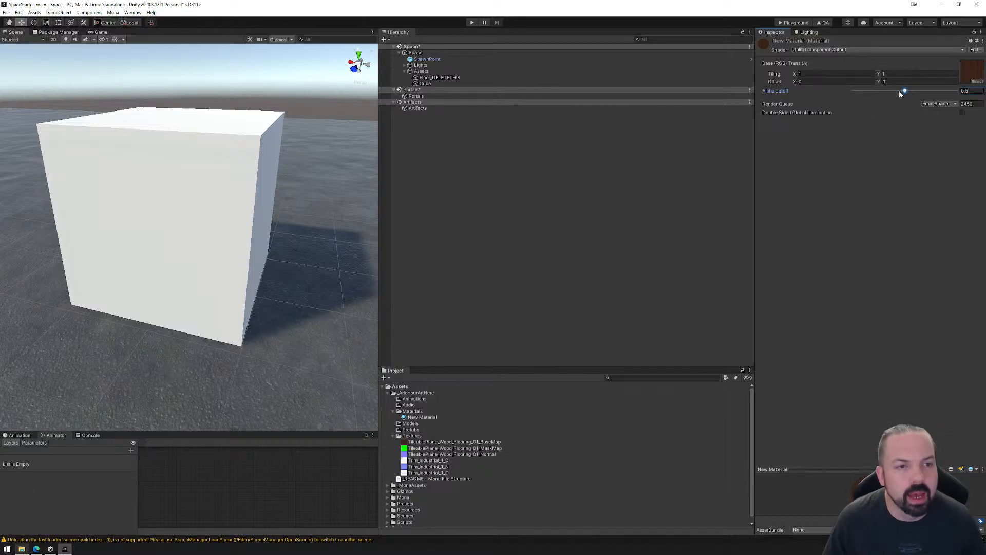
# Set the new material's shader back to Standard and clear its albedo texture to None.
pyautogui.click(847, 50)
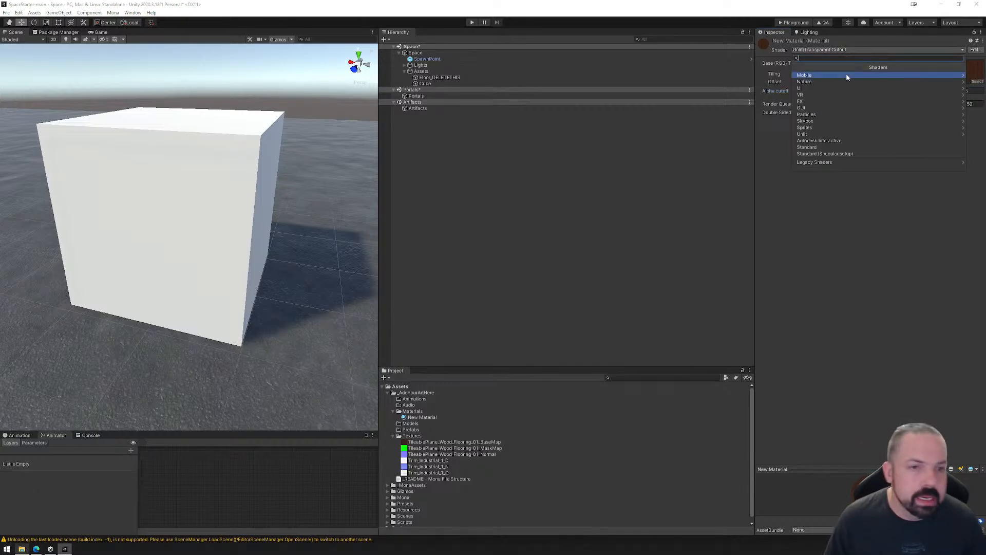
pyautogui.click(816, 147)
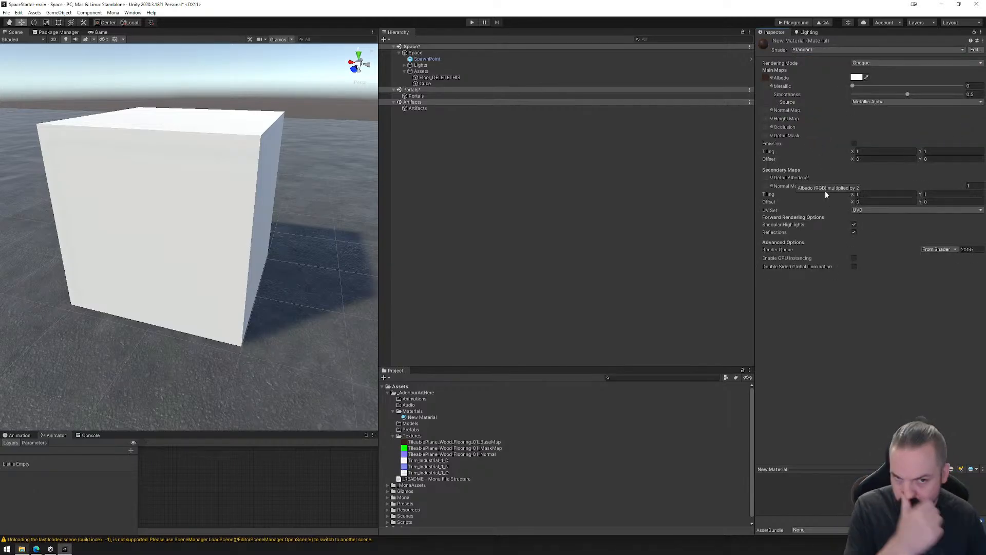
pyautogui.click(772, 78)
pyautogui.doubleClick(794, 97)
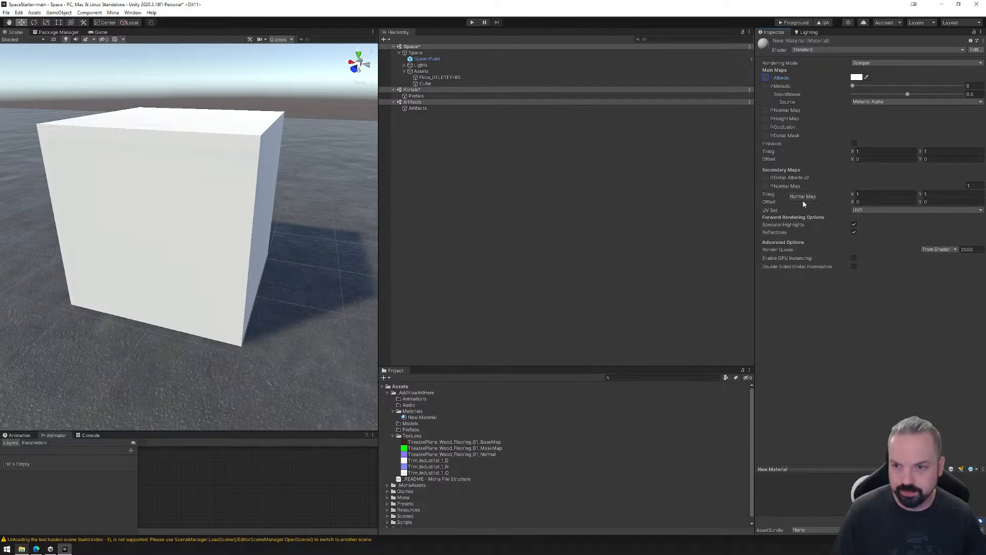
# Apply the new material to the cube and set its albedo color to pure red (FF0000).
pyautogui.moveTo(421, 417); pyautogui.dragTo(230, 243)
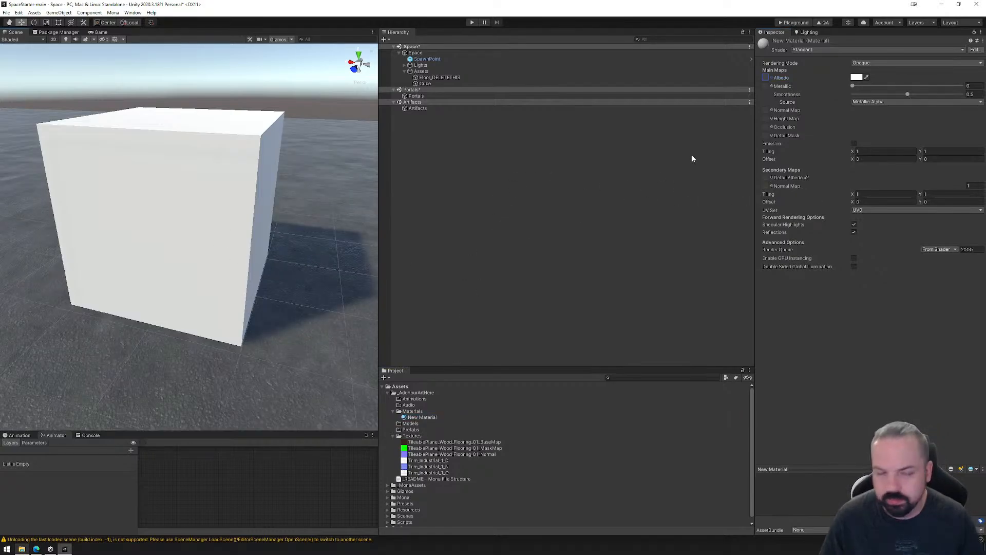
pyautogui.click(856, 77)
pyautogui.click(921, 117)
pyautogui.moveTo(924, 114)
pyautogui.mouseDown()
pyautogui.moveTo(865, 169)
pyautogui.moveTo(923, 131)
pyautogui.moveTo(888, 133)
pyautogui.moveTo(925, 113)
pyautogui.mouseUp()
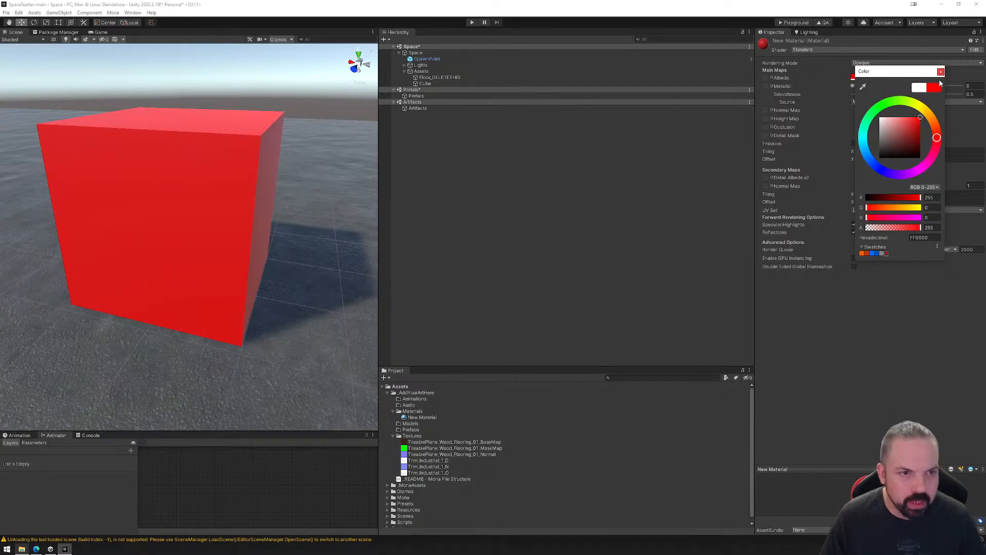
# Change the material's albedo color to a dark purple (4C00A6).
pyautogui.moveTo(871, 165); pyautogui.dragTo(899, 181)
pyautogui.click(920, 131)
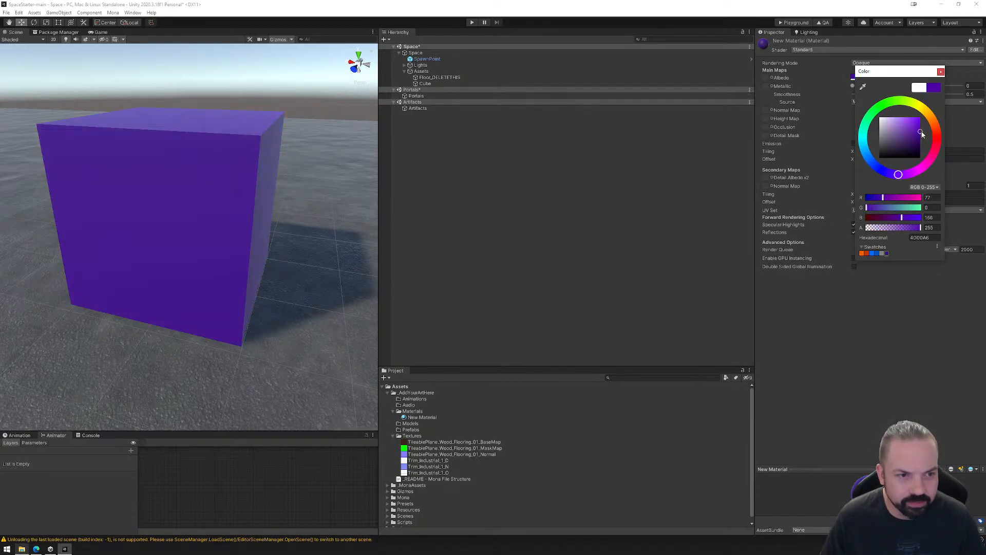
pyautogui.click(942, 72)
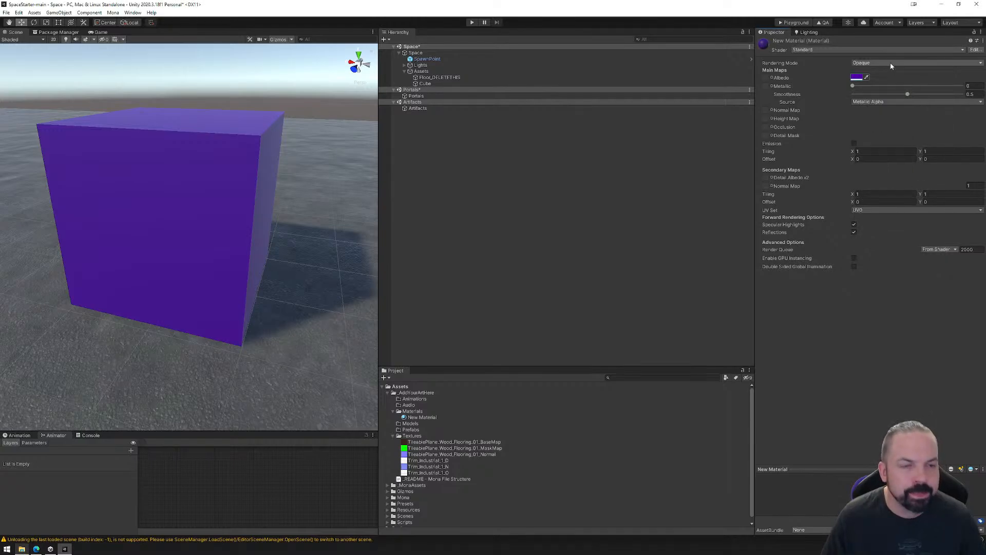
# Lower the albedo color's alpha to 63 and set the material's rendering mode to Cutout.
pyautogui.click(857, 79)
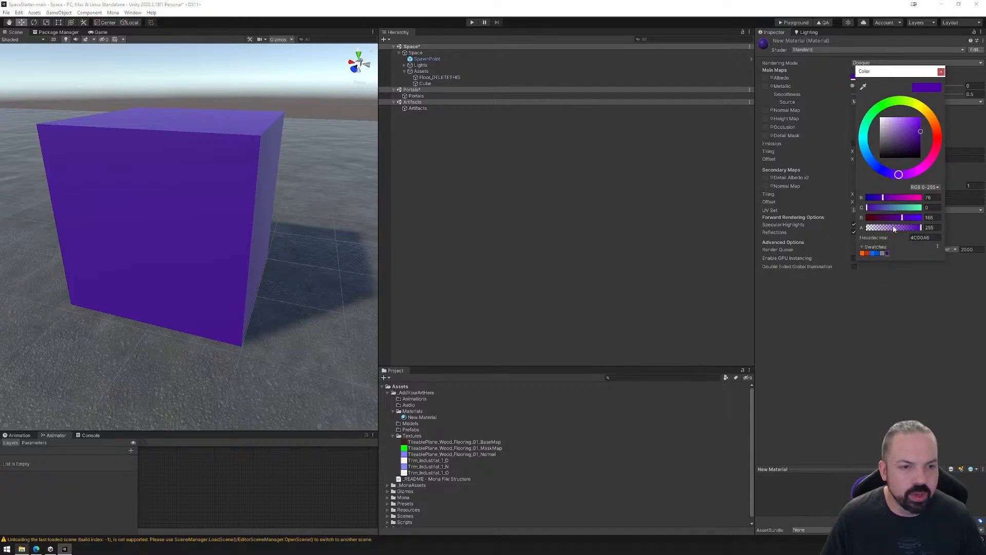
pyautogui.moveTo(909, 226); pyautogui.dragTo(881, 234)
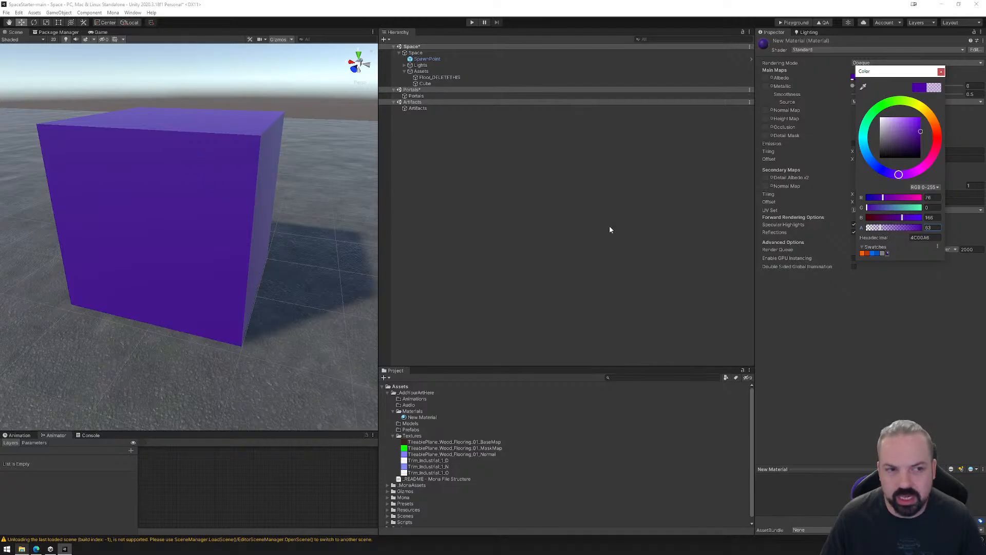
pyautogui.click(833, 65)
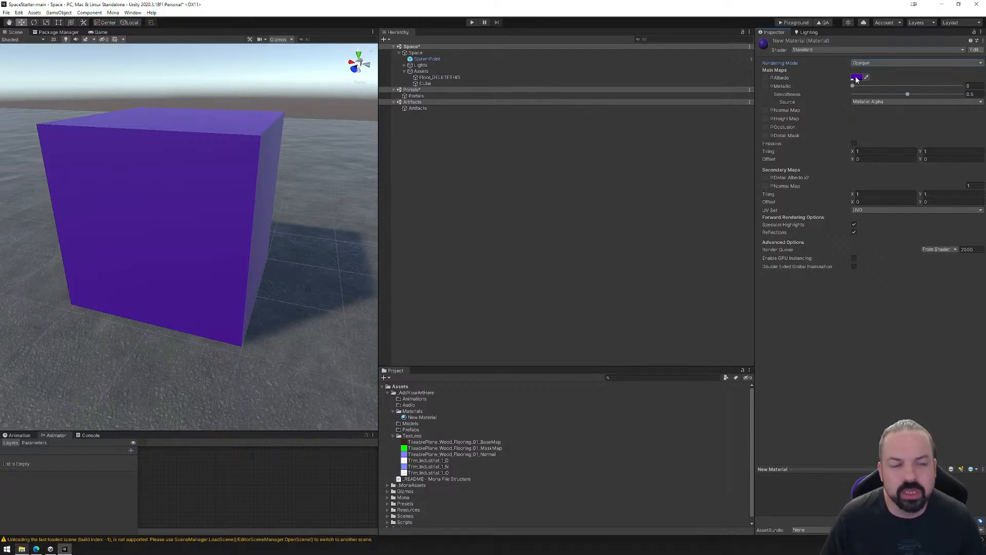
pyautogui.click(865, 63)
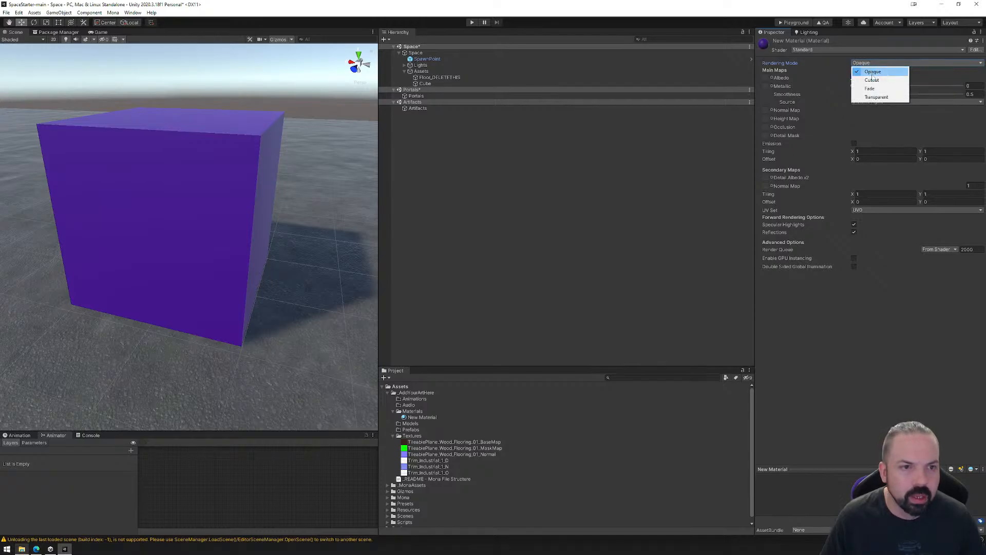
pyautogui.click(873, 80)
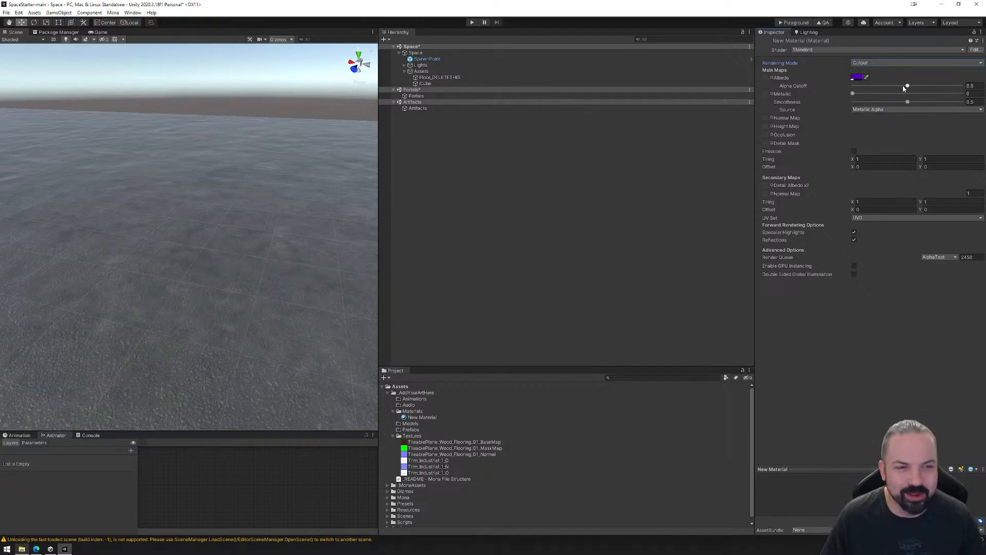
# Raise the new material's Alpha Cutoff slightly, to about 0.53.
pyautogui.click(861, 78)
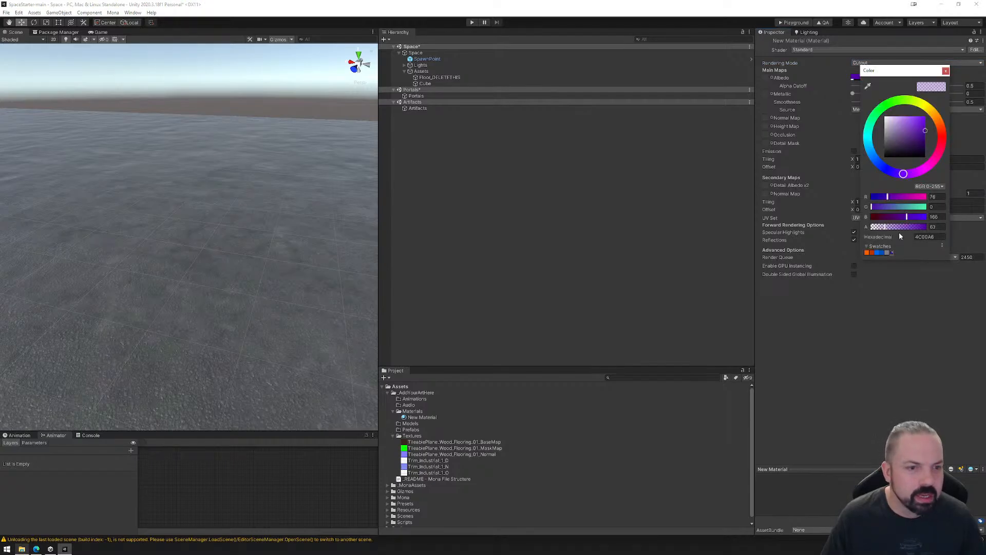
pyautogui.click(946, 71)
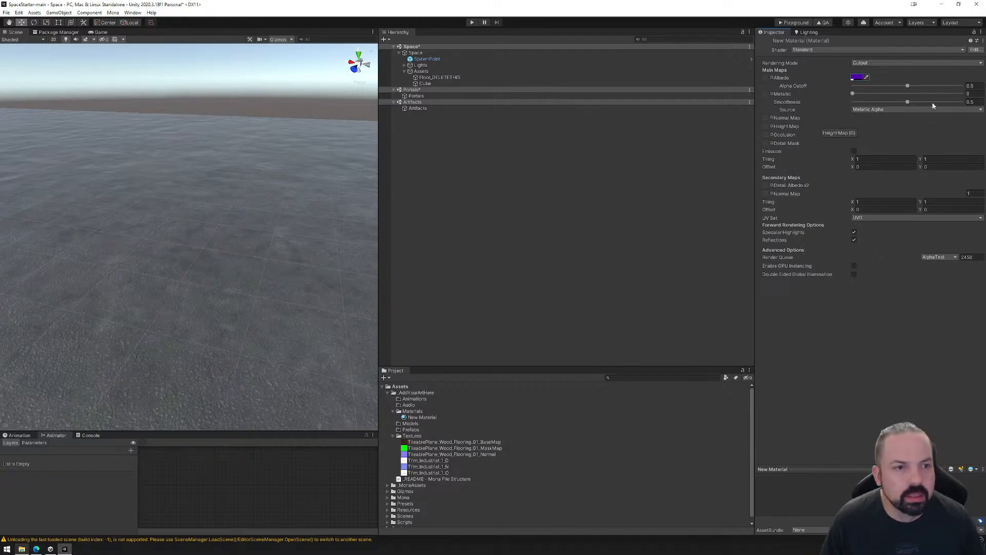
pyautogui.moveTo(909, 86)
pyautogui.mouseDown()
pyautogui.moveTo(880, 91)
pyautogui.moveTo(911, 88)
pyautogui.mouseUp()
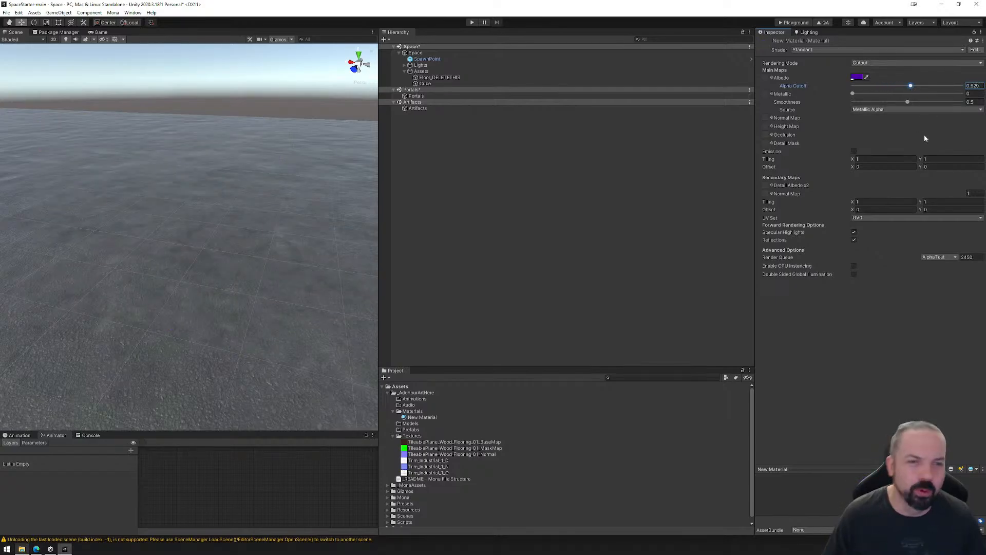
# Set the new material's rendering mode to Fade and raise its albedo color's alpha to 130.
pyautogui.click(867, 63)
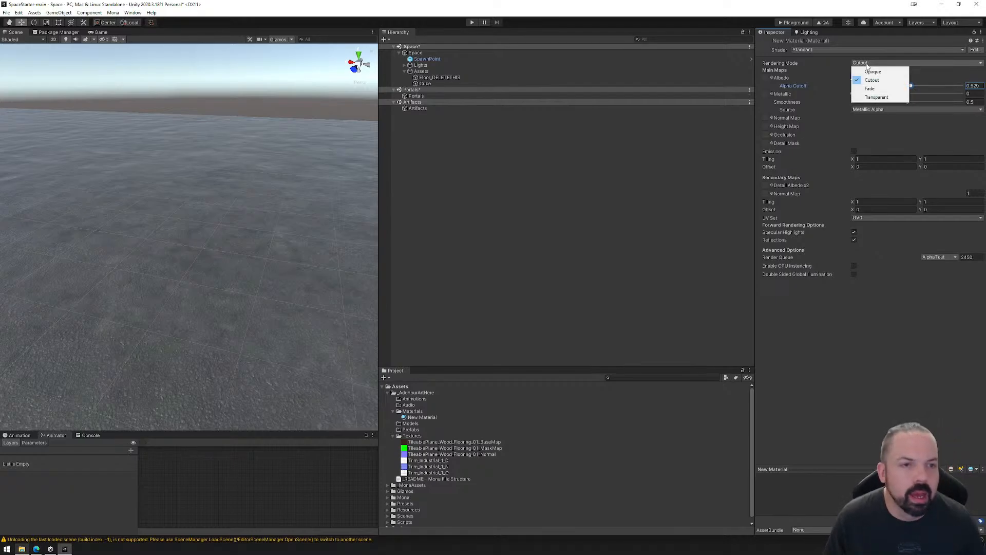
pyautogui.click(874, 89)
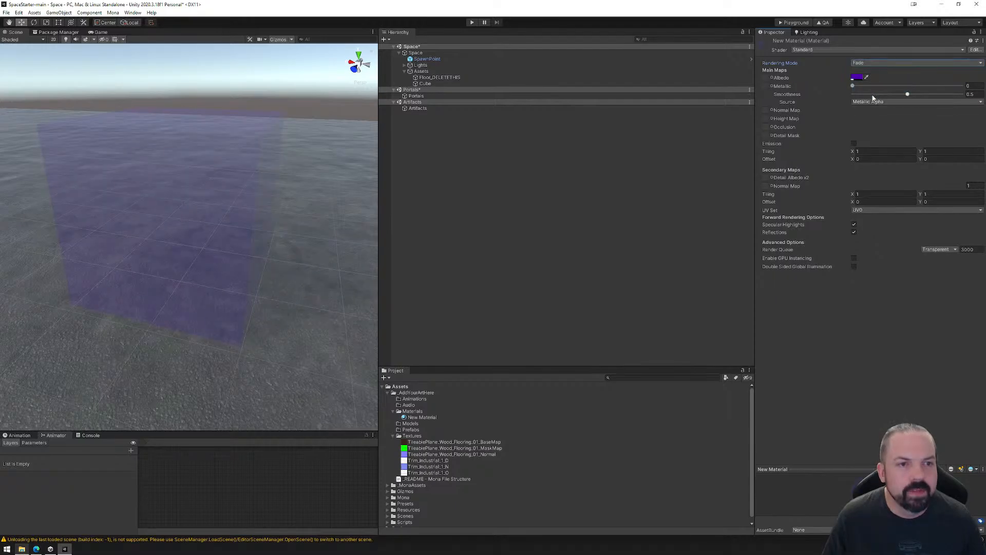
pyautogui.click(857, 78)
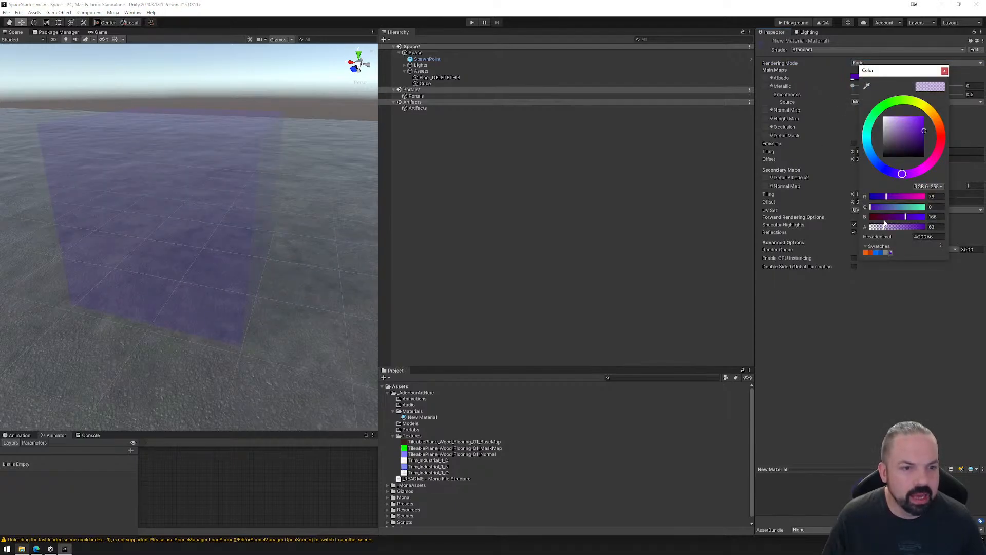
pyautogui.moveTo(885, 223)
pyautogui.mouseDown()
pyautogui.moveTo(926, 226)
pyautogui.moveTo(870, 236)
pyautogui.moveTo(907, 234)
pyautogui.moveTo(899, 236)
pyautogui.mouseUp()
pyautogui.click(945, 71)
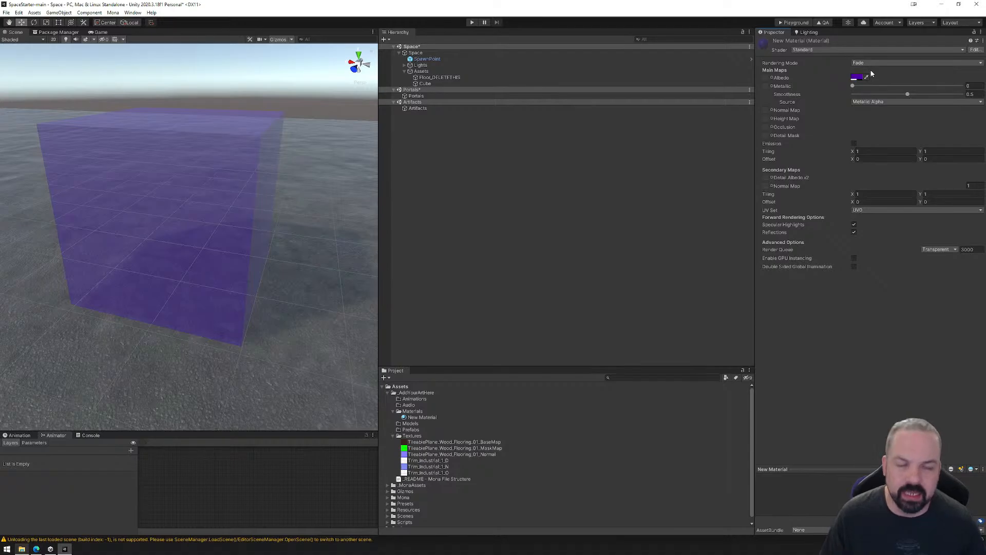
# Switch the material's rendering mode to Transparent, return to Fade for comparison, and set it to Transparent again.
pyautogui.click(857, 63)
pyautogui.click(864, 97)
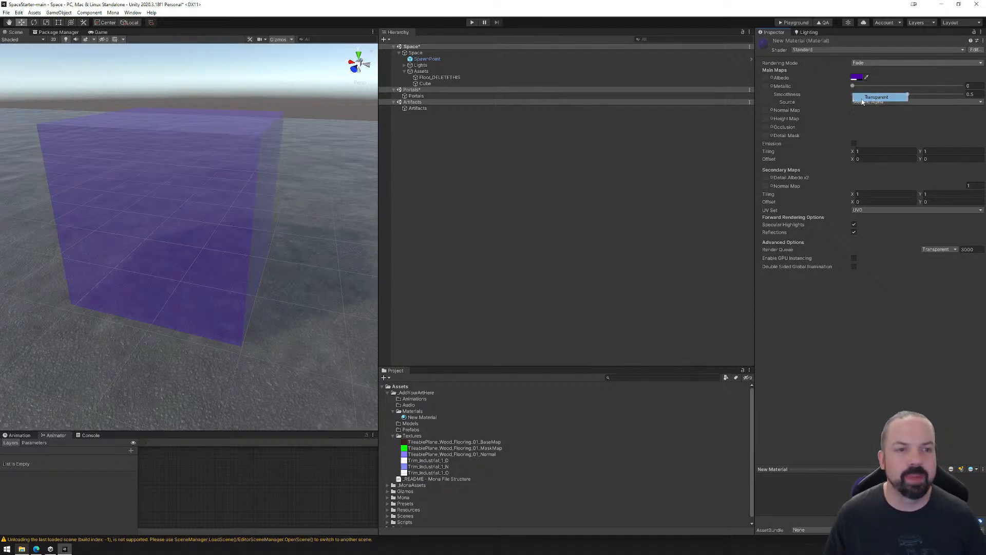
pyautogui.click(867, 62)
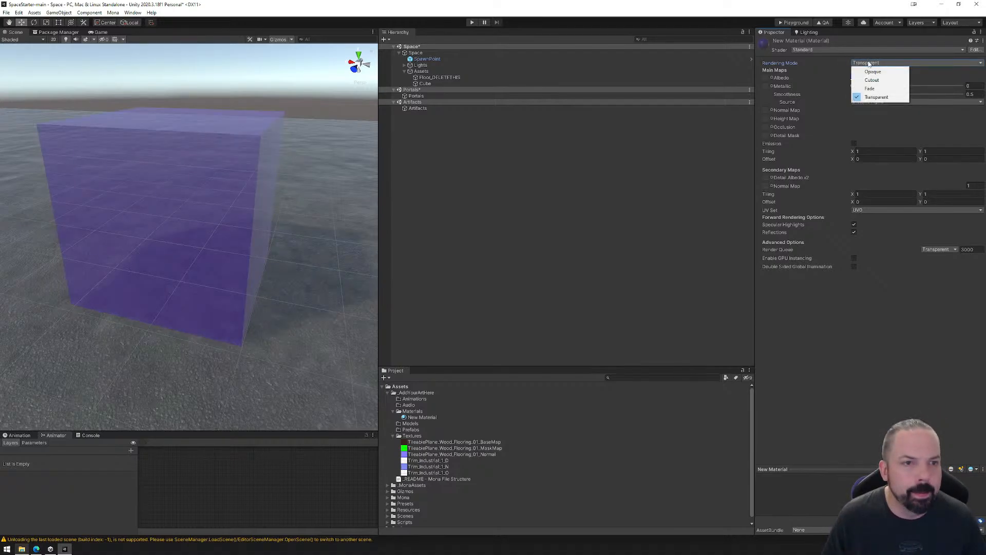
pyautogui.click(869, 88)
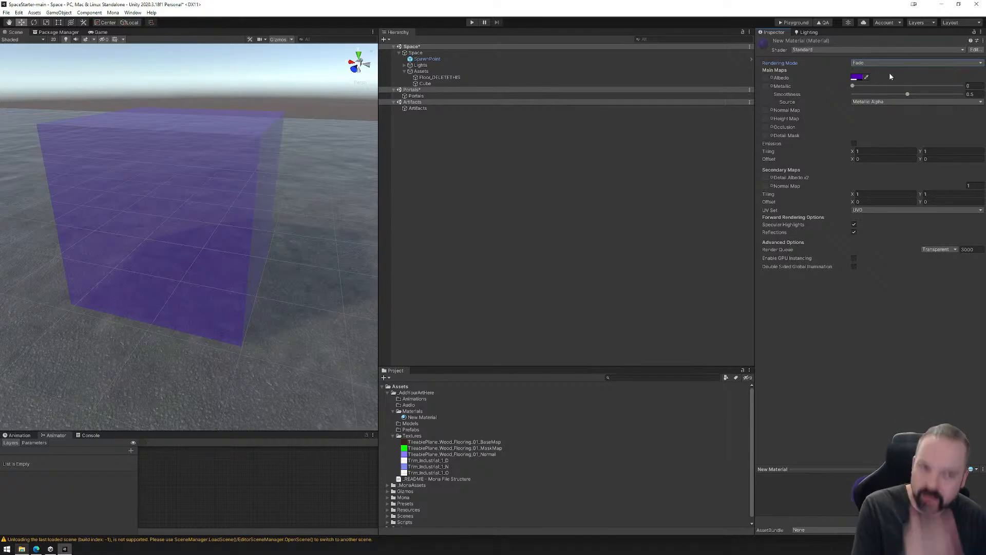
pyautogui.click(868, 64)
pyautogui.click(870, 97)
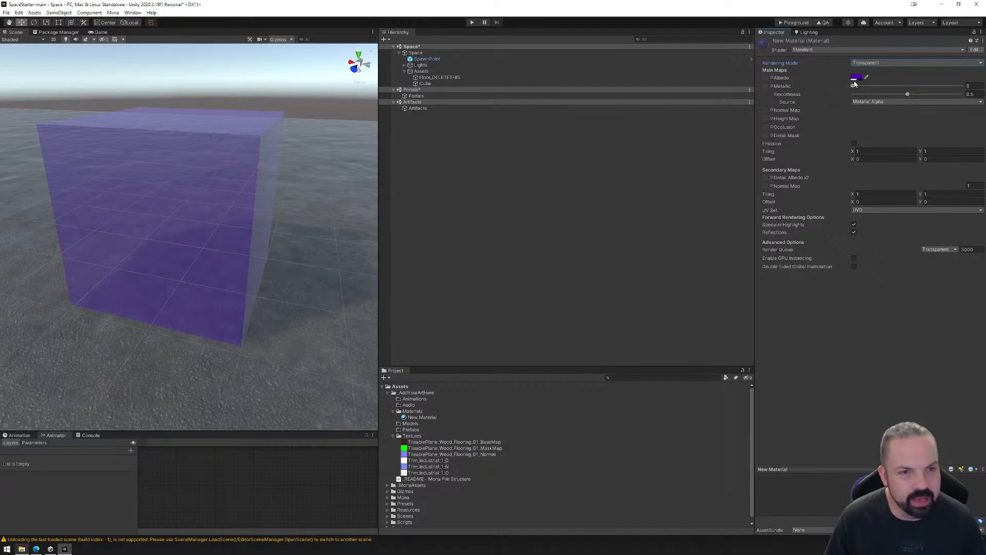
# Try the transparent material with Metallic at 1 and Smoothness at 0.44, and reduce Metallic to about 0.335.
pyautogui.moveTo(853, 85); pyautogui.dragTo(902, 101)
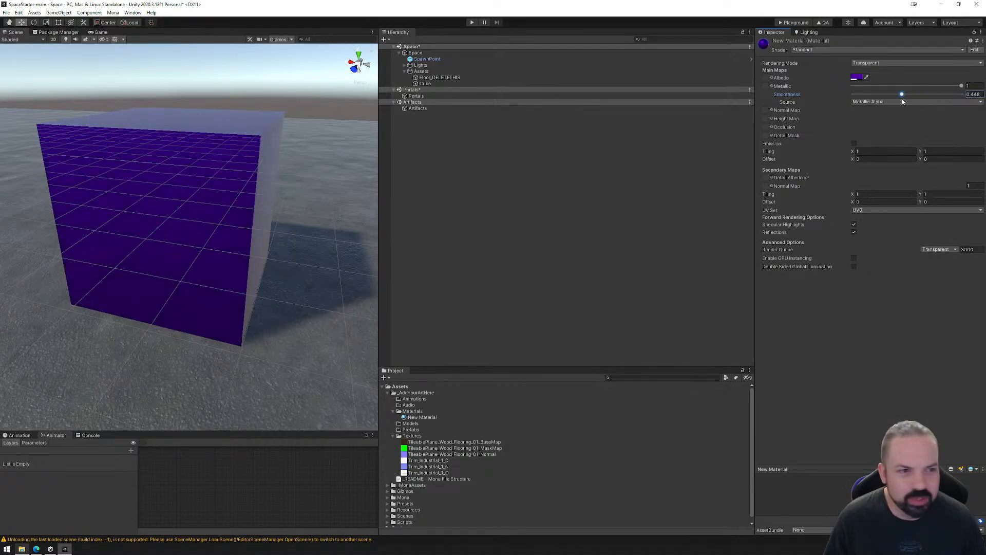
pyautogui.moveTo(963, 86); pyautogui.dragTo(889, 87)
pyautogui.click(855, 77)
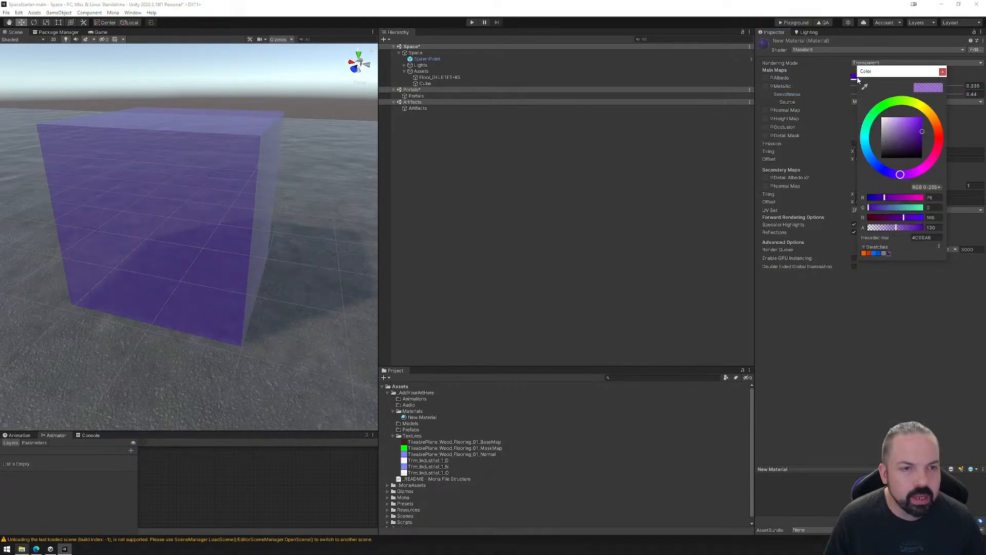
# Set the material's rendering mode to Opaque and check its albedo color without changing it.
pyautogui.click(858, 64)
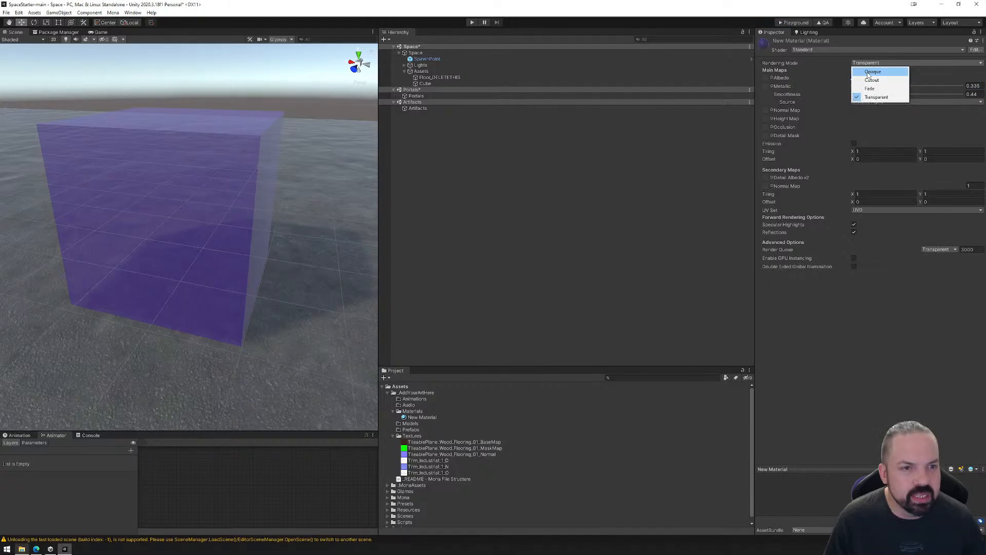
pyautogui.click(872, 72)
pyautogui.click(854, 77)
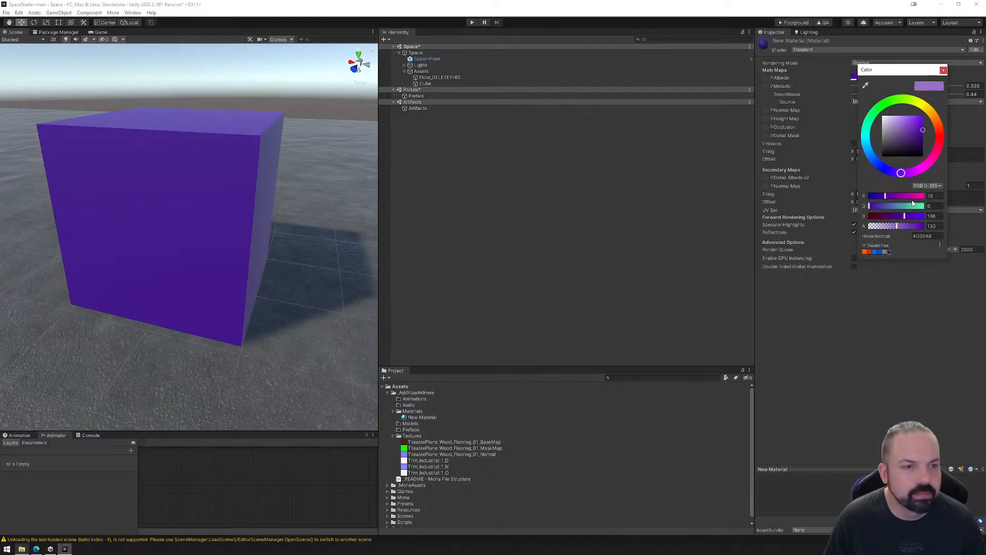
pyautogui.click(944, 69)
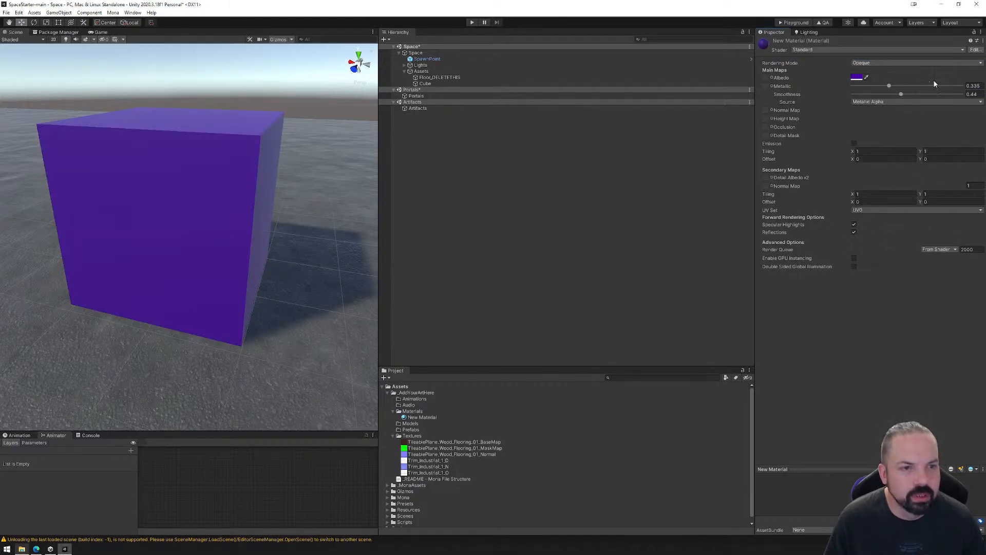
# Set the material's Metallic and Smoothness to 0 and inspect the cube from another angle.
pyautogui.moveTo(888, 86); pyautogui.dragTo(844, 87)
pyautogui.click(901, 95)
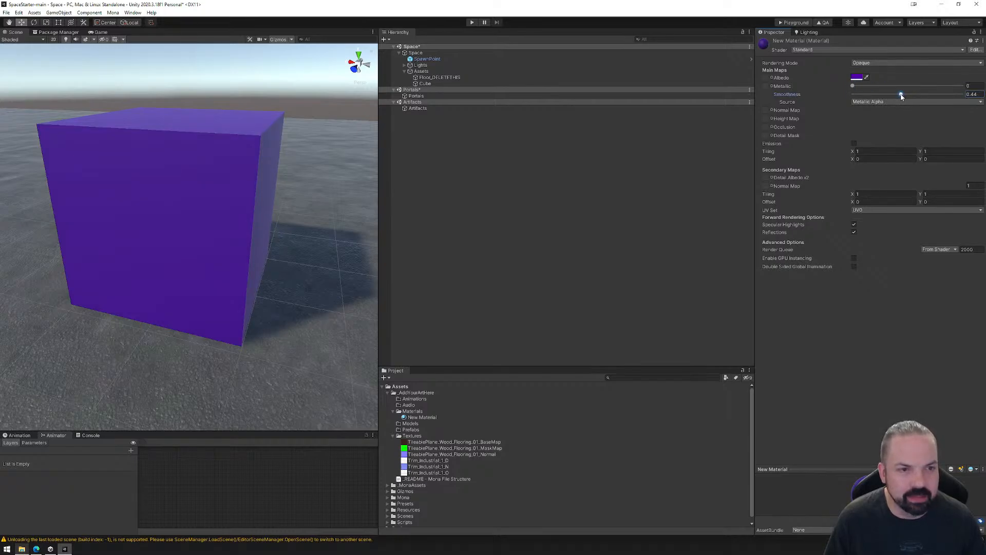
pyautogui.moveTo(901, 95); pyautogui.dragTo(834, 98)
pyautogui.moveTo(310, 252); pyautogui.dragTo(247, 250, button='right')
pyautogui.moveTo(287, 248)
pyautogui.mouseDown(button='middle')
pyautogui.moveTo(313, 247)
pyautogui.moveTo(265, 249)
pyautogui.moveTo(273, 249)
pyautogui.mouseUp(button='middle')
pyautogui.scroll(-3, 273, 249)
pyautogui.moveTo(273, 250); pyautogui.dragTo(260, 262, button='right')
pyautogui.moveTo(256, 262); pyautogui.dragTo(267, 267, button='middle')
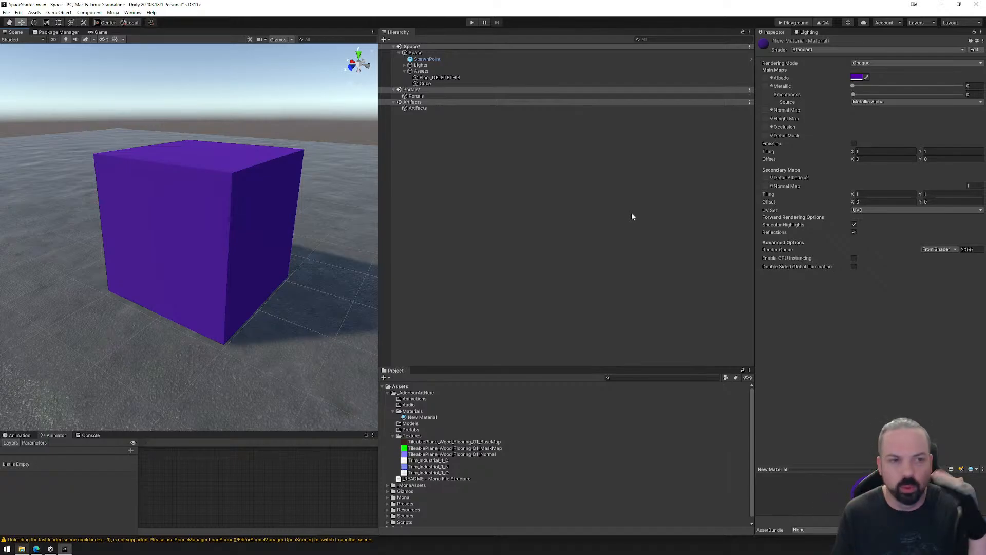
# Set the material's Metallic and Smoothness to 1 and enlarge the material preview.
pyautogui.moveTo(854, 86); pyautogui.dragTo(976, 88)
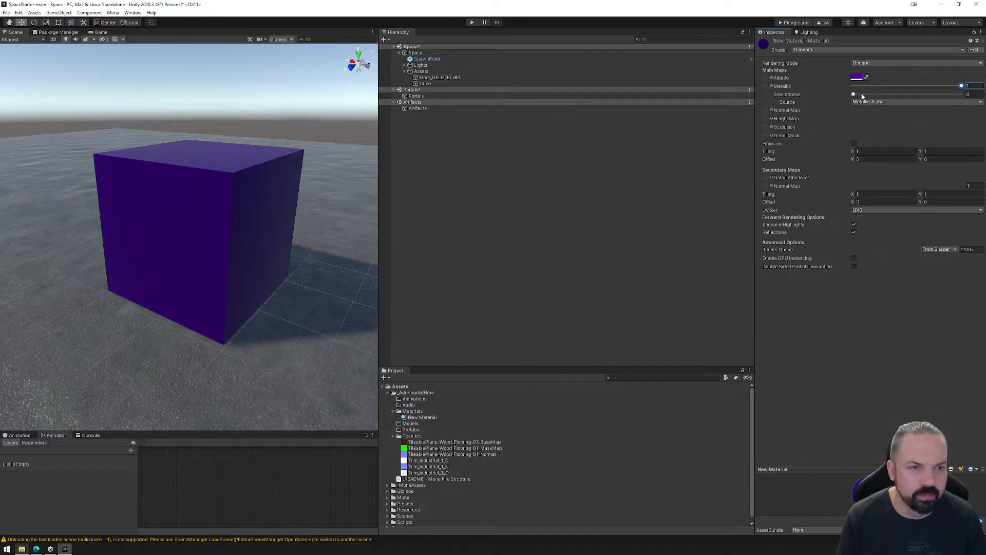
pyautogui.moveTo(853, 95); pyautogui.dragTo(963, 96)
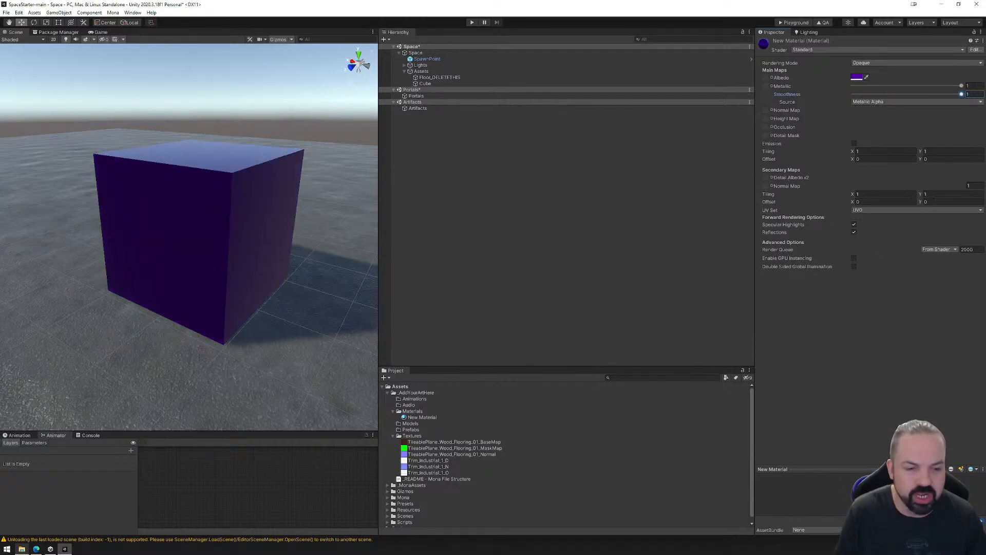
pyautogui.moveTo(872, 469); pyautogui.dragTo(873, 315)
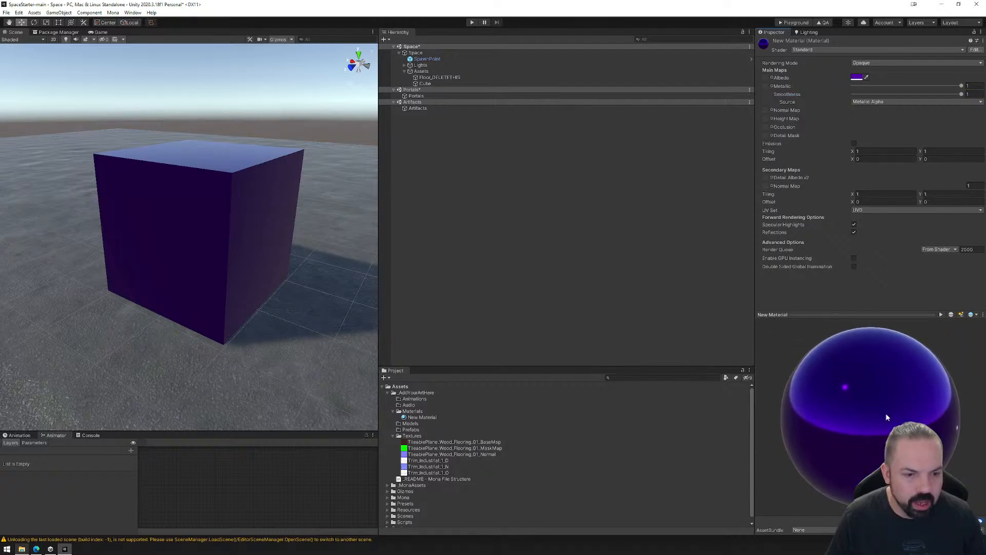
# Create a sphere under the Assets object and position it beside the cube, slightly above the floor.
pyautogui.scroll(-5, 312, 213)
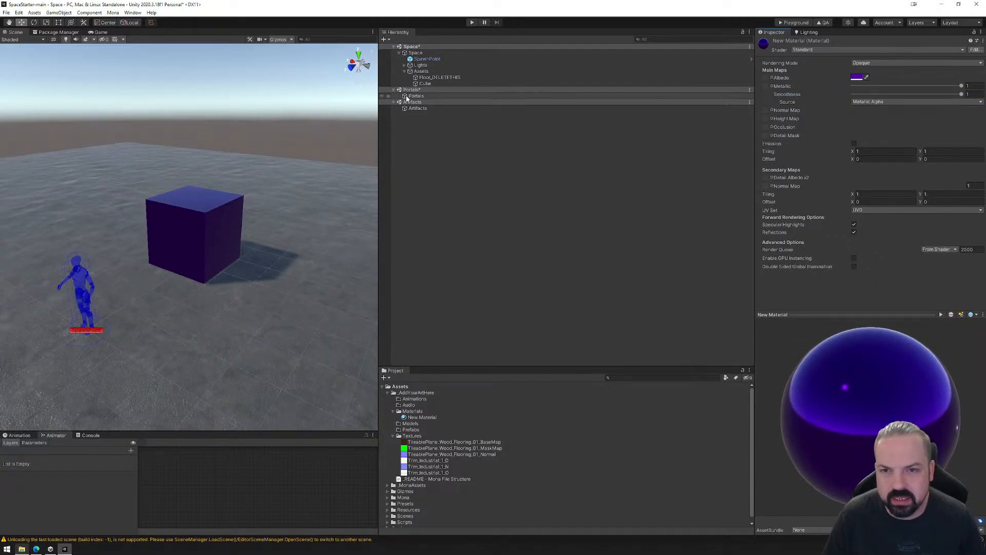
pyautogui.click(421, 72)
pyautogui.rightClick(420, 74)
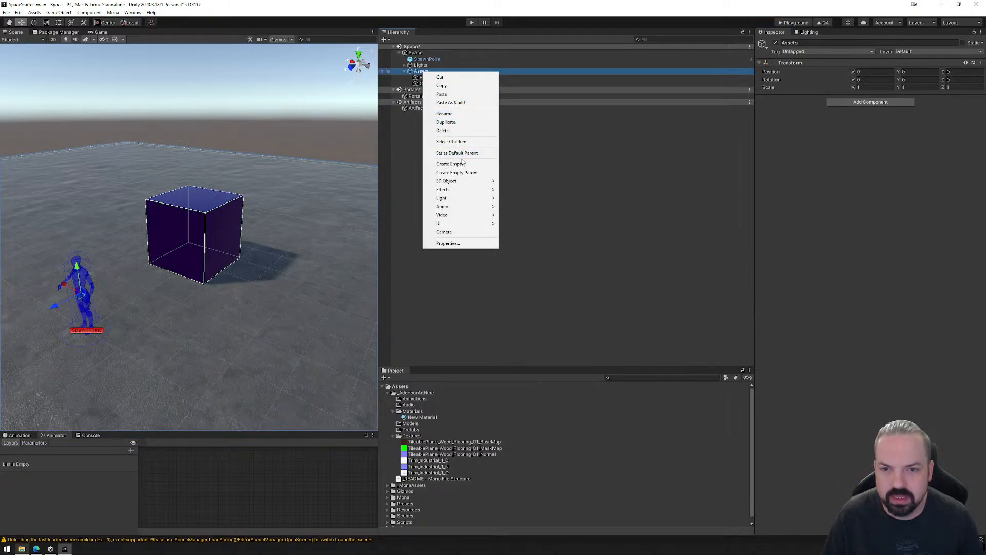
pyautogui.moveTo(462, 182)
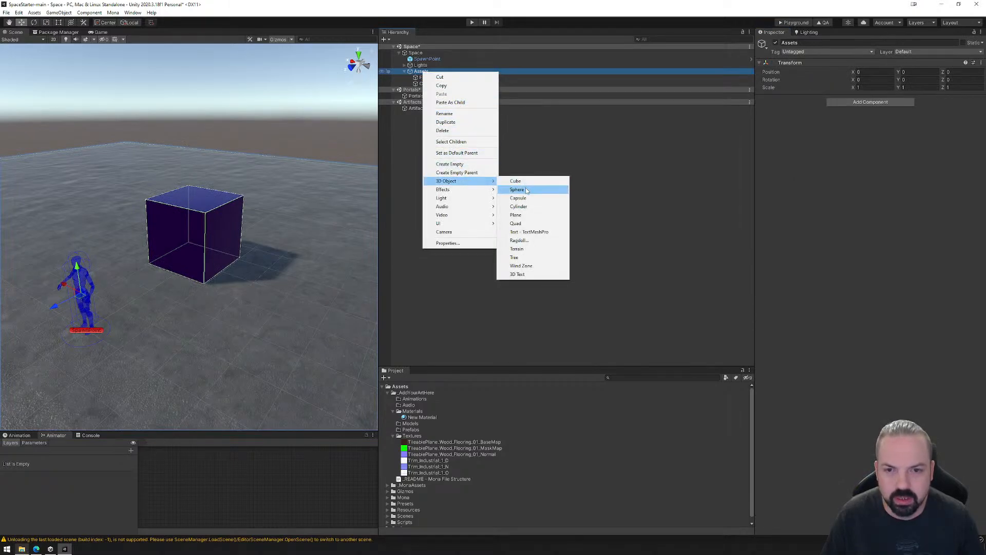
pyautogui.click(519, 190)
pyautogui.moveTo(66, 343); pyautogui.dragTo(258, 282)
pyautogui.moveTo(286, 252); pyautogui.dragTo(303, 214)
# Scale the sphere to 2 on the X, Y and Z axes and move it down closer to the floor.
pyautogui.click(866, 87)
pyautogui.write('2')
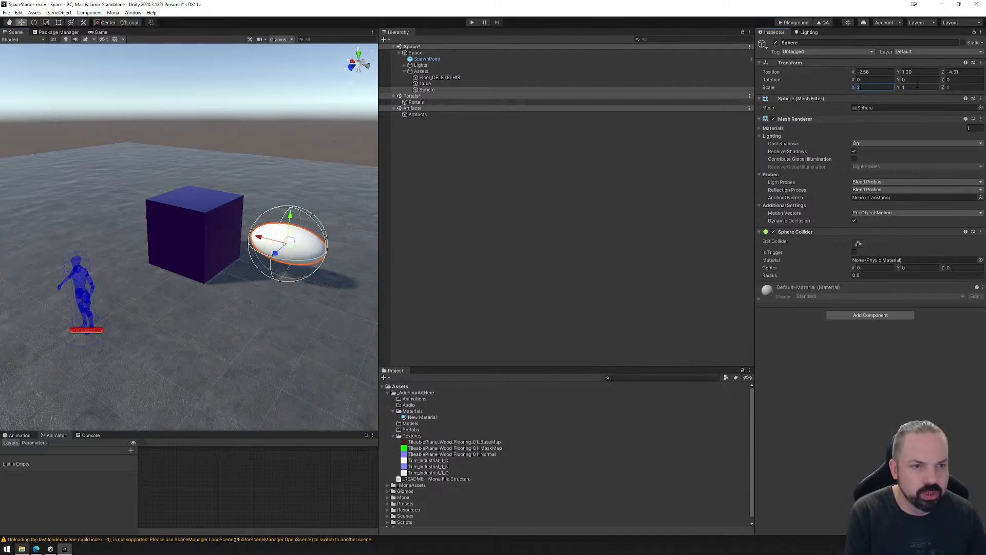
pyautogui.press('Tab')
pyautogui.write('2')
pyautogui.click(955, 87)
pyautogui.write('2')
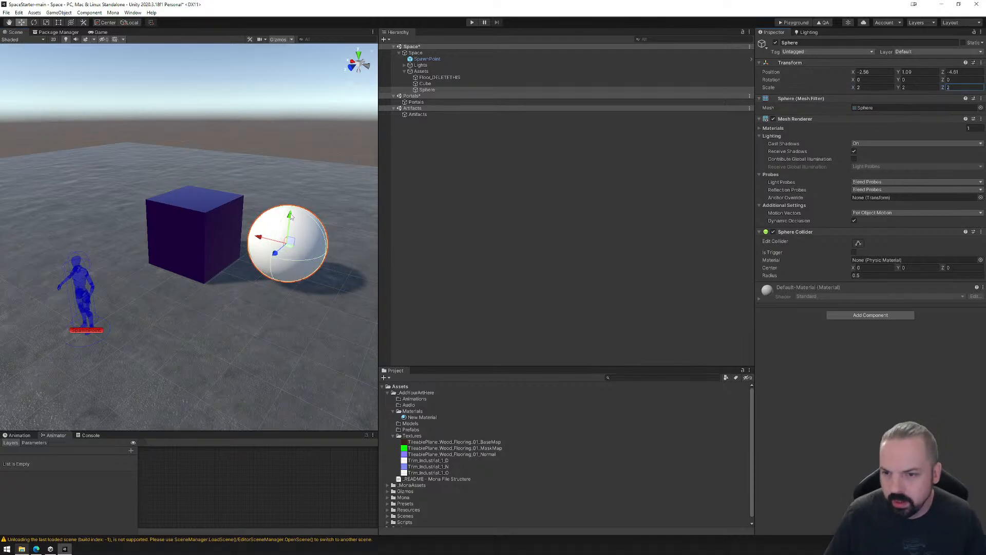
pyautogui.moveTo(293, 216); pyautogui.dragTo(262, 272)
# Apply New Material to the sphere and rename the material as Basic.
pyautogui.moveTo(422, 417); pyautogui.dragTo(273, 276)
pyautogui.click(421, 417)
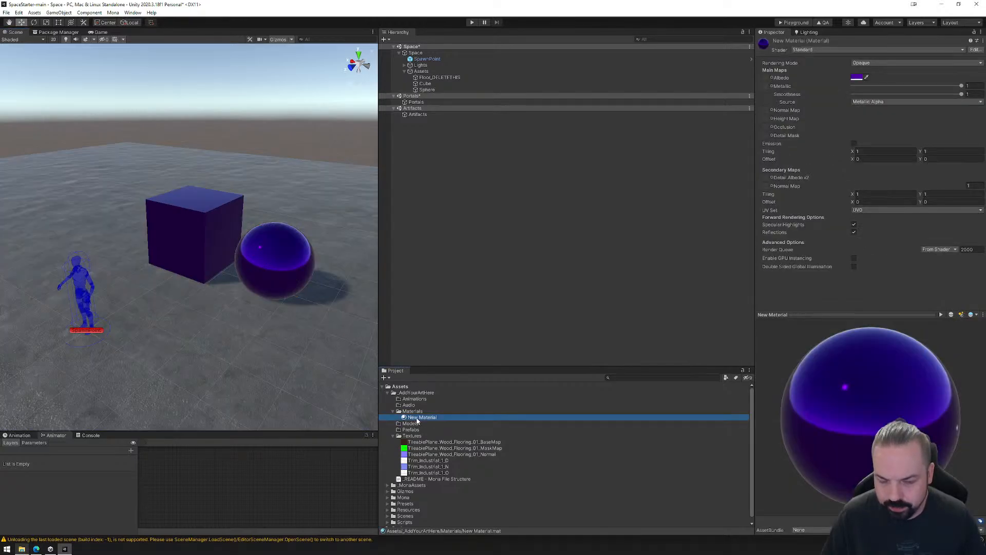
pyautogui.press('F2')
pyautogui.write('Ba')
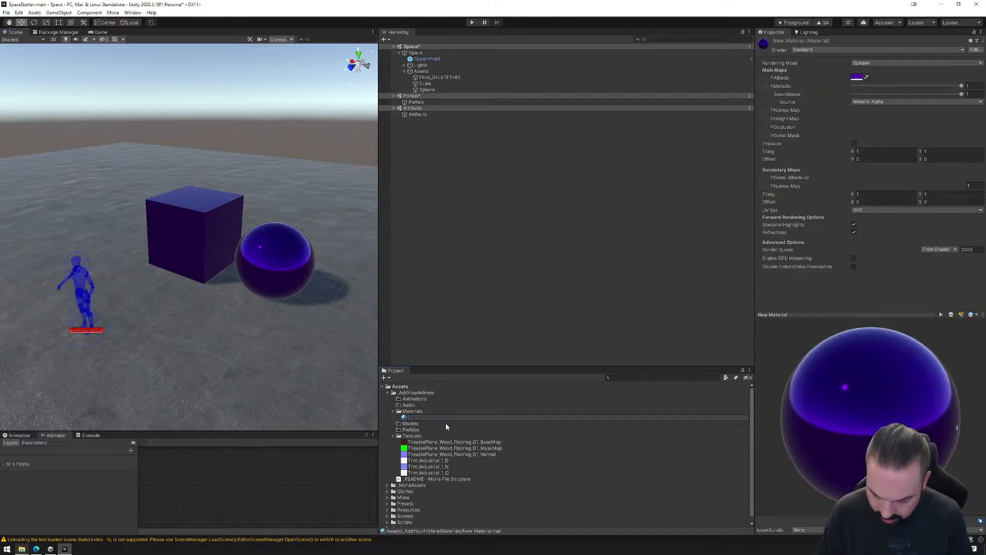
pyautogui.write('sic')
pyautogui.press('Return')
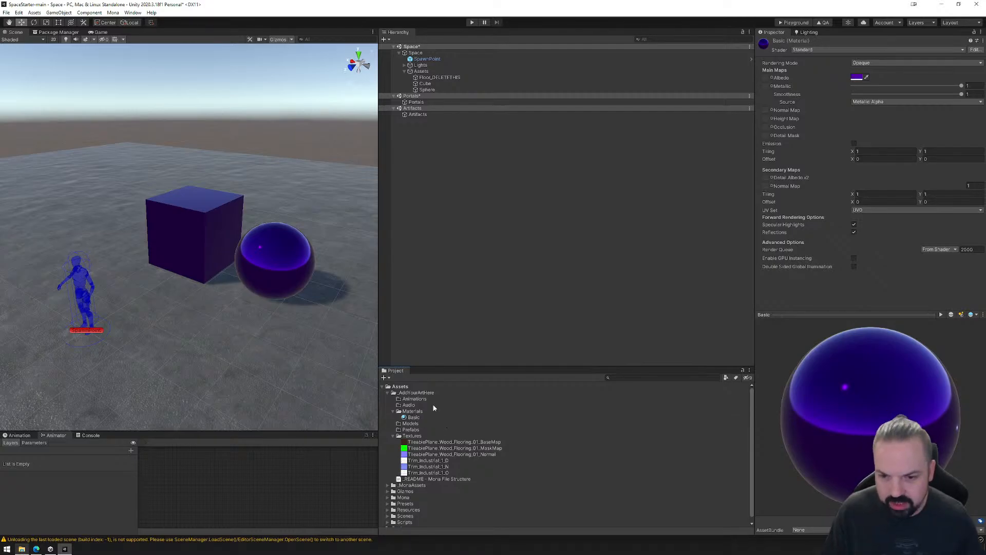
# Bring the cube and sphere into closer view and set the Basic material's Metallic to 0.
pyautogui.moveTo(279, 253); pyautogui.dragTo(313, 234, button='right')
pyautogui.moveTo(226, 294); pyautogui.dragTo(262, 278, button='middle')
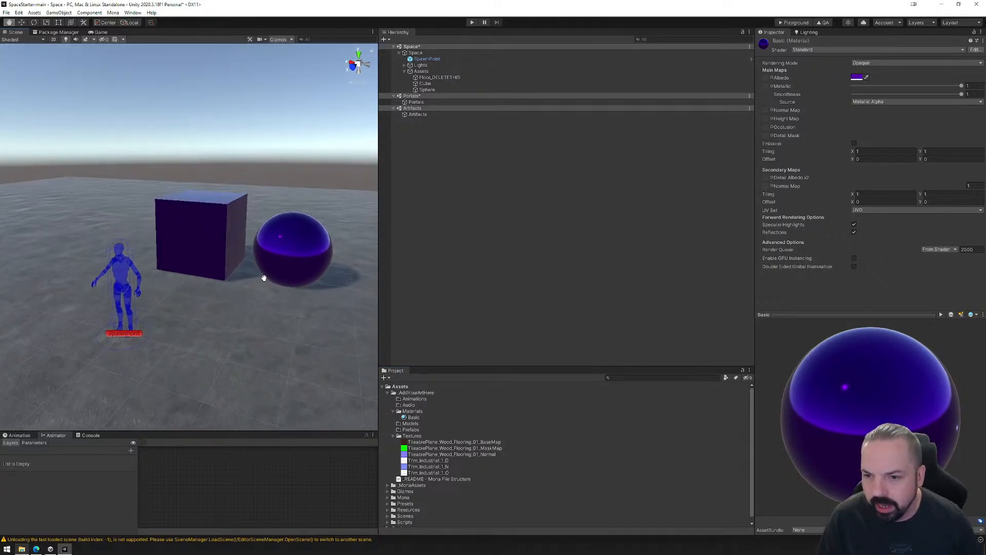
pyautogui.scroll(3, 259, 280)
pyautogui.scroll(2, 267, 278)
pyautogui.moveTo(329, 286); pyautogui.dragTo(269, 273, button='middle')
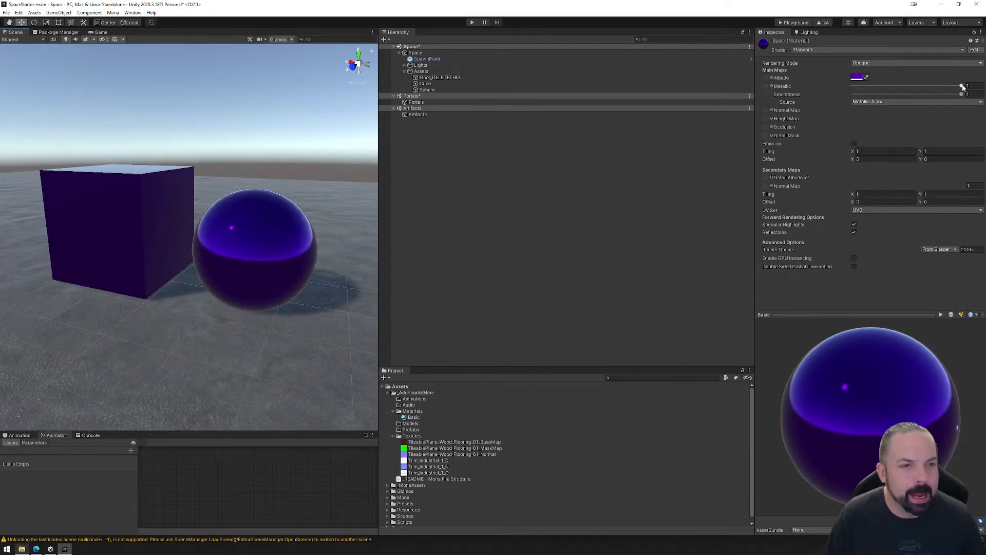
pyautogui.moveTo(962, 85); pyautogui.dragTo(832, 93)
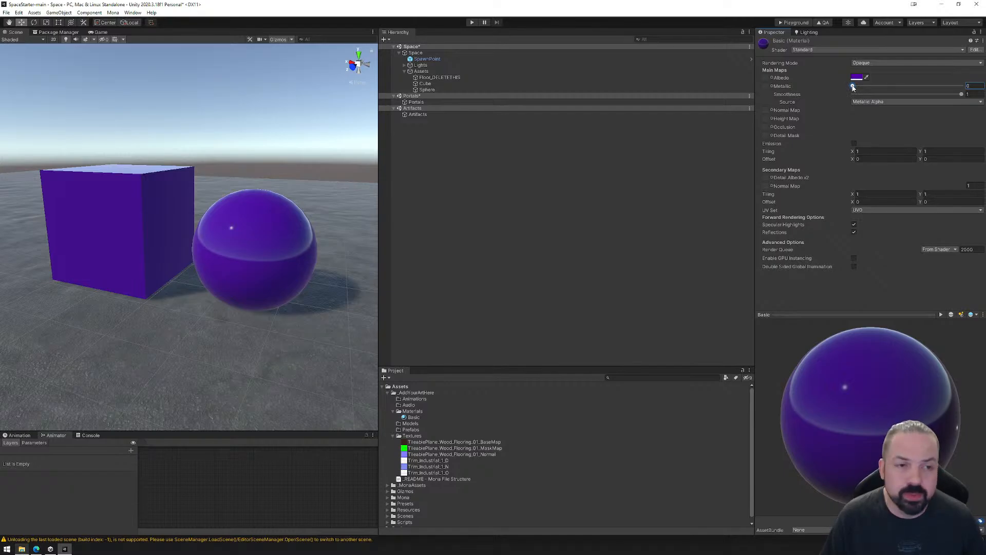
# Raise the Basic material's Metallic toward 1 for comparison, return it to 0, and keep Smoothness at 1.
pyautogui.moveTo(853, 87); pyautogui.dragTo(960, 85)
pyautogui.click(972, 87)
pyautogui.write('0')
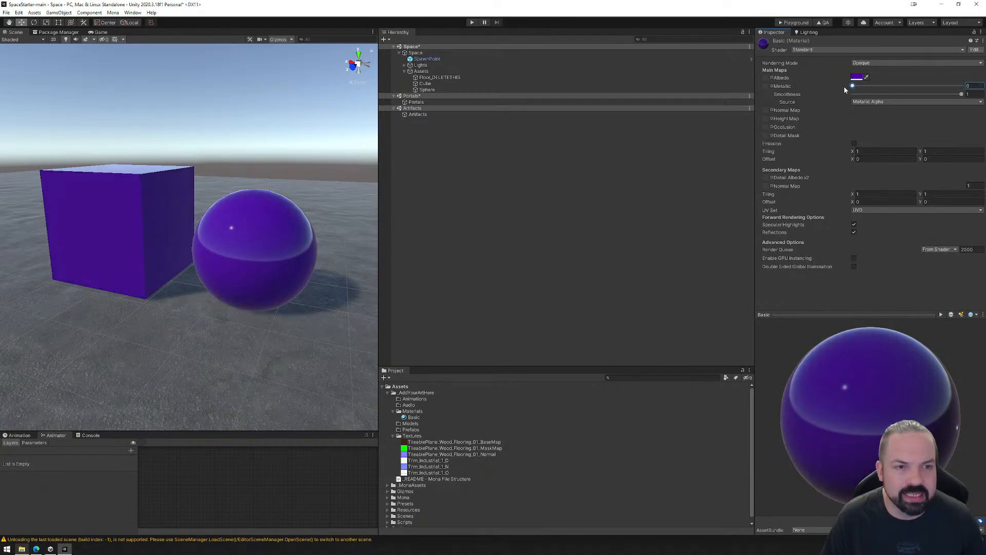
pyautogui.moveTo(853, 85)
pyautogui.mouseDown()
pyautogui.moveTo(945, 84)
pyautogui.moveTo(844, 87)
pyautogui.mouseUp()
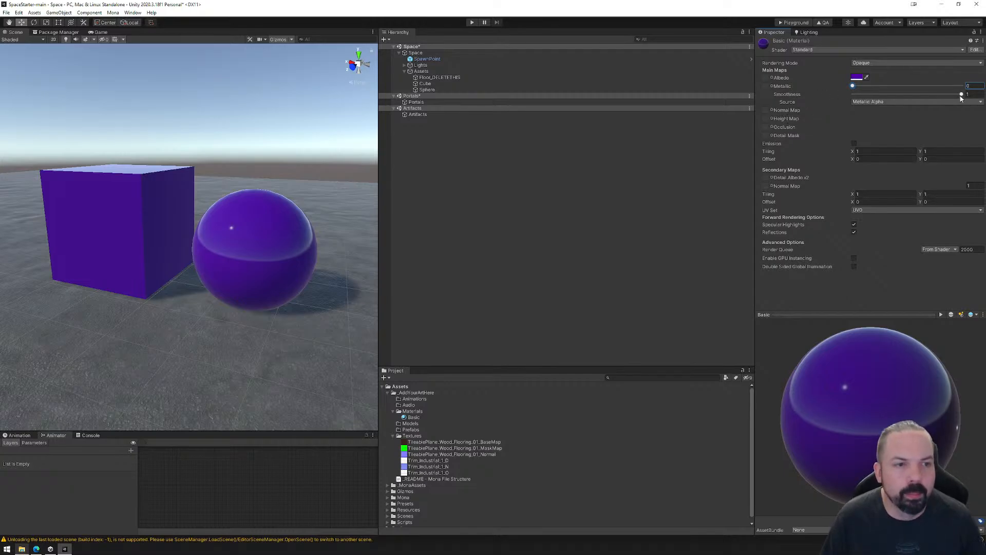
pyautogui.moveTo(962, 96)
pyautogui.mouseDown()
pyautogui.moveTo(846, 97)
pyautogui.moveTo(976, 97)
pyautogui.mouseUp()
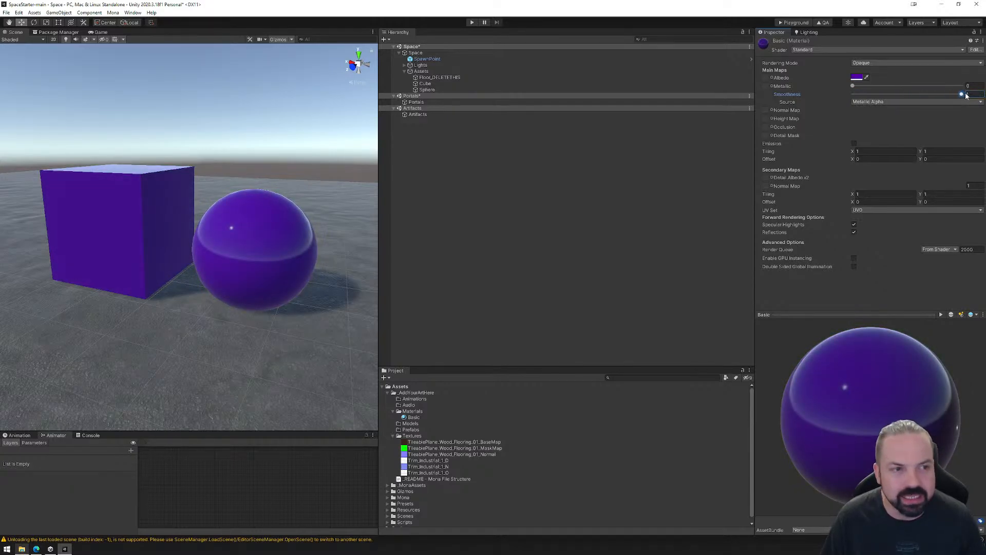
# Lower the Basic material's Smoothness to 0 for comparison.
pyautogui.moveTo(963, 96); pyautogui.dragTo(848, 99)
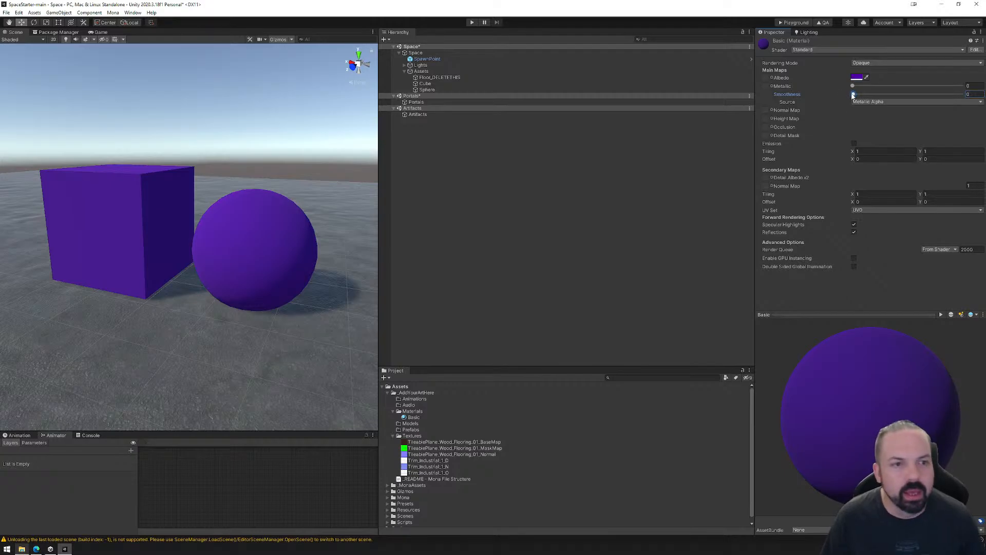
pyautogui.moveTo(854, 96); pyautogui.dragTo(832, 98)
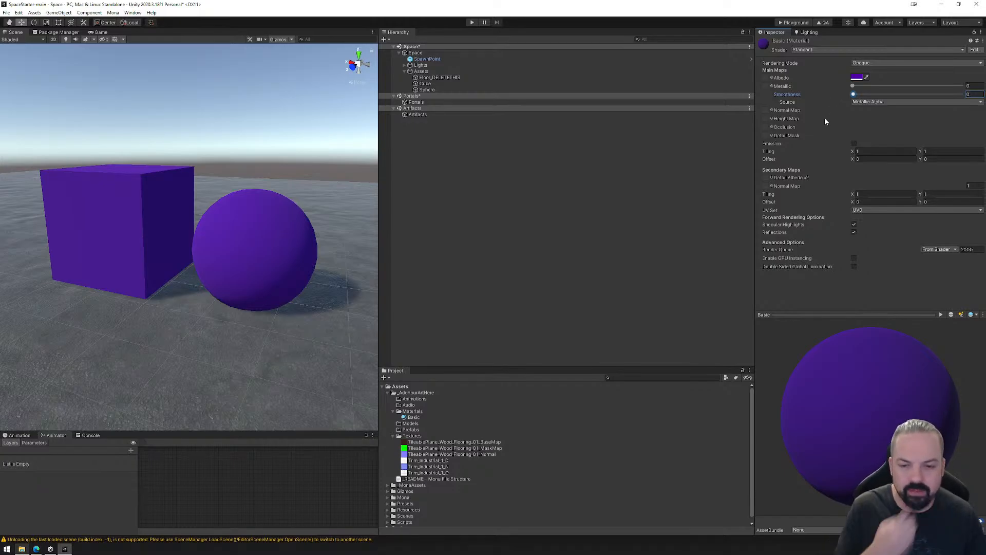
# Preview the Trim_Industrial_1_D and TileablePlane_Wood_Flooring_01_MaskMap textures, and return to the Basic material's settings.
pyautogui.click(423, 461)
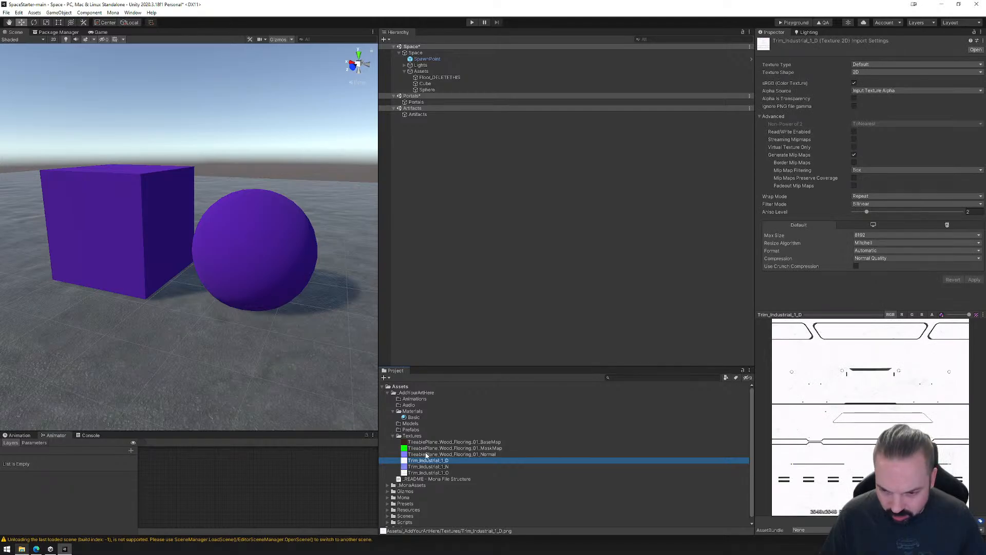
pyautogui.click(427, 449)
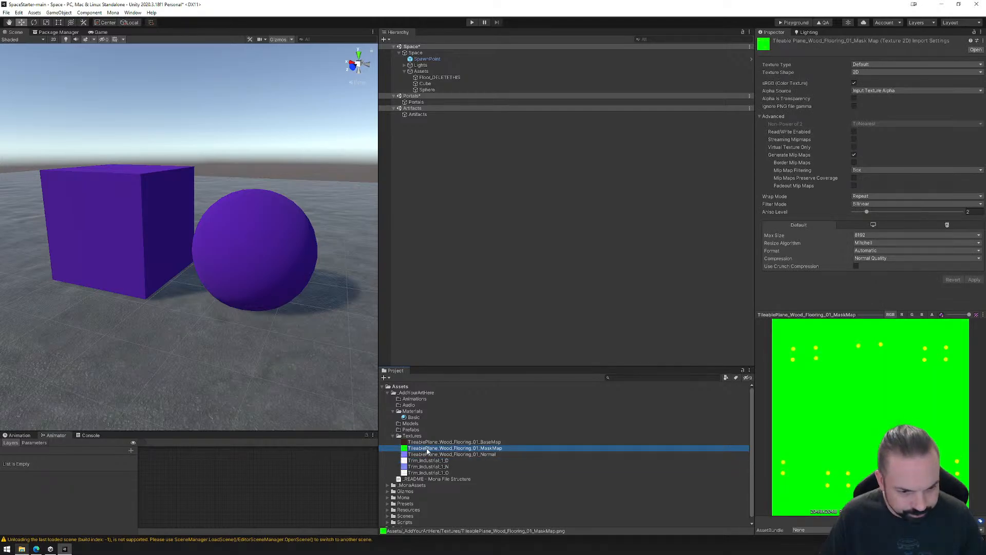
pyautogui.click(420, 461)
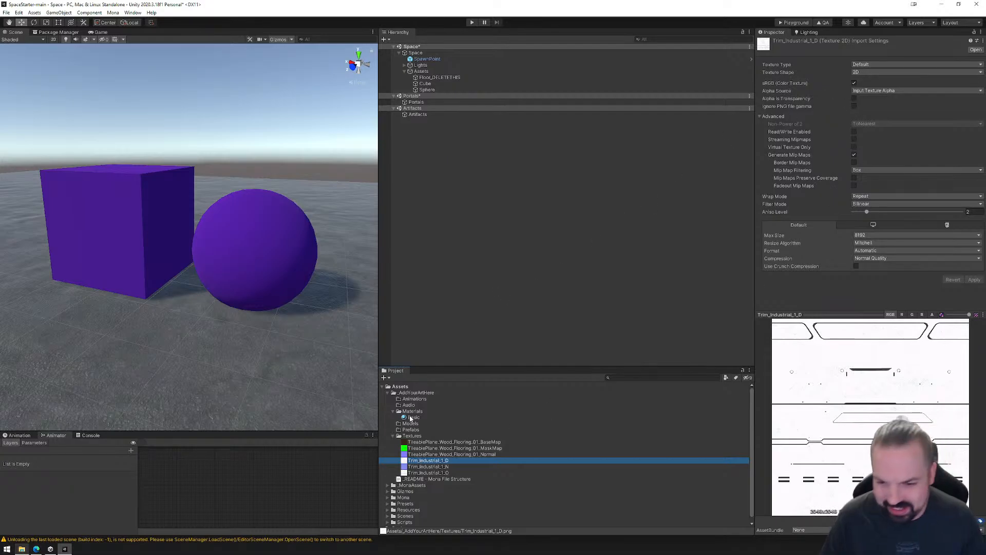
pyautogui.click(411, 418)
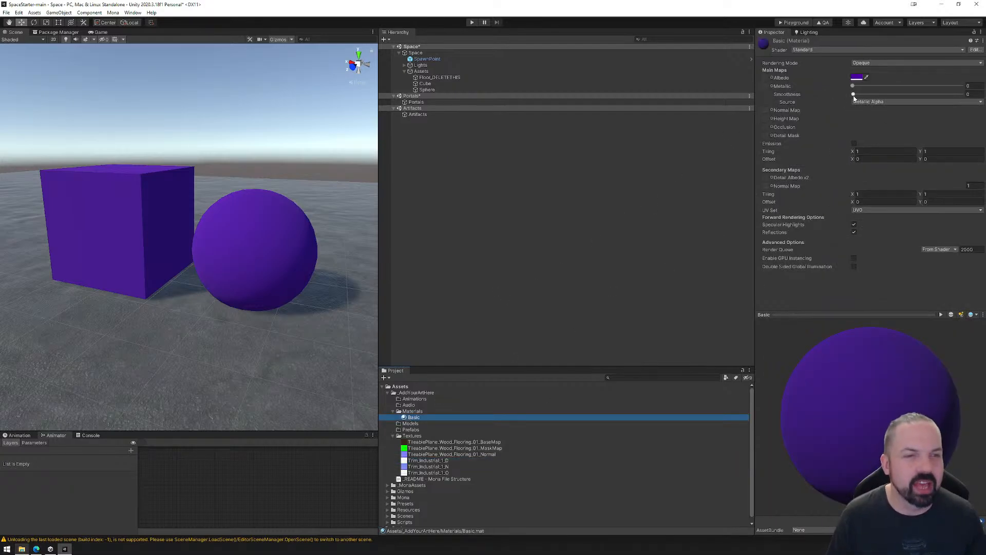
# Set the Basic material's Smoothness to 0.5.
pyautogui.moveTo(854, 94); pyautogui.dragTo(911, 97)
pyautogui.click(973, 95)
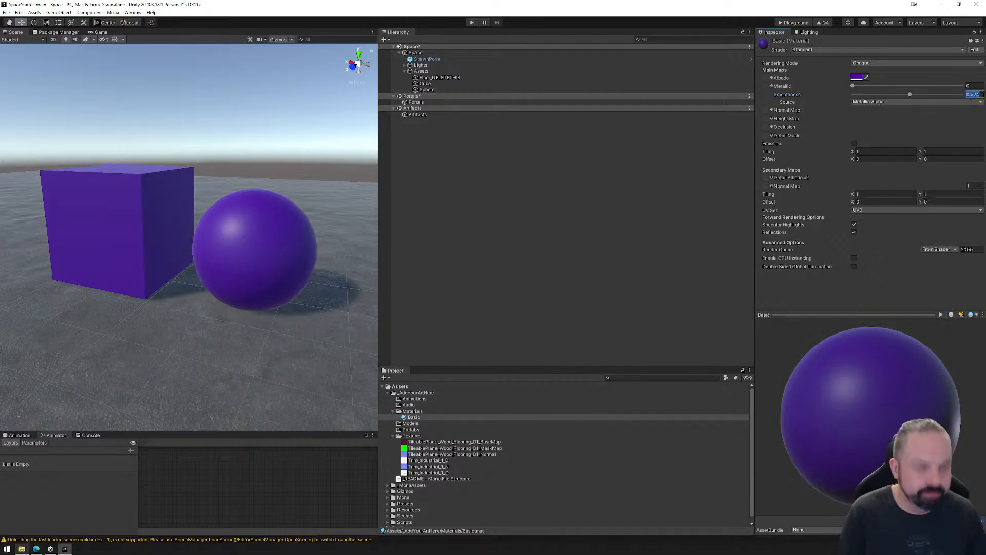
pyautogui.write('0.5')
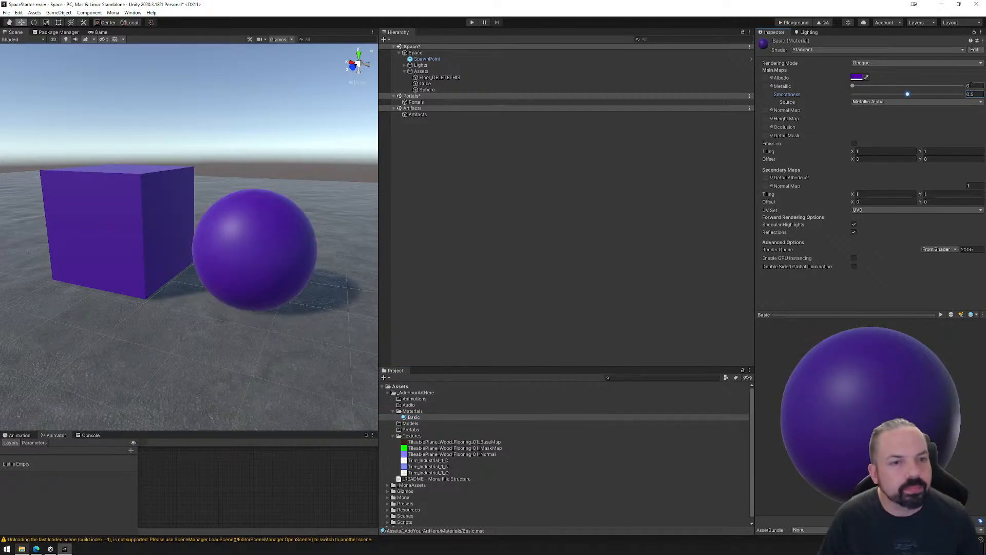
# Check the available Smoothness Source options, keeping Metallic Alpha selected.
pyautogui.click(884, 103)
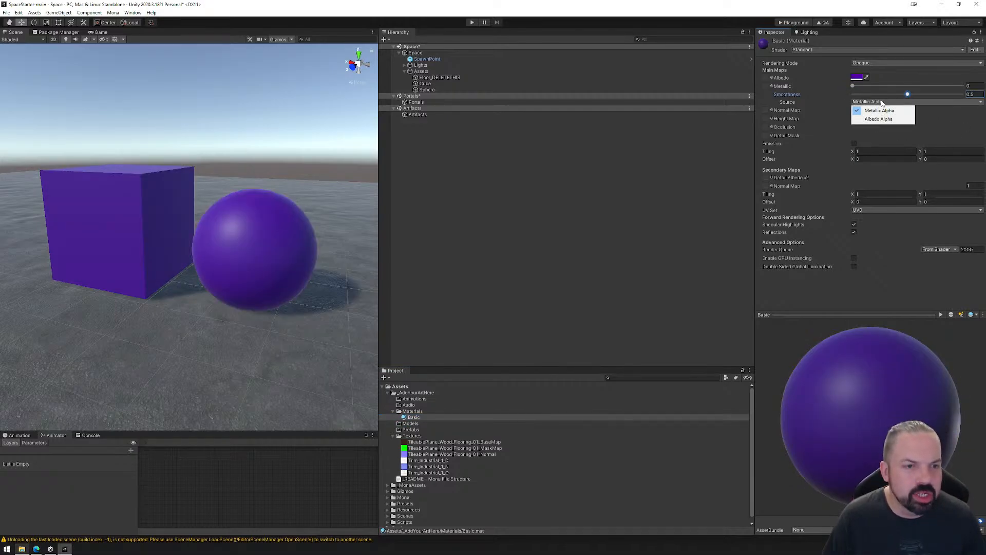
pyautogui.click(881, 102)
pyautogui.click(945, 122)
pyautogui.click(877, 102)
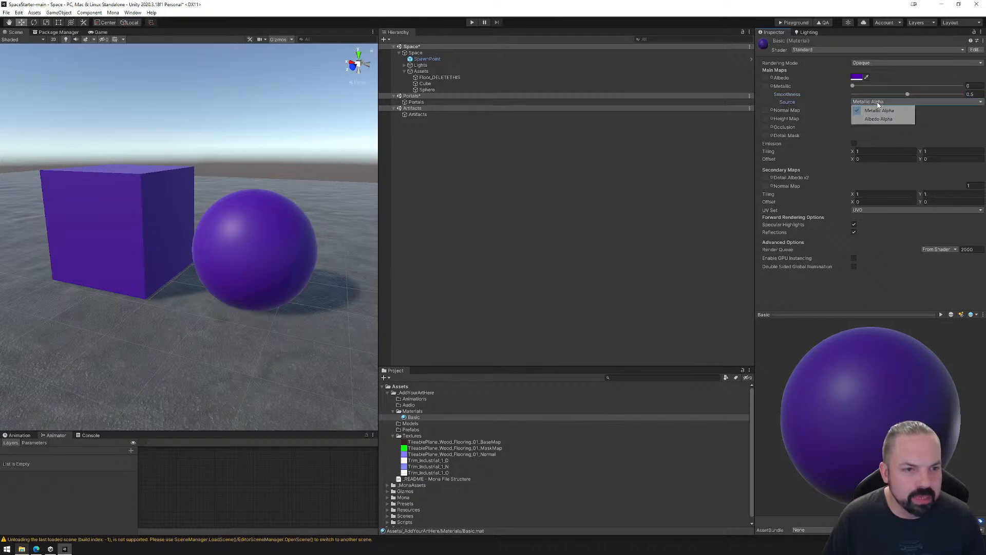
pyautogui.click(877, 103)
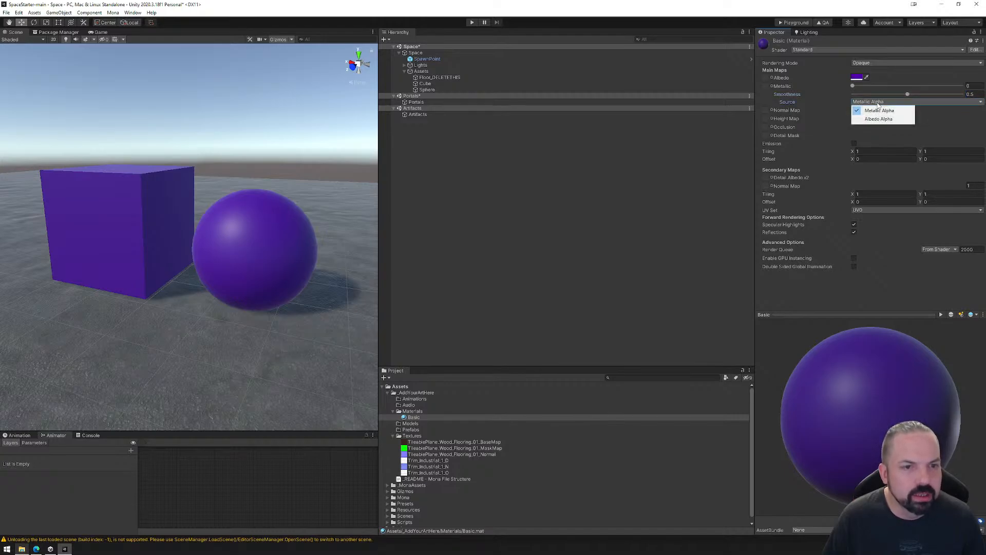
pyautogui.click(760, 95)
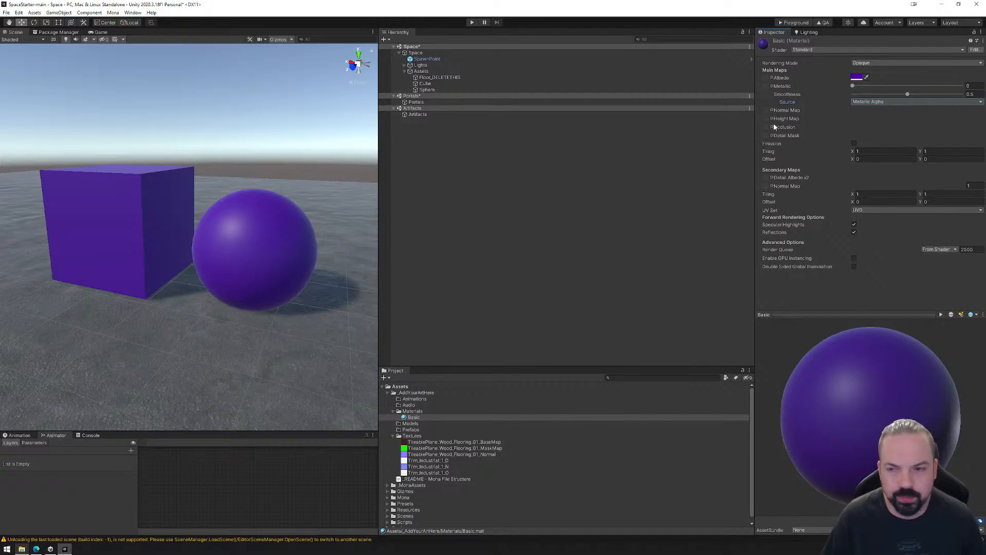
# Enable Emission on the Basic material and set its emission color to bright purple, about R 169, G 0, B 255.
pyautogui.click(854, 144)
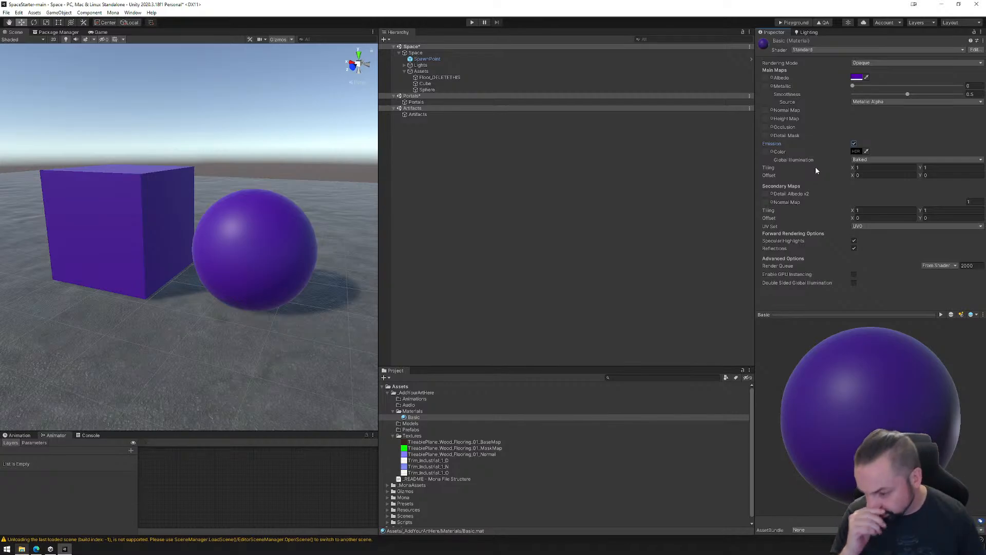
pyautogui.moveTo(810, 165)
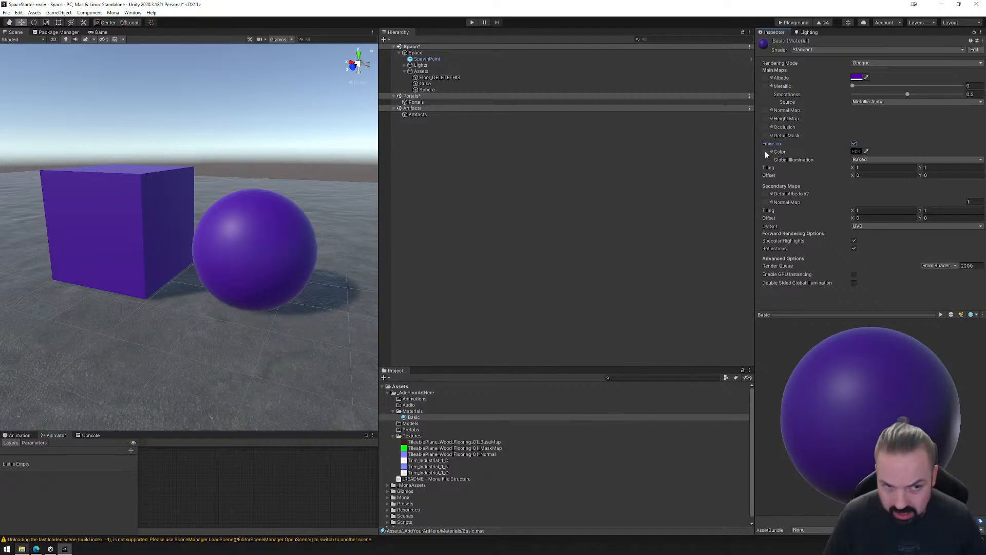
pyautogui.click(856, 151)
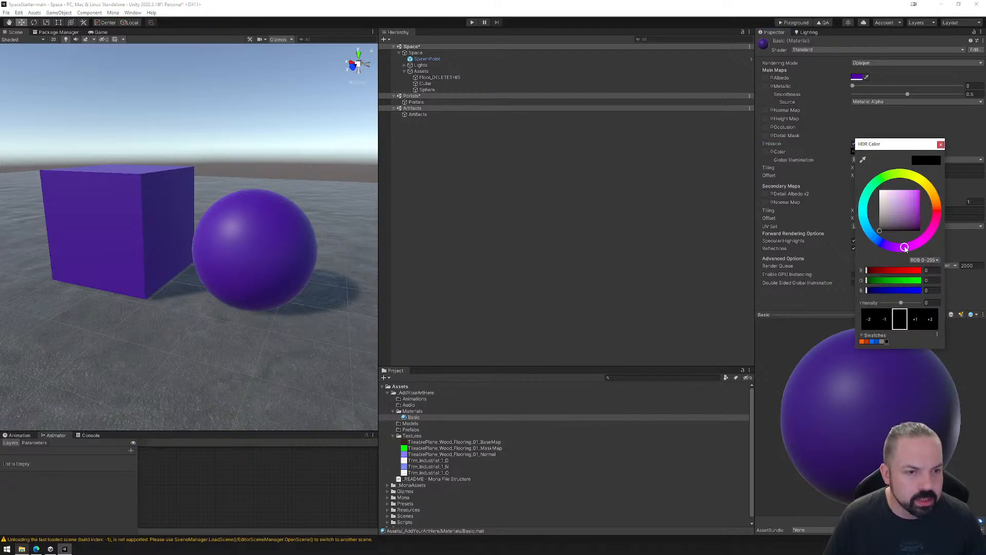
pyautogui.moveTo(904, 247); pyautogui.dragTo(906, 248)
pyautogui.moveTo(916, 200); pyautogui.dragTo(926, 189)
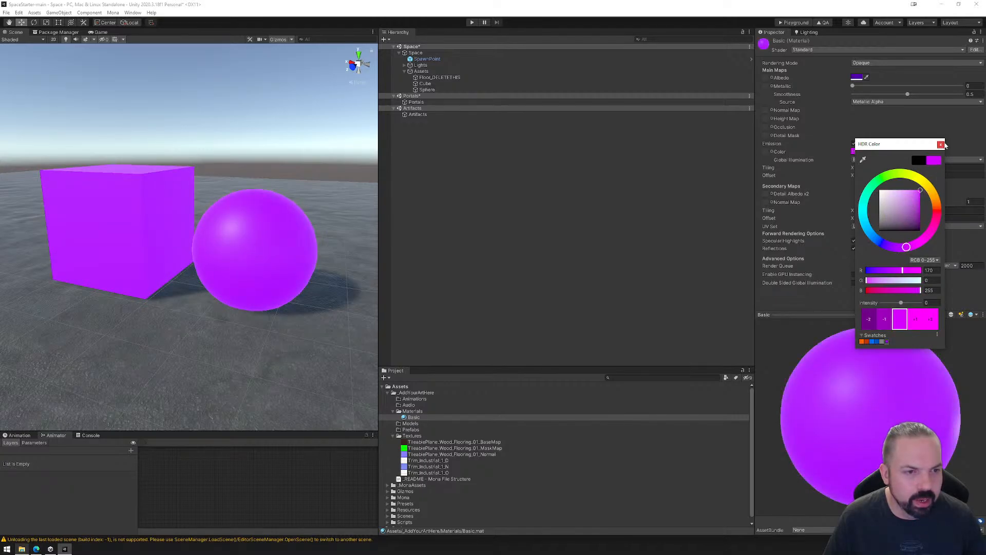
pyautogui.click(941, 145)
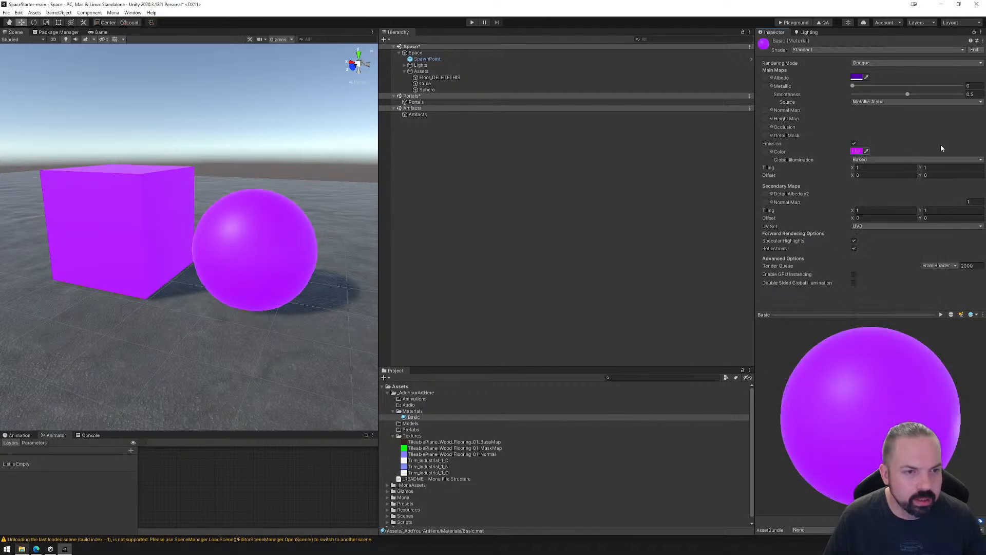
# Set the intensity of the Basic material's HDR emission color to 2.
pyautogui.click(857, 152)
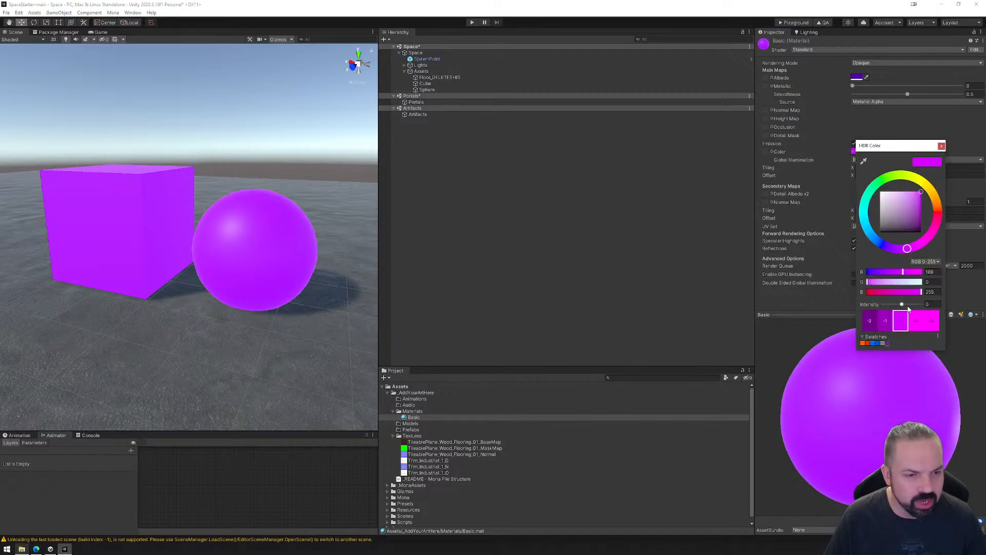
pyautogui.click(929, 304)
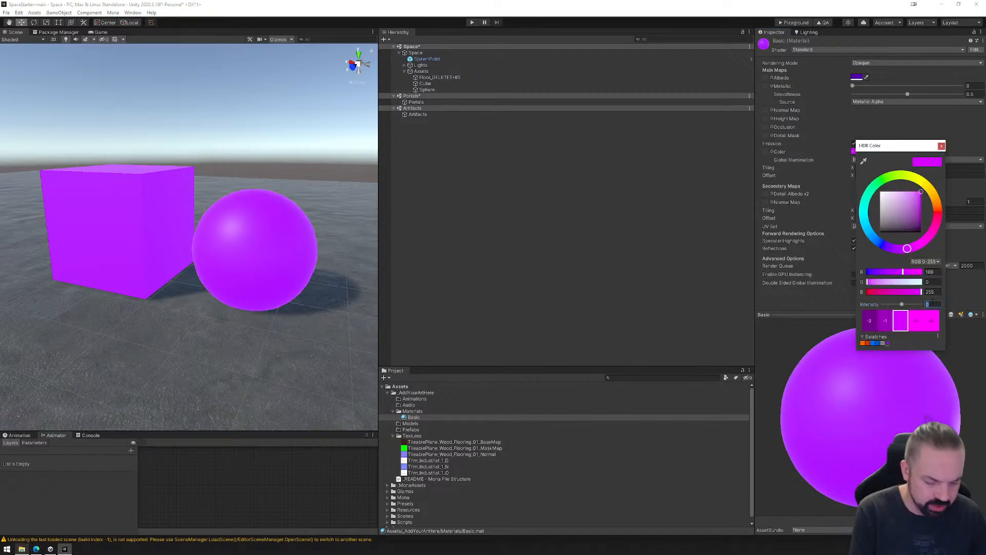
pyautogui.write('2')
pyautogui.press('Return')
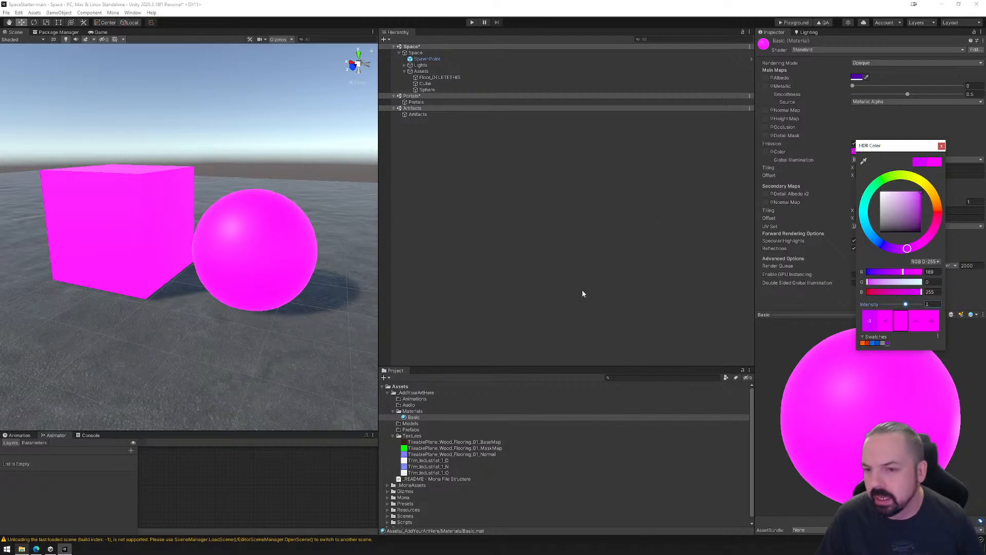
pyautogui.click(942, 146)
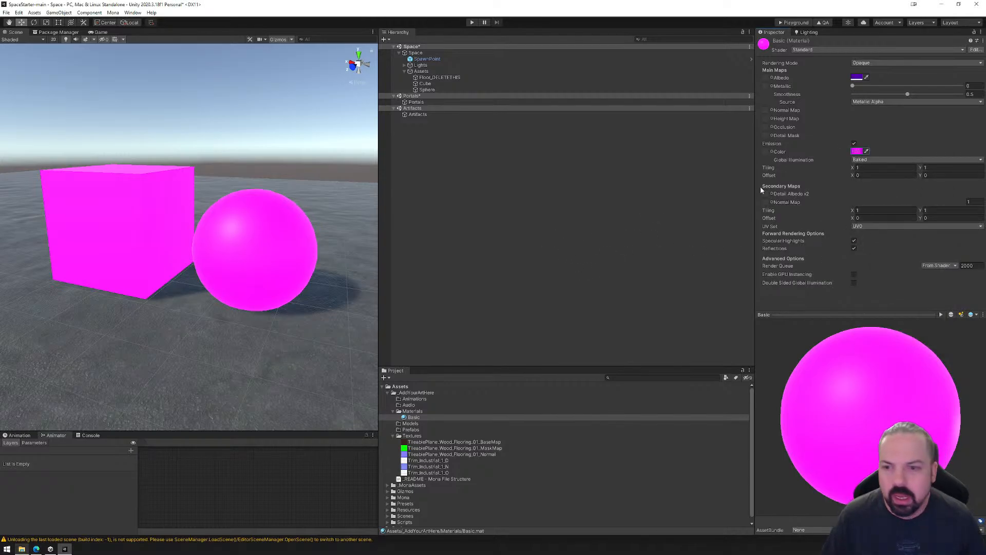
# Build the space for the Playground and upload the PlaygroundFiles folder from Exports to the Mona Playground page in the browser.
pyautogui.click(796, 23)
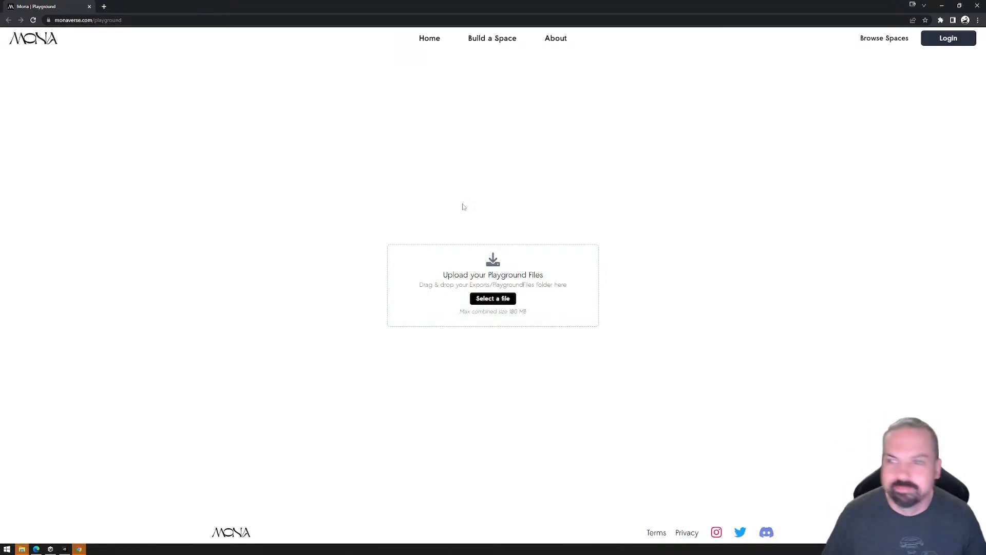
pyautogui.moveTo(23, 551)
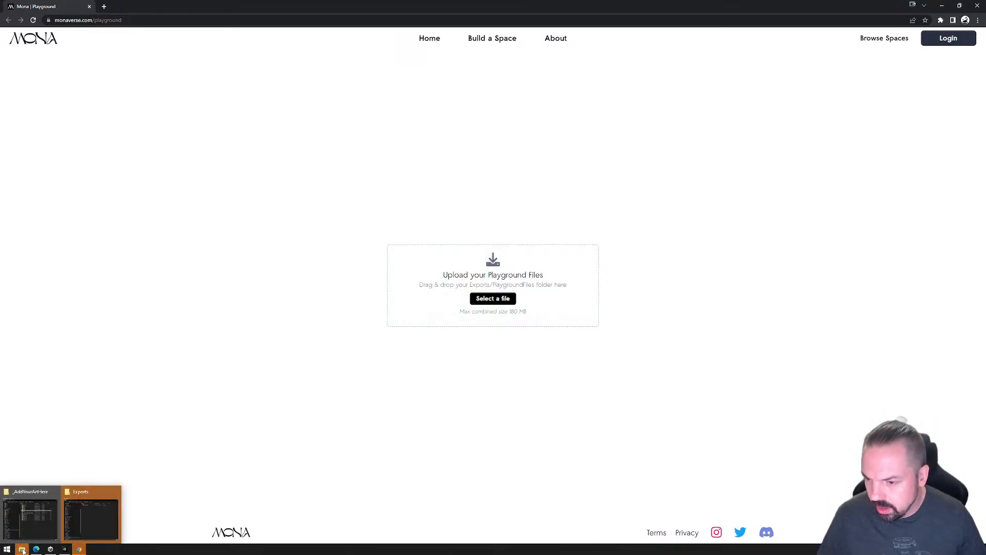
pyautogui.click(100, 509)
pyautogui.moveTo(475, 115); pyautogui.dragTo(786, 95)
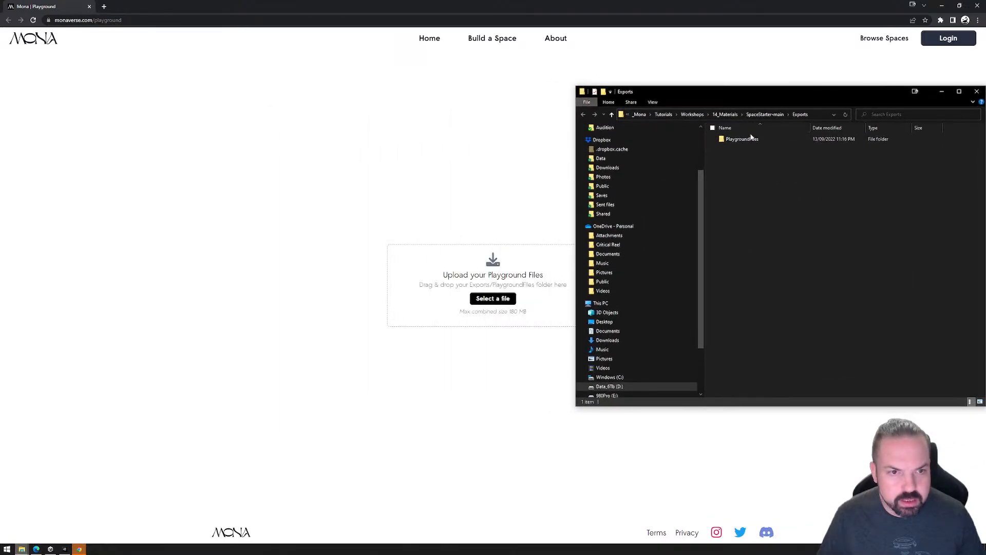
pyautogui.moveTo(747, 137); pyautogui.dragTo(477, 257)
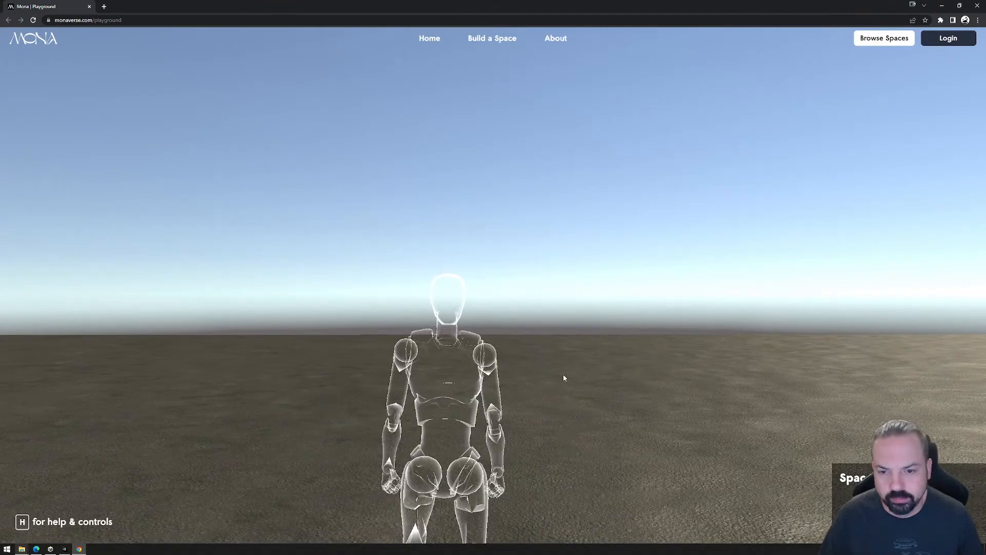
# Enter the uploaded space and walk the avatar around to examine the emissive cube and sphere.
pyautogui.click(566, 375)
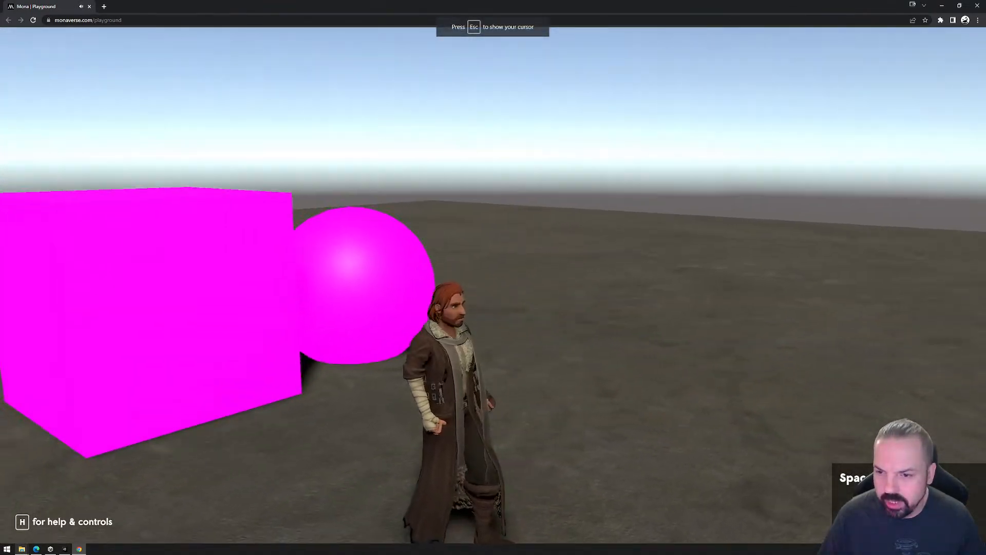
pyautogui.press('d')
pyautogui.press('s')
pyautogui.press('w')
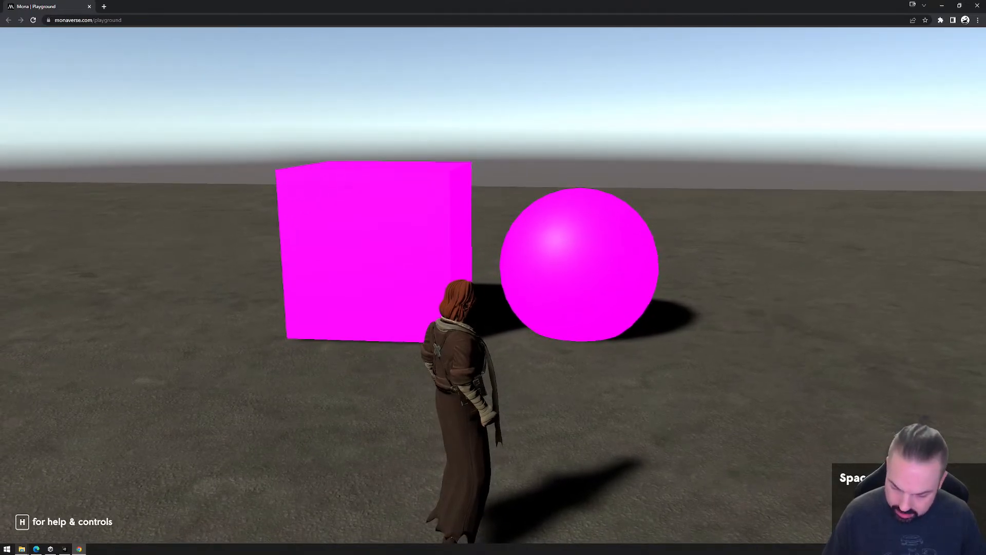
pyautogui.press('w')
pyautogui.press('s')
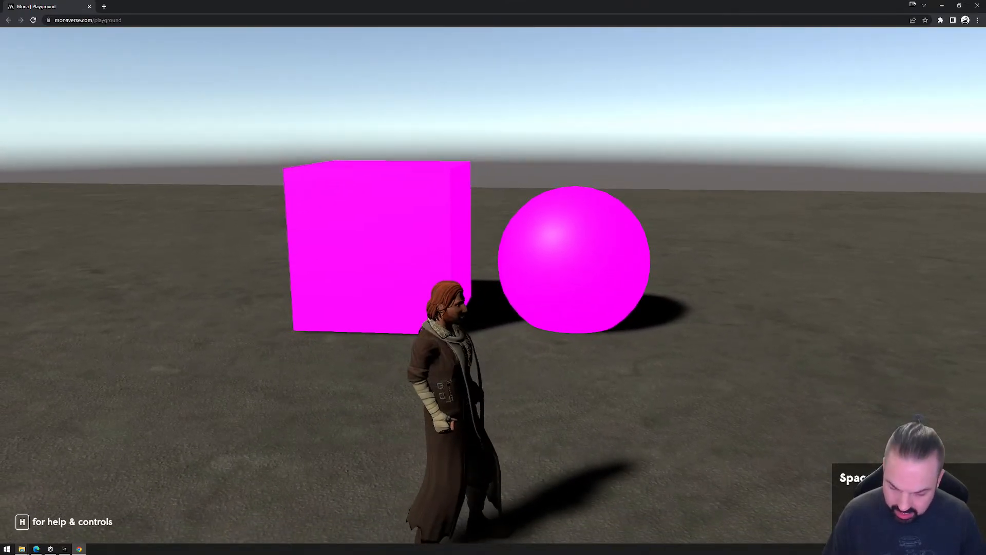
# Raise the Playground's Bloom Intensity to maximum and walk around to examine the glow on the cube and sphere.
pyautogui.press('h')
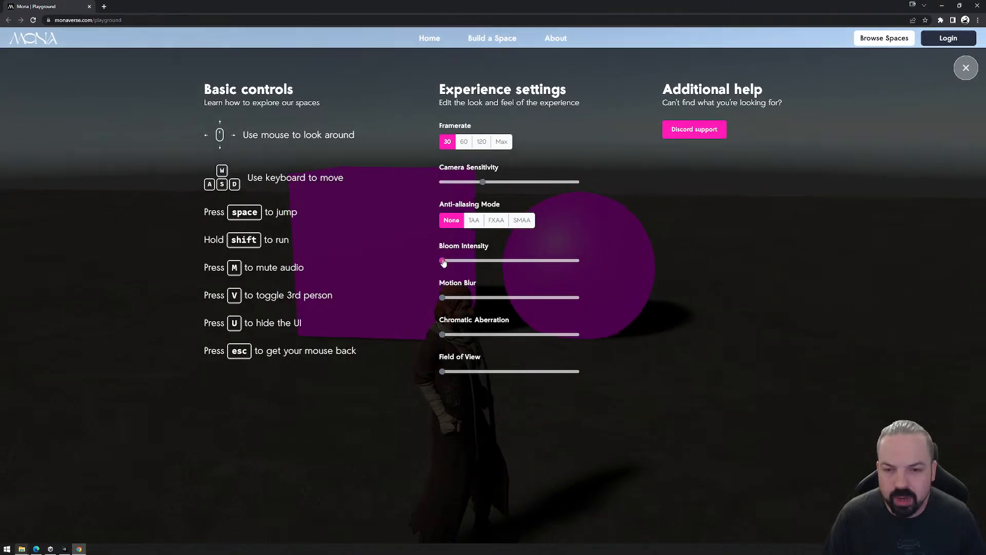
pyautogui.moveTo(447, 262); pyautogui.dragTo(615, 266)
pyautogui.click(964, 75)
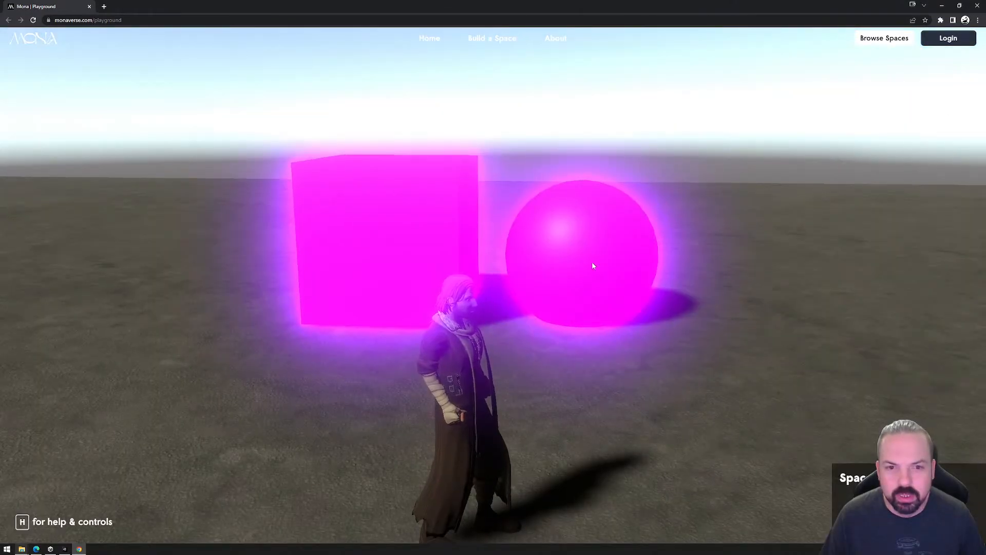
pyautogui.click(521, 356)
pyautogui.press('s')
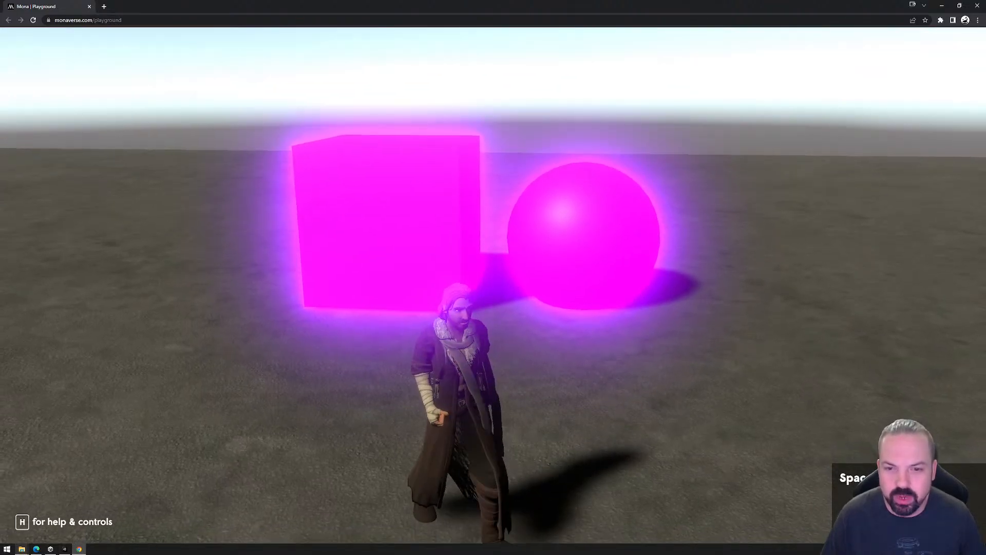
pyautogui.press('w')
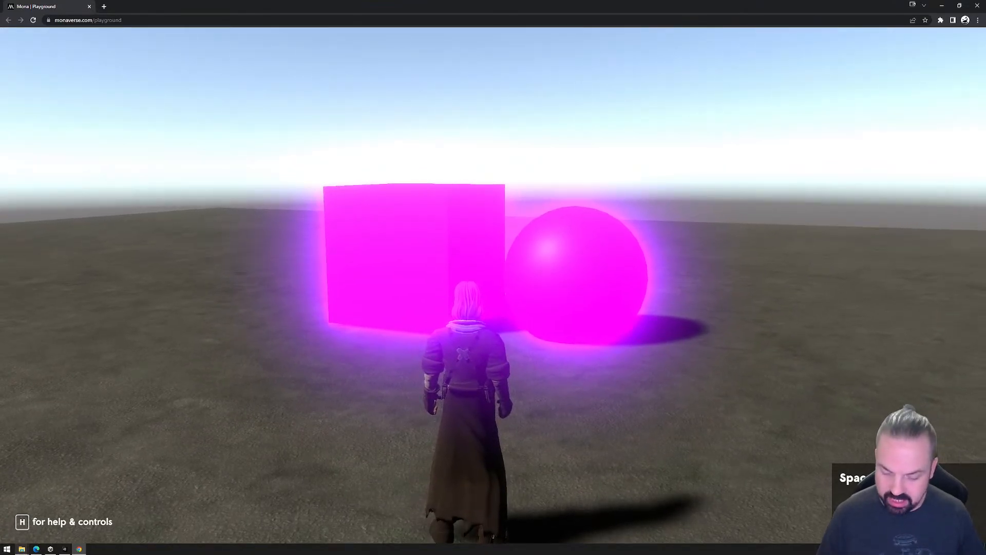
# Lower the Bloom Intensity to about midway for comparison and return it to maximum.
pyautogui.press('h')
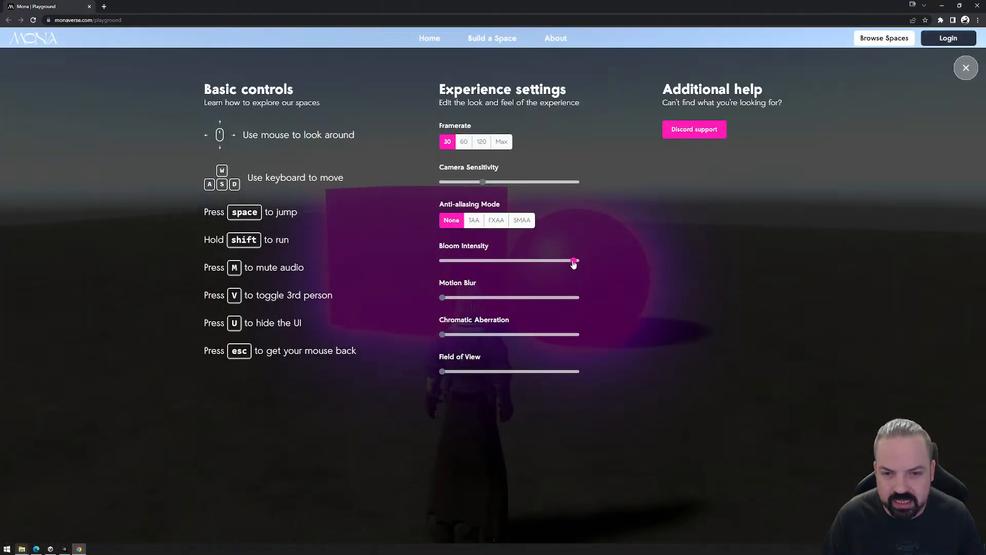
pyautogui.moveTo(576, 261); pyautogui.dragTo(504, 265)
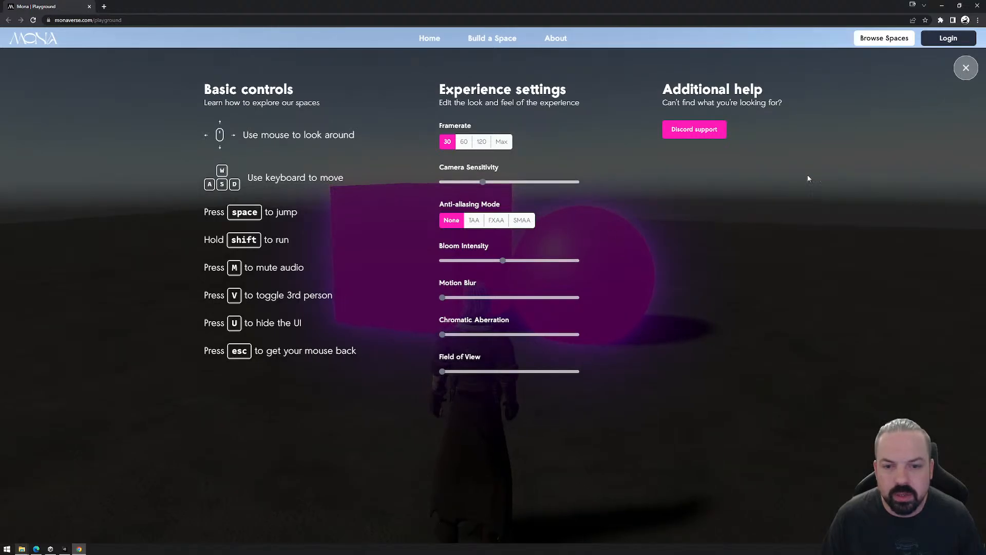
pyautogui.moveTo(503, 259); pyautogui.dragTo(606, 257)
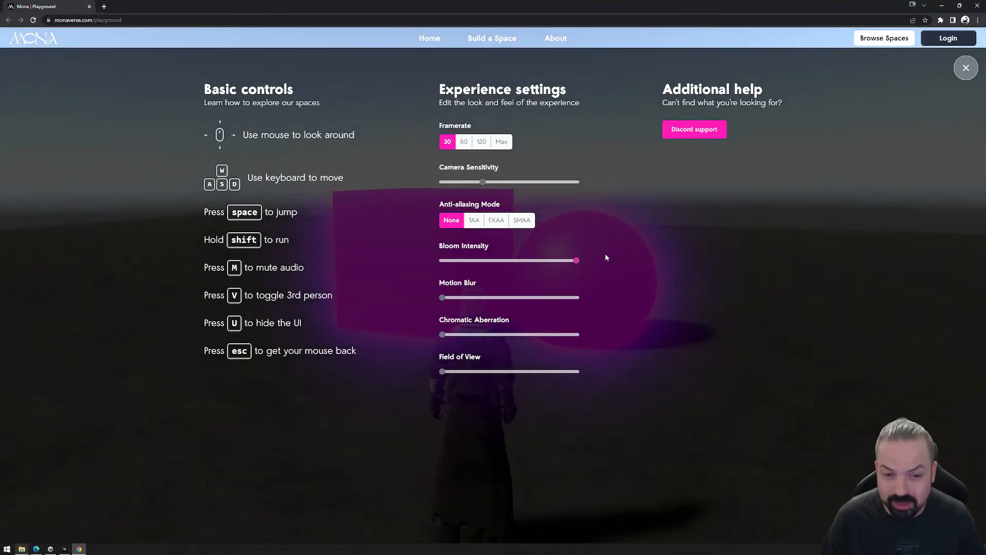
# Close the Playground's experience settings, look at the glowing cube and sphere once more, and close the browser.
pyautogui.click(966, 68)
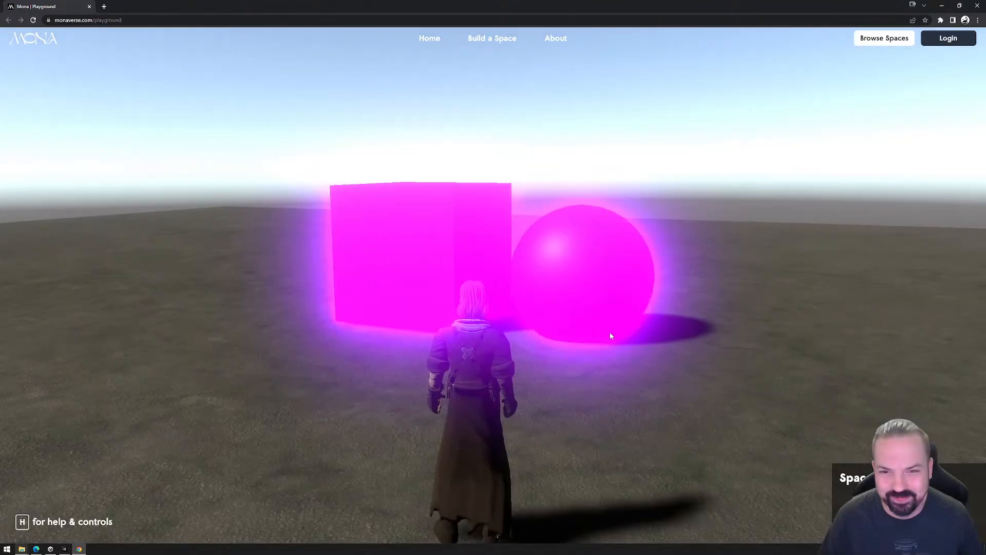
pyautogui.click(583, 356)
pyautogui.press('Escape')
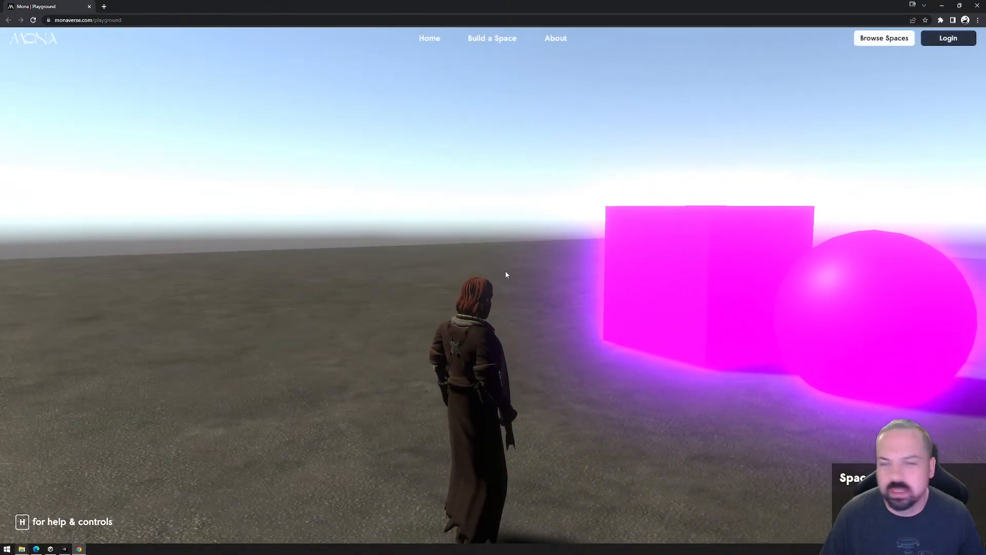
pyautogui.click(978, 5)
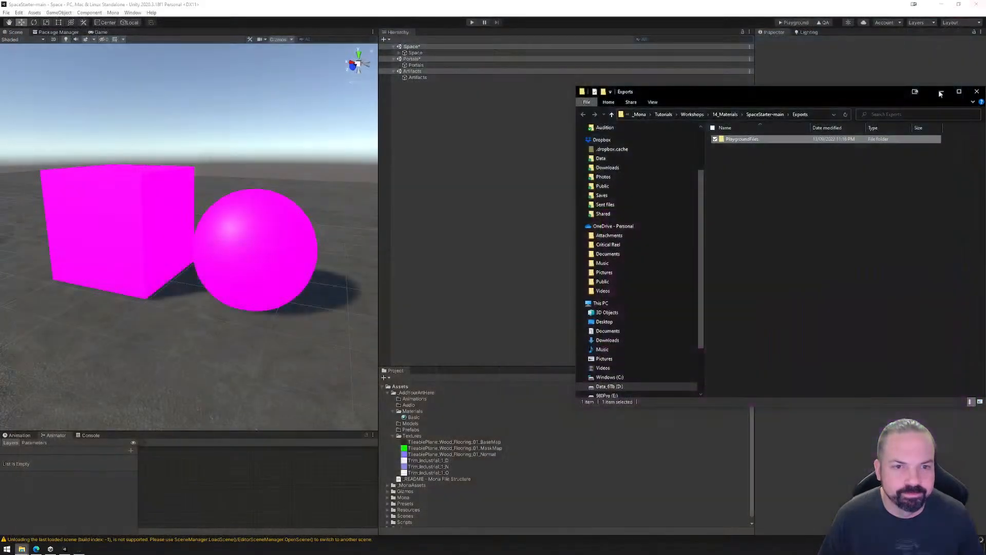
# Delete the PlaygroundFiles folder from Exports and close the file window.
pyautogui.hotkey('shift', 'Delete')
pyautogui.press('Return')
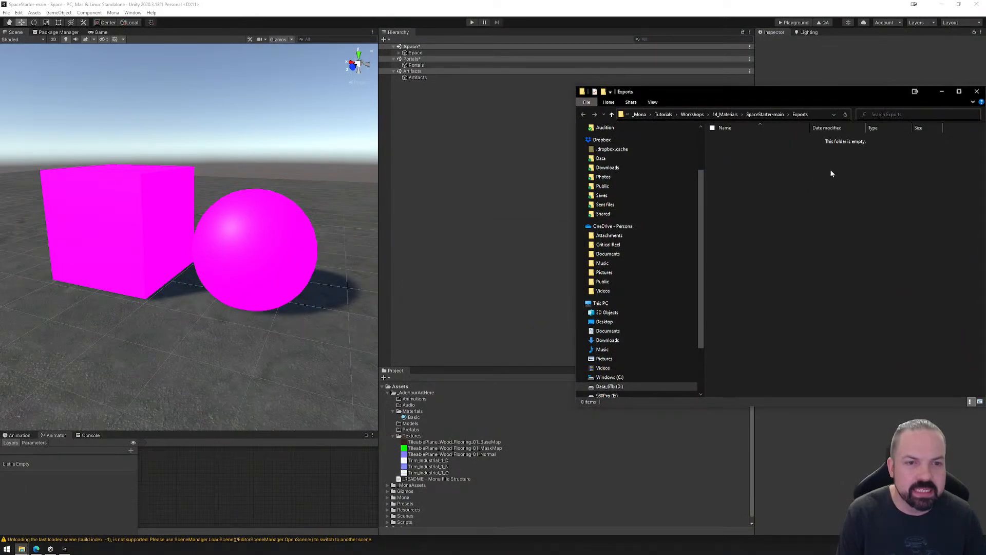
pyautogui.click(976, 91)
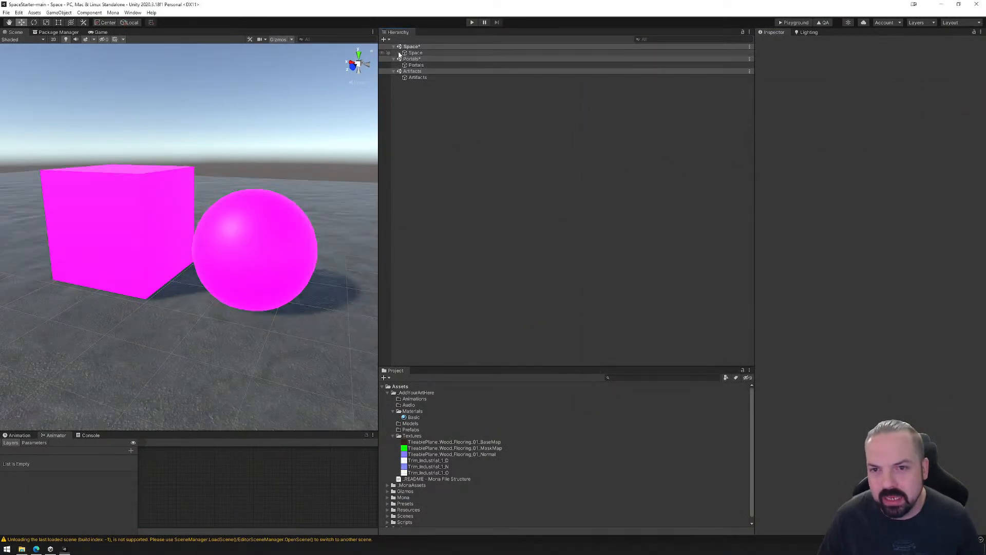
# Set the Basic material's emission color to turquoise RGB 0, 191, 121 with an intensity of 1.
pyautogui.click(399, 53)
pyautogui.click(414, 417)
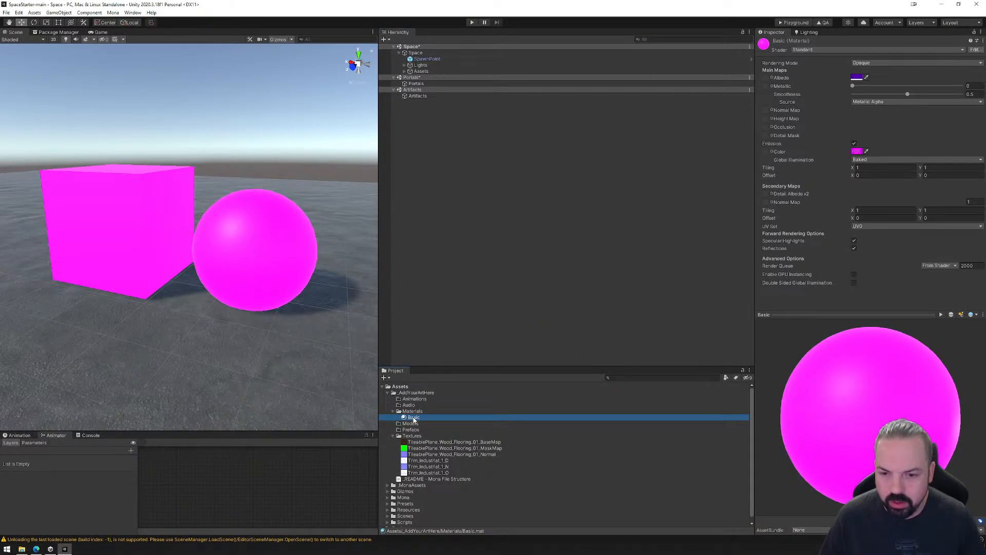
pyautogui.click(856, 152)
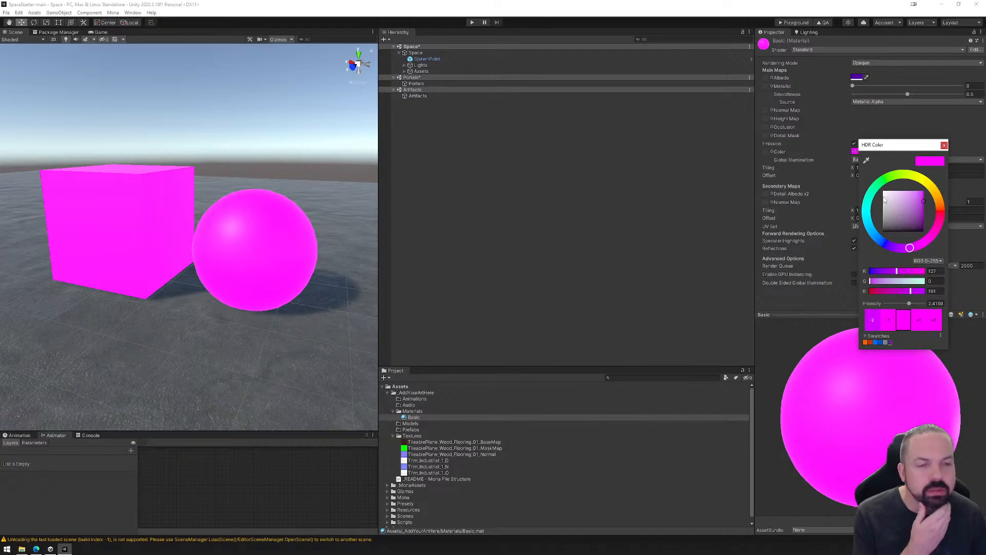
pyautogui.moveTo(874, 211); pyautogui.dragTo(872, 200)
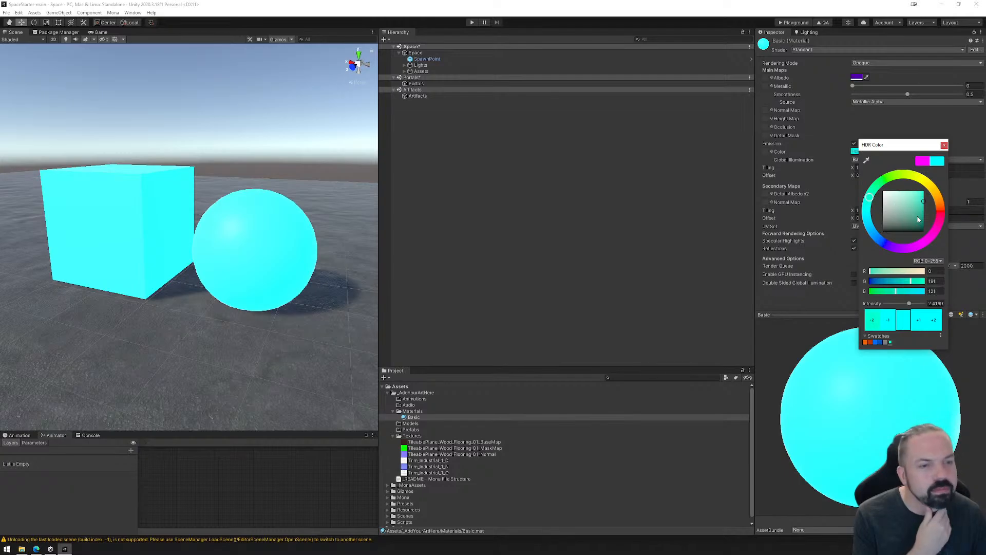
pyautogui.click(944, 145)
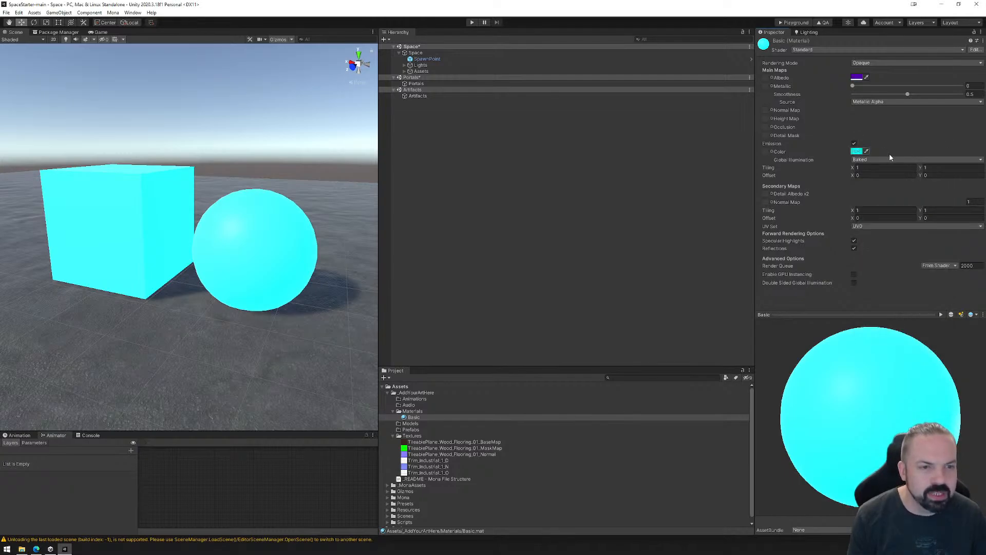
pyautogui.click(854, 152)
pyautogui.click(930, 303)
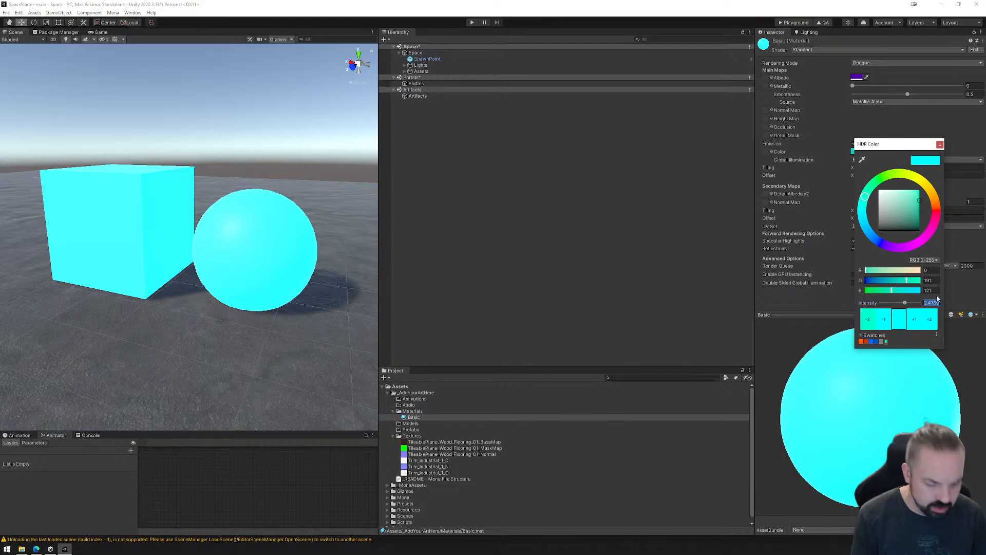
pyautogui.write('1')
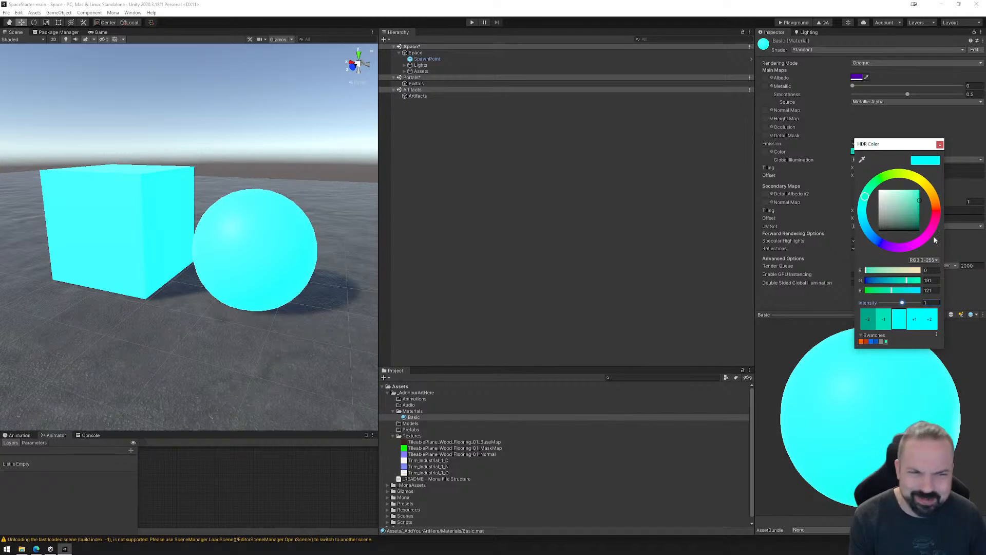
pyautogui.click(939, 145)
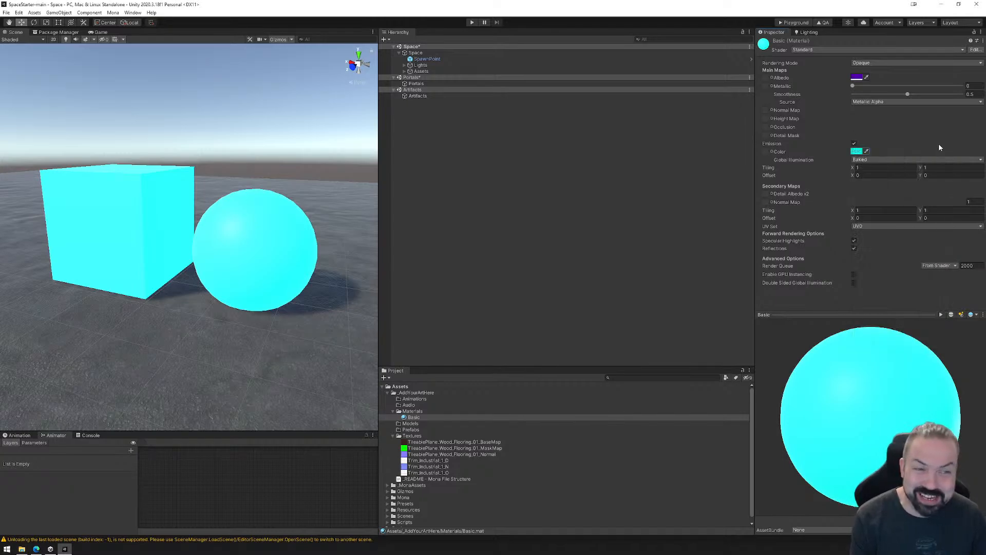
# Change the hue of the Basic material's emission color to yellow.
pyautogui.click(856, 151)
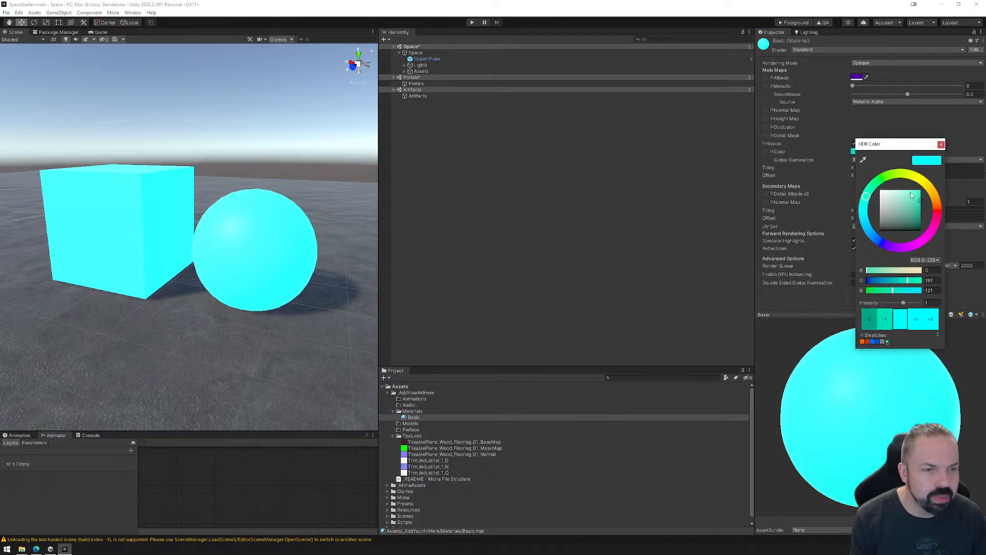
pyautogui.moveTo(929, 187); pyautogui.dragTo(932, 189)
pyautogui.click(941, 144)
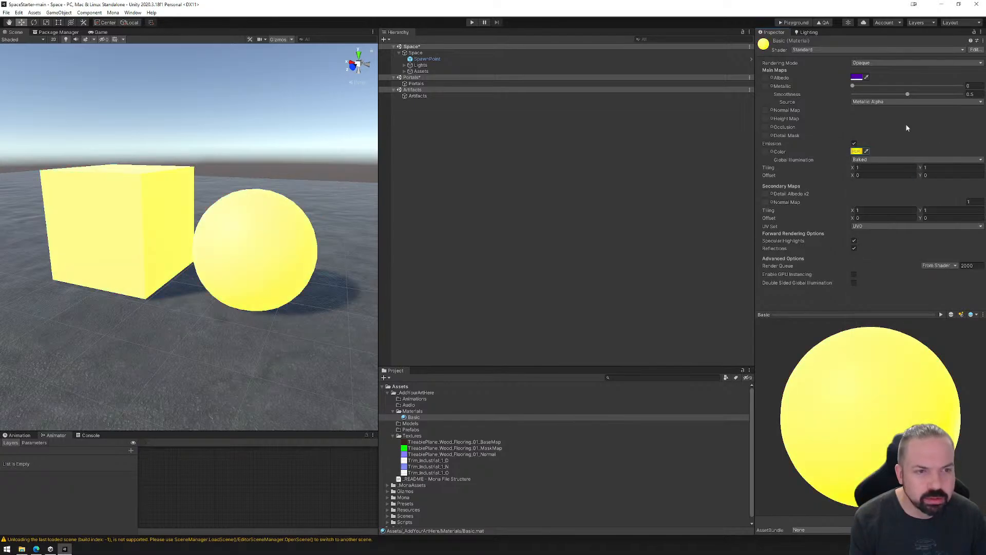
# Set the Basic material's albedo color to violet 7500FF and its emission intensity to 2.
pyautogui.click(857, 77)
pyautogui.moveTo(869, 139); pyautogui.dragTo(953, 108)
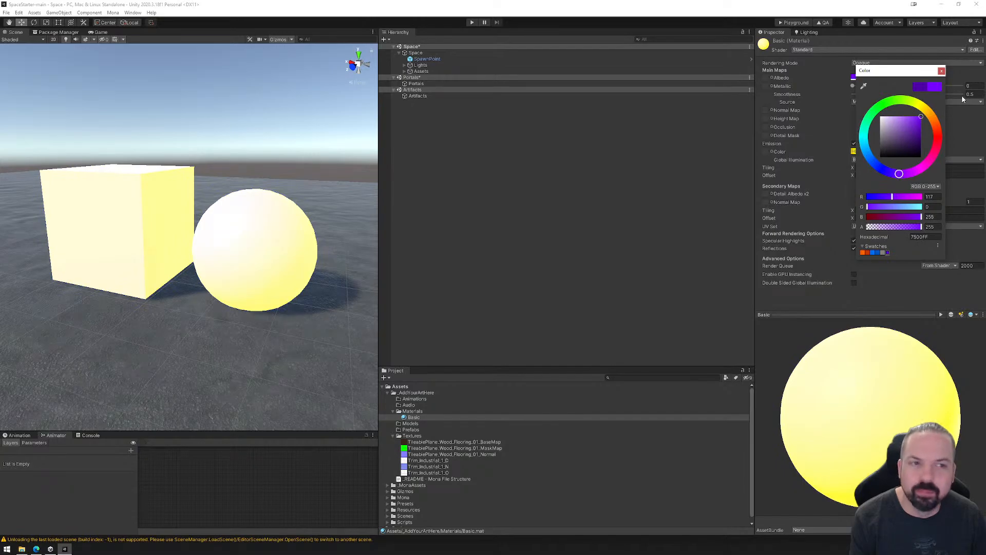
pyautogui.click(942, 71)
pyautogui.click(855, 151)
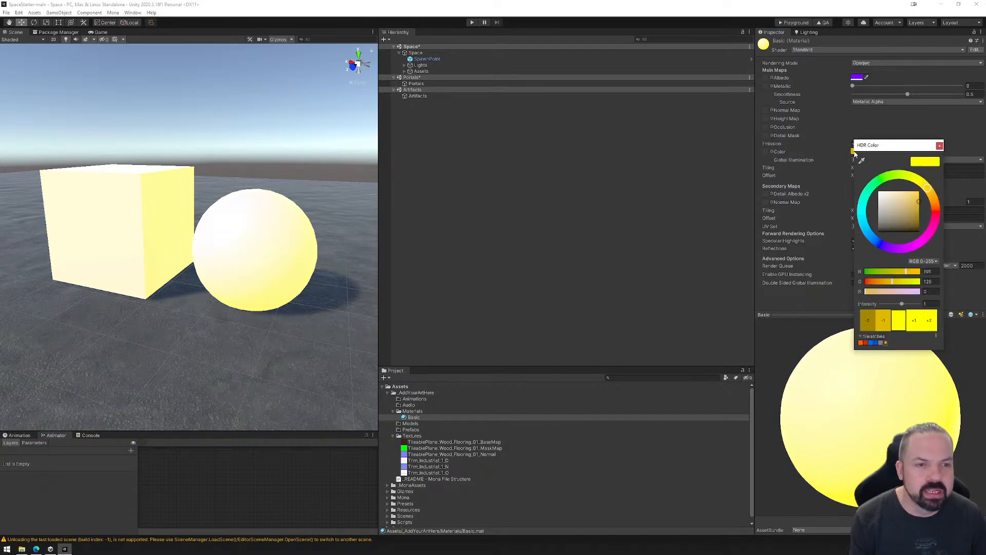
pyautogui.click(927, 303)
pyautogui.write('2')
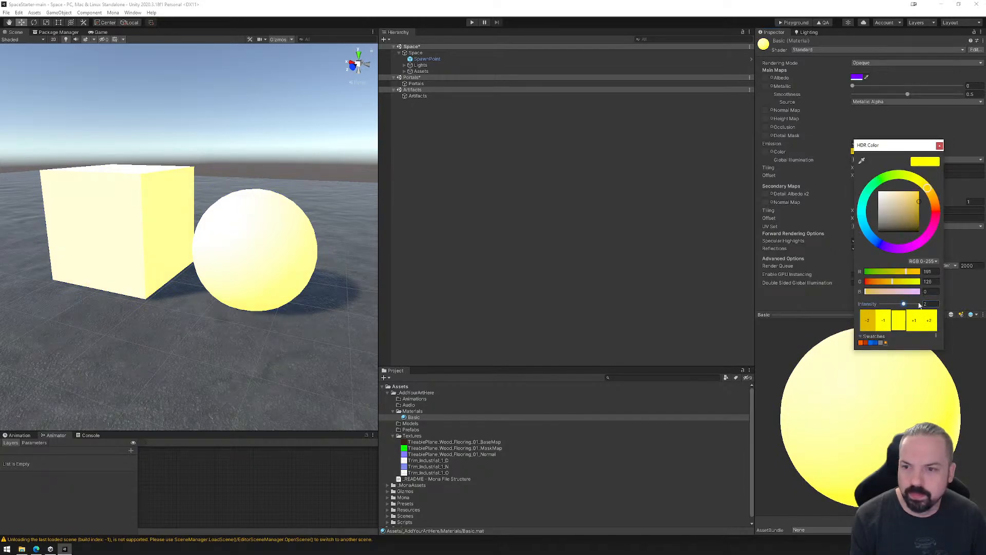
pyautogui.click(939, 145)
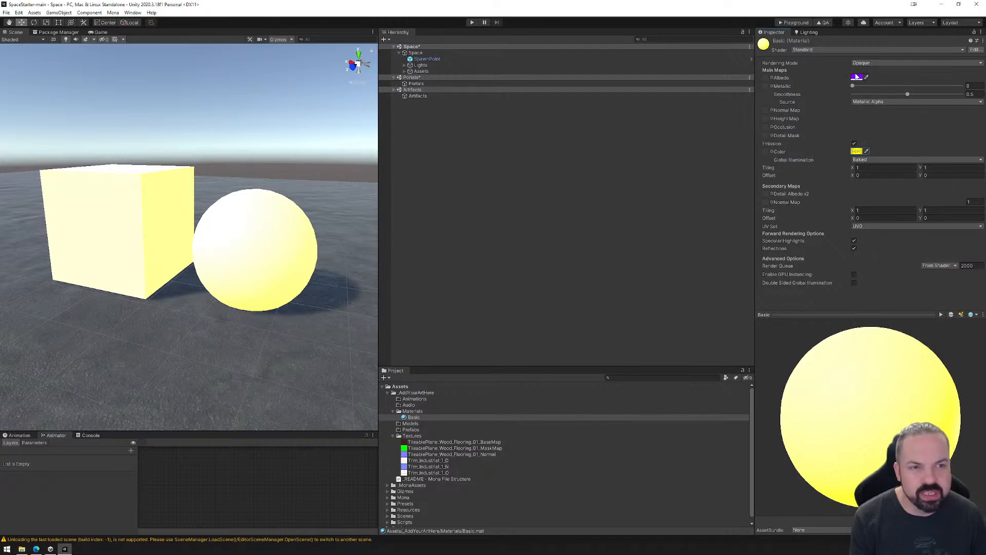
# Try black as the Basic material's albedo color, and settle on red C10F00.
pyautogui.click(856, 76)
pyautogui.moveTo(889, 123); pyautogui.dragTo(853, 215)
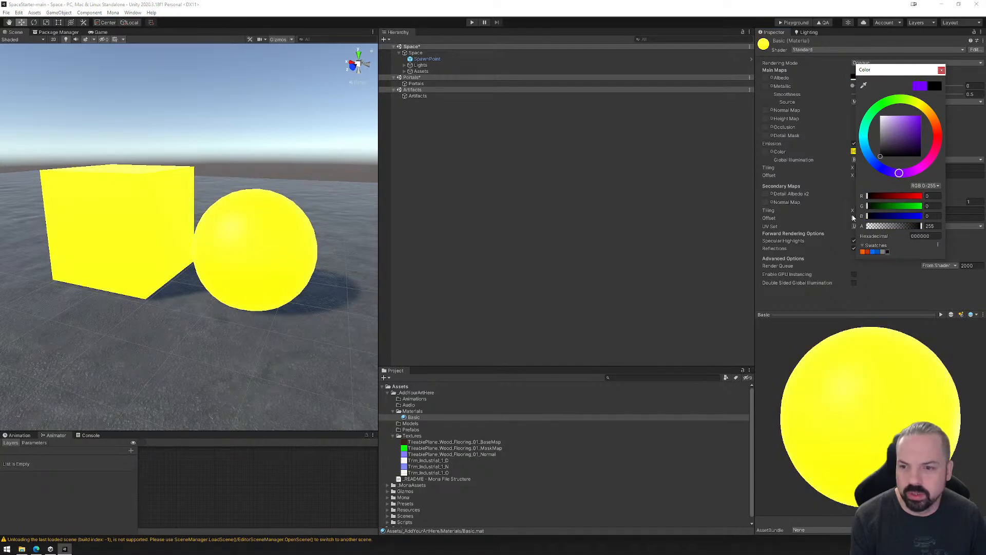
pyautogui.moveTo(933, 118)
pyautogui.mouseDown()
pyautogui.moveTo(938, 133)
pyautogui.moveTo(923, 126)
pyautogui.mouseUp()
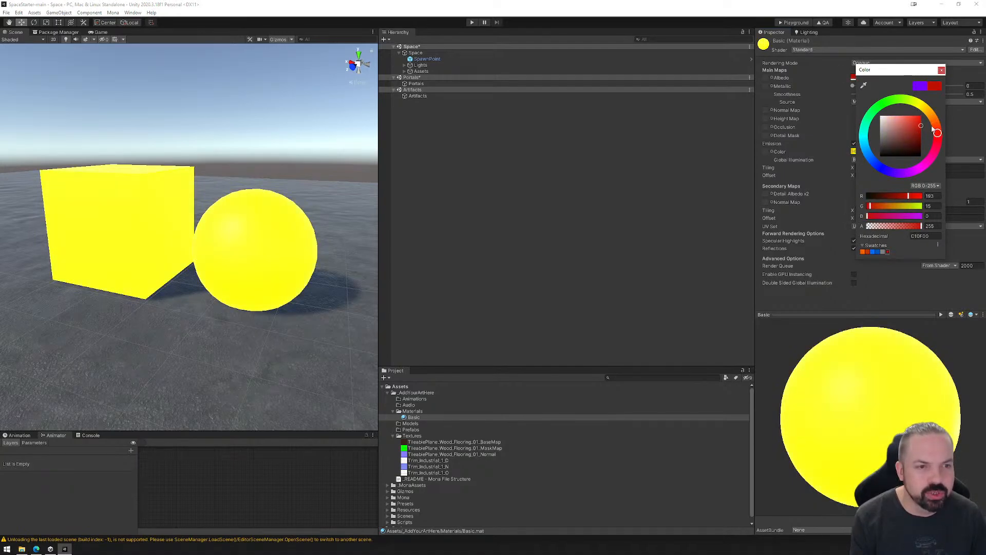
pyautogui.click(941, 70)
# Set the emission intensity of the Basic material's yellow glow to 1.
pyautogui.click(854, 151)
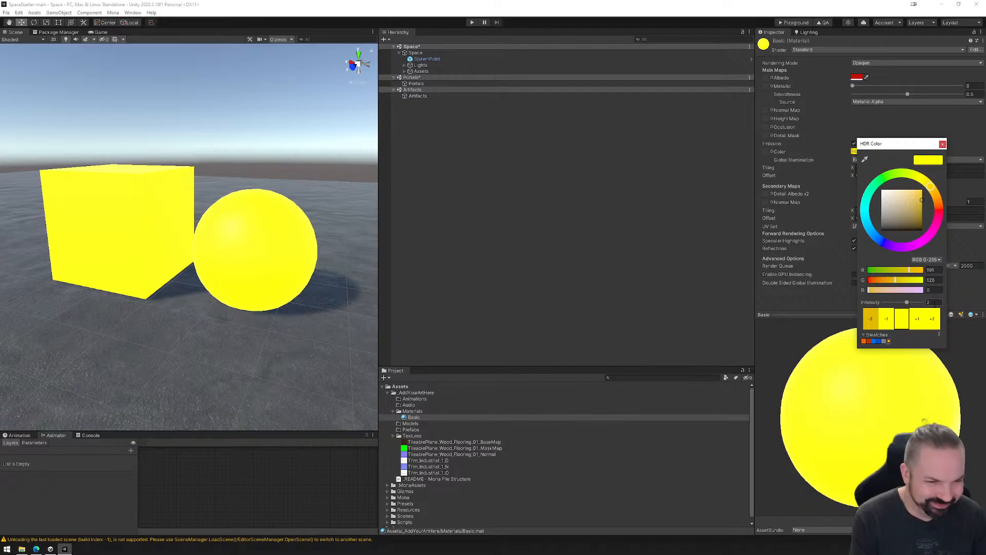
pyautogui.write('1')
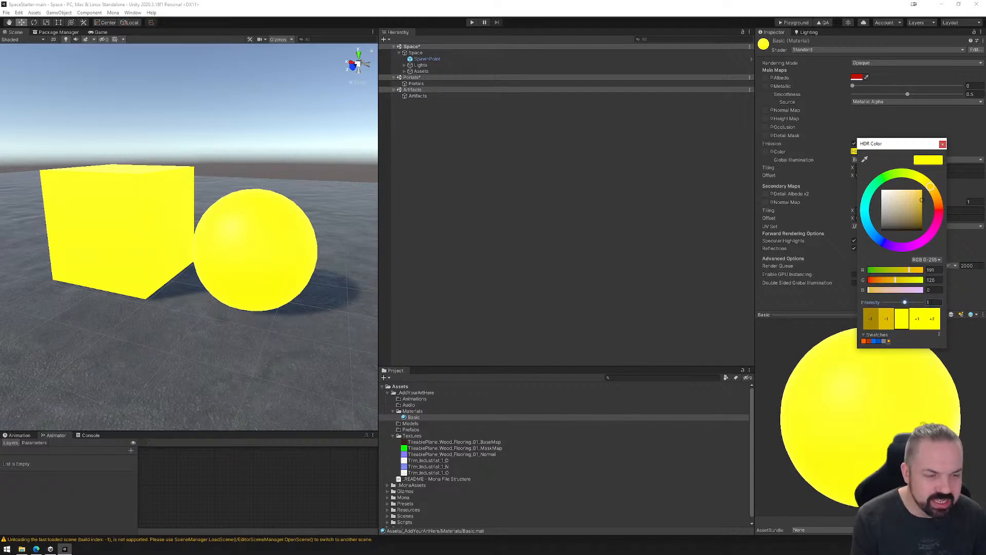
pyautogui.click(944, 144)
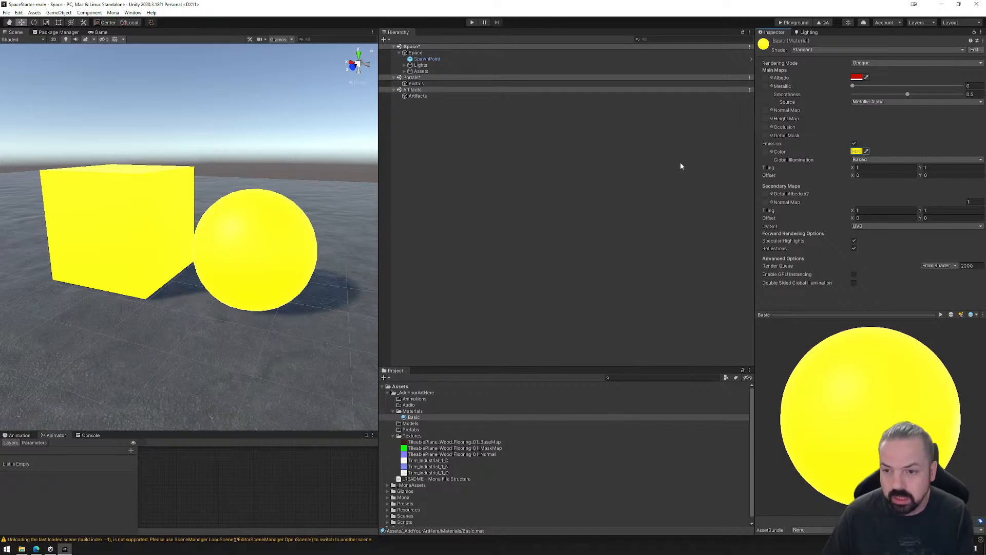
# Create a new lighting settings asset for the scene and set its lightmapper to Progressive GPU (Preview).
pyautogui.click(807, 33)
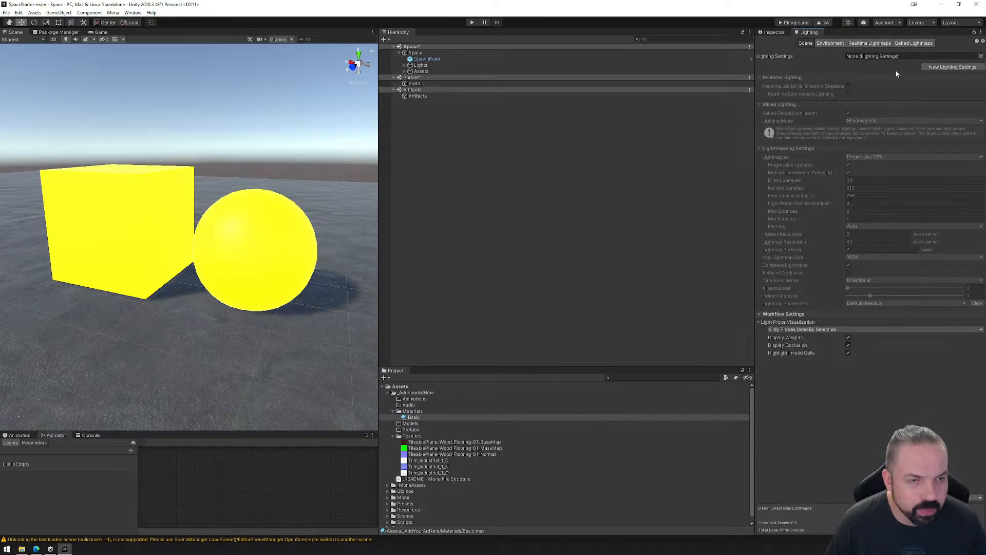
pyautogui.click(950, 66)
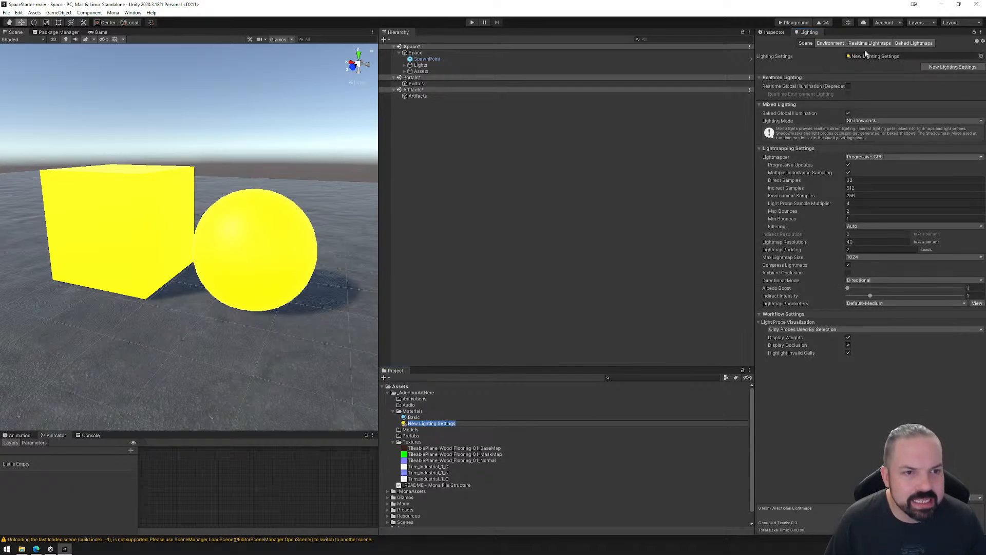
pyautogui.click(868, 157)
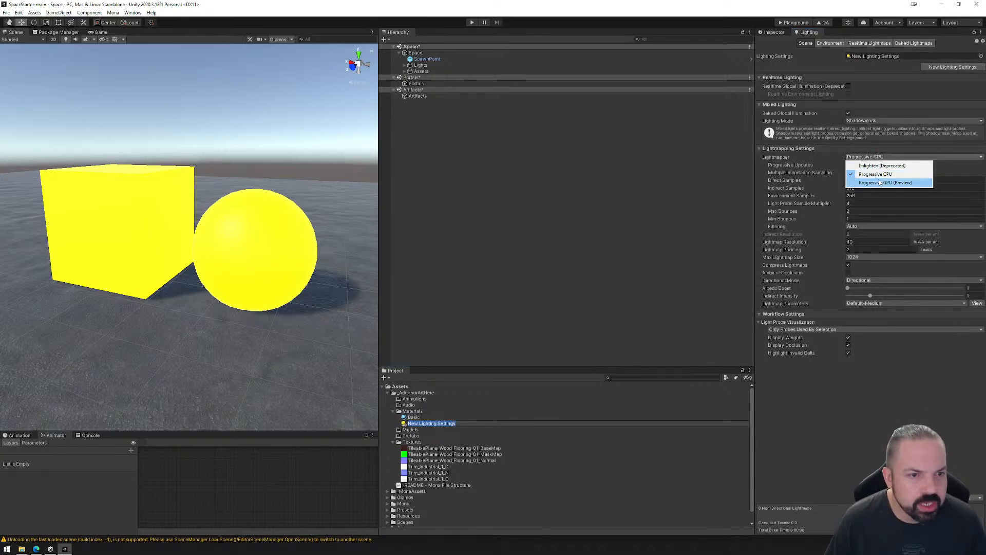
pyautogui.click(882, 183)
# Set the lightmapping indirect samples to 256 and the environment samples to 128.
pyautogui.press('Tab')
pyautogui.write('256')
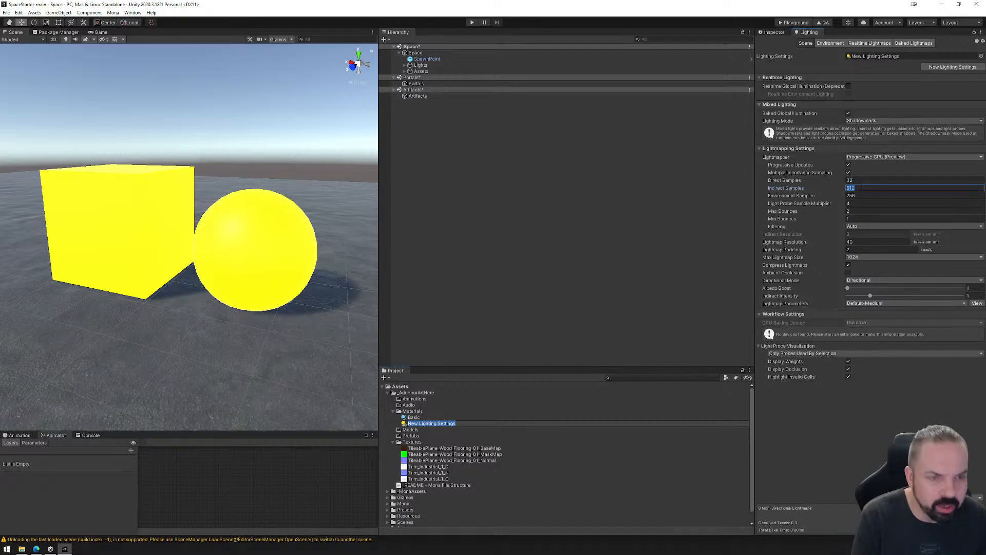
pyautogui.press('Tab')
pyautogui.write('128')
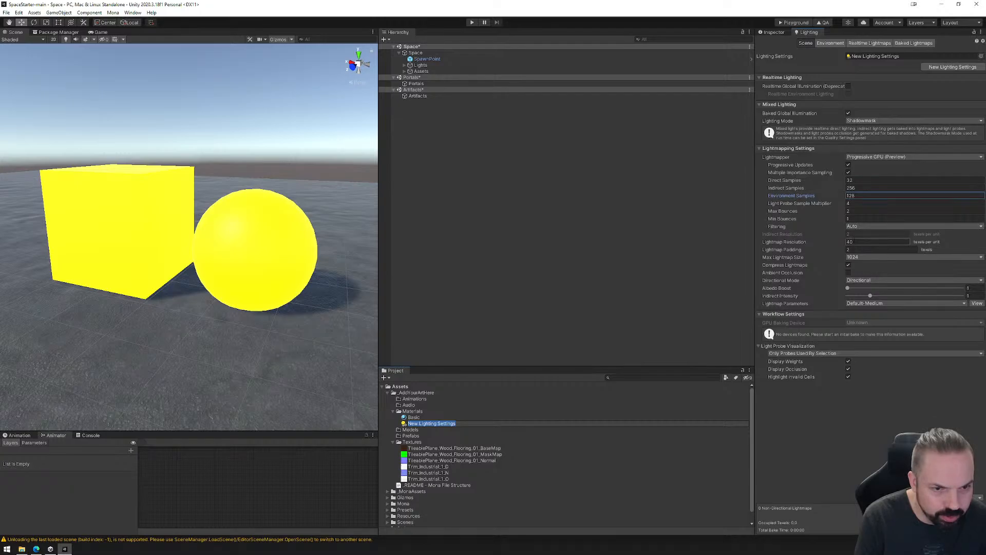
# Set the lightmap resolution to 60 texels per unit and the maximum lightmap size to 2048, and enable ambient occlusion.
pyautogui.click(852, 242)
pyautogui.write('60')
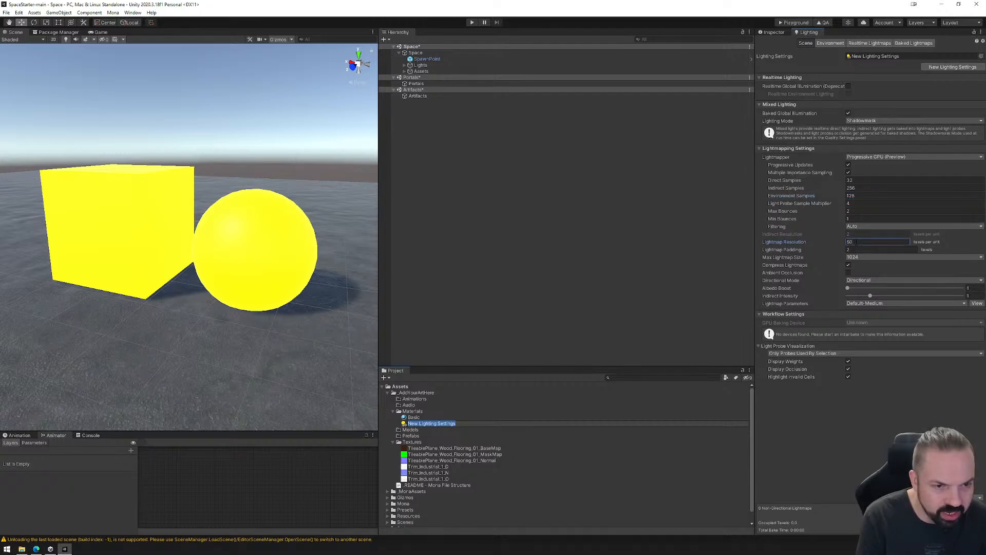
pyautogui.click(856, 257)
pyautogui.click(863, 316)
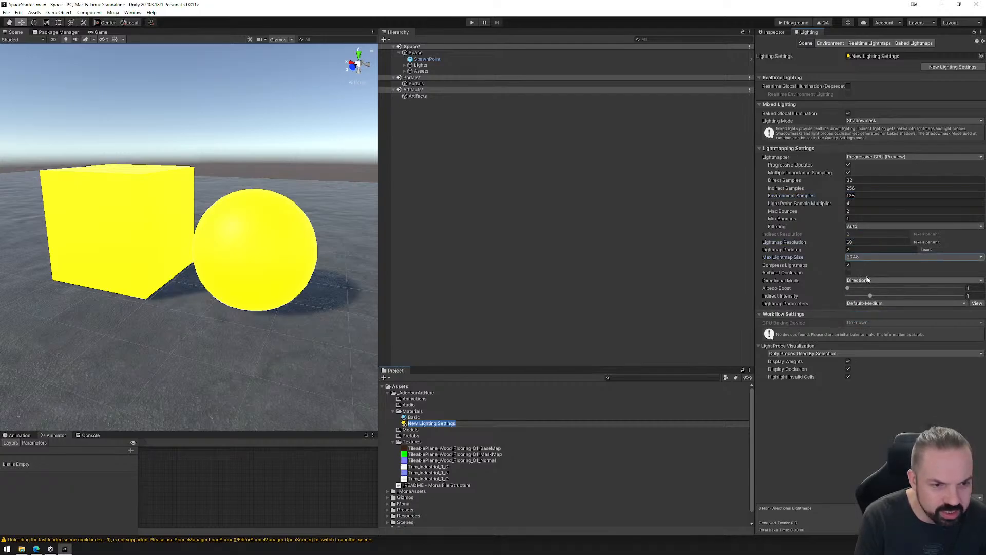
pyautogui.click(849, 273)
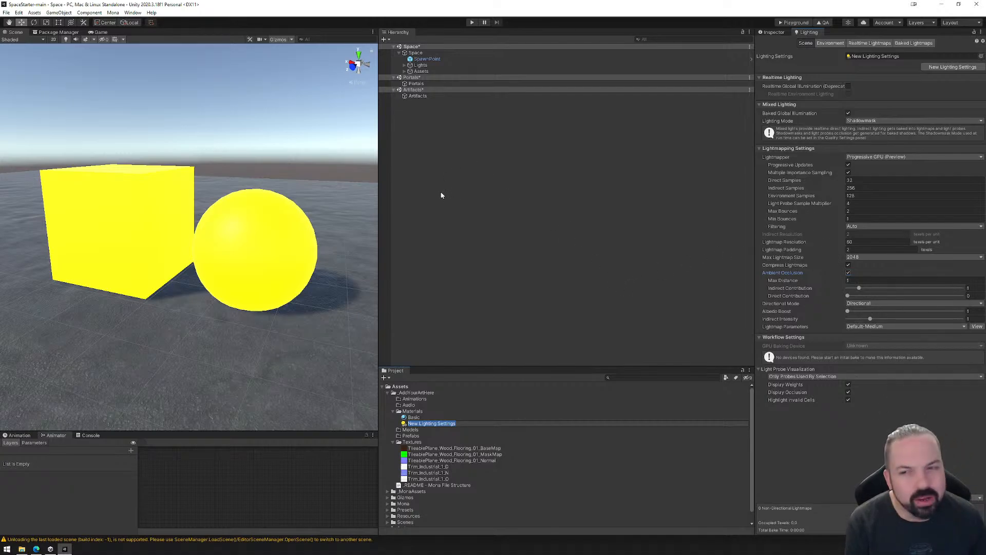
# Enable Contribute Global Illumination on both the Cube and the Sphere in the Assets group.
pyautogui.click(774, 32)
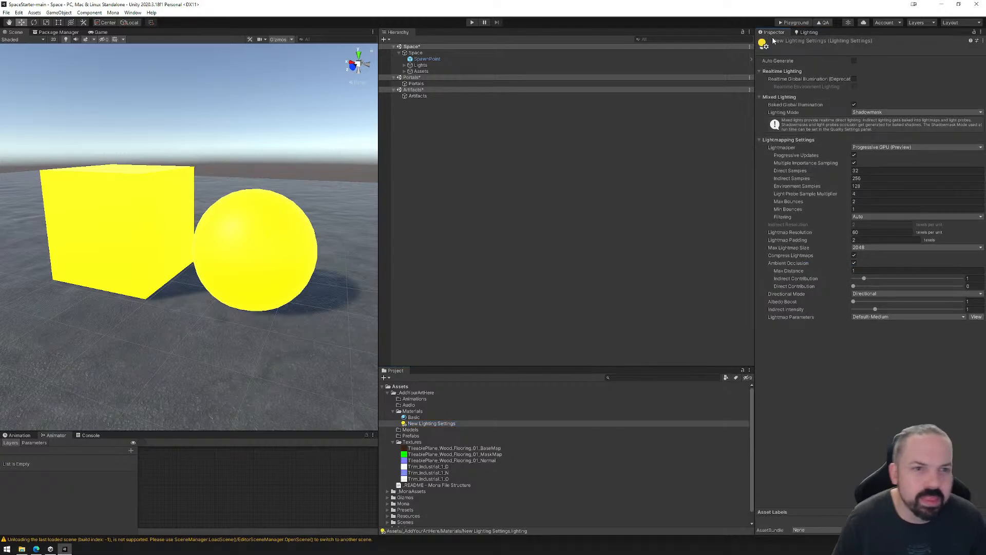
pyautogui.click(407, 72)
pyautogui.click(435, 78)
pyautogui.click(433, 84)
pyautogui.click(433, 78)
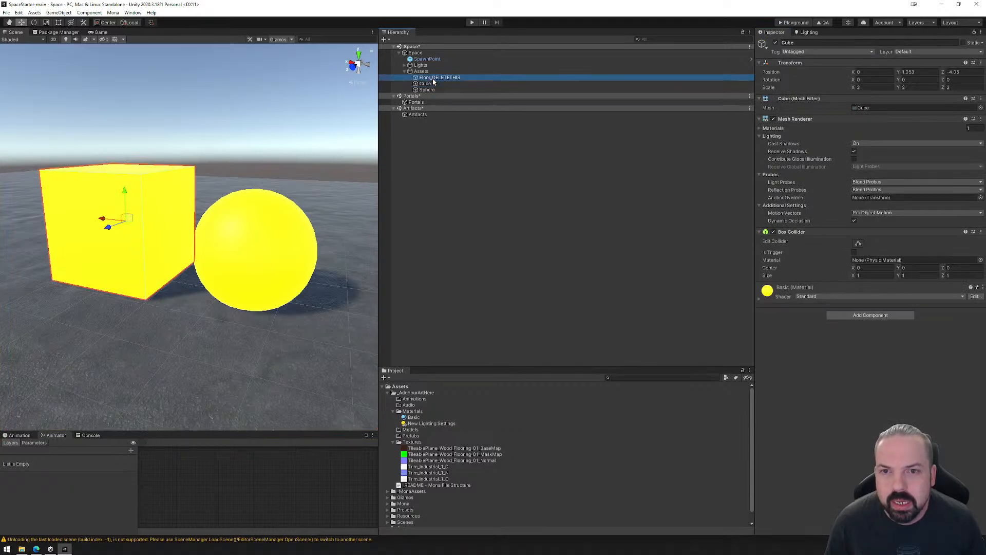
pyautogui.click(475, 84)
pyautogui.keyDown('shift'); pyautogui.click(475, 90); pyautogui.keyUp('shift')
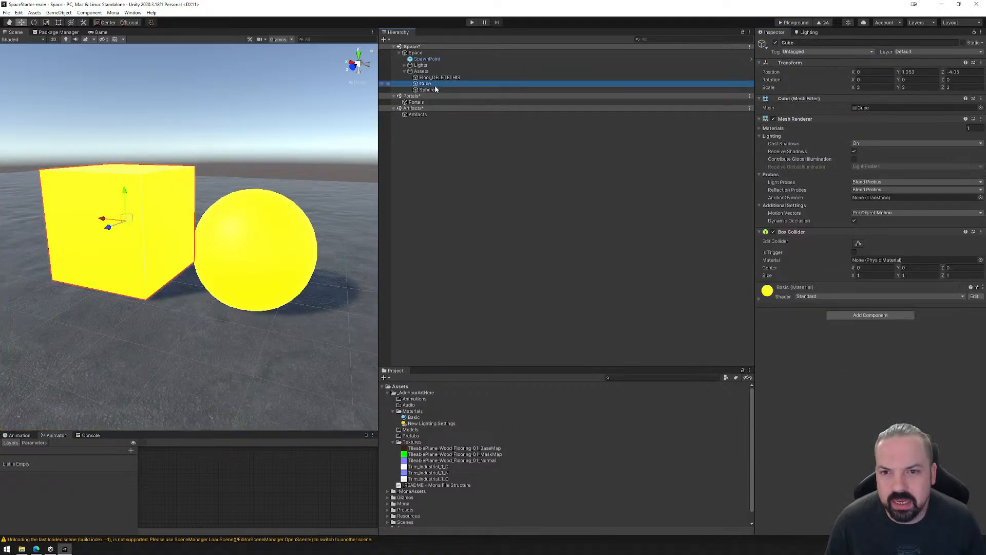
pyautogui.click(854, 159)
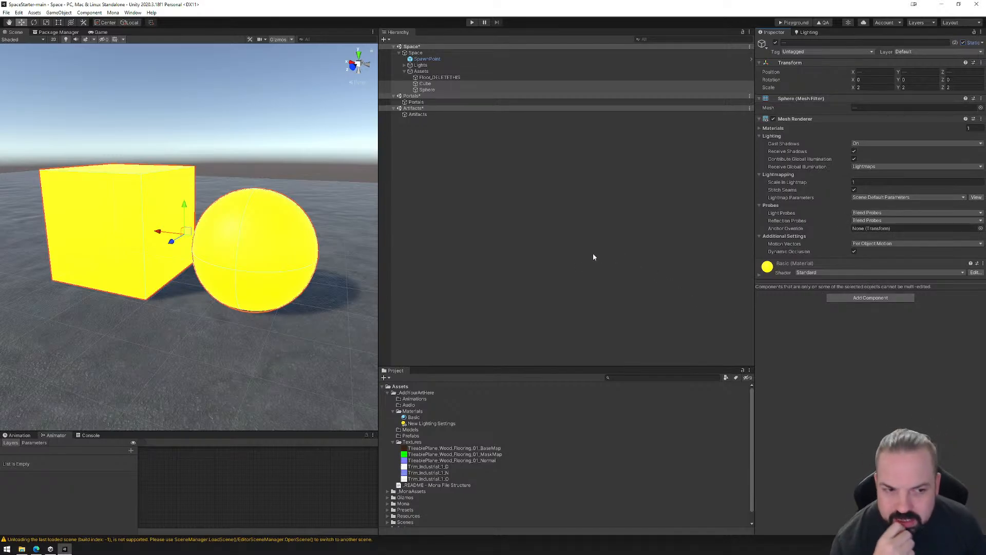
# Generate the scene's lighting with the current lightmapping settings and check the baked glow around the Cube and Sphere.
pyautogui.click(808, 32)
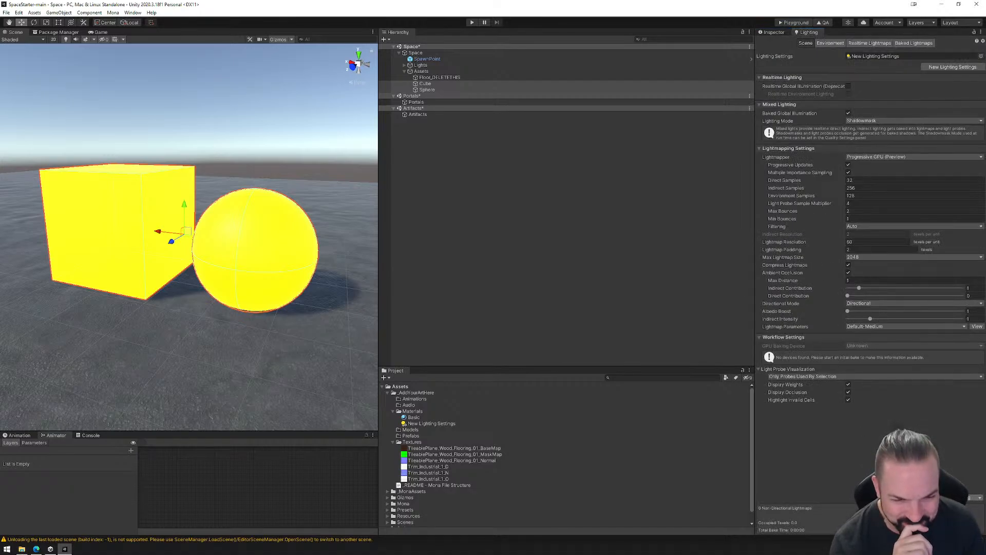
pyautogui.click(949, 497)
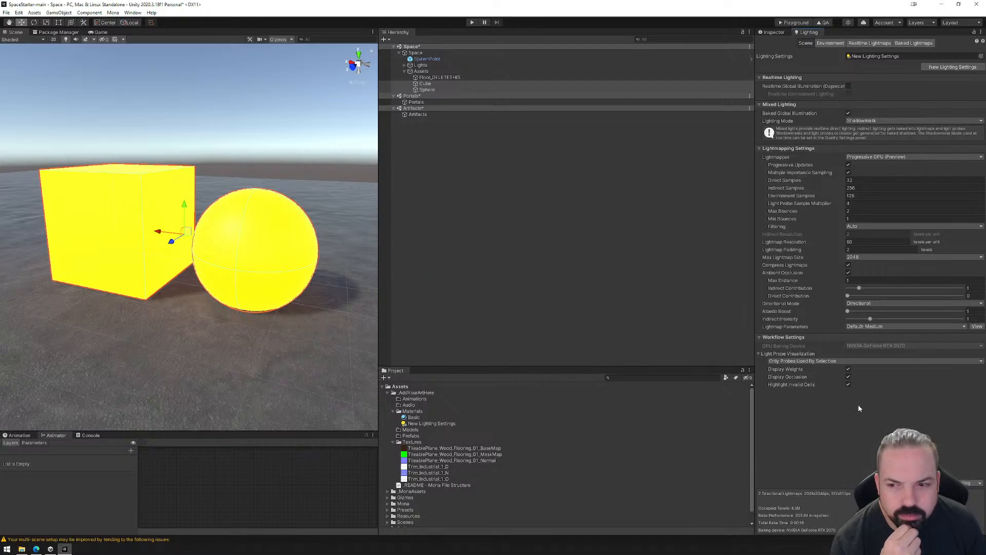
pyautogui.moveTo(223, 331); pyautogui.dragTo(183, 352, button='right')
# Preview both baked lightmaps of the scene, index 0 and index 1, and return to the scene lighting settings.
pyautogui.click(914, 43)
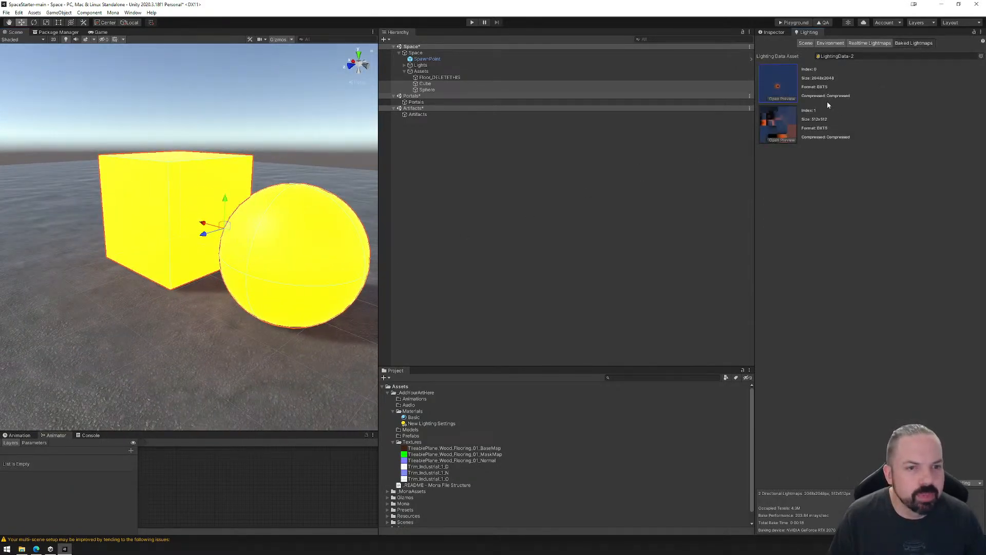
pyautogui.click(783, 98)
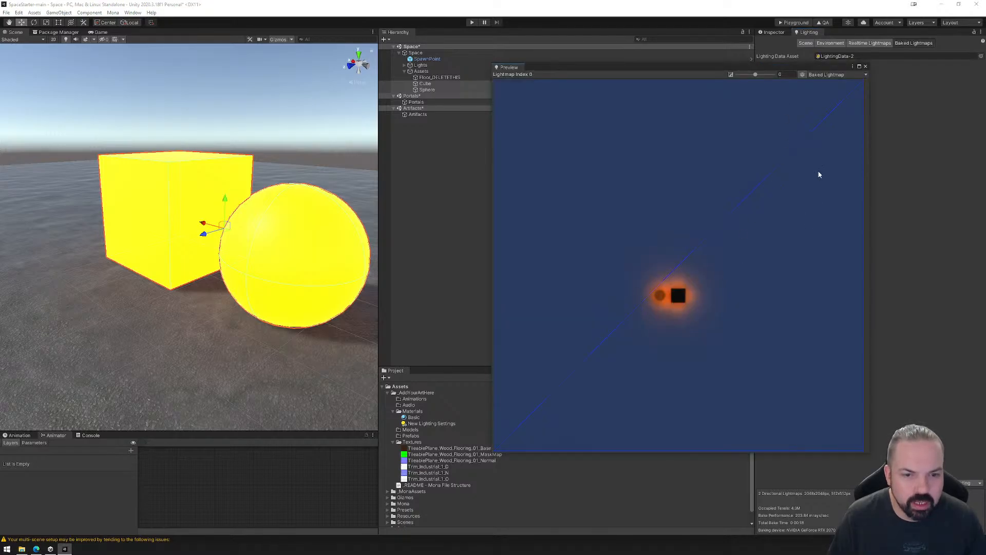
pyautogui.click(866, 66)
pyautogui.click(788, 139)
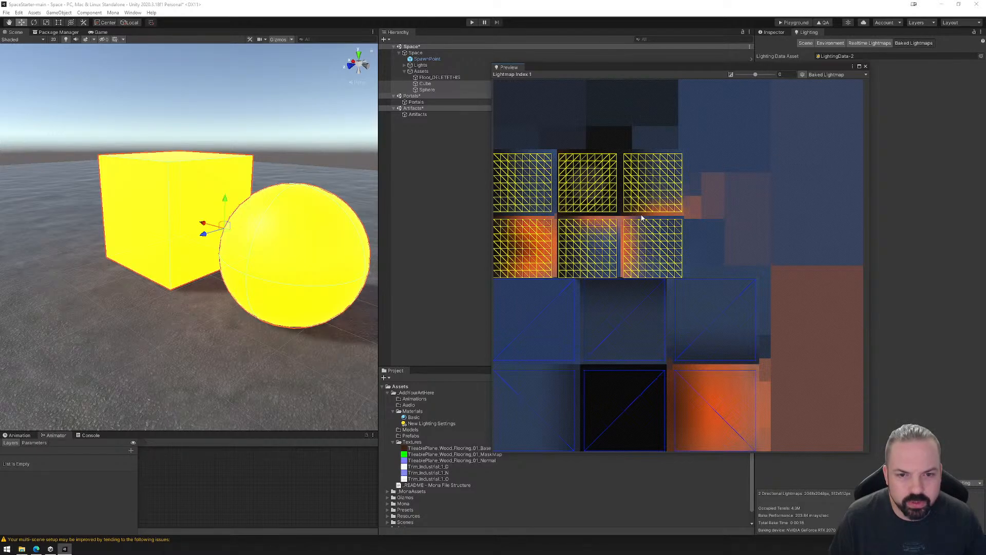
pyautogui.click(865, 67)
pyautogui.click(806, 44)
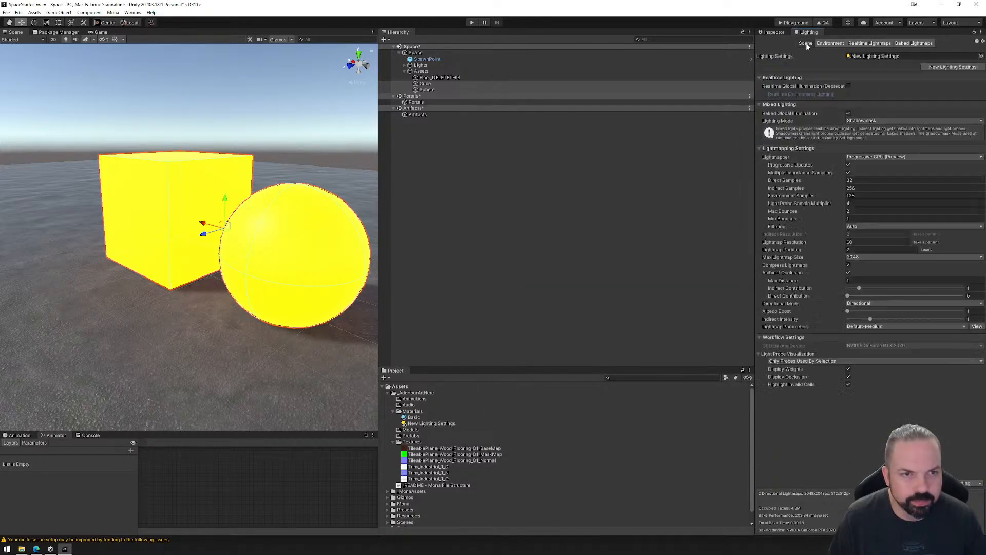
# Review the global illumination options for the Basic material's emission without changing the selection.
pyautogui.click(774, 32)
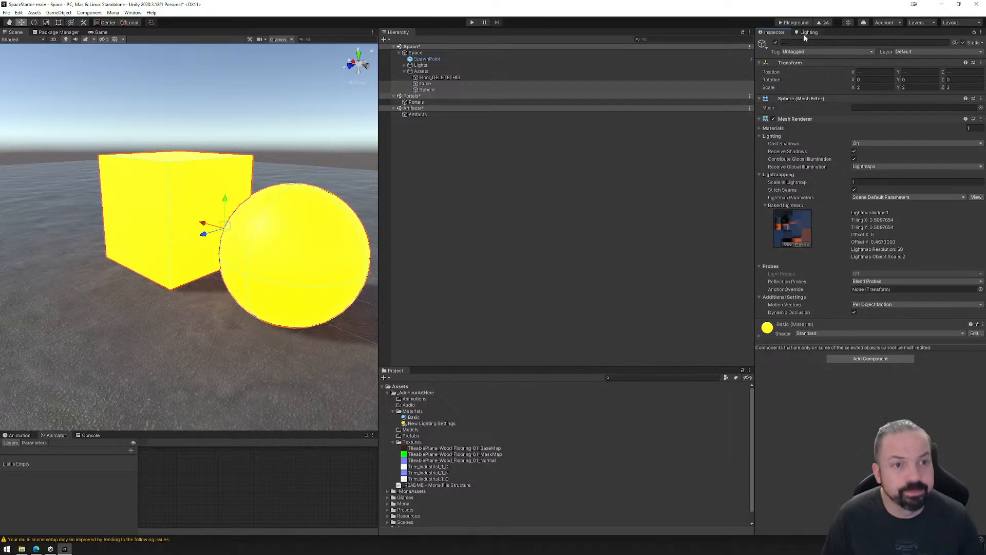
pyautogui.click(414, 418)
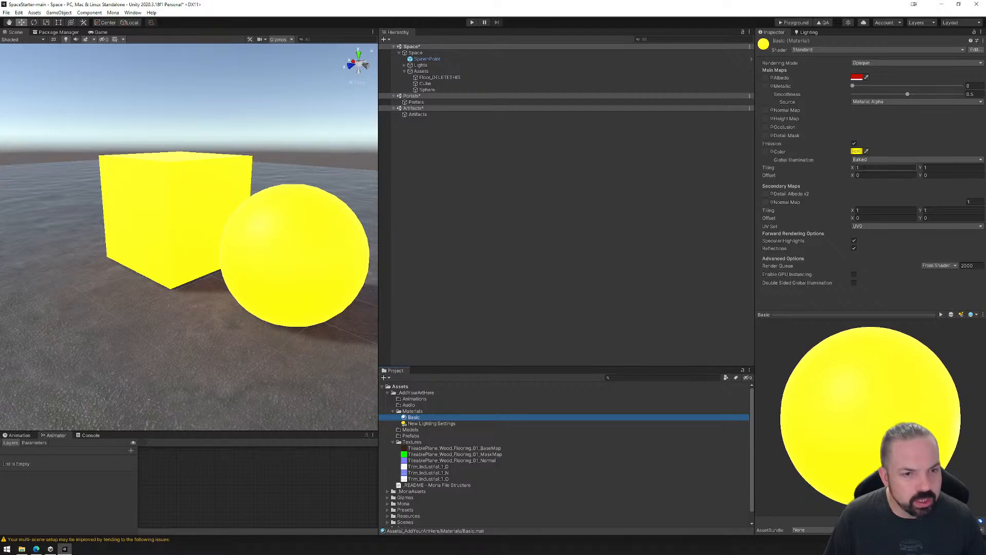
pyautogui.click(861, 162)
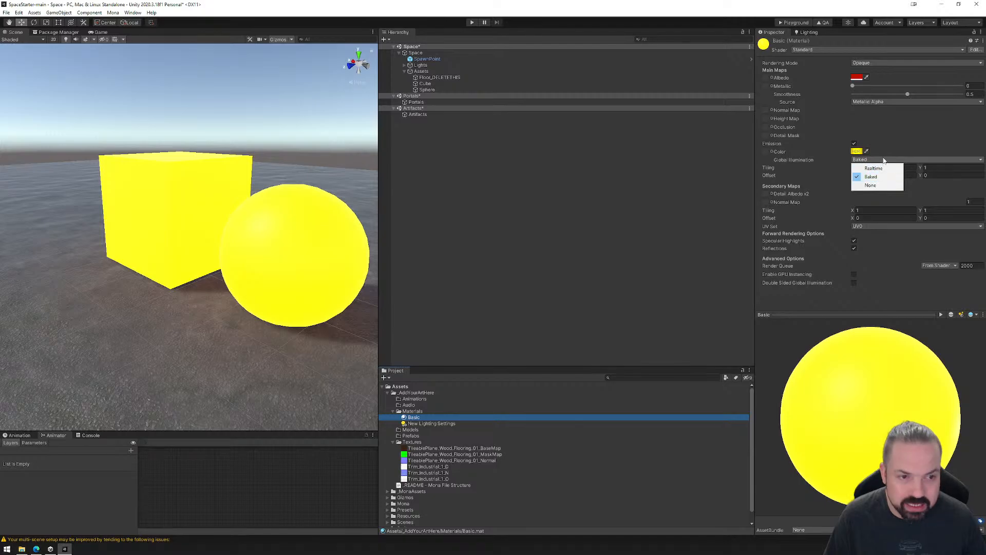
pyautogui.click(920, 131)
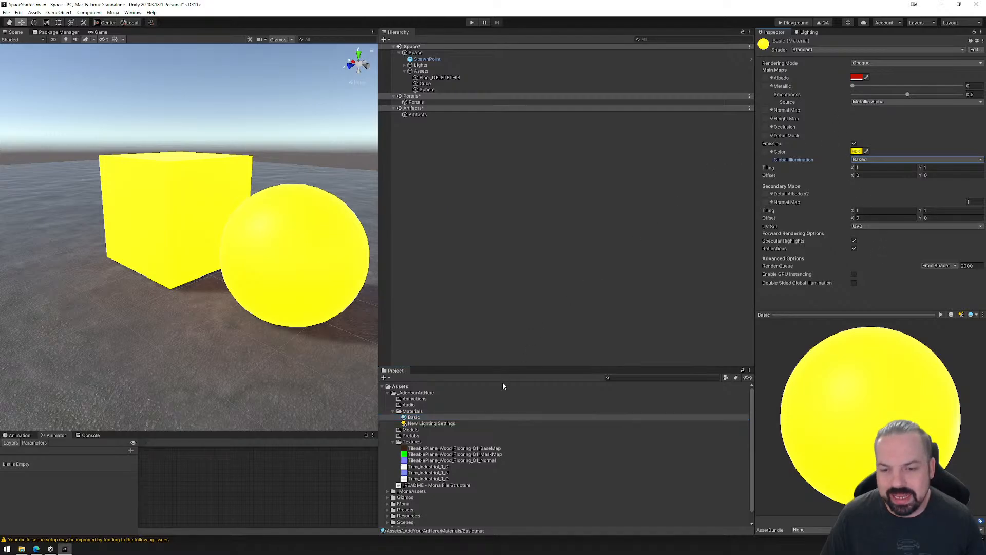
# Turn off emission on the Basic material and assign TileablePlane_Wood_Flooring_01_BaseMap as its albedo texture.
pyautogui.click(414, 417)
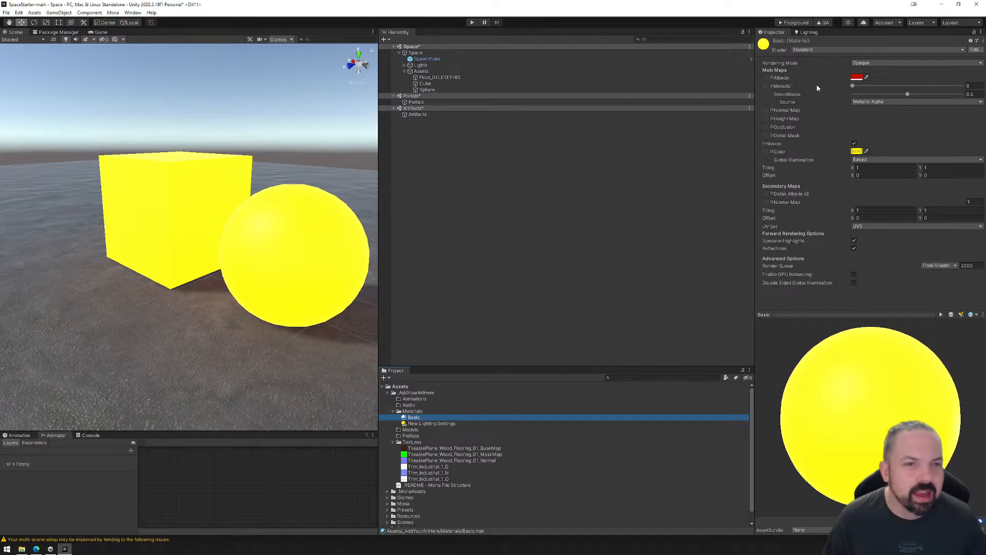
pyautogui.click(854, 144)
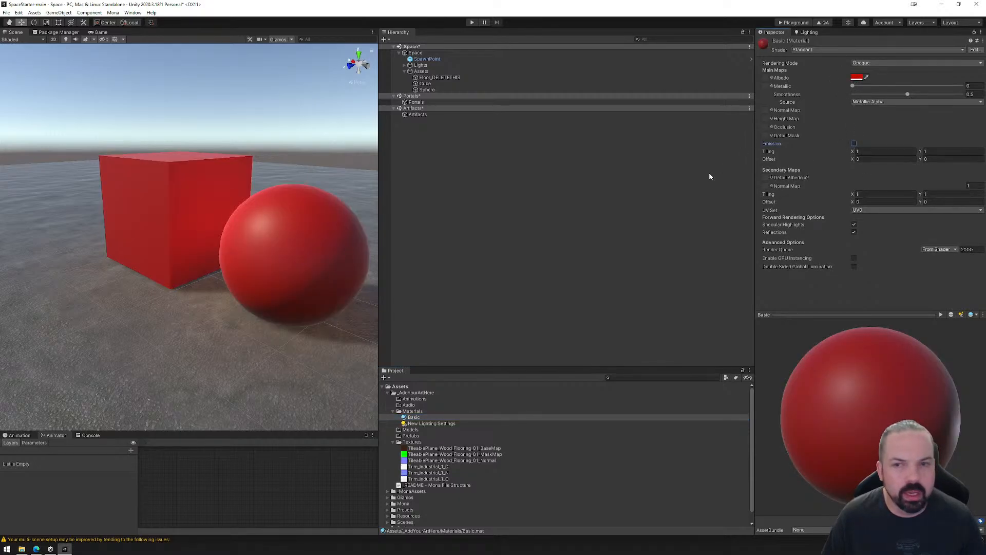
pyautogui.click(420, 449)
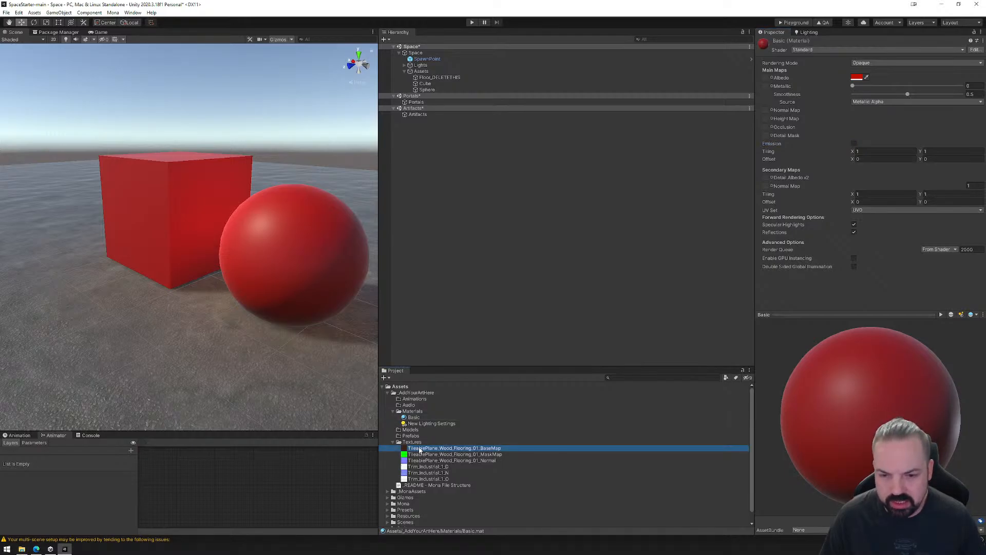
pyautogui.moveTo(419, 448); pyautogui.dragTo(766, 77)
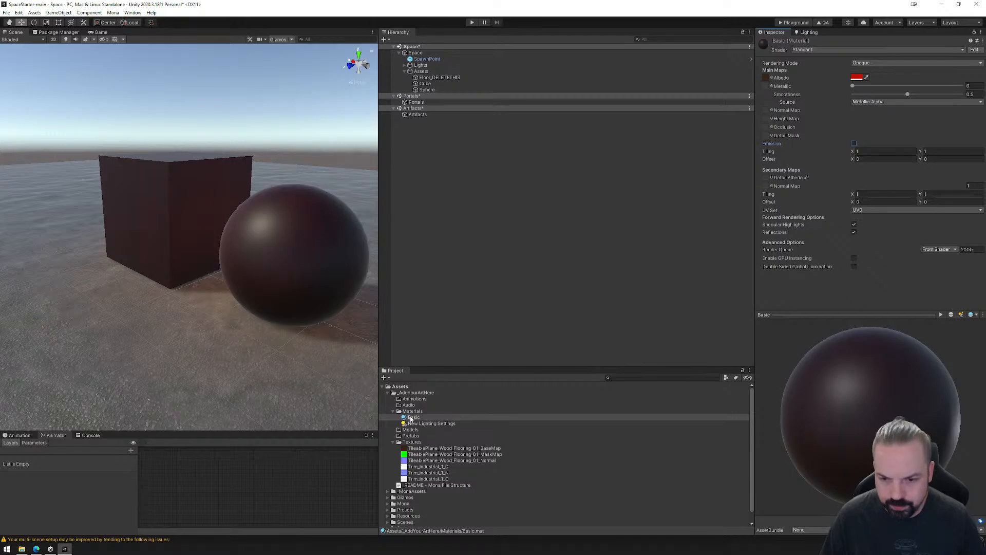
# Assign TileablePlane_Wood_Flooring_01_Normal as the Basic material's normal map and fix the texture so it is marked as a normal map.
pyautogui.click(485, 449)
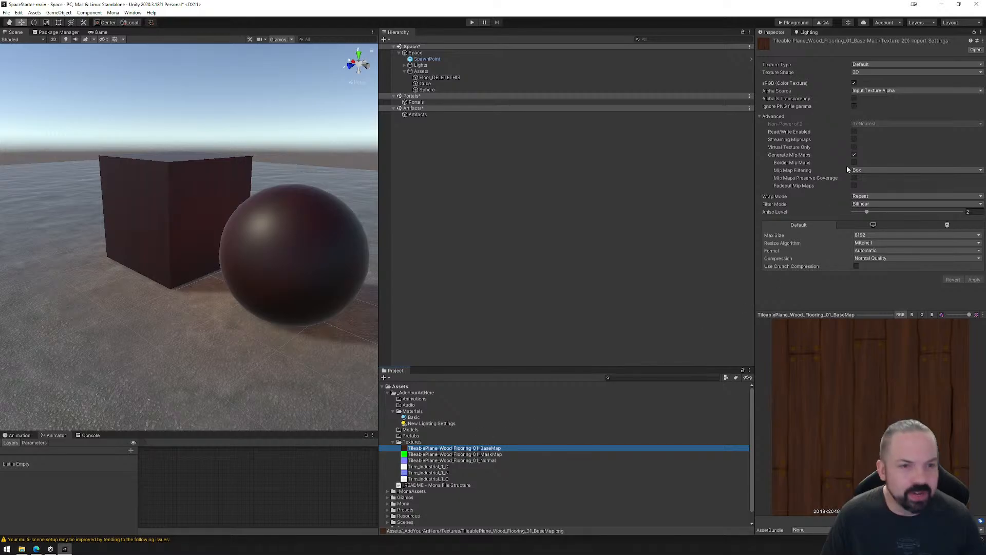
pyautogui.click(414, 416)
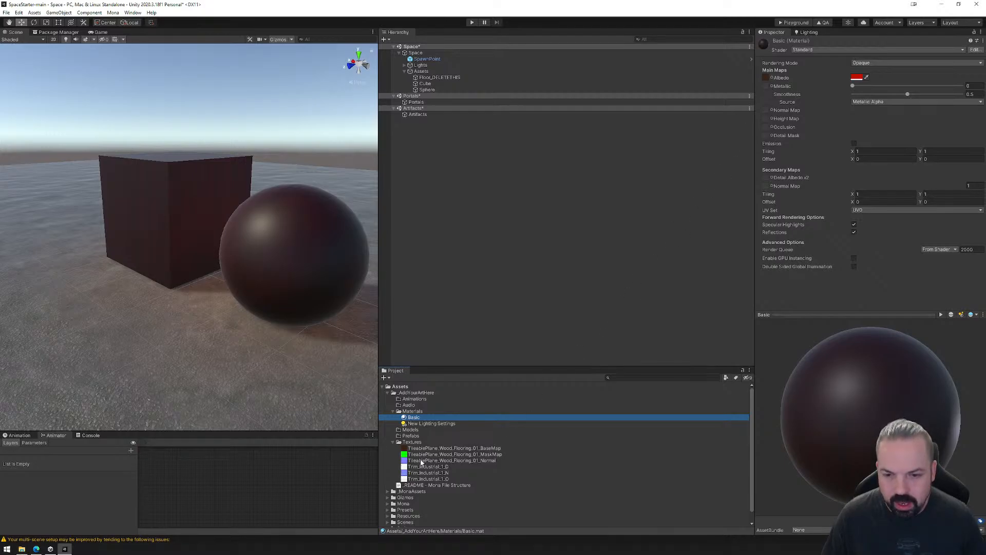
pyautogui.moveTo(421, 463); pyautogui.dragTo(769, 114)
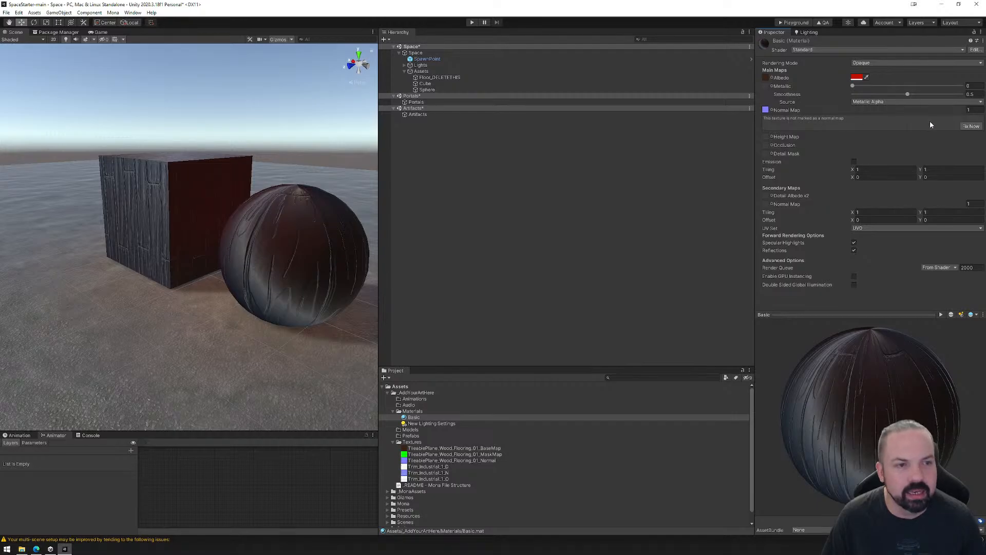
pyautogui.click(970, 126)
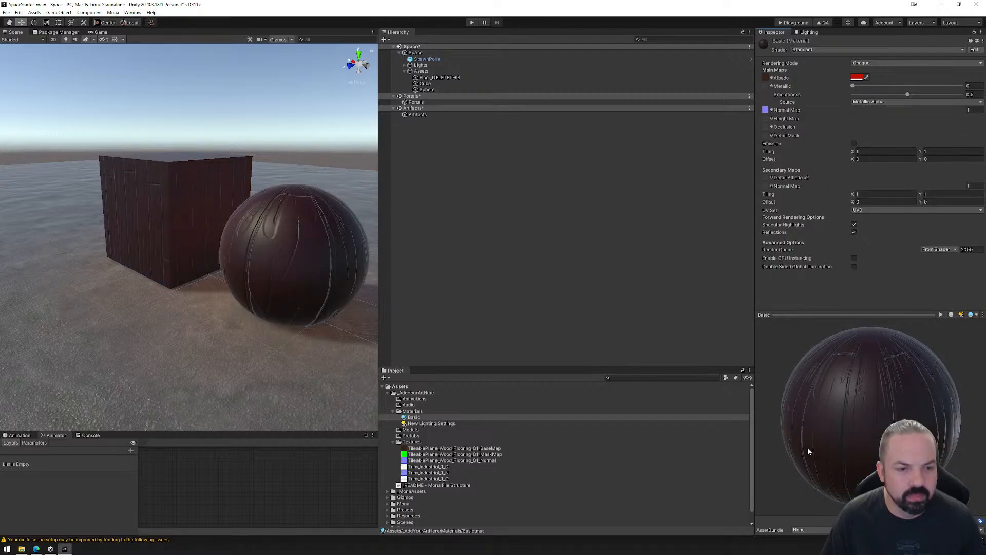
pyautogui.moveTo(809, 451); pyautogui.dragTo(875, 394)
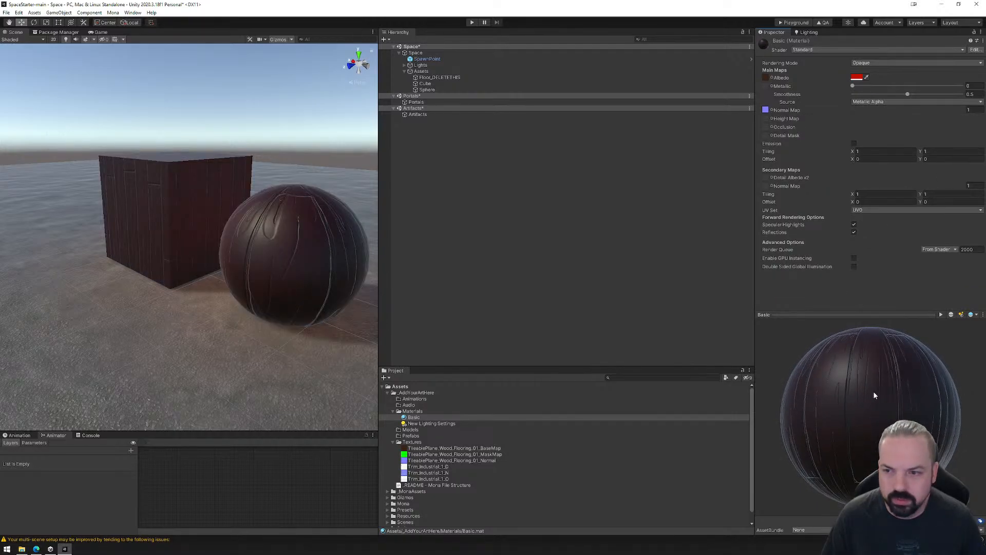
# Switch the wood flooring normal texture's type to Default and back to Normal map, and compare it with the base map's import settings.
pyautogui.click(426, 461)
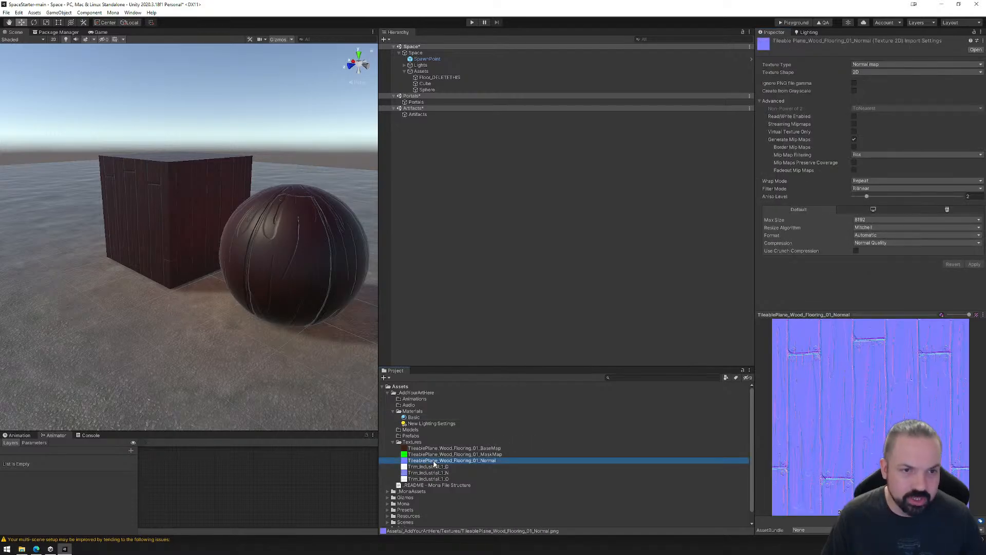
pyautogui.click(868, 65)
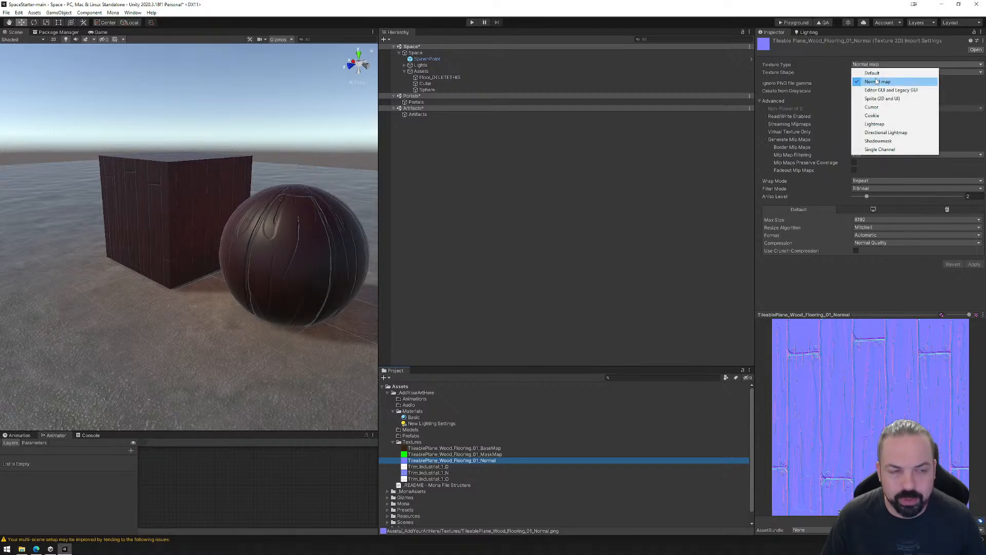
pyautogui.click(872, 73)
pyautogui.click(868, 64)
pyautogui.click(871, 81)
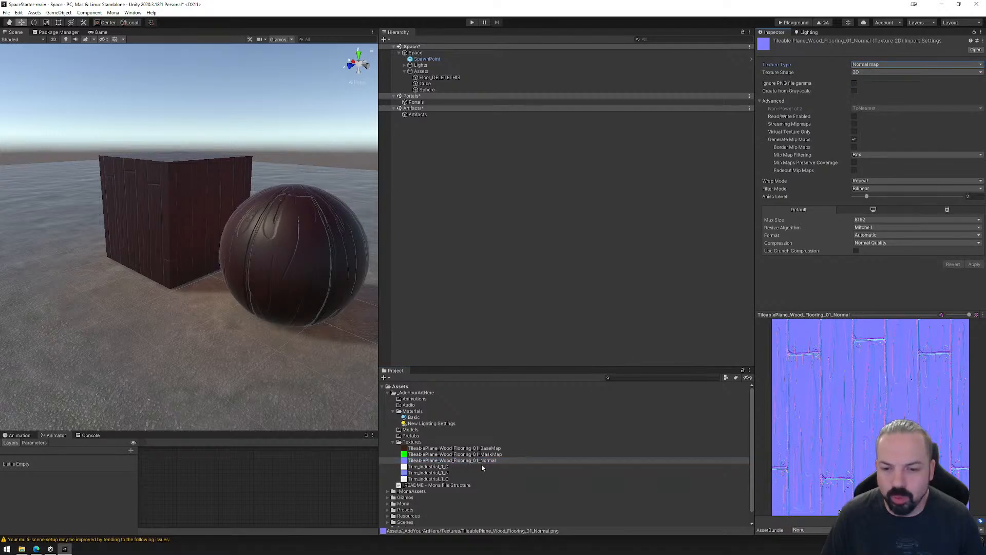
pyautogui.click(462, 448)
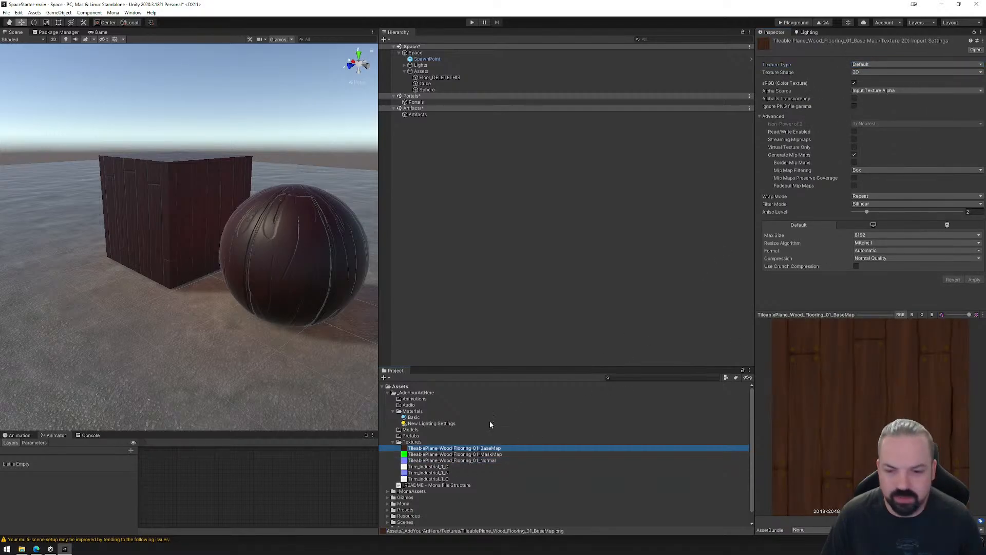
pyautogui.press('Down')
pyautogui.press('Down')
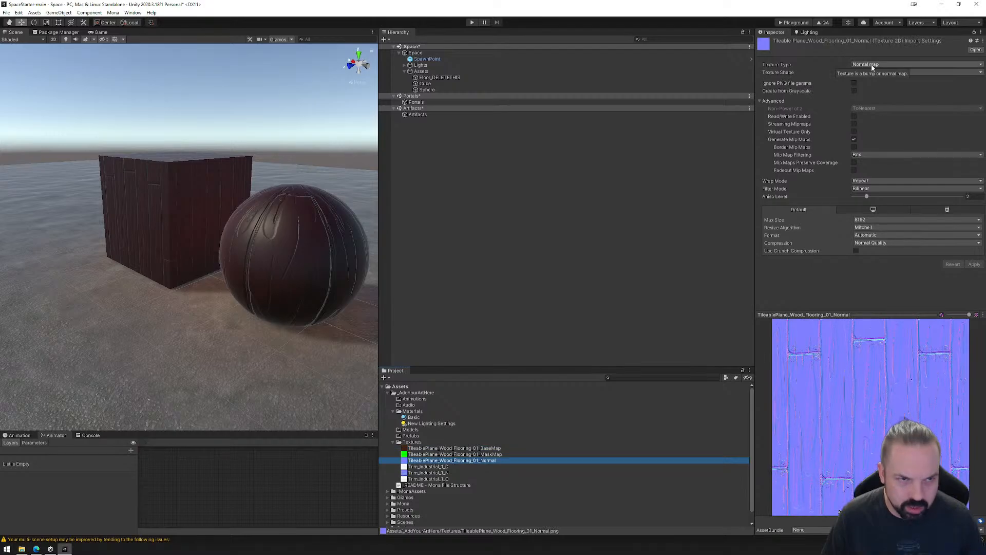
# Set the texture type of Trim_Industrial_1_N to Normal map and apply the import settings.
pyautogui.click(428, 472)
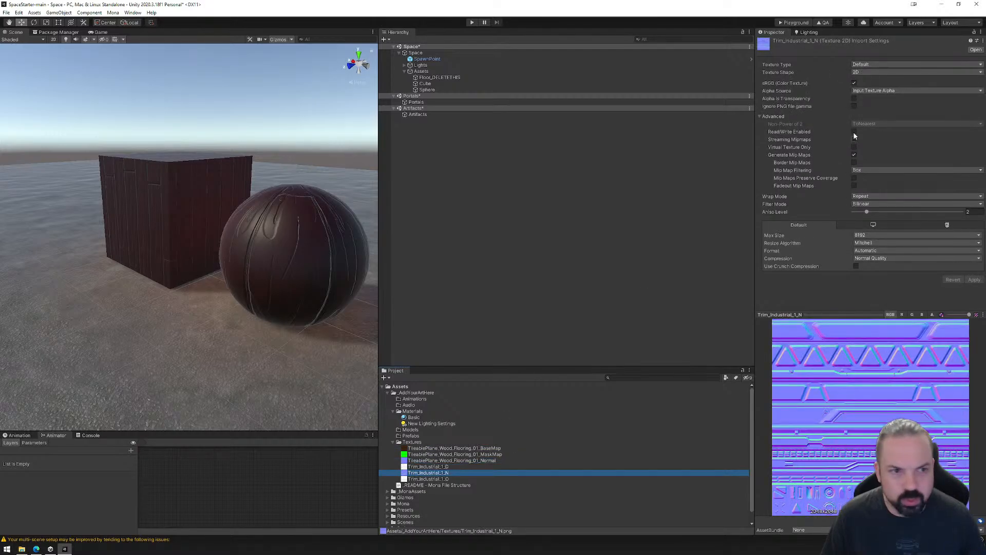
pyautogui.click(863, 66)
pyautogui.click(872, 81)
pyautogui.click(974, 264)
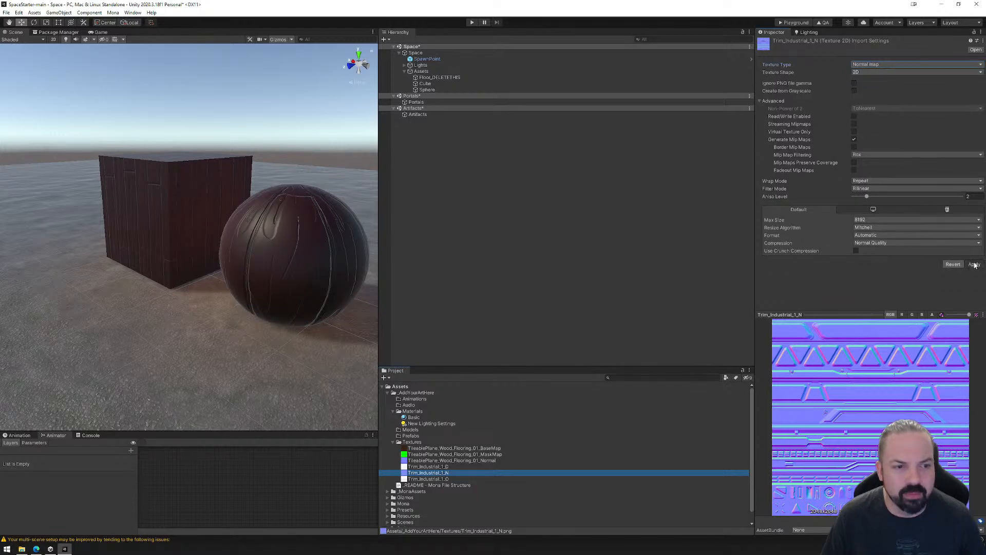
pyautogui.click(421, 472)
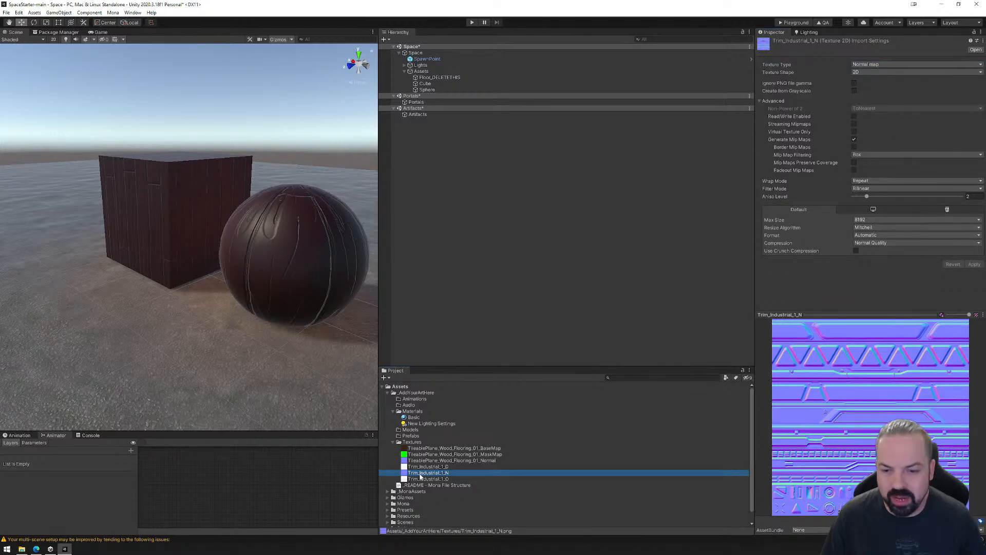
# Assign TileablePlane_Wood_Flooring_01_MaskMap as the Basic material's metallic texture after inspecting the wood surface on the preview, Cube and Sphere.
pyautogui.click(419, 460)
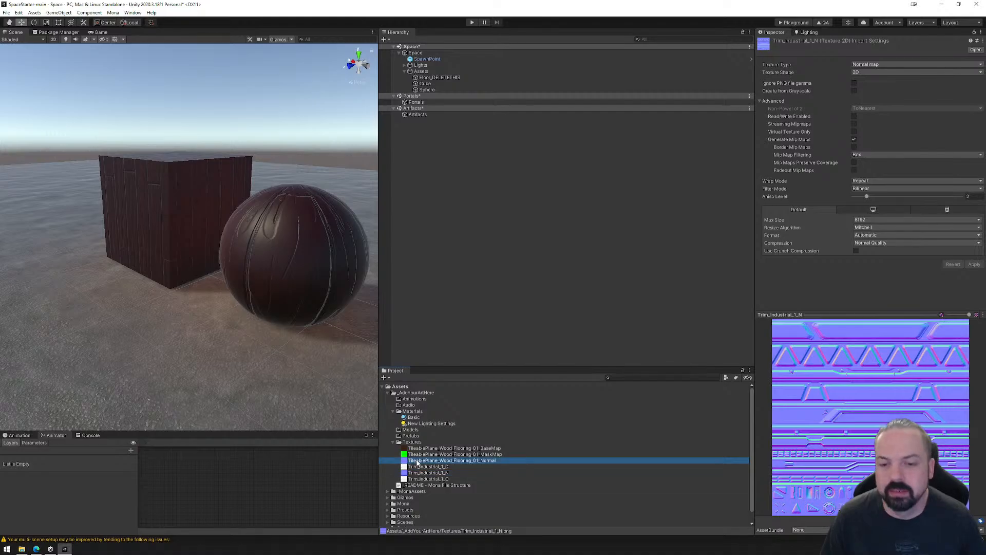
pyautogui.click(421, 449)
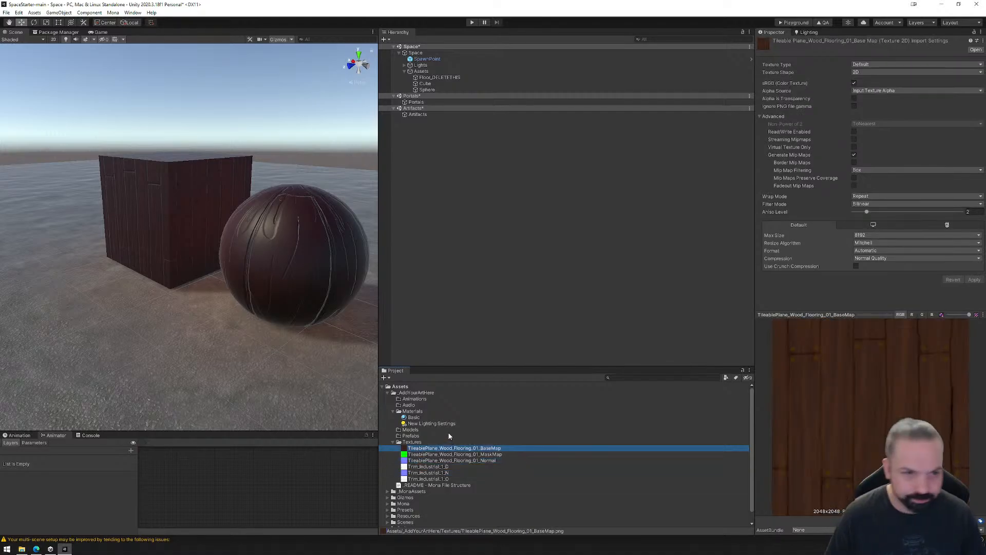
pyautogui.click(414, 417)
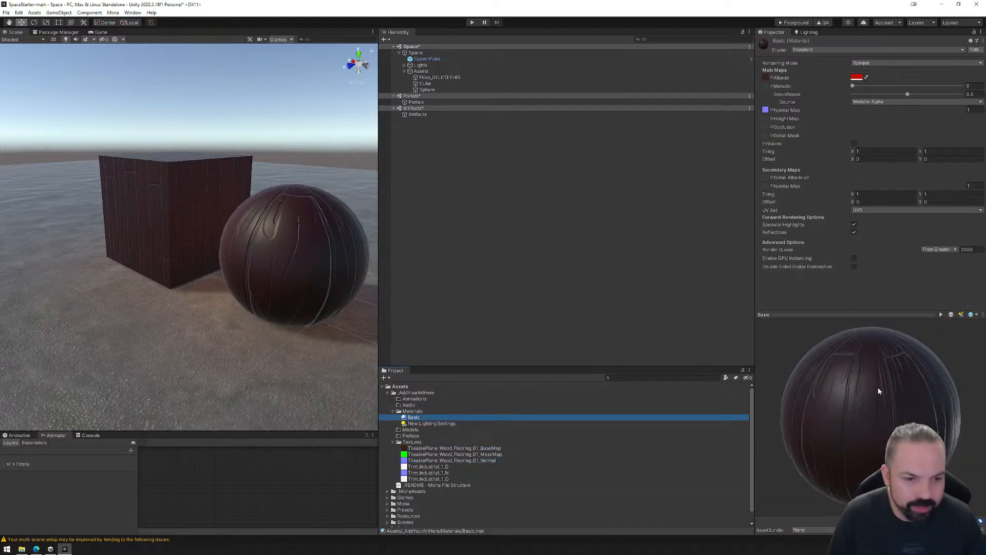
pyautogui.moveTo(878, 388); pyautogui.dragTo(864, 439)
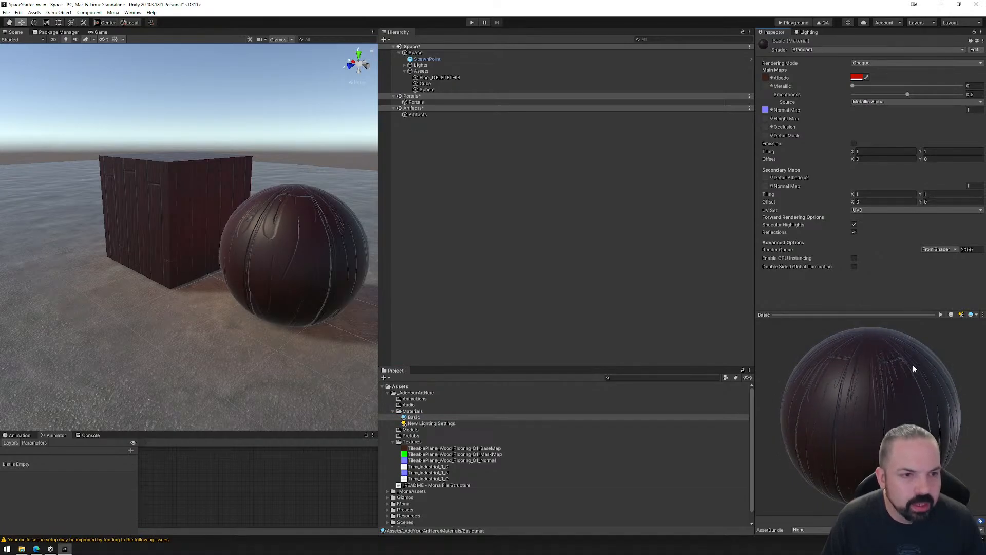
pyautogui.moveTo(867, 400); pyautogui.dragTo(870, 418)
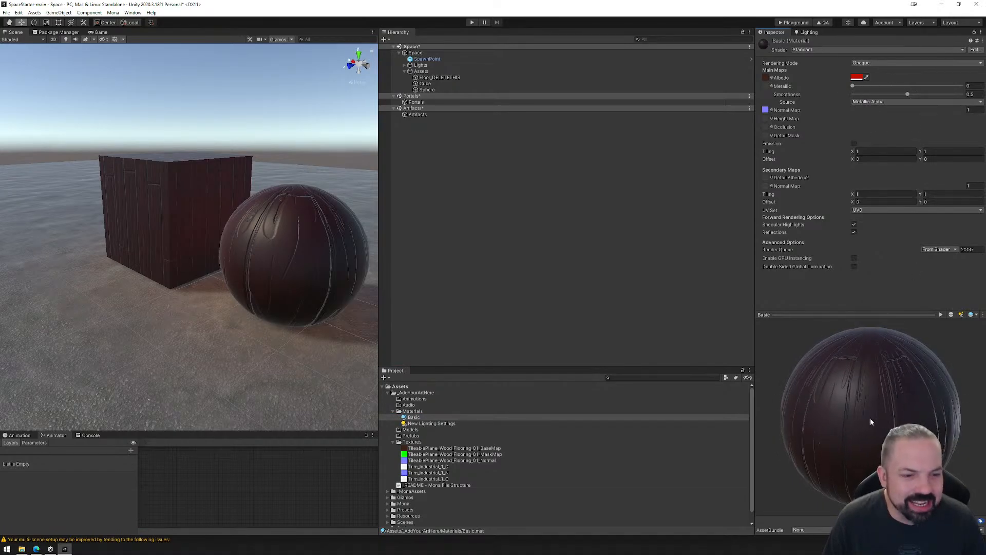
pyautogui.moveTo(208, 253); pyautogui.dragTo(244, 264, button='right')
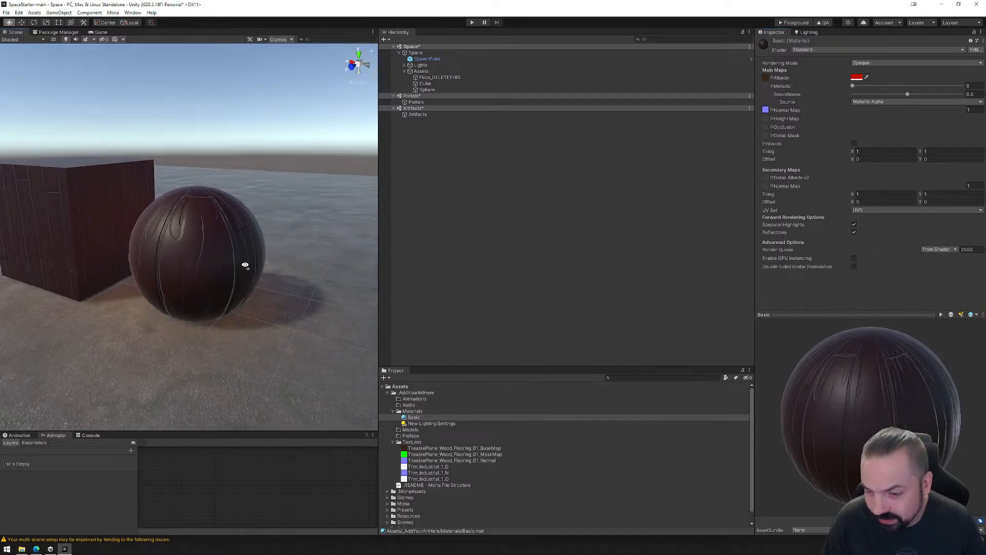
pyautogui.moveTo(244, 264); pyautogui.dragTo(212, 282, button='middle')
pyautogui.scroll(5, 226, 292)
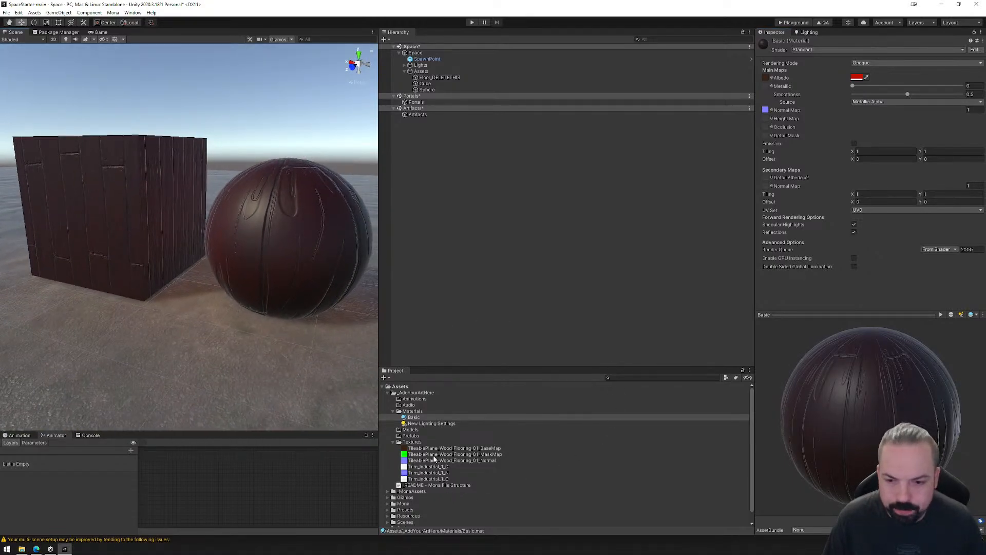
pyautogui.moveTo(430, 456); pyautogui.dragTo(767, 88)
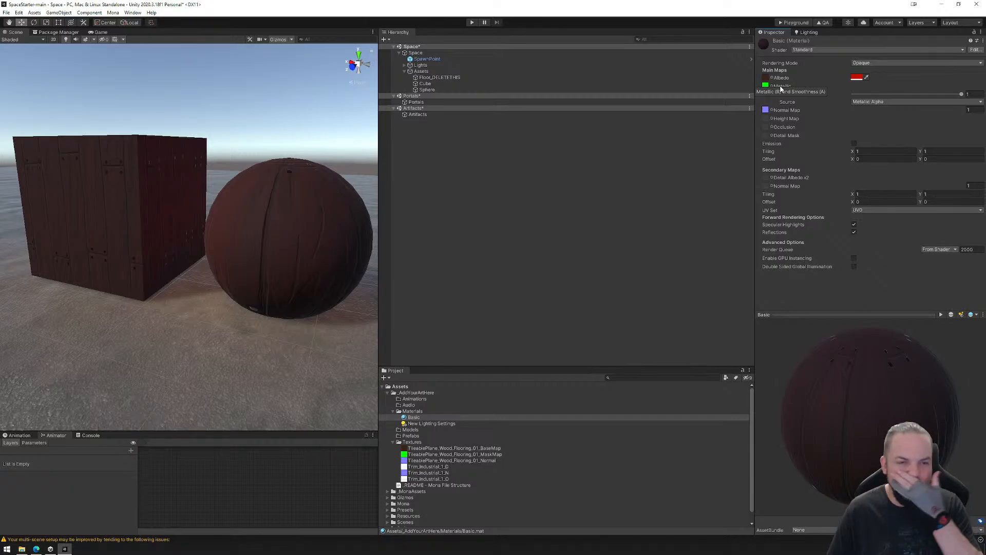
# Launch another installed application outside Unity.
pyautogui.click(8, 549)
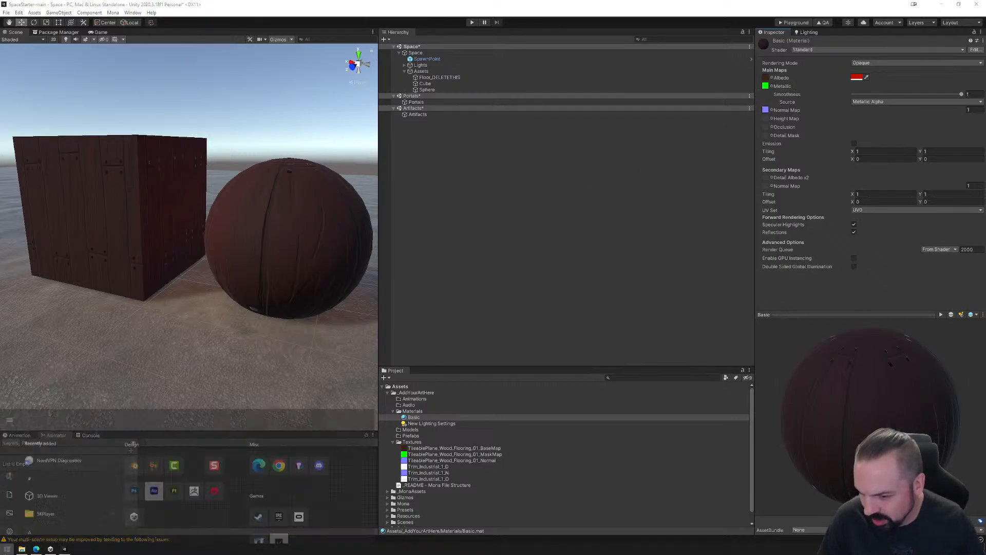
pyautogui.click(134, 443)
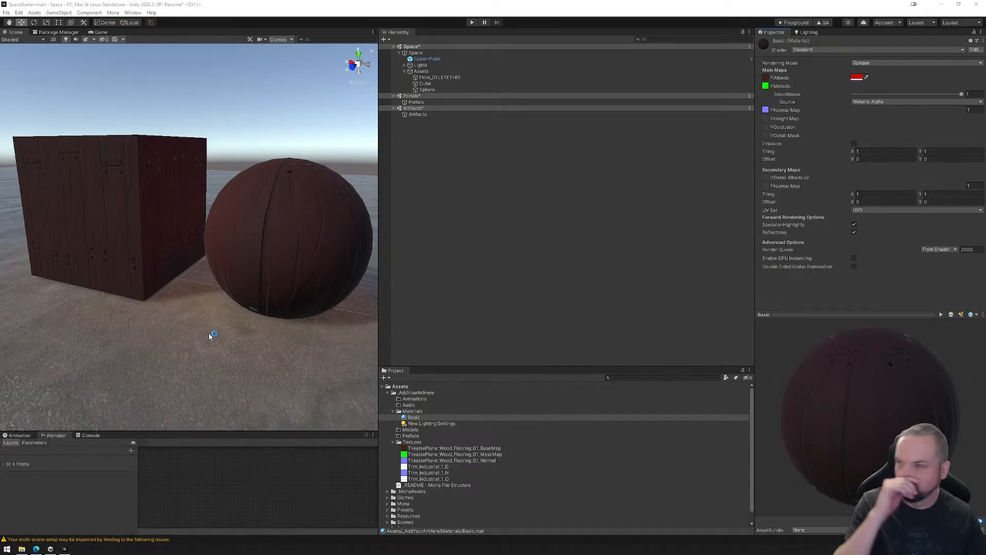
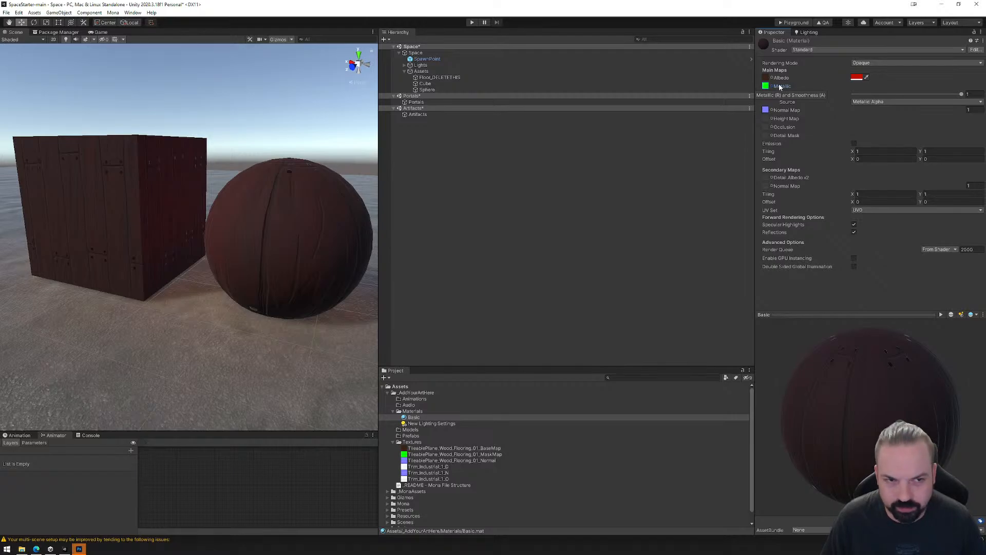
# Switch to Photoshop and create a new 1024 x 1024 px document at 72 ppi from the recent presets.
pyautogui.click(78, 549)
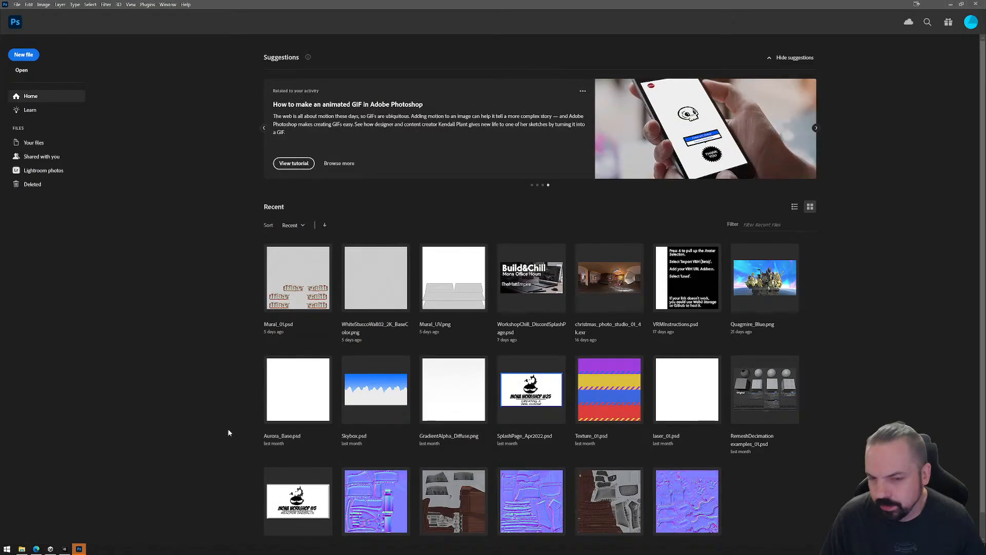
pyautogui.click(23, 54)
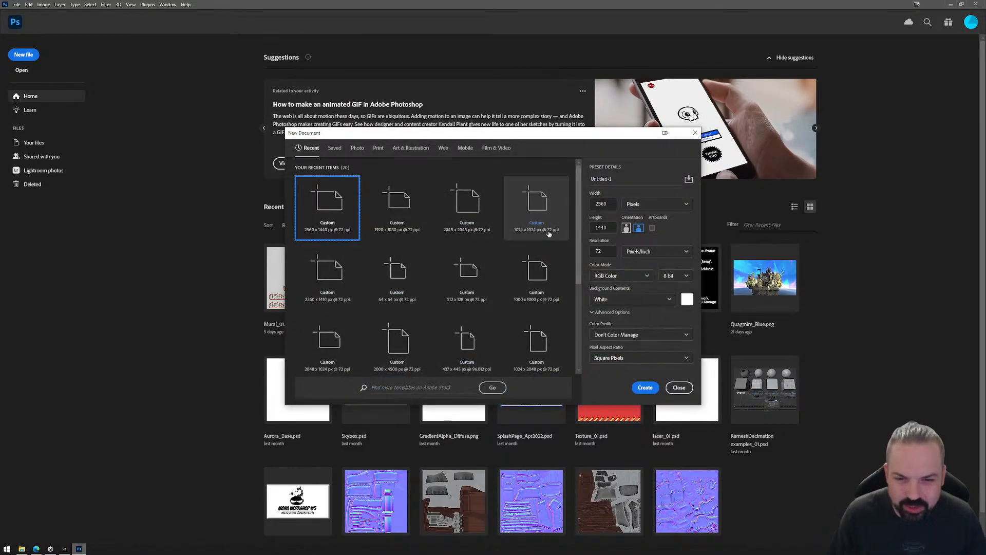
pyautogui.click(542, 204)
pyautogui.doubleClick(542, 205)
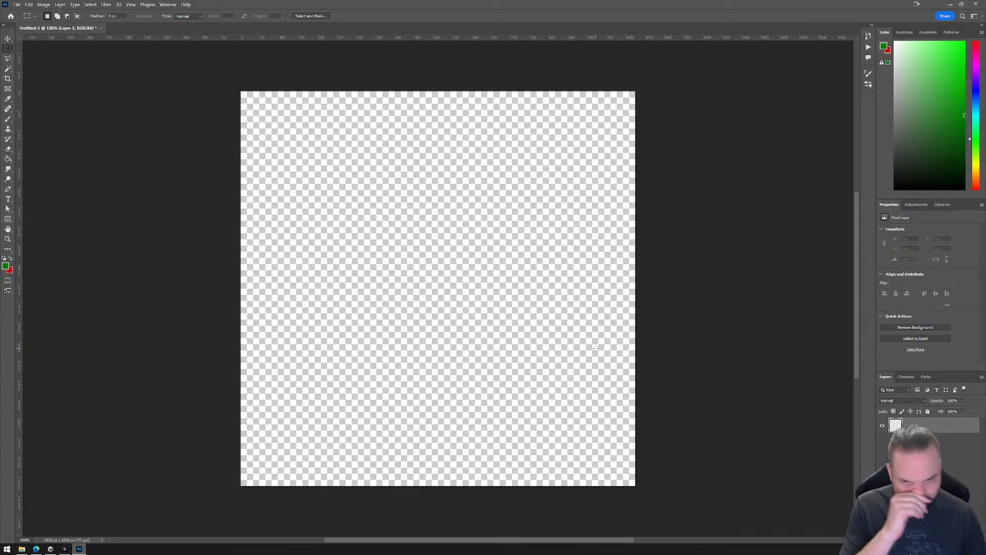
# Check the Basic material's metallic slot in Unity, return to Photoshop and view the document's Red channel on its own.
pyautogui.click(65, 550)
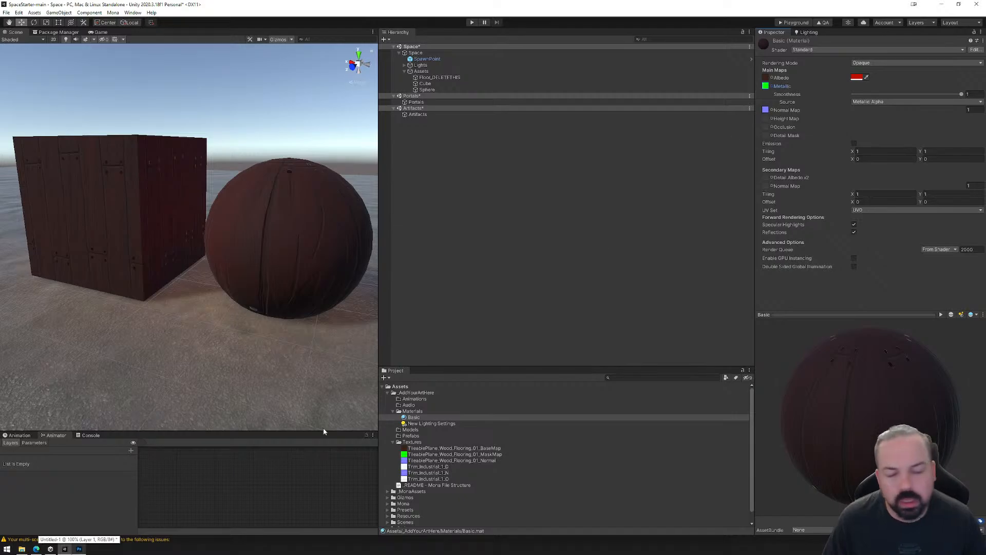
pyautogui.click(79, 550)
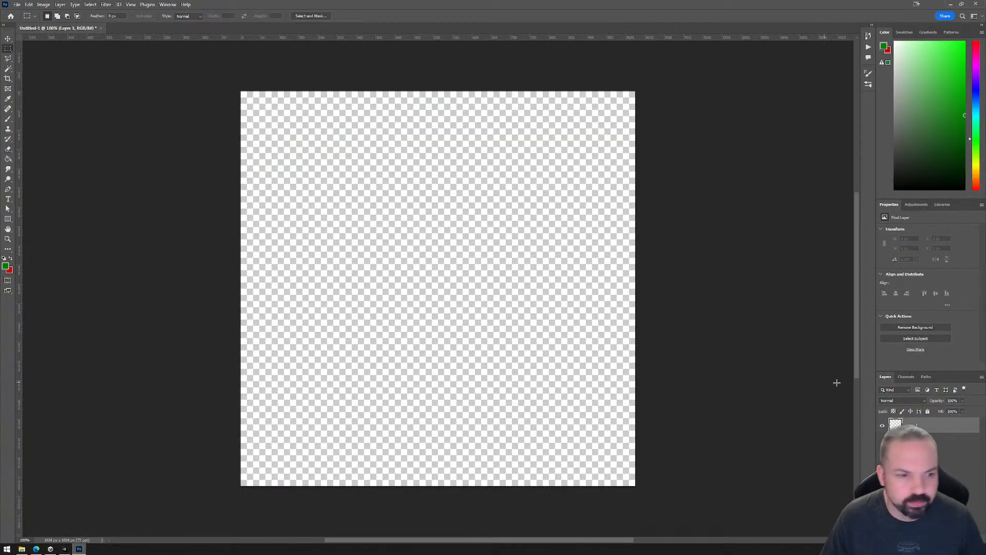
pyautogui.click(906, 378)
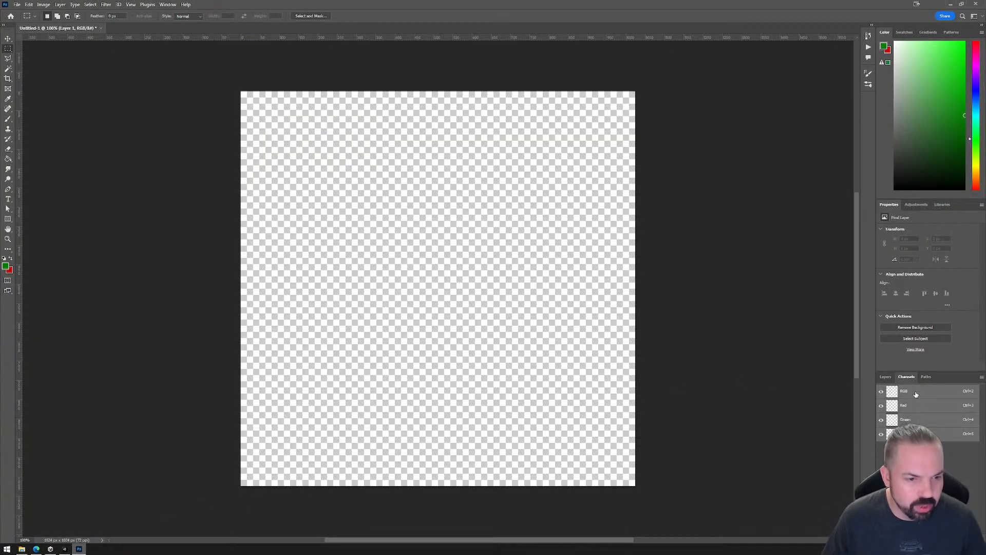
pyautogui.click(914, 407)
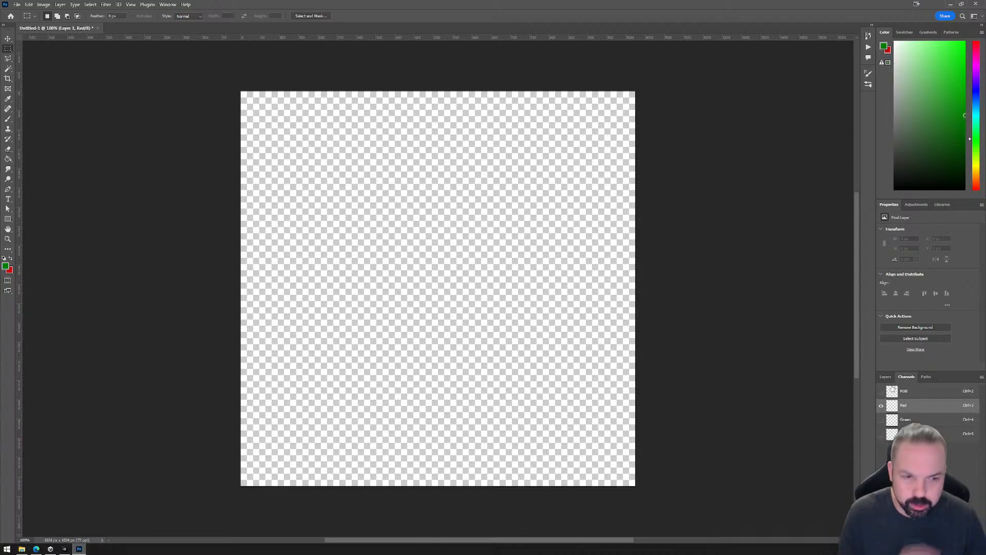
pyautogui.click(886, 376)
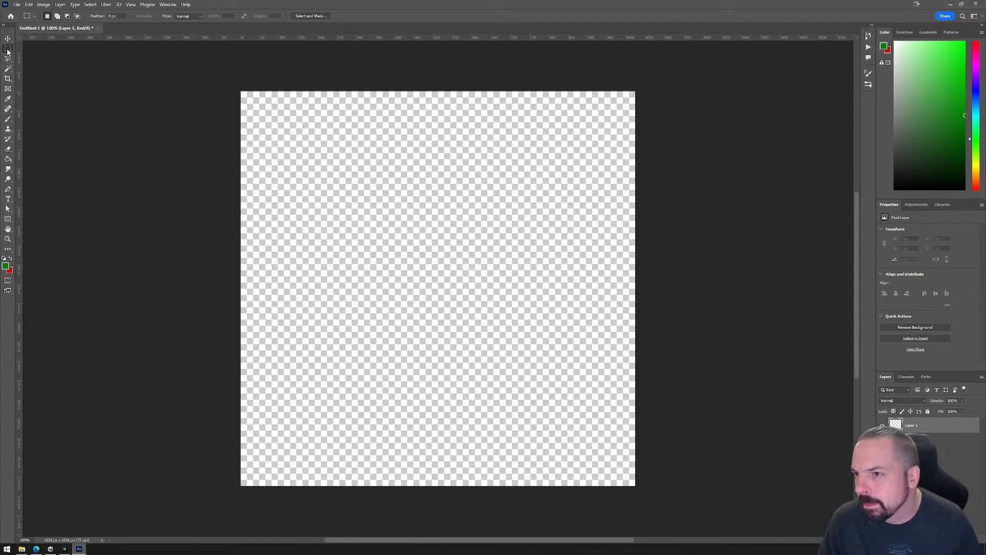
# Place a vertical guide at 512 px and a horizontal guide halfway down the canvas to divide it into quadrants.
pyautogui.moveTo(20, 292); pyautogui.dragTo(443, 301)
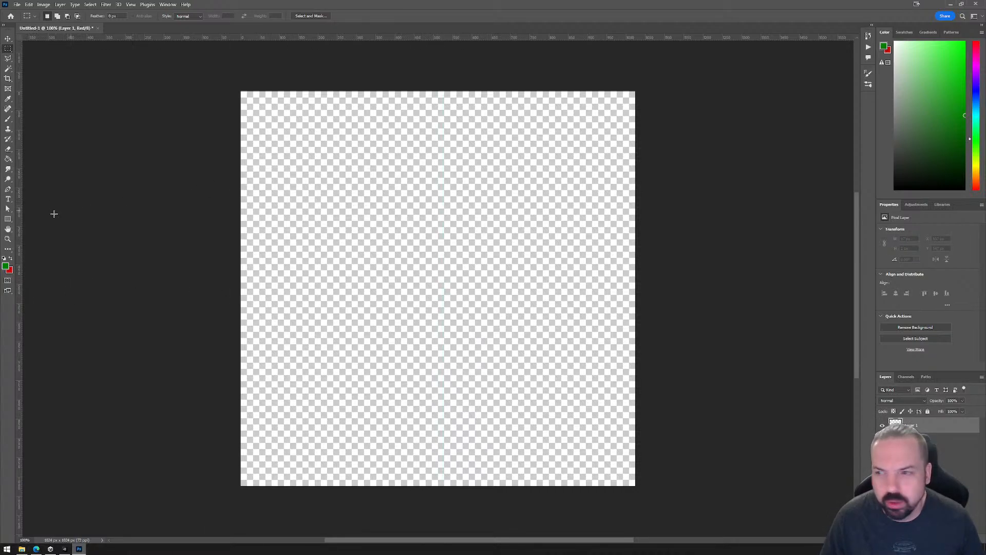
pyautogui.moveTo(19, 262); pyautogui.dragTo(438, 264)
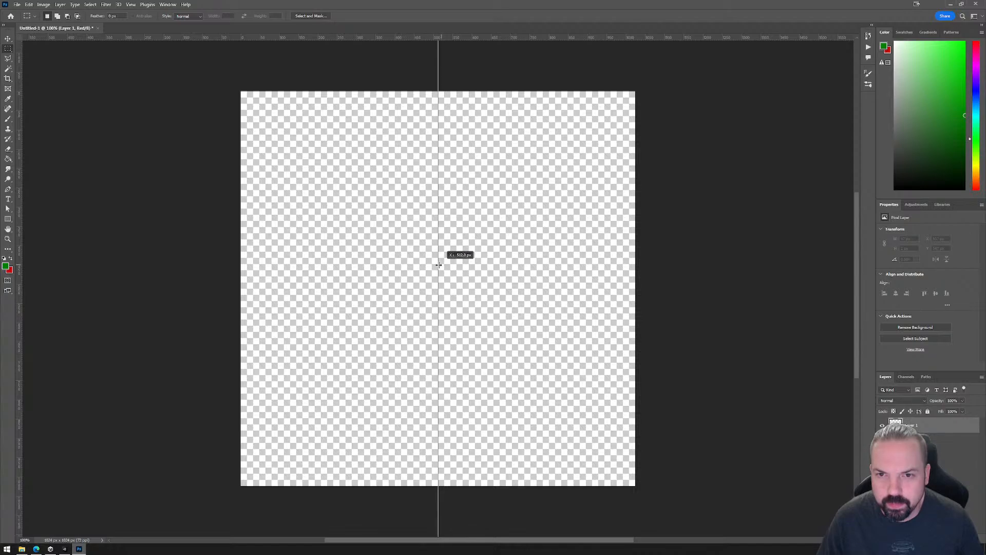
pyautogui.moveTo(400, 40); pyautogui.dragTo(402, 288)
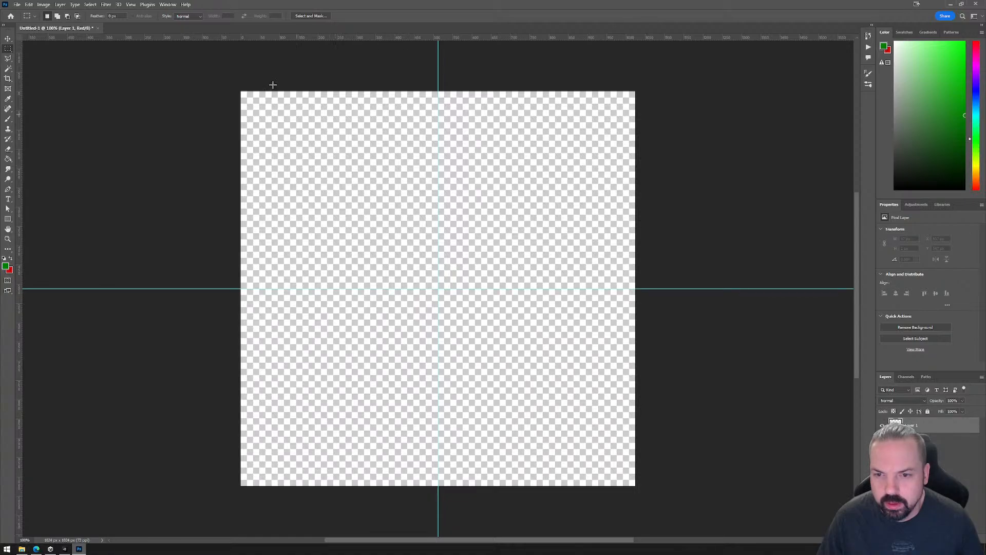
pyautogui.moveTo(227, 89); pyautogui.dragTo(438, 289)
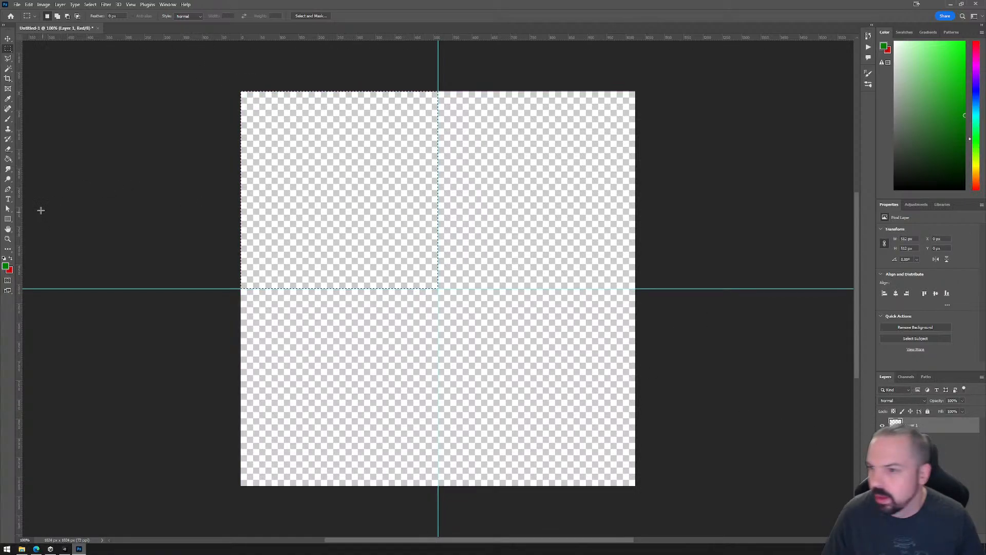
pyautogui.click(6, 266)
pyautogui.write('800000')
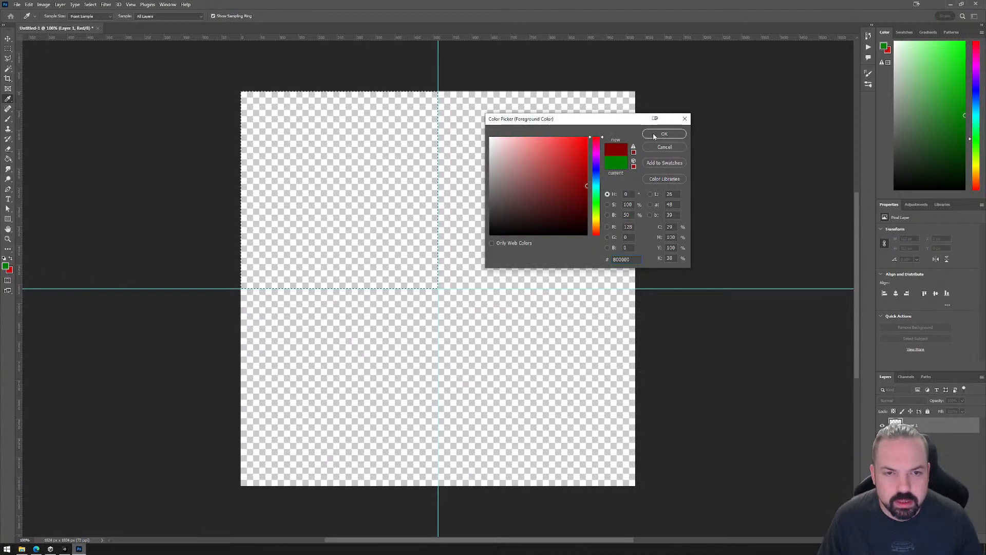
pyautogui.click(663, 147)
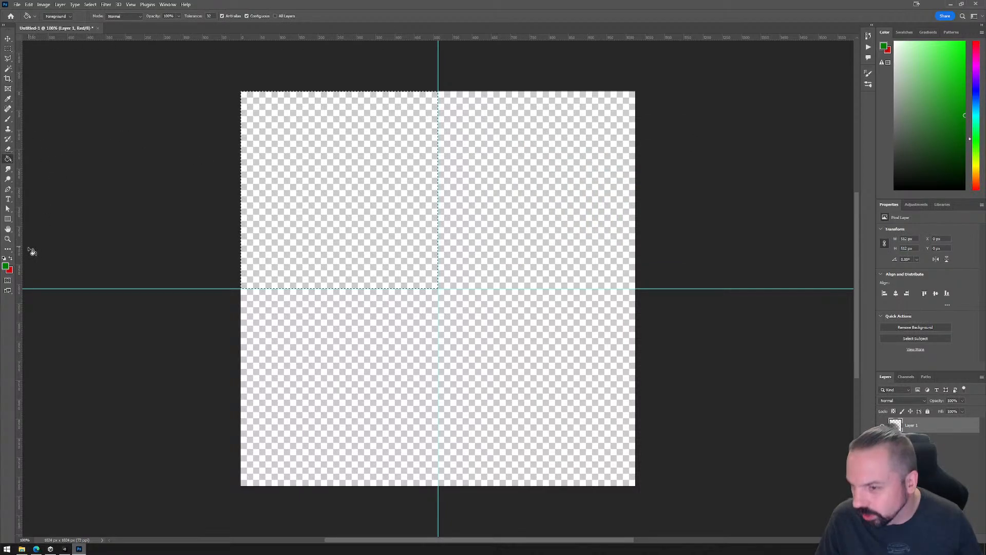
pyautogui.click(8, 50)
pyautogui.moveTo(123, 115); pyautogui.dragTo(126, 118)
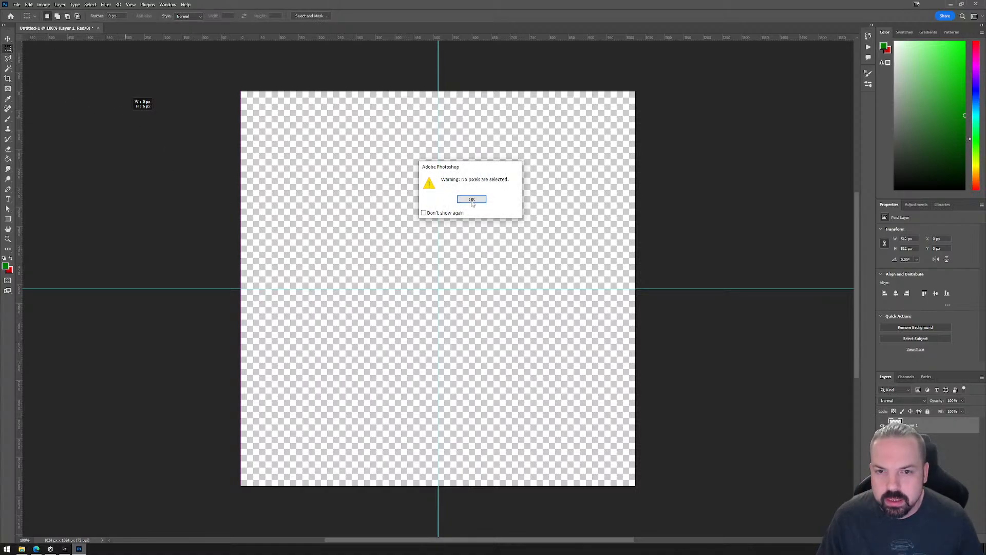
pyautogui.click(472, 200)
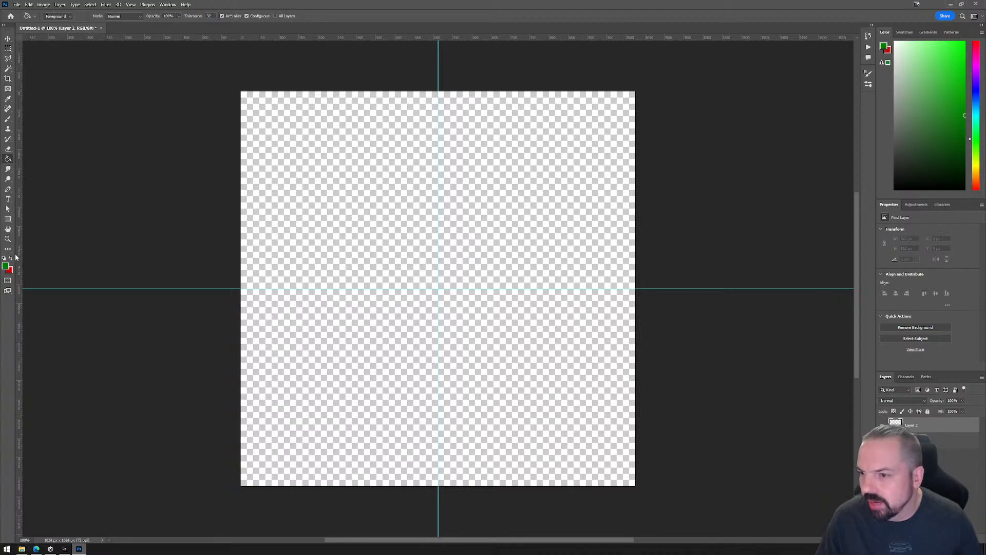
# Set the foreground color to black (000000) and fill the new empty layer with it.
pyautogui.click(5, 266)
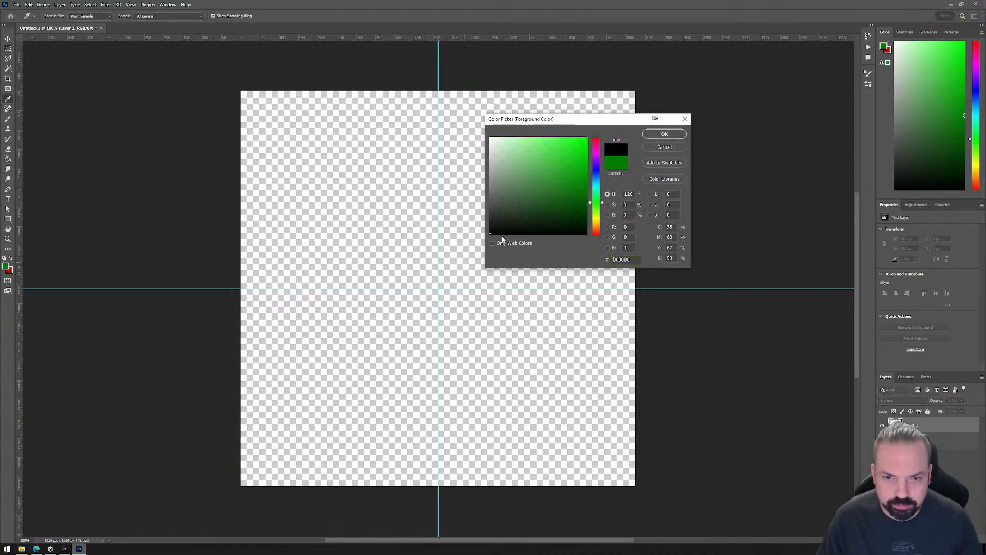
pyautogui.click(664, 133)
pyautogui.click(431, 237)
# Select the canvas's upper-left quadrant along the guides and fill it with white (ffffff).
pyautogui.click(7, 48)
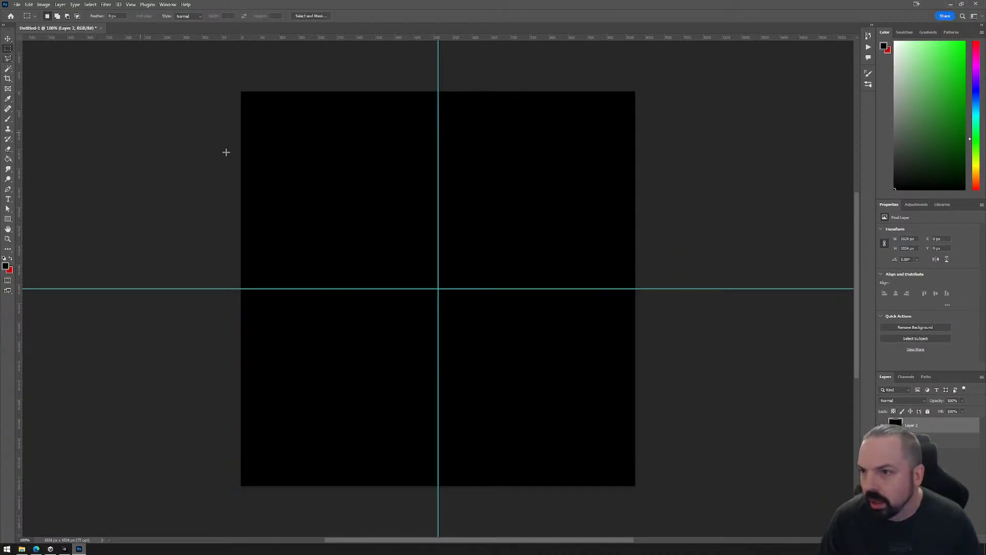
pyautogui.moveTo(240, 91); pyautogui.dragTo(440, 290)
pyautogui.hotkey('ctrl', 'd')
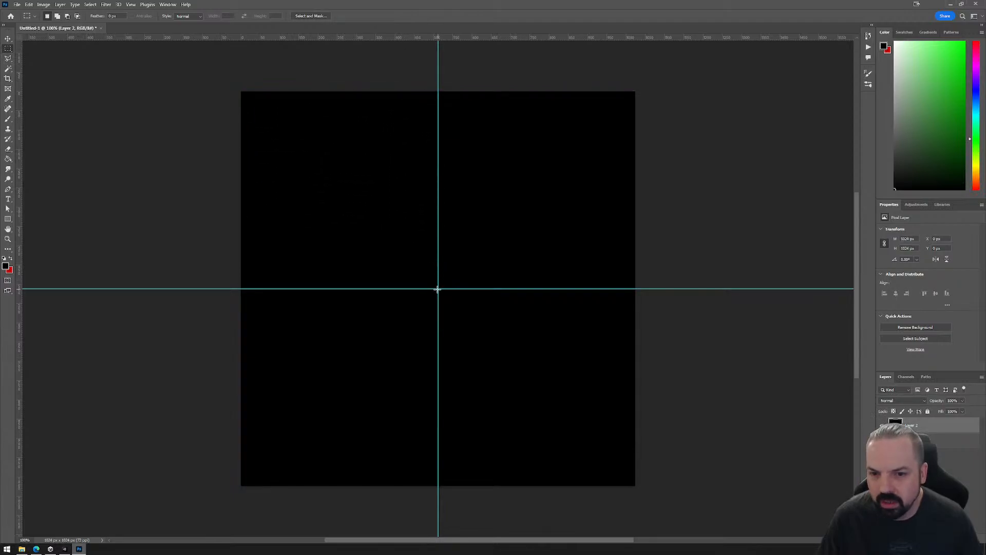
pyautogui.moveTo(241, 92); pyautogui.dragTo(438, 289)
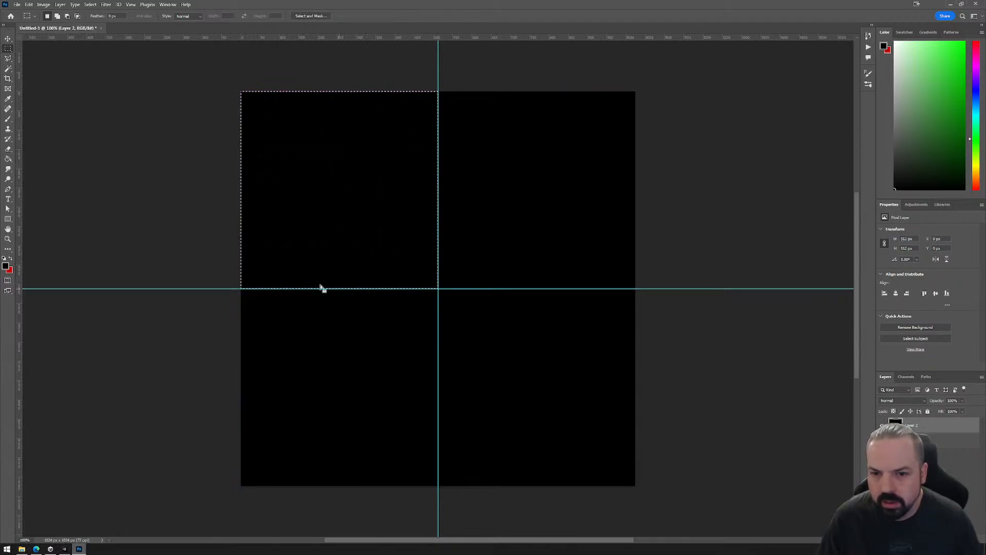
pyautogui.click(8, 99)
pyautogui.click(5, 265)
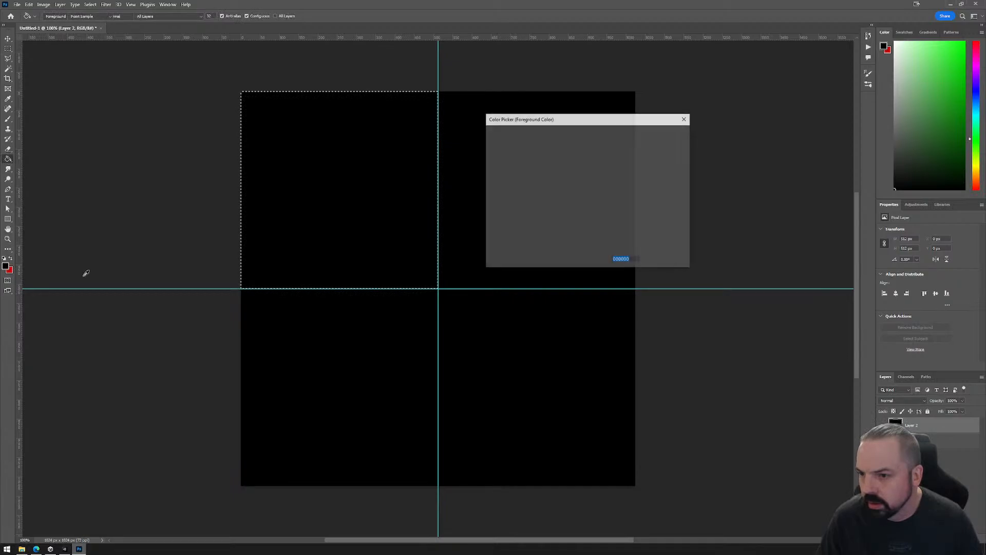
pyautogui.write('ffffff')
pyautogui.click(665, 133)
pyautogui.press('g')
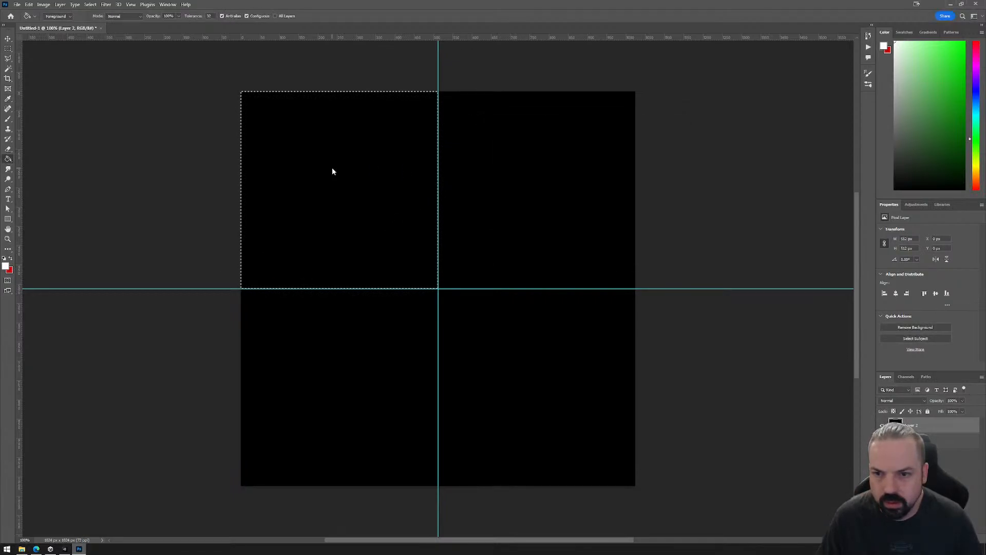
pyautogui.click(332, 169)
# Clear the selection, select the upper-right quadrant along the guides and fill it with light grey.
pyautogui.click(7, 42)
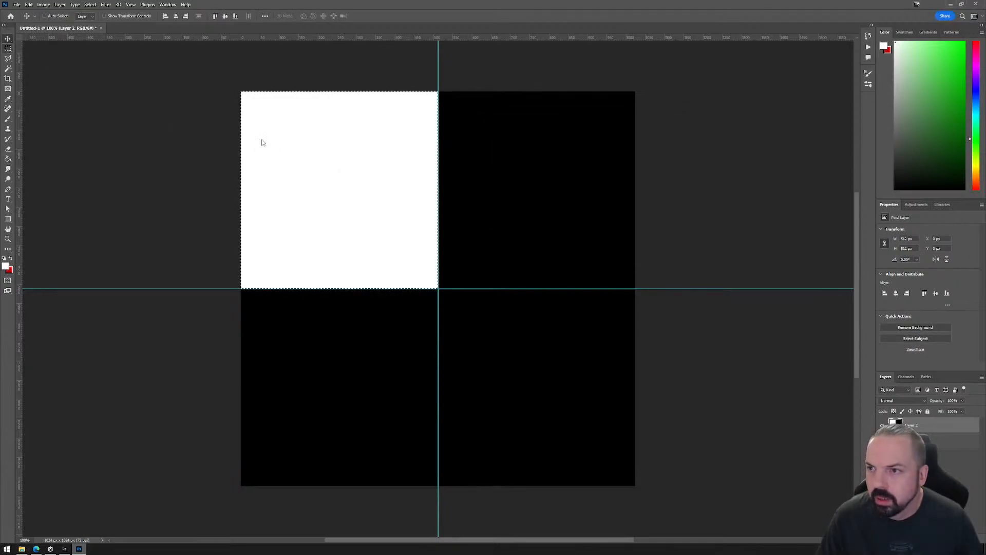
pyautogui.click(9, 49)
pyautogui.hotkey('ctrl', 'd')
pyautogui.moveTo(761, 98); pyautogui.dragTo(759, 97)
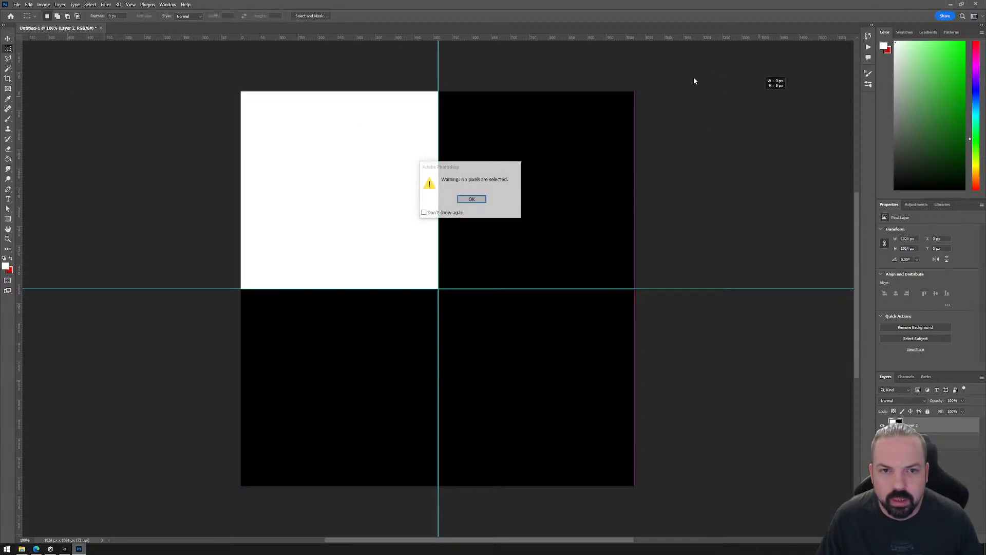
pyautogui.click(472, 199)
pyautogui.moveTo(635, 92); pyautogui.dragTo(439, 289)
pyautogui.click(6, 266)
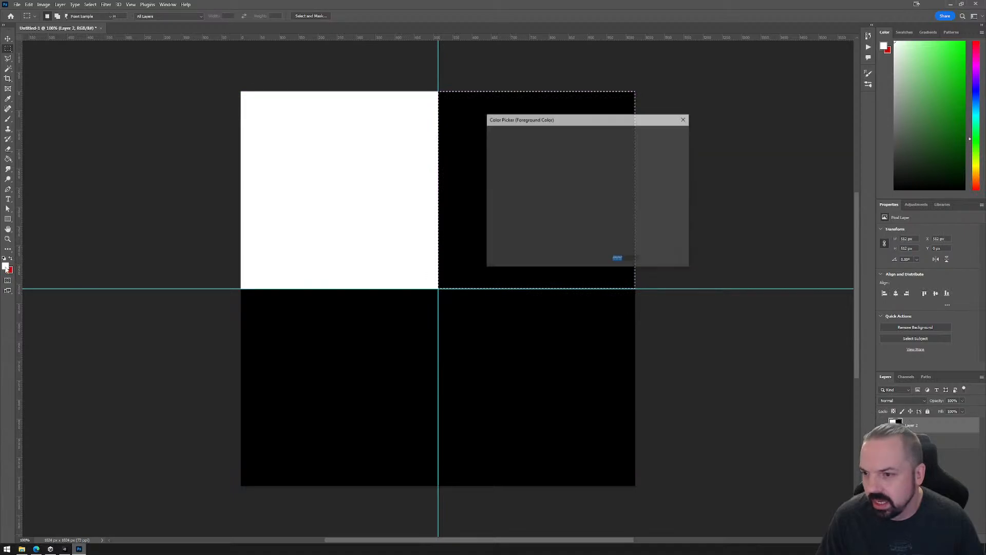
pyautogui.moveTo(502, 174); pyautogui.dragTo(478, 170)
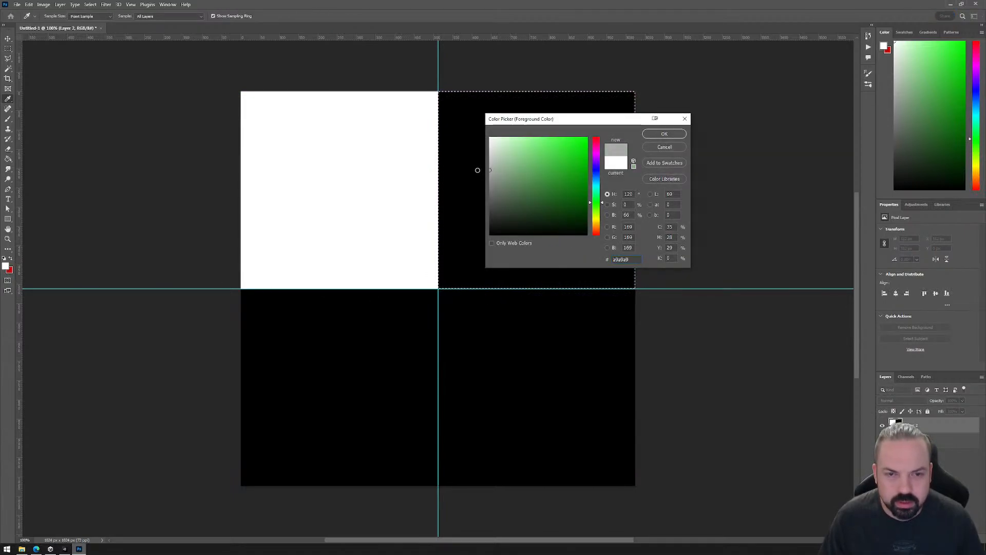
pyautogui.click(664, 134)
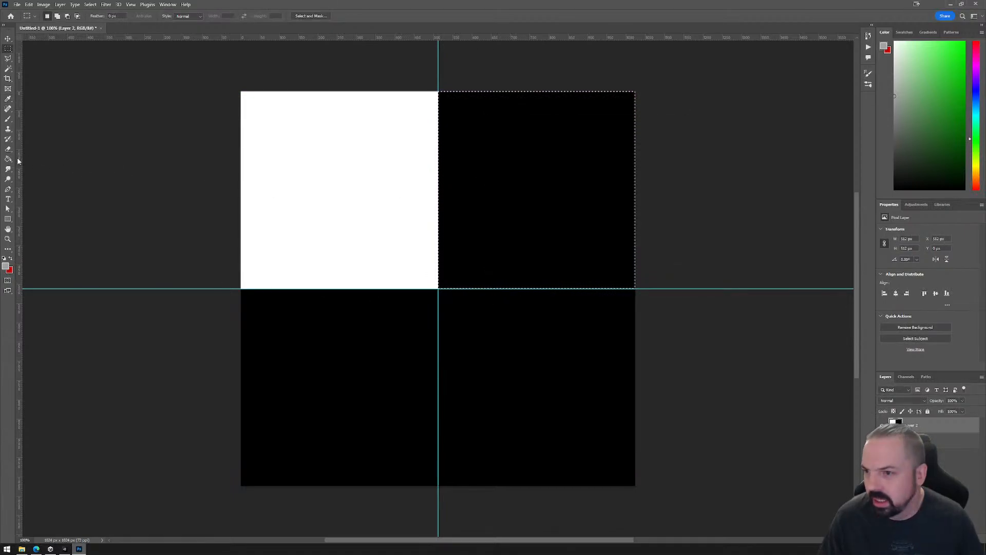
pyautogui.press('g')
pyautogui.click(470, 209)
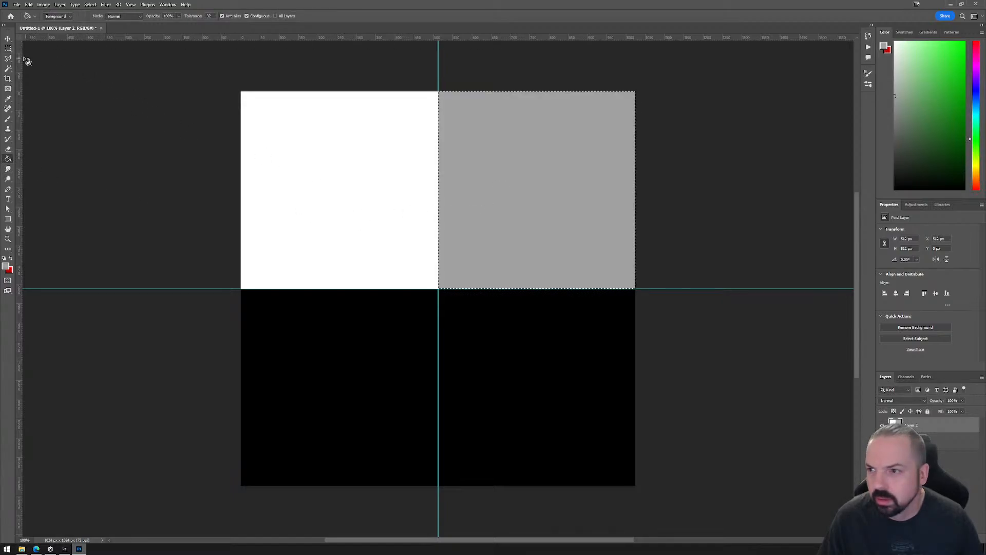
# Select the lower-right quadrant along the guides and fill it with dark grey (4d4d4d).
pyautogui.click(7, 48)
pyautogui.click(772, 341)
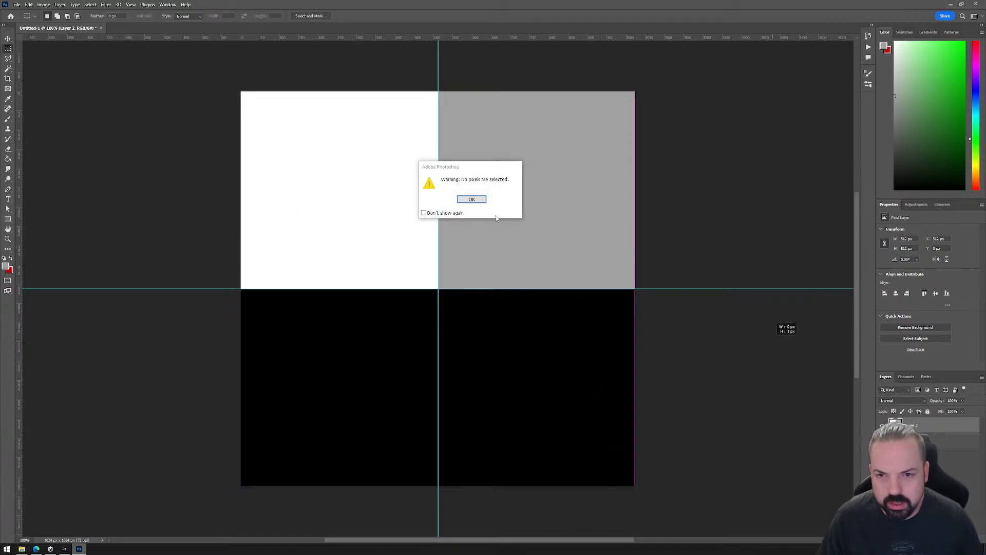
pyautogui.click(471, 198)
pyautogui.moveTo(633, 483); pyautogui.dragTo(438, 289)
pyautogui.click(7, 266)
pyautogui.moveTo(519, 209); pyautogui.dragTo(481, 206)
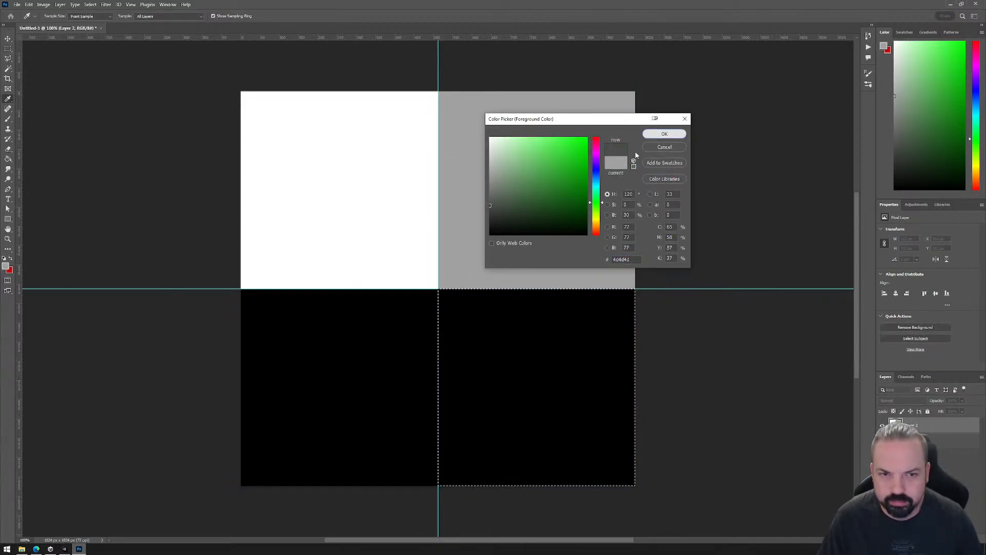
pyautogui.press('Return')
pyautogui.press('m')
pyautogui.click(11, 160)
pyautogui.click(502, 392)
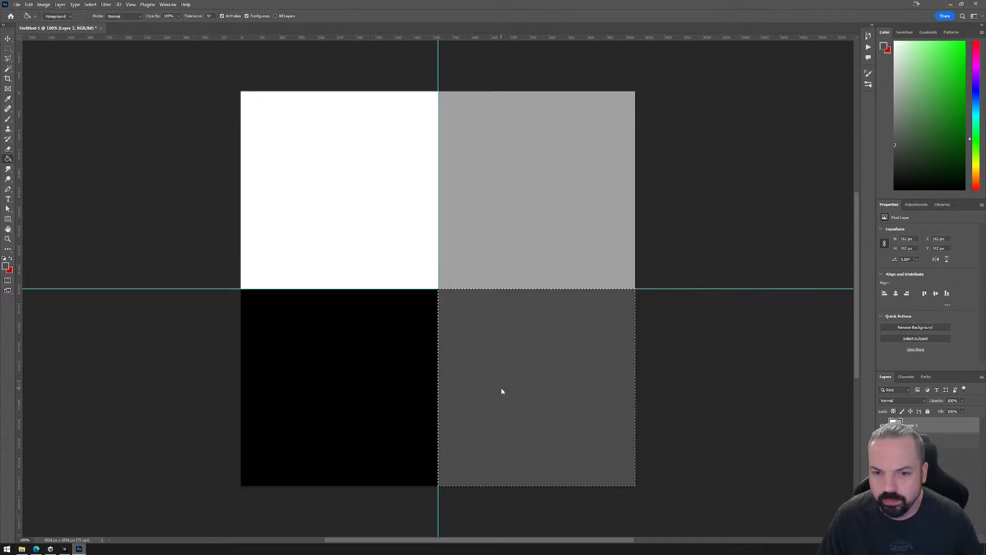
# Select the whole canvas and copy its four grayscale quadrants with Copy Merged.
pyautogui.click(8, 49)
pyautogui.hotkey('ctrl', 'a')
pyautogui.scroll(-5, 680, 288)
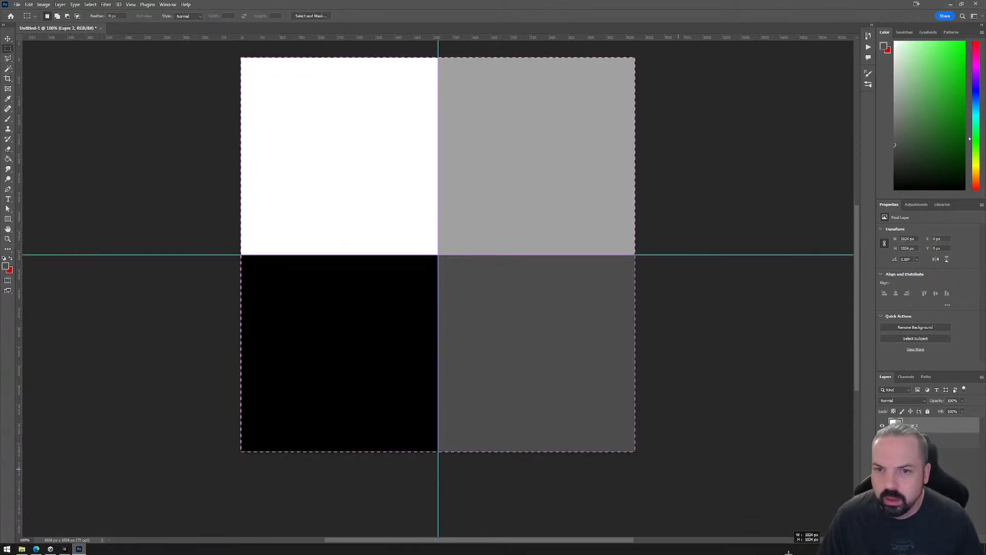
pyautogui.scroll(5, 733, 287)
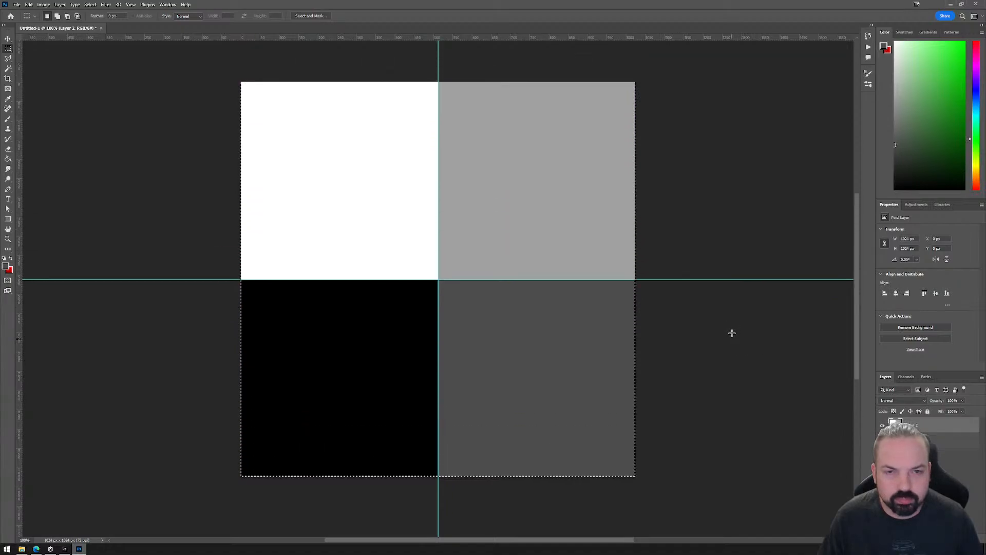
pyautogui.click(6, 40)
pyautogui.click(32, 5)
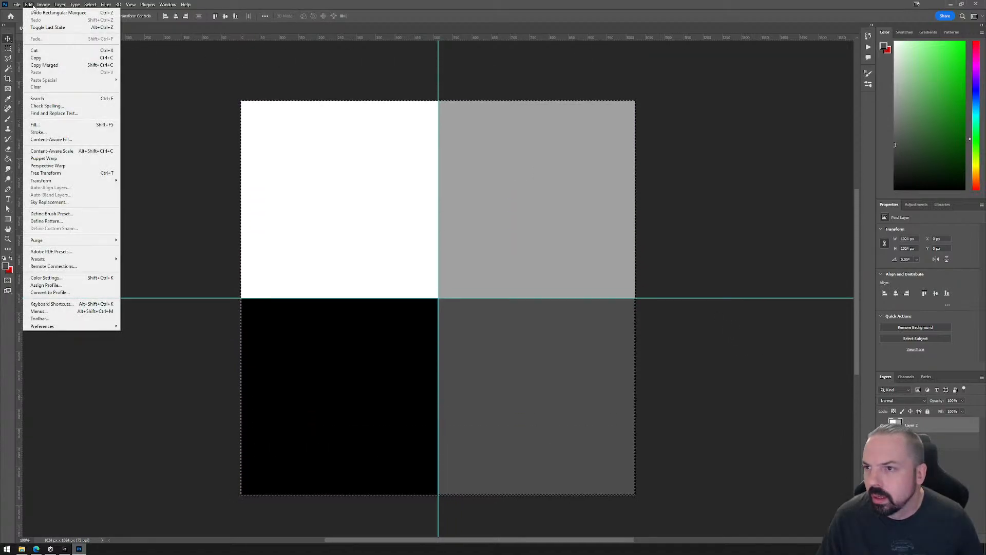
pyautogui.click(42, 66)
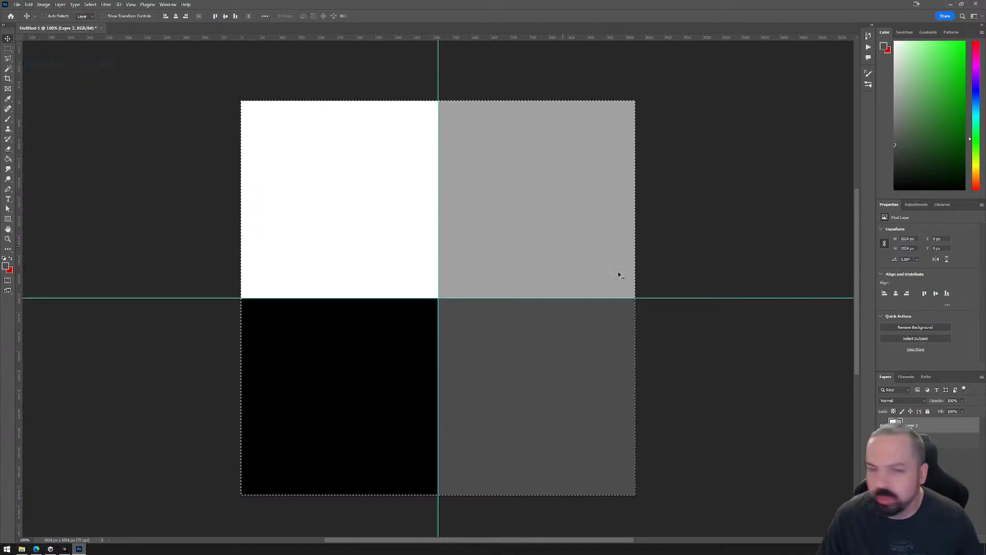
# Paste the copied grayscale quadrants into the Red channel.
pyautogui.click(907, 376)
pyautogui.click(909, 406)
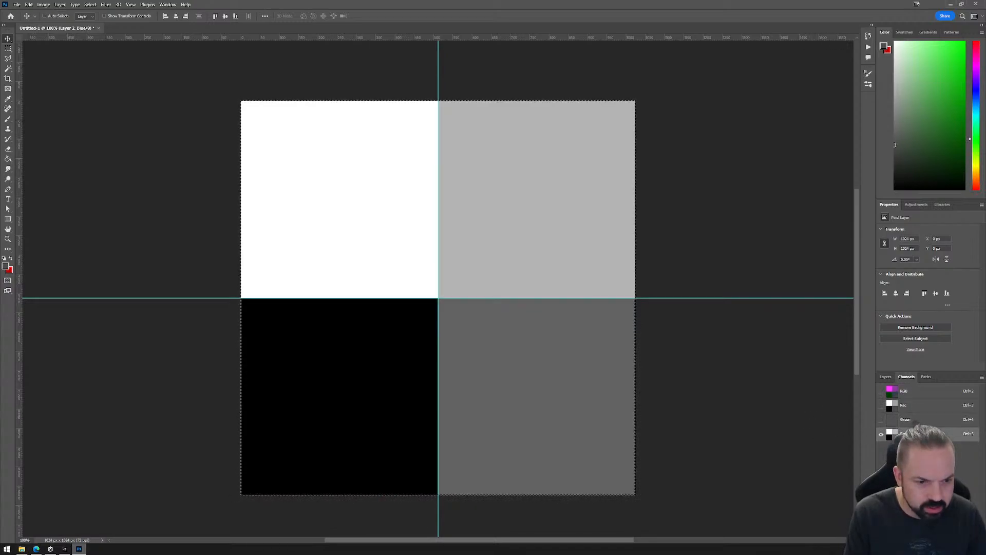
# Set the foreground color to black (000000), fill the Green and Blue channels with it, and return to the RGB composite.
pyautogui.click(7, 266)
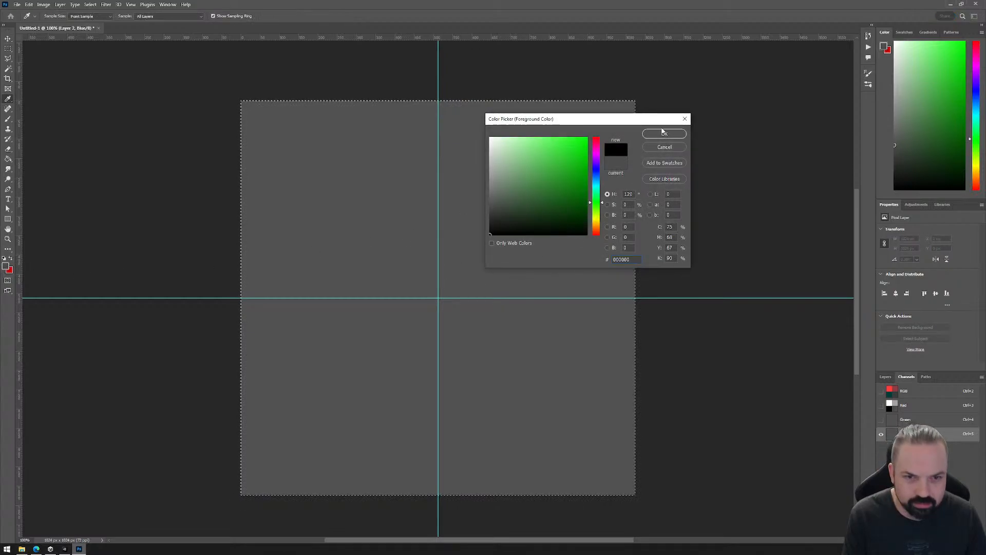
pyautogui.click(664, 134)
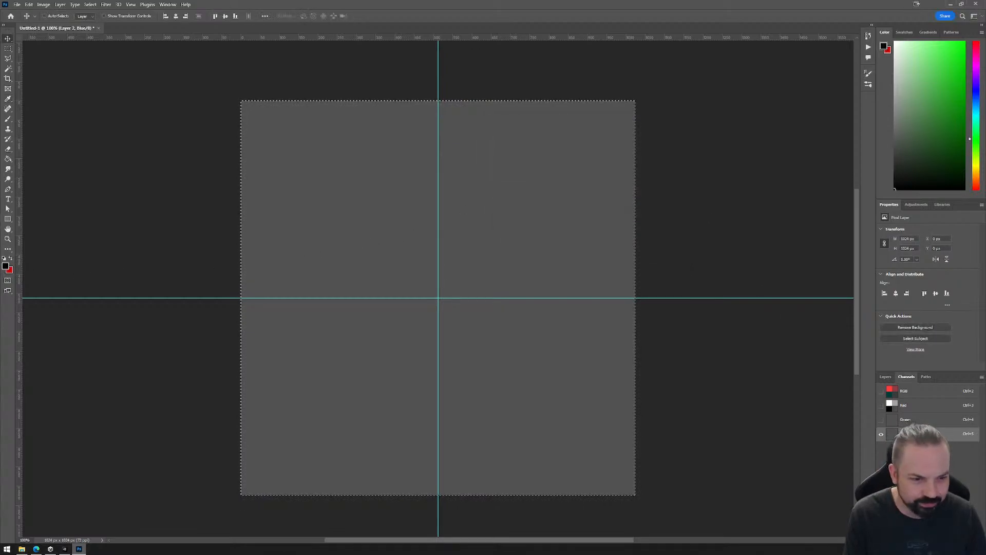
pyautogui.click(893, 420)
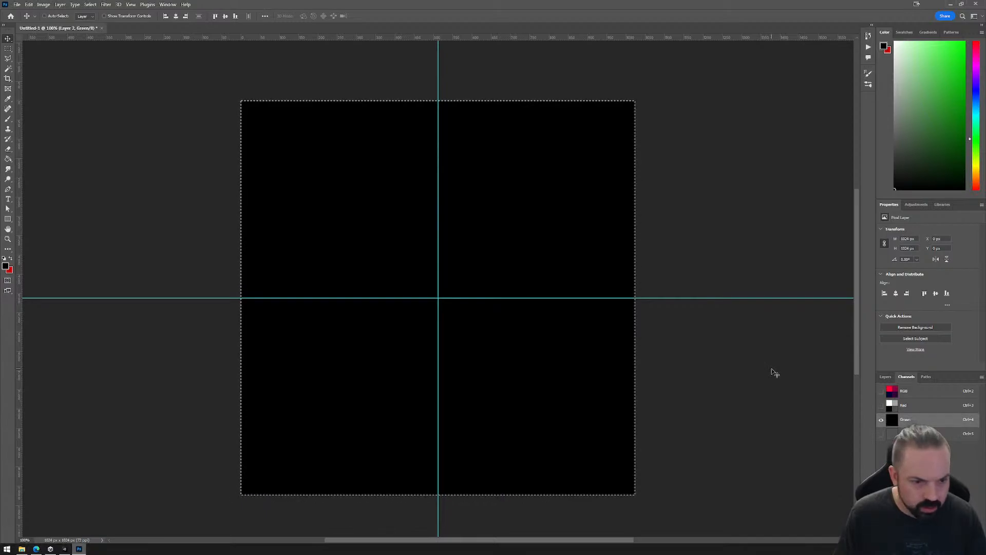
pyautogui.click(891, 434)
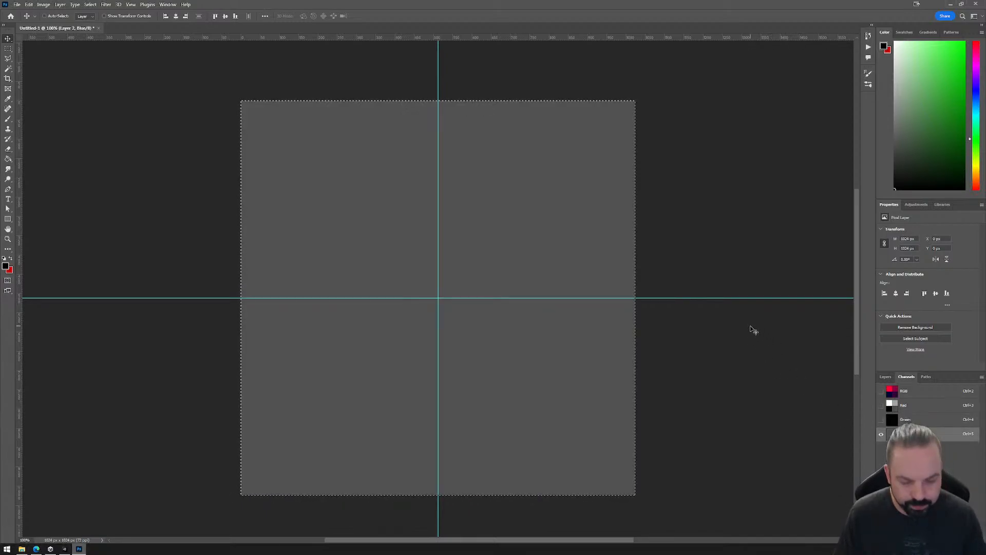
pyautogui.click(907, 395)
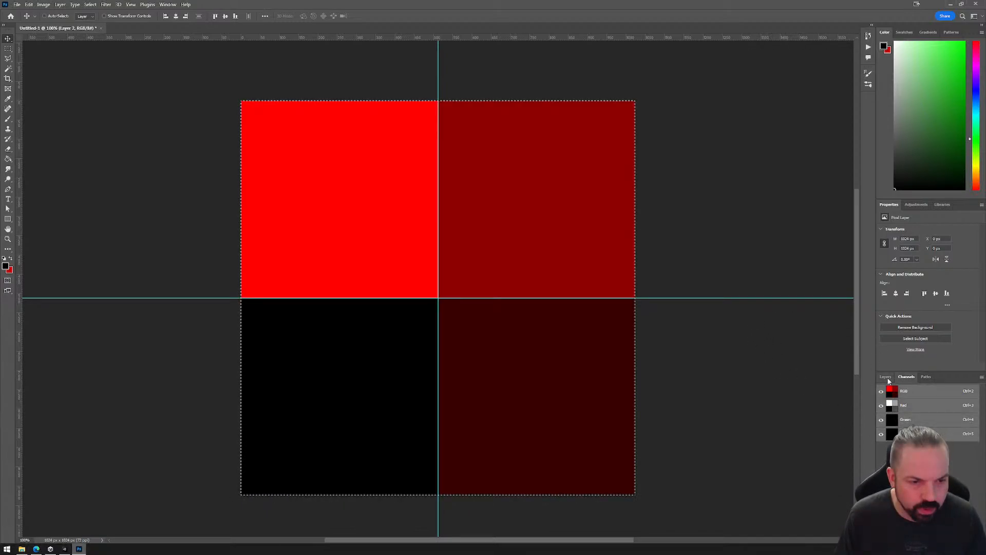
# Create a new channel named Alpha with its color indicating selected areas.
pyautogui.click(885, 377)
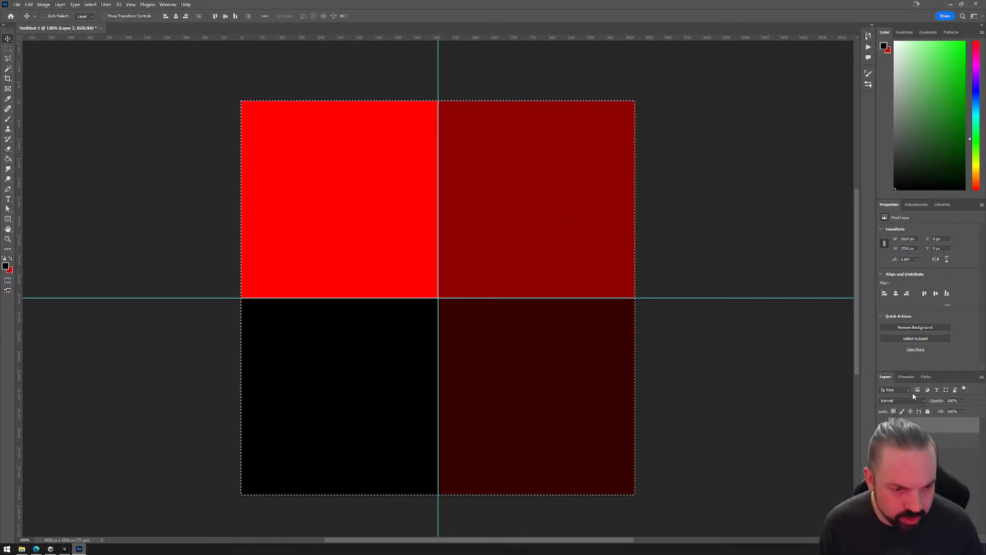
pyautogui.click(908, 378)
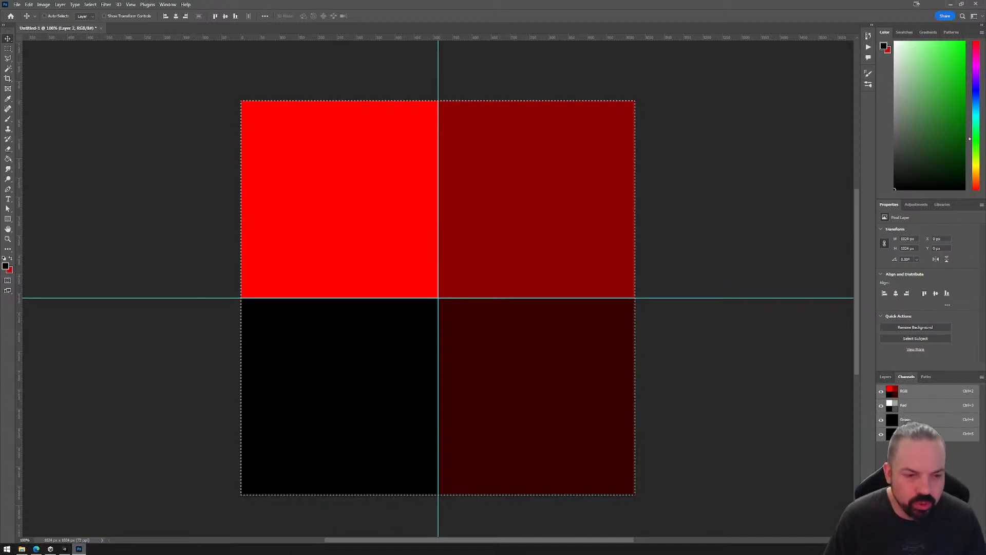
pyautogui.click(886, 377)
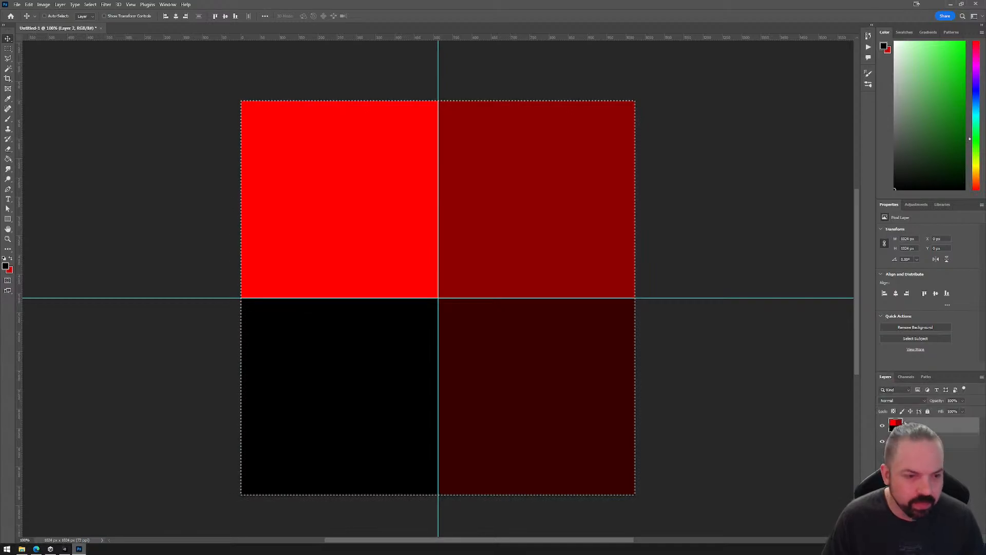
pyautogui.click(908, 378)
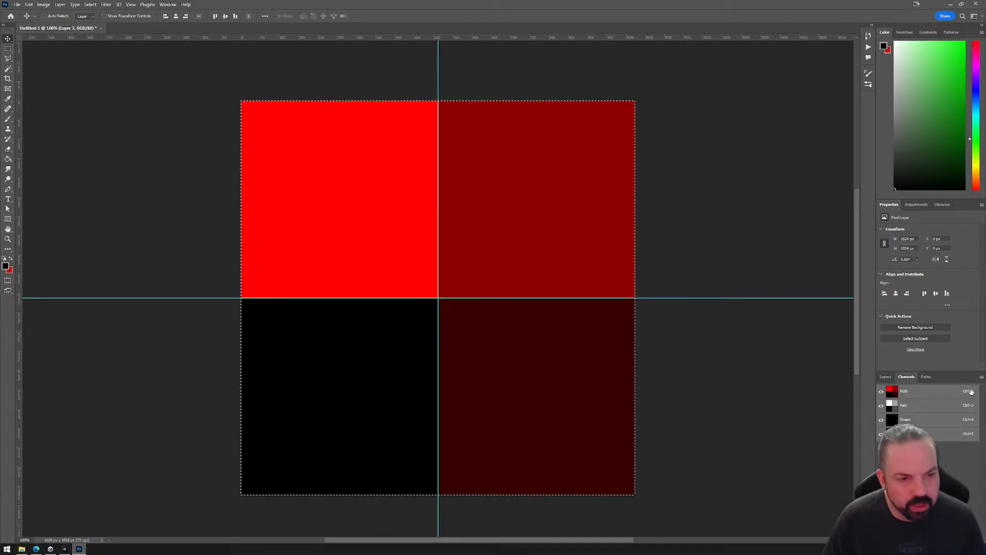
pyautogui.click(981, 377)
pyautogui.click(948, 385)
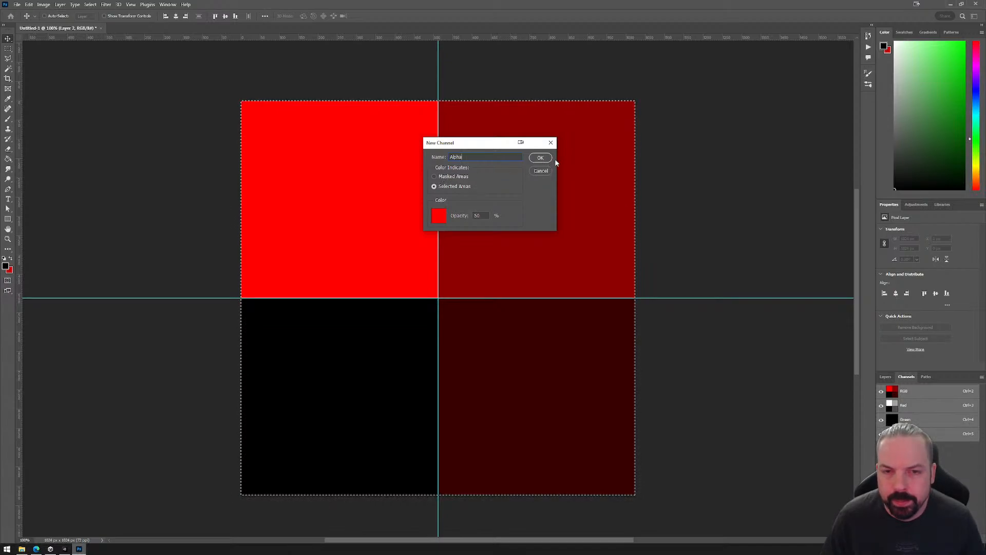
pyautogui.click(551, 160)
pyautogui.click(671, 341)
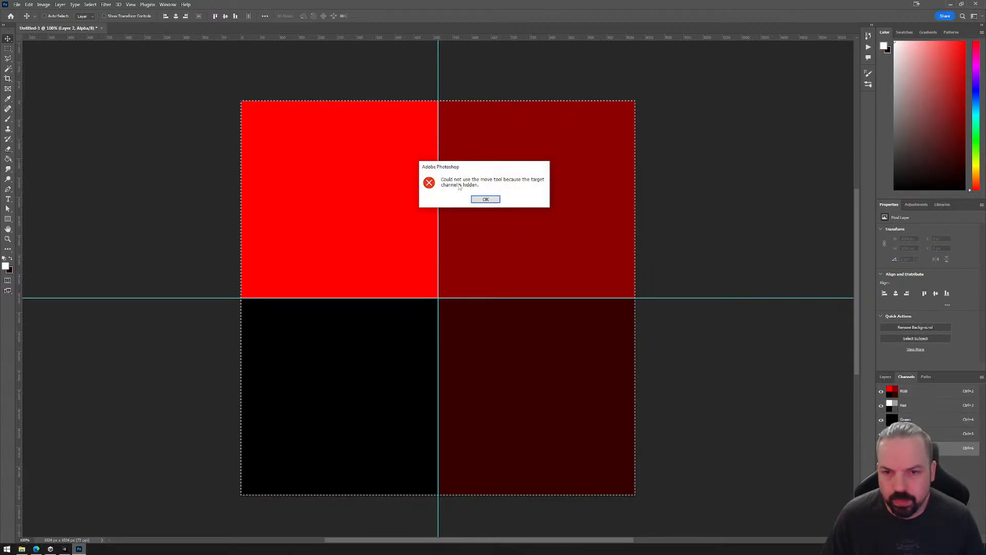
pyautogui.click(485, 199)
# Show only the Alpha channel, hiding the Red, Green and Blue channels, and make Alpha the active channel.
pyautogui.press('m')
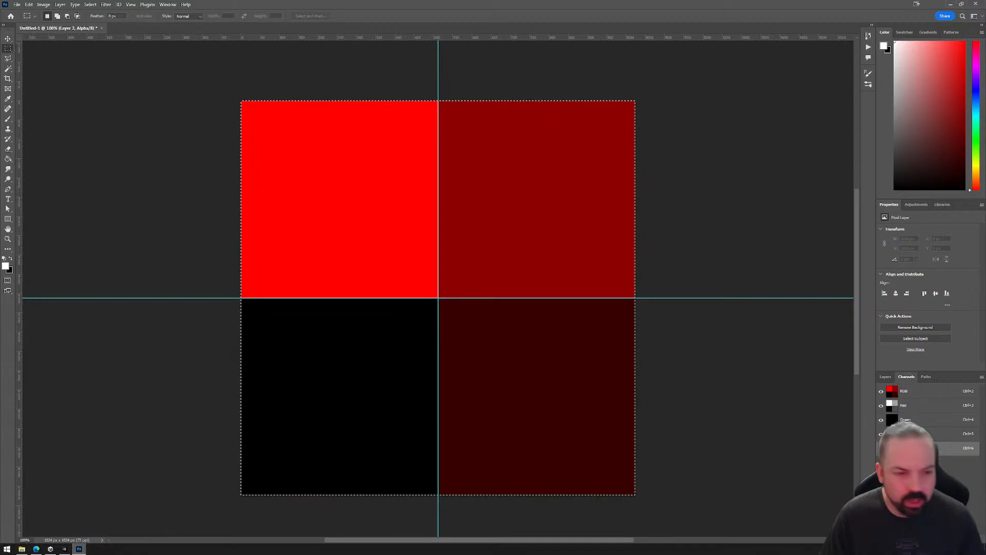
pyautogui.click(881, 448)
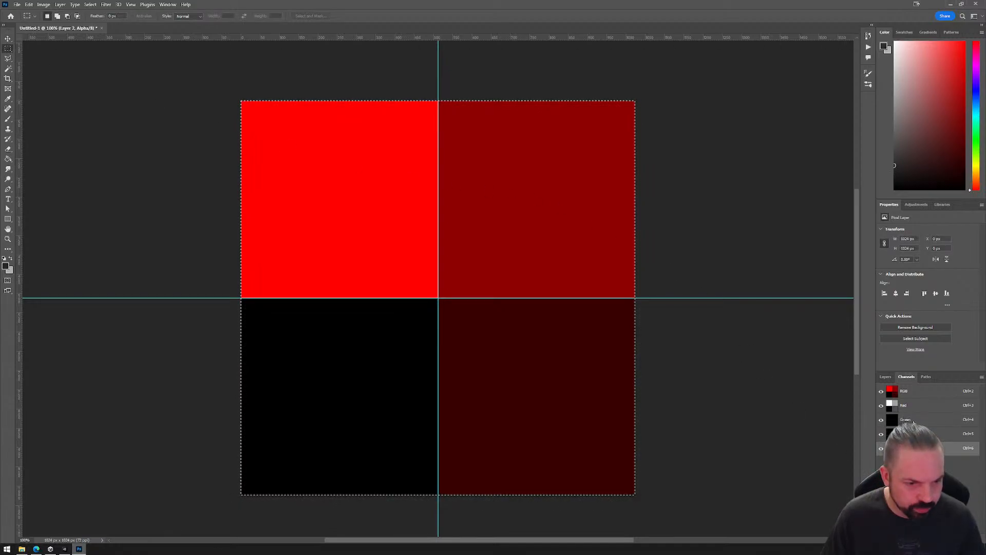
pyautogui.click(909, 406)
pyautogui.click(881, 406)
pyautogui.click(881, 420)
pyautogui.click(881, 435)
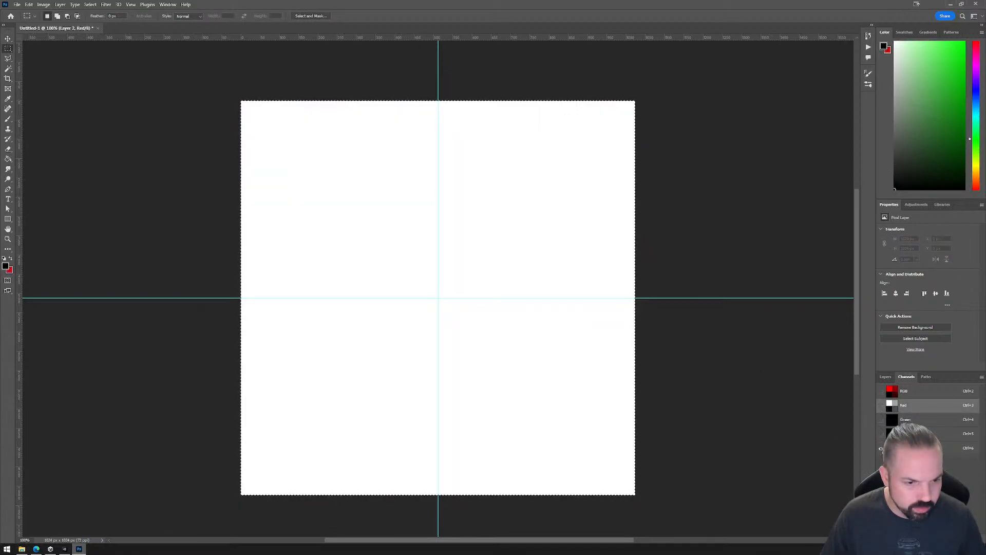
pyautogui.click(908, 448)
# Select the lower half of the Alpha channel along the horizontal guide, fill it with black, and clear the selection.
pyautogui.moveTo(648, 90); pyautogui.dragTo(438, 509)
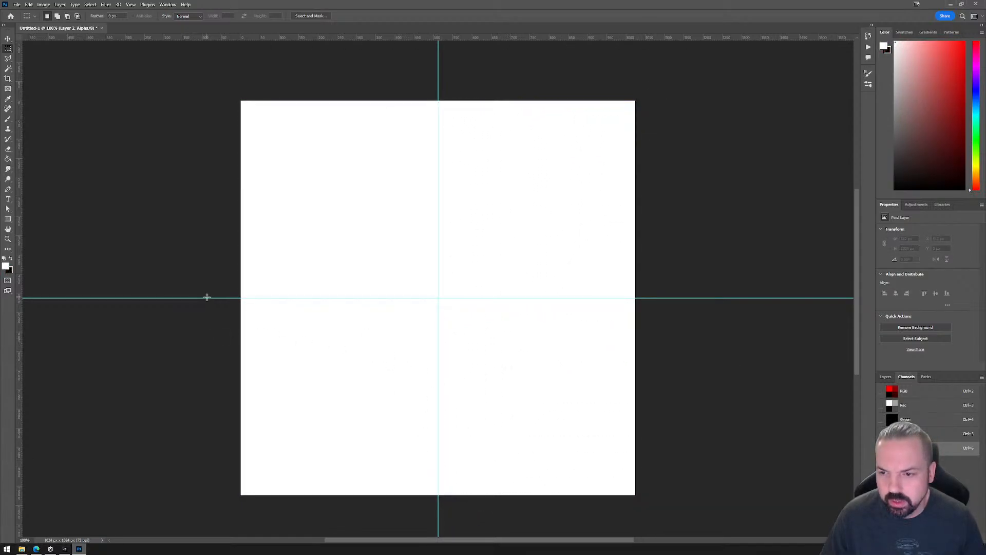
pyautogui.moveTo(207, 297); pyautogui.dragTo(851, 443)
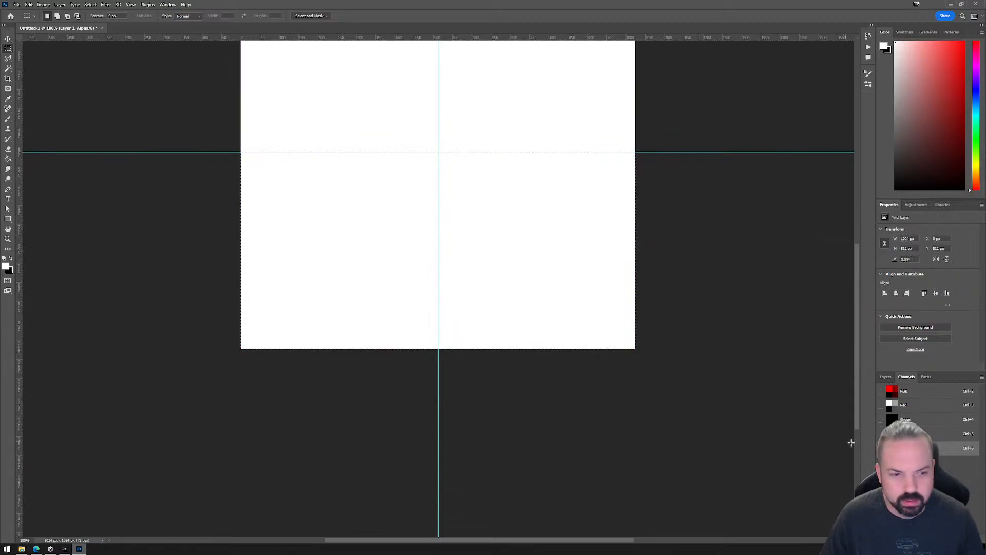
pyautogui.press('g')
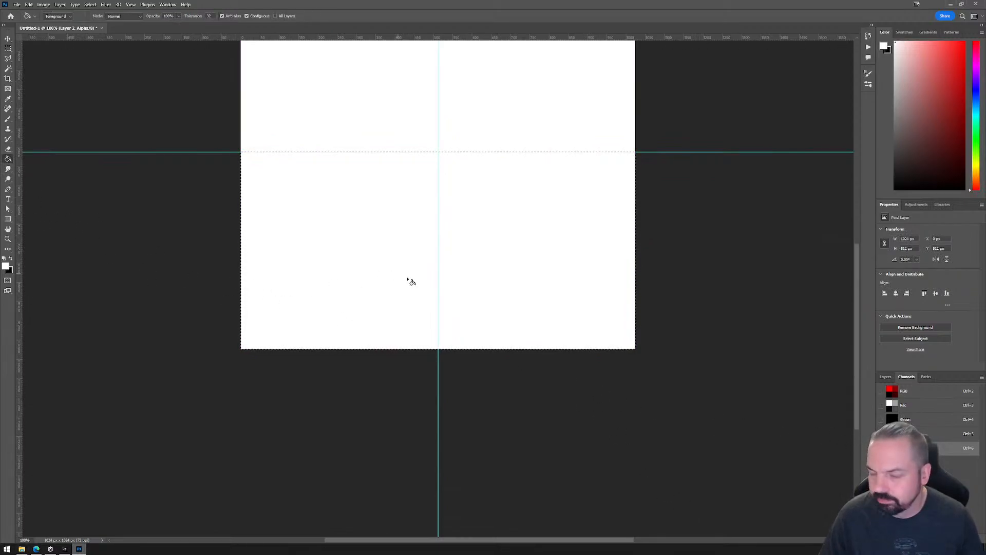
pyautogui.hotkey('ctrl', 'BackSpace')
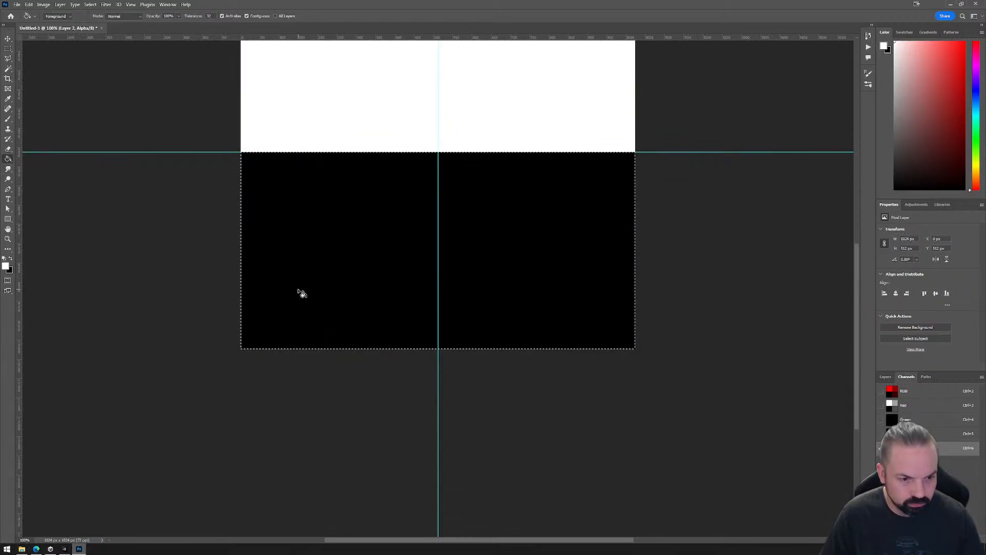
pyautogui.press('m')
pyautogui.hotkey('ctrl', 'd')
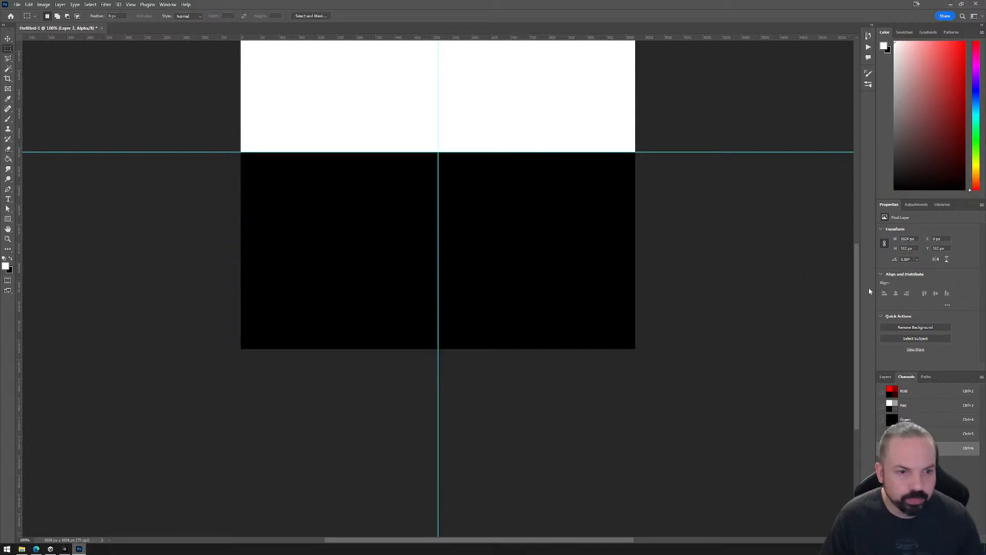
# Return from the Alpha channel to the RGB composite with the Move tool active.
pyautogui.moveTo(856, 283); pyautogui.dragTo(850, 215)
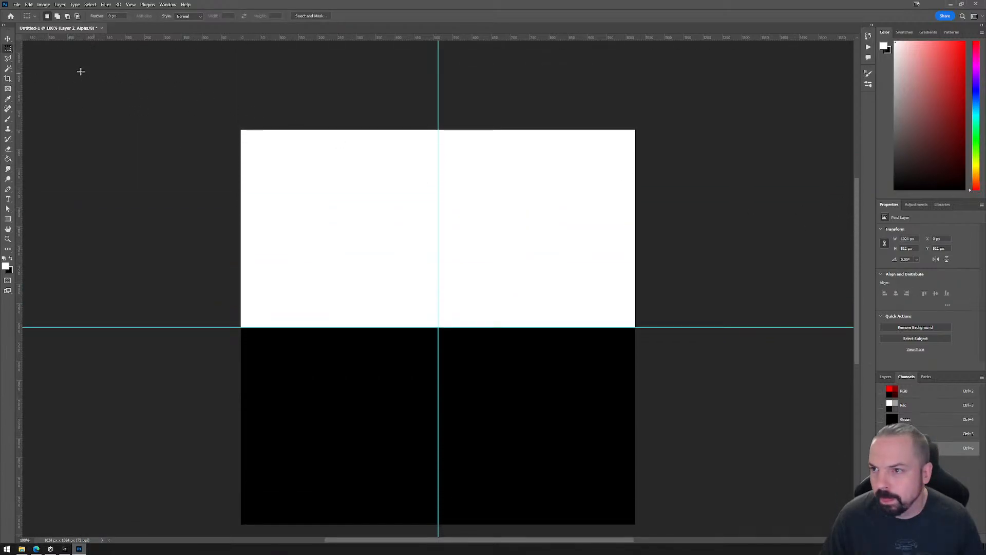
pyautogui.click(9, 40)
pyautogui.click(909, 393)
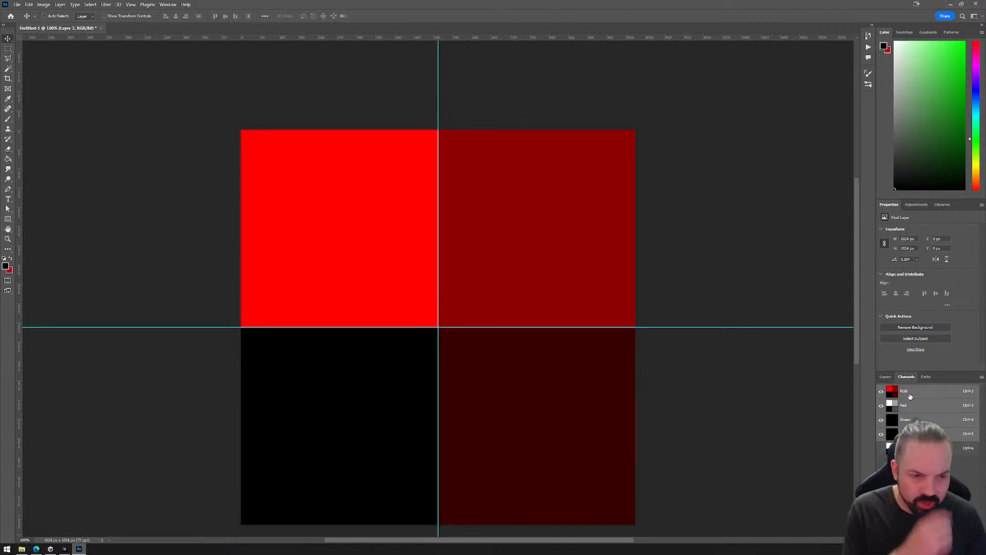
# Switch to Unity to look at the Basic material's metallic and smoothness settings, and return to Photoshop.
pyautogui.click(61, 549)
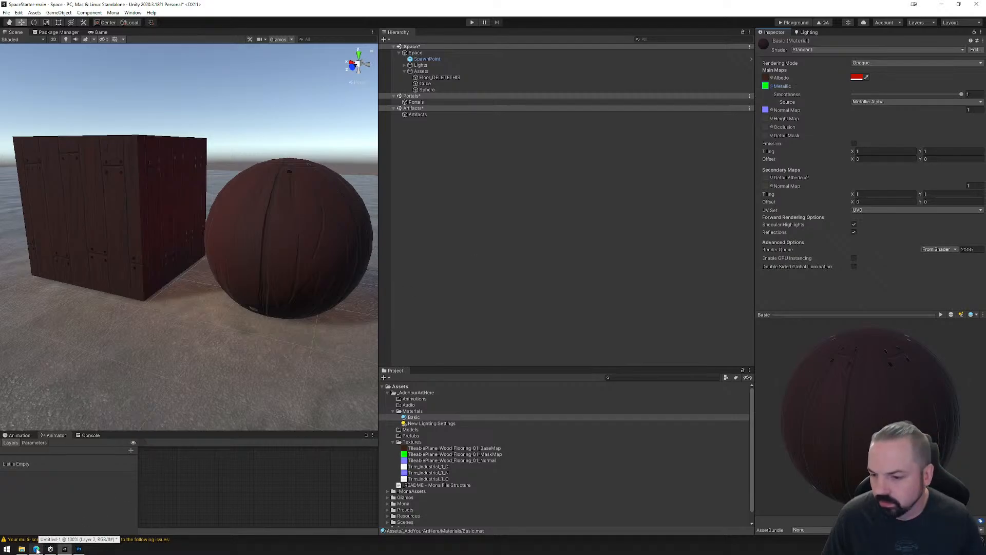
pyautogui.hotkey('alt', 'Tab')
pyautogui.hotkey('alt', 'Tab')
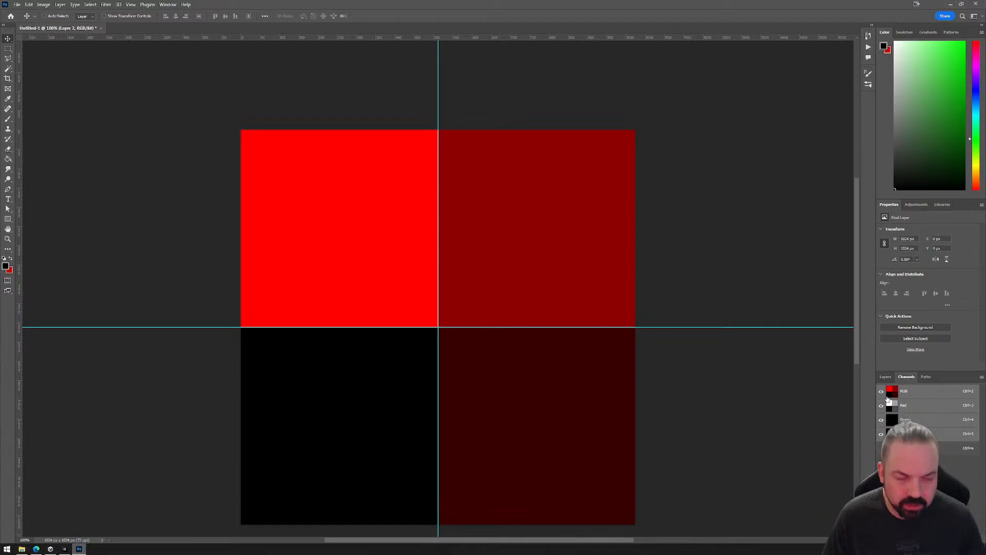
# Load the Alpha channel as a selection and add it to Layer 2 as a layer mask.
pyautogui.click(885, 377)
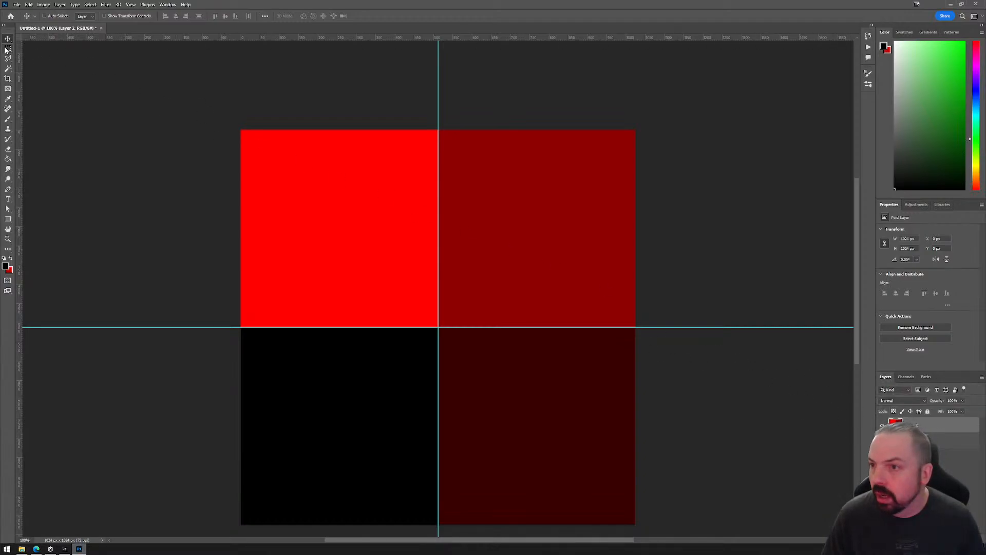
pyautogui.press('m')
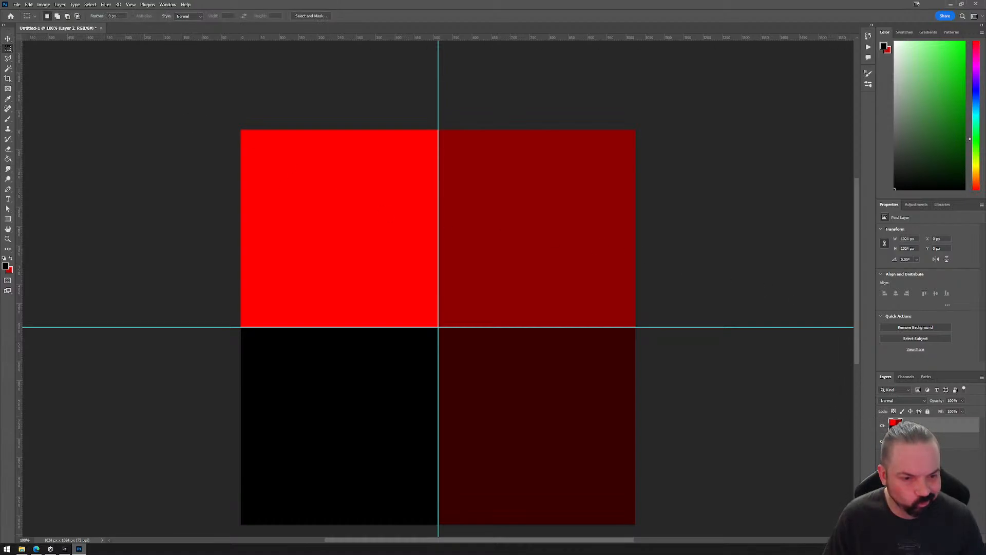
pyautogui.click(919, 441)
pyautogui.click(906, 377)
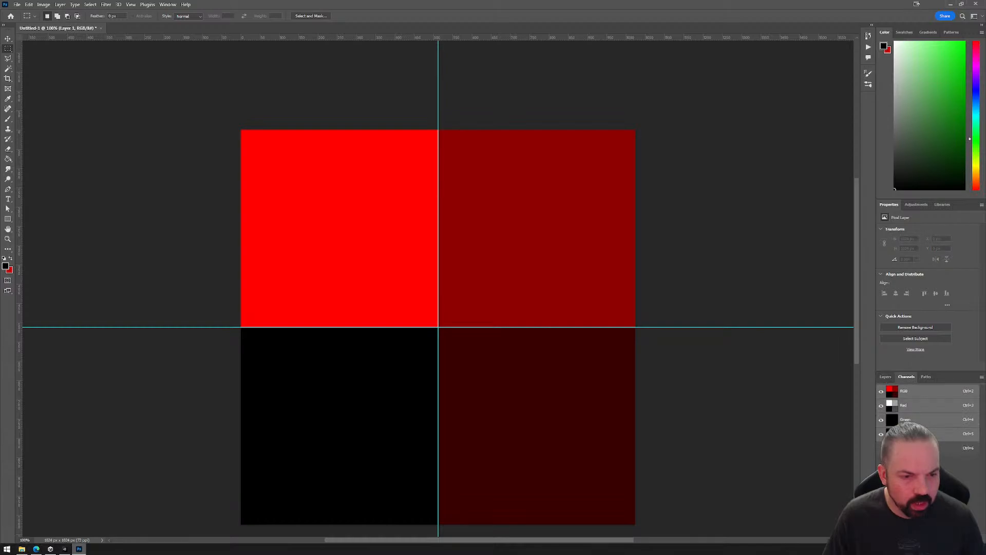
pyautogui.keyDown('ctrl'); pyautogui.click(892, 448); pyautogui.keyUp('ctrl')
pyautogui.click(885, 377)
pyautogui.click(919, 426)
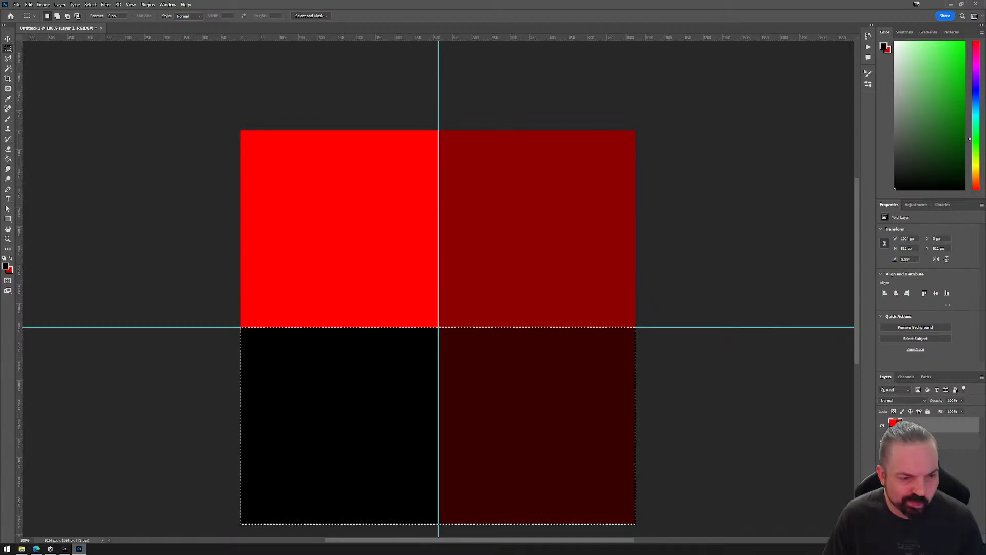
pyautogui.click(918, 539)
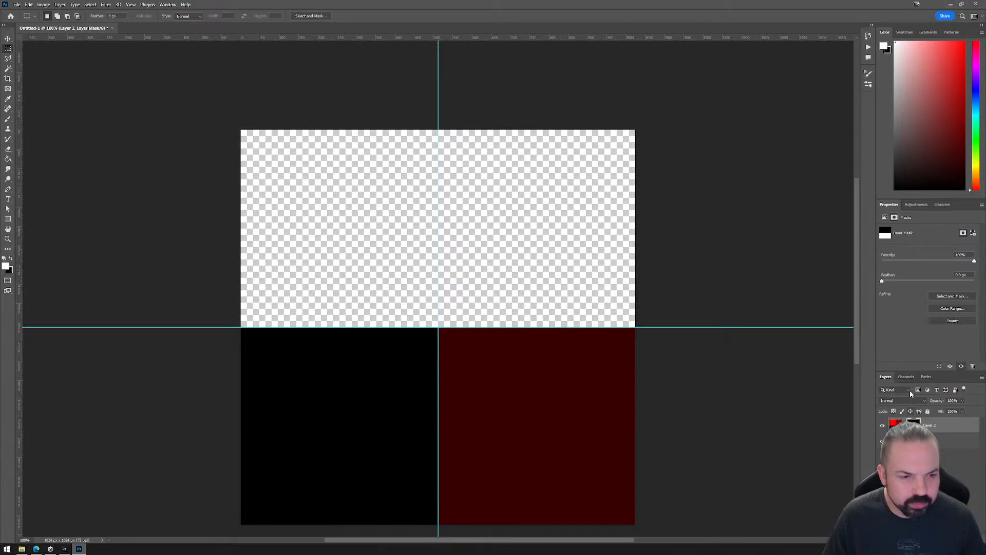
# Remove the layer mask from Layer 2, applying it to the layer's pixels.
pyautogui.click(907, 377)
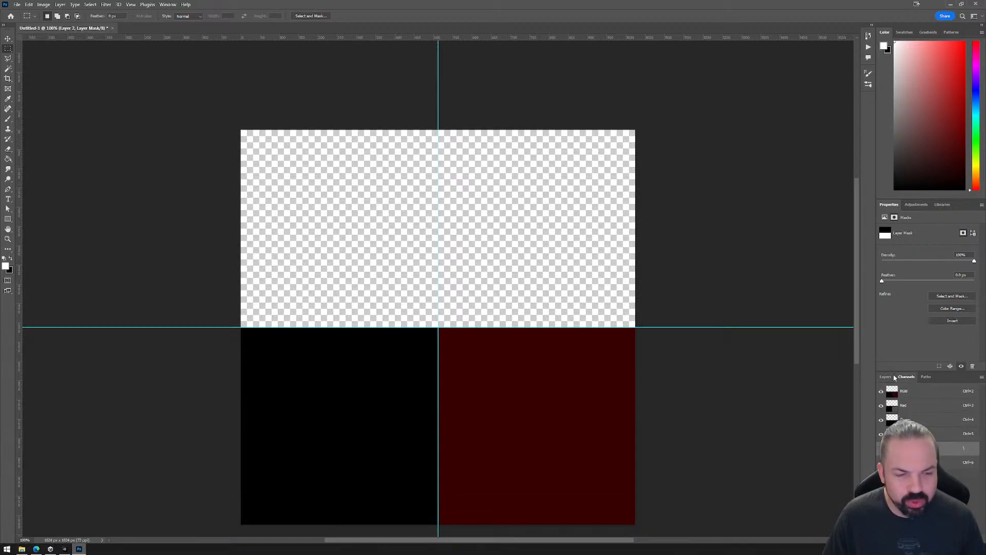
pyautogui.click(893, 377)
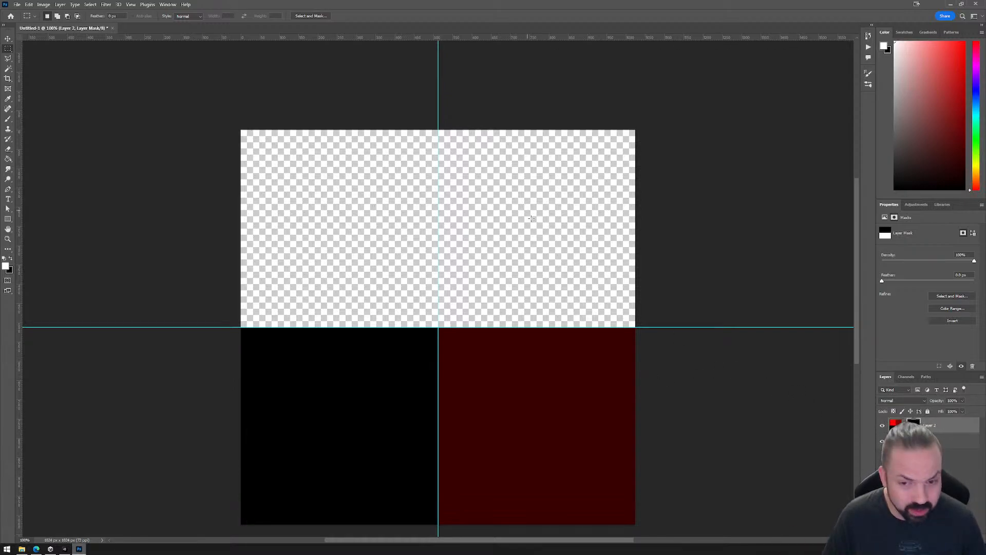
pyautogui.click(906, 377)
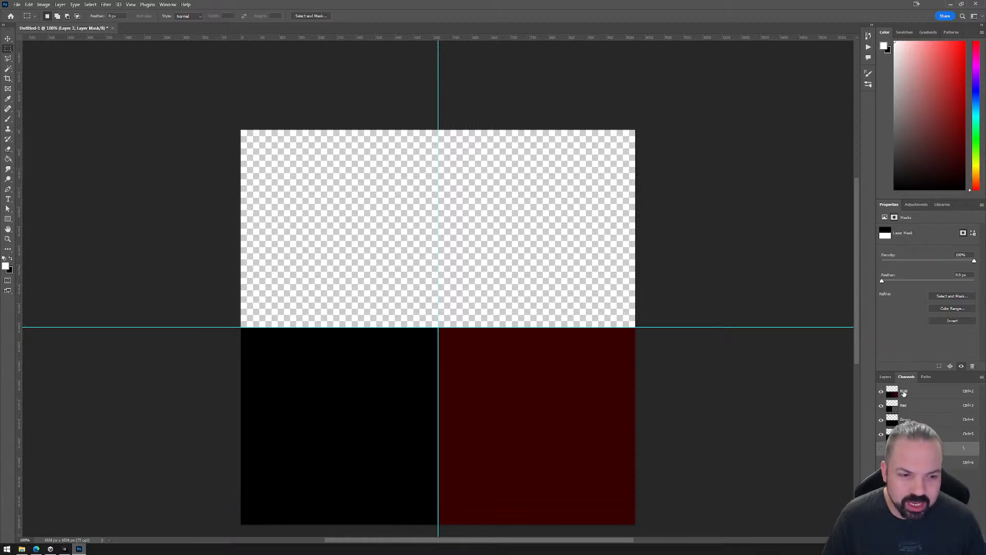
pyautogui.click(887, 377)
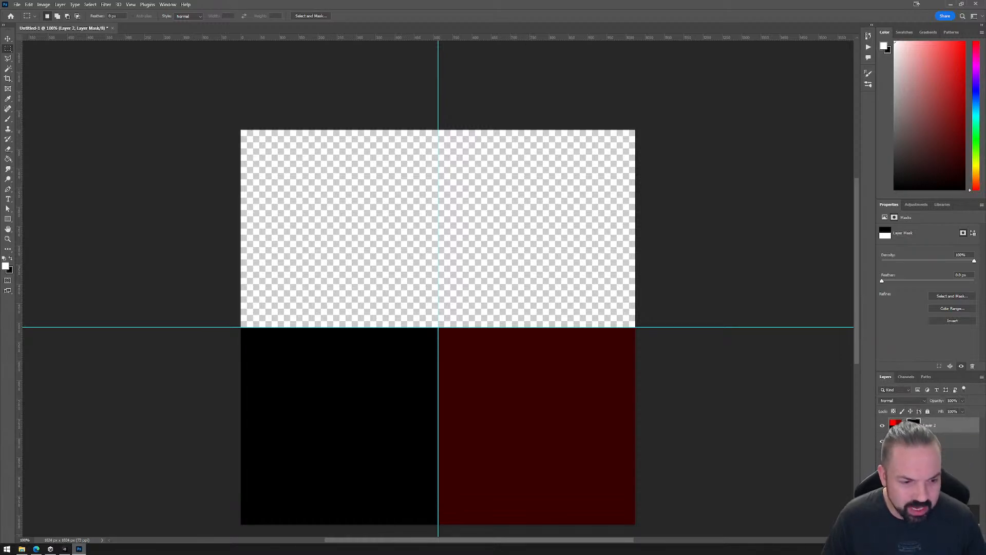
pyautogui.press('Delete')
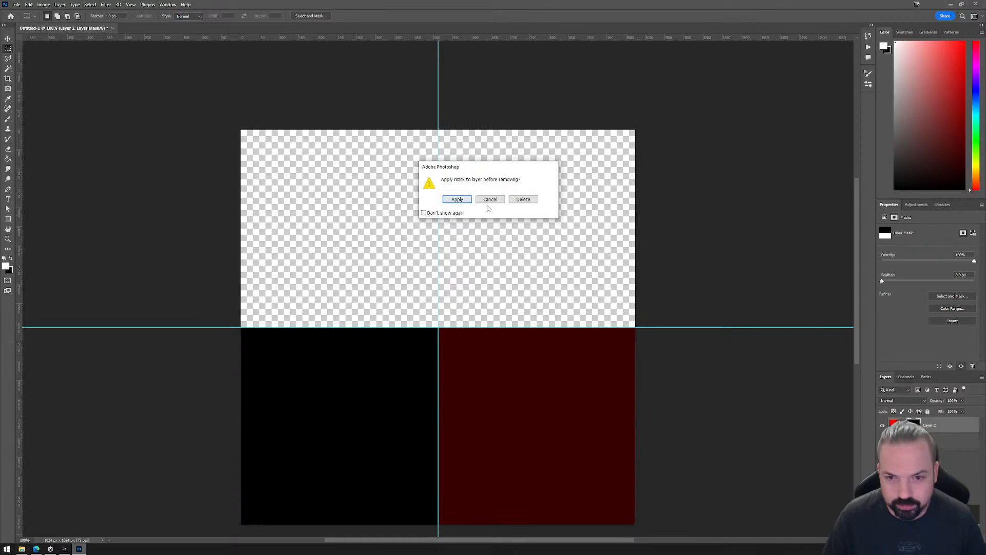
pyautogui.click(457, 199)
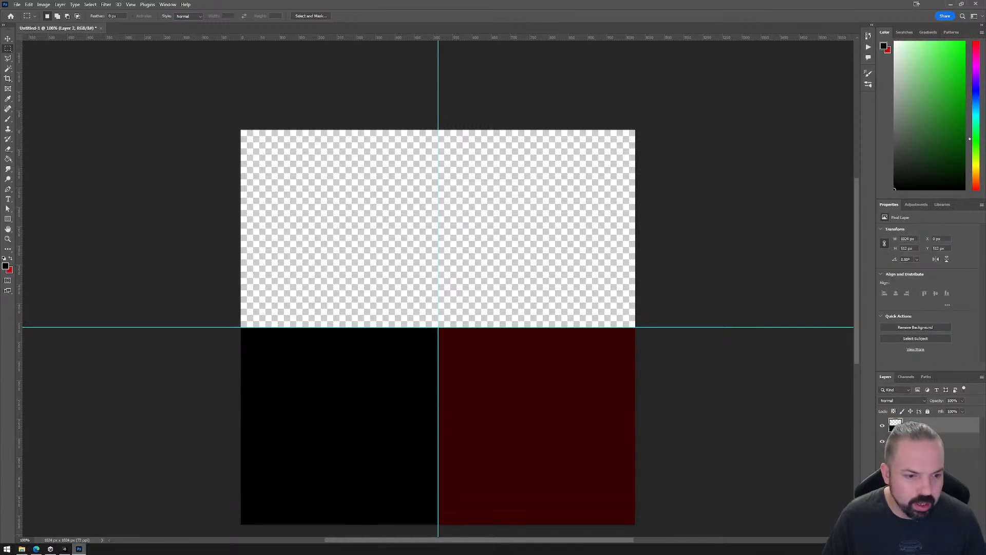
# Undo the applied layer mask on Layer 2, clear the remaining selection, and activate the Move tool.
pyautogui.hotkey('ctrl', 'z')
pyautogui.hotkey('ctrl', 'z')
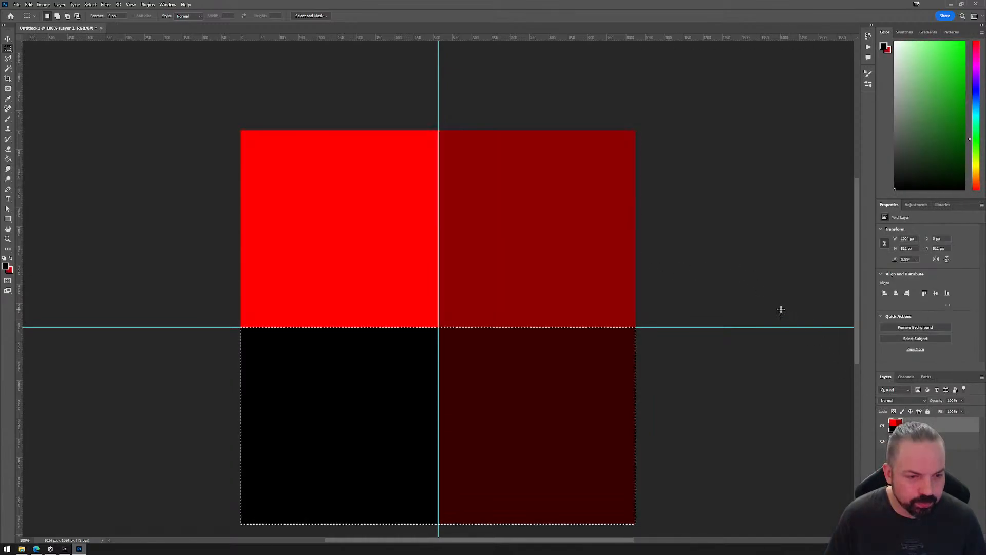
pyautogui.click(906, 377)
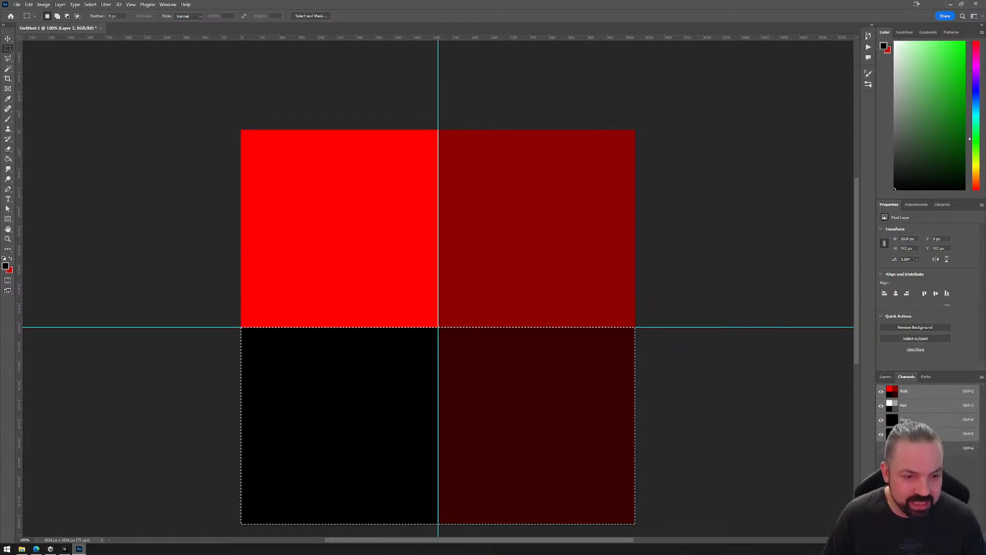
pyautogui.click(886, 377)
pyautogui.hotkey('ctrl', 'd')
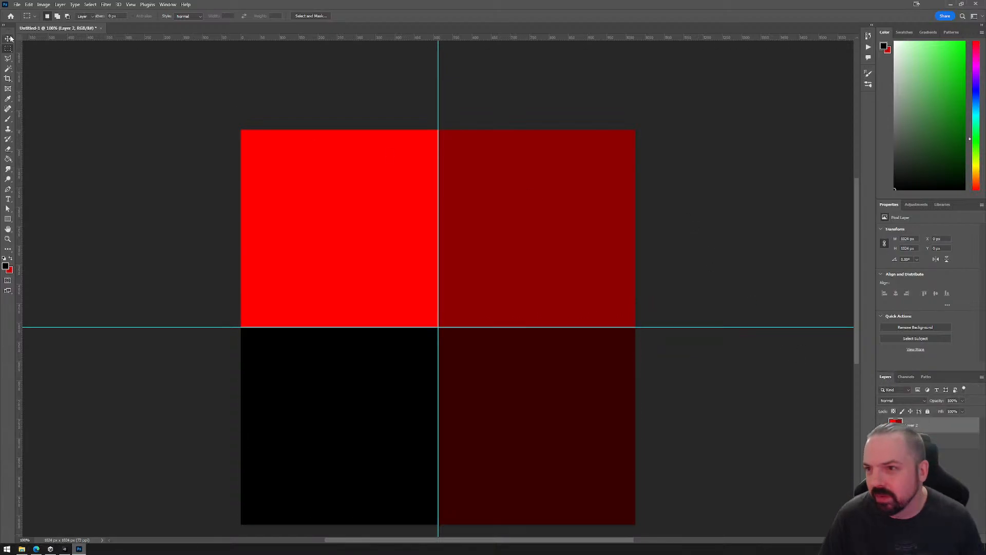
pyautogui.click(7, 38)
# Start a quick PNG export and browse to the 14_Materials folder inside _Mona, Tutorials, Workshops.
pyautogui.click(17, 4)
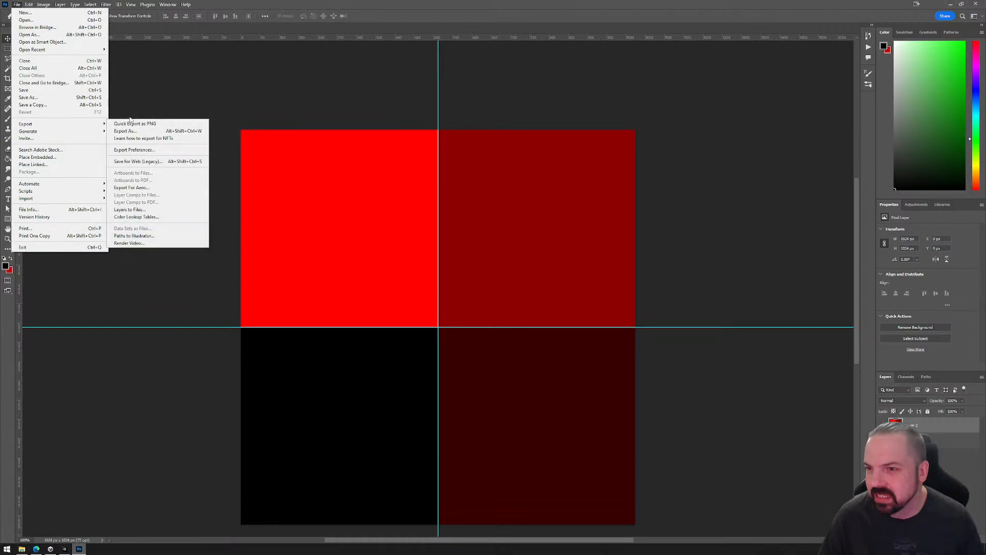
pyautogui.moveTo(102, 124)
pyautogui.click(144, 124)
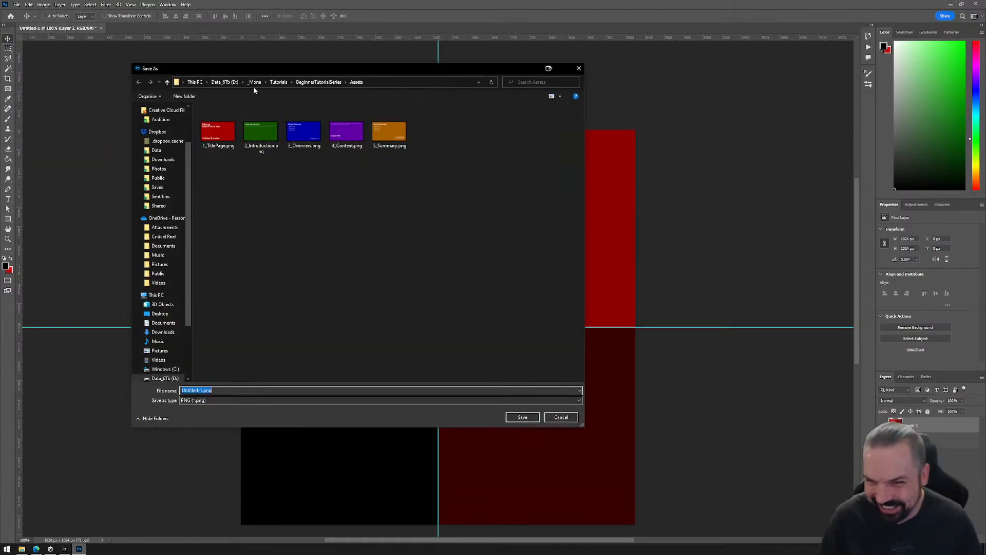
pyautogui.click(253, 82)
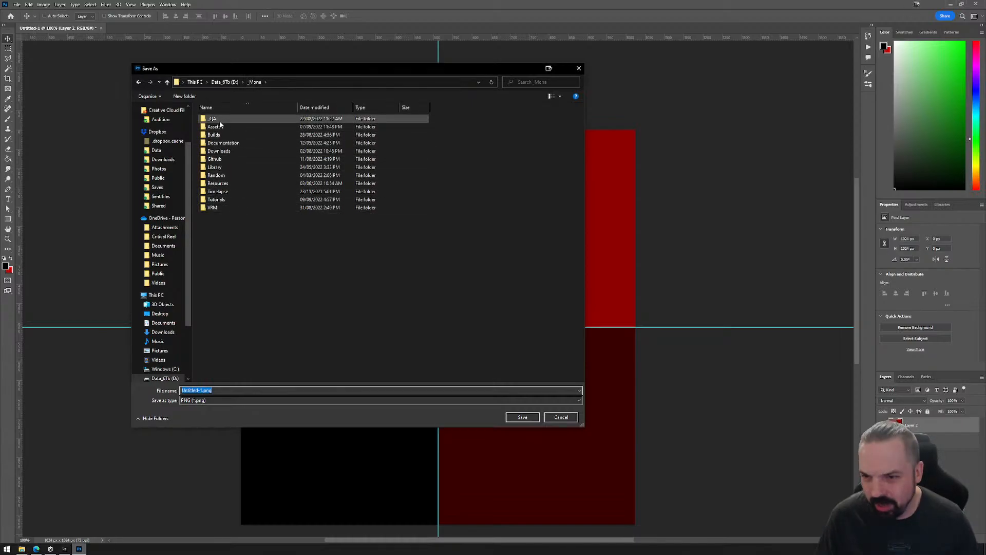
pyautogui.click(221, 202)
pyautogui.doubleClick(221, 205)
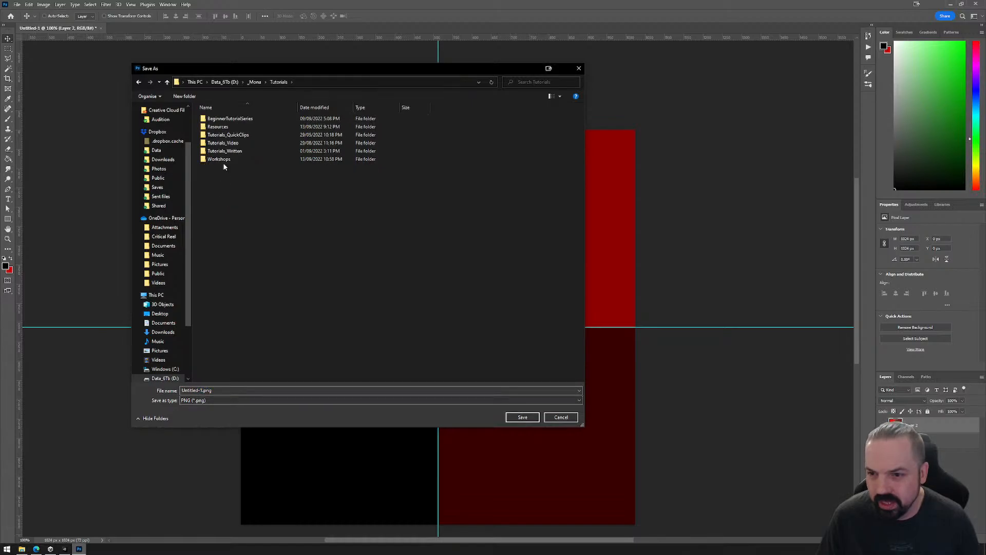
pyautogui.doubleClick(223, 164)
pyautogui.click(225, 184)
pyautogui.doubleClick(225, 183)
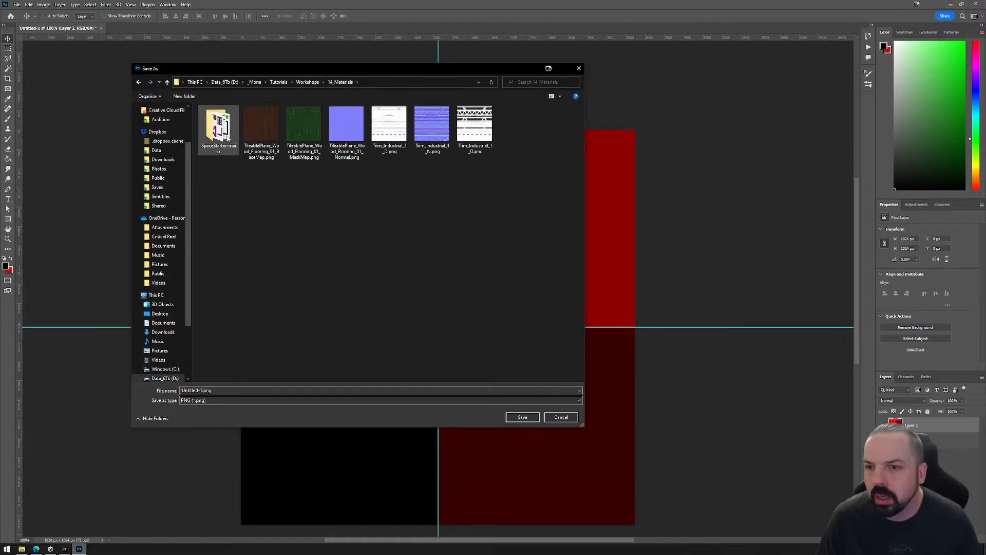
# Choose the Textures folder under SpaceStarter-main, Assets, _AddYourArtHere as the export location.
pyautogui.doubleClick(219, 125)
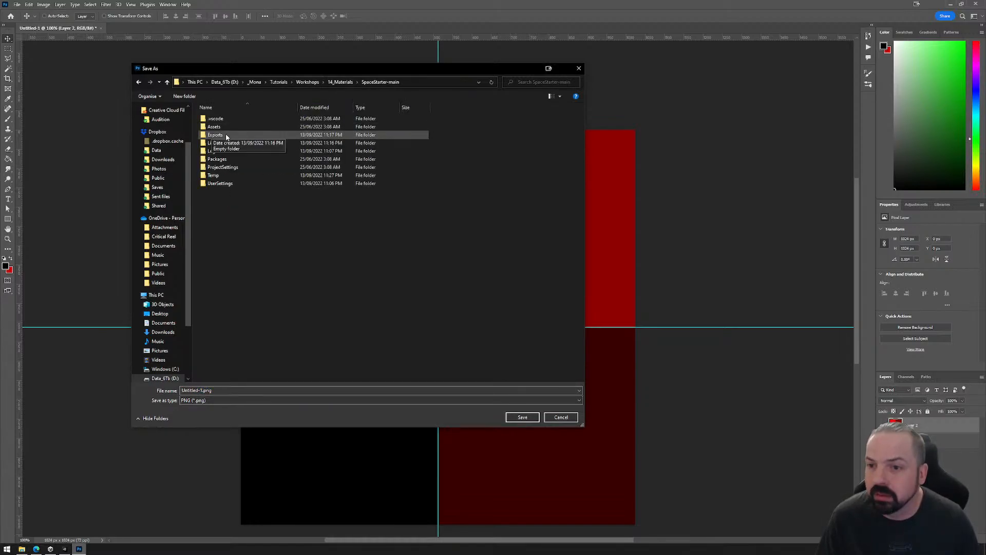
pyautogui.doubleClick(220, 128)
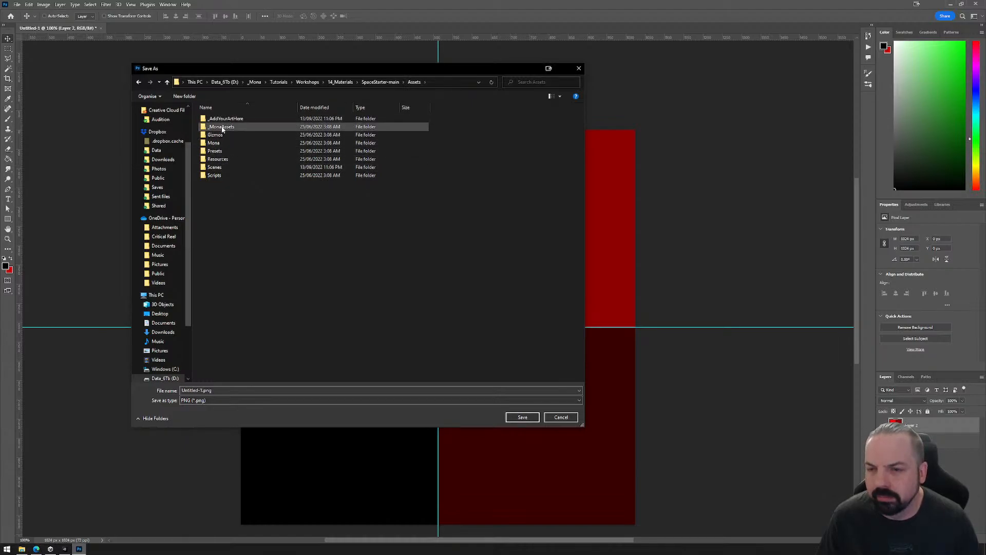
pyautogui.click(222, 120)
pyautogui.doubleClick(223, 120)
pyautogui.doubleClick(224, 159)
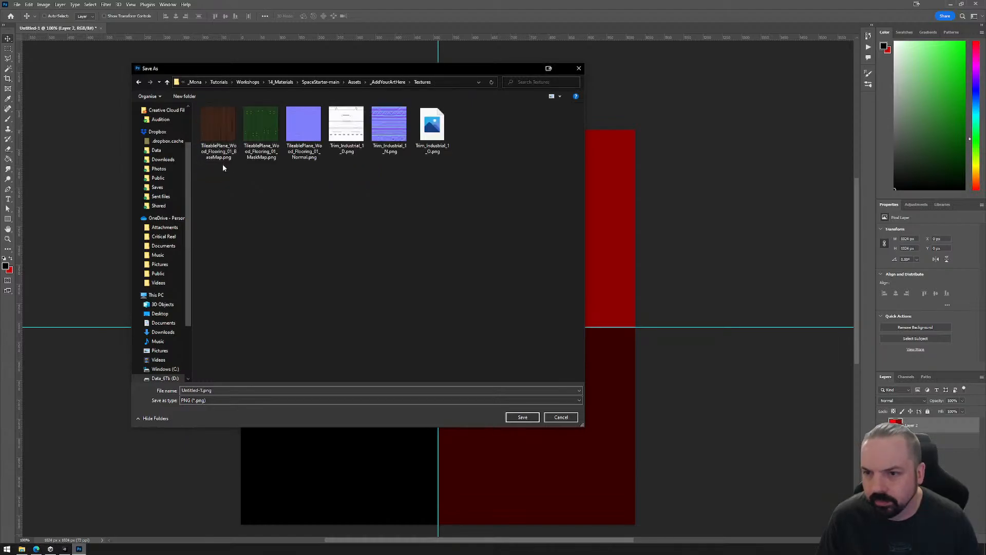
# Name the exported file Test_MetSmooth.png and save it.
pyautogui.click(201, 390)
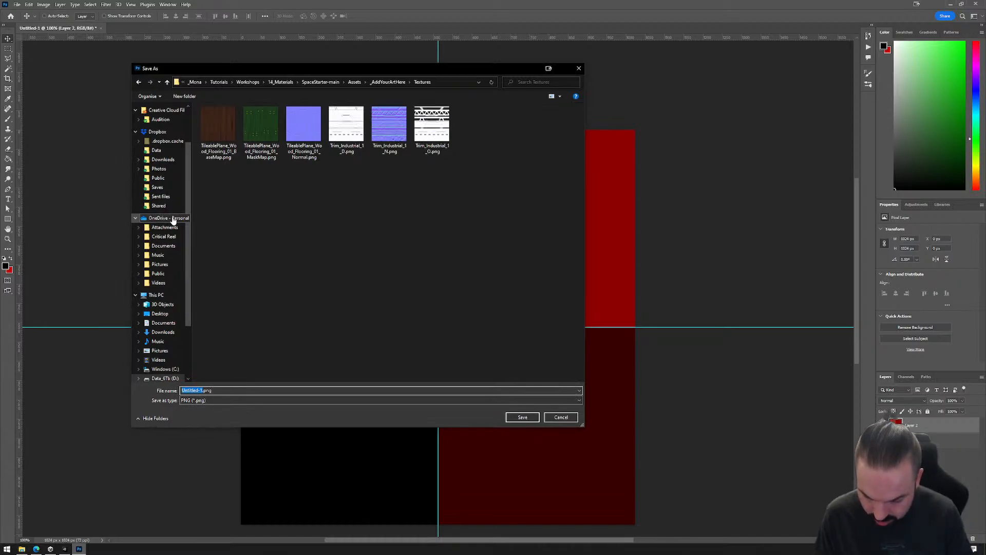
pyautogui.write('Test_MetSm')
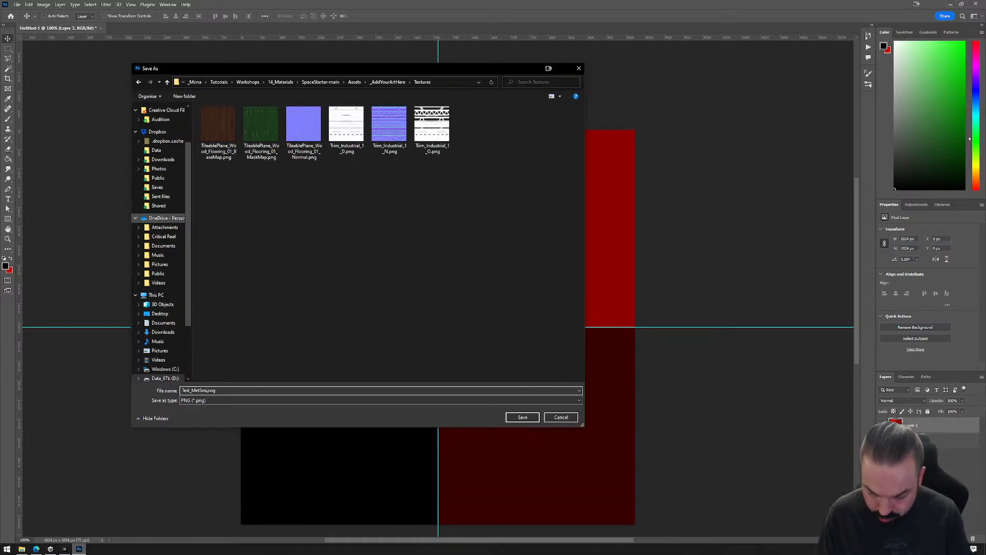
pyautogui.write('h')
pyautogui.click(522, 417)
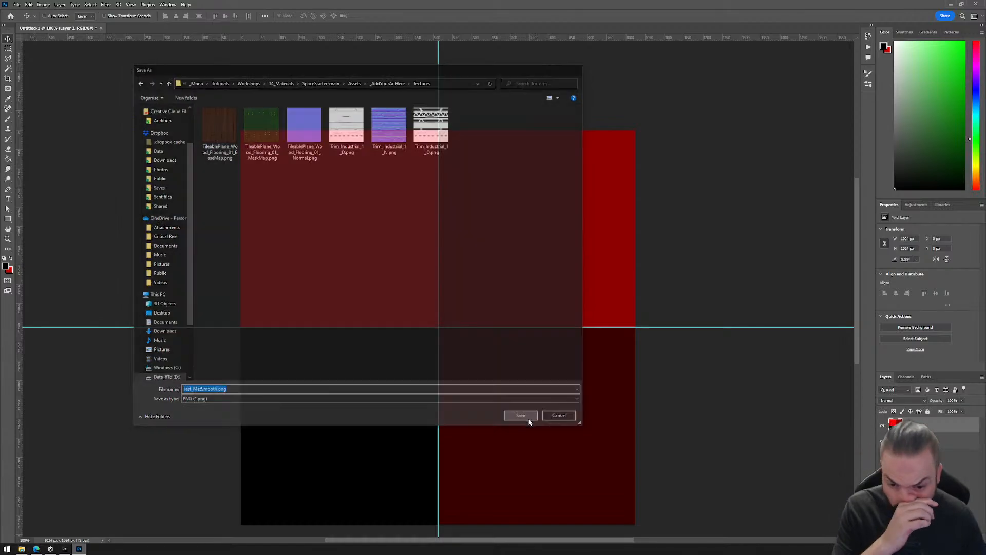
# Switch to Unity and assign the Test_MetSmooth texture to the Basic material's Metallic map.
pyautogui.hotkey('alt', 'Tab')
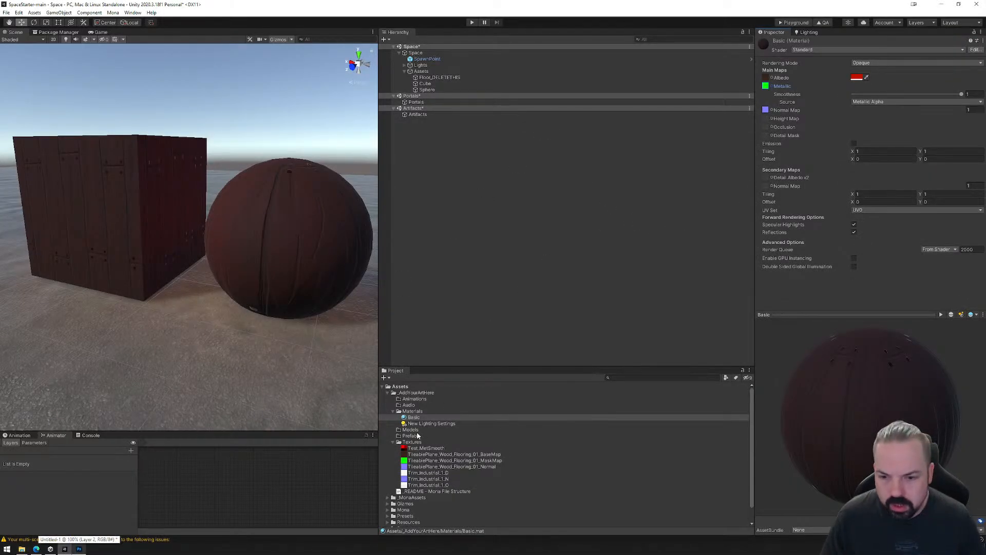
pyautogui.moveTo(411, 450); pyautogui.dragTo(767, 92)
# Examine how the metallic and smoothness quadrants appear on the cube's faces and on the sphere.
pyautogui.moveTo(99, 238); pyautogui.dragTo(137, 242, button='middle')
pyautogui.scroll(5, 230, 235)
pyautogui.moveTo(248, 234)
pyautogui.mouseDown(button='middle')
pyautogui.moveTo(236, 207)
pyautogui.moveTo(243, 232)
pyautogui.moveTo(242, 222)
pyautogui.mouseUp(button='middle')
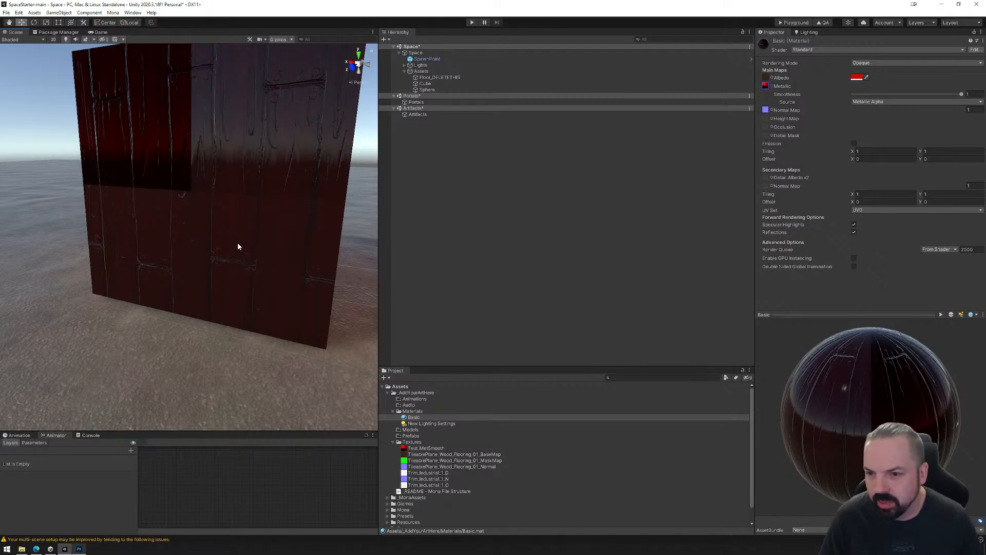
pyautogui.moveTo(237, 244); pyautogui.dragTo(234, 249, button='middle')
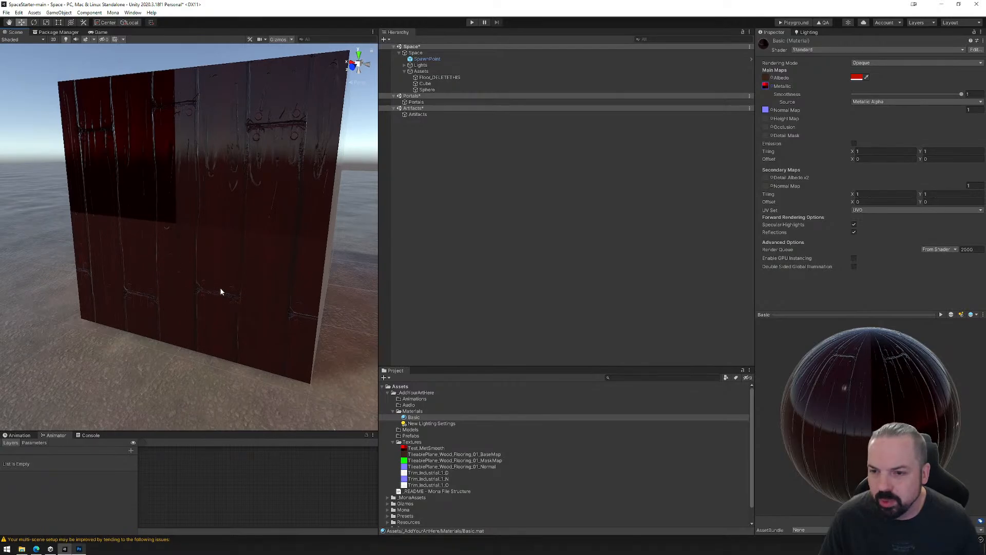
pyautogui.moveTo(220, 290); pyautogui.dragTo(243, 282, button='middle')
pyautogui.scroll(-3, 255, 258)
pyautogui.moveTo(300, 271); pyautogui.dragTo(268, 268, button='middle')
pyautogui.scroll(-2, 267, 268)
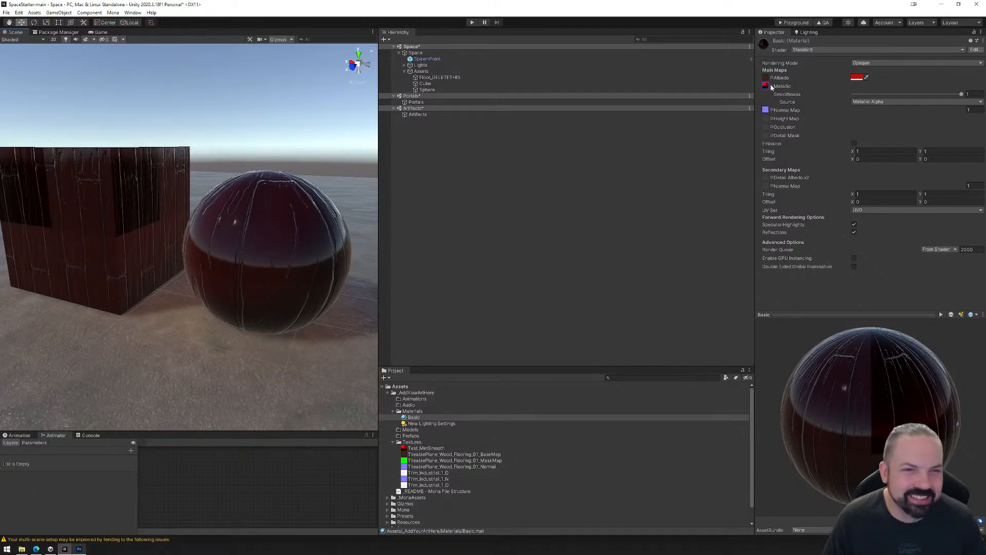
# Undo the Metallic map assignment, and view the TileablePlane_Wood_Flooring_01_MaskMap image before closing it.
pyautogui.hotkey('ctrl', 'z')
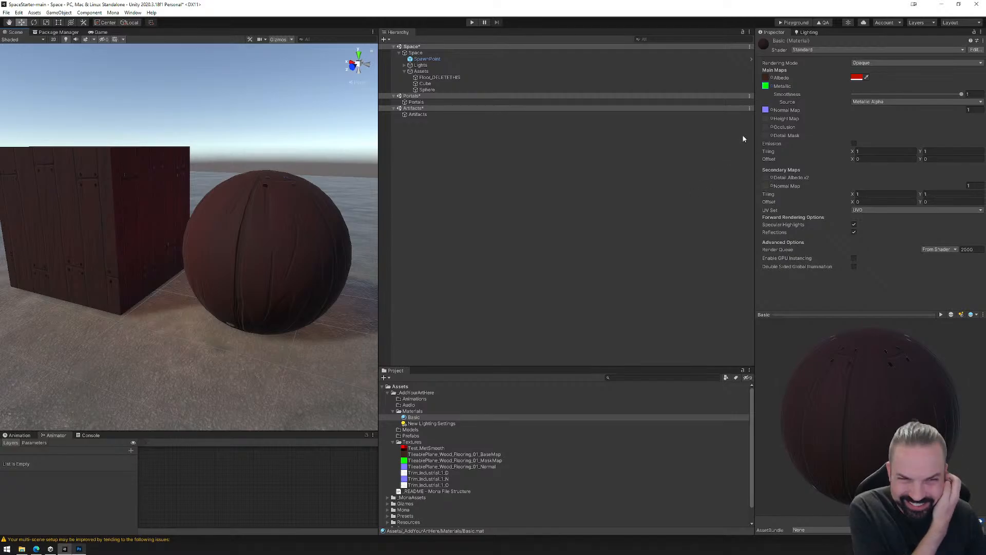
pyautogui.click(766, 87)
pyautogui.doubleClick(420, 461)
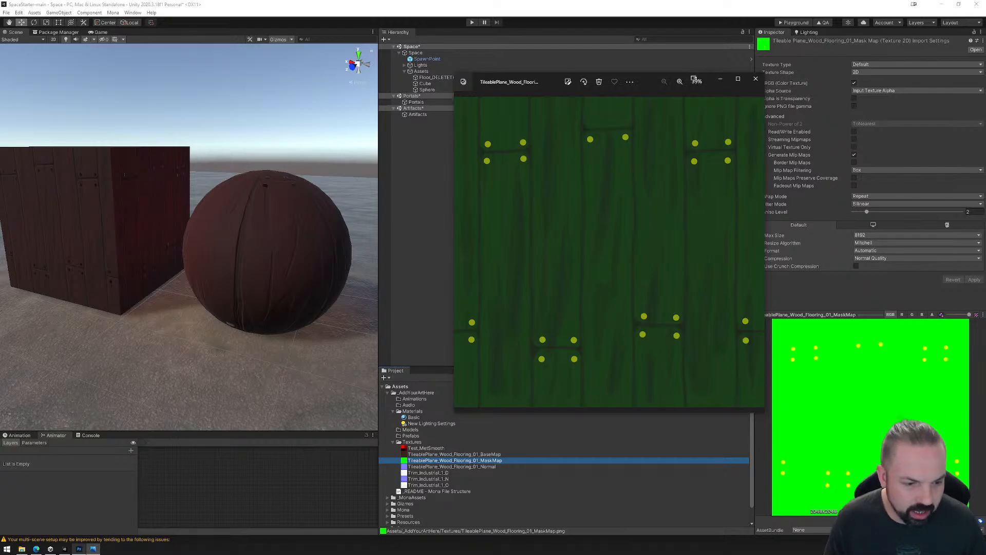
pyautogui.click(756, 81)
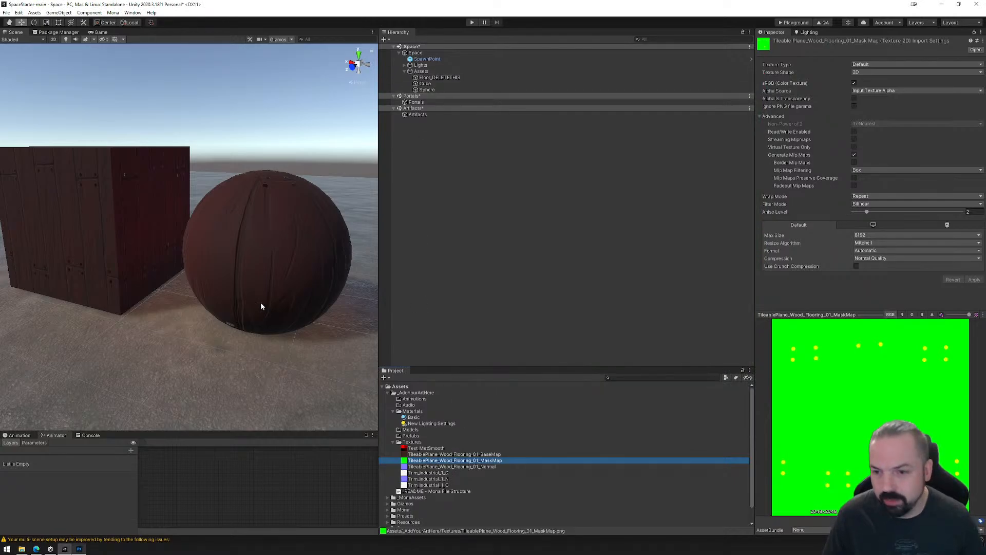
# Examine the reflections of the metal nails against the wood planks on the cube's side and upper faces.
pyautogui.moveTo(94, 190); pyautogui.dragTo(235, 227, button='middle')
pyautogui.scroll(3, 236, 227)
pyautogui.scroll(3, 235, 227)
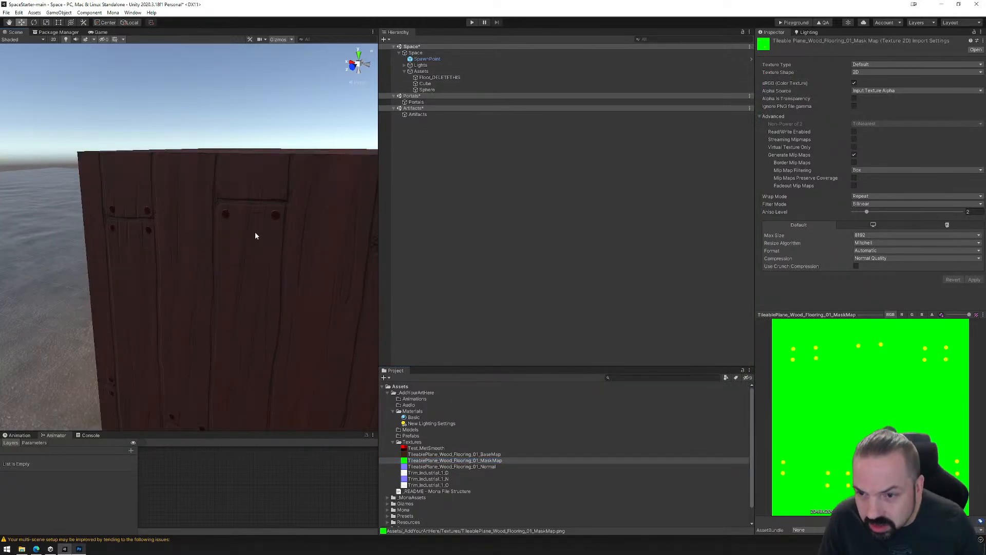
pyautogui.moveTo(261, 177); pyautogui.dragTo(252, 233, button='middle')
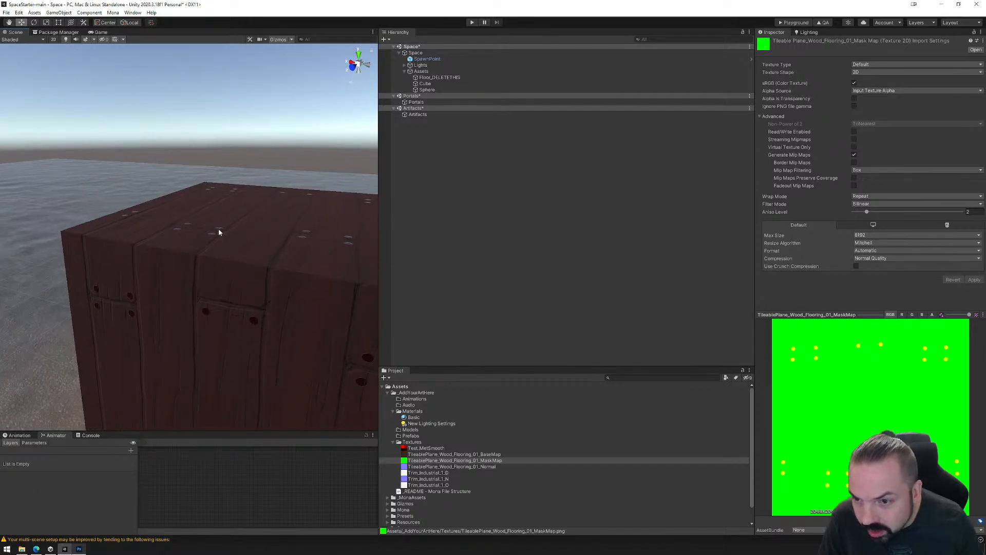
pyautogui.moveTo(249, 327)
pyautogui.keyDown('alt'); pyautogui.mouseDown()
pyautogui.moveTo(245, 304)
pyautogui.moveTo(248, 312)
pyautogui.mouseUp(); pyautogui.keyUp('alt')
pyautogui.scroll(-4, 242, 275)
pyautogui.keyDown('alt'); pyautogui.moveTo(242, 275); pyautogui.dragTo(264, 269); pyautogui.keyUp('alt')
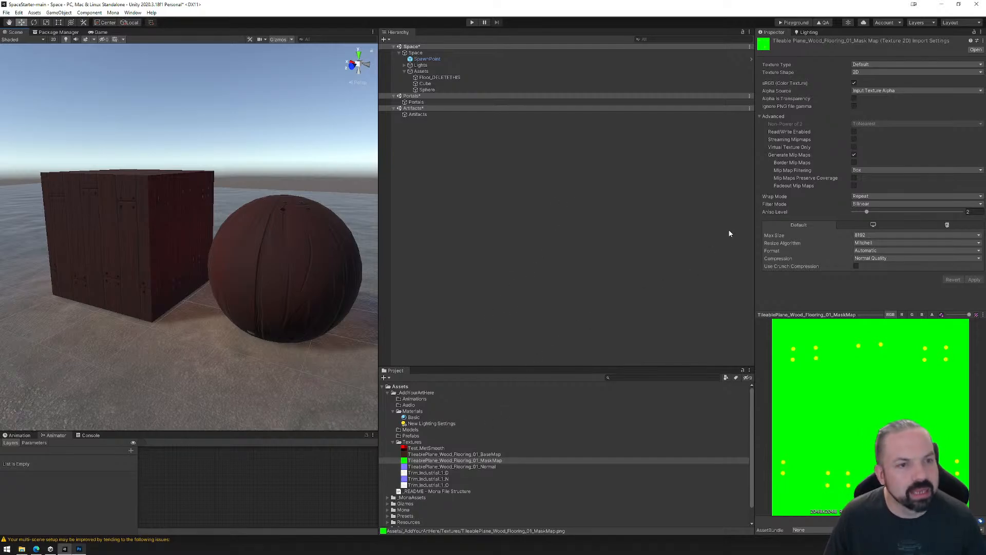
# Set the Basic material's main Tiling to 5 in both X and Y.
pyautogui.click(413, 417)
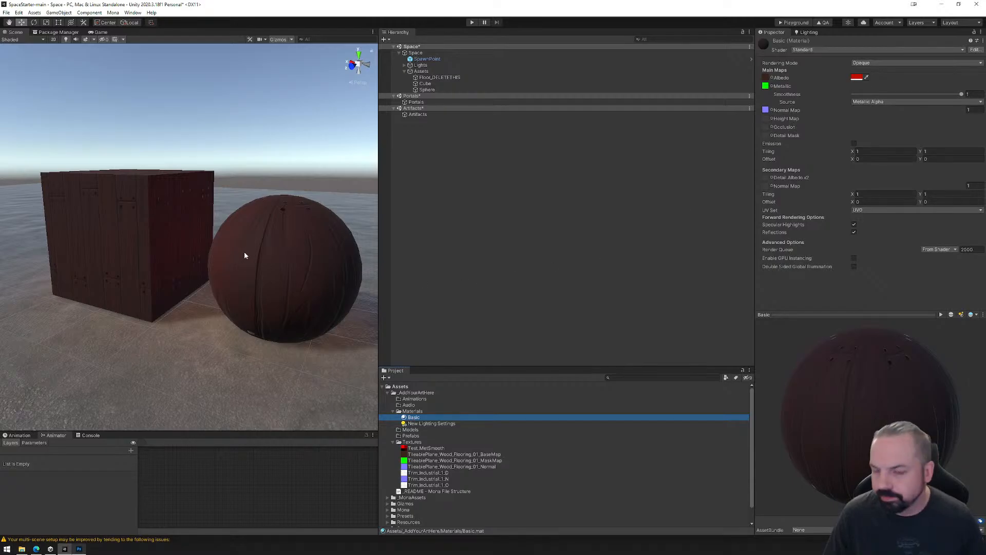
pyautogui.moveTo(245, 252)
pyautogui.keyDown('alt'); pyautogui.mouseDown()
pyautogui.moveTo(223, 262)
pyautogui.moveTo(243, 261)
pyautogui.mouseUp(); pyautogui.keyUp('alt')
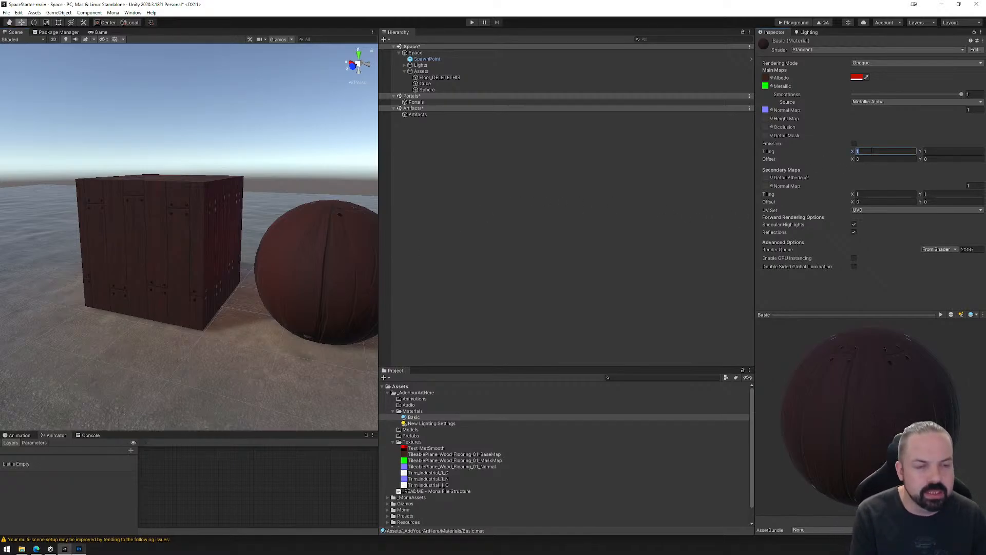
pyautogui.write('5')
pyautogui.press('Tab')
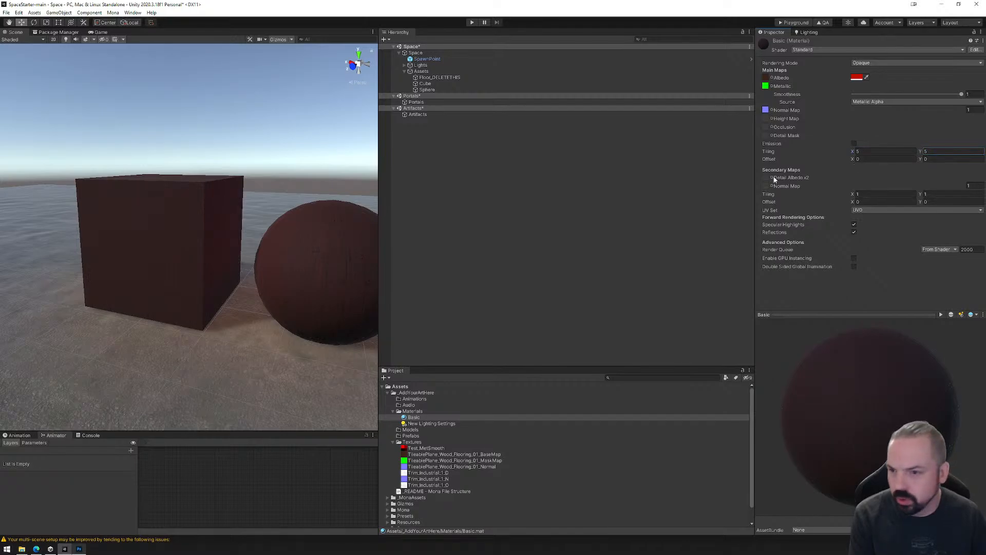
# Set the Basic material's main Tiling to 3 in both X and Y and inspect the repeated planks on the cube.
pyautogui.scroll(3, 217, 235)
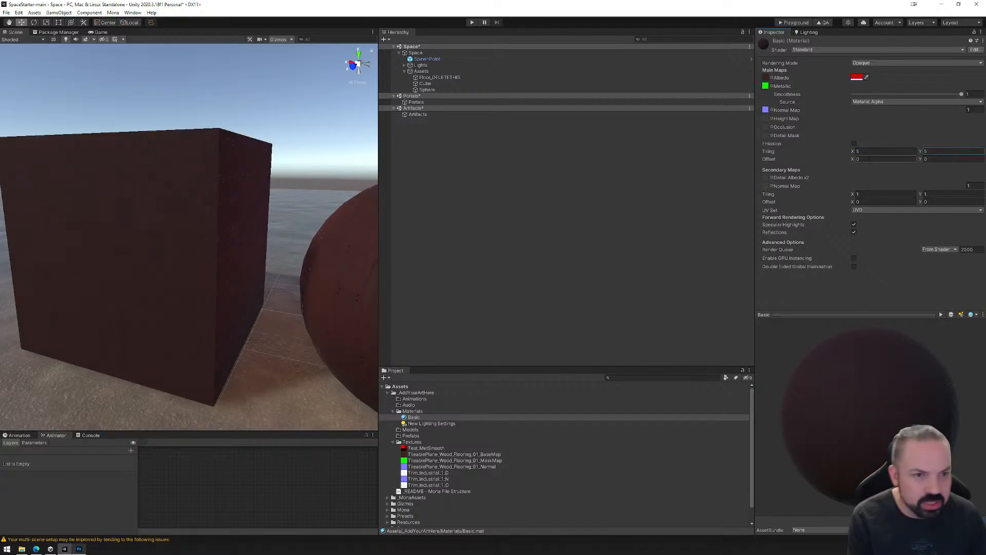
pyautogui.click(873, 152)
pyautogui.write('3')
pyautogui.click(943, 151)
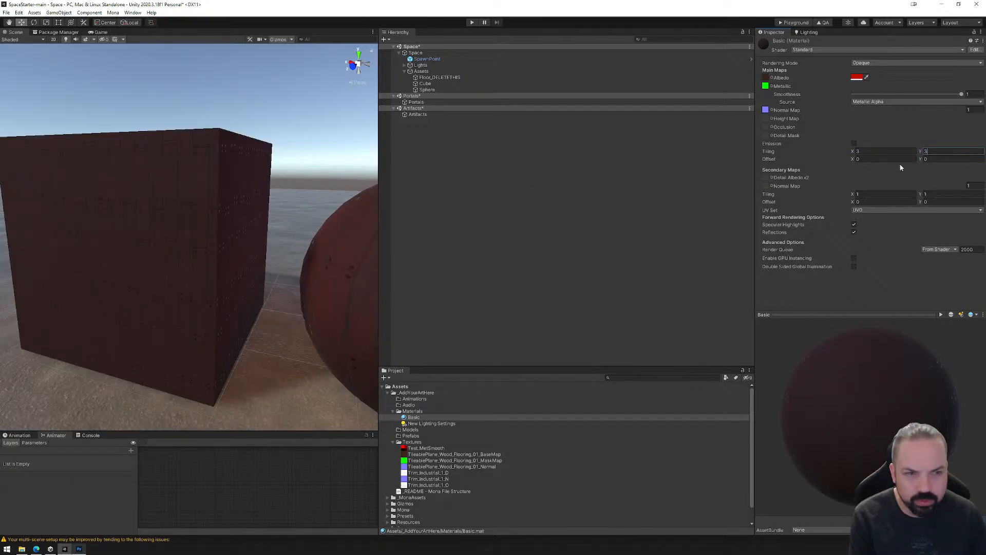
pyautogui.keyDown('alt'); pyautogui.moveTo(179, 251); pyautogui.dragTo(203, 247); pyautogui.keyUp('alt')
pyautogui.keyDown('alt'); pyautogui.moveTo(275, 232); pyautogui.dragTo(258, 220); pyautogui.keyUp('alt')
# Try main Tiling Y values of 1 and 0.5 on the Basic material to stretch the wood pattern.
pyautogui.click(933, 150)
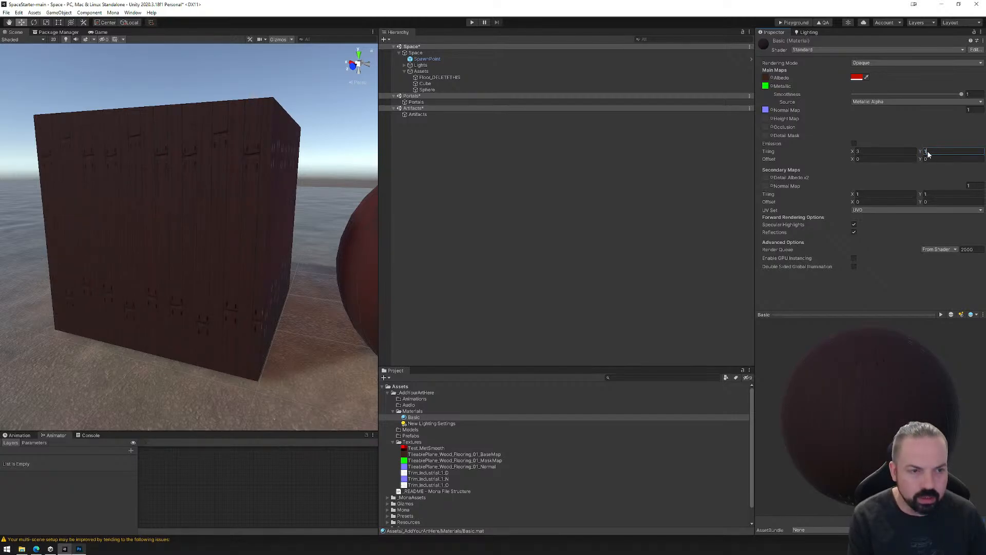
pyautogui.write('.5')
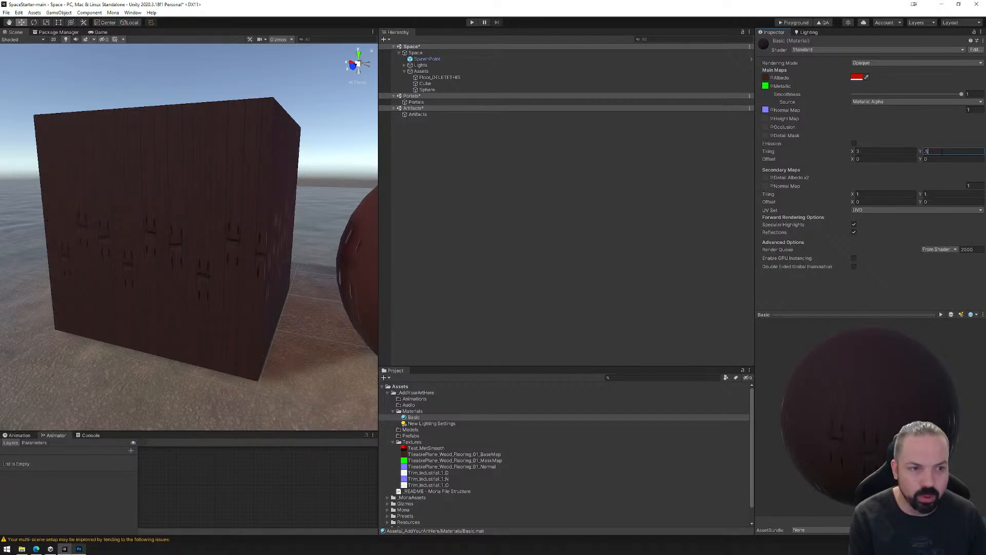
# Reset the Basic material's main Tiling to 1 in both Y and X.
pyautogui.moveTo(940, 151); pyautogui.dragTo(919, 152)
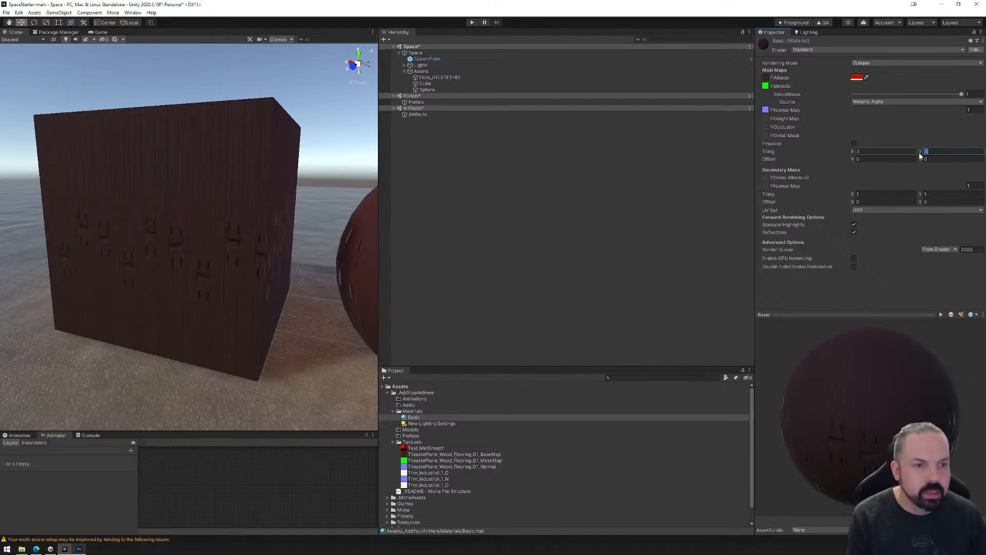
pyautogui.write('1')
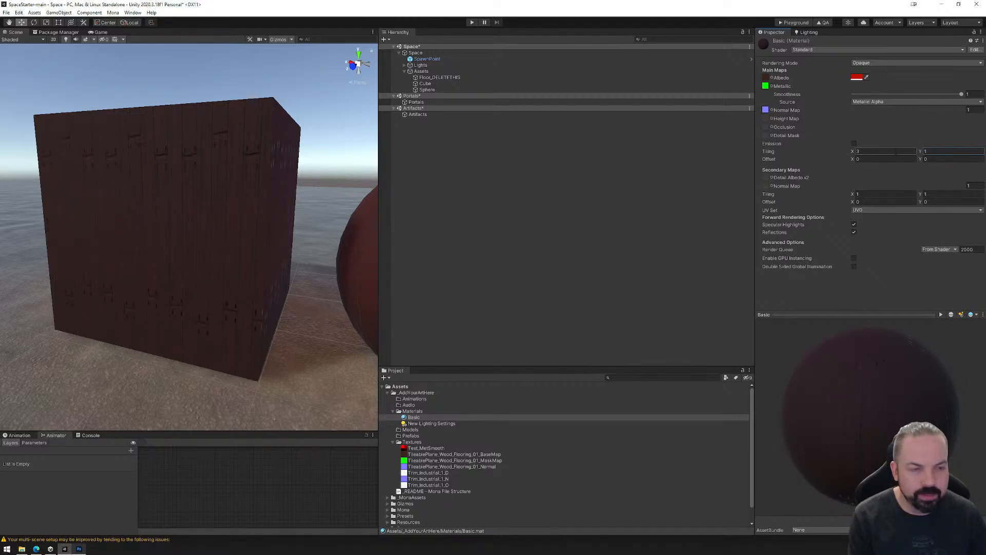
pyautogui.click(873, 152)
pyautogui.write('1')
# Try a main Offset of 0.5 in both X and Y on the Basic material and inspect the shifted planks on the cube.
pyautogui.click(874, 159)
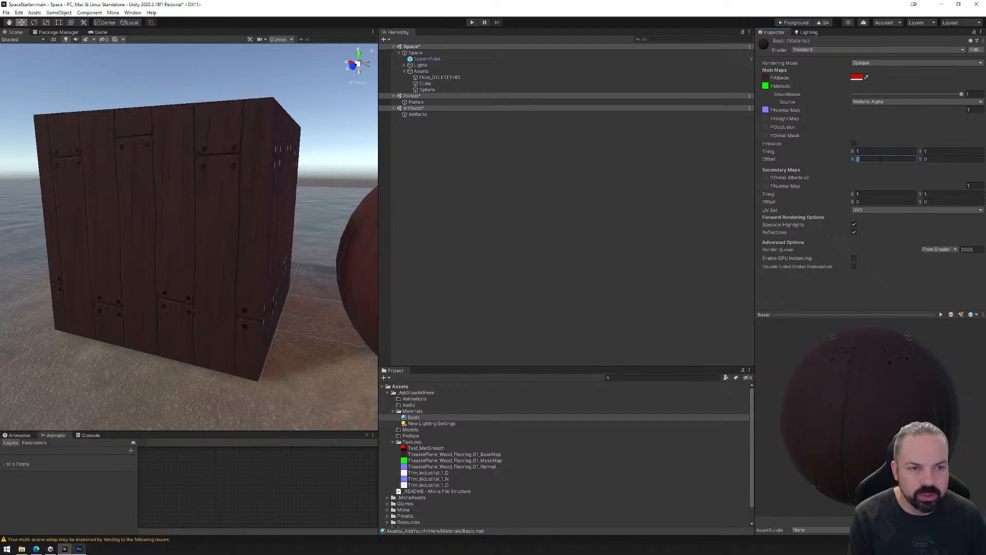
pyautogui.write('.5')
pyautogui.click(934, 159)
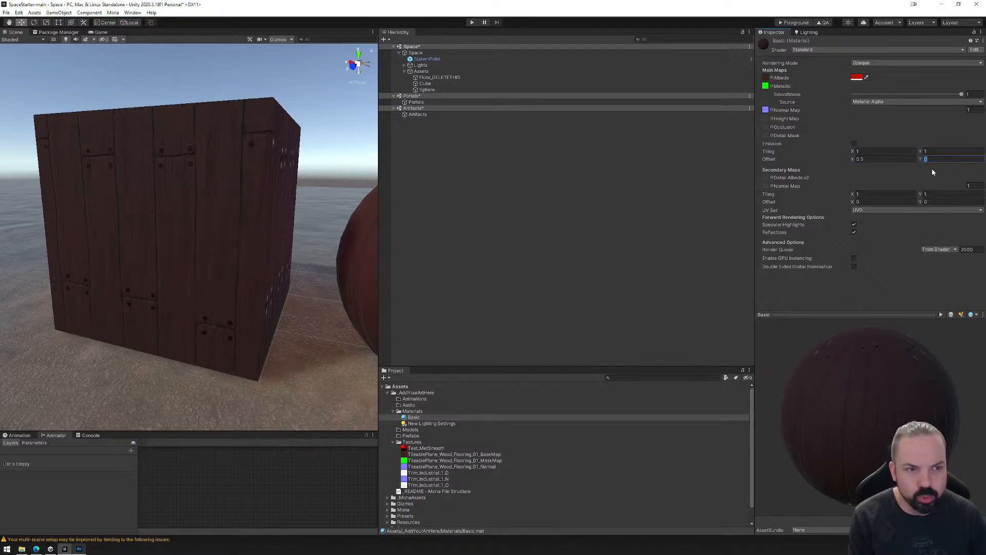
pyautogui.write('.5')
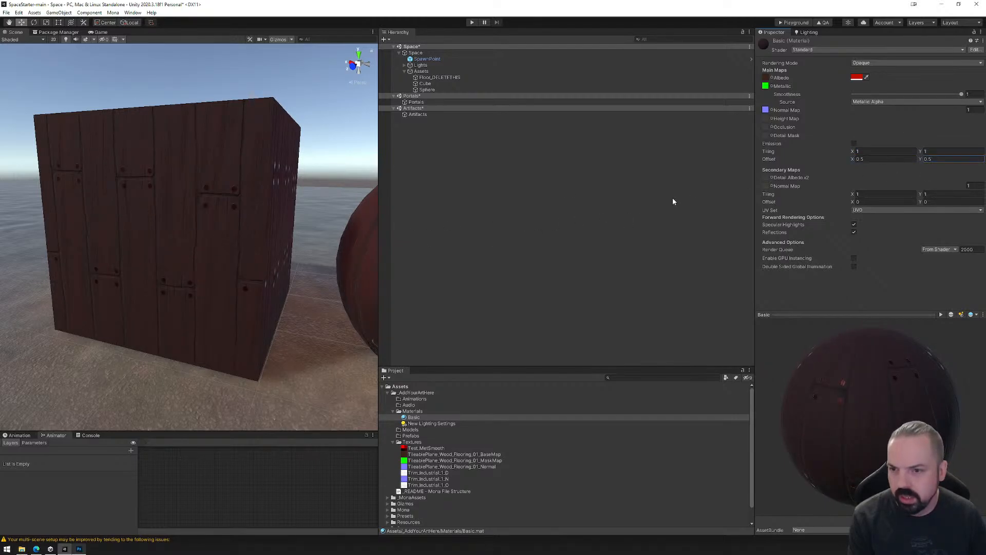
pyautogui.scroll(3, 207, 242)
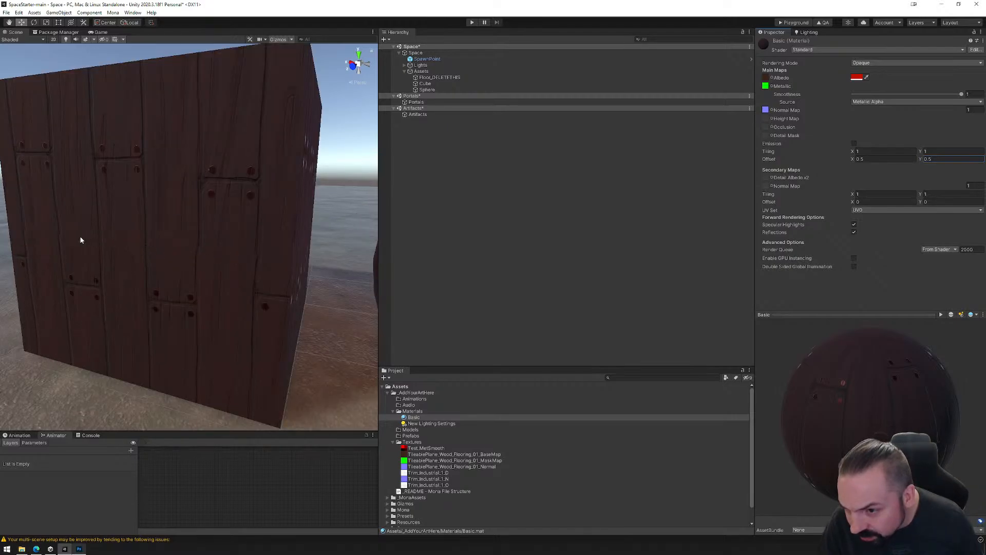
# Set the Basic material's main Offset to 1 in both X and Y.
pyautogui.click(897, 159)
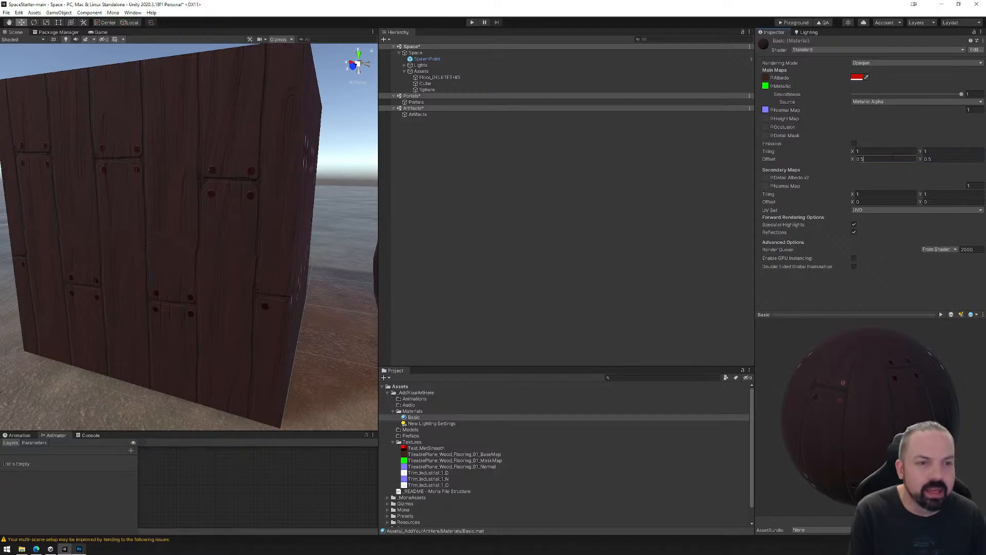
pyautogui.write('1')
pyautogui.click(942, 158)
pyautogui.write('1')
# Try a main Tiling of 2 in both X and Y on the Basic material, and reset both values to 1.
pyautogui.moveTo(877, 152); pyautogui.dragTo(769, 150)
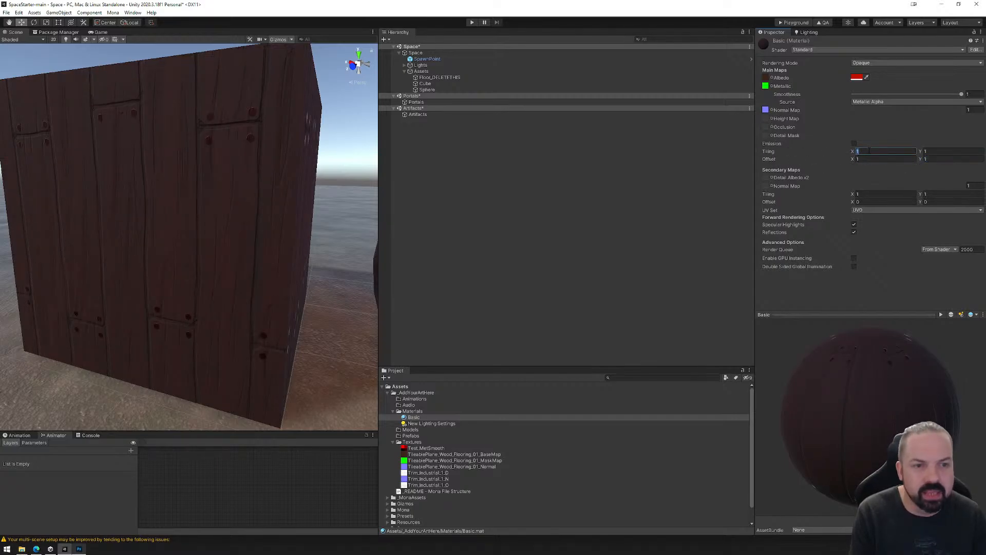
pyautogui.write('2')
pyautogui.press('Tab')
pyautogui.write('2')
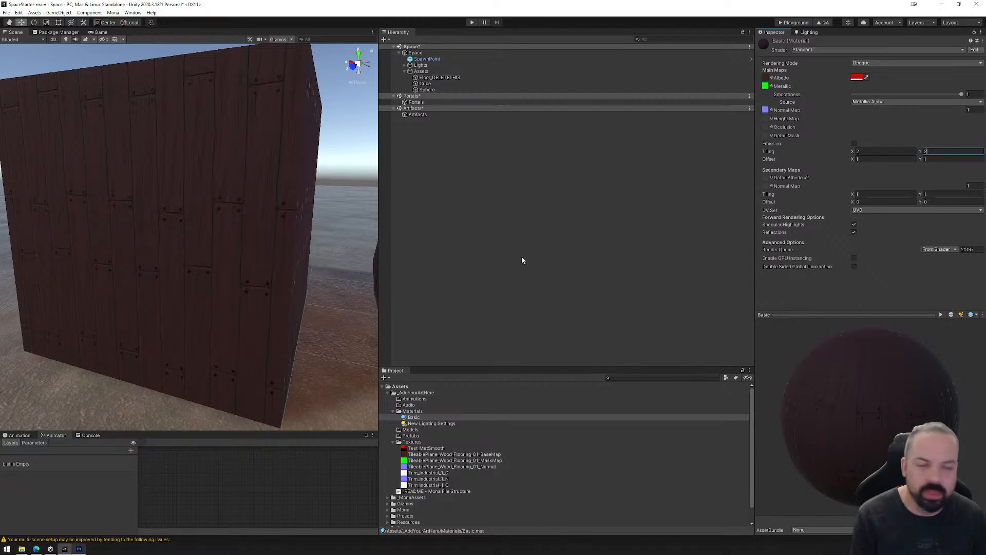
pyautogui.click(868, 151)
pyautogui.write('1')
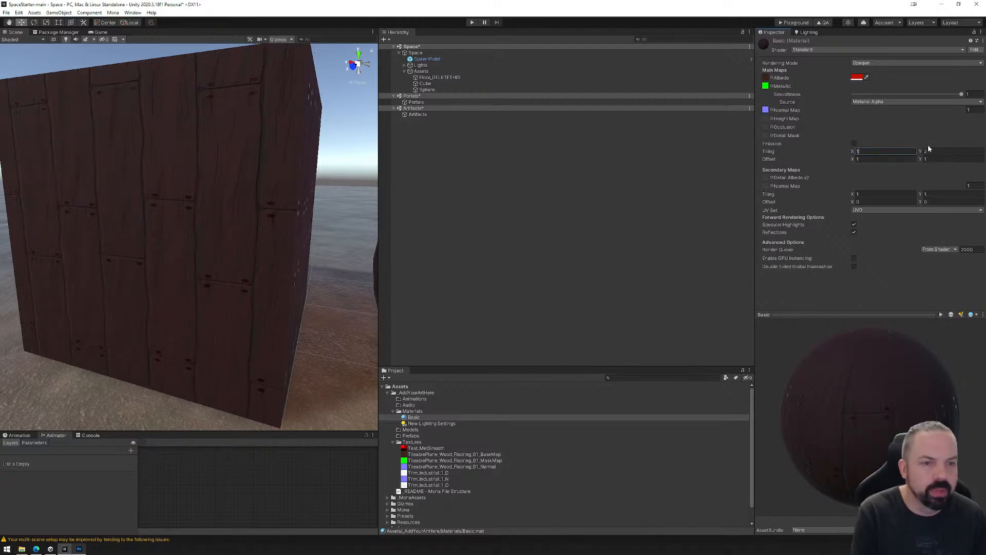
pyautogui.click(929, 150)
pyautogui.write('1')
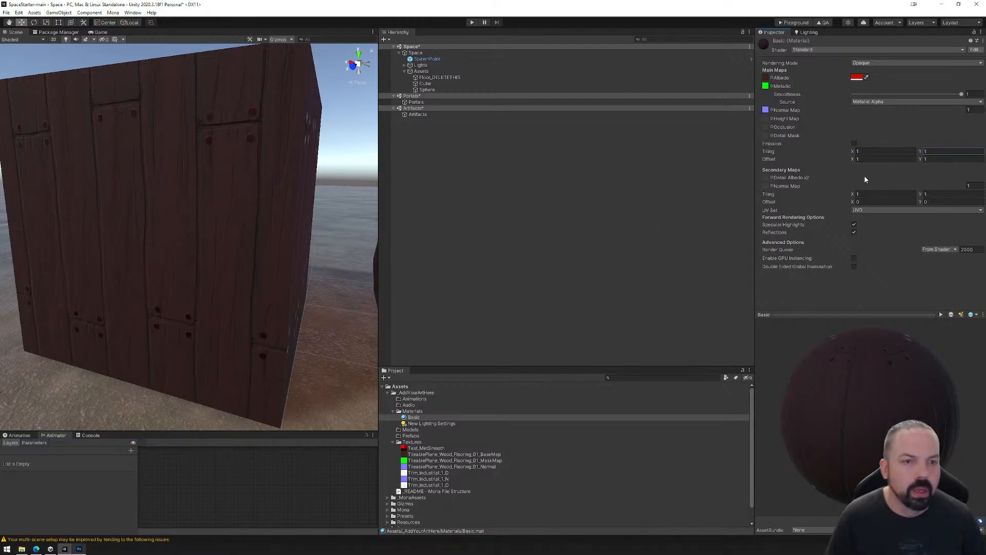
# Enable Emission on the Basic material, assign Test_MetSmooth as its emission color map, and inspect the glow on the cube and sphere.
pyautogui.click(855, 144)
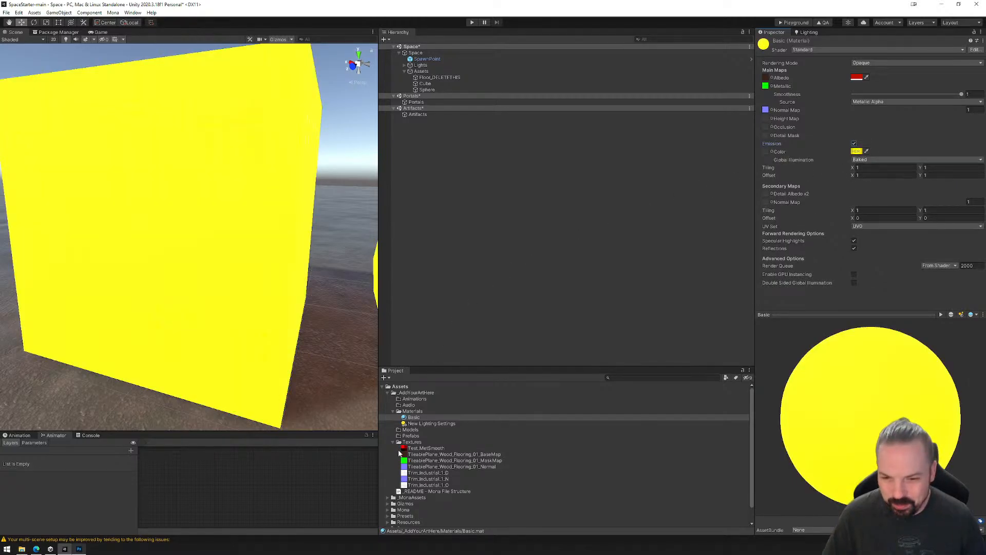
pyautogui.moveTo(419, 449); pyautogui.dragTo(766, 153)
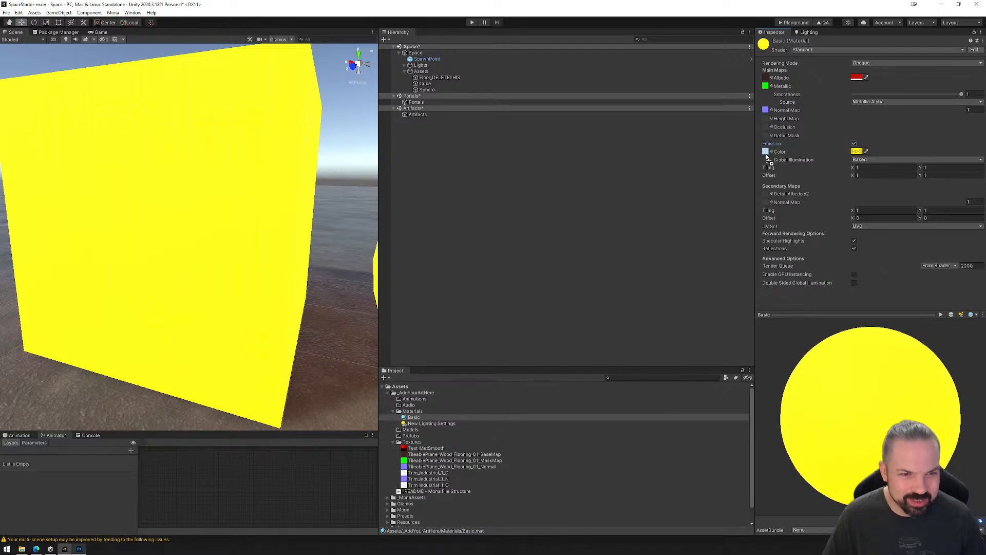
pyautogui.scroll(-4, 175, 241)
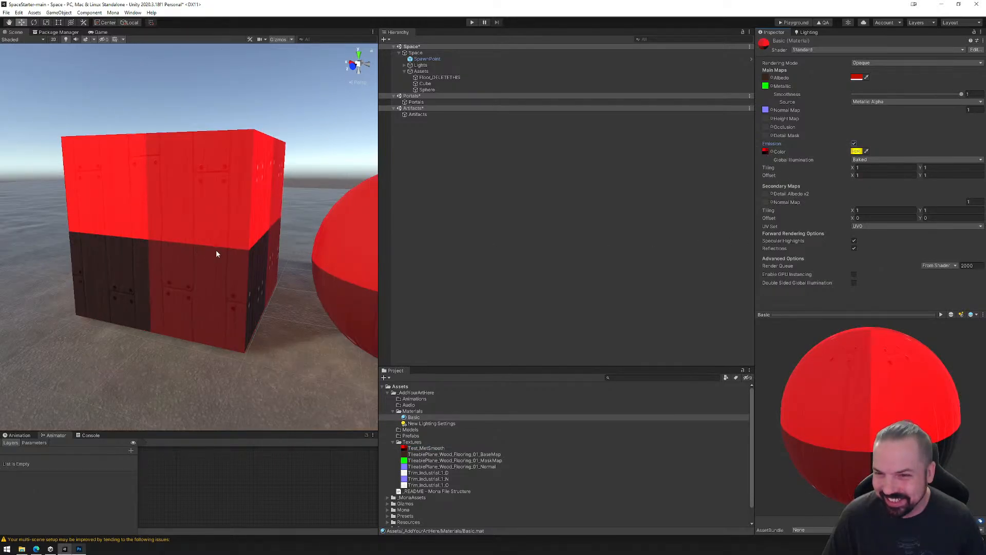
pyautogui.moveTo(282, 246)
pyautogui.mouseDown(button='middle')
pyautogui.moveTo(234, 235)
pyautogui.moveTo(277, 248)
pyautogui.mouseUp(button='middle')
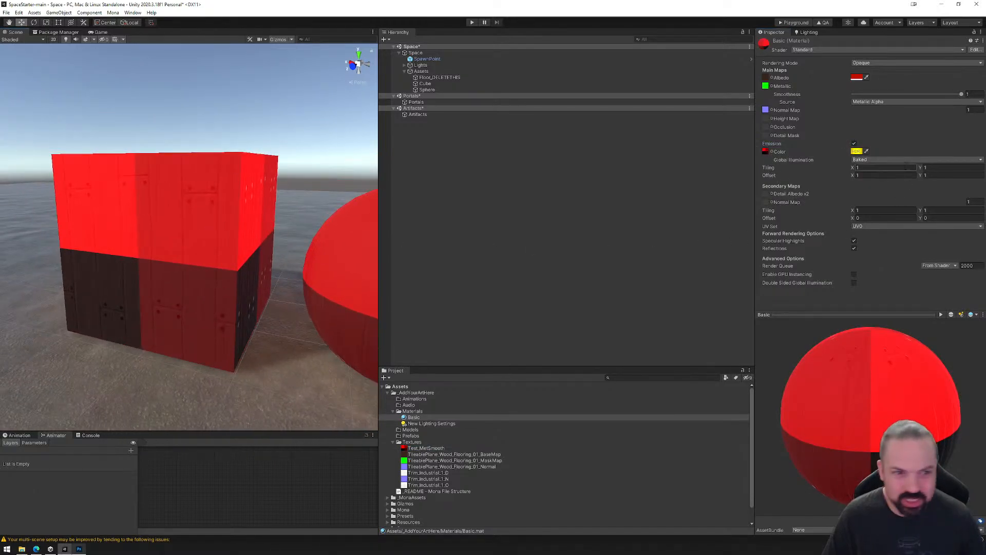
# Try brighter yellow and blue emission colors over the map, settle on a red-orange, and compare it with the Albedo color.
pyautogui.click(856, 151)
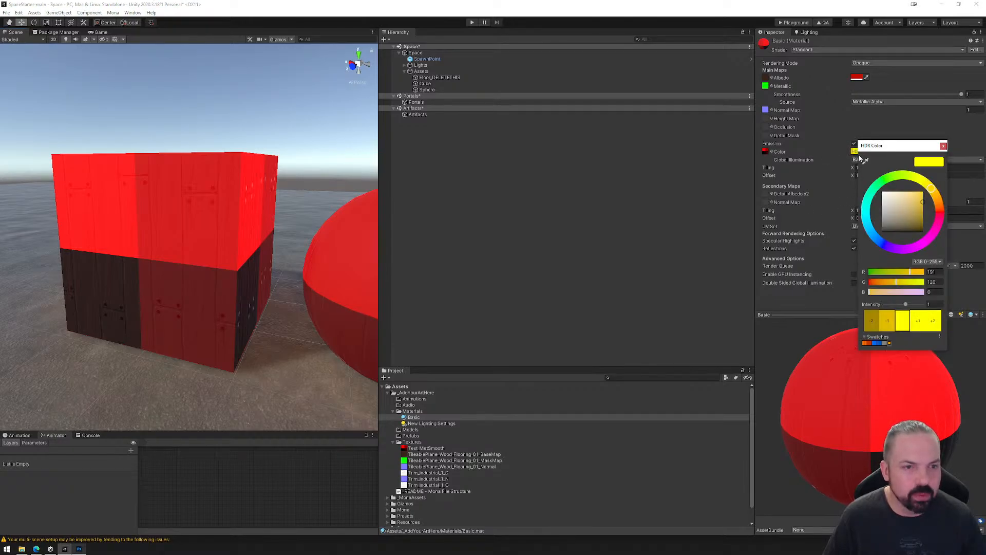
pyautogui.click(943, 146)
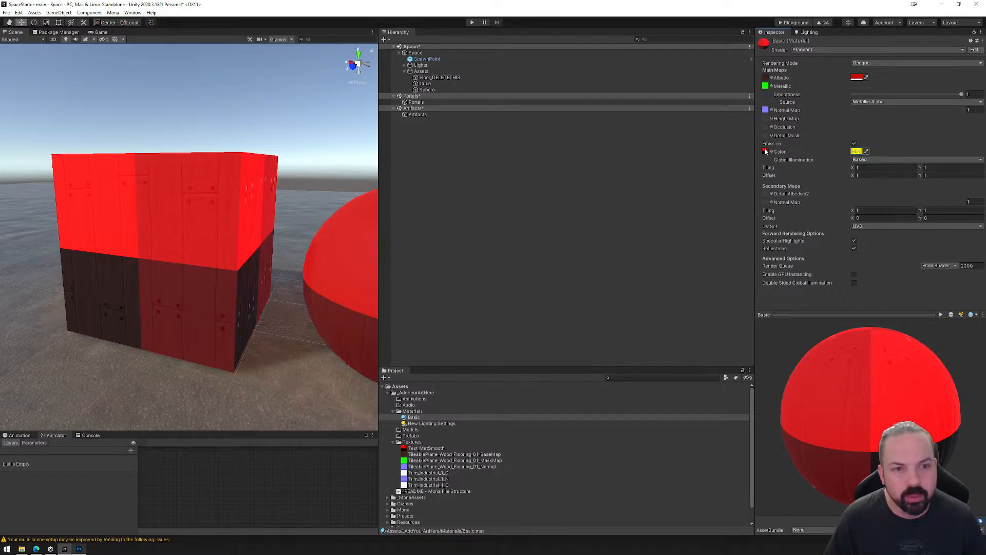
pyautogui.click(857, 152)
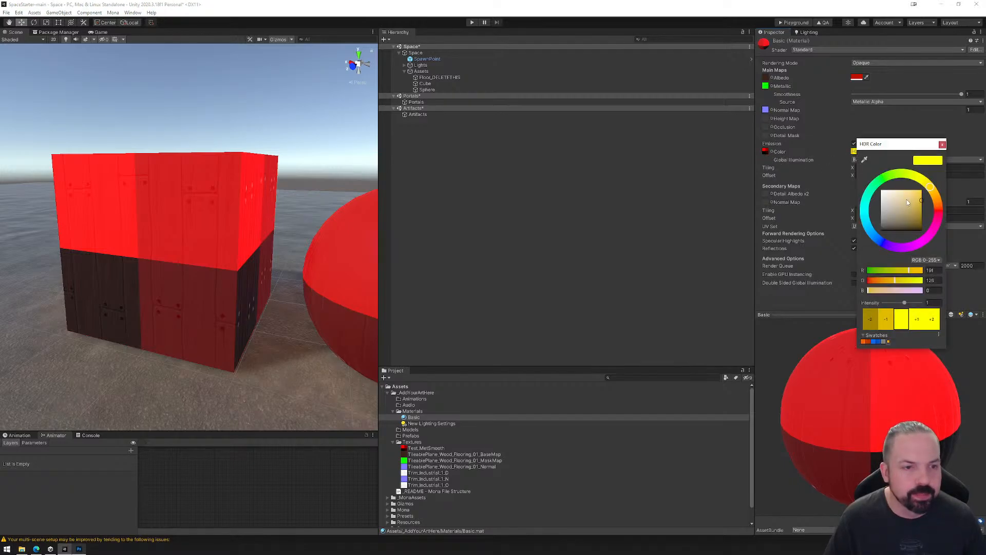
pyautogui.moveTo(918, 193)
pyautogui.mouseDown()
pyautogui.moveTo(888, 201)
pyautogui.moveTo(931, 187)
pyautogui.mouseUp()
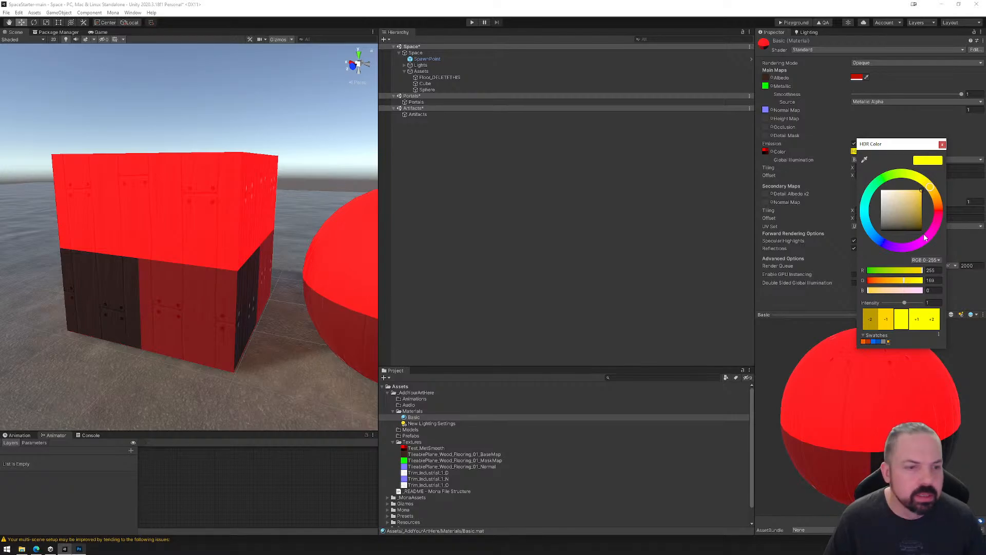
pyautogui.moveTo(925, 237); pyautogui.dragTo(877, 240)
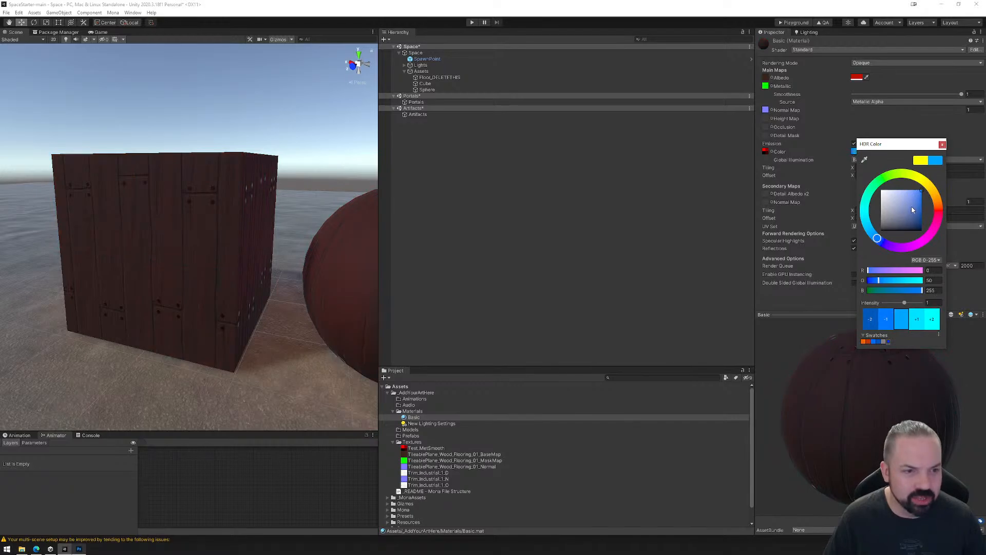
pyautogui.moveTo(925, 183)
pyautogui.mouseDown()
pyautogui.moveTo(946, 211)
pyautogui.moveTo(886, 197)
pyautogui.moveTo(932, 217)
pyautogui.moveTo(942, 187)
pyautogui.mouseUp()
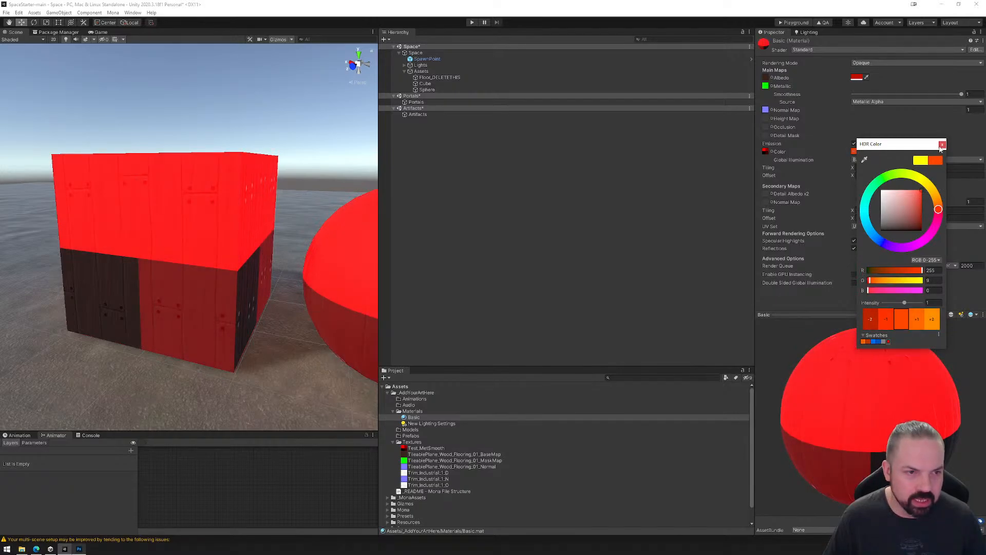
pyautogui.click(942, 144)
pyautogui.click(857, 78)
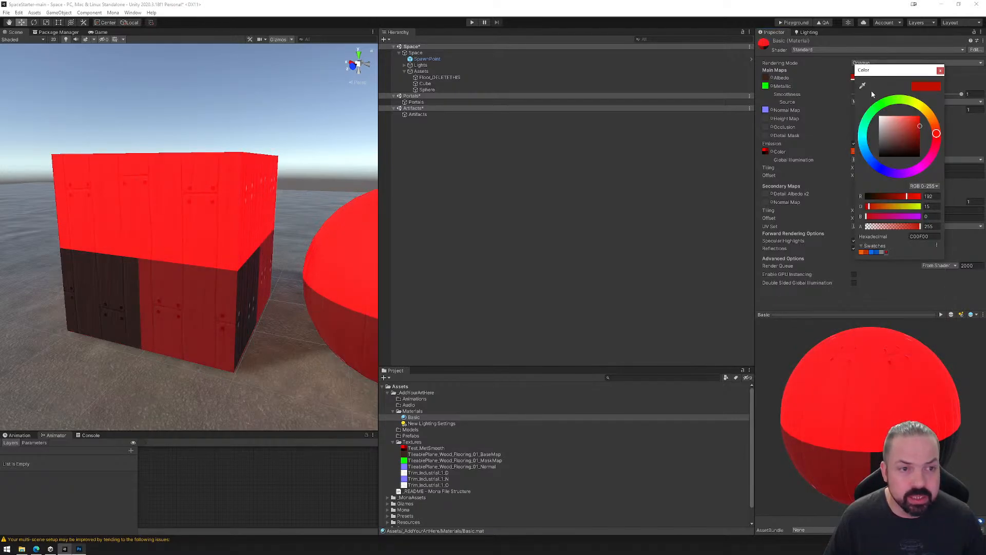
pyautogui.click(940, 71)
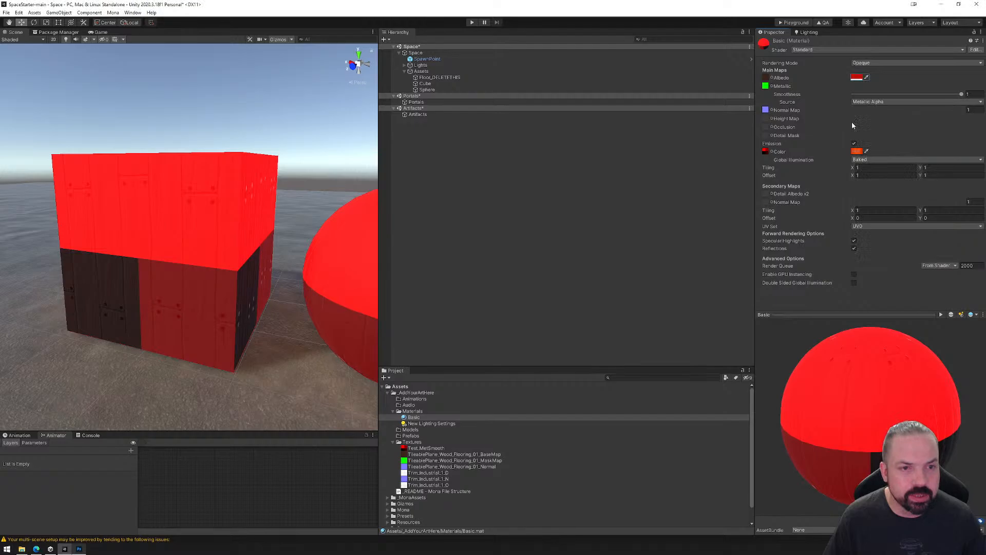
# Remove the emission color map from the Basic material and disable Emission.
pyautogui.click(771, 152)
pyautogui.doubleClick(796, 165)
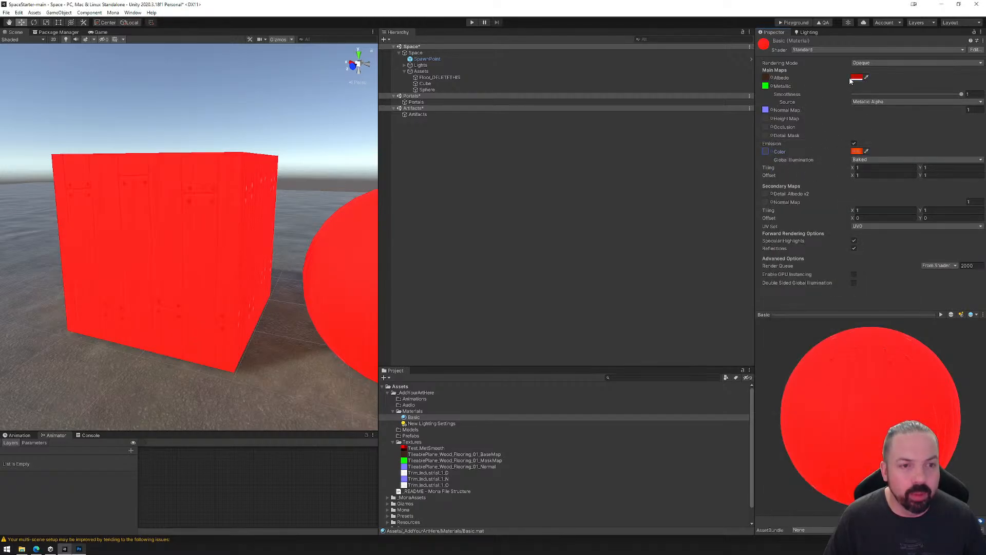
pyautogui.click(855, 153)
pyautogui.click(854, 143)
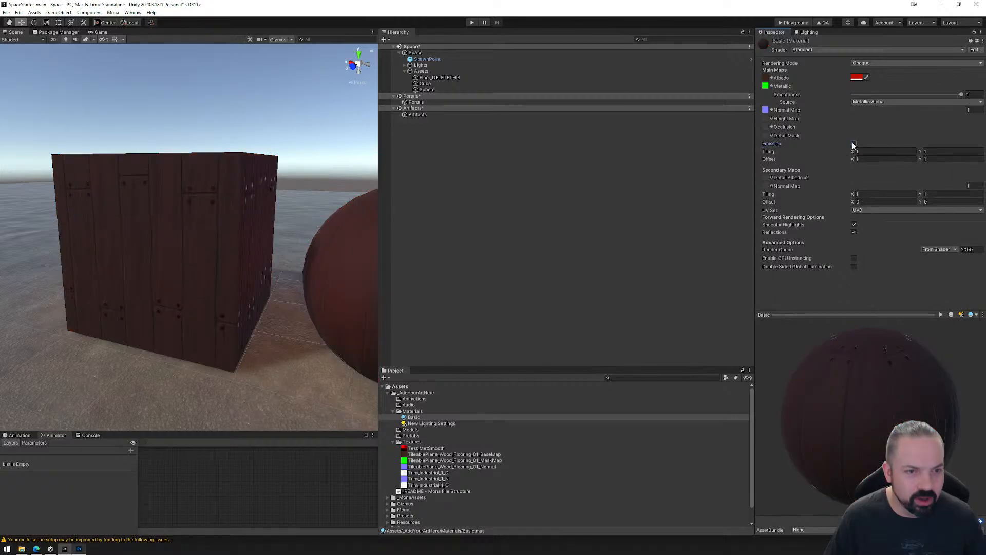
# Set the Basic material's Albedo color to white, FFFFFF.
pyautogui.click(856, 78)
pyautogui.moveTo(896, 133); pyautogui.dragTo(826, 90)
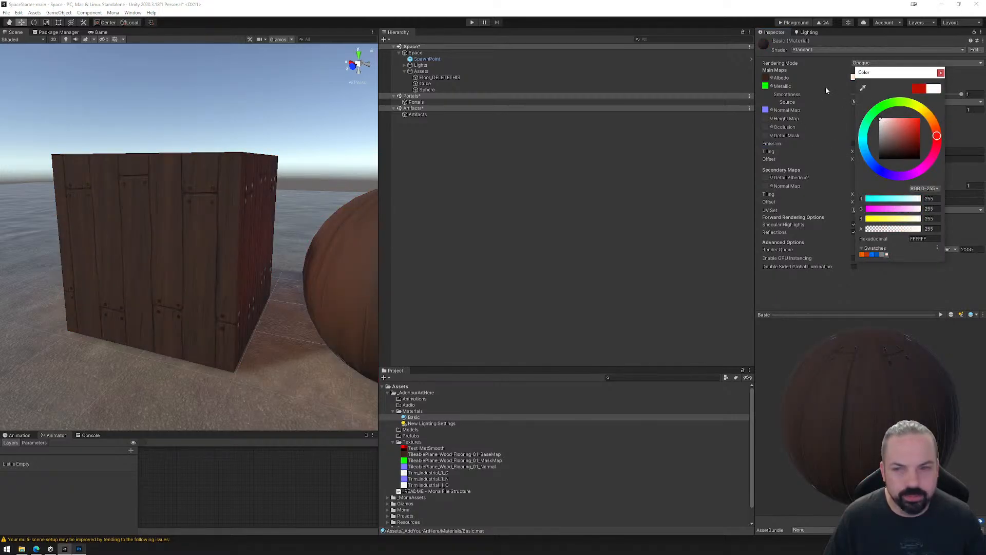
pyautogui.click(940, 73)
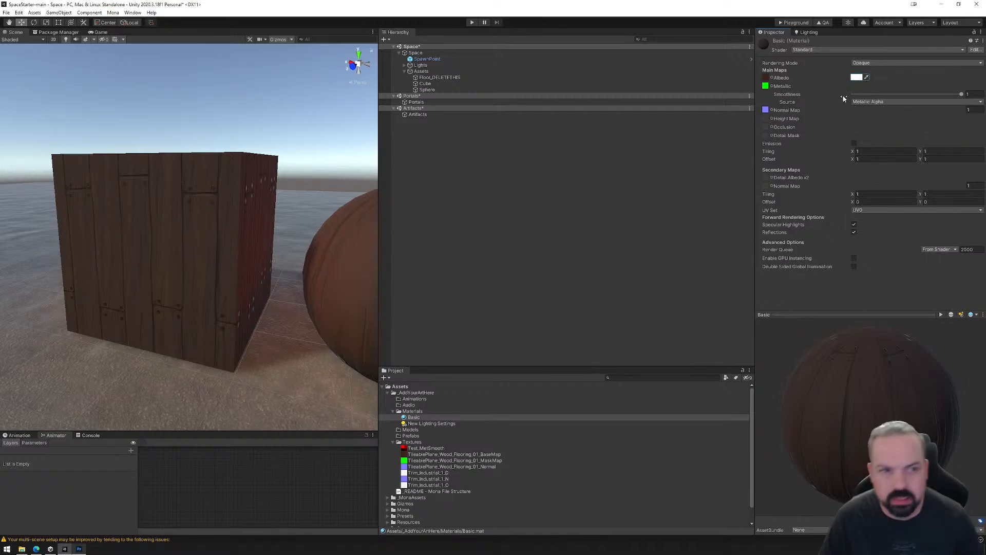
# Tint the Basic material's wood texture green and then blue (0400FF) with the Albedo color.
pyautogui.click(856, 77)
pyautogui.moveTo(907, 138)
pyautogui.mouseDown()
pyautogui.moveTo(931, 108)
pyautogui.moveTo(882, 105)
pyautogui.mouseUp()
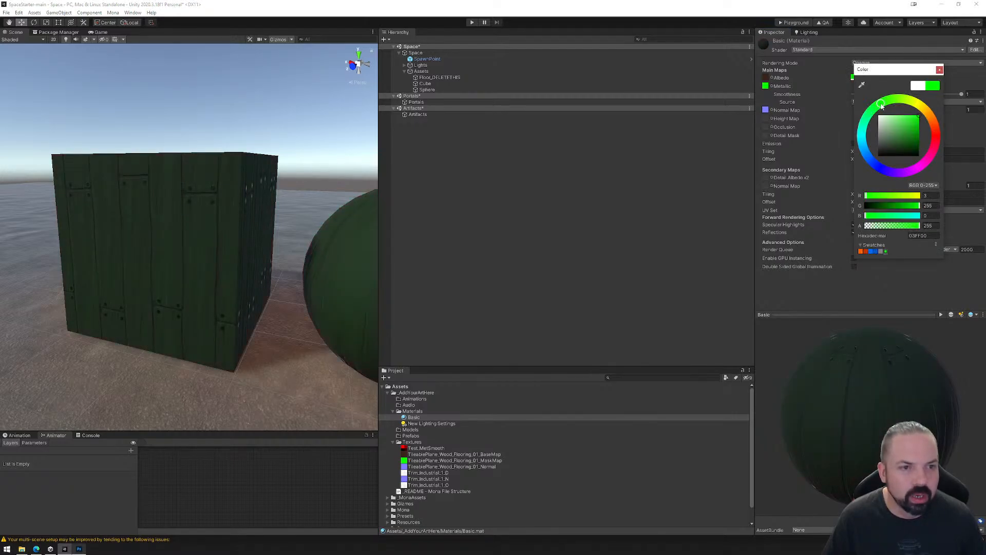
pyautogui.moveTo(865, 160); pyautogui.dragTo(881, 170)
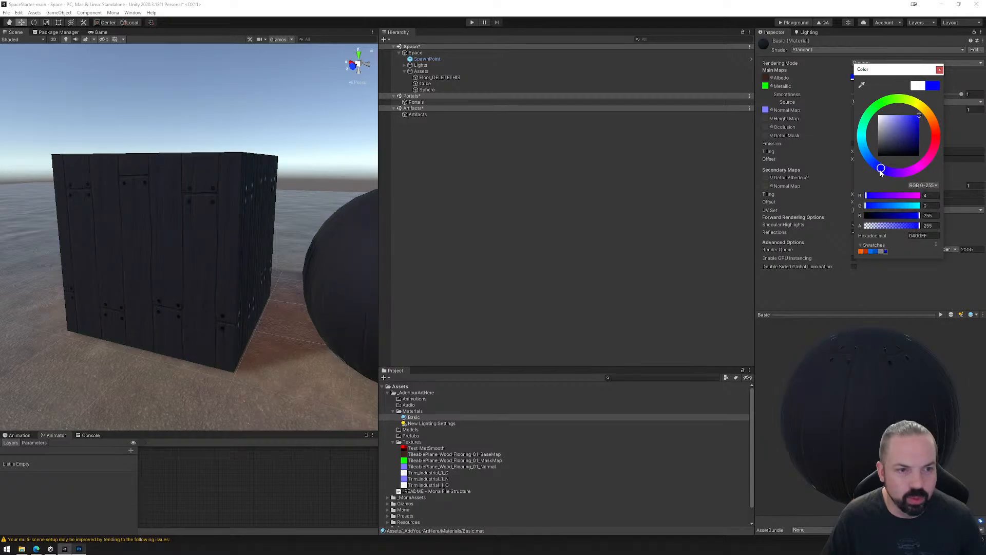
pyautogui.click(939, 70)
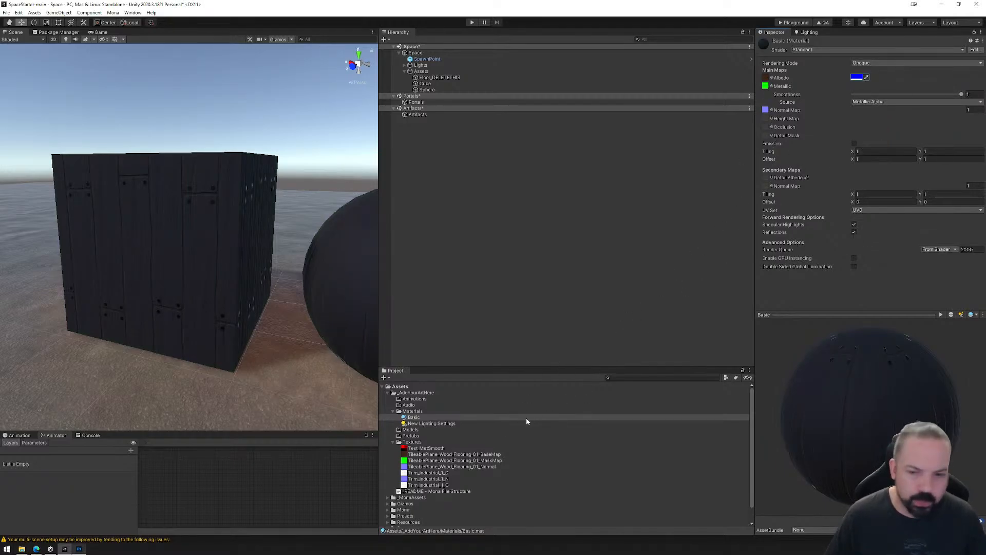
# Replace the Basic material's maps with Trim_Industrial_1_D for Albedo and Trim_Industrial_1_N for Normal Map, and clear the Metallic map.
pyautogui.moveTo(414, 475); pyautogui.dragTo(766, 79)
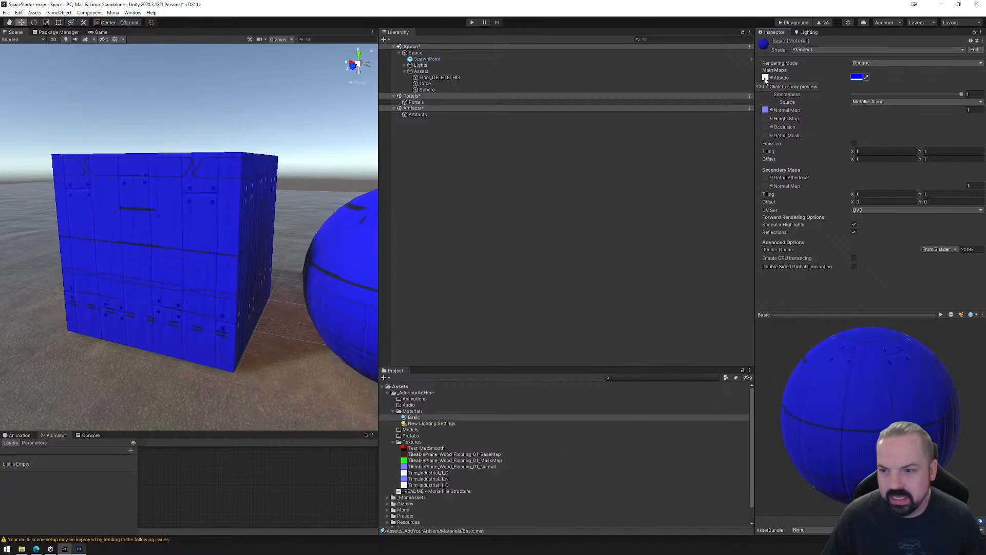
pyautogui.moveTo(410, 481); pyautogui.dragTo(765, 112)
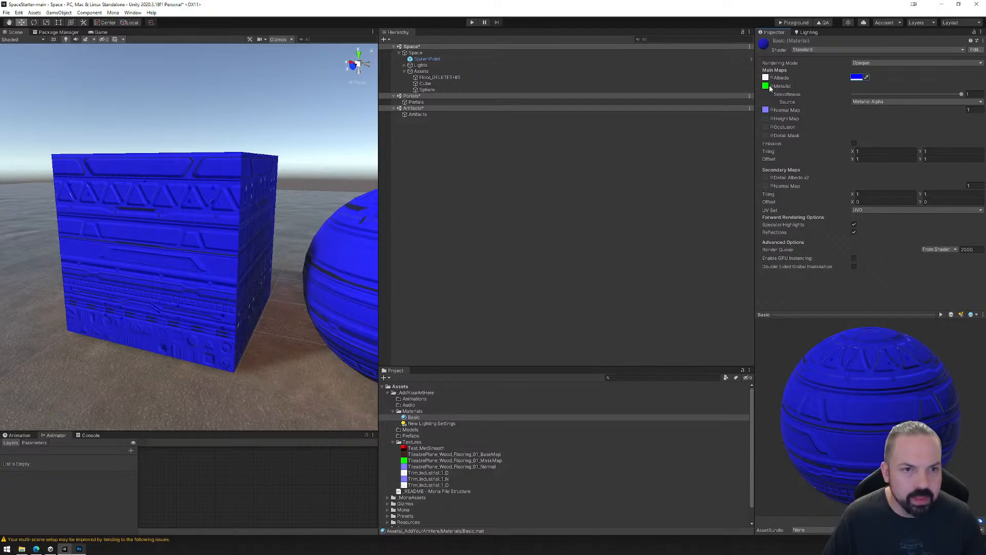
pyautogui.click(771, 86)
pyautogui.doubleClick(827, 102)
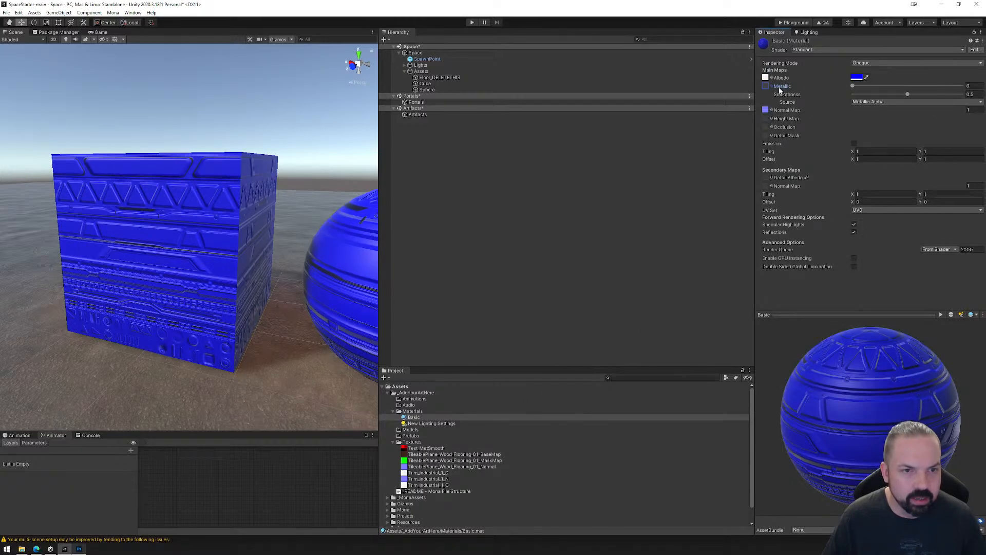
# Set the Basic material's Smoothness to about 0.621 and Metallic to 1, and inspect the cube.
pyautogui.moveTo(907, 95)
pyautogui.mouseDown()
pyautogui.moveTo(947, 95)
pyautogui.moveTo(922, 95)
pyautogui.mouseUp()
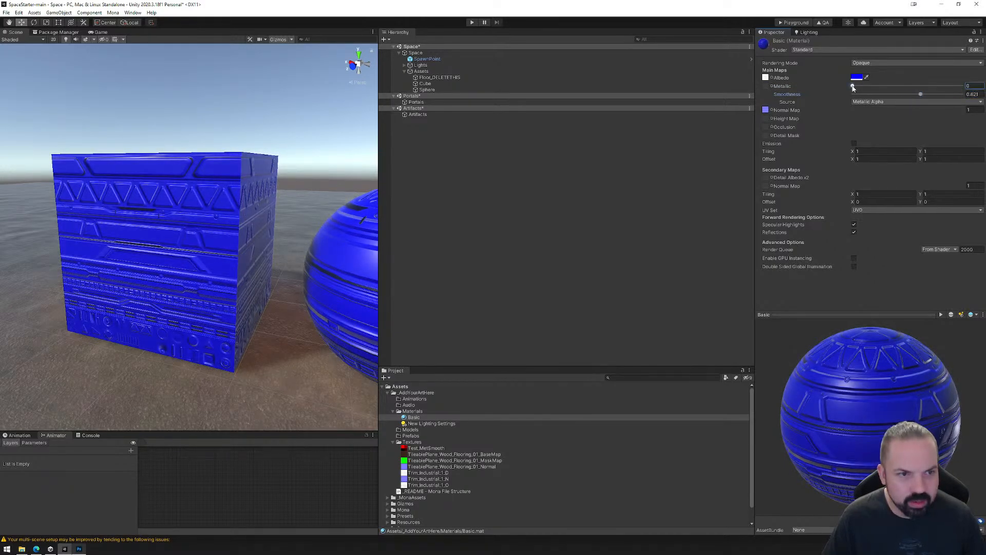
pyautogui.click(971, 86)
pyautogui.write('1')
pyautogui.moveTo(193, 228); pyautogui.dragTo(247, 232, button='middle')
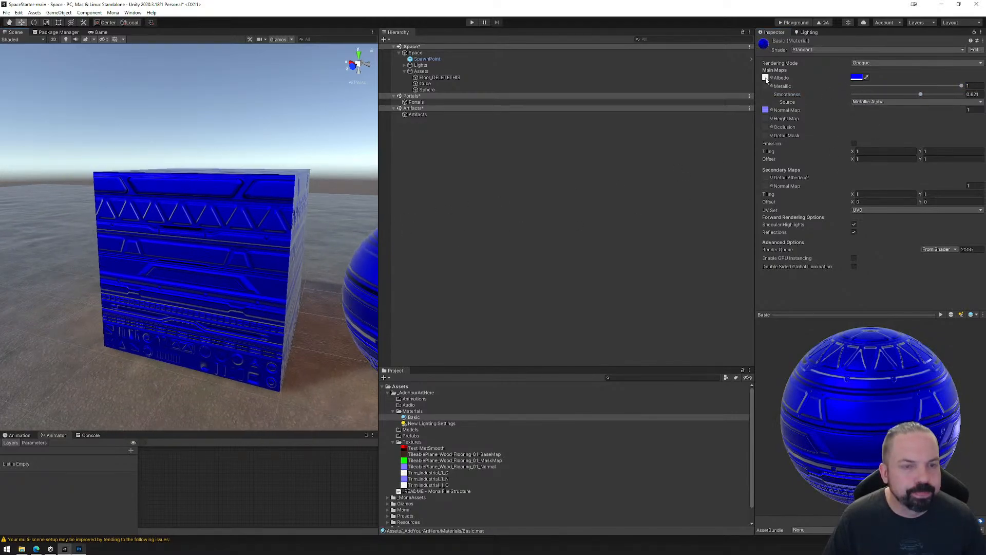
# Change the Basic material's Albedo color to a saturated magenta, trying a lighter pink-purple on the way.
pyautogui.click(858, 79)
pyautogui.moveTo(892, 128)
pyautogui.mouseDown()
pyautogui.moveTo(874, 116)
pyautogui.moveTo(885, 136)
pyautogui.moveTo(938, 141)
pyautogui.moveTo(902, 119)
pyautogui.mouseUp()
pyautogui.moveTo(915, 177); pyautogui.dragTo(919, 172)
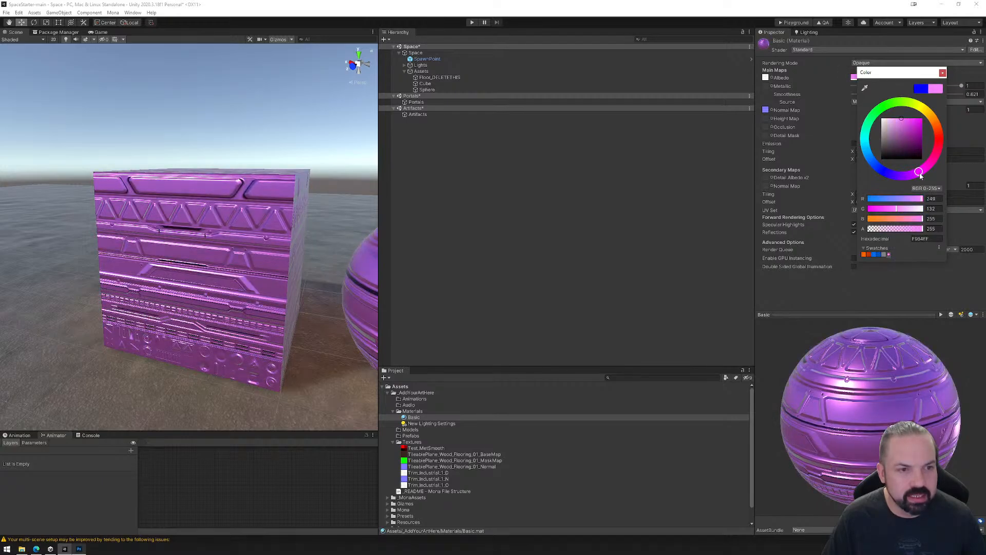
pyautogui.moveTo(905, 119); pyautogui.dragTo(931, 116)
pyautogui.click(944, 74)
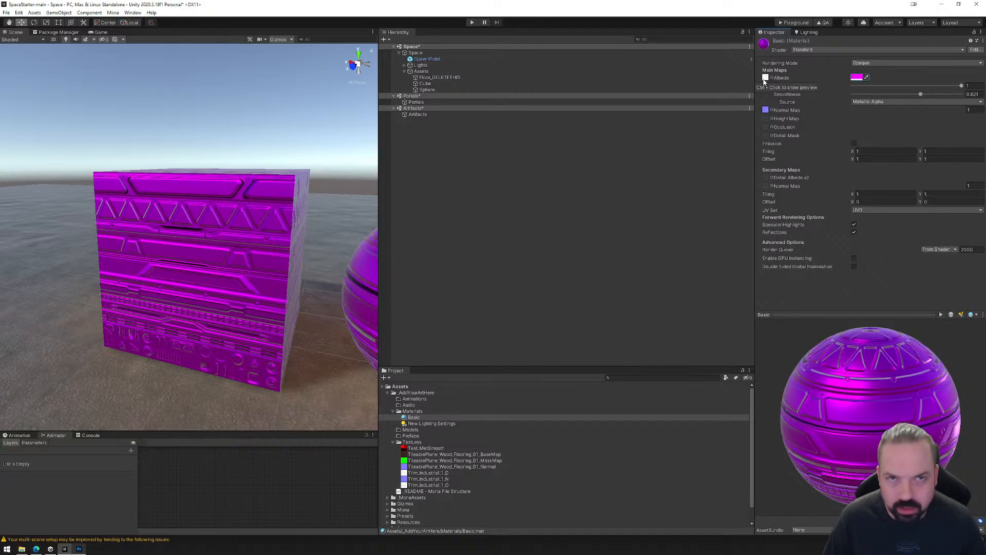
# Reset the Basic material's Albedo color to white (FFFFFF) and check the available smoothness Source options.
pyautogui.click(857, 77)
pyautogui.moveTo(892, 119); pyautogui.dragTo(868, 105)
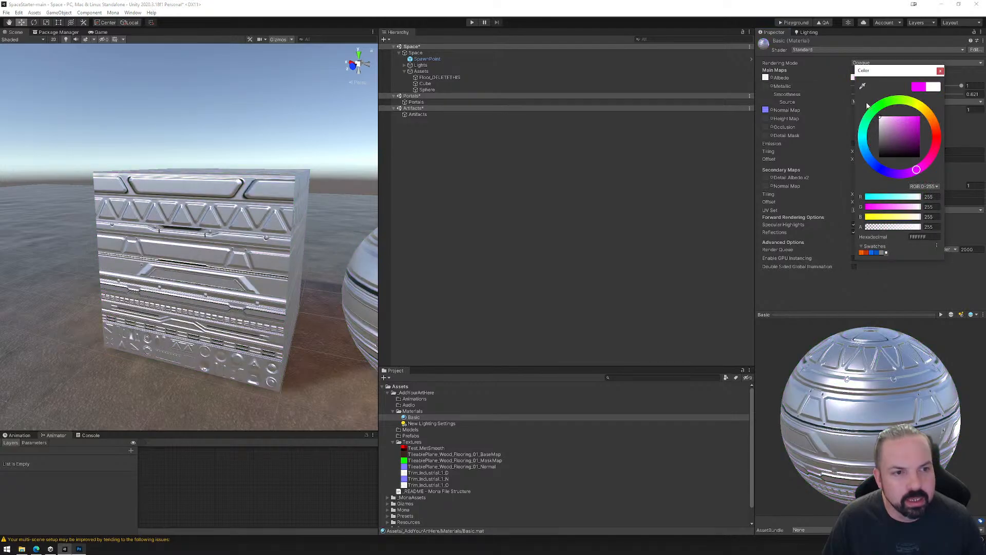
pyautogui.click(939, 72)
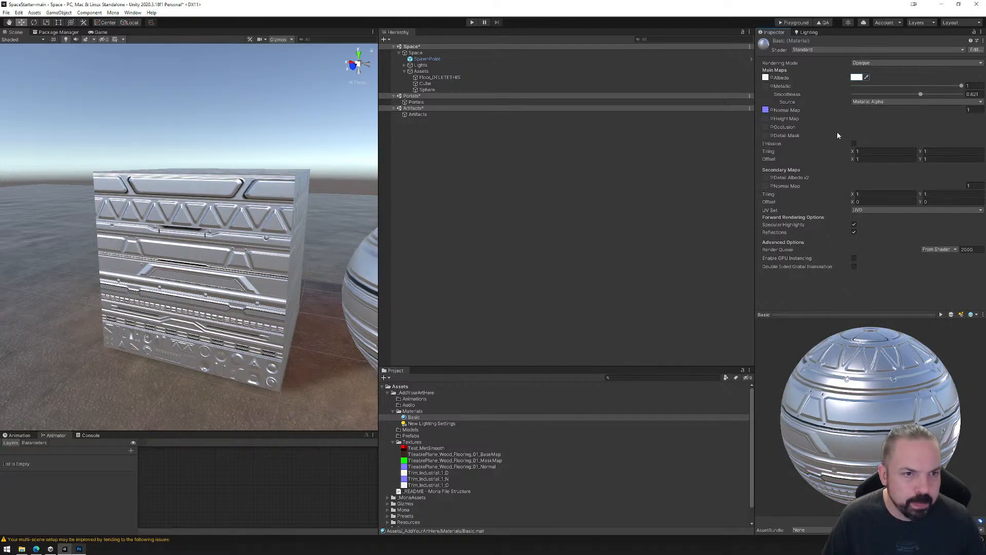
pyautogui.click(879, 102)
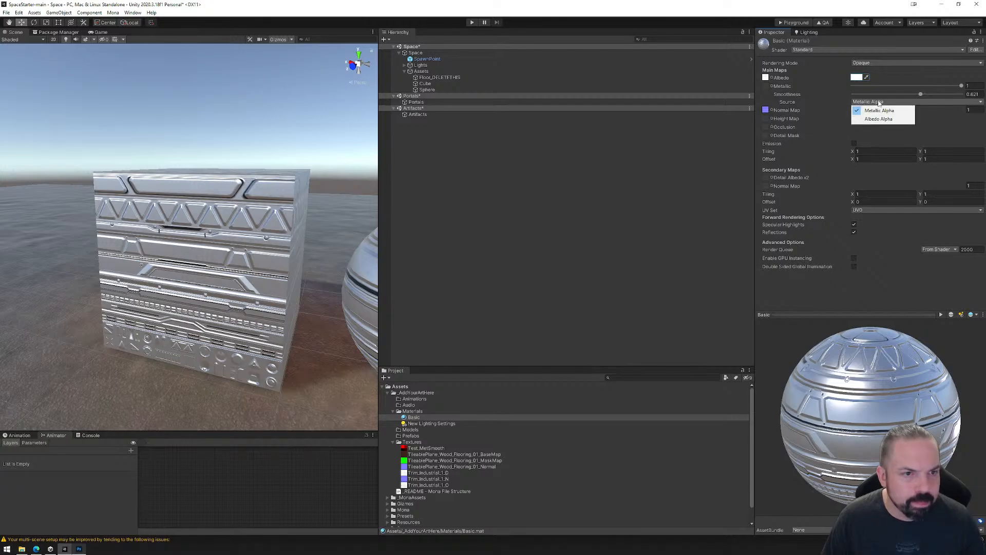
pyautogui.click(851, 302)
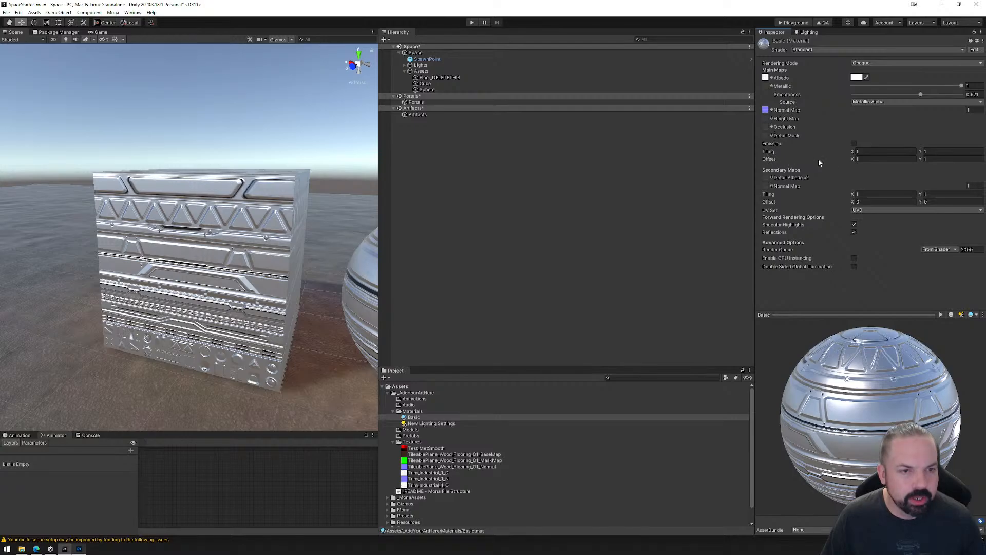
# Set the Basic material's main map Tiling to X 2, Y 2 and its Offset X to 0.5.
pyautogui.click(873, 151)
pyautogui.write('2')
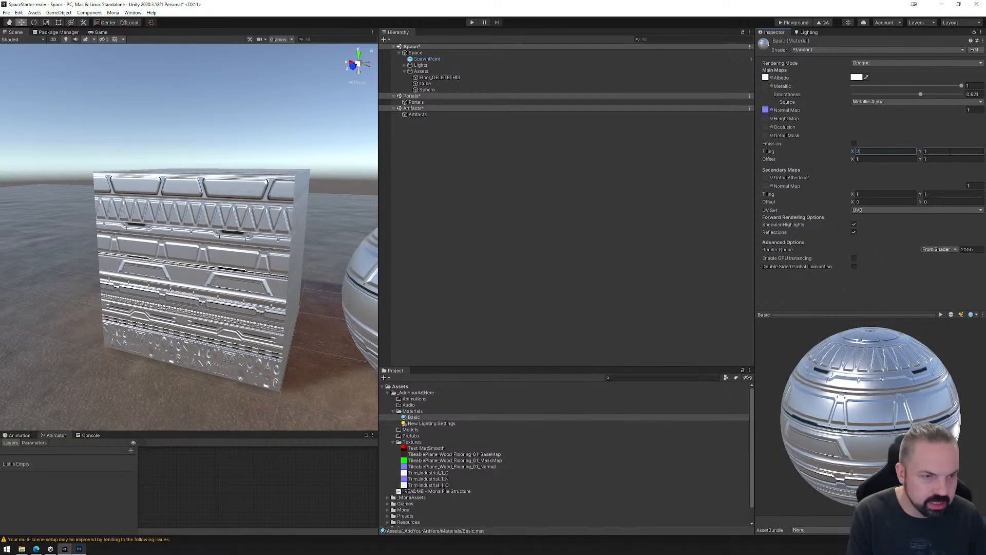
pyautogui.click(946, 152)
pyautogui.write('2')
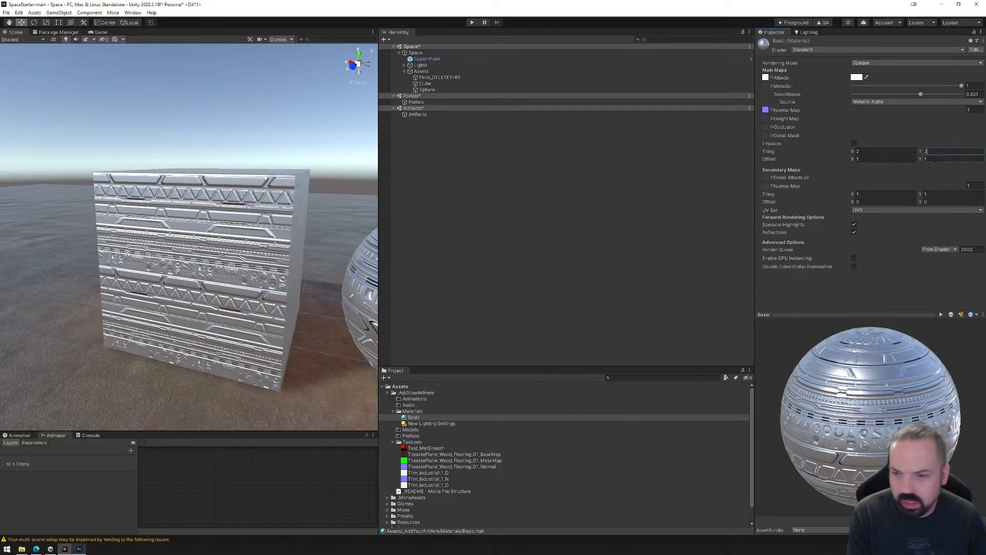
pyautogui.click(864, 160)
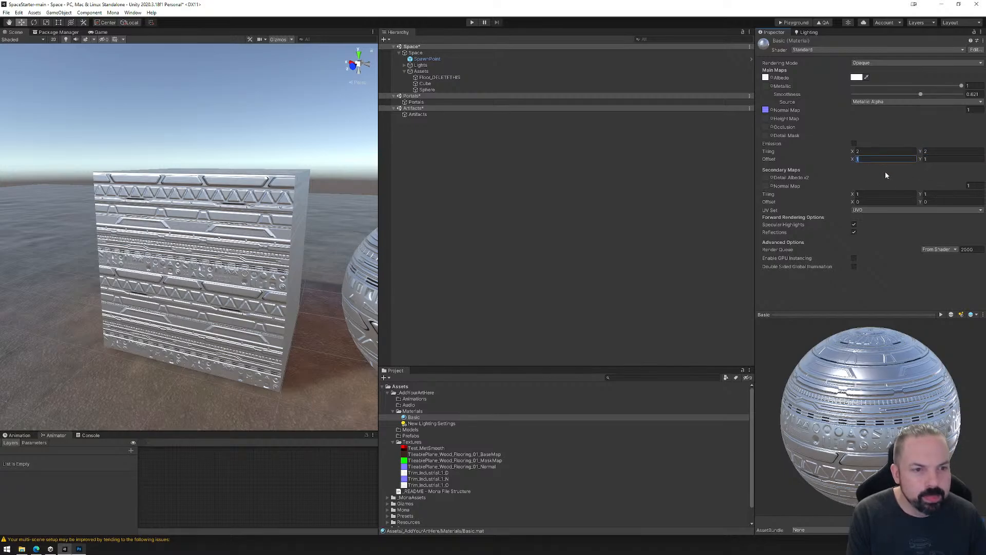
pyautogui.write('.5')
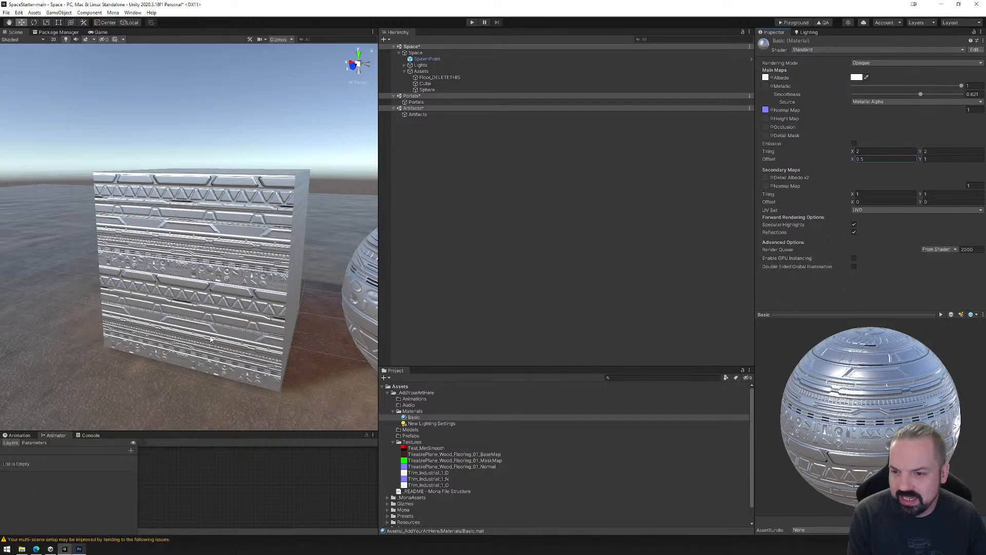
# Restore the Basic material's main map Offset X to 1 and its Tiling to X 1, Y 1.
pyautogui.click(873, 159)
pyautogui.write('1')
pyautogui.click(872, 151)
pyautogui.write('1')
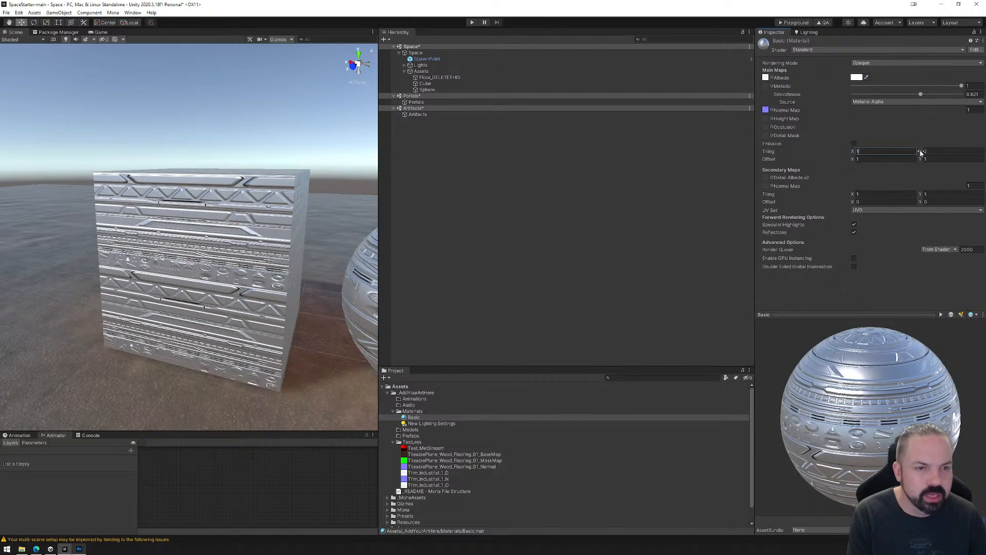
pyautogui.click(932, 152)
pyautogui.write('1')
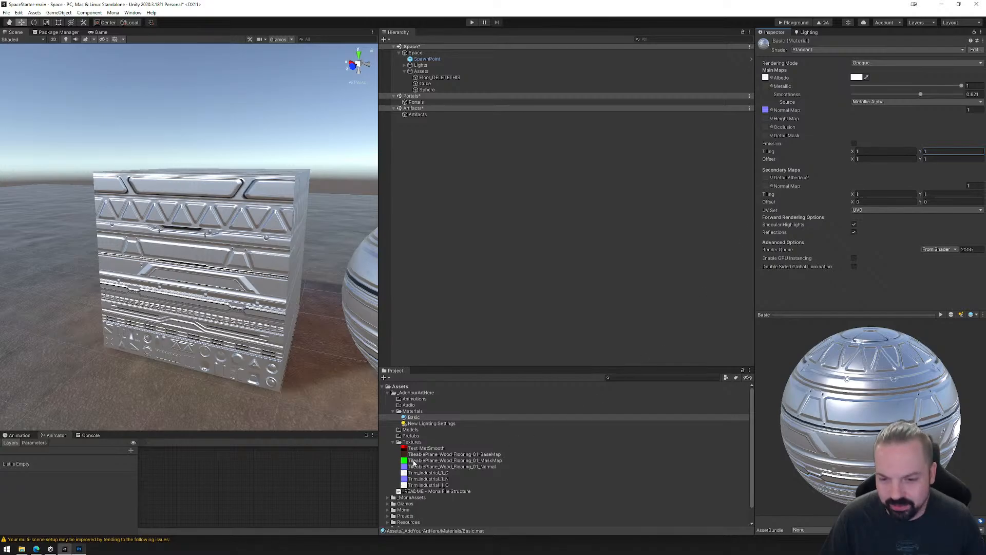
# Assign TileablePlane_Wood_Flooring_01_Normal as the Basic material's secondary Normal Map and inspect the cube up close.
pyautogui.moveTo(414, 466); pyautogui.dragTo(768, 190)
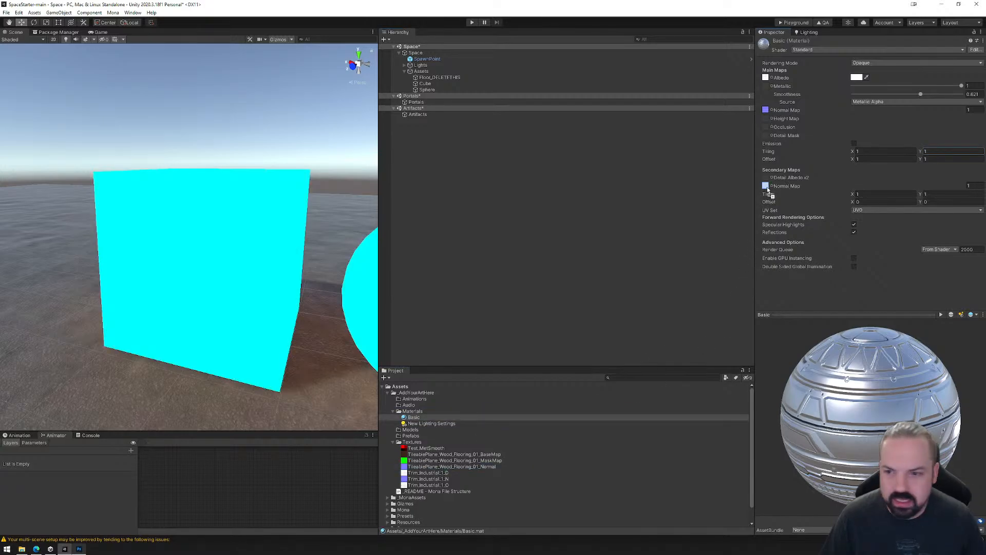
pyautogui.scroll(5, 208, 275)
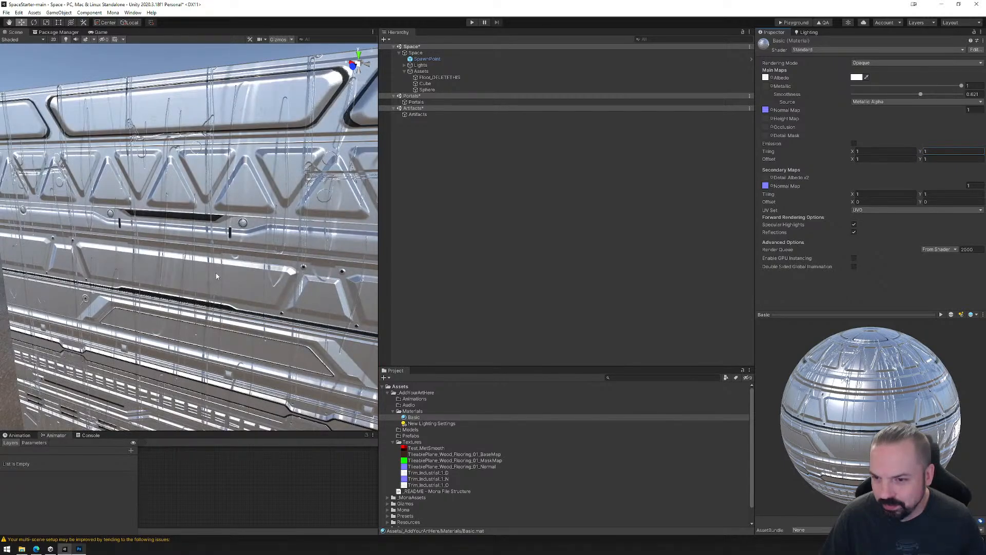
pyautogui.scroll(-8, 216, 276)
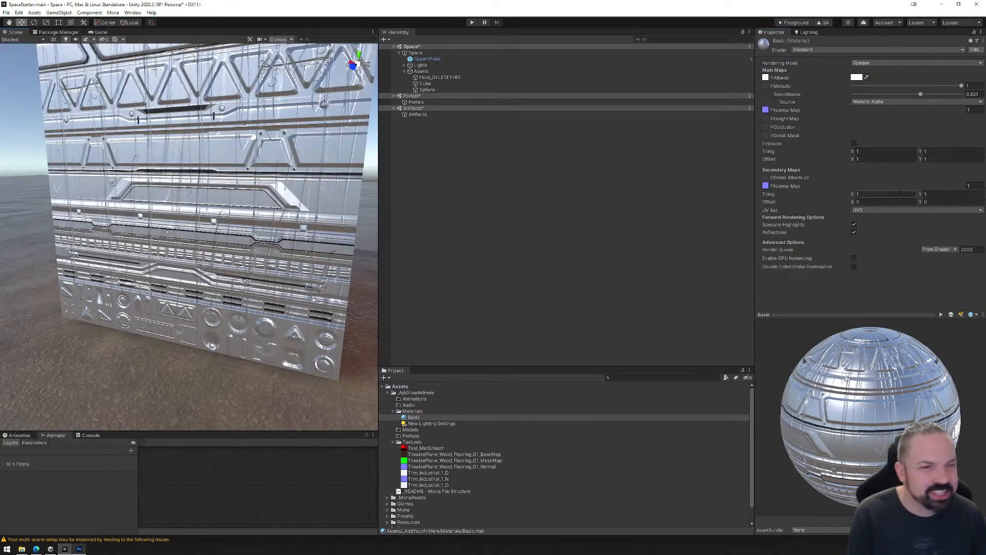
# Set the Basic material's Secondary Maps Tiling to X 5, Y 5 and view the finer detail on the cube.
pyautogui.click(882, 194)
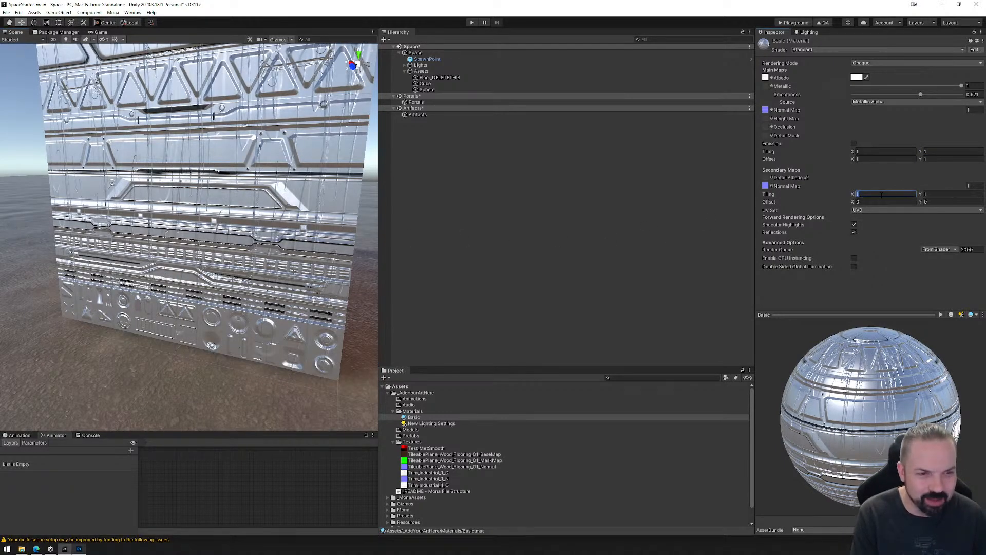
pyautogui.write('5')
pyautogui.click(933, 195)
pyautogui.write('5')
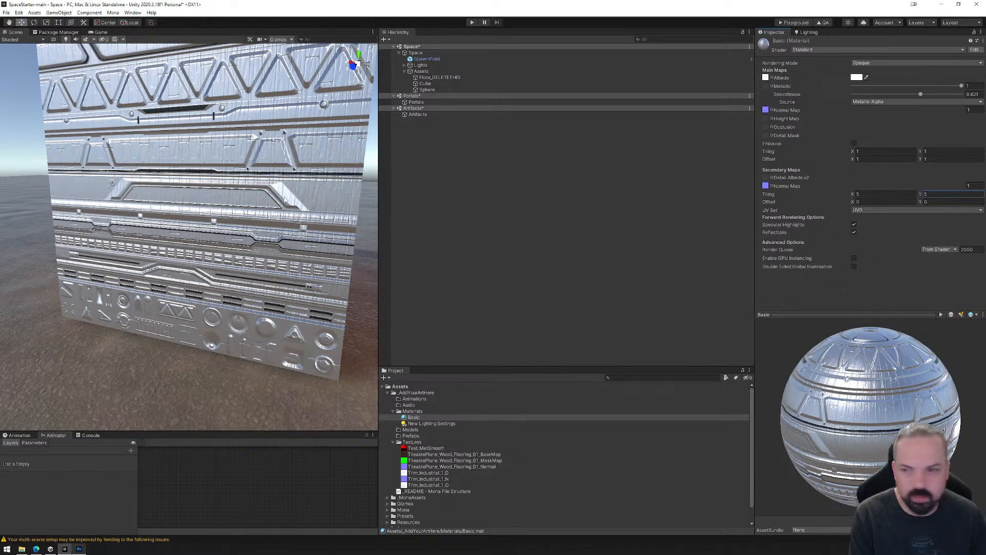
pyautogui.moveTo(257, 126); pyautogui.dragTo(232, 219, button='middle')
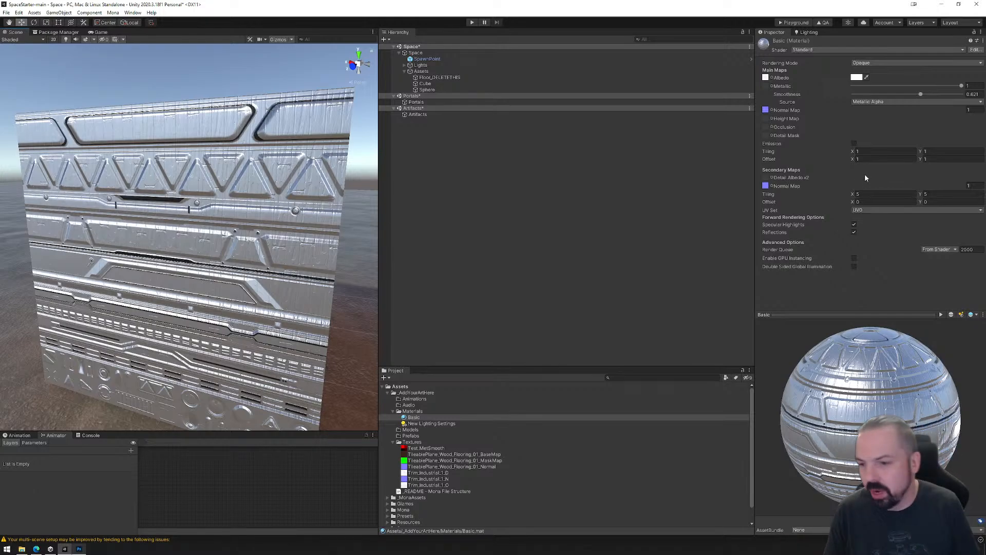
# Examine the main and secondary map settings of the Stone material on the Floor_DELETETHIS object.
pyautogui.keyDown('alt'); pyautogui.moveTo(295, 210); pyautogui.dragTo(162, 243); pyautogui.keyUp('alt')
pyautogui.click(162, 244)
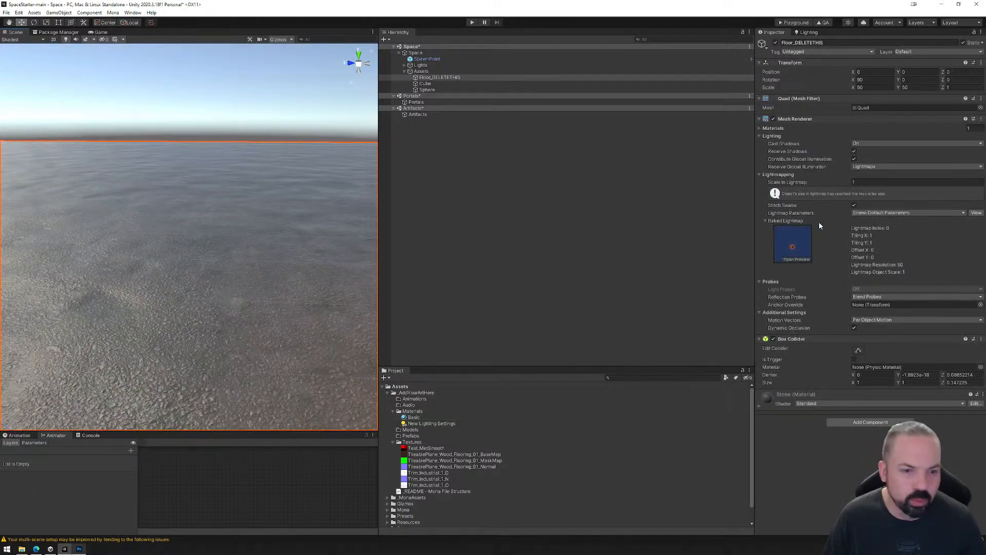
pyautogui.click(426, 78)
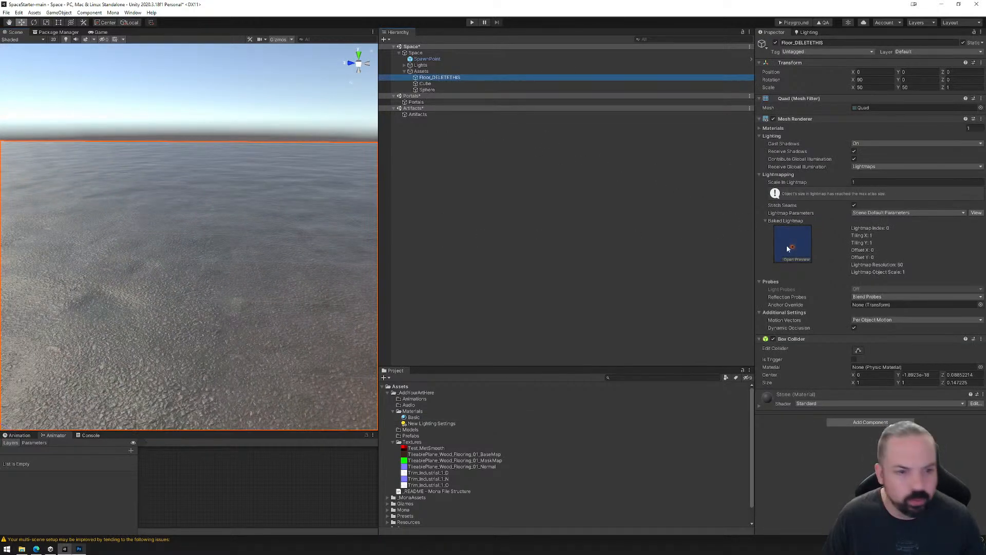
pyautogui.click(797, 395)
pyautogui.scroll(-3, 823, 434)
pyautogui.scroll(-2, 823, 433)
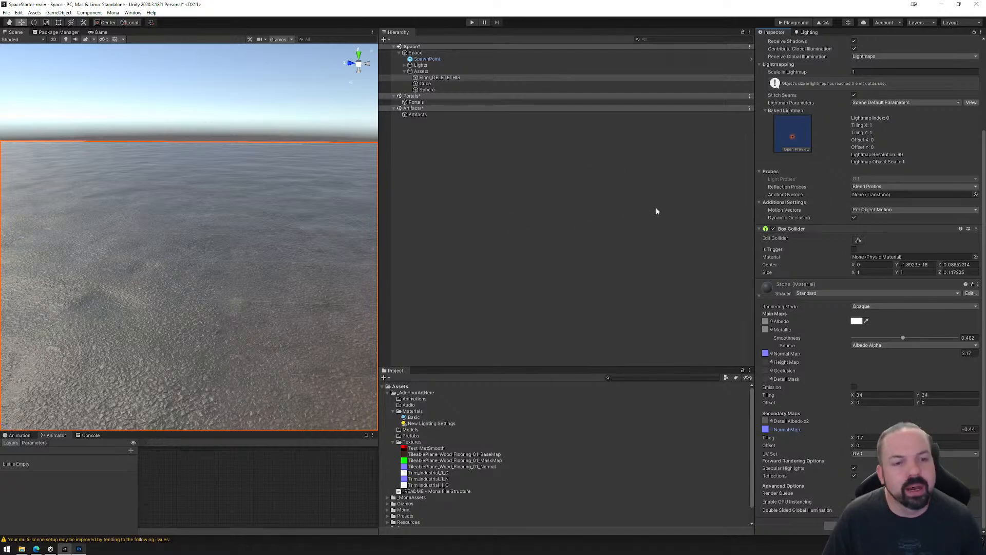
# Reselect the Basic material and replace its Albedo map with TileablePlane_Wood_Flooring_01_BaseMap.
pyautogui.click(413, 417)
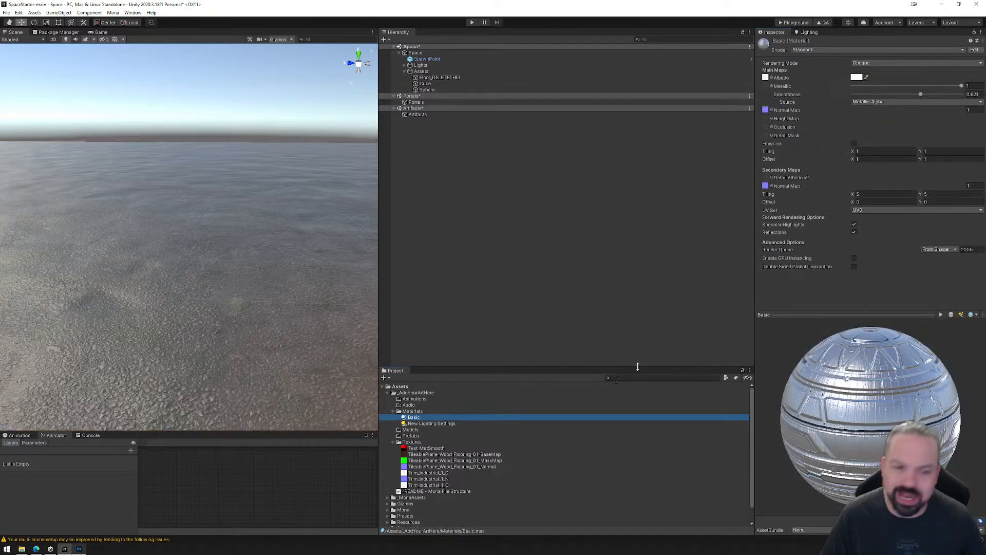
pyautogui.moveTo(826, 383); pyautogui.dragTo(899, 415)
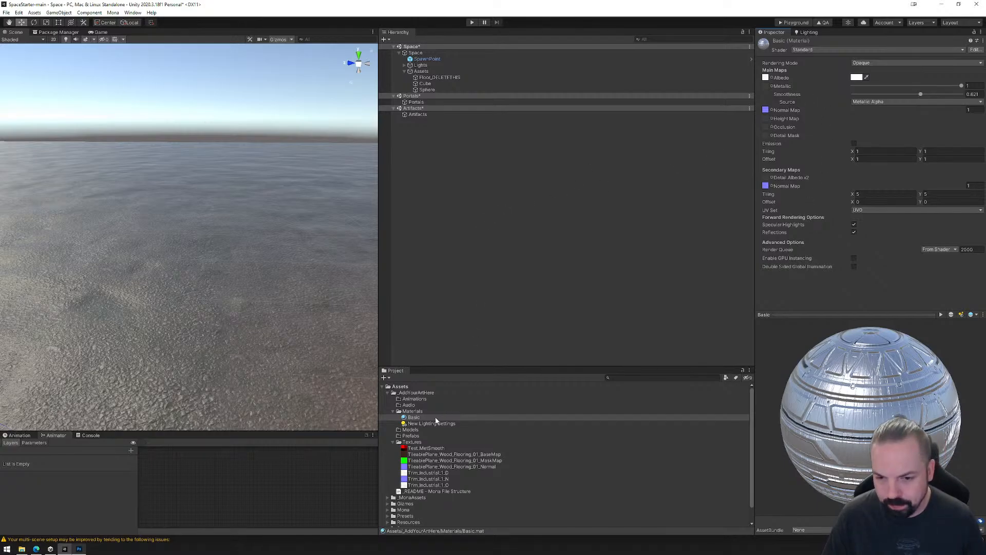
pyautogui.click(419, 418)
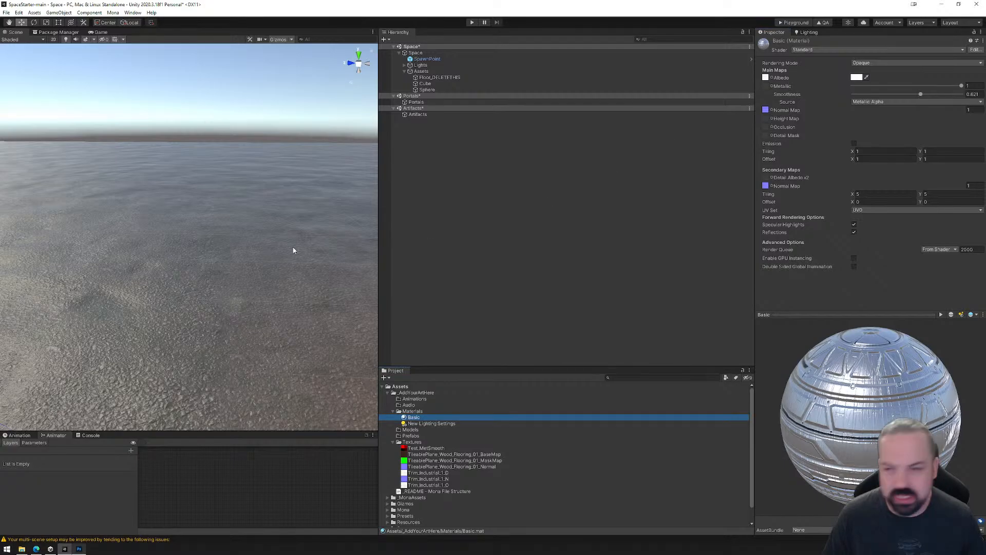
pyautogui.scroll(-5, 293, 250)
pyautogui.moveTo(220, 298); pyautogui.dragTo(255, 326, button='right')
pyautogui.moveTo(255, 326); pyautogui.dragTo(200, 334, button='middle')
pyautogui.moveTo(200, 335); pyautogui.dragTo(196, 331, button='right')
pyautogui.moveTo(196, 330); pyautogui.dragTo(217, 333, button='middle')
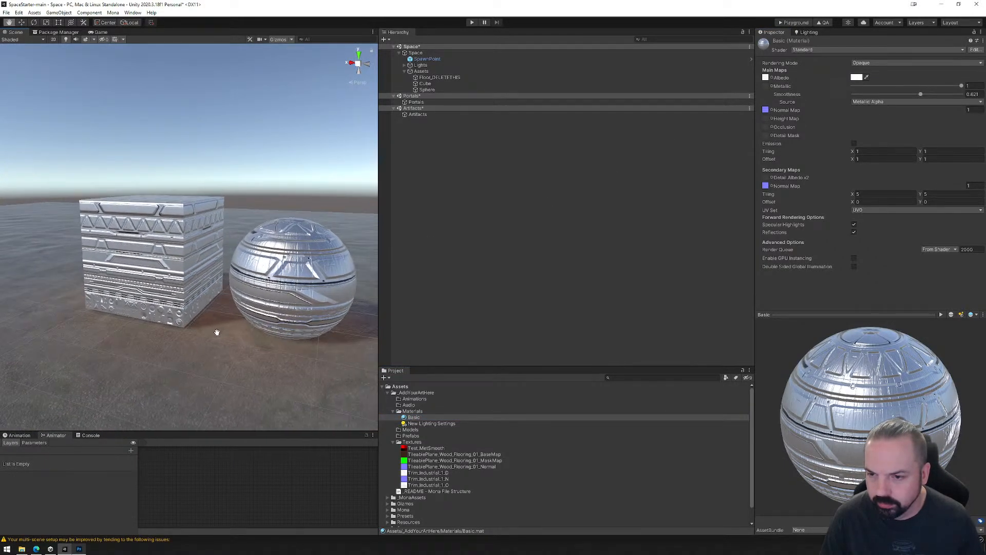
pyautogui.scroll(6, 217, 334)
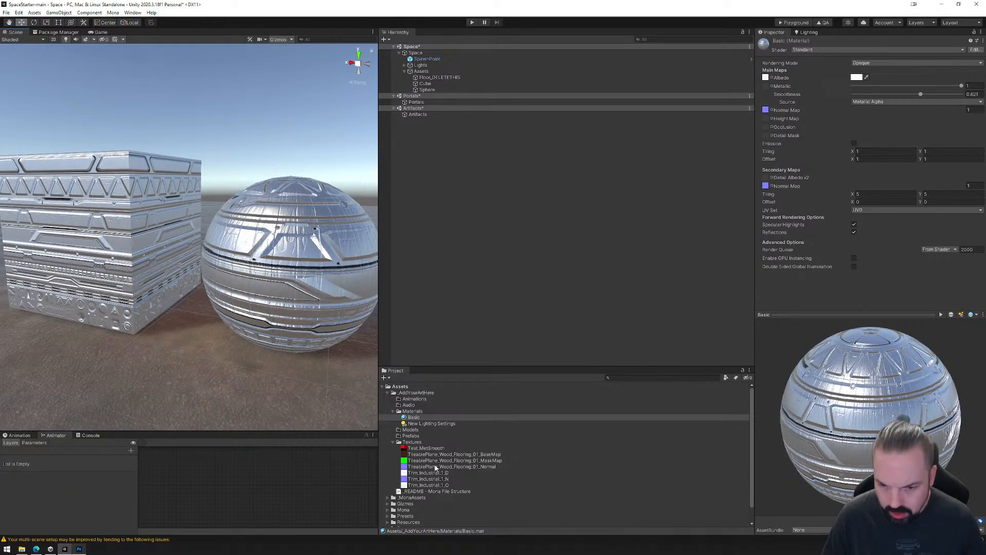
pyautogui.moveTo(431, 454); pyautogui.dragTo(766, 82)
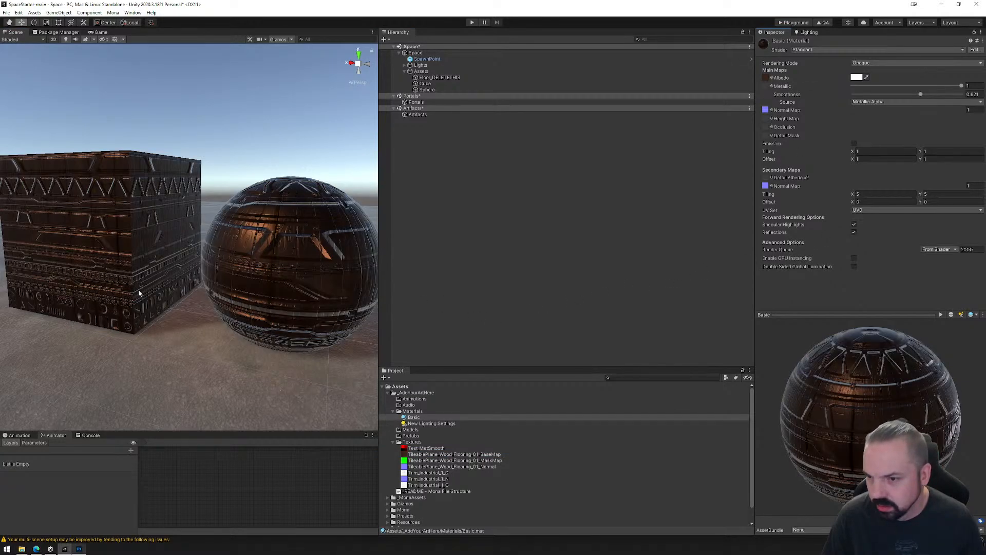
pyautogui.moveTo(139, 292); pyautogui.dragTo(238, 289, button='middle')
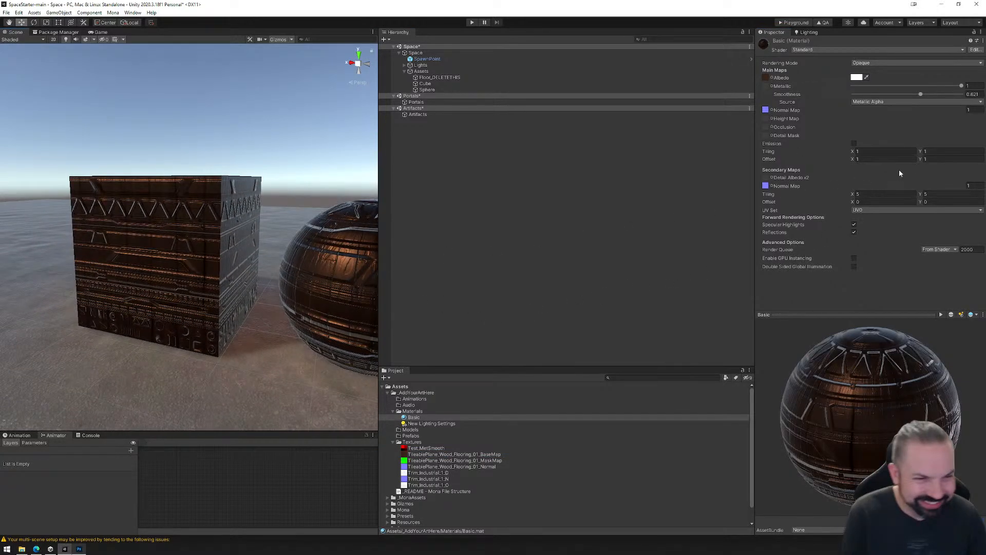
# Set the Basic material's Secondary Maps Tiling back to X 1, Y 1.
pyautogui.click(884, 193)
pyautogui.write('1')
pyautogui.click(932, 194)
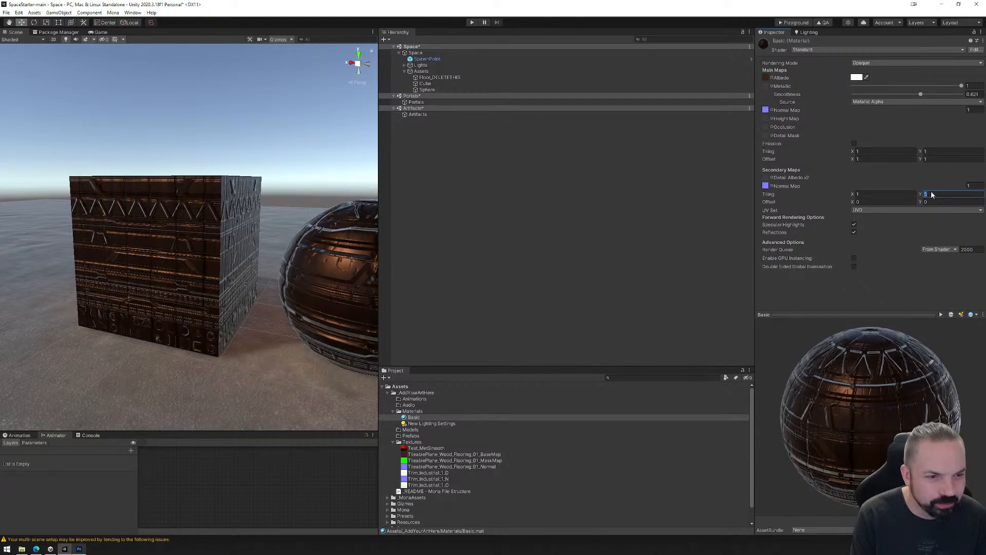
pyautogui.write('1')
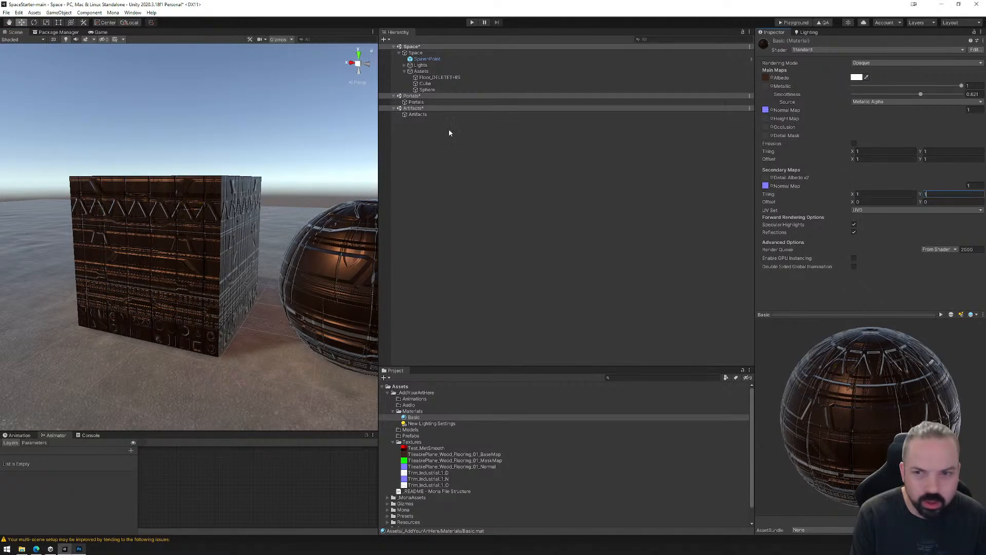
# Assign TileablePlane_Wood_Flooring_01_Normal as the main Normal Map and Trim_Industrial_1_N as the secondary Normal Map.
pyautogui.moveTo(429, 466); pyautogui.dragTo(765, 112)
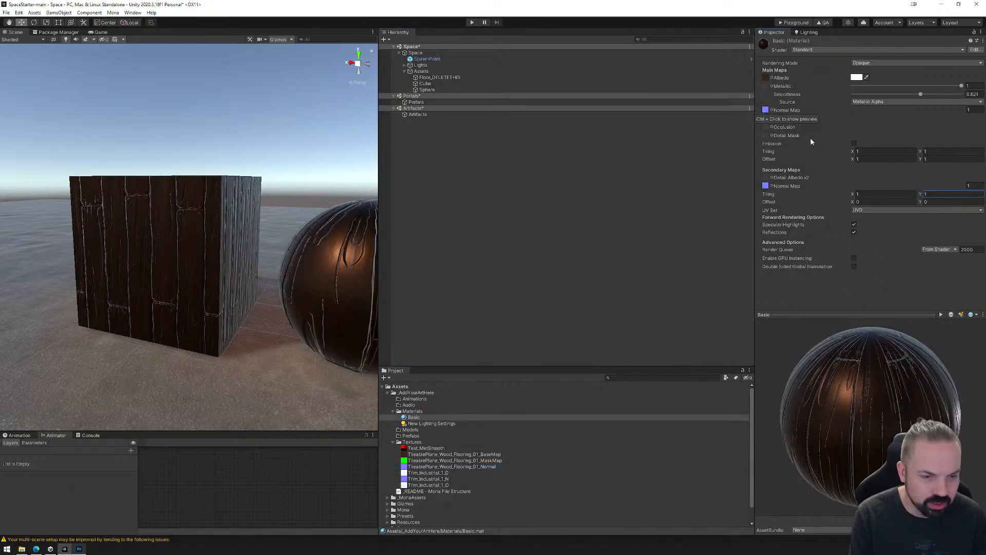
pyautogui.moveTo(419, 479); pyautogui.dragTo(766, 190)
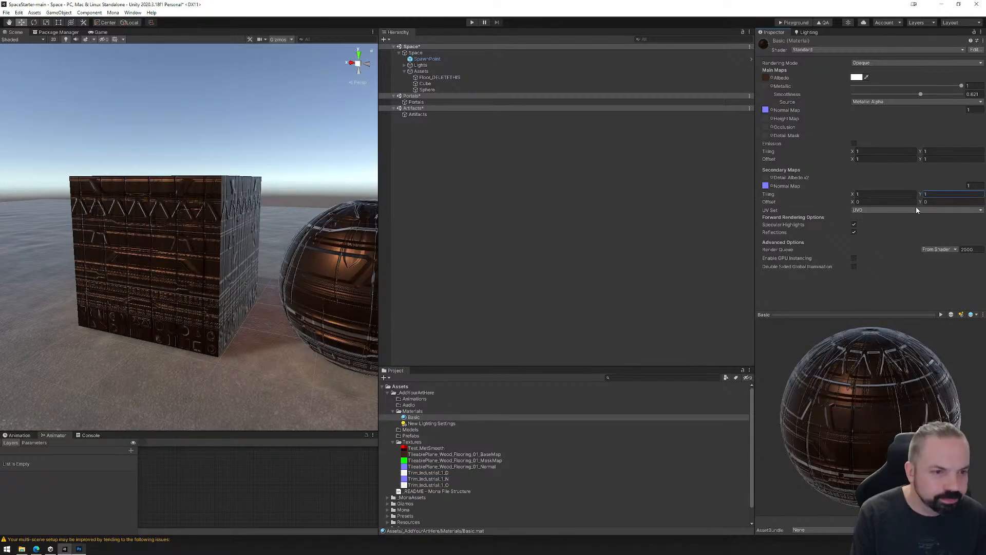
# Try a secondary Normal Map strength of 2, set it to 0.1 instead, and inspect the cube and sphere.
pyautogui.click(969, 185)
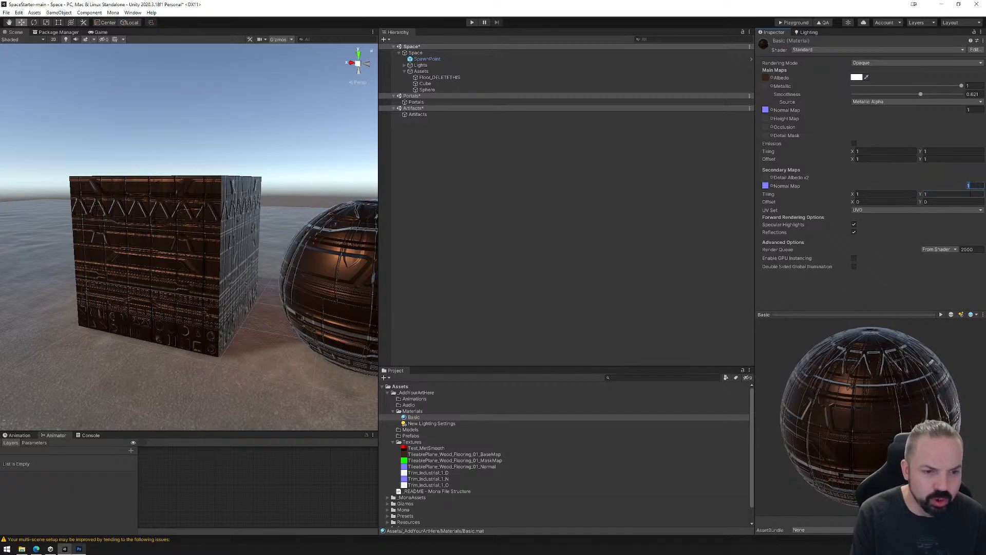
pyautogui.write('2')
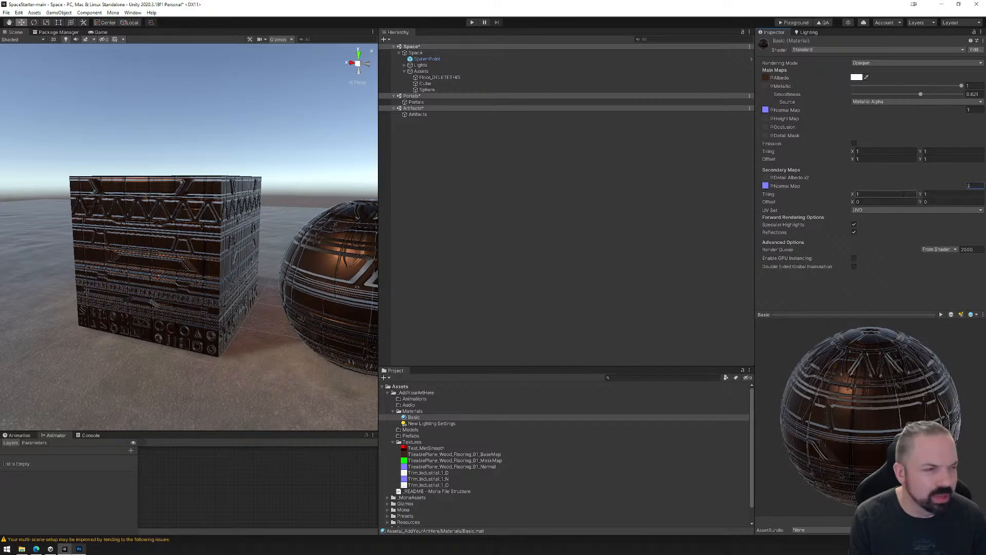
pyautogui.doubleClick(969, 185)
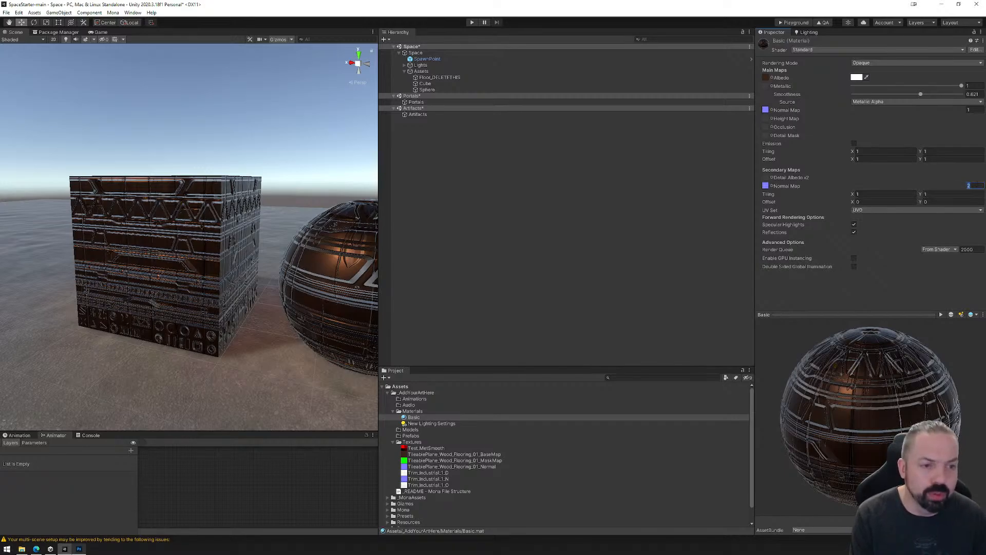
pyautogui.write('.1')
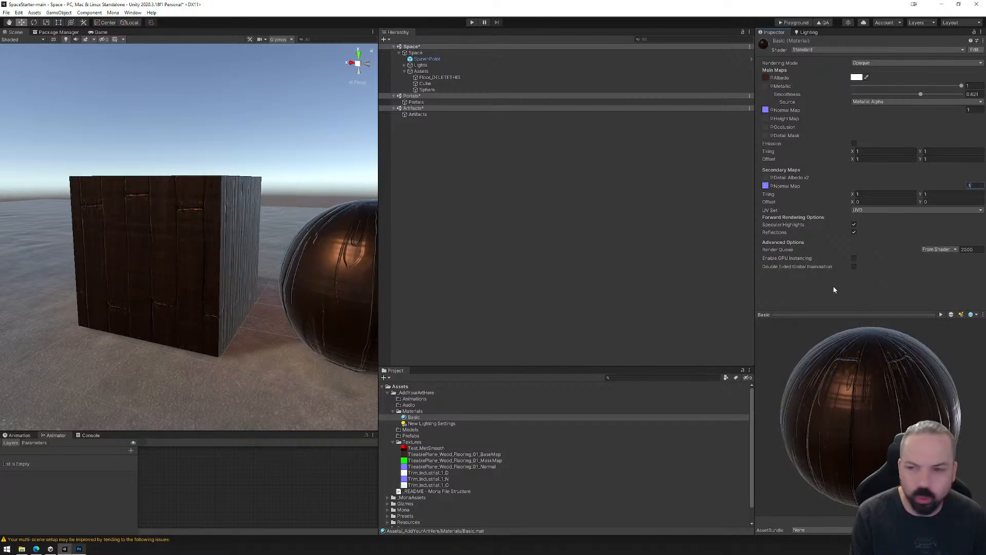
pyautogui.moveTo(234, 261)
pyautogui.mouseDown(button='right')
pyautogui.moveTo(319, 279)
pyautogui.moveTo(312, 255)
pyautogui.moveTo(245, 273)
pyautogui.moveTo(234, 244)
pyautogui.mouseUp(button='right')
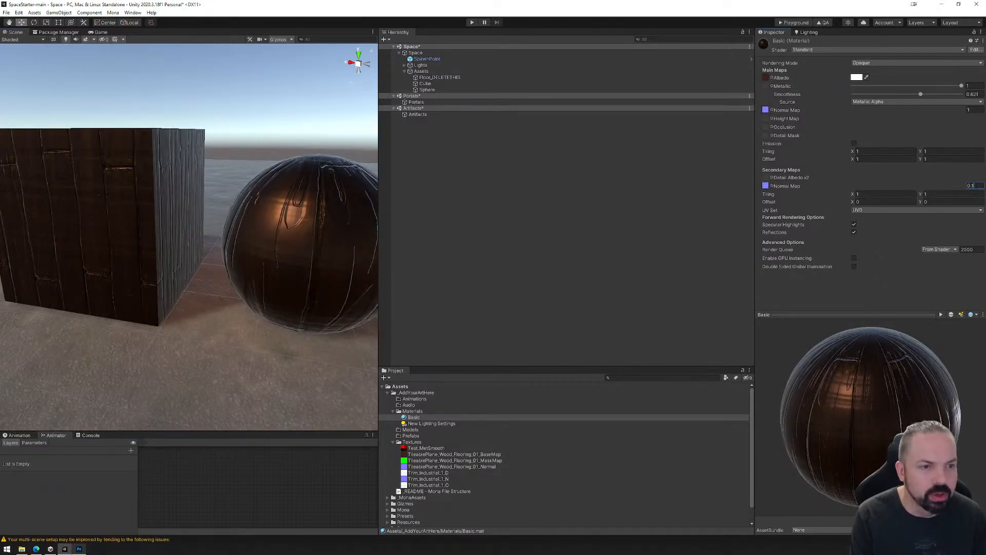
# Set the secondary Normal Map strength to 1, try 0.5 for the main Normal Map, and return it to 1.
pyautogui.click(976, 186)
pyautogui.write('1')
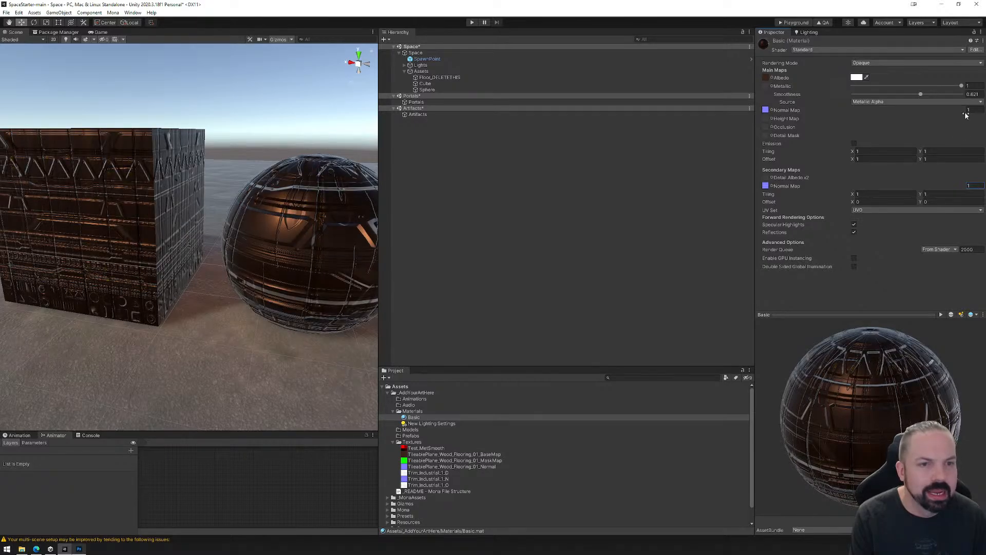
pyautogui.click(973, 109)
pyautogui.write('.5')
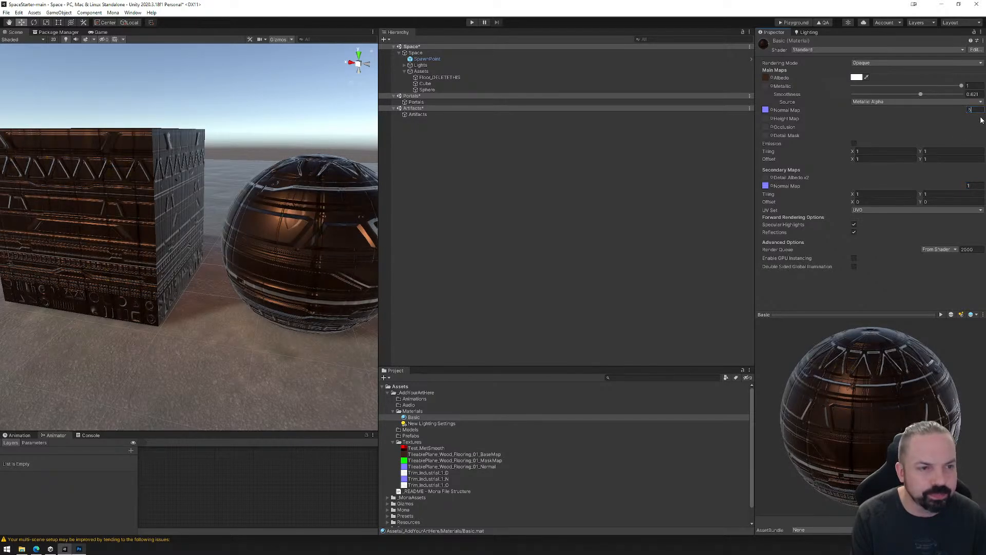
pyautogui.press('Return')
pyautogui.click(980, 109)
pyautogui.write('1')
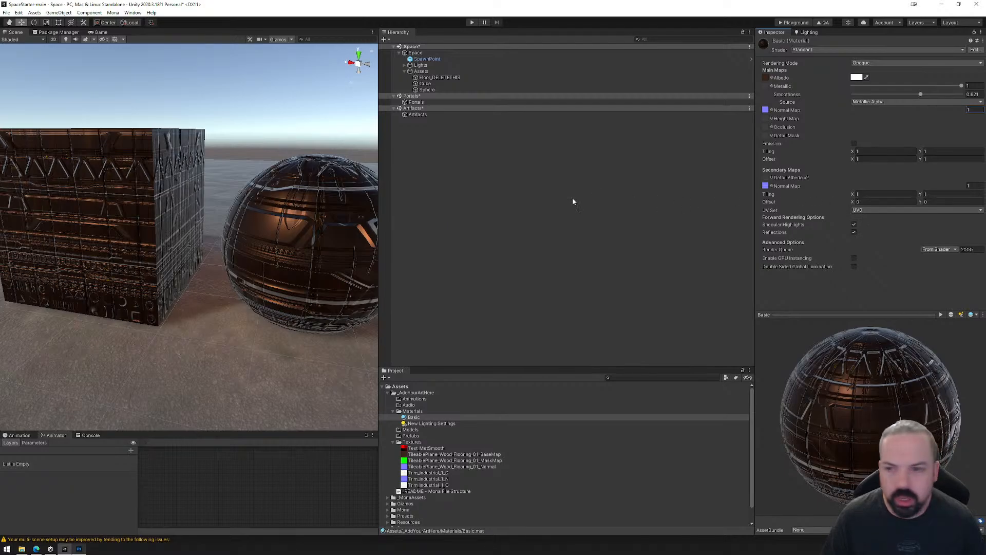
pyautogui.scroll(-2, 235, 231)
pyautogui.moveTo(305, 250); pyautogui.dragTo(292, 252, button='right')
pyautogui.scroll(-3, 294, 252)
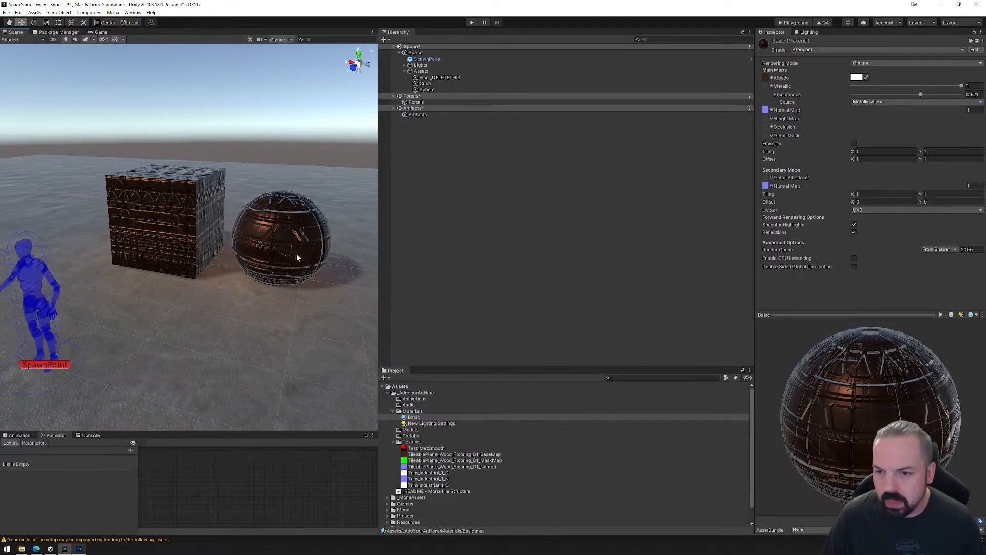
pyautogui.moveTo(298, 255); pyautogui.dragTo(285, 257, button='middle')
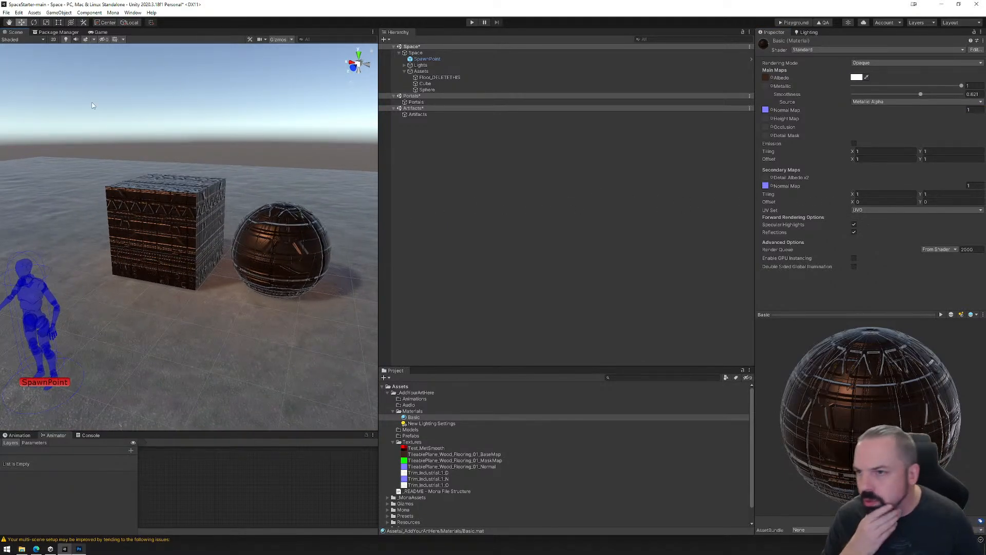
# Show the My Assets packages in the Package Manager and widen the package list.
pyautogui.click(62, 34)
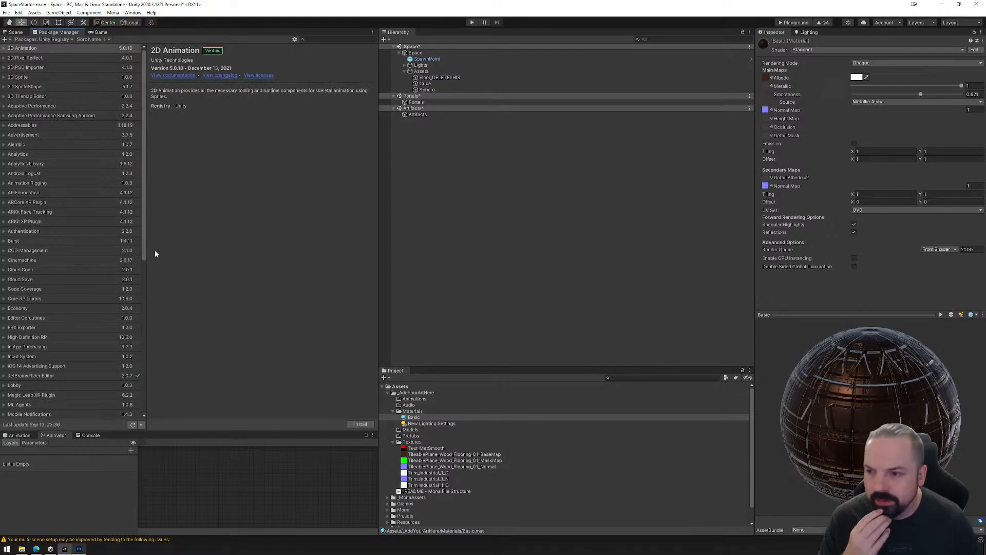
pyautogui.click(46, 39)
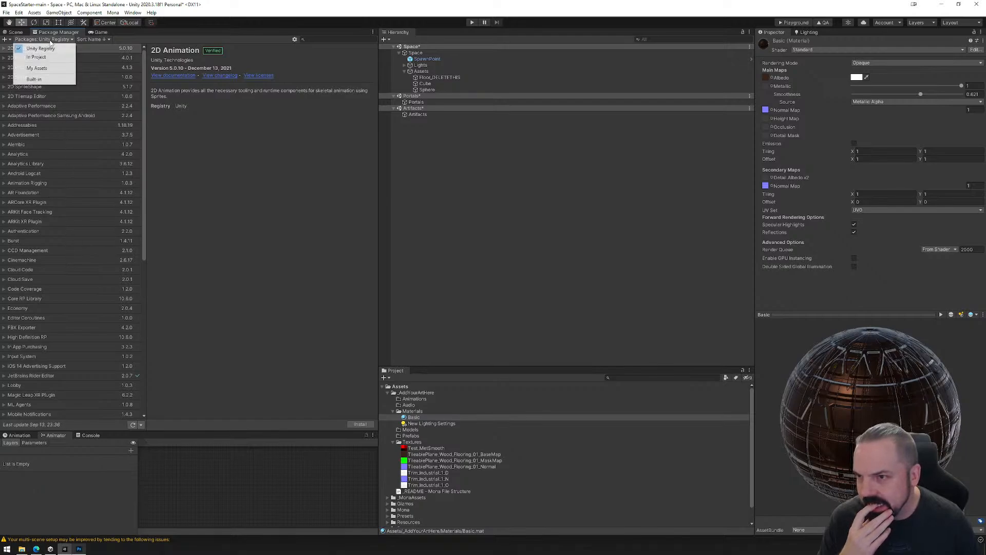
pyautogui.click(49, 69)
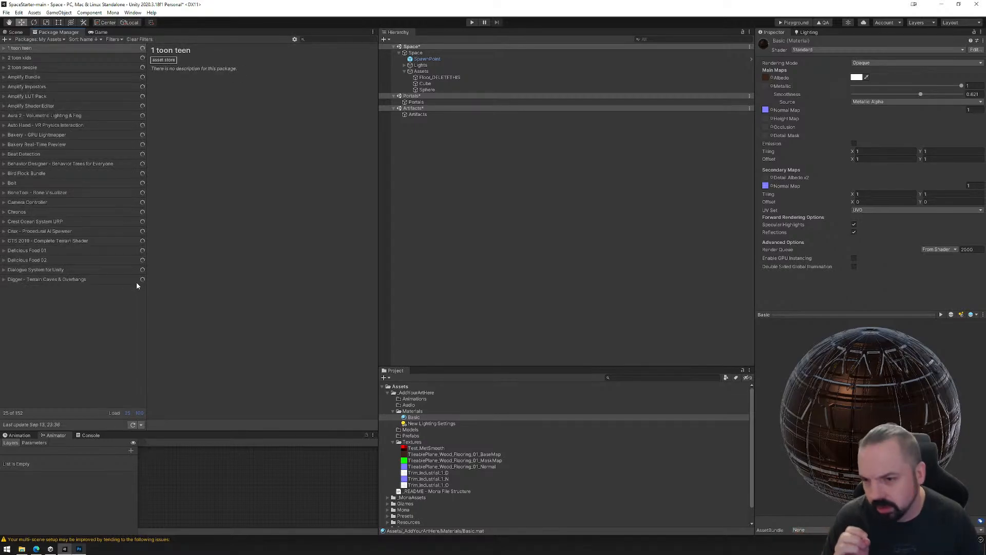
pyautogui.moveTo(144, 314); pyautogui.dragTo(176, 314)
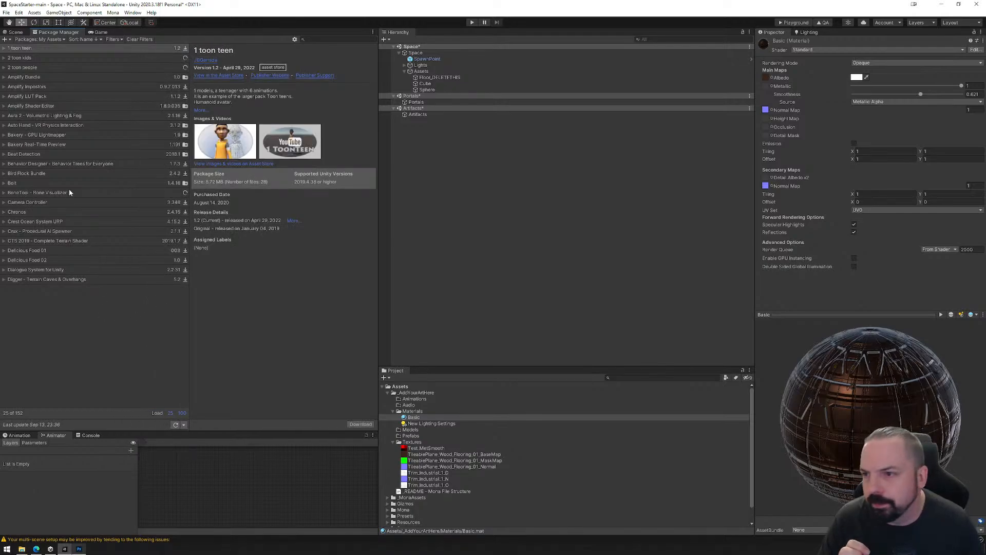
# View the Amplify Bundle and Amplify Shader Editor details, check the editor's Asset Store page in the browser, and return to Unity.
pyautogui.click(38, 77)
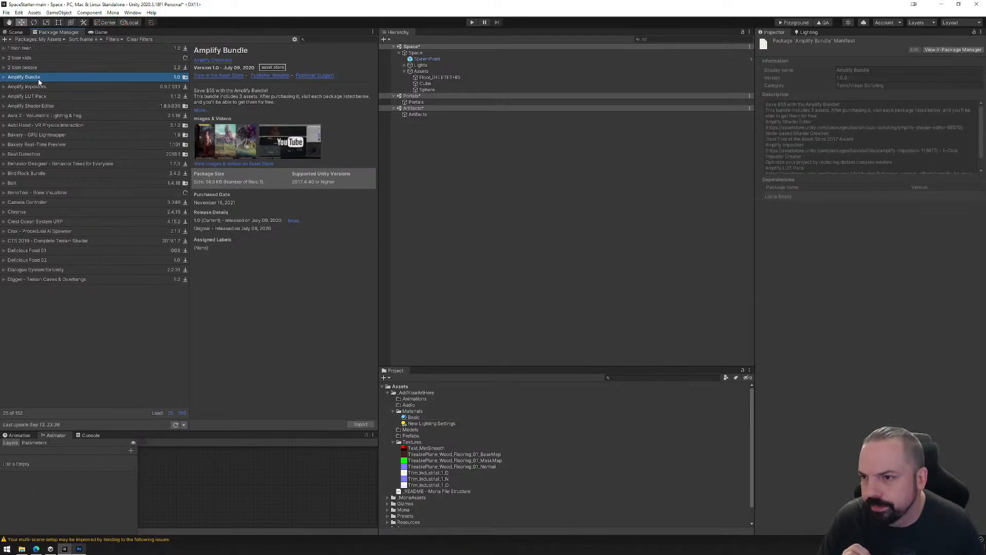
pyautogui.click(39, 105)
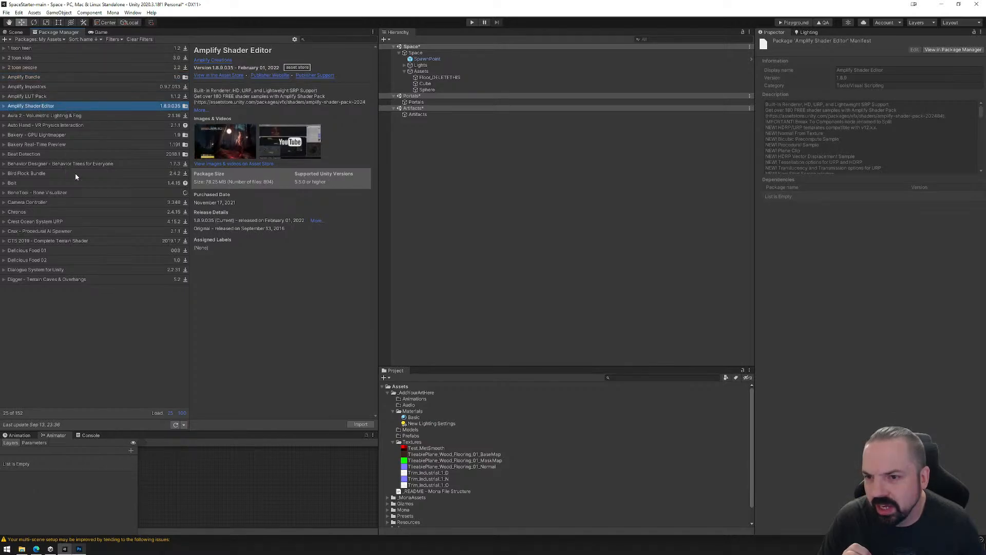
pyautogui.click(223, 75)
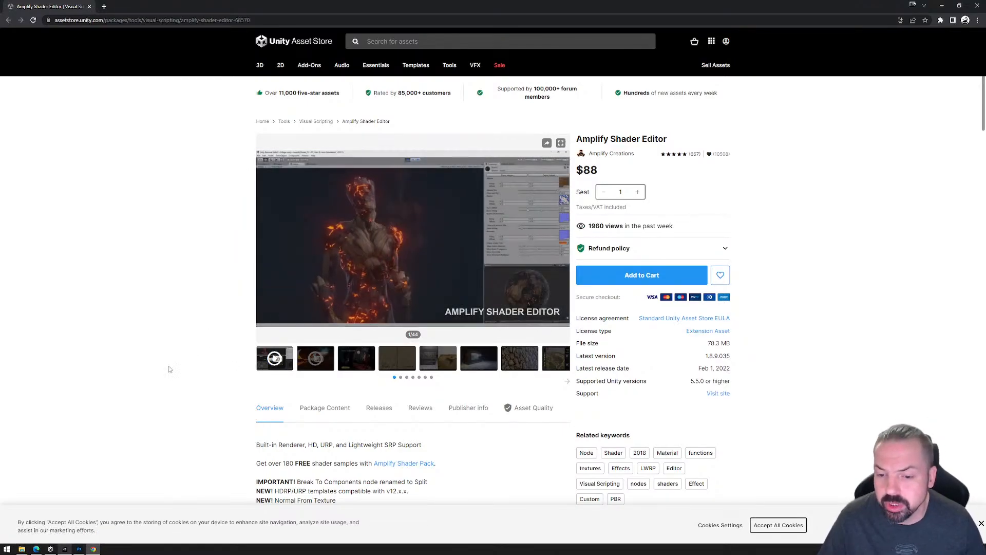
pyautogui.click(66, 550)
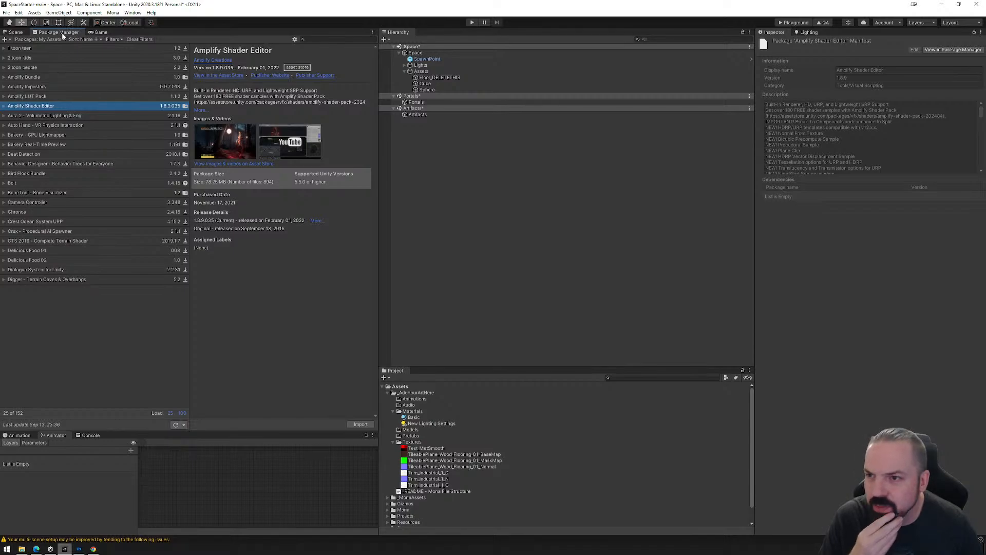
# Import the complete Amplify Shader Editor package into the project.
pyautogui.click(31, 96)
pyautogui.click(33, 109)
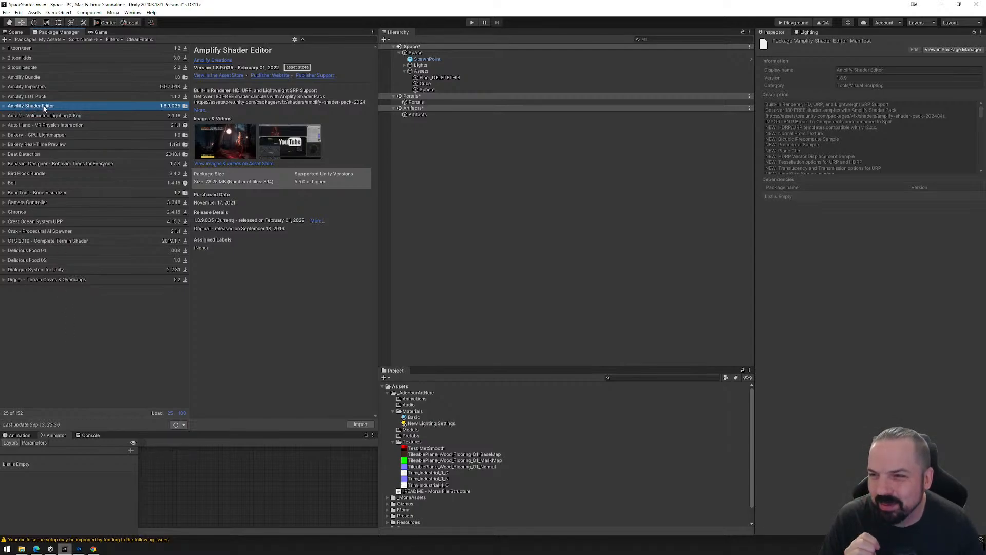
pyautogui.click(360, 425)
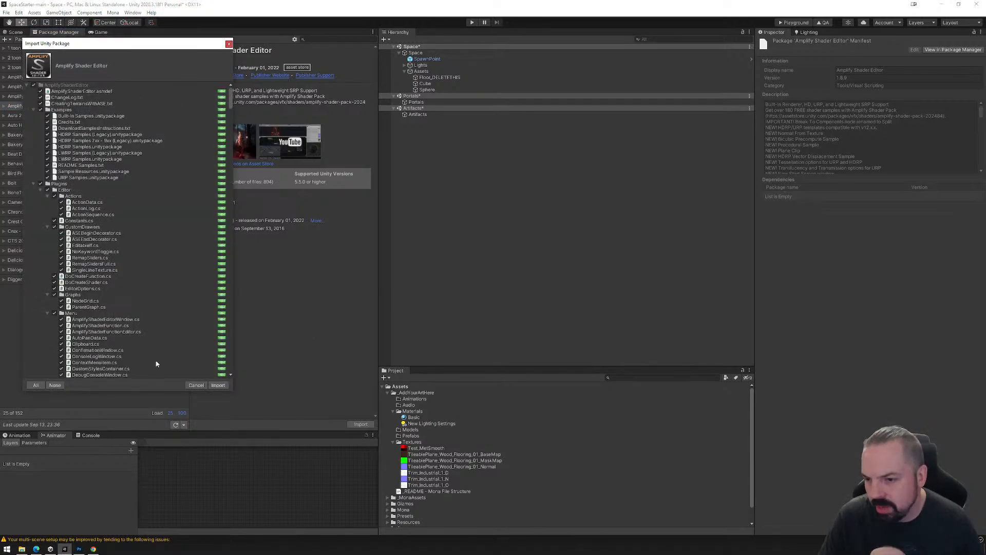
pyautogui.scroll(-15, 187, 326)
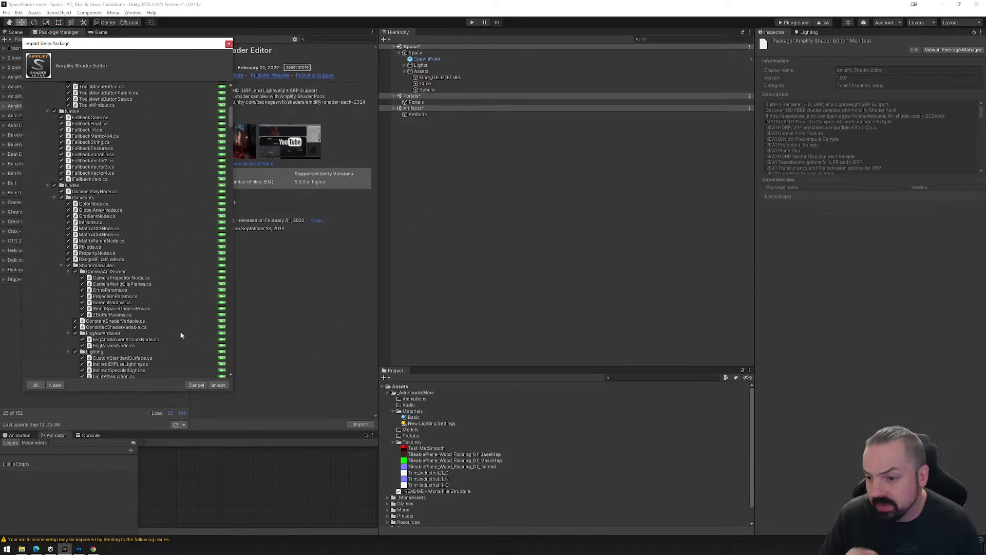
pyautogui.click(222, 388)
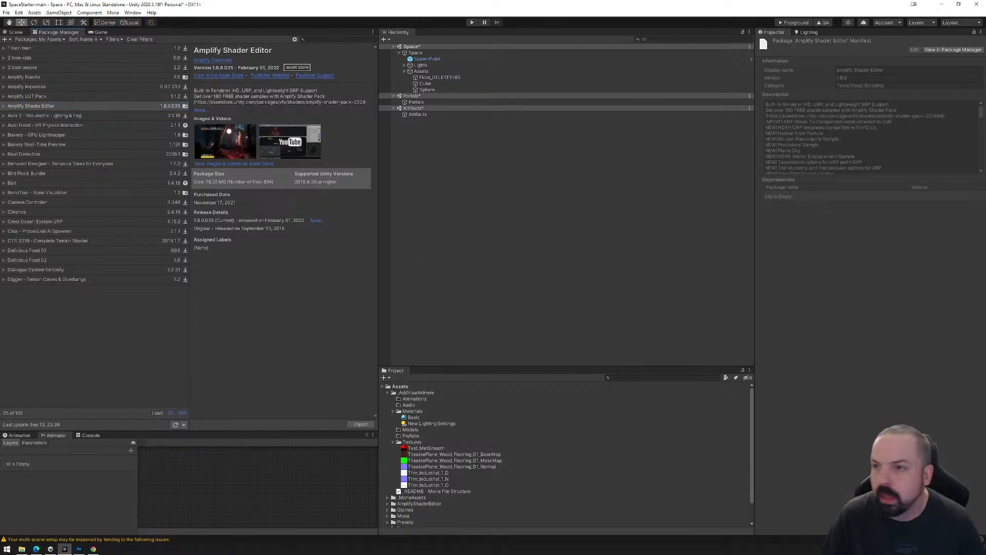
# Return to the Scene view, enlarge the Project window, and check the contents of the AmplifyShaderEditor folder.
pyautogui.click(19, 32)
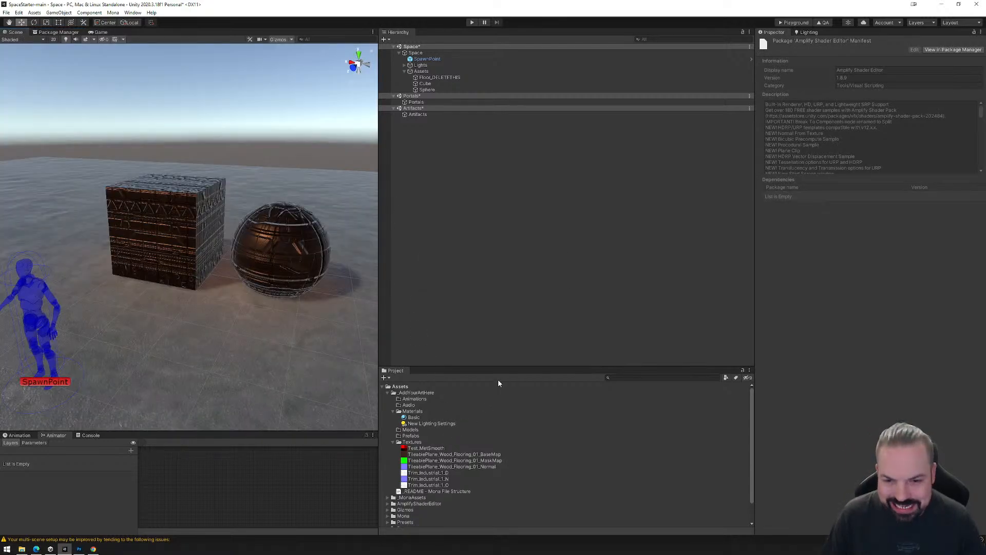
pyautogui.moveTo(496, 364); pyautogui.dragTo(522, 236)
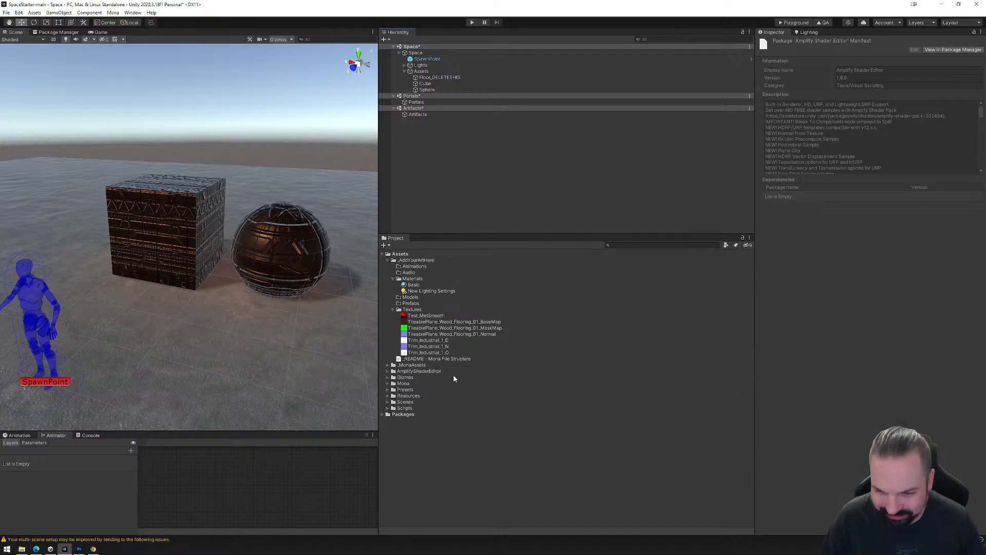
pyautogui.click(401, 372)
pyautogui.click(387, 372)
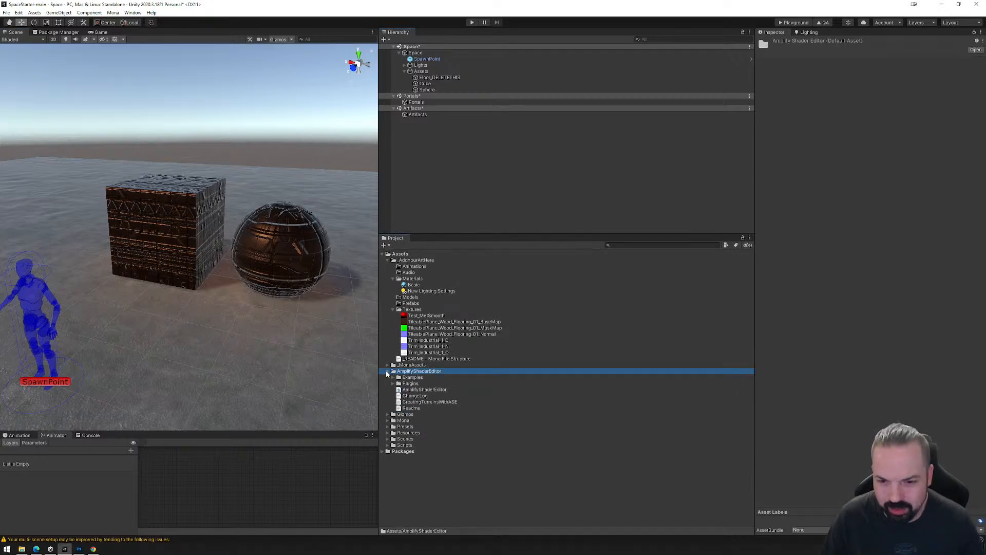
pyautogui.click(387, 372)
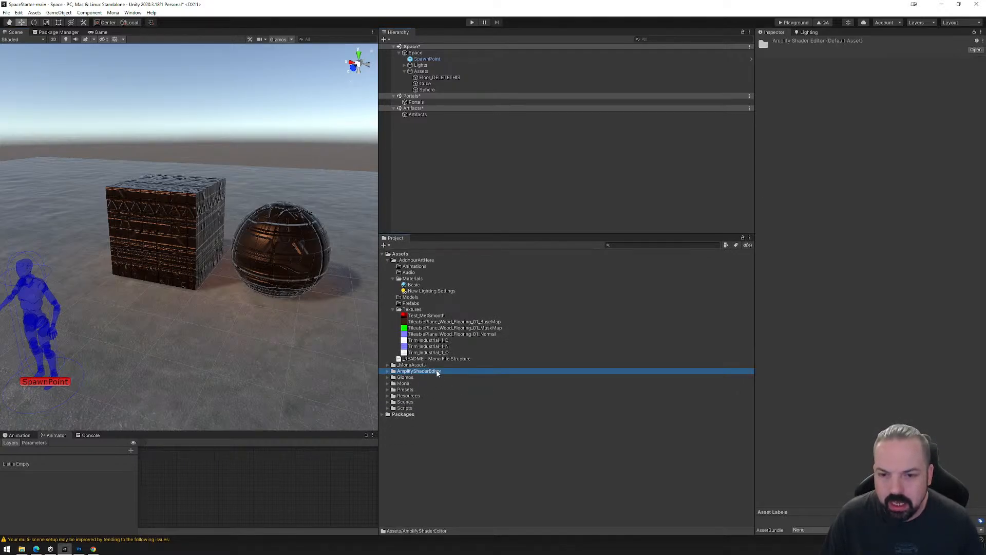
# Collapse the Textures and Materials folders and create an Amplify Surface Shader named TutorialShader in Materials.
pyautogui.click(393, 309)
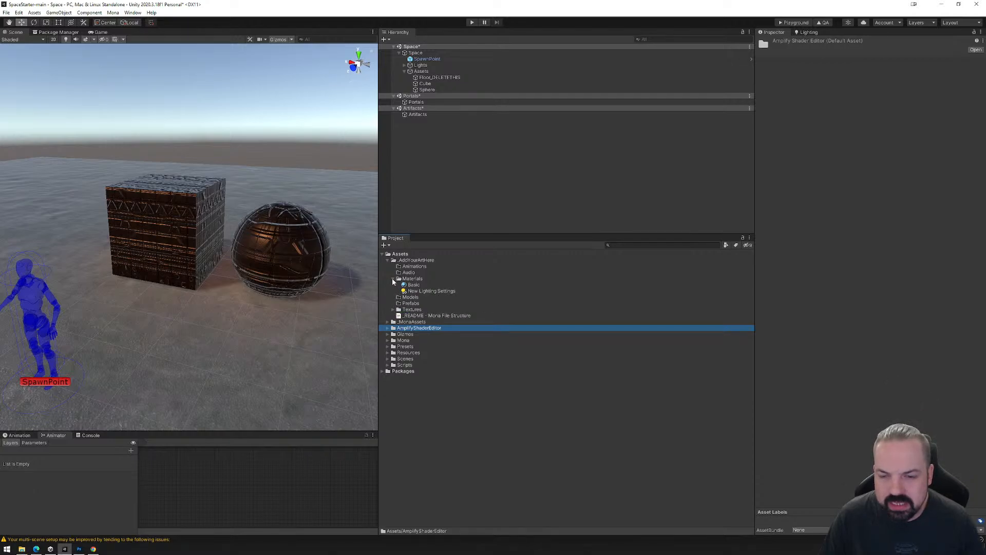
pyautogui.click(393, 279)
pyautogui.click(411, 279)
pyautogui.rightClick(408, 280)
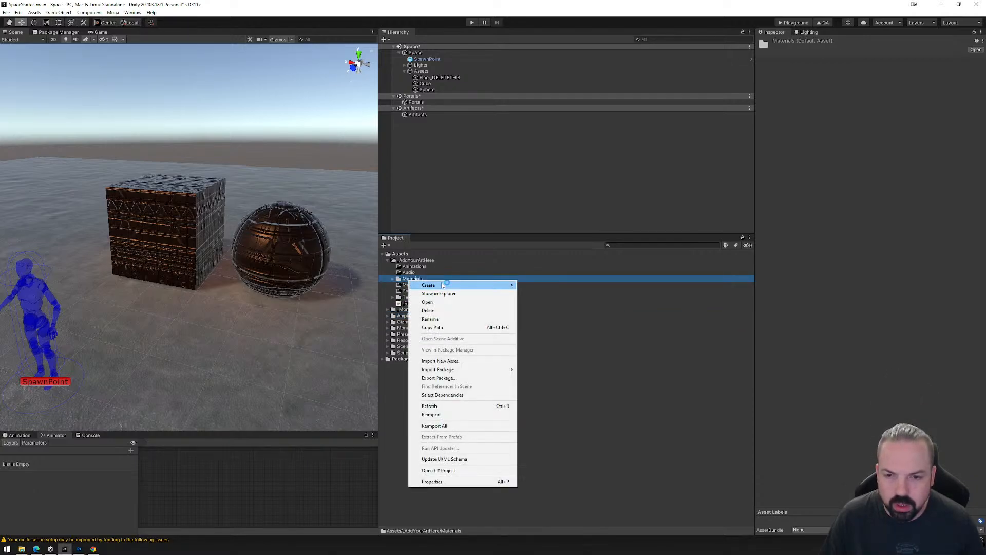
pyautogui.moveTo(443, 285)
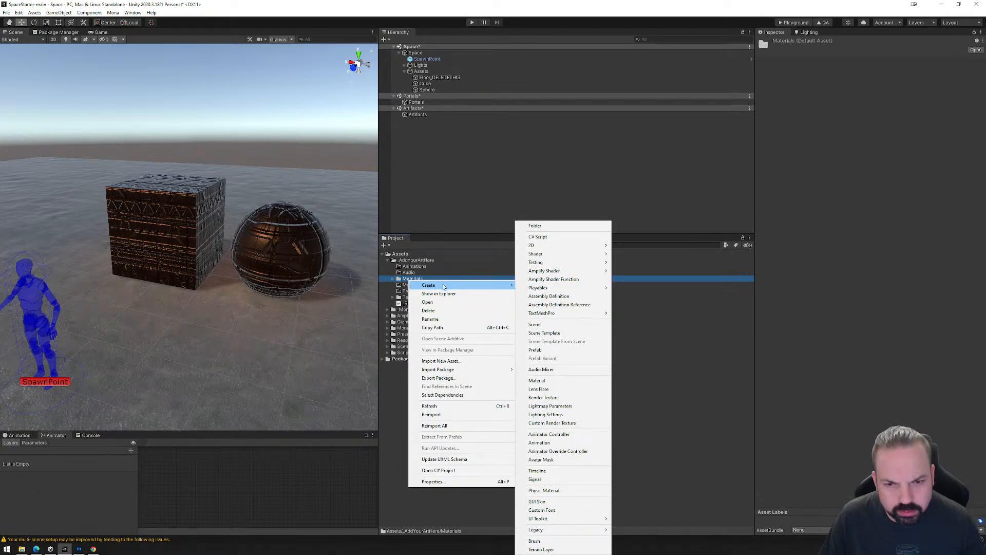
pyautogui.moveTo(552, 255)
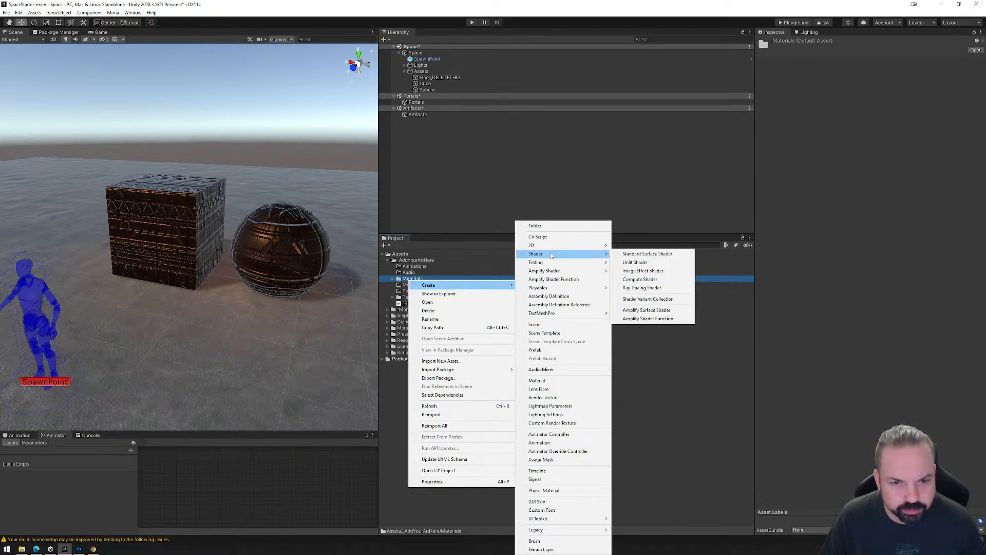
pyautogui.click(668, 310)
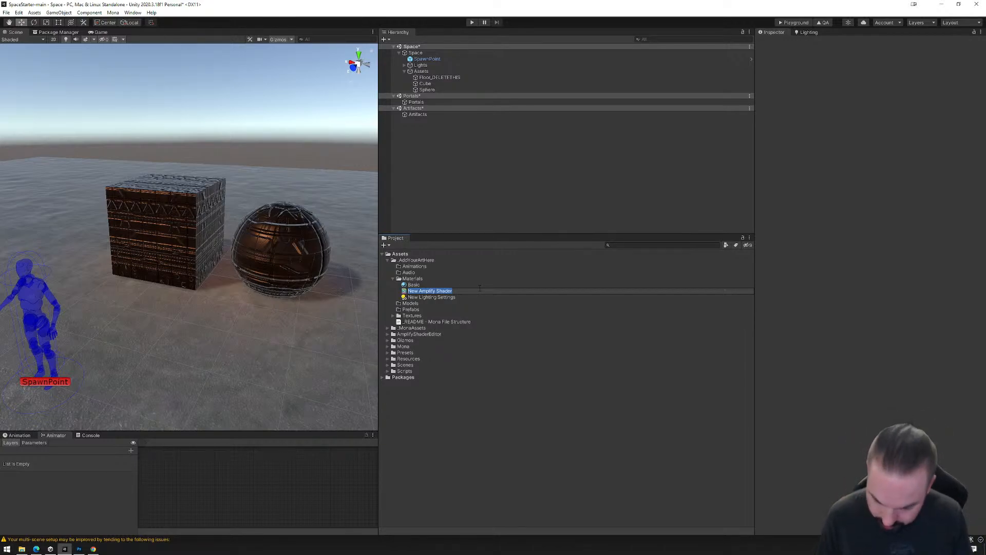
pyautogui.write('TutorialShader')
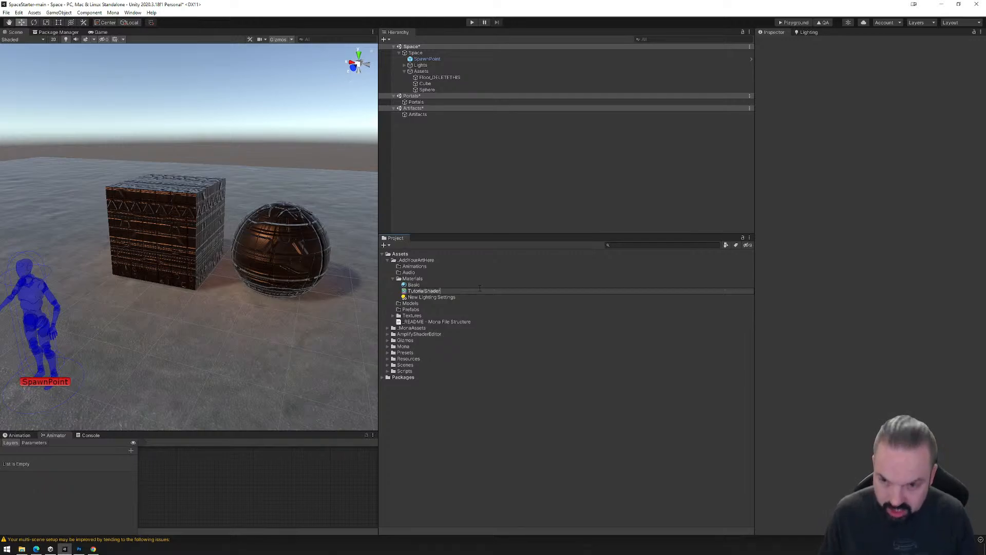
pyautogui.press('Return')
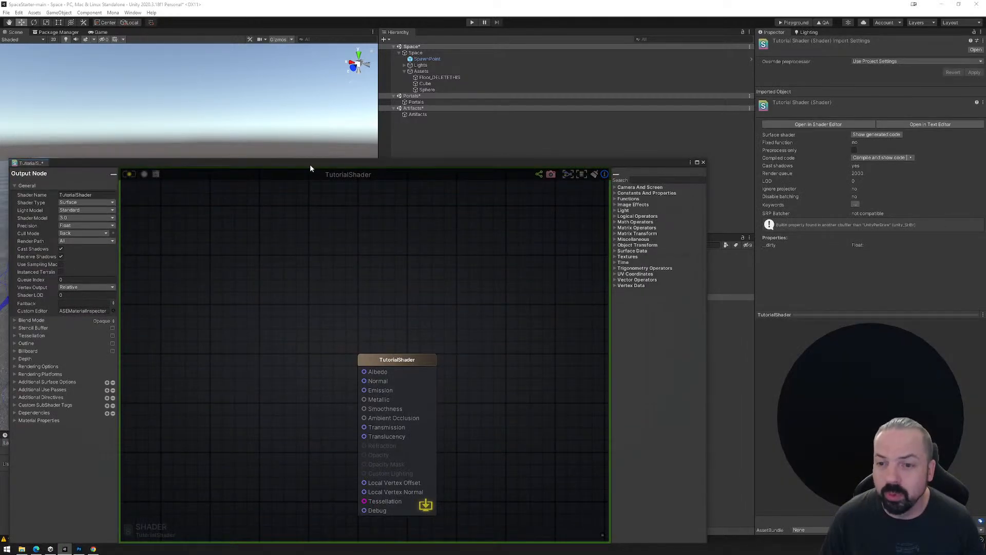
# Reposition the shader editor window, set the Shader Name to TME/TutorialShader, and compile the shader.
pyautogui.moveTo(310, 165); pyautogui.dragTo(407, 73)
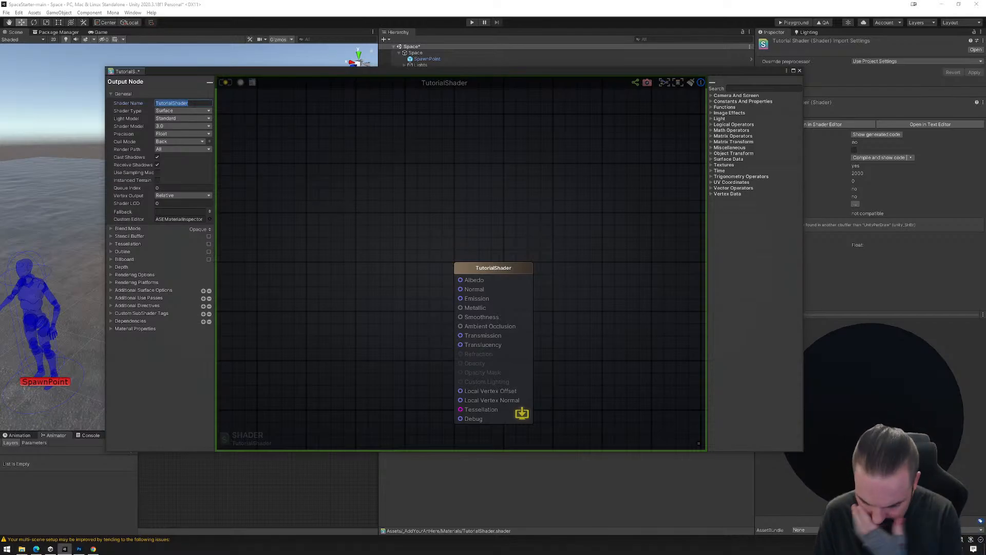
pyautogui.write('TME')
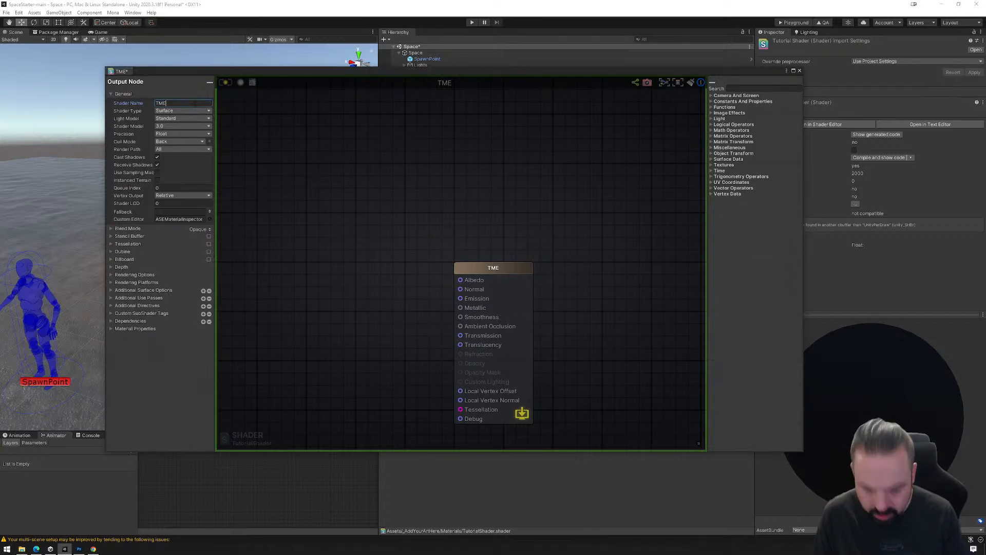
pyautogui.write('/')
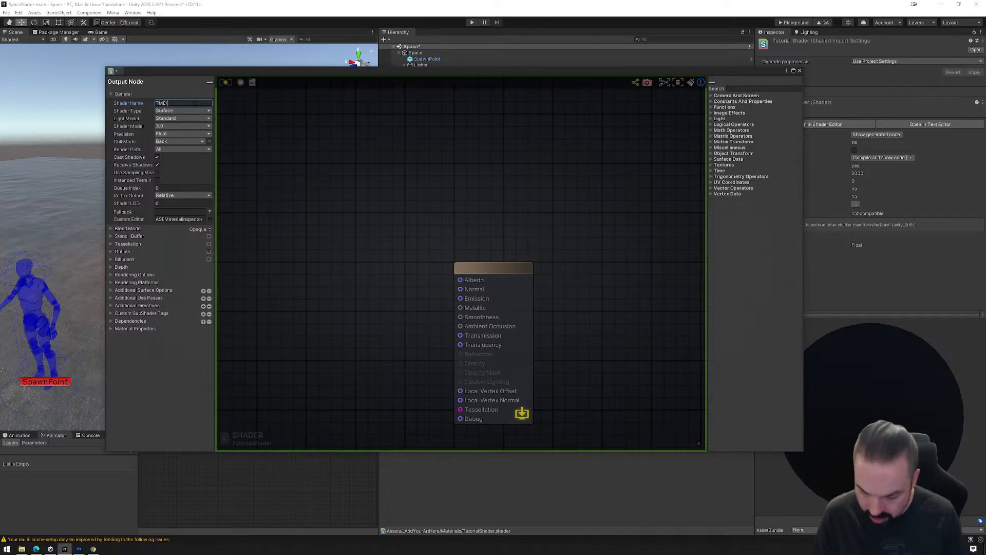
pyautogui.write('Tutoria')
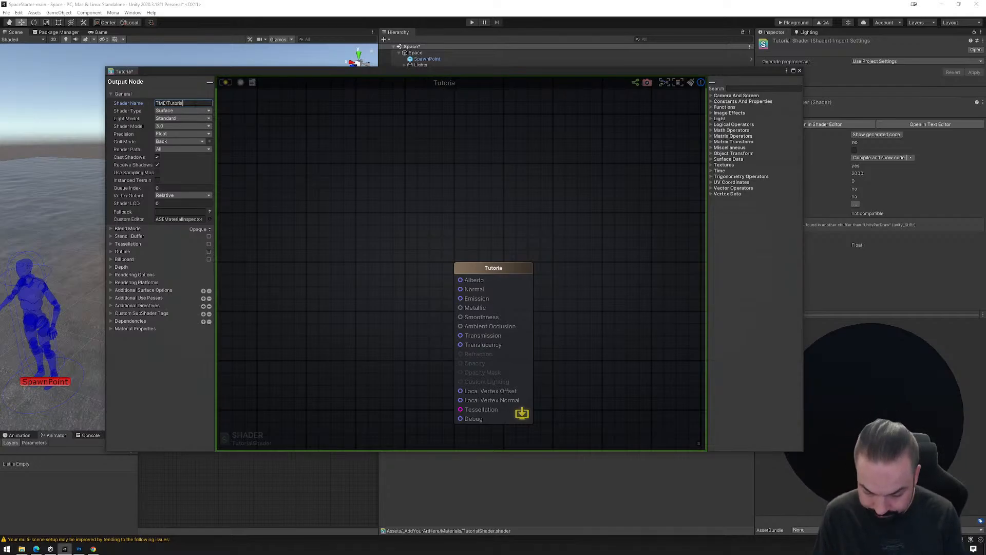
pyautogui.write('lShader')
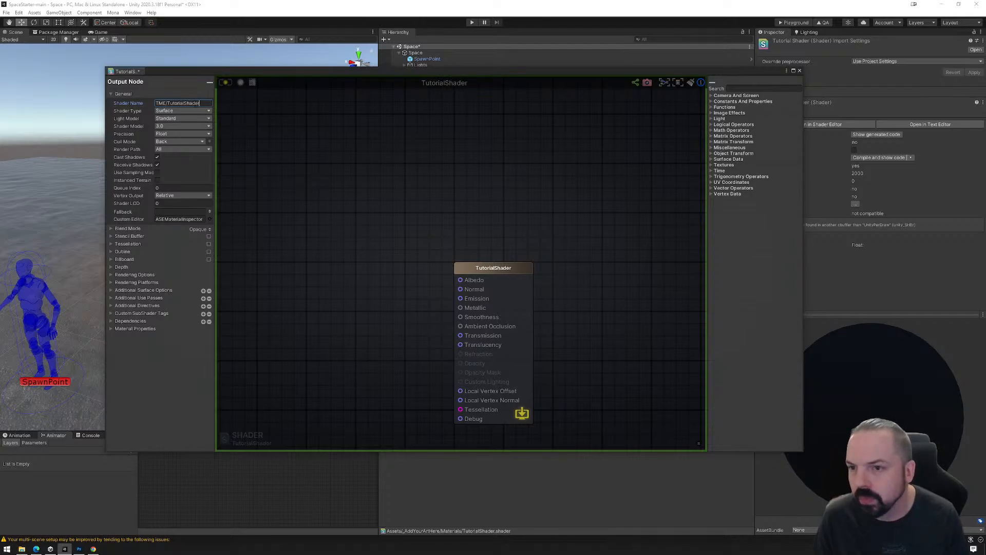
pyautogui.click(225, 83)
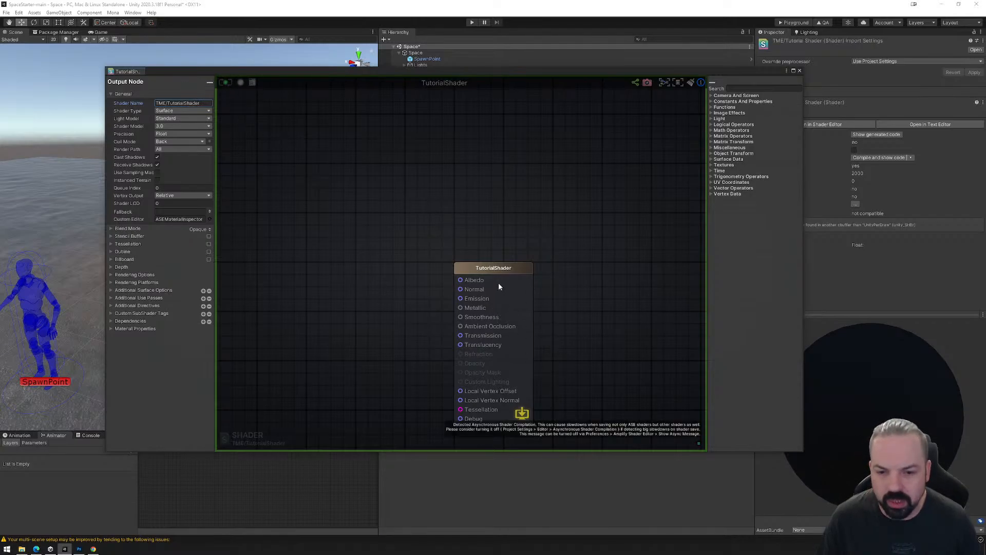
pyautogui.moveTo(551, 316); pyautogui.dragTo(560, 230, button='middle')
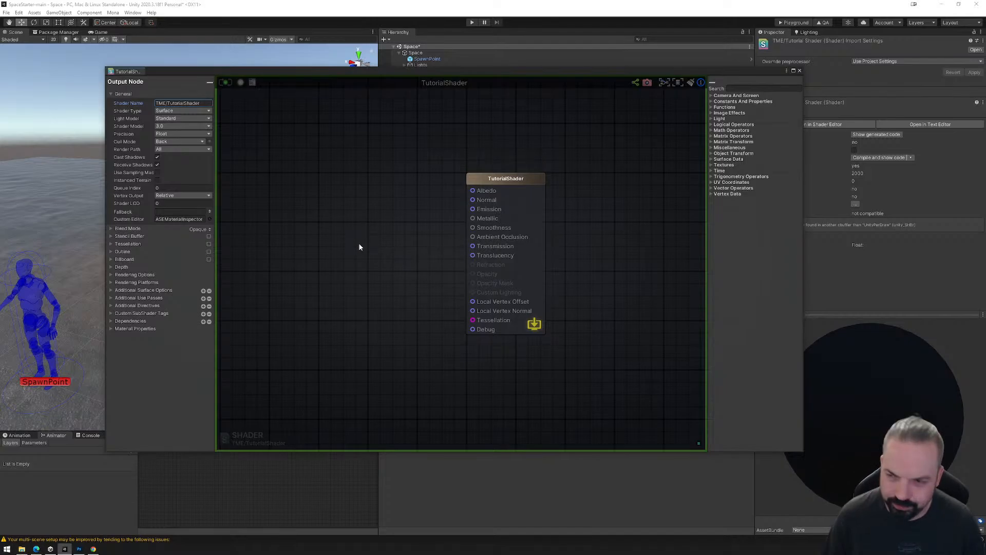
# Add a Voronoi node well before the output node, connect its ID output to Albedo, and compile the shader.
pyautogui.moveTo(306, 211); pyautogui.dragTo(416, 211, button='middle')
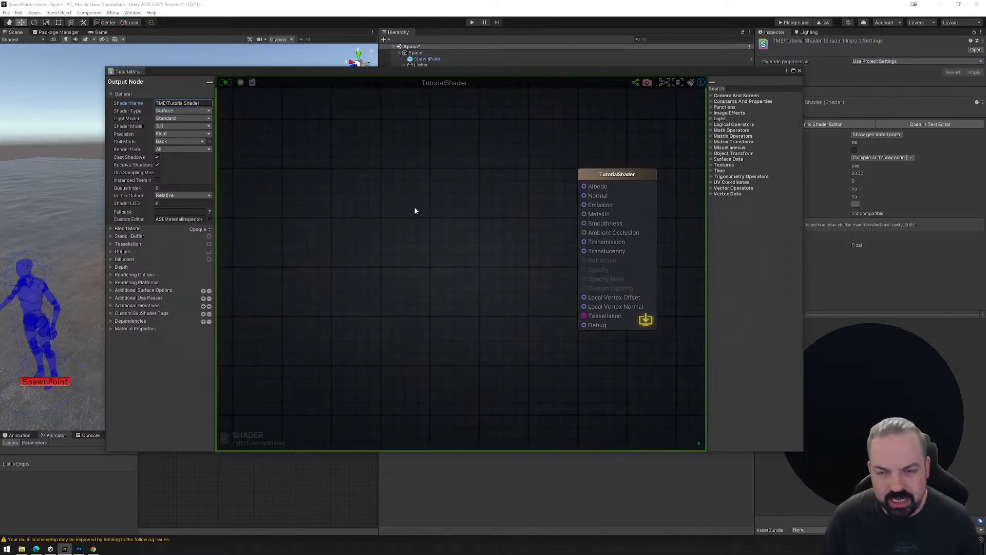
pyautogui.rightClick(366, 181)
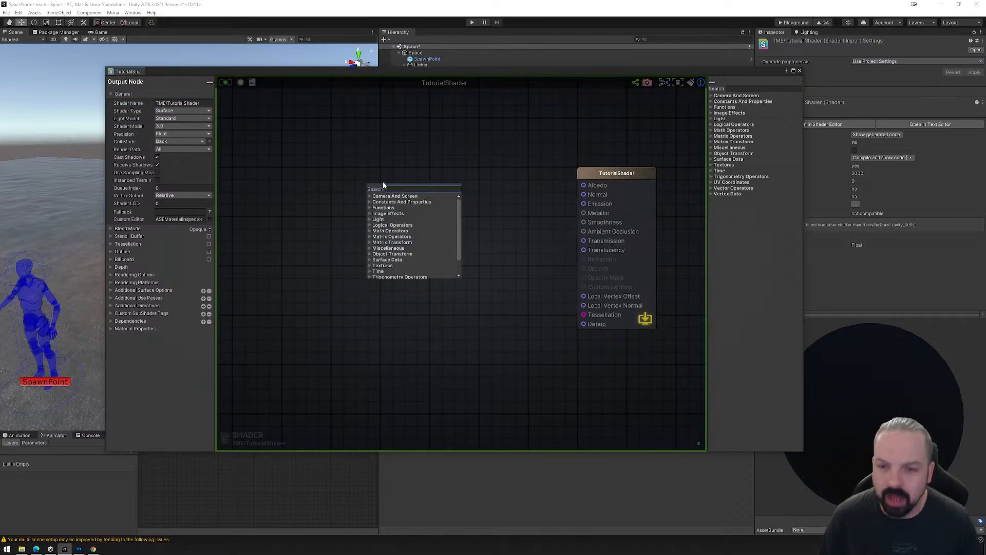
pyautogui.write('noise')
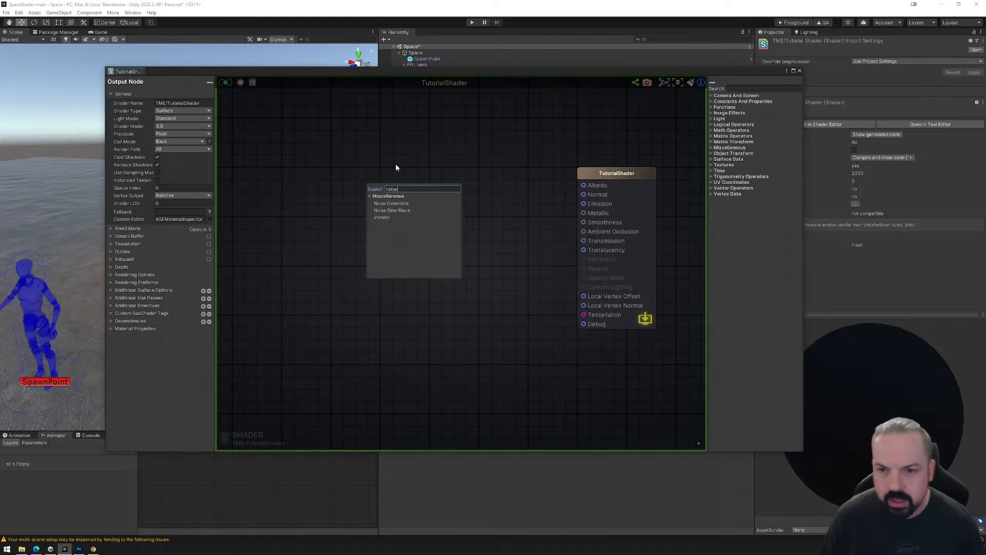
pyautogui.click(381, 217)
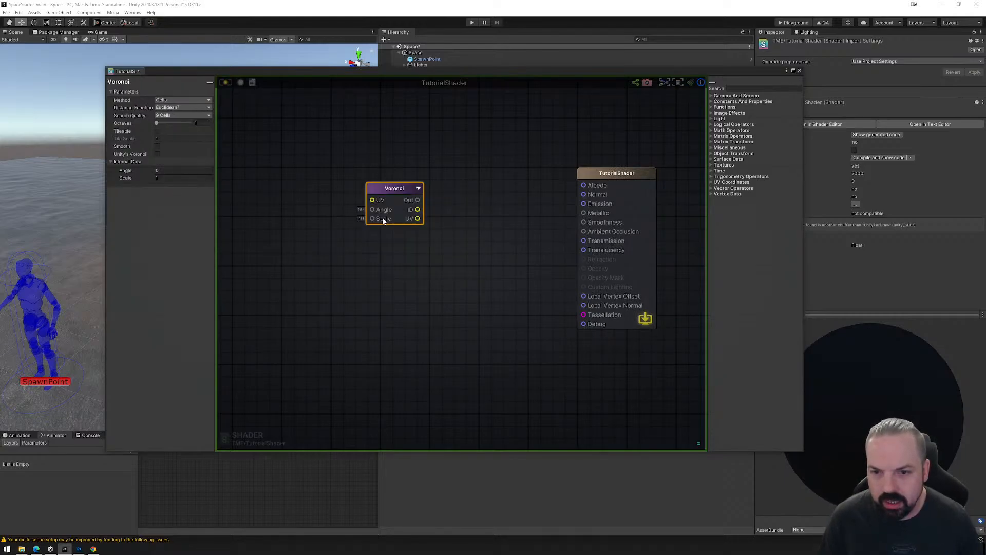
pyautogui.moveTo(393, 189); pyautogui.dragTo(330, 150)
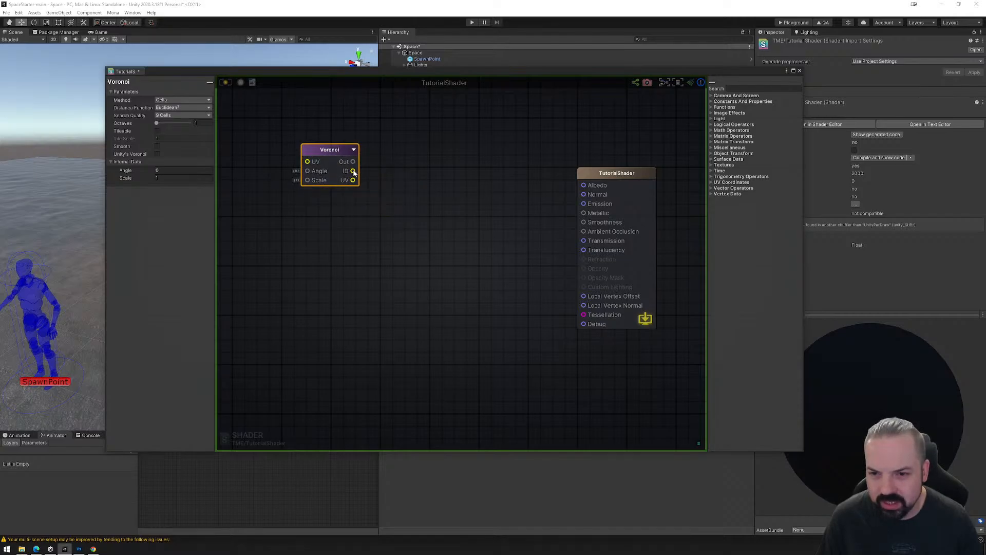
pyautogui.moveTo(354, 172); pyautogui.dragTo(583, 186)
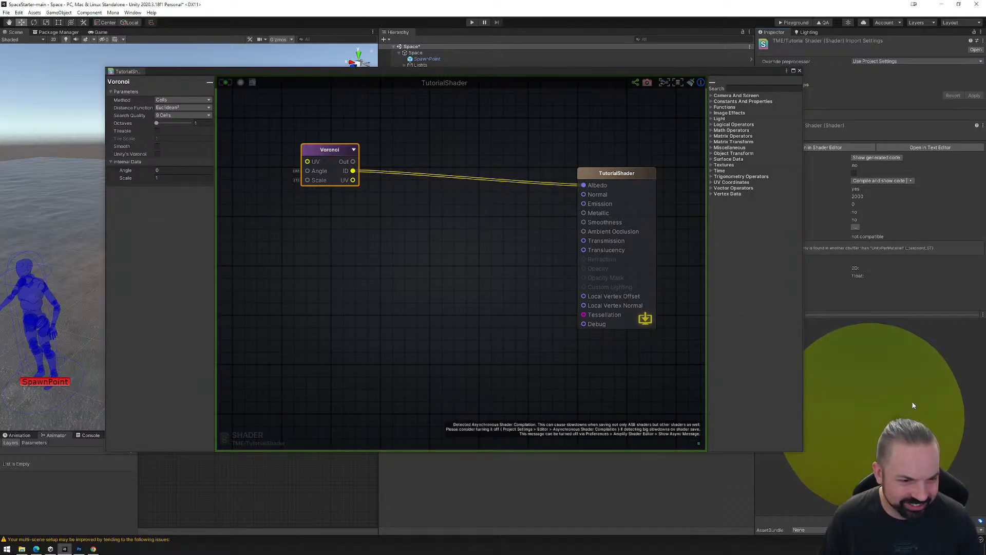
# Set the Voronoi node's Scale to 10 and Angle to 45, recompile the shader, and reposition the node.
pyautogui.moveTo(323, 150); pyautogui.dragTo(314, 162)
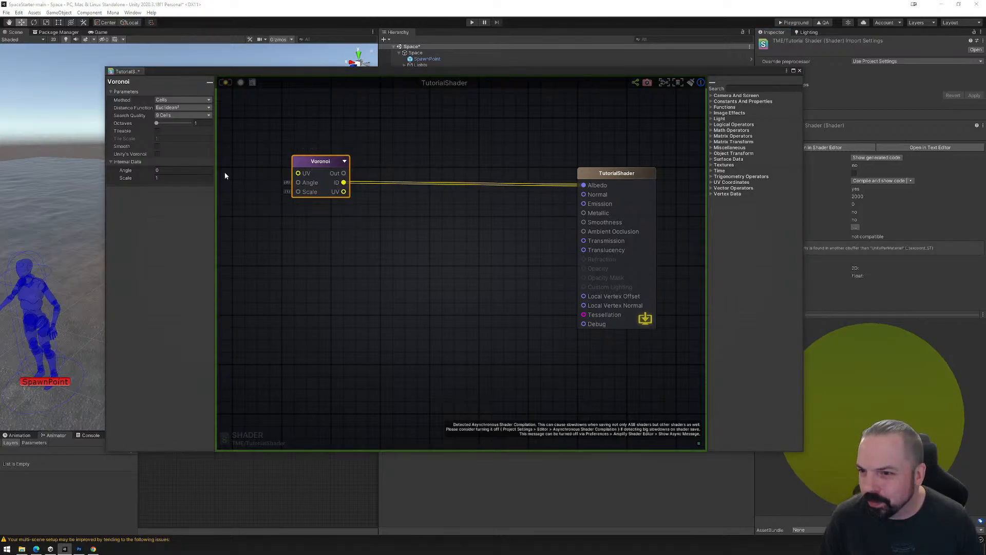
pyautogui.click(171, 178)
pyautogui.write('10')
pyautogui.click(171, 170)
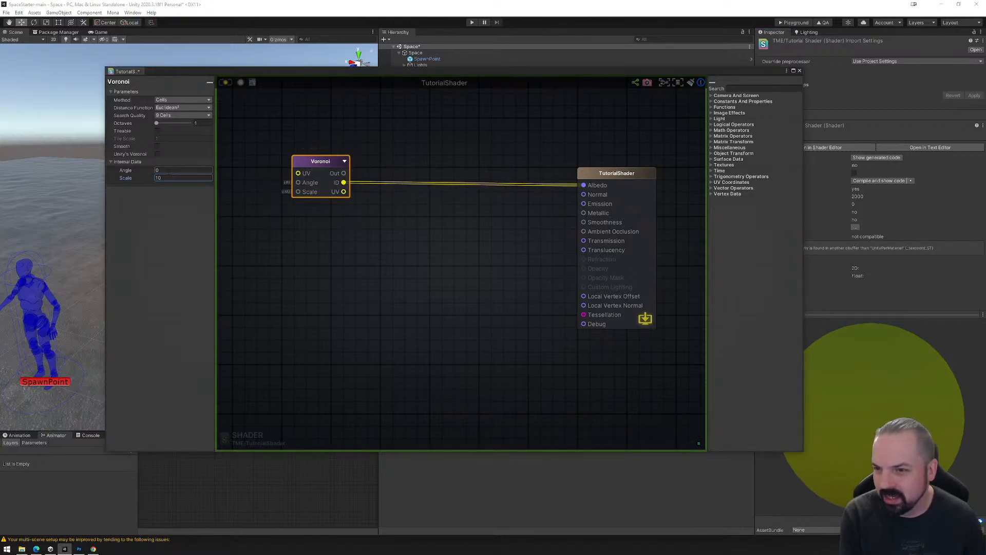
pyautogui.write('45')
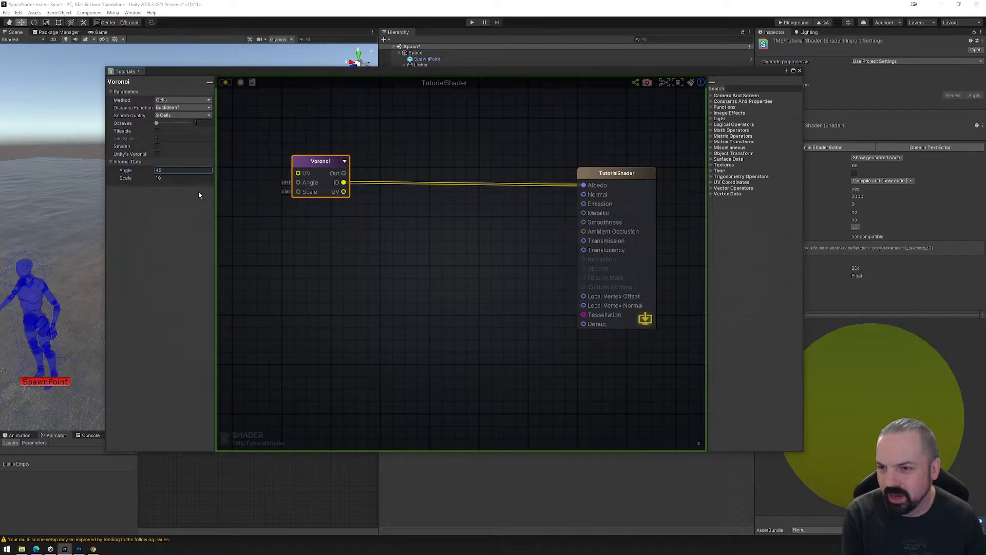
pyautogui.click(252, 159)
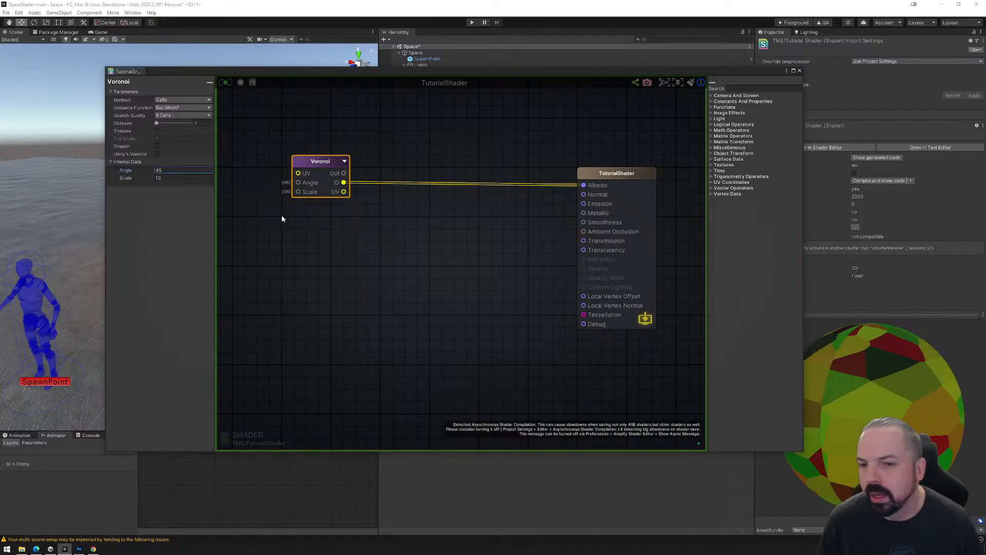
pyautogui.moveTo(318, 162); pyautogui.dragTo(294, 135)
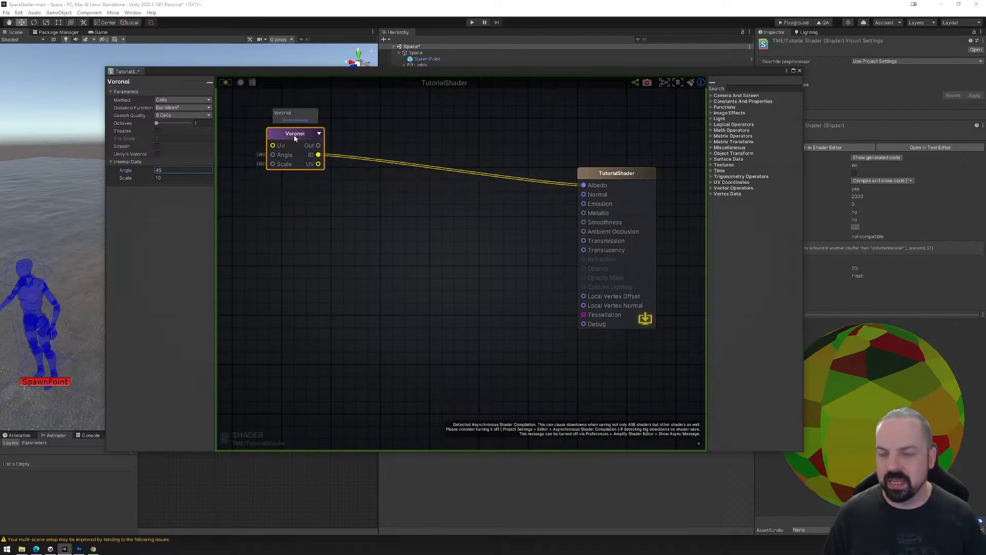
# Browse the available node categories, including Image Effects and Camera And Screen, without adding a node.
pyautogui.rightClick(358, 209)
pyautogui.press('BackSpace')
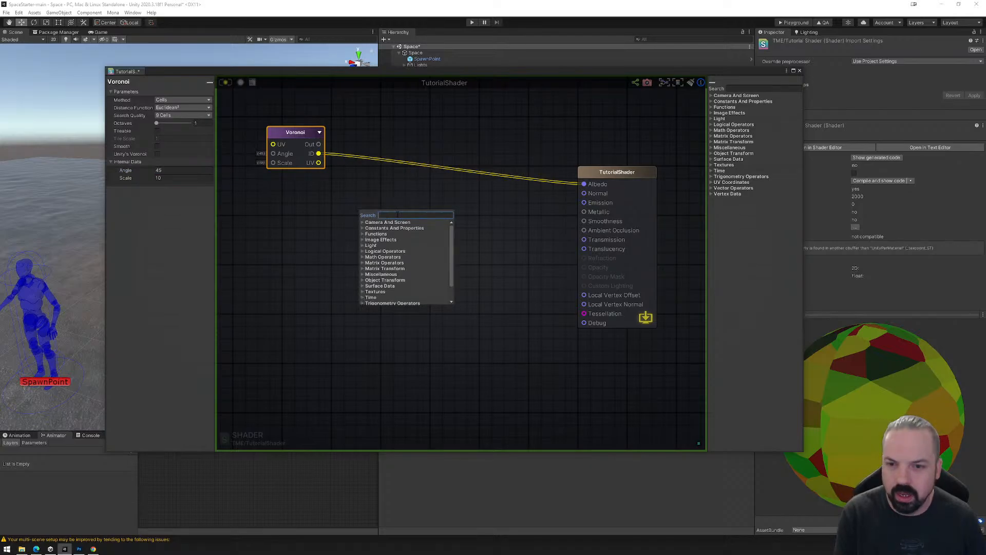
pyautogui.click(362, 240)
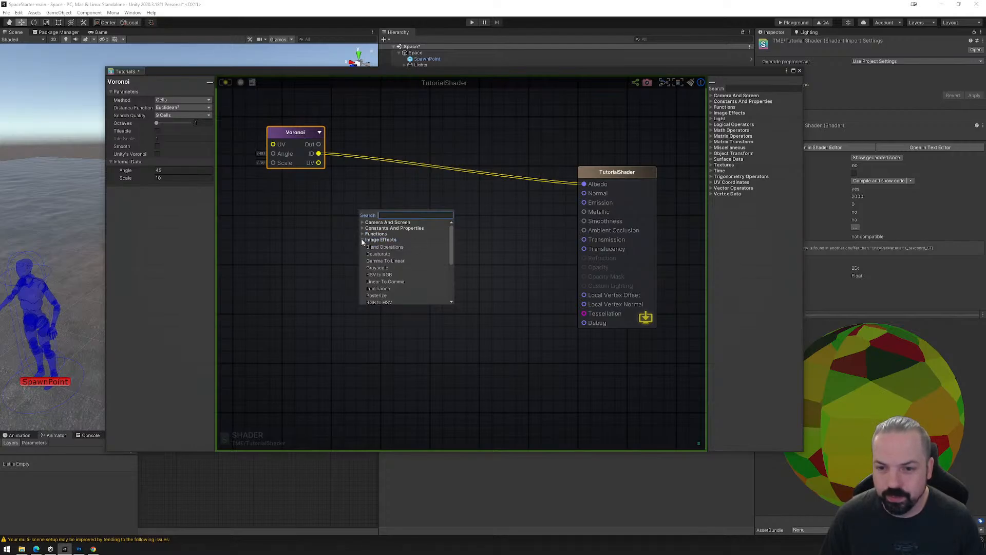
pyautogui.click(361, 240)
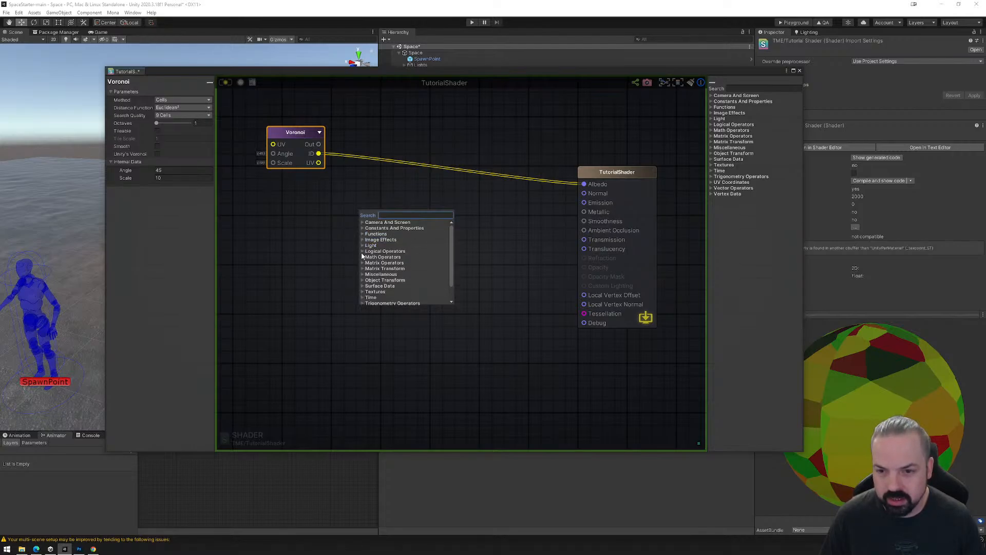
pyautogui.scroll(-2, 374, 263)
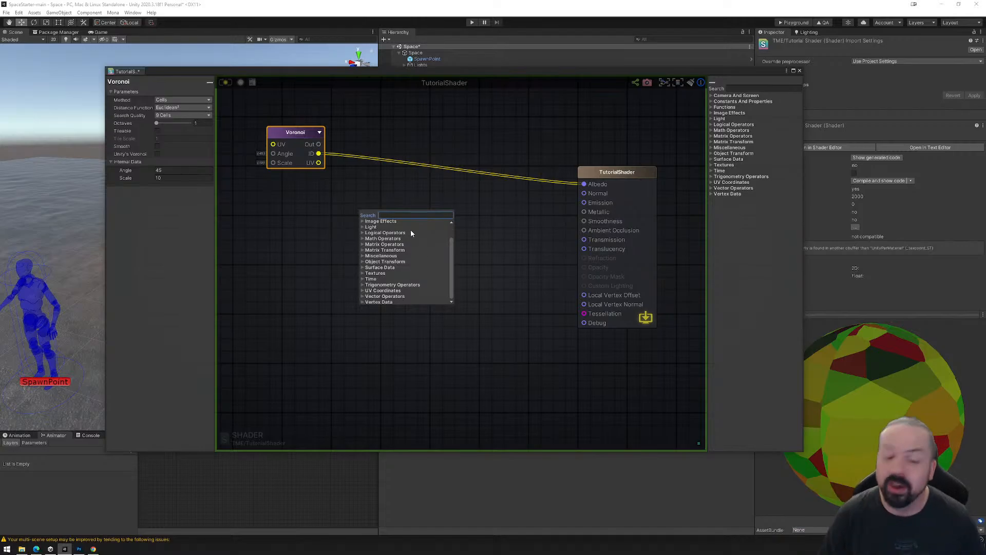
pyautogui.scroll(2, 406, 240)
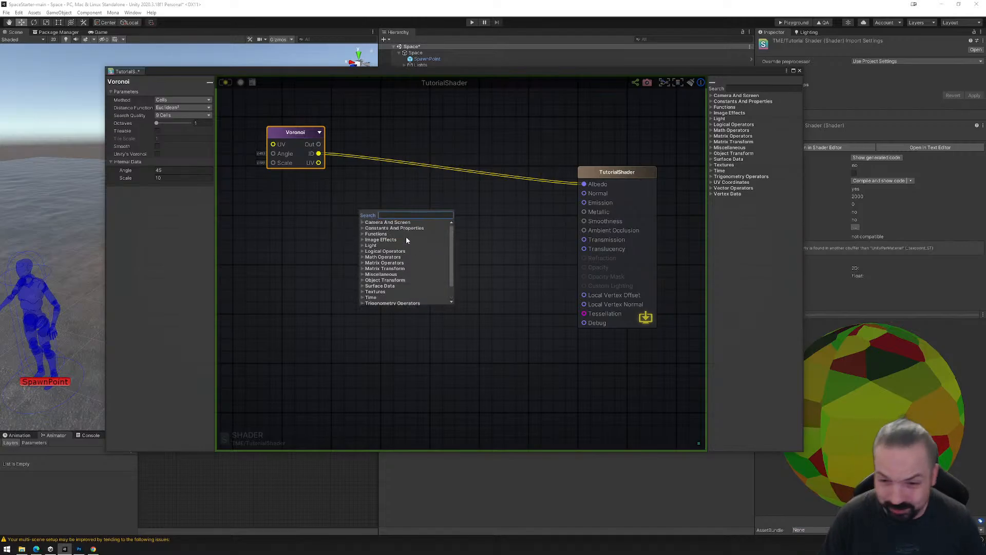
pyautogui.click(362, 222)
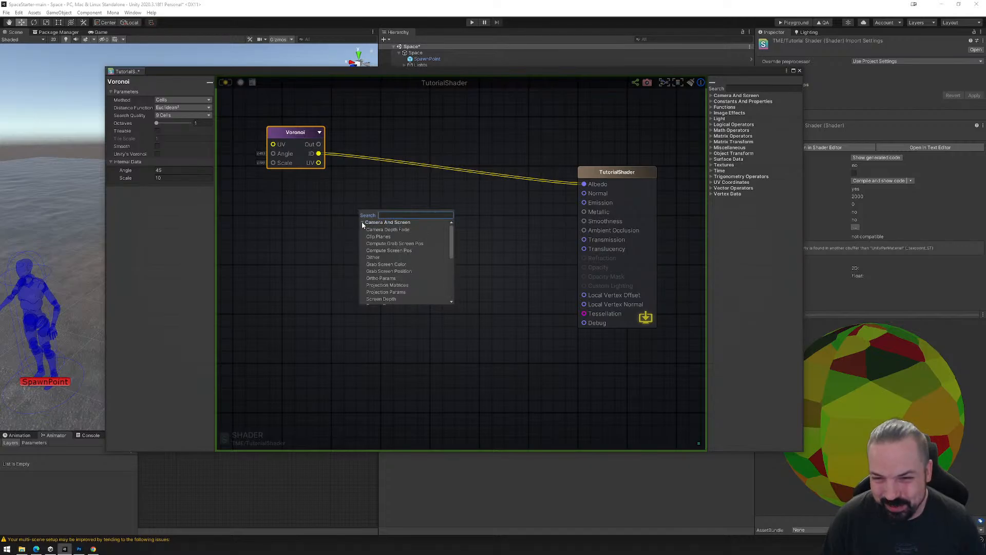
pyautogui.click(362, 222)
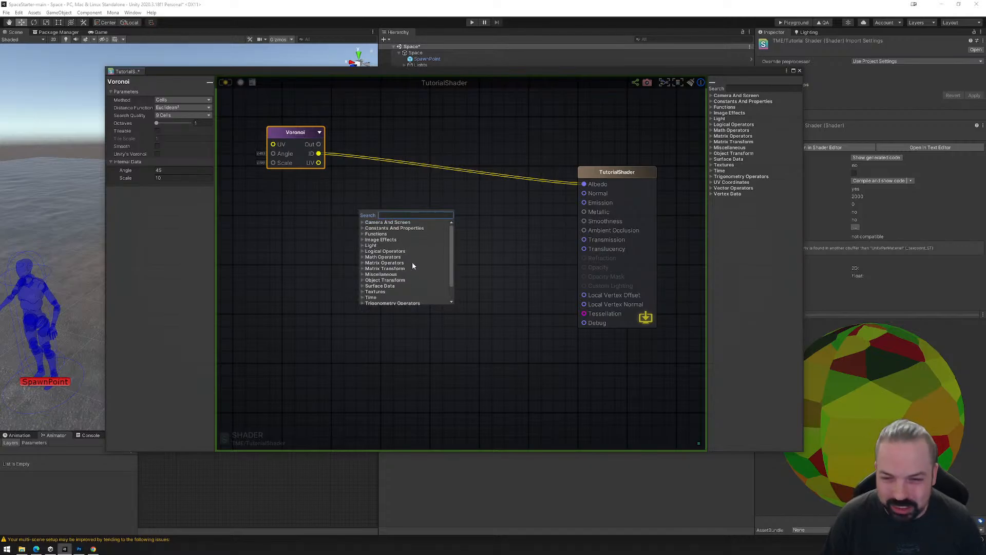
pyautogui.click(477, 241)
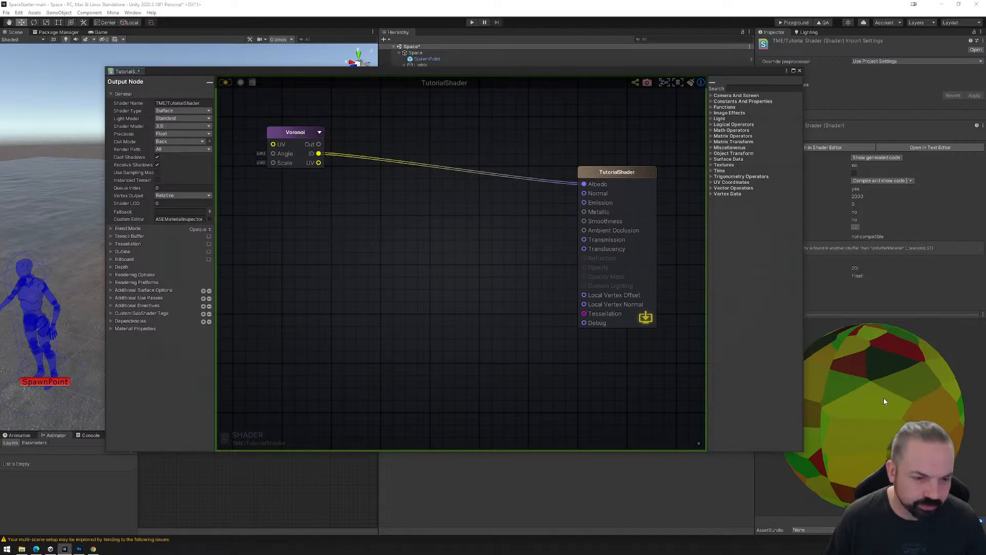
# Inspect the cell pattern from another side of the preview sphere and space the Voronoi node farther from the output node.
pyautogui.moveTo(892, 407); pyautogui.dragTo(842, 405)
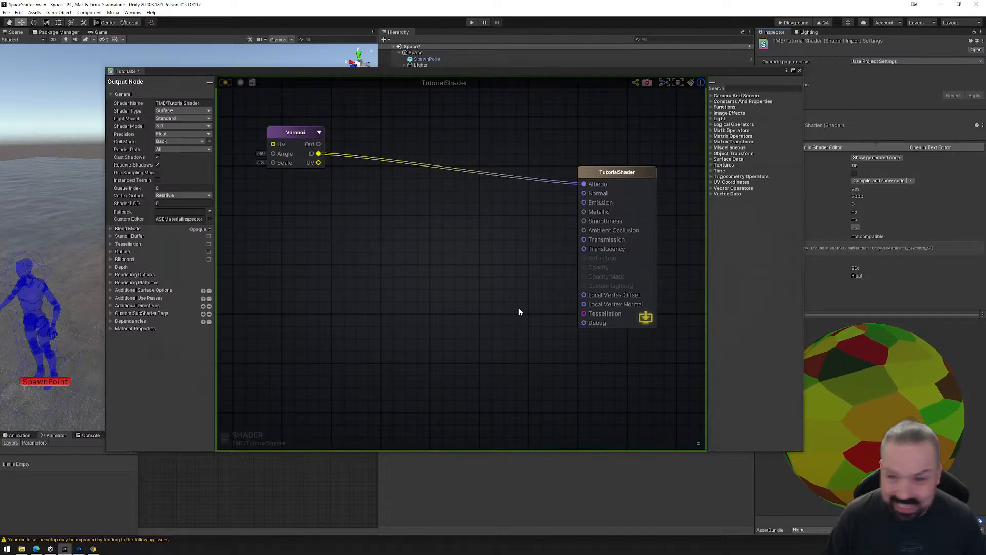
pyautogui.moveTo(312, 160); pyautogui.dragTo(289, 169)
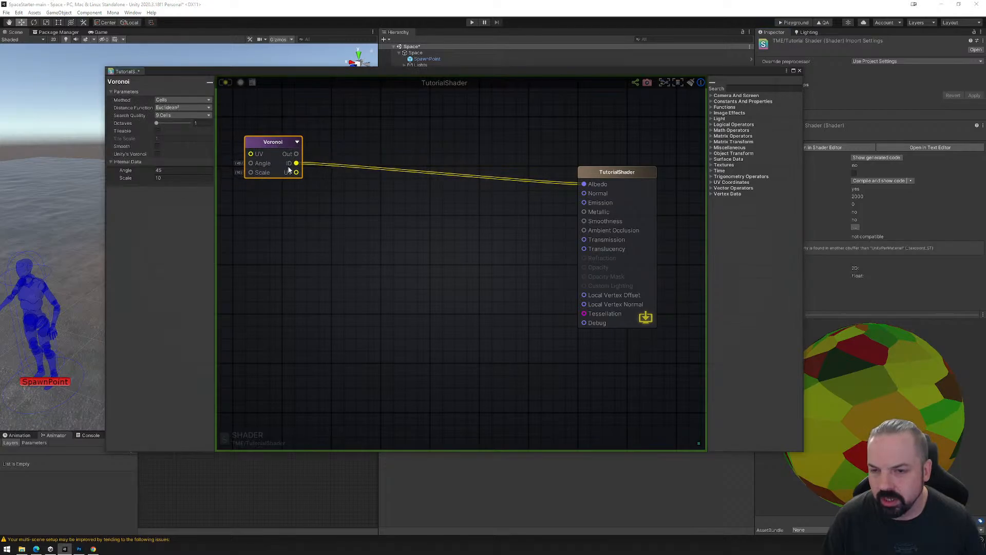
pyautogui.scroll(-8, 292, 177)
pyautogui.moveTo(330, 198); pyautogui.dragTo(409, 231, button='middle')
pyautogui.scroll(8, 409, 230)
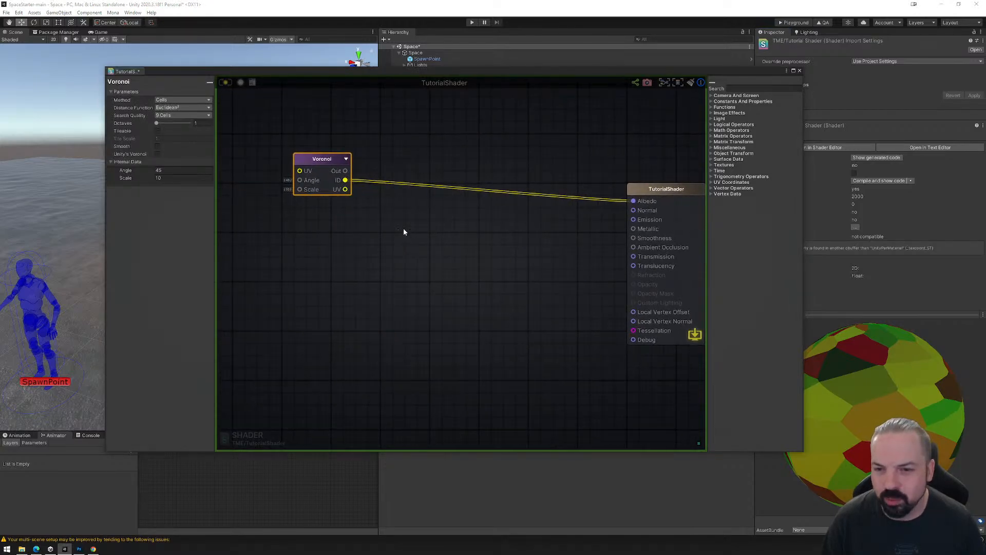
pyautogui.moveTo(322, 158); pyautogui.dragTo(290, 160)
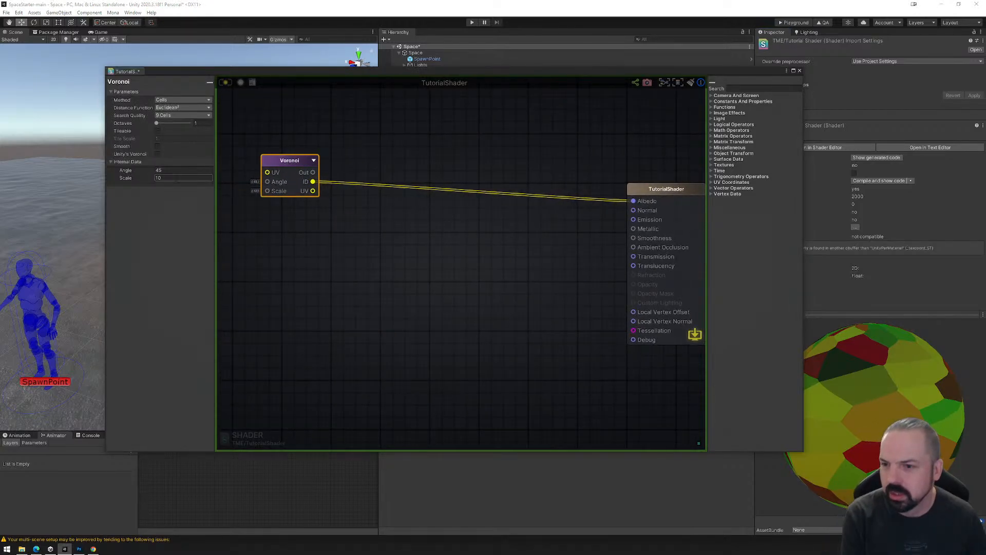
# Set the Voronoi node's Angle to 0 and recompile the shader.
pyautogui.click(177, 178)
pyautogui.click(177, 170)
pyautogui.write('0')
pyautogui.click(226, 81)
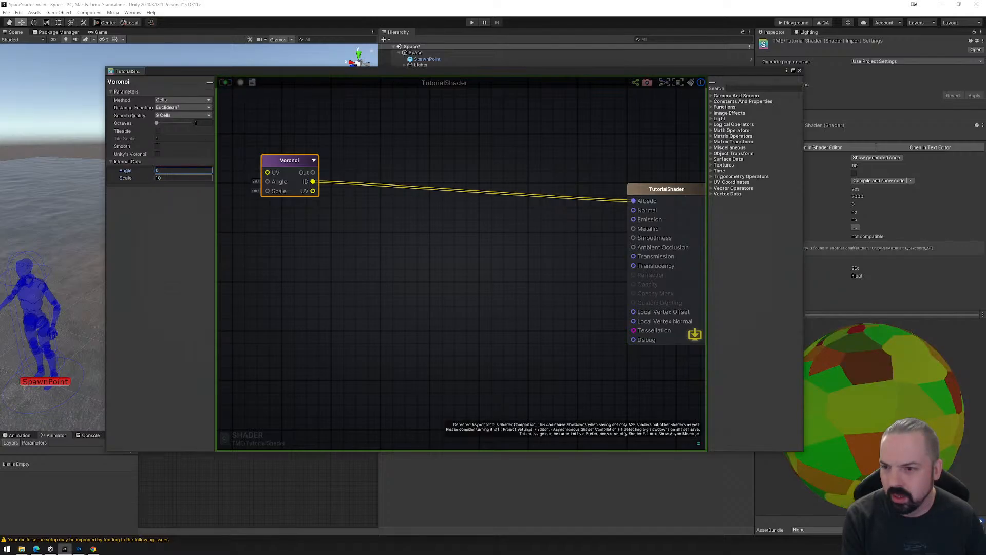
# Test a Voronoi Scale of 100, reduce it to 75, and recompile the shader.
pyautogui.click(177, 178)
pyautogui.write('100')
pyautogui.click(226, 82)
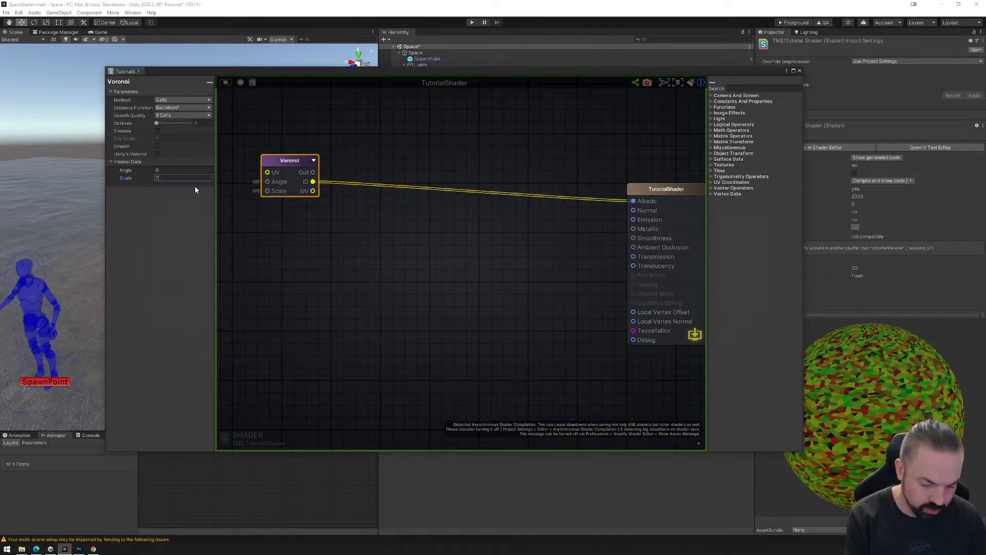
pyautogui.write('75')
pyautogui.click(223, 83)
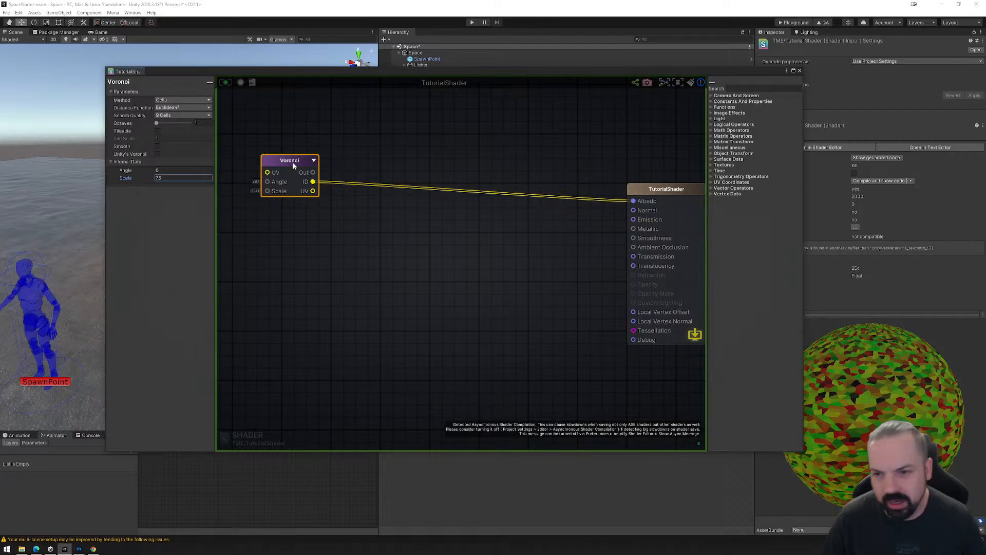
# Make room beside the Voronoi node, search the nodes for "blend", and add a Blend Operations node.
pyautogui.moveTo(294, 165); pyautogui.dragTo(267, 164)
pyautogui.rightClick(381, 148)
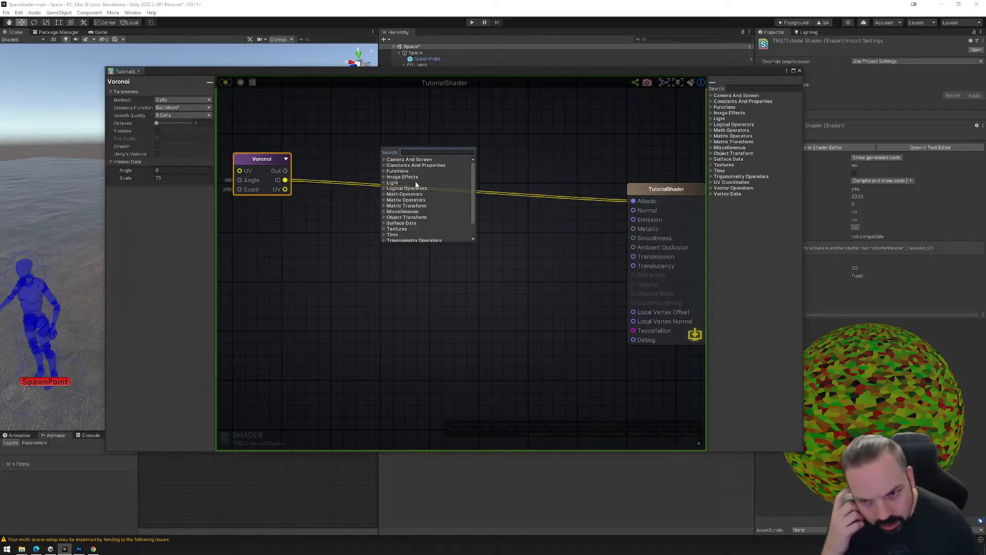
pyautogui.scroll(-1, 413, 217)
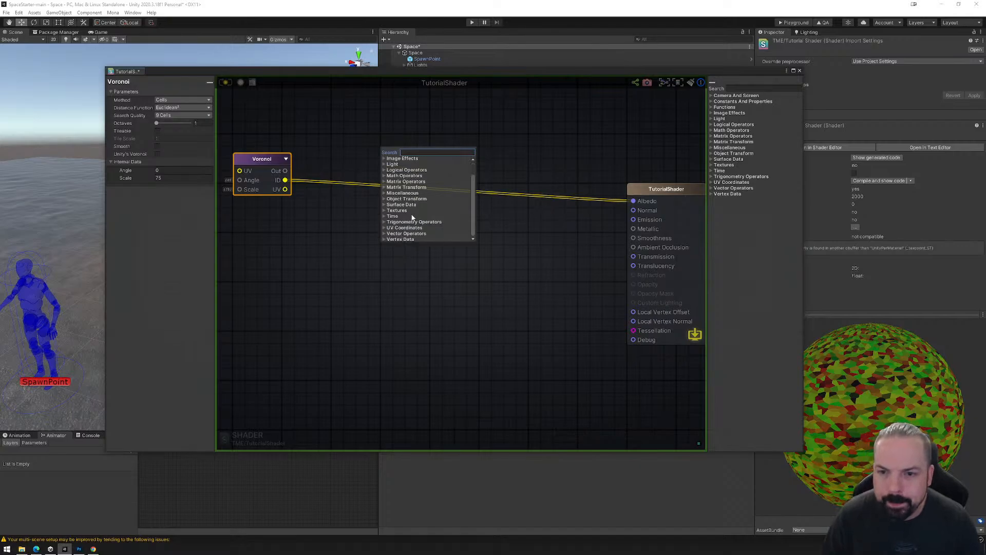
pyautogui.click(385, 210)
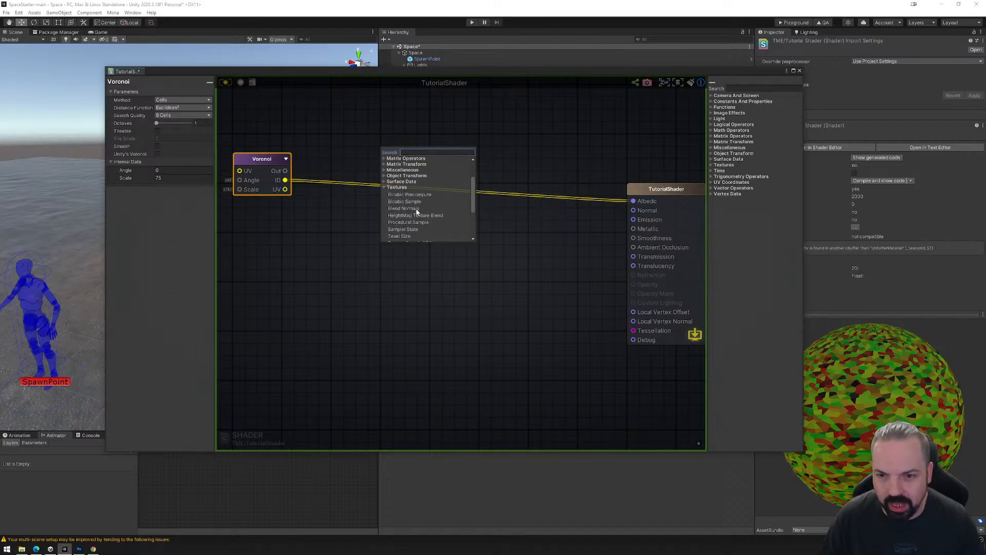
pyautogui.click(385, 188)
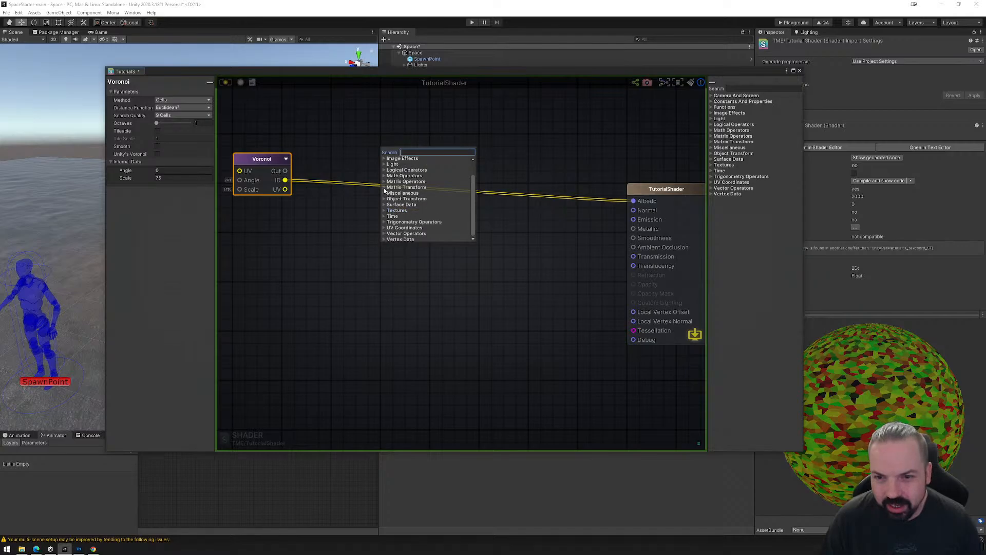
pyautogui.write('blend')
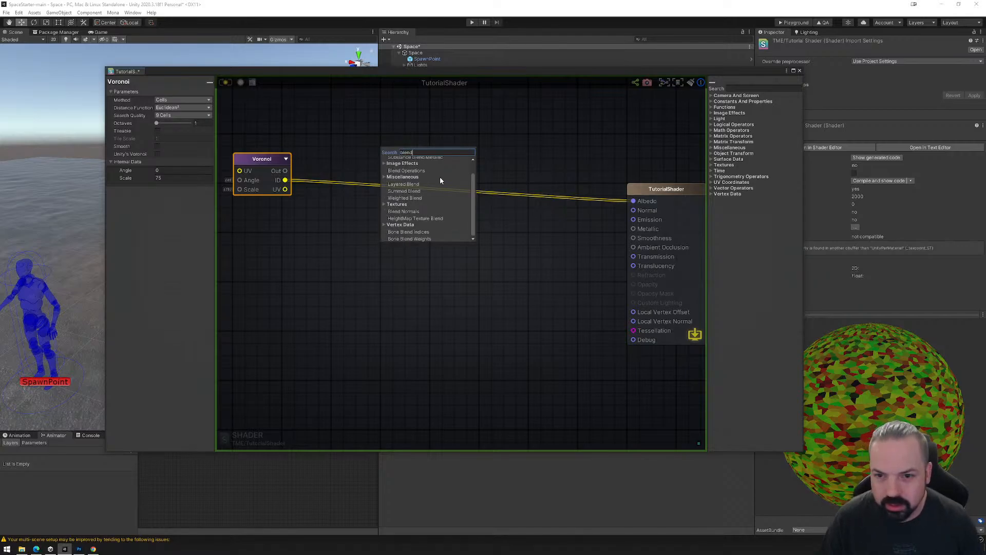
pyautogui.click(414, 169)
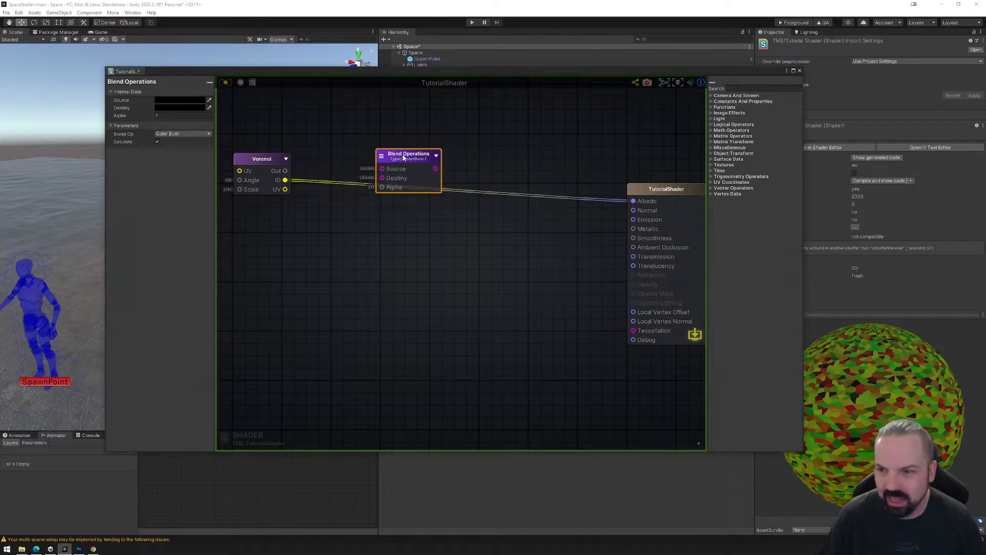
# Move the Blend Operations node slightly higher and feed its Source input from the Voronoi ID output.
pyautogui.click(195, 134)
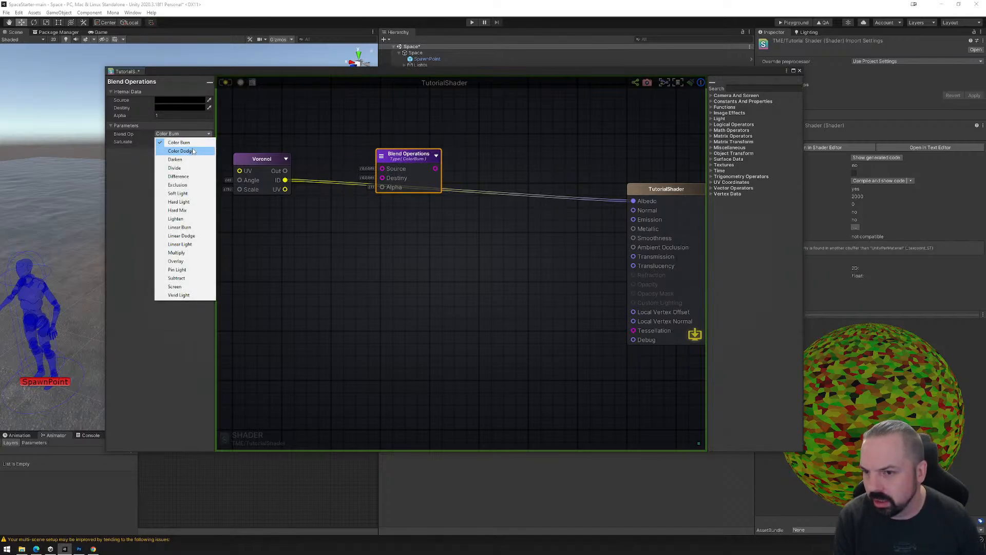
pyautogui.click(329, 148)
pyautogui.click(403, 158)
pyautogui.moveTo(402, 158); pyautogui.dragTo(397, 138)
pyautogui.moveTo(286, 180); pyautogui.dragTo(377, 149)
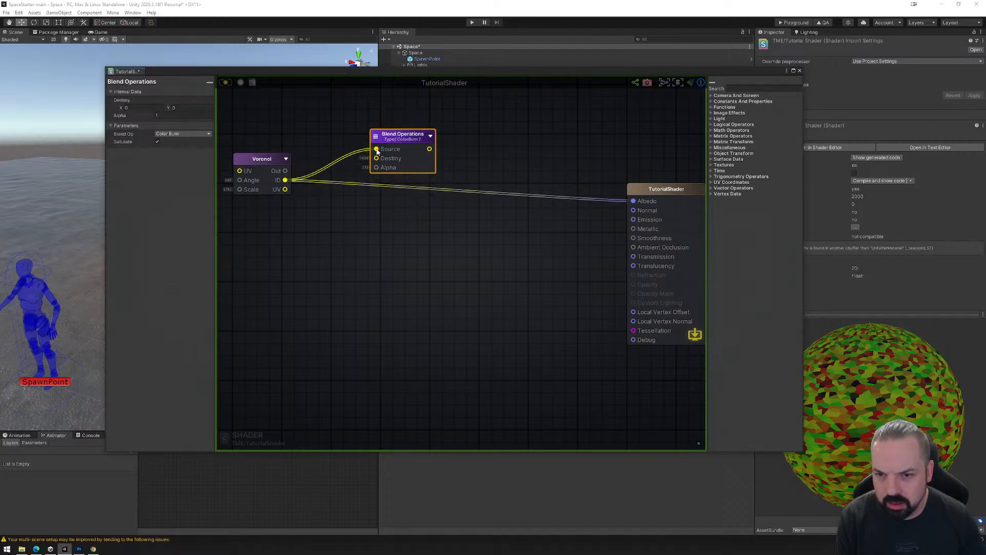
# Set the Blend Operations node's Blend Op to Multiply and connect its output to the shader's Albedo.
pyautogui.click(188, 134)
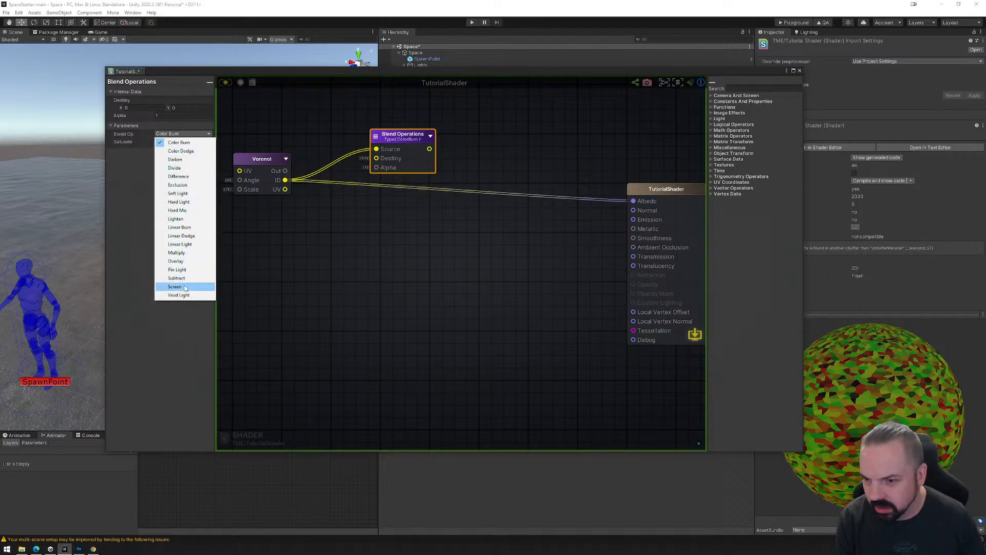
pyautogui.click(182, 254)
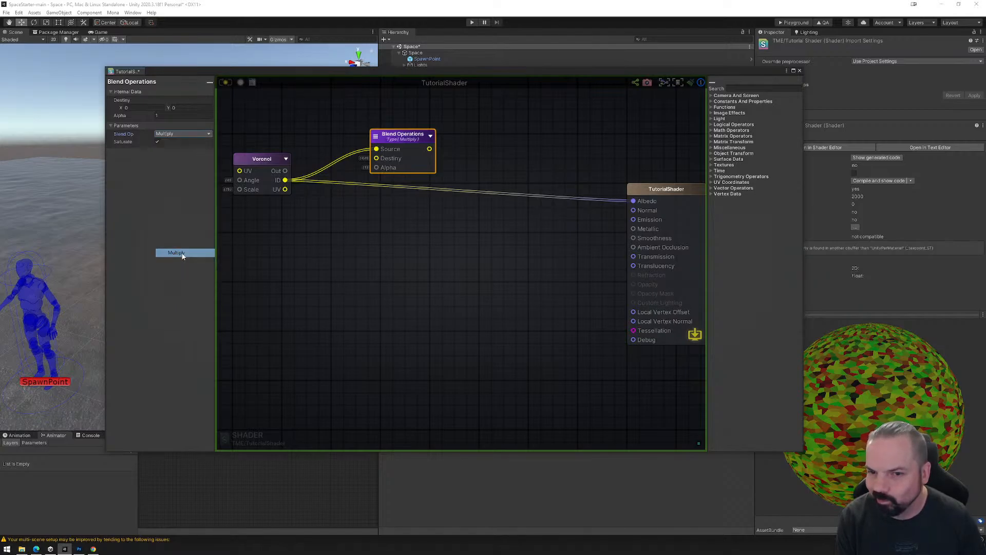
pyautogui.moveTo(430, 149); pyautogui.dragTo(632, 202)
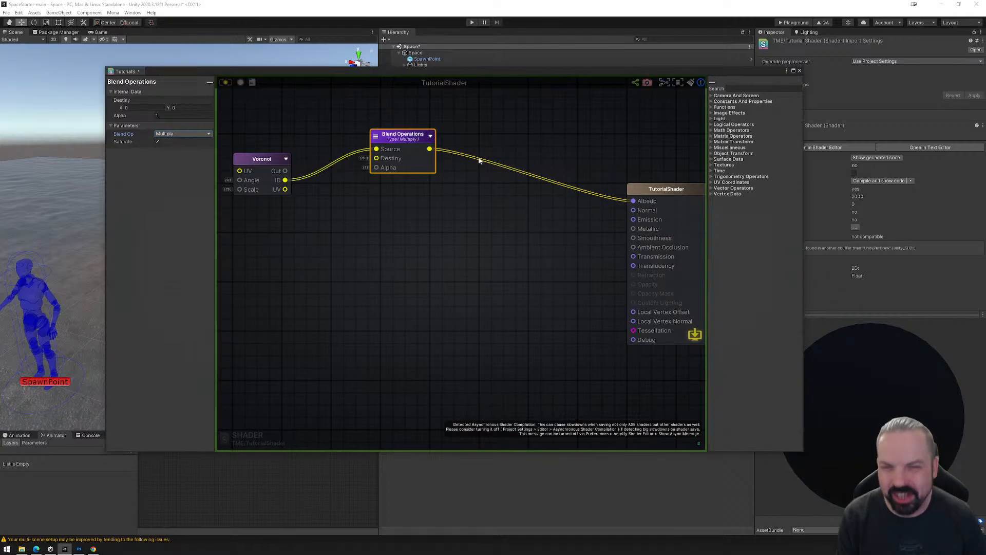
# Replace the Blend Operations node with a Desaturate node and route the Voronoi ID output through its RGB input into Albedo.
pyautogui.press('Delete')
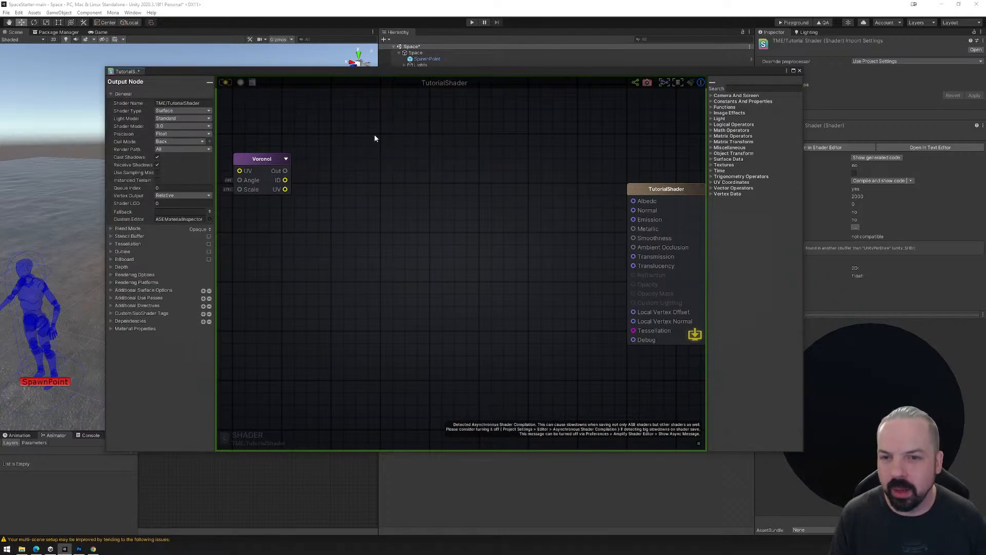
pyautogui.rightClick(374, 138)
pyautogui.write('des')
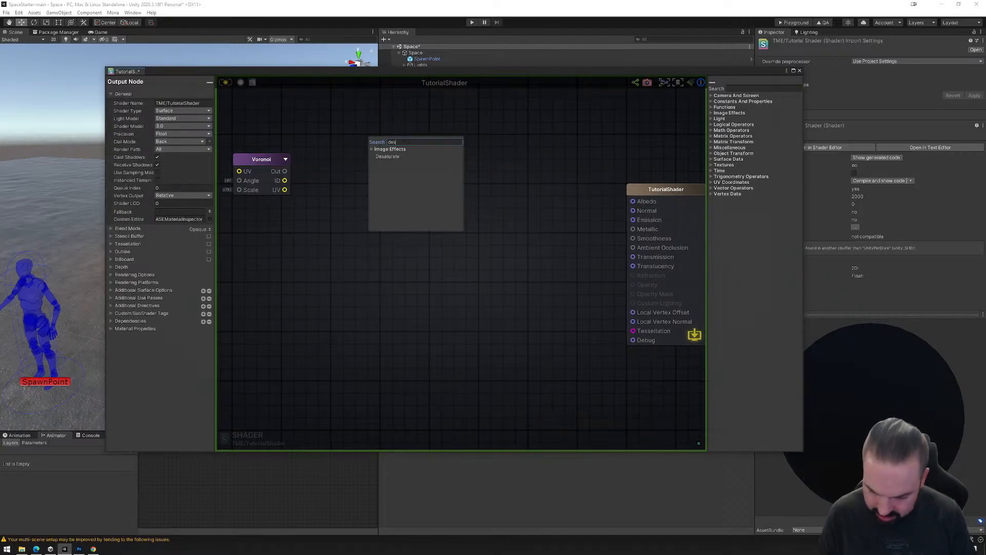
pyautogui.click(390, 157)
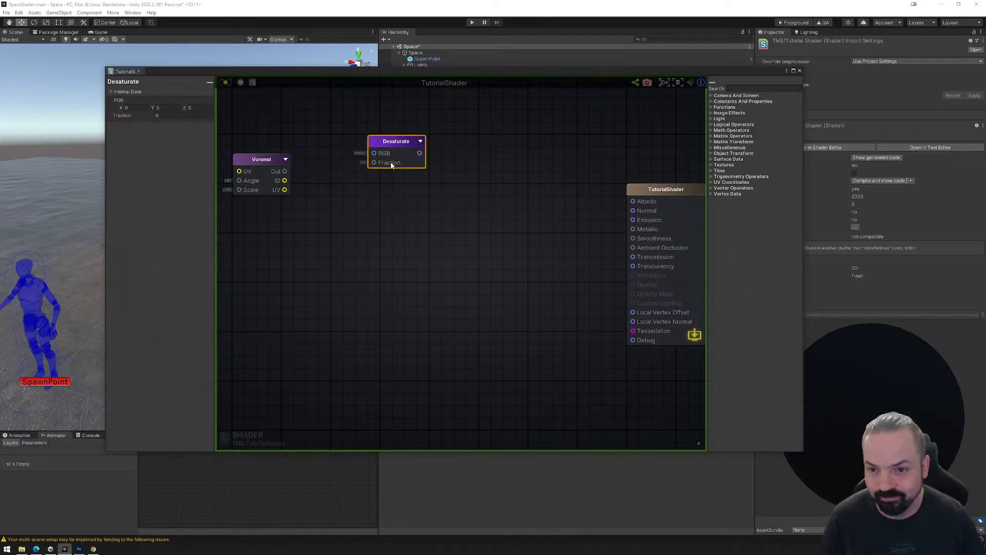
pyautogui.moveTo(285, 180); pyautogui.dragTo(633, 201)
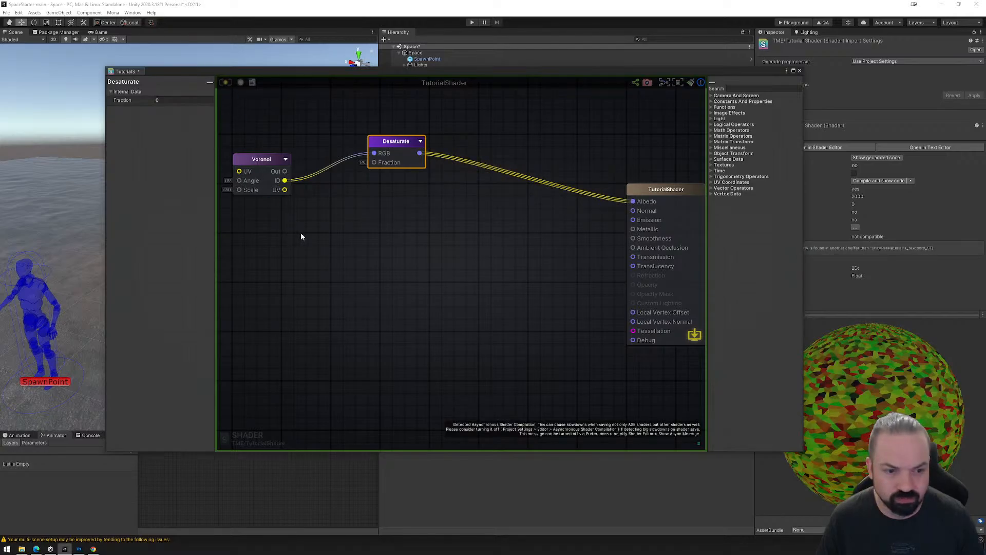
# Set the Desaturate node's Fraction to 1 and rearrange the Voronoi and Desaturate nodes side by side higher in the graph.
pyautogui.moveTo(396, 143); pyautogui.dragTo(428, 154)
pyautogui.click(163, 100)
pyautogui.write('100')
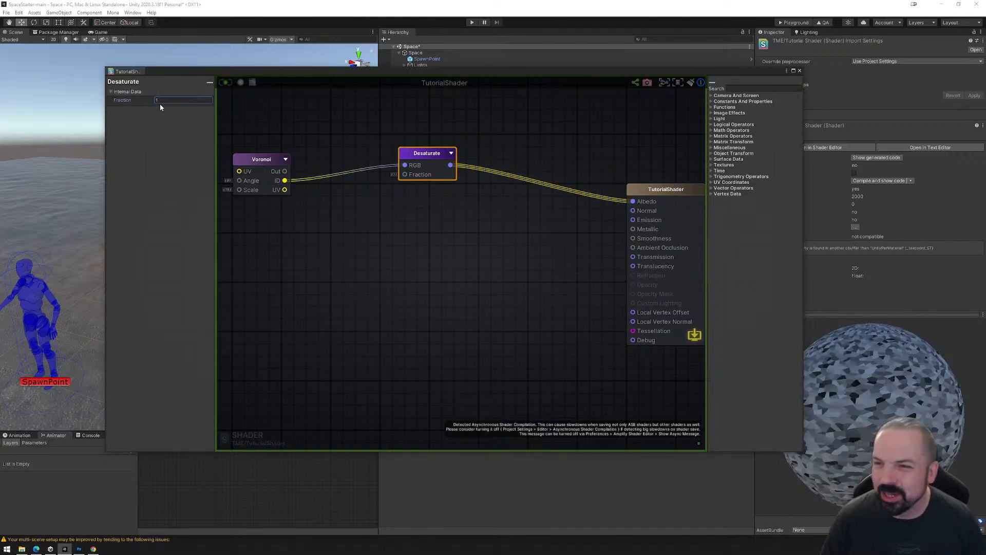
pyautogui.moveTo(419, 160); pyautogui.dragTo(443, 148)
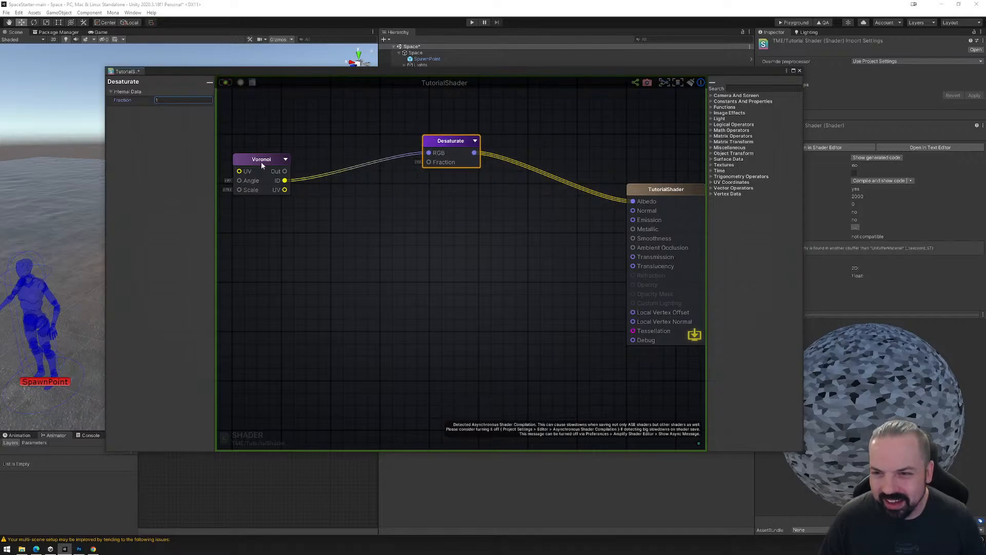
pyautogui.moveTo(261, 164); pyautogui.dragTo(284, 121)
pyautogui.moveTo(447, 141); pyautogui.dragTo(402, 121)
# Search the nodes for "normal" and add a Normal From Height node below the Desaturate node.
pyautogui.rightClick(467, 217)
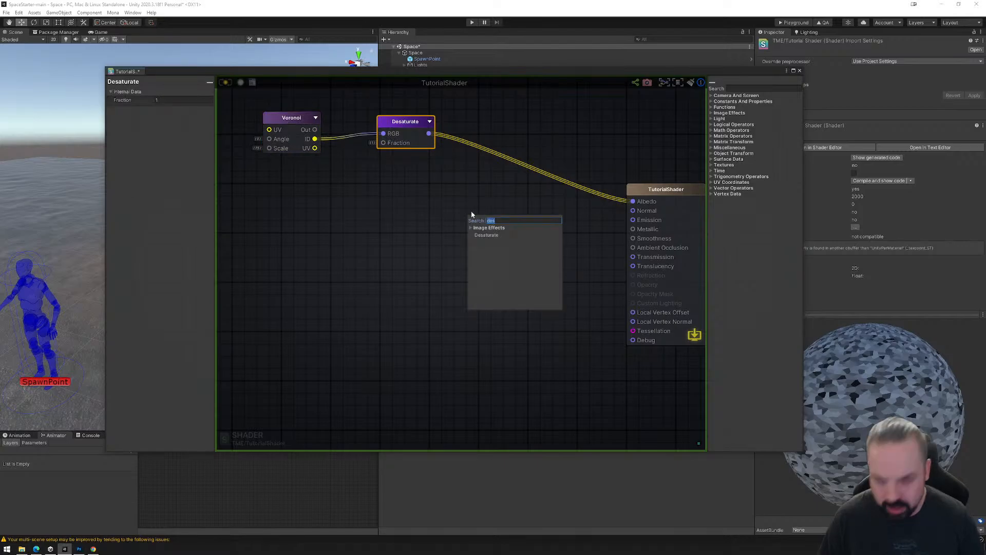
pyautogui.write('normal')
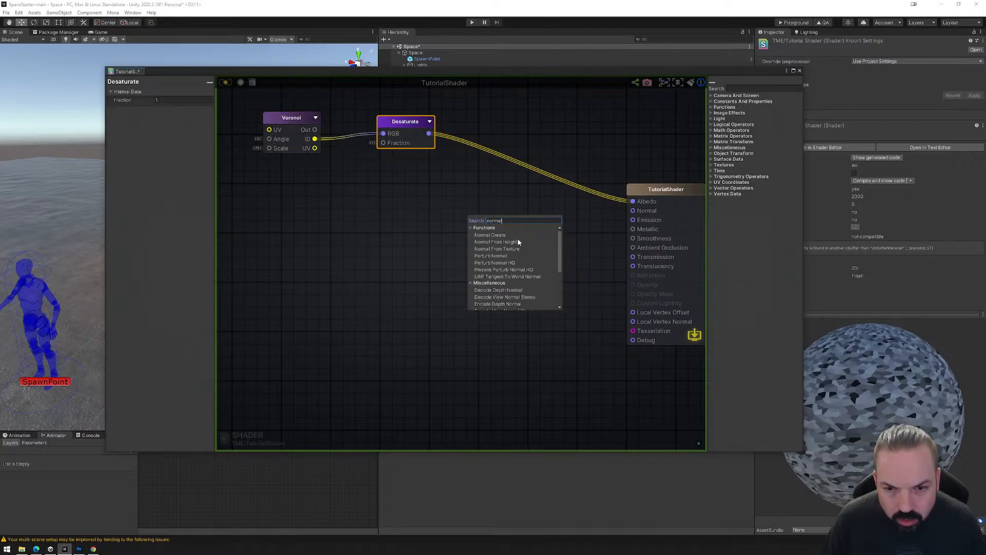
pyautogui.scroll(-2, 522, 254)
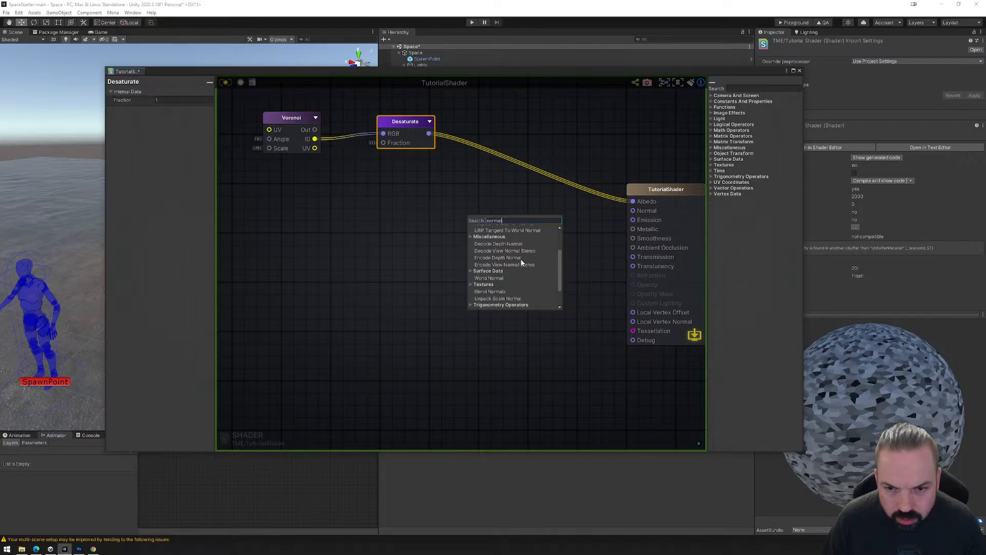
pyautogui.scroll(-3, 521, 262)
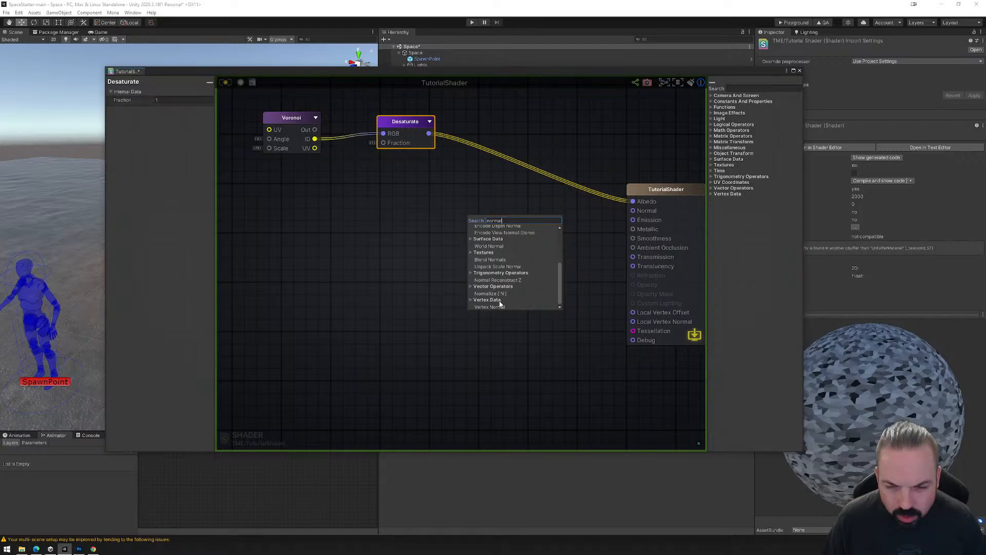
pyautogui.scroll(3, 501, 302)
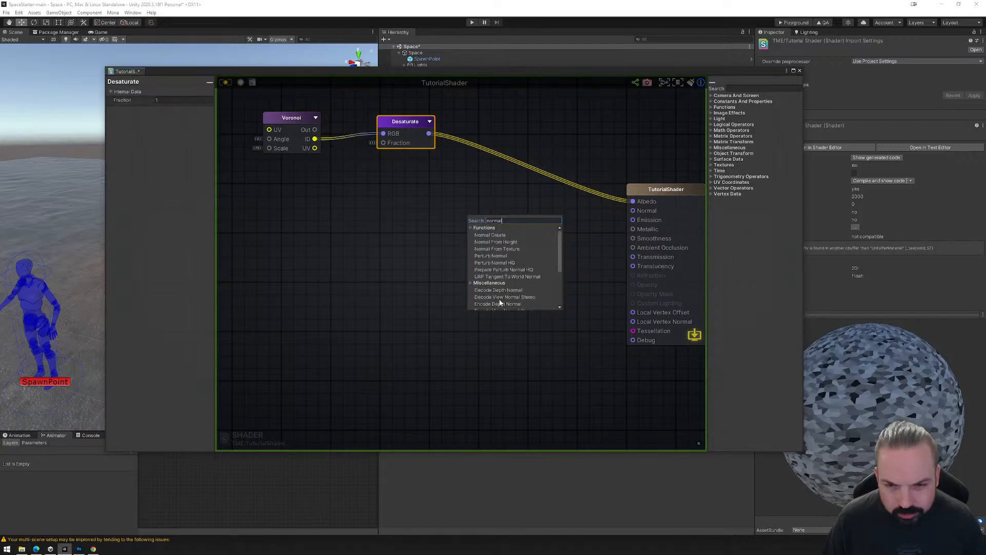
pyautogui.click(504, 242)
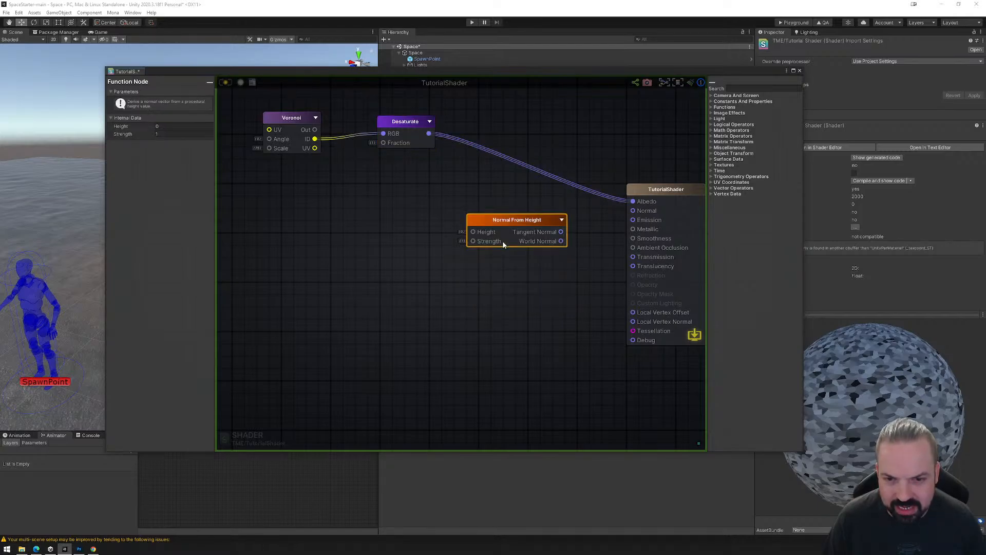
# Connect the Desaturate output to Normal From Height's Height and its Tangent Normal to the shader's Normal, spacing the node away from the output.
pyautogui.moveTo(429, 133); pyautogui.dragTo(472, 218)
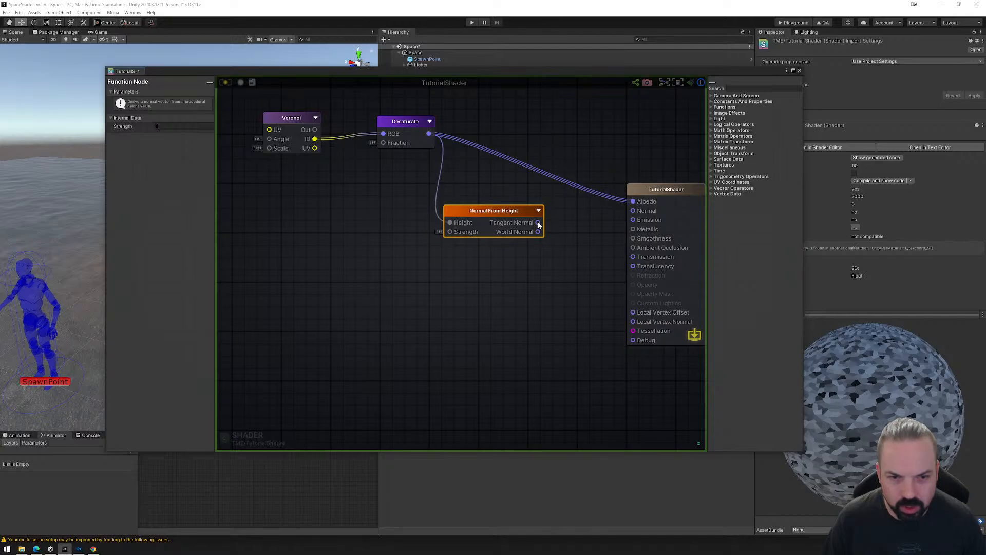
pyautogui.moveTo(537, 222); pyautogui.dragTo(627, 211)
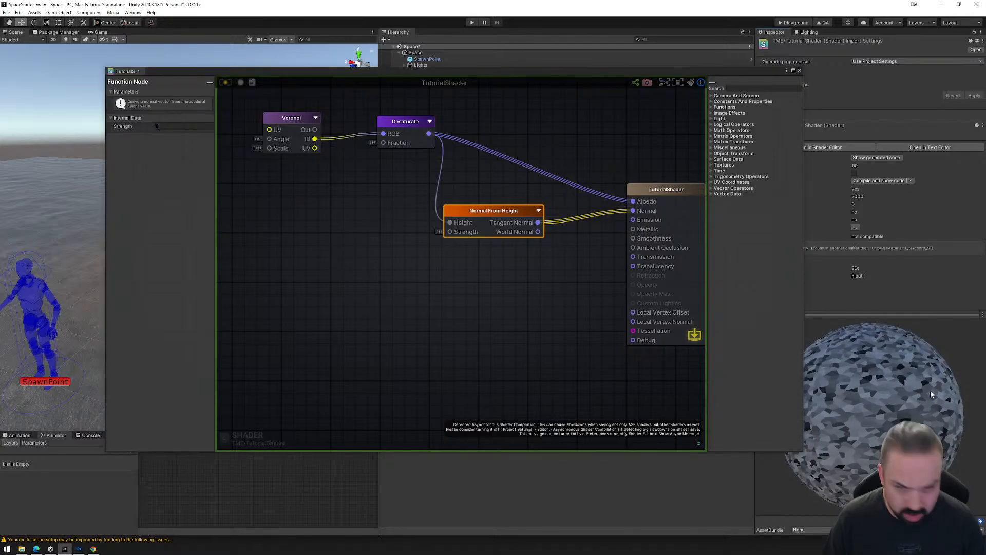
pyautogui.click(160, 127)
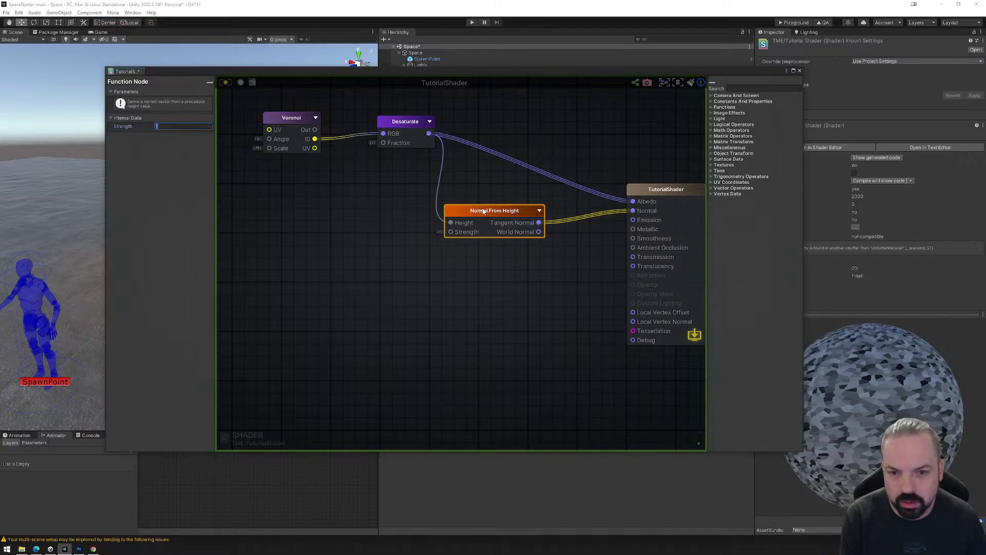
pyautogui.moveTo(481, 211)
pyautogui.mouseDown()
pyautogui.moveTo(497, 204)
pyautogui.moveTo(473, 211)
pyautogui.mouseUp()
pyautogui.rightClick(540, 235)
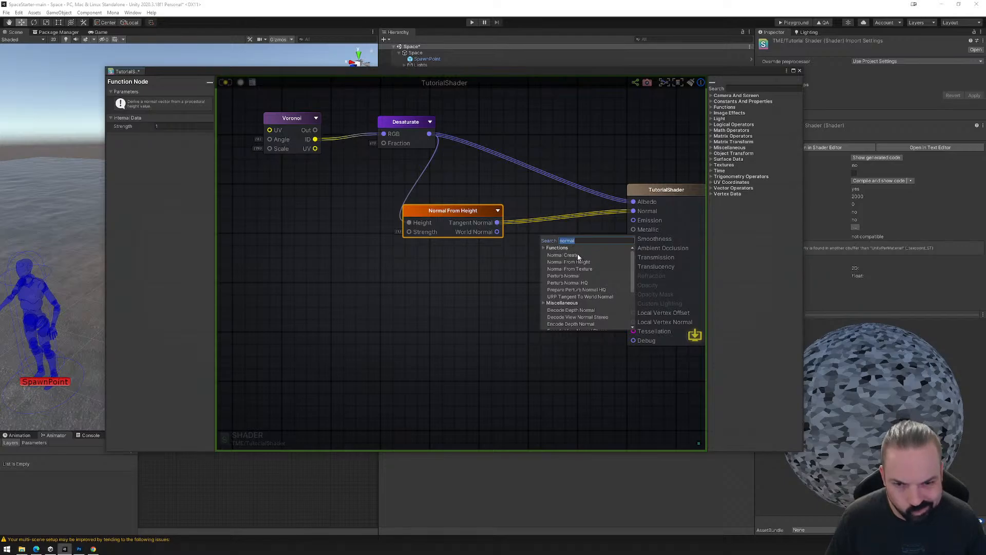
pyautogui.scroll(-3, 577, 267)
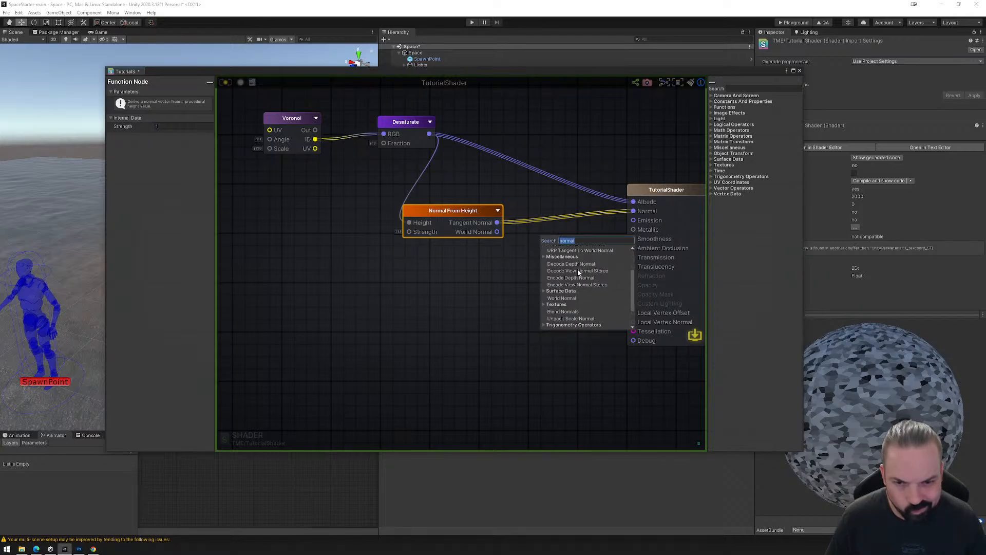
pyautogui.scroll(-2, 578, 277)
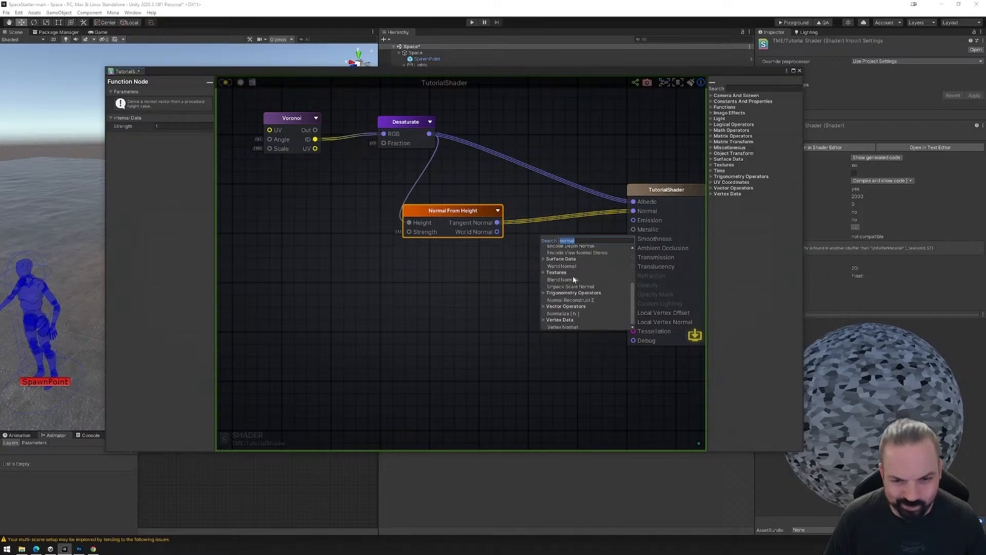
pyautogui.click(498, 275)
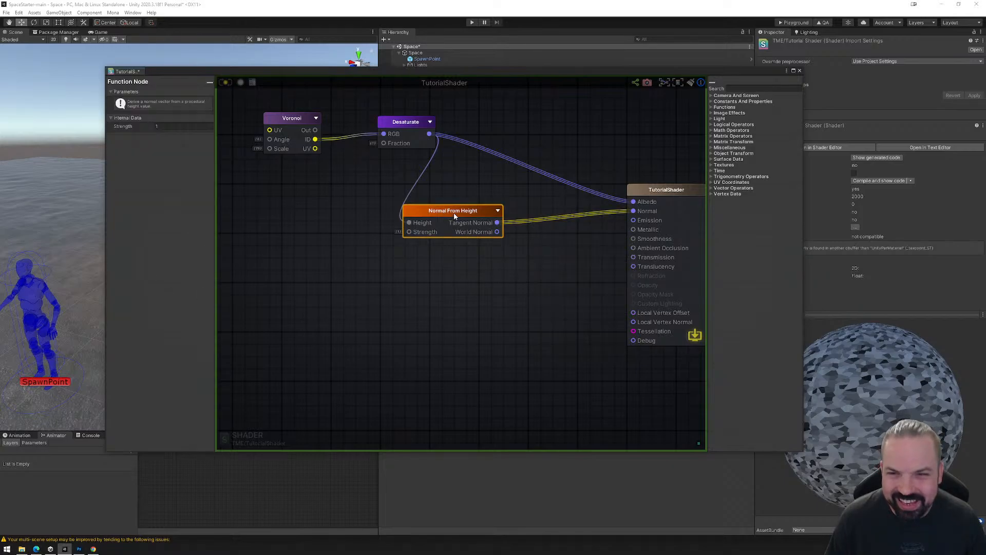
# Rearrange the Normal From Height, Desaturate and Voronoi nodes into a compact chain leading to the output node.
pyautogui.moveTo(454, 213); pyautogui.dragTo(503, 193)
pyautogui.moveTo(423, 119); pyautogui.dragTo(398, 128)
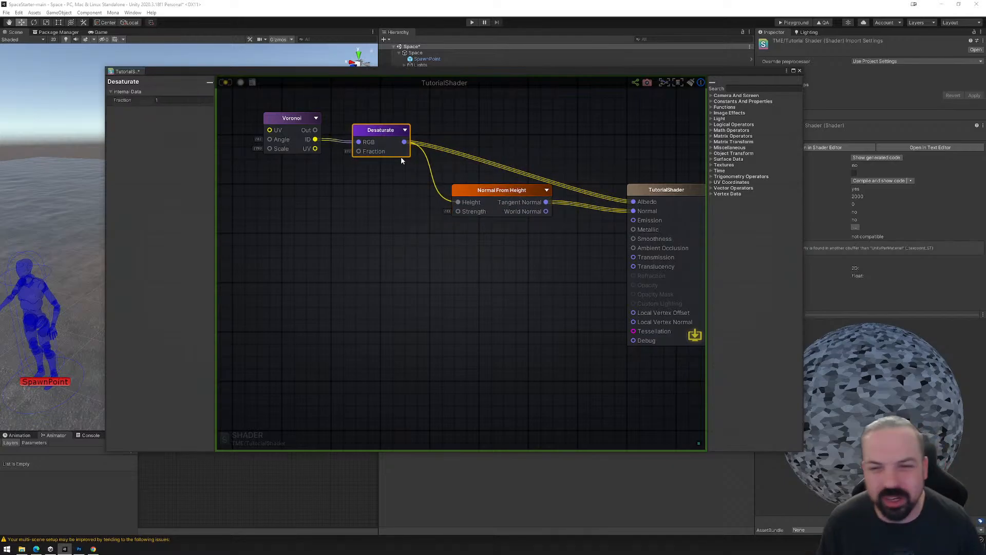
pyautogui.moveTo(375, 133); pyautogui.dragTo(399, 156)
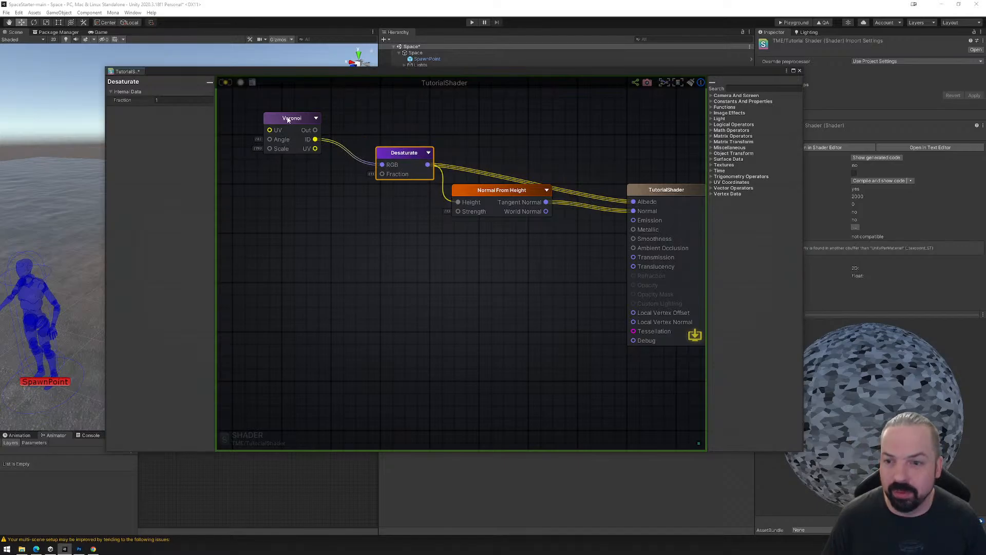
pyautogui.moveTo(288, 119); pyautogui.dragTo(311, 142)
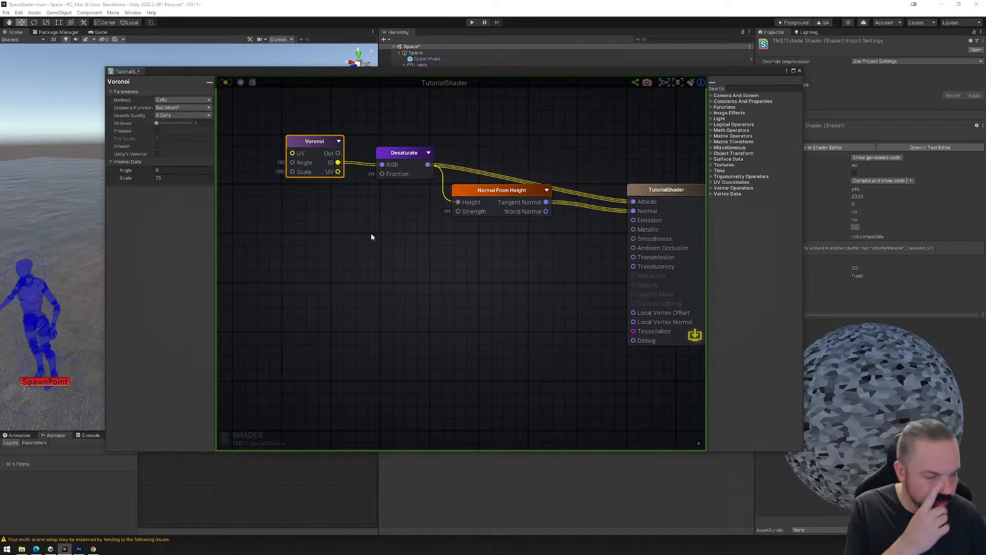
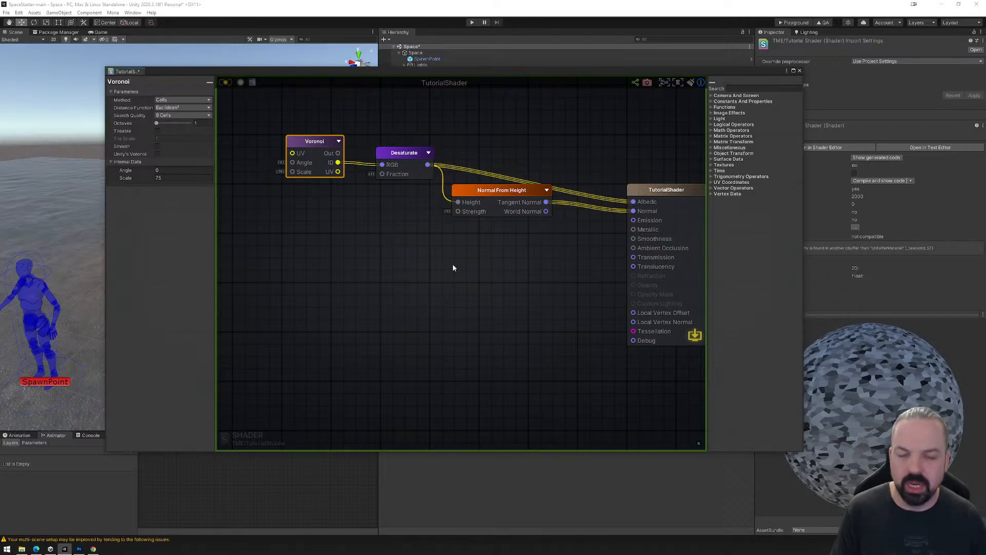
# Delete the Normal From Height, Desaturate and Voronoi nodes from the graph.
pyautogui.click(500, 195)
pyautogui.press('Delete')
pyautogui.click(408, 155)
pyautogui.press('Delete')
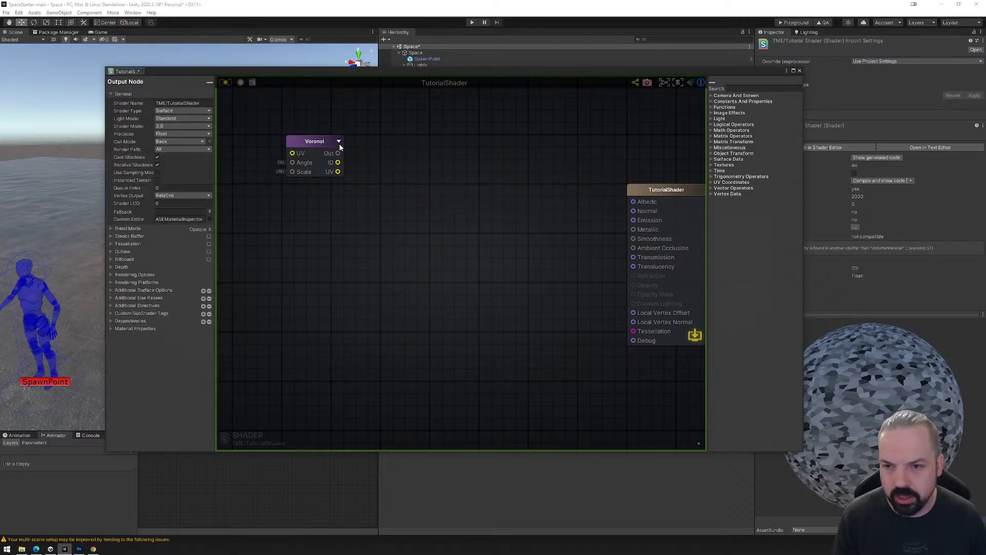
pyautogui.click(320, 144)
pyautogui.press('Delete')
# Search the nodes for "texture" and add a Texture Sample node to the upper middle of the graph.
pyautogui.rightClick(474, 163)
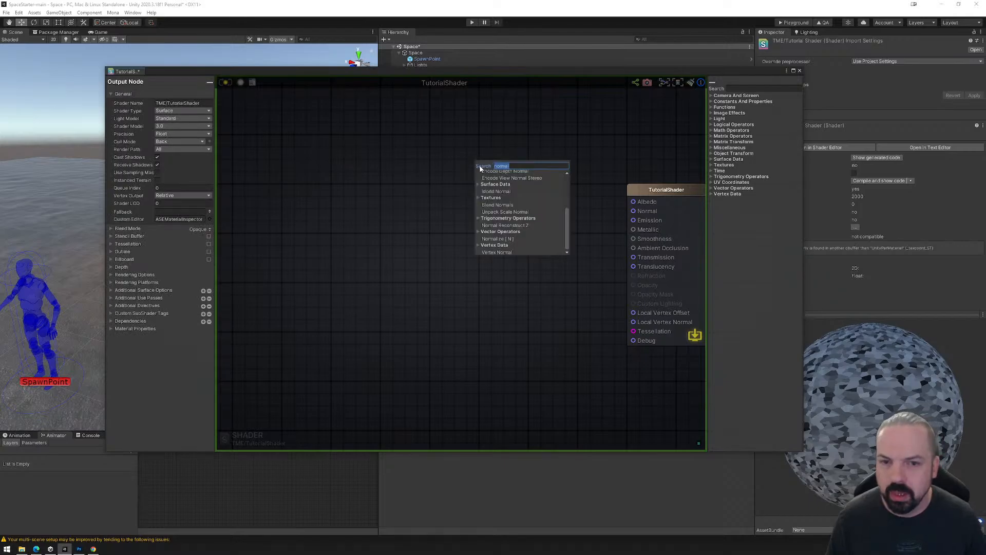
pyautogui.write('testuve')
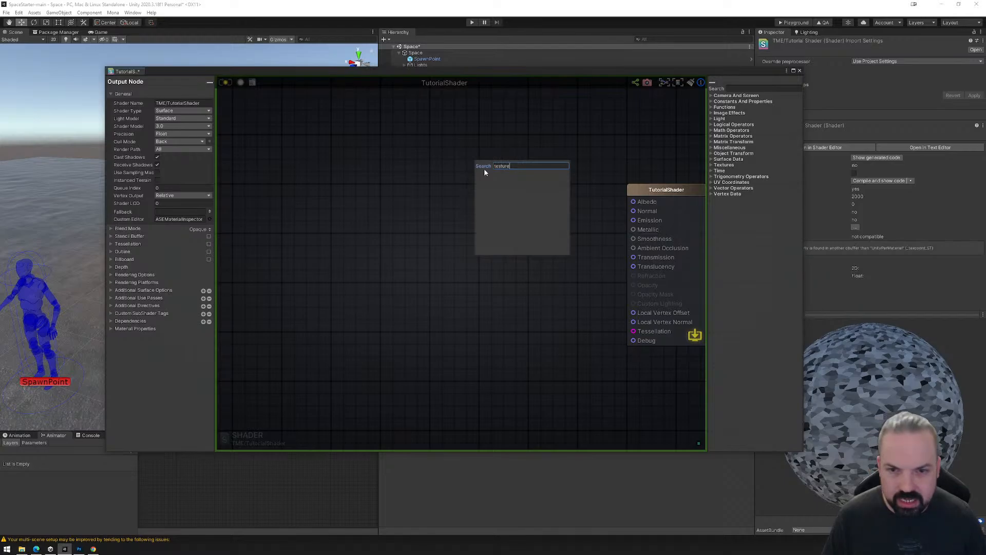
pyautogui.doubleClick(522, 169)
pyautogui.write('text')
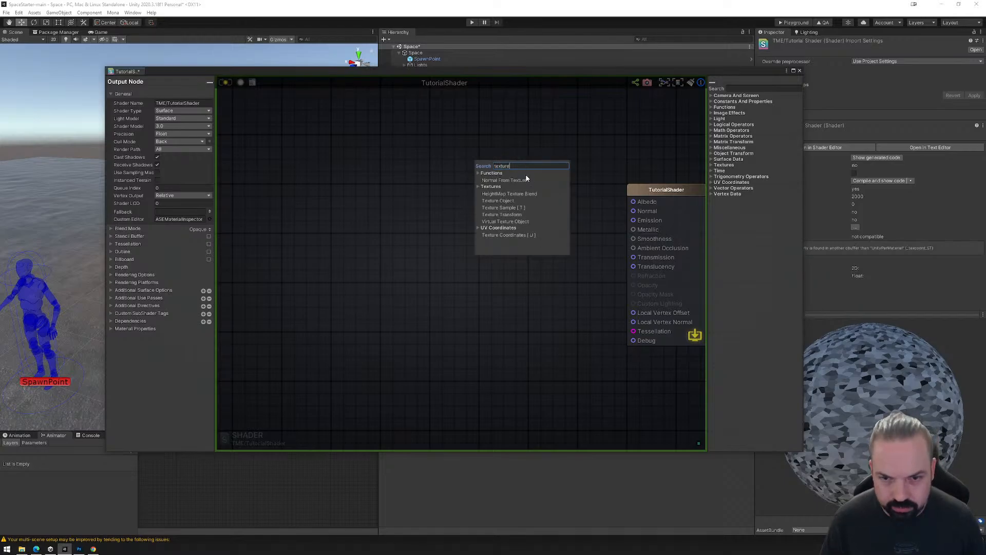
pyautogui.click(499, 208)
pyautogui.moveTo(533, 169); pyautogui.dragTo(479, 159)
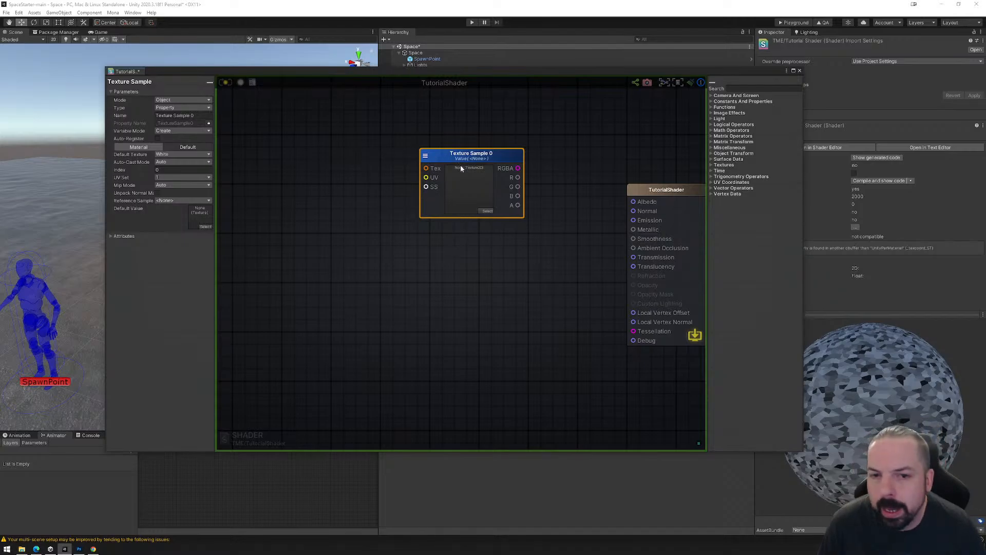
# Add a Voronoi node below the Texture Sample node and connect its ID output to the shader's Albedo.
pyautogui.rightClick(378, 265)
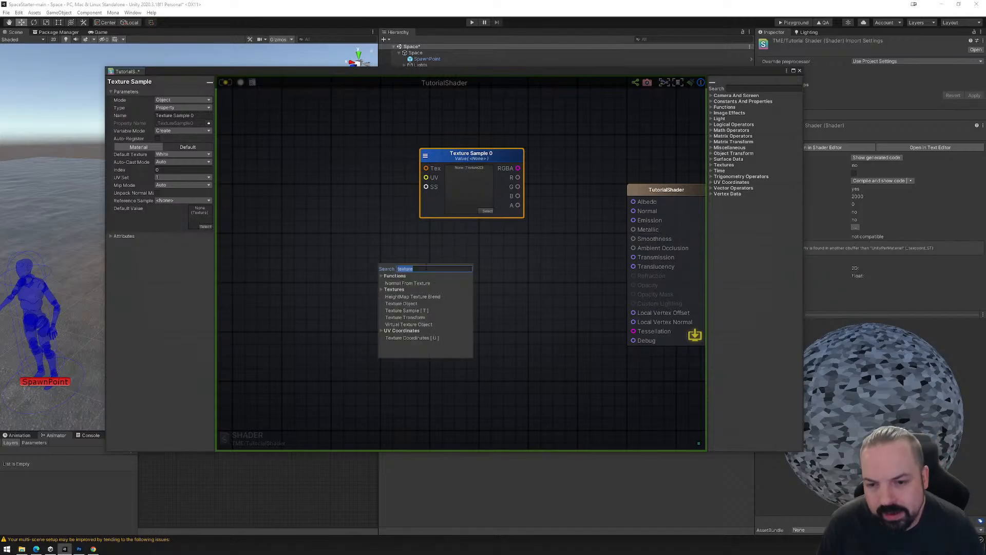
pyautogui.write('vo')
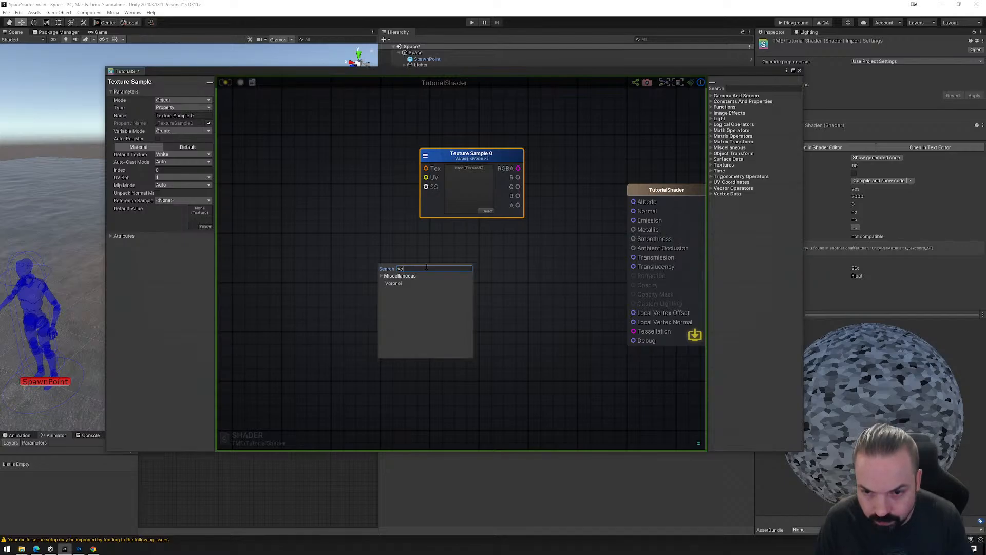
pyautogui.click(393, 283)
pyautogui.moveTo(412, 272); pyautogui.dragTo(634, 202)
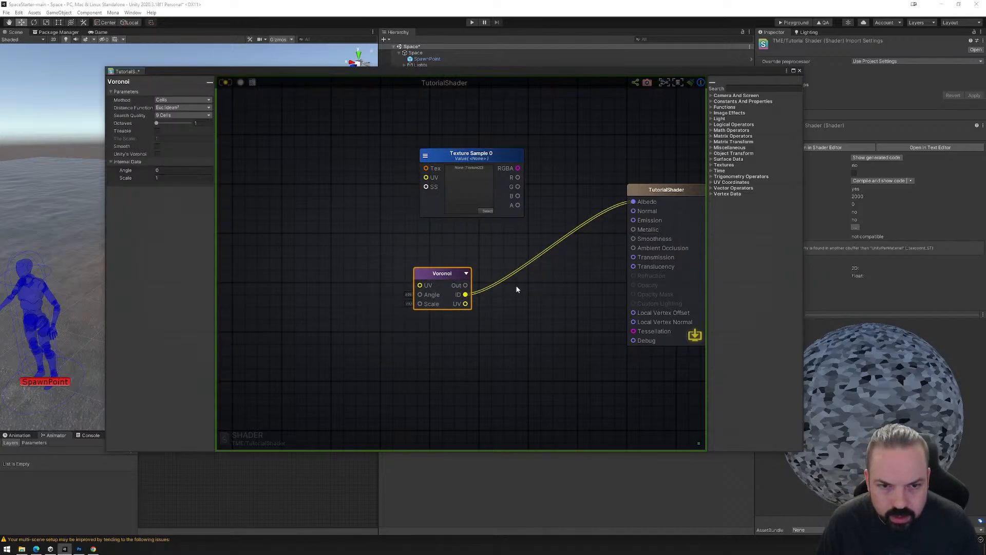
pyautogui.moveTo(438, 276); pyautogui.dragTo(435, 269)
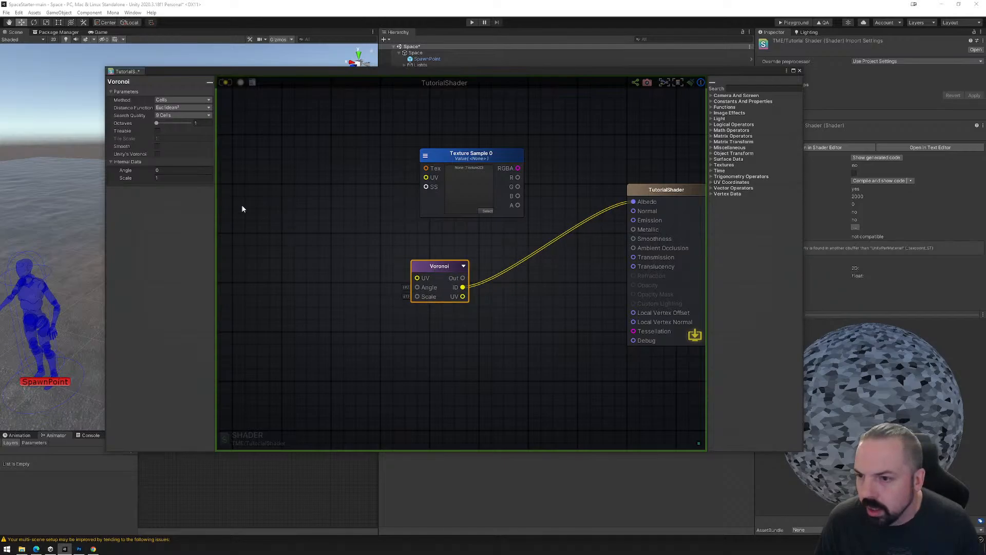
# Set the Voronoi node's Method to Crystal and update the shader.
pyautogui.click(179, 101)
pyautogui.click(183, 117)
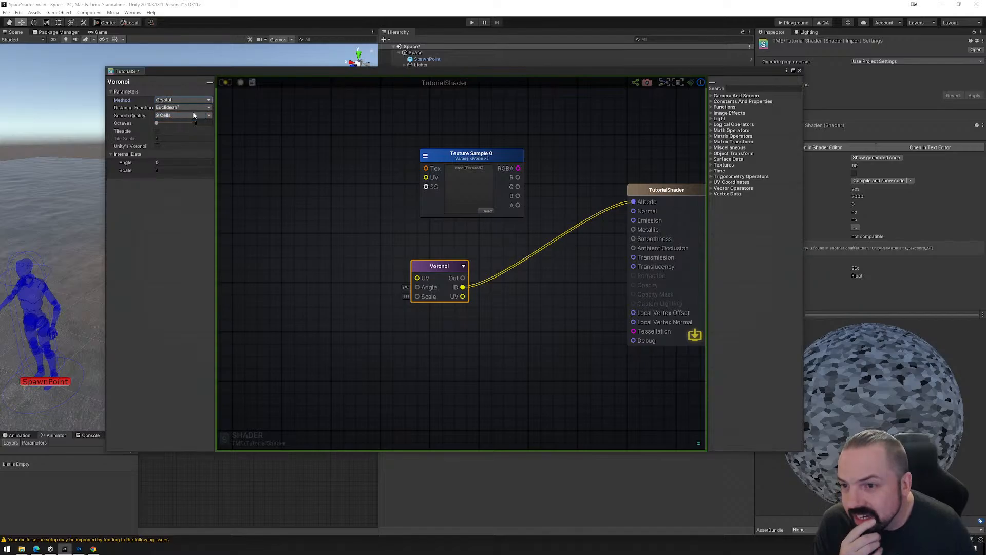
pyautogui.click(227, 82)
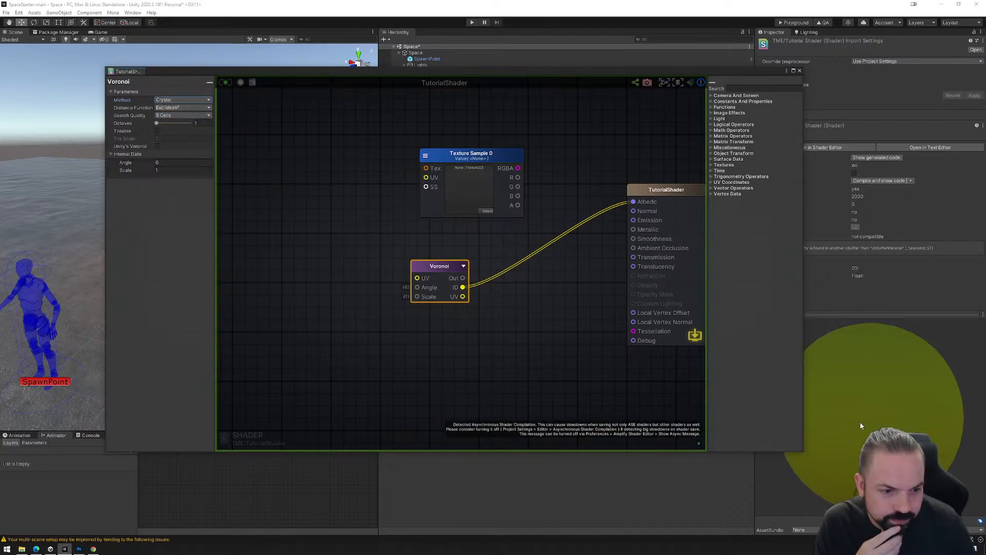
# Try a Scale of 10 on the Voronoi node, replace it with 75, and update the shader.
pyautogui.click(182, 170)
pyautogui.write('10')
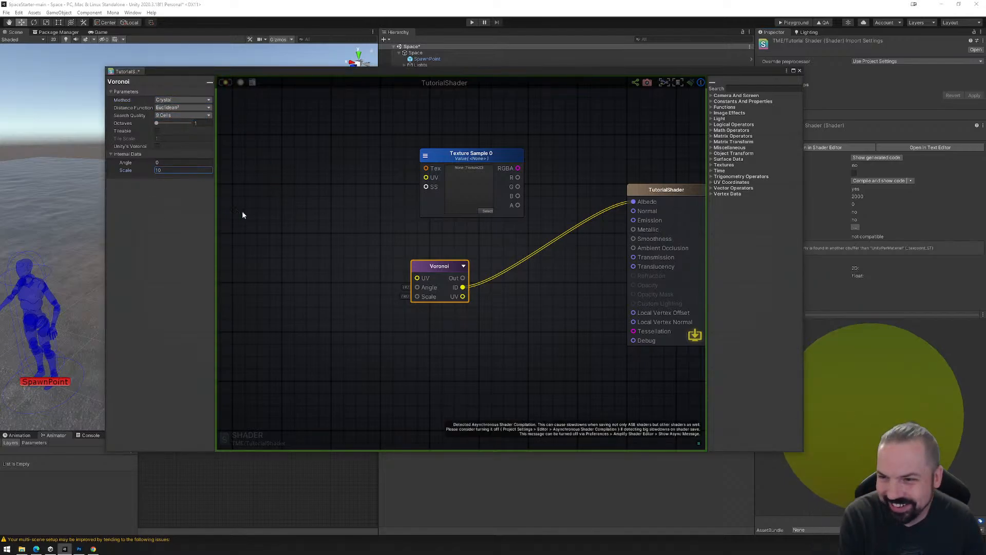
pyautogui.click(171, 171)
pyautogui.click(171, 172)
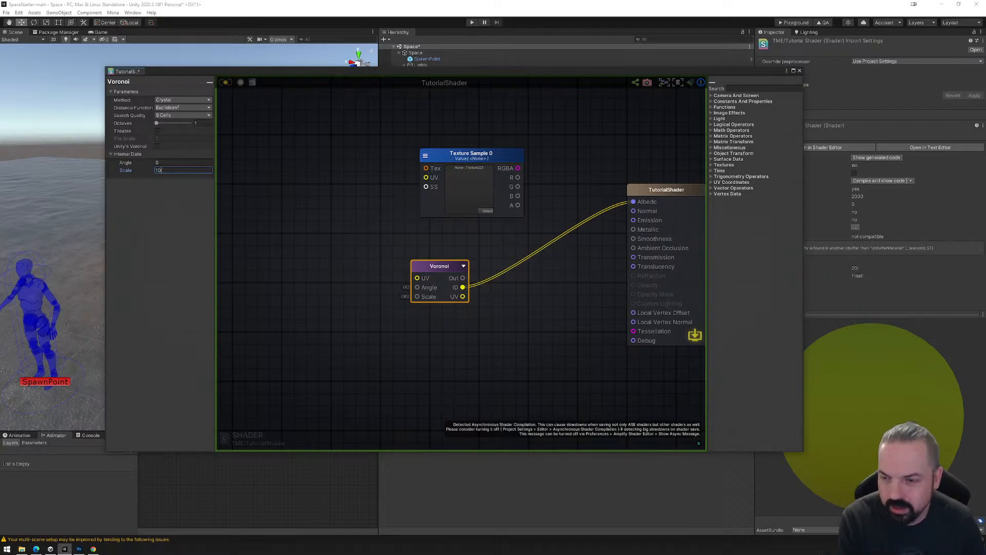
pyautogui.press('BackSpace')
pyautogui.press('BackSpace')
pyautogui.write('75')
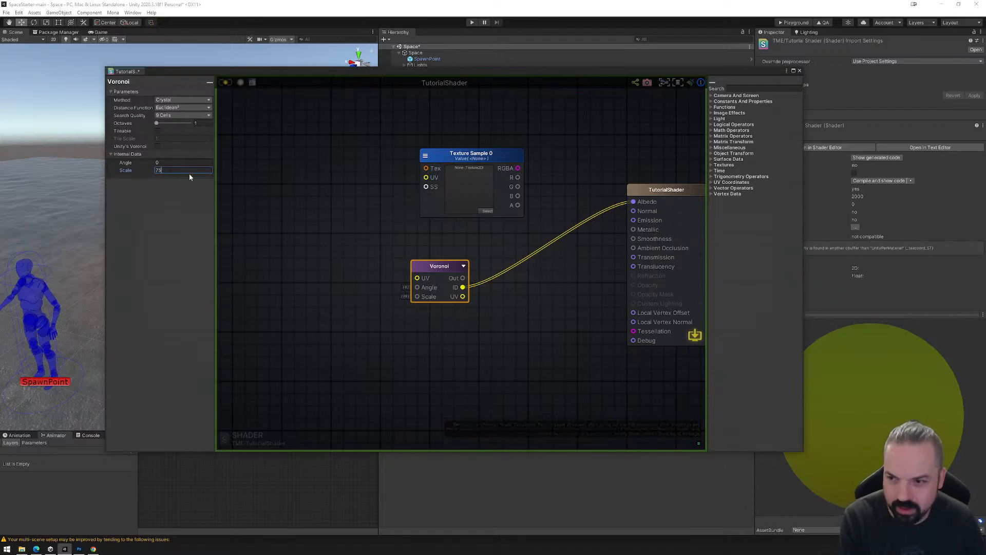
pyautogui.click(227, 88)
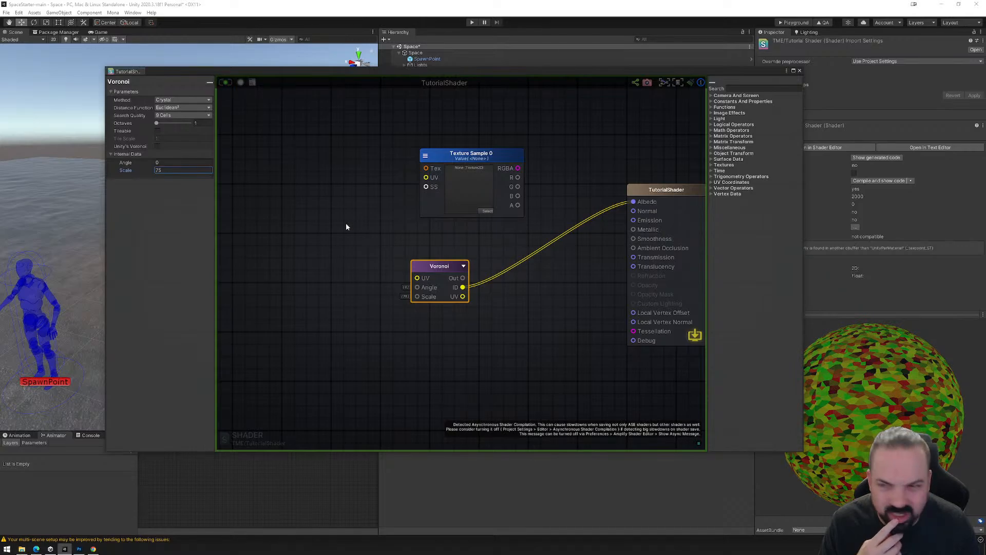
# Switch the Voronoi node's Method to Glass and look through its Distance Function options.
pyautogui.click(184, 103)
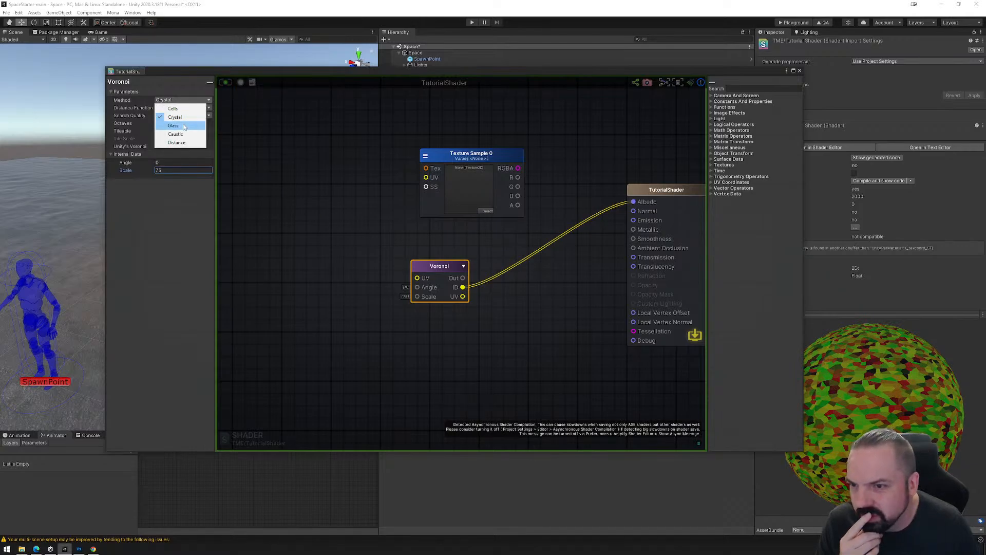
pyautogui.click(177, 124)
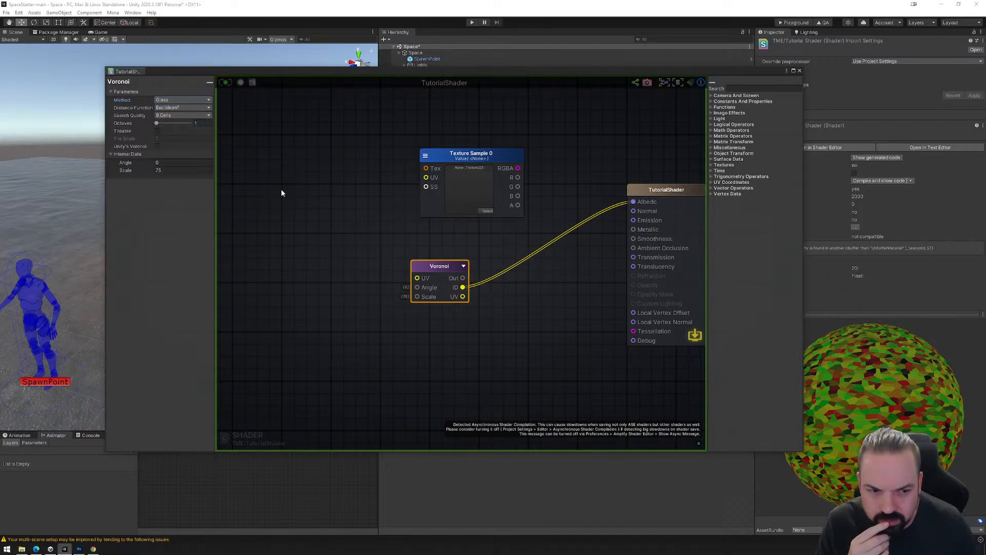
pyautogui.click(181, 108)
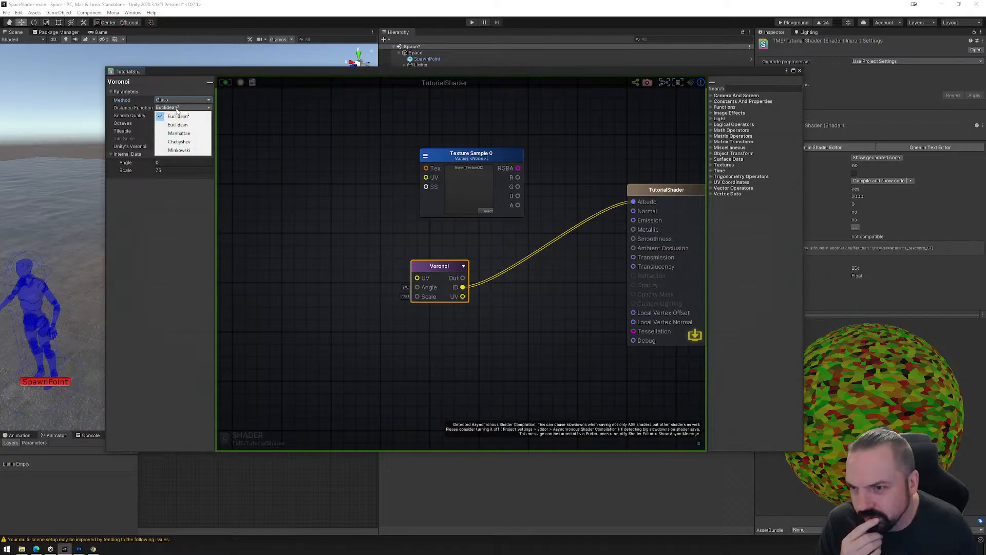
pyautogui.click(181, 109)
pyautogui.click(175, 99)
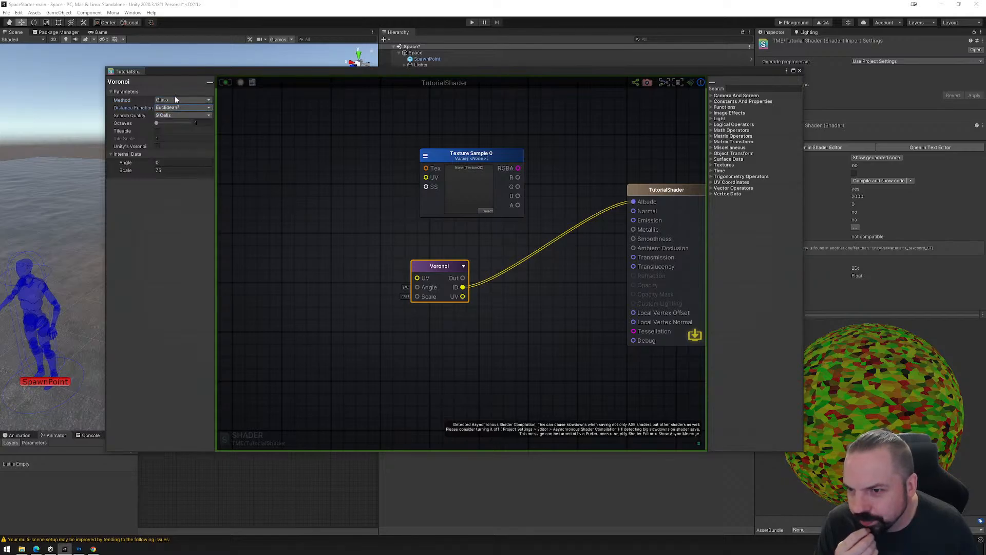
pyautogui.click(253, 185)
# Delete the Voronoi node and move the Texture Sample node up and away from the output node.
pyautogui.click(439, 266)
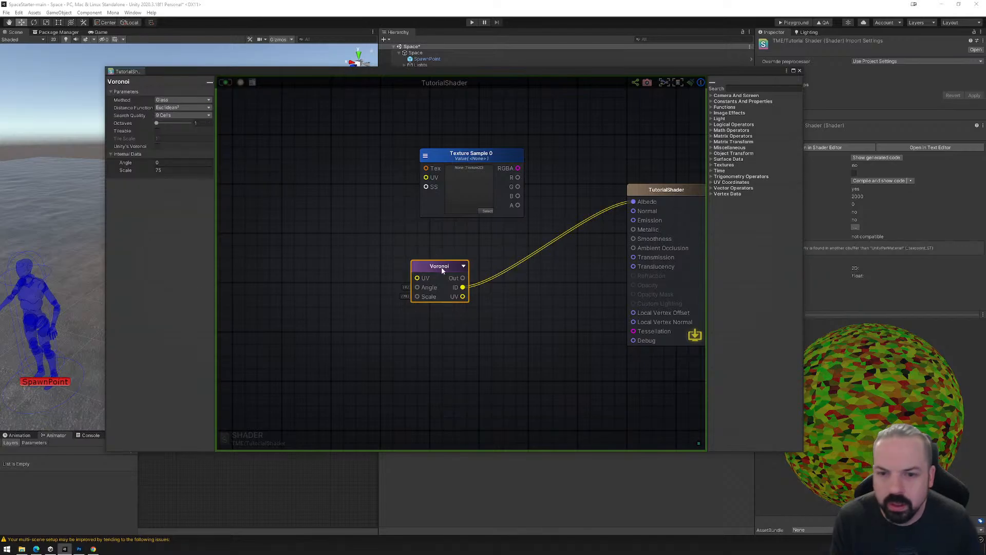
pyautogui.press('Delete')
pyautogui.moveTo(461, 166); pyautogui.dragTo(378, 155)
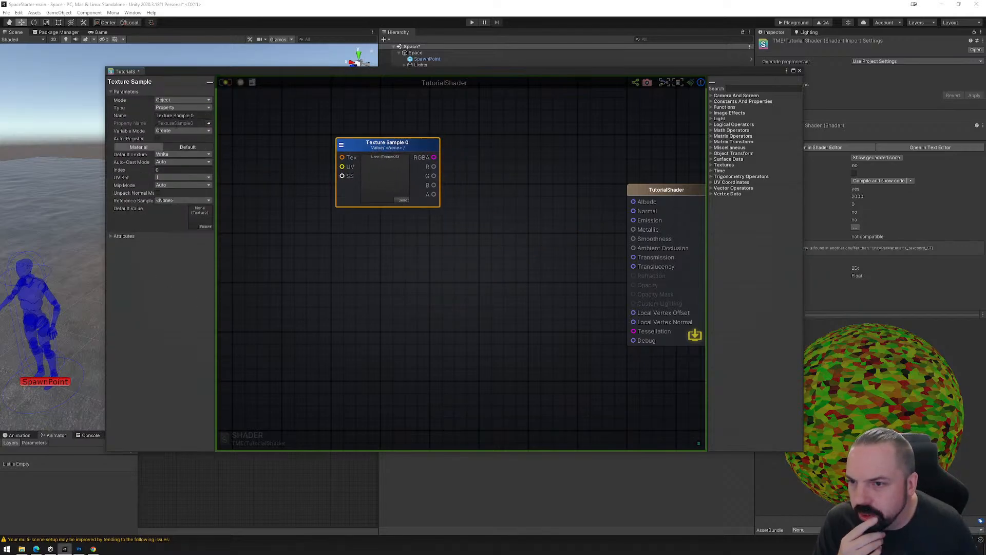
# Set the Texture Sample node's Mode to Reference and connect its RGBA output to the shader's Albedo.
pyautogui.click(182, 100)
pyautogui.click(239, 101)
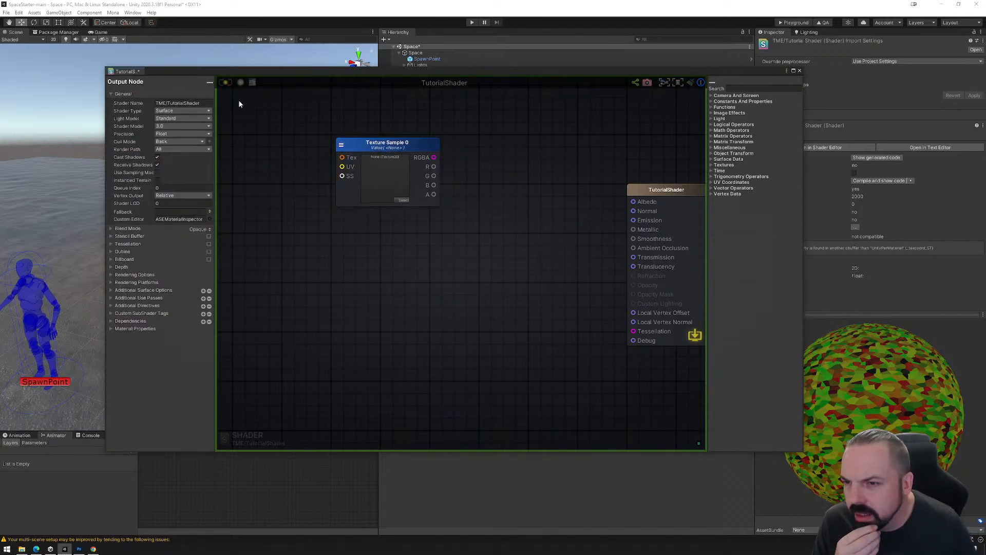
pyautogui.click(376, 146)
pyautogui.click(191, 109)
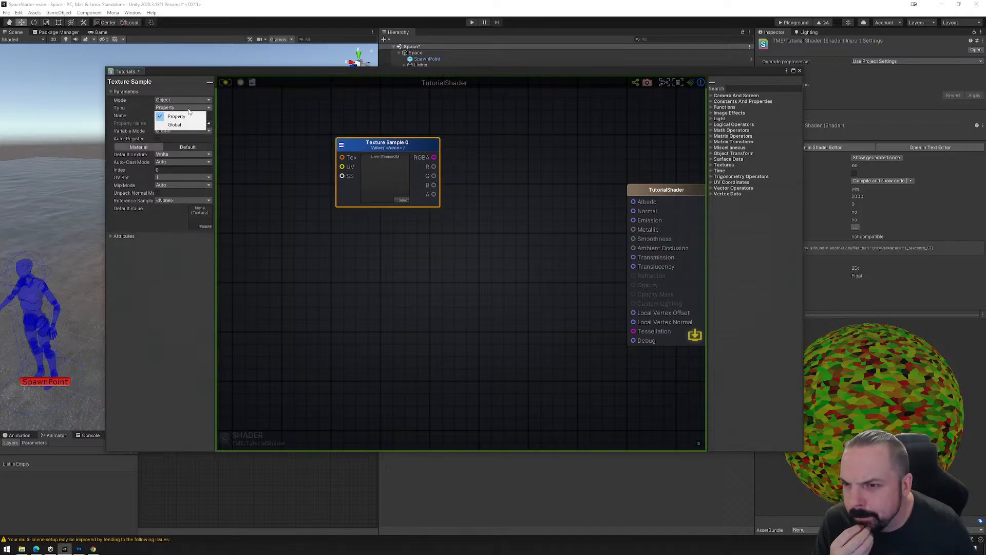
pyautogui.click(183, 99)
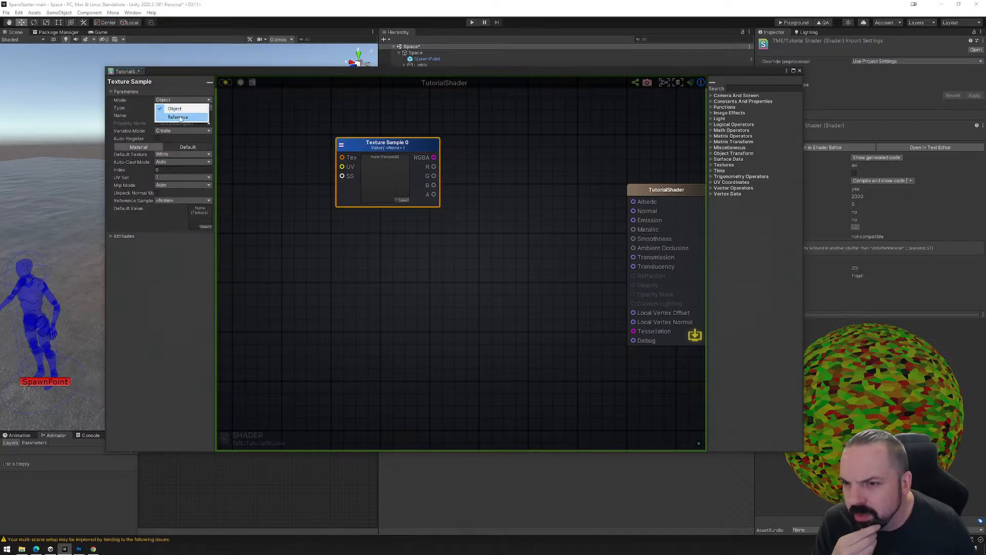
pyautogui.click(180, 116)
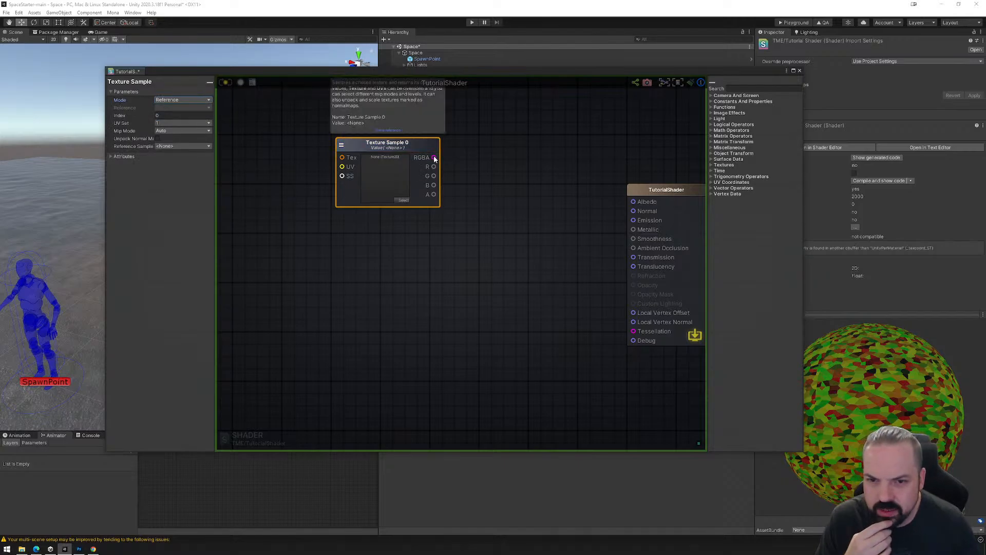
pyautogui.moveTo(434, 157); pyautogui.dragTo(634, 202)
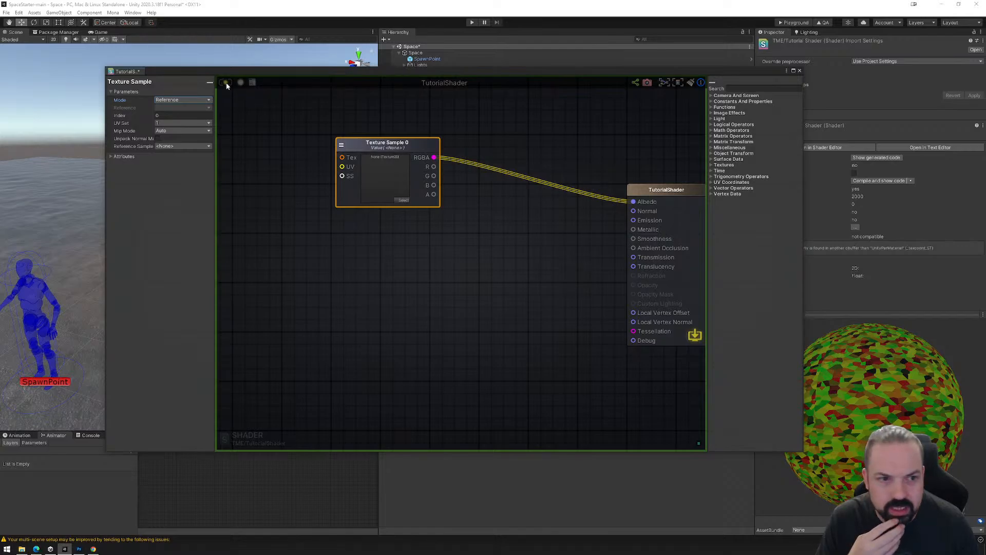
# Narrow the shader editor window, move it aside, and widen the Scene view so the Project files are uncovered.
pyautogui.moveTo(803, 139); pyautogui.dragTo(566, 143)
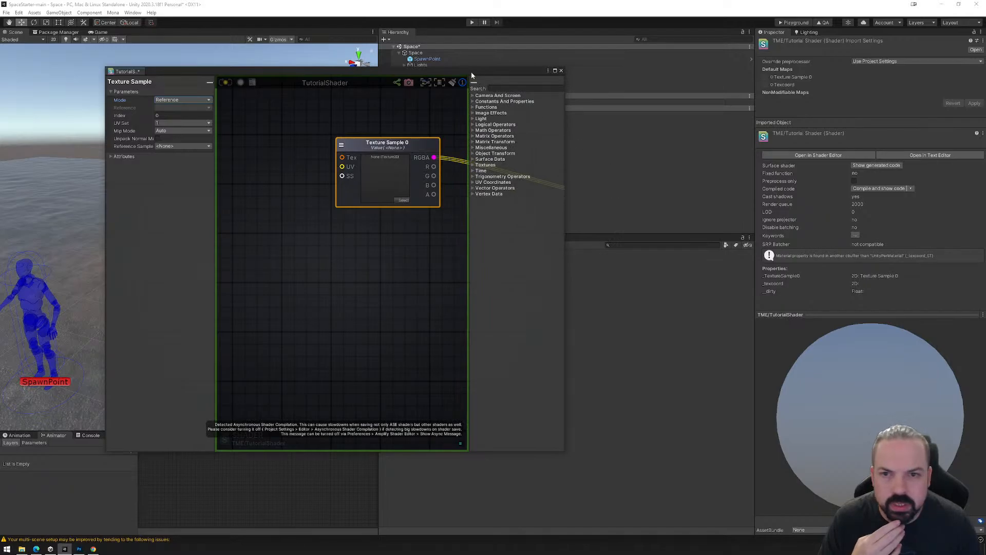
pyautogui.moveTo(470, 72); pyautogui.dragTo(354, 75)
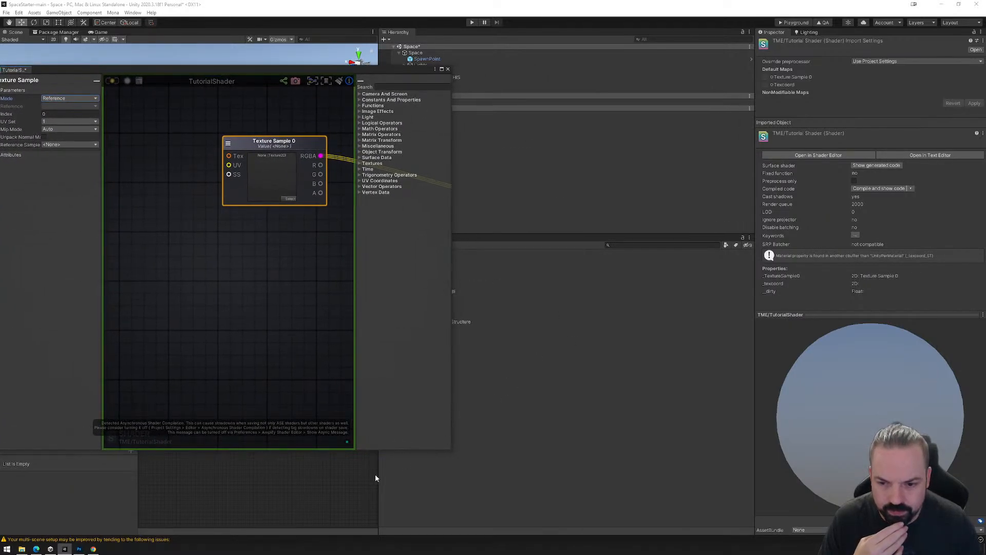
pyautogui.moveTo(377, 473); pyautogui.dragTo(542, 459)
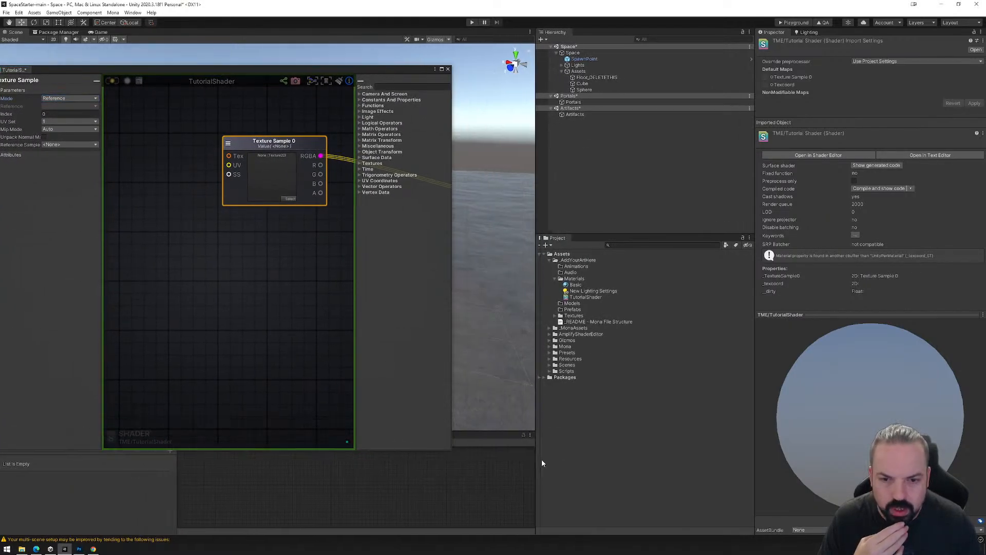
# Assign the TME/TutorialShader shader to the Basic material in the Materials folder.
pyautogui.click(579, 284)
pyautogui.click(831, 48)
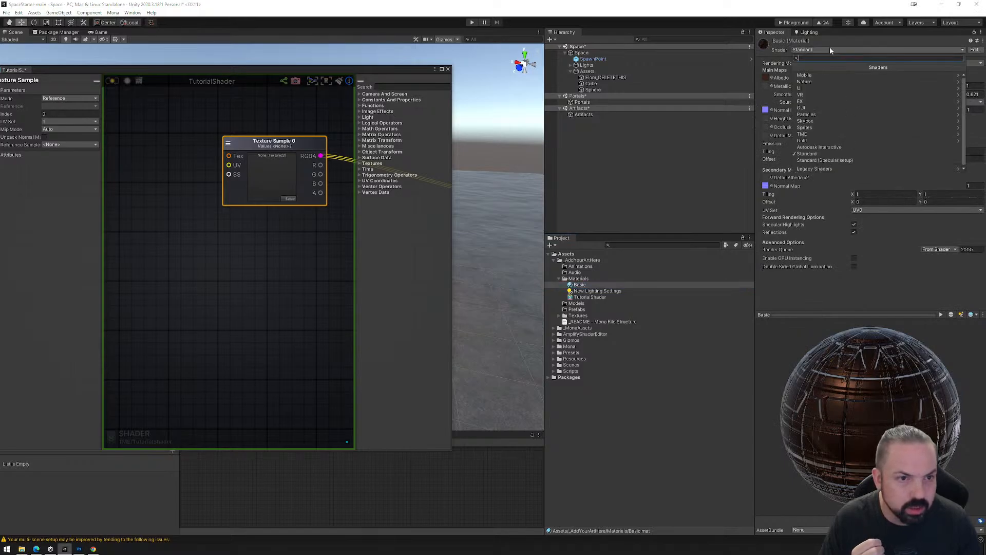
pyautogui.click(812, 135)
pyautogui.click(816, 75)
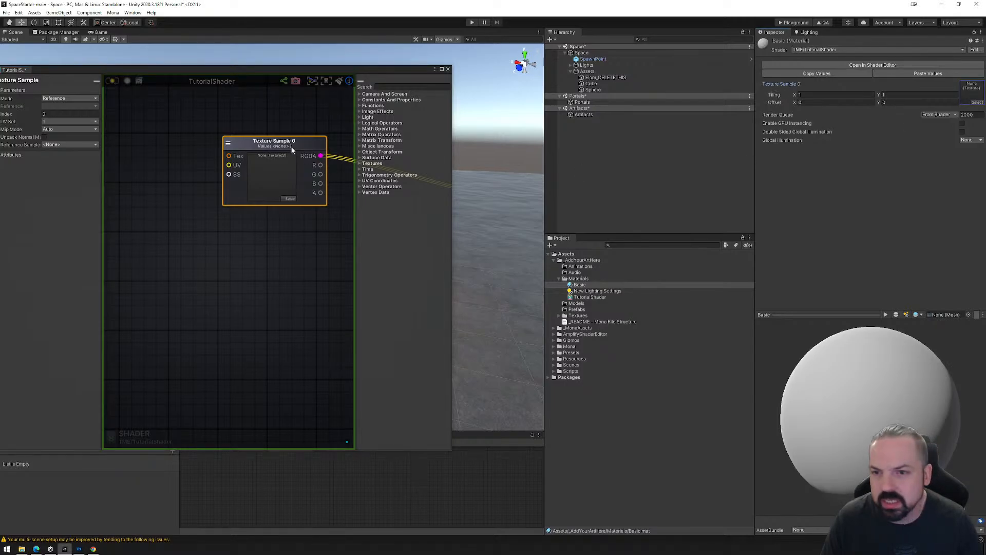
# Set the Texture Sample node's Mode to Object and update the shader.
pyautogui.click(70, 98)
pyautogui.click(65, 107)
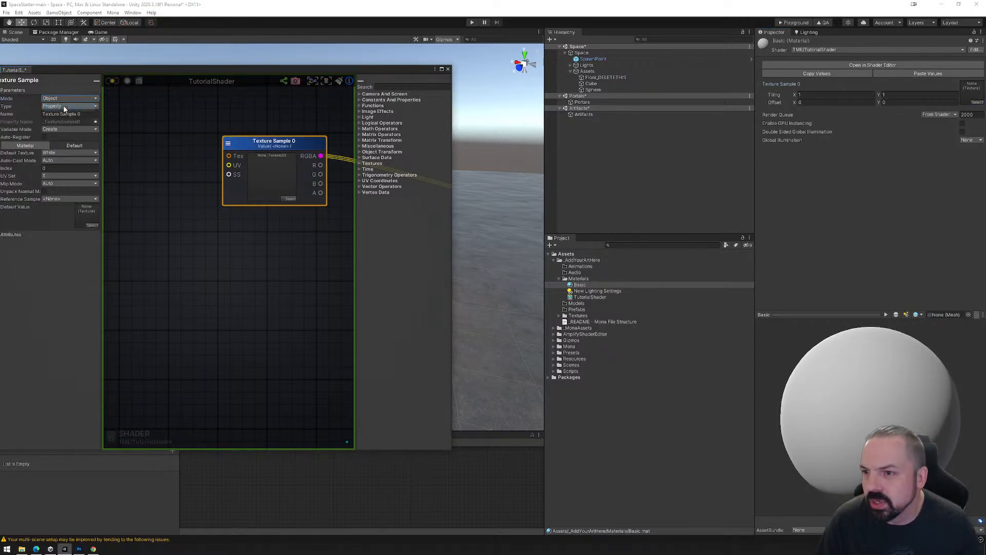
pyautogui.click(114, 81)
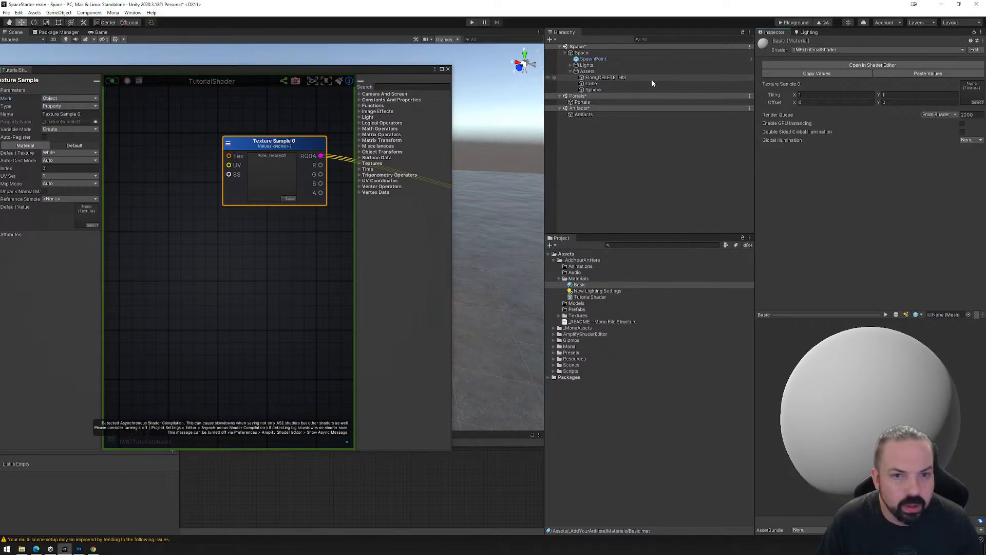
# Switch the Basic material to the Standard shader and back to TME/TutorialShader.
pyautogui.click(591, 83)
pyautogui.click(605, 78)
pyautogui.click(583, 285)
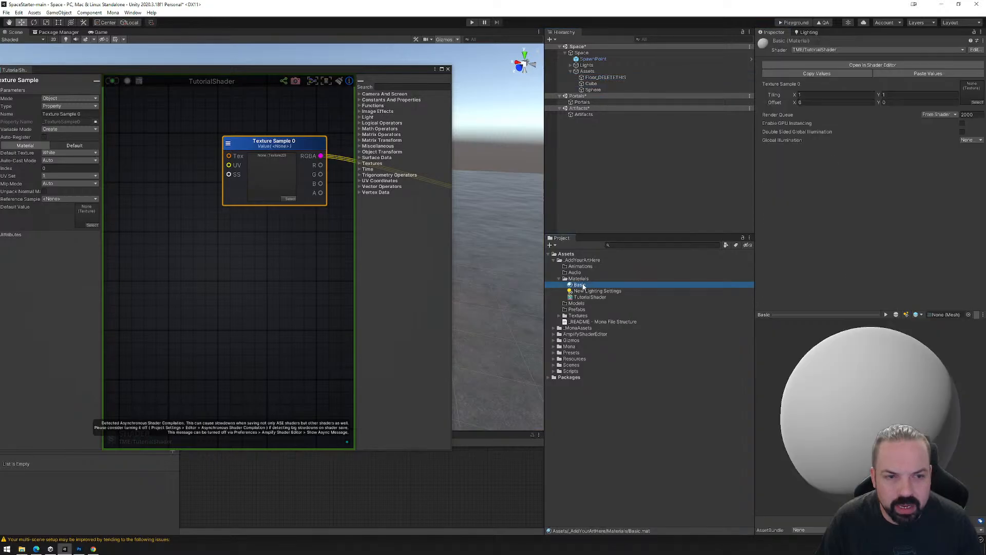
pyautogui.click(842, 49)
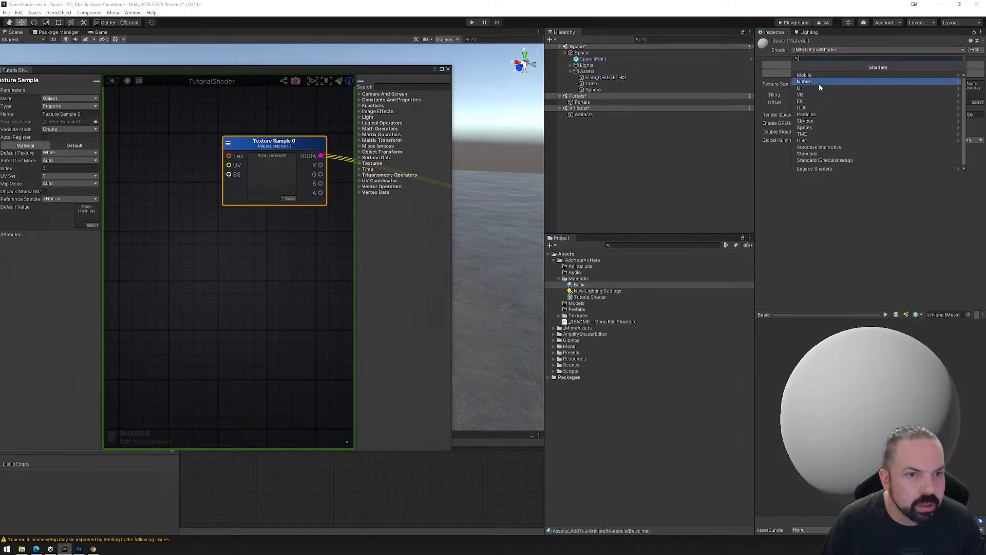
pyautogui.click(809, 153)
pyautogui.click(822, 50)
pyautogui.click(812, 135)
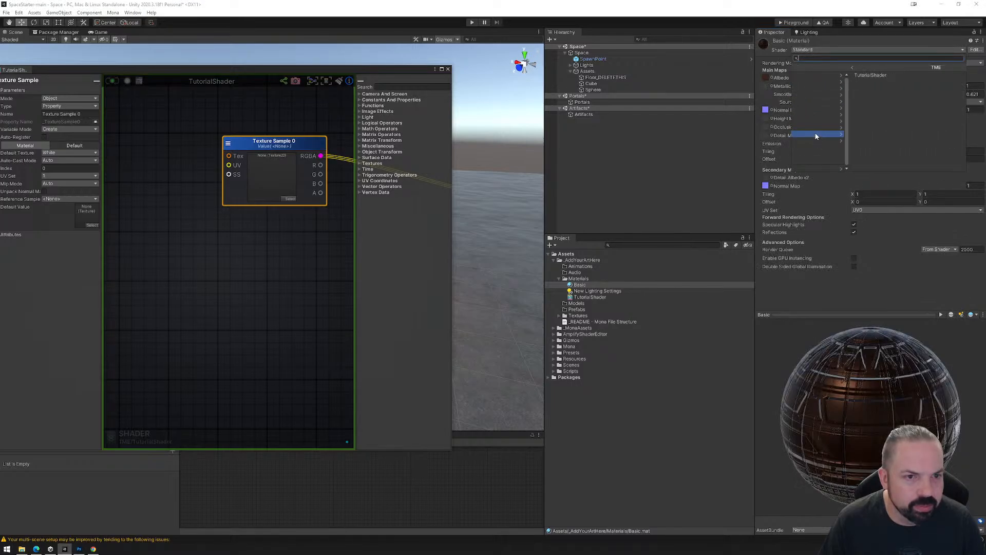
pyautogui.click(813, 75)
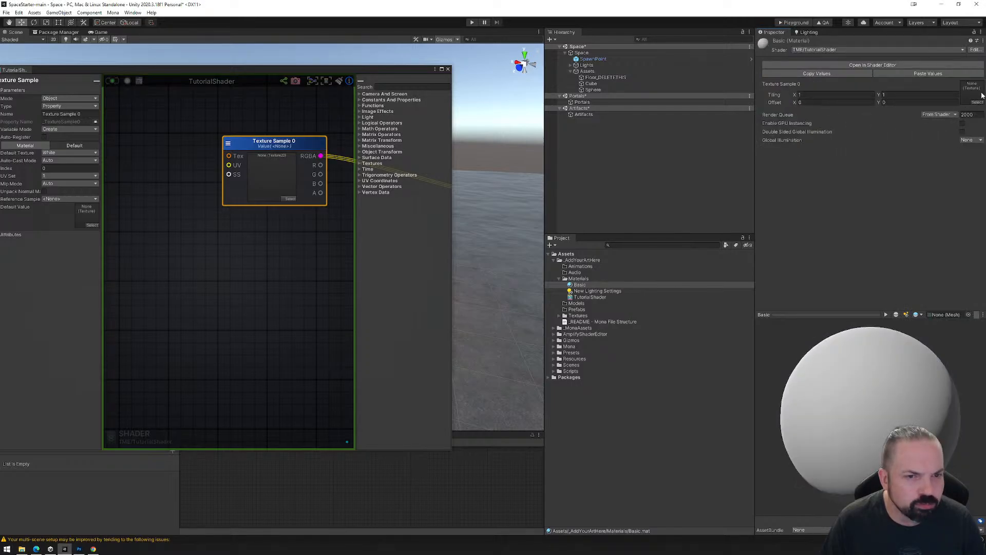
# Widen the node properties area and the shader editor window so the Texture Sample settings and the output node fit.
pyautogui.moveTo(192, 151)
pyautogui.mouseDown(button='middle')
pyautogui.moveTo(204, 155)
pyautogui.moveTo(190, 155)
pyautogui.mouseUp(button='middle')
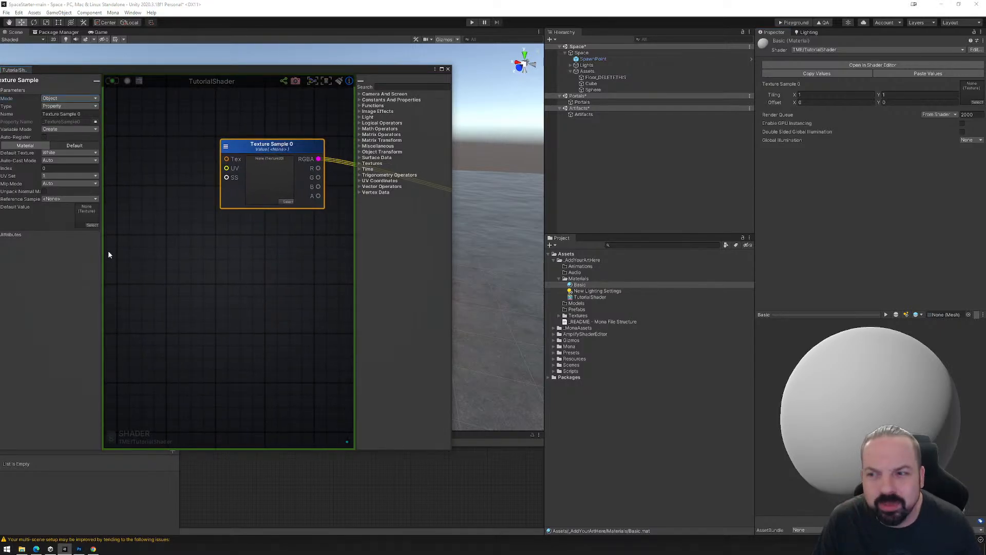
pyautogui.moveTo(103, 251); pyautogui.dragTo(171, 252)
pyautogui.scroll(-4, 294, 268)
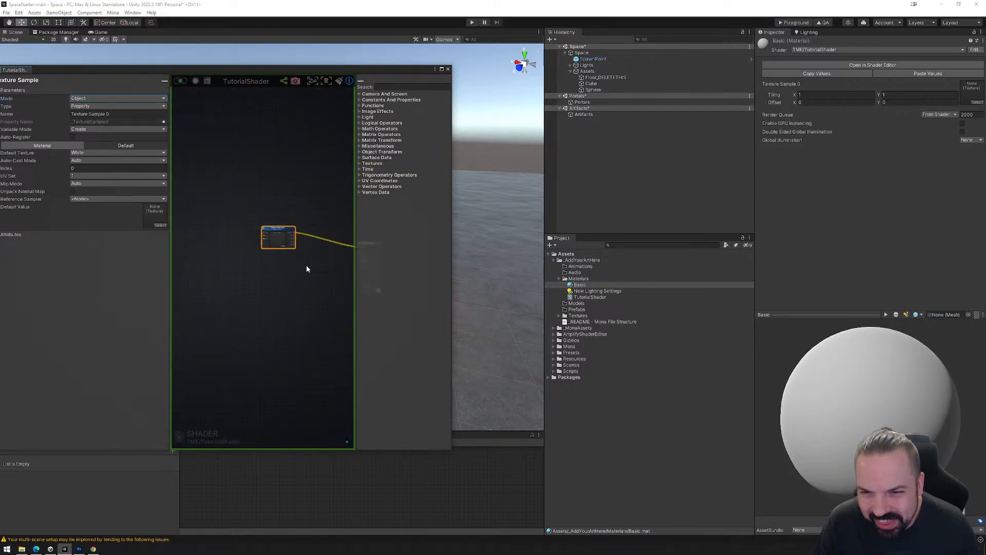
pyautogui.moveTo(306, 269); pyautogui.dragTo(280, 251, button='middle')
pyautogui.scroll(3, 279, 251)
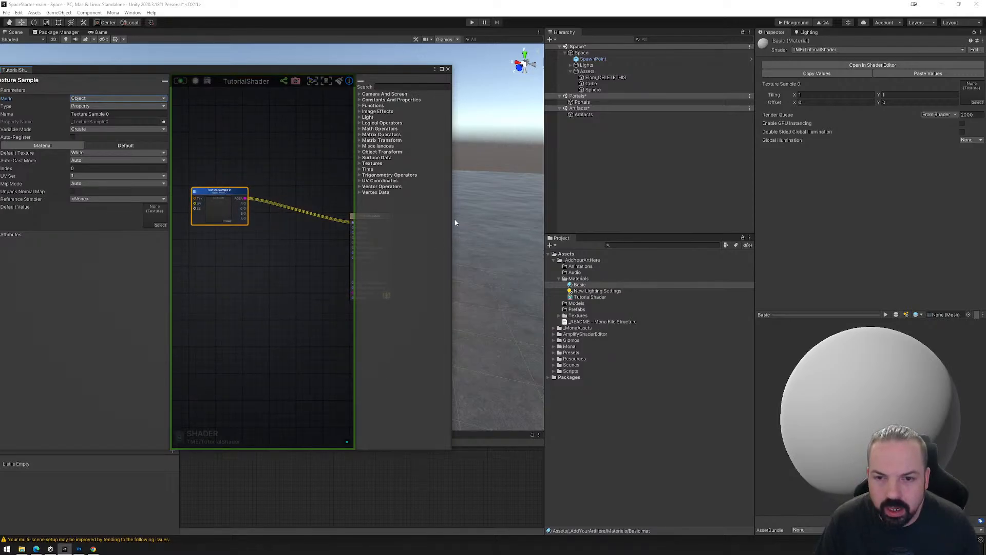
pyautogui.moveTo(451, 217); pyautogui.dragTo(527, 217)
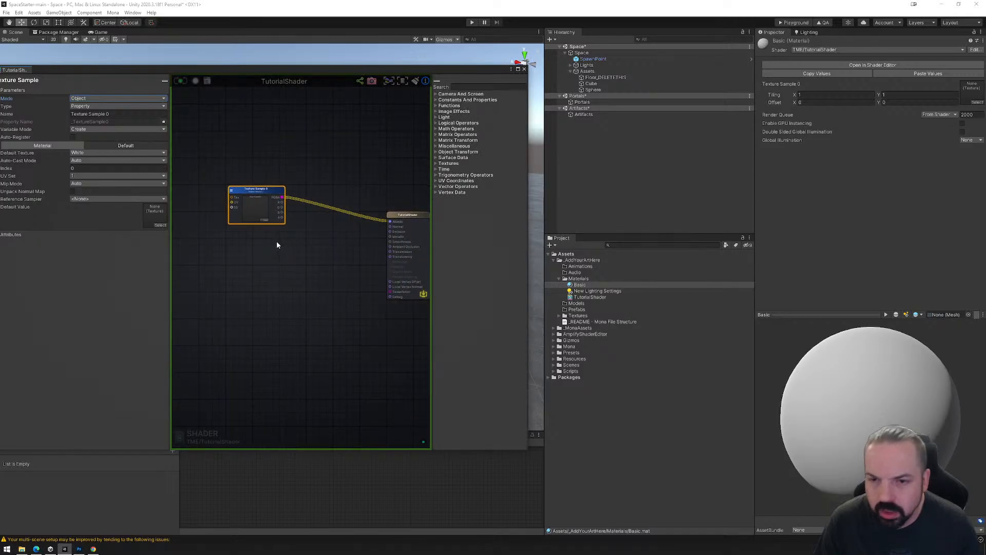
# Duplicate the Texture Sample node below the original and connect the copy's RGBA output to the shader's Normal input.
pyautogui.scroll(3, 276, 241)
pyautogui.moveTo(245, 188); pyautogui.dragTo(296, 200)
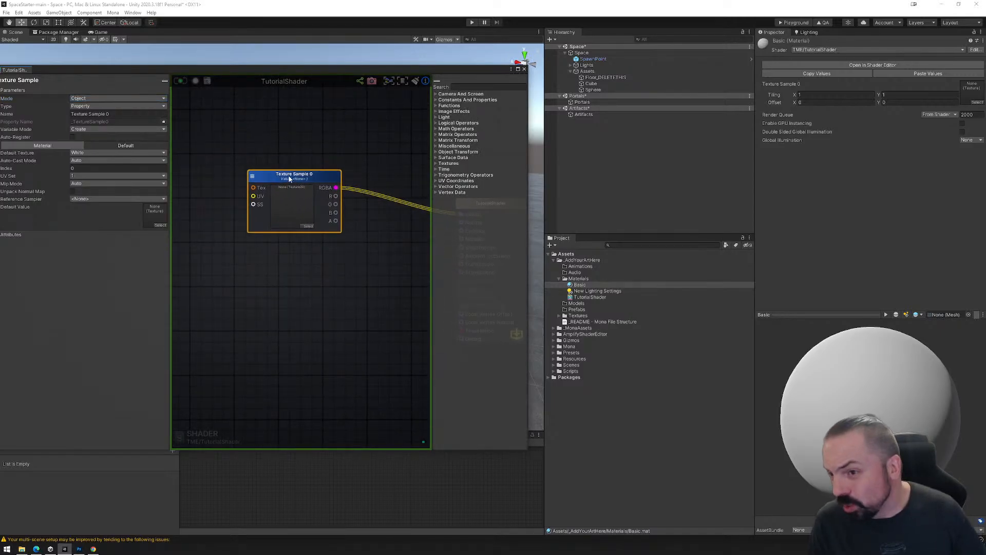
pyautogui.moveTo(359, 287); pyautogui.dragTo(297, 274, button='middle')
pyautogui.moveTo(250, 174); pyautogui.dragTo(250, 172)
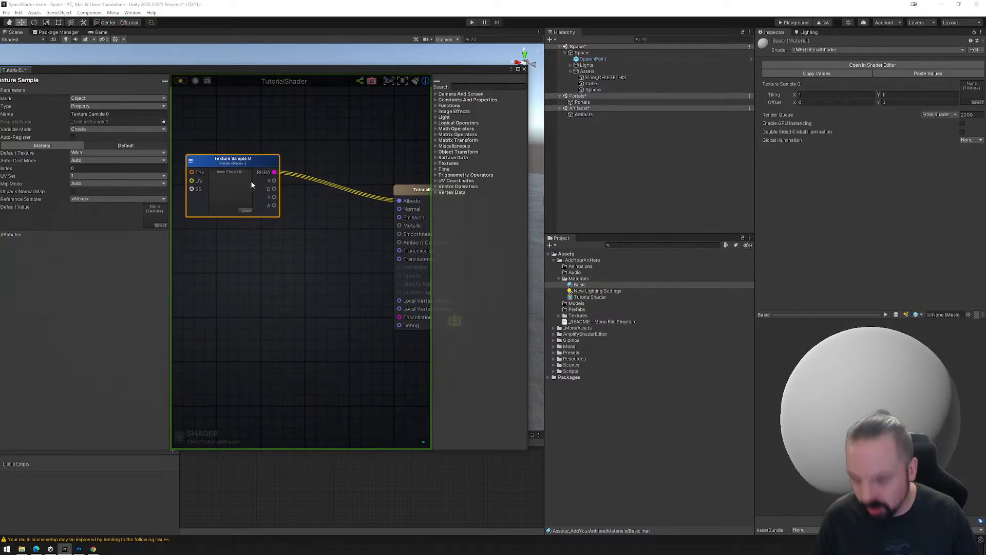
pyautogui.hotkey('ctrl', 'd')
pyautogui.moveTo(346, 322); pyautogui.dragTo(405, 205)
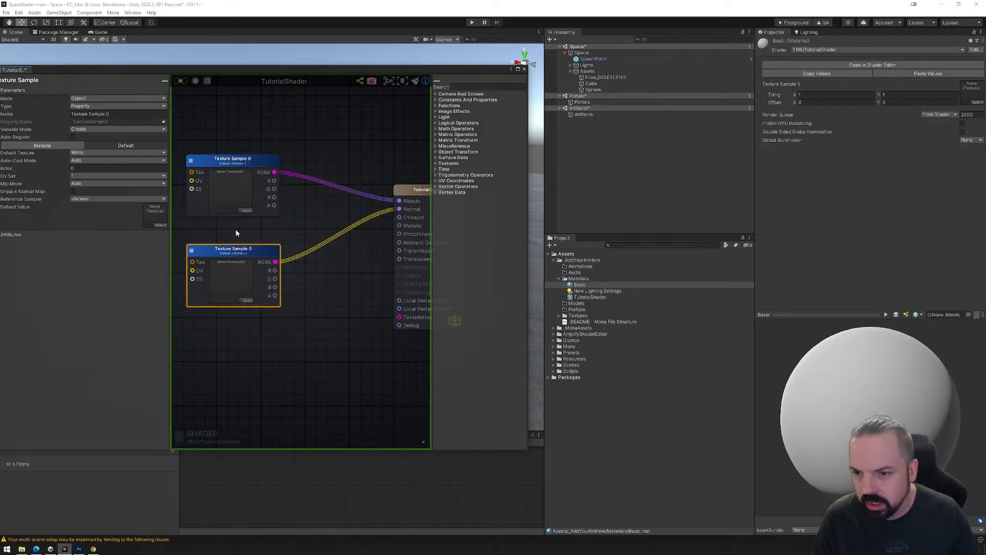
# Rename the Texture Sample node that feeds the albedo as Albedo.
pyautogui.click(229, 203)
pyautogui.moveTo(112, 114); pyautogui.dragTo(95, 119)
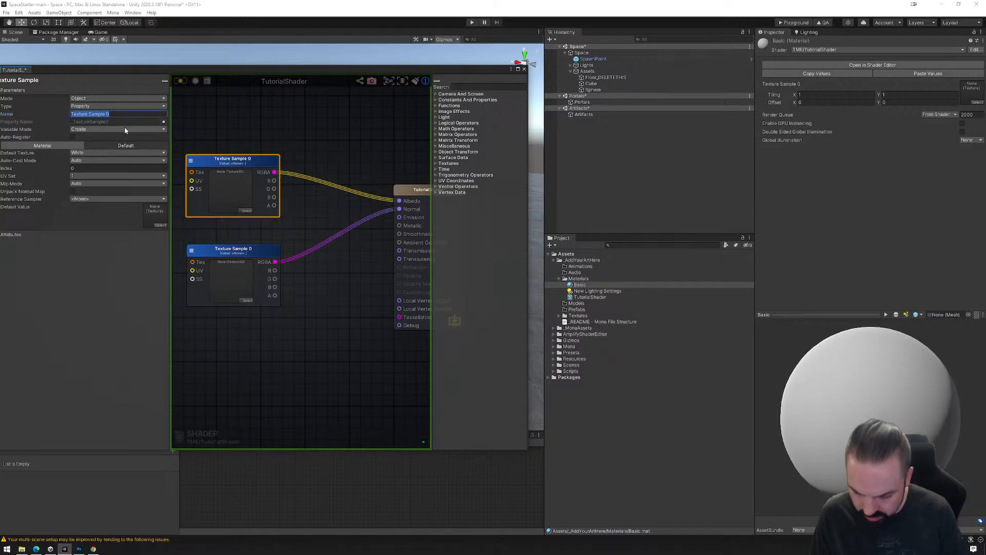
pyautogui.write('Albedo')
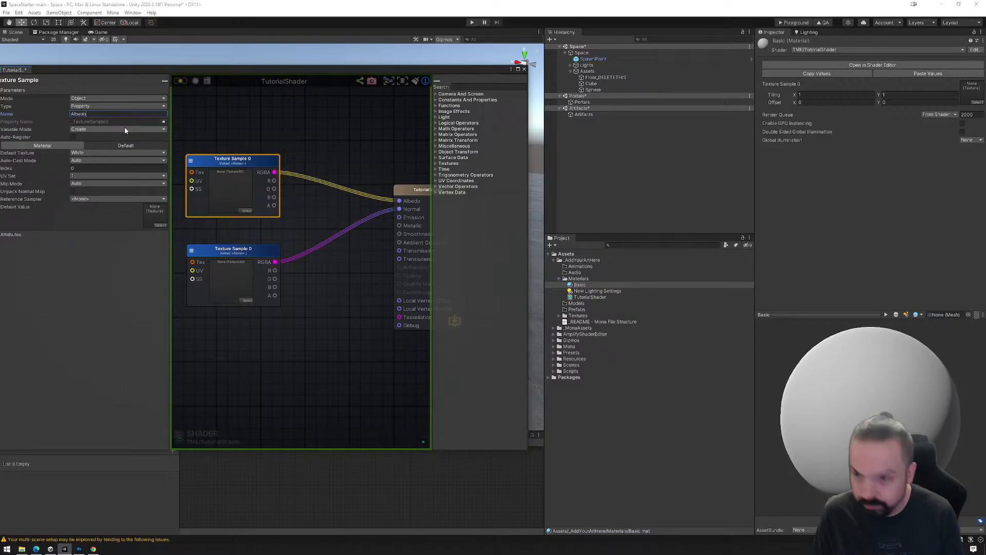
# Rename the duplicated Texture Sample node as Normal and update the shader.
pyautogui.click(234, 251)
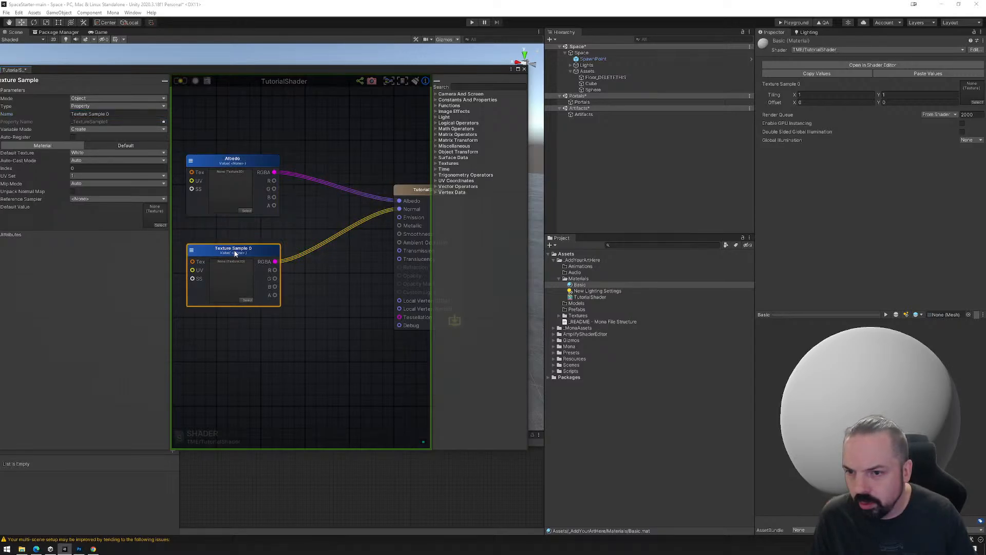
pyautogui.click(101, 114)
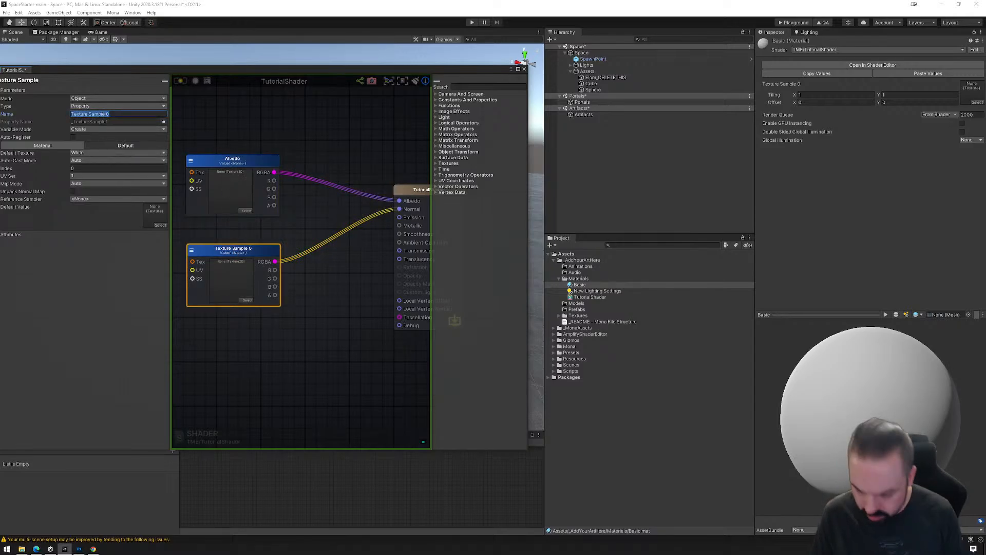
pyautogui.write('Normal')
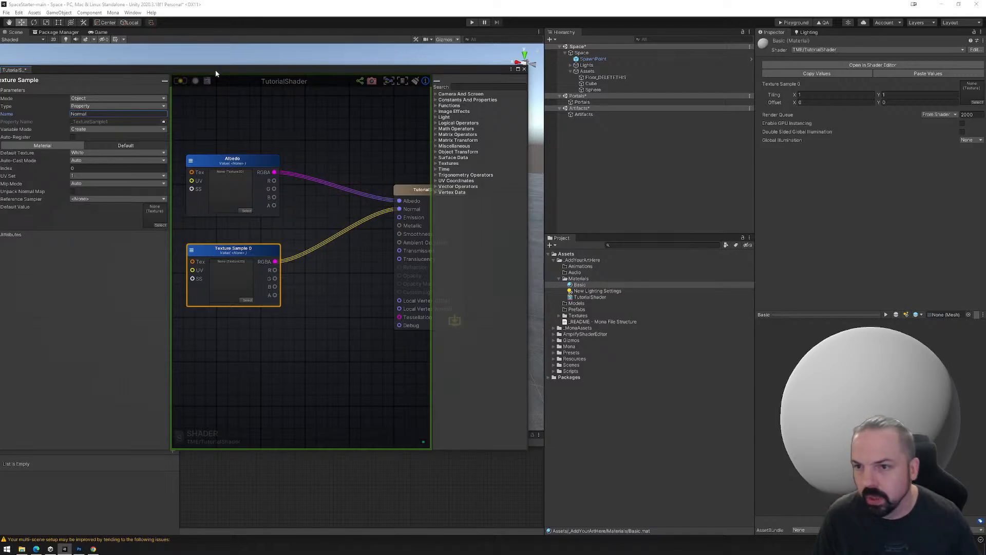
pyautogui.click(181, 80)
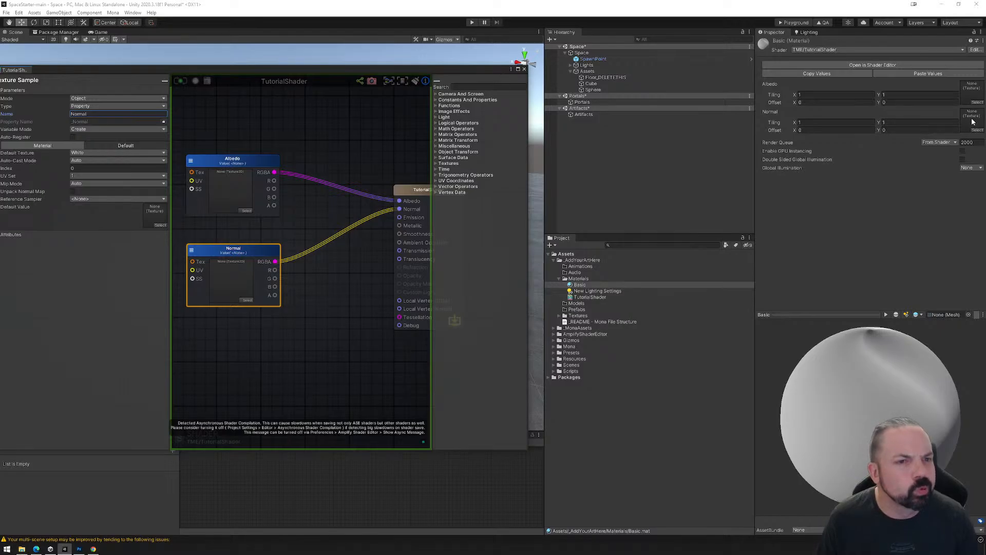
# Switch the Normal texture node to its Material value, update the shader, and reselect the Basic material.
pyautogui.click(583, 285)
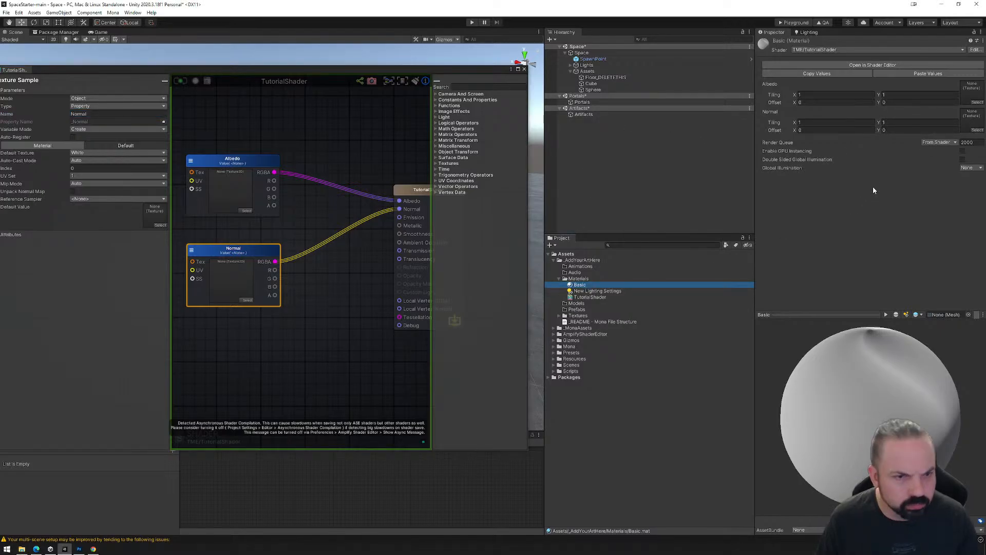
pyautogui.click(95, 107)
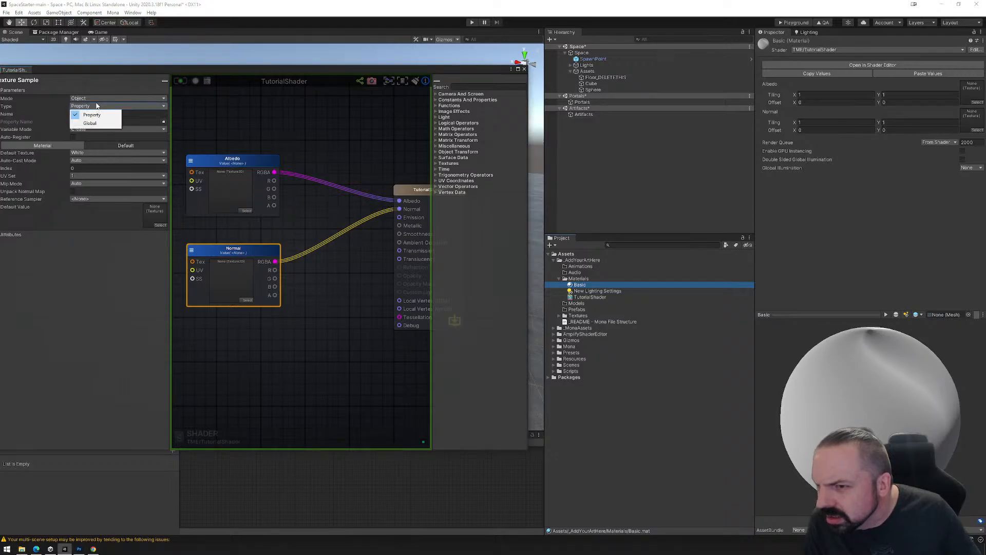
pyautogui.click(97, 84)
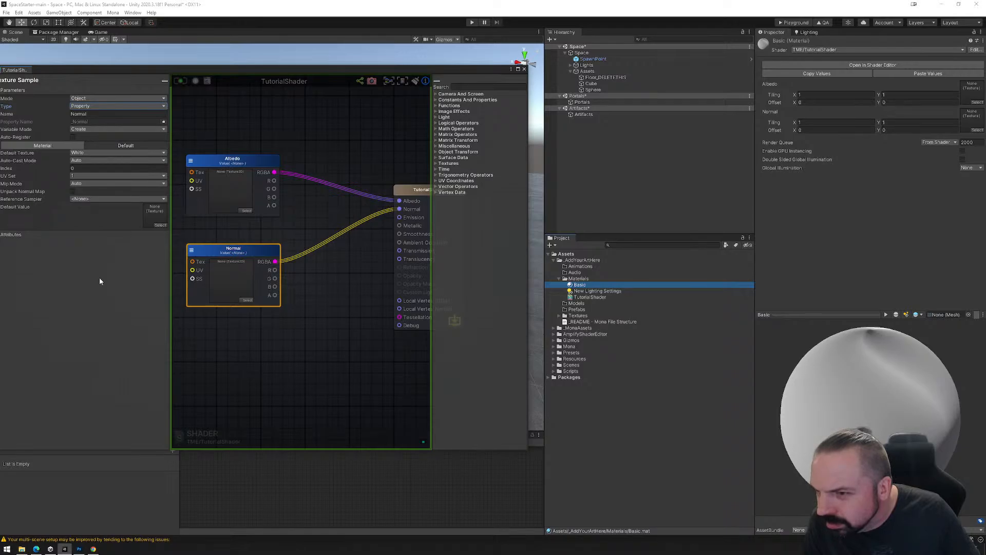
pyautogui.click(65, 146)
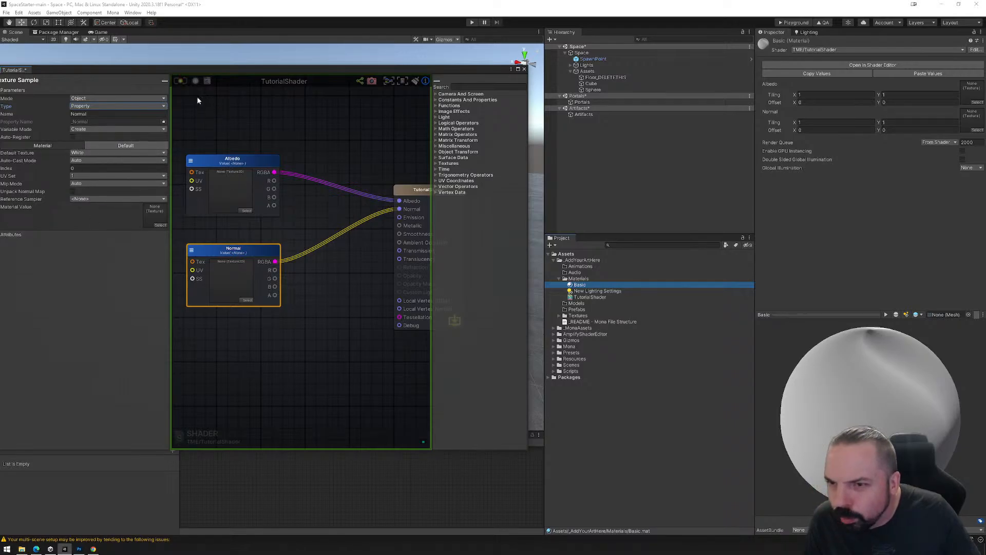
pyautogui.click(181, 84)
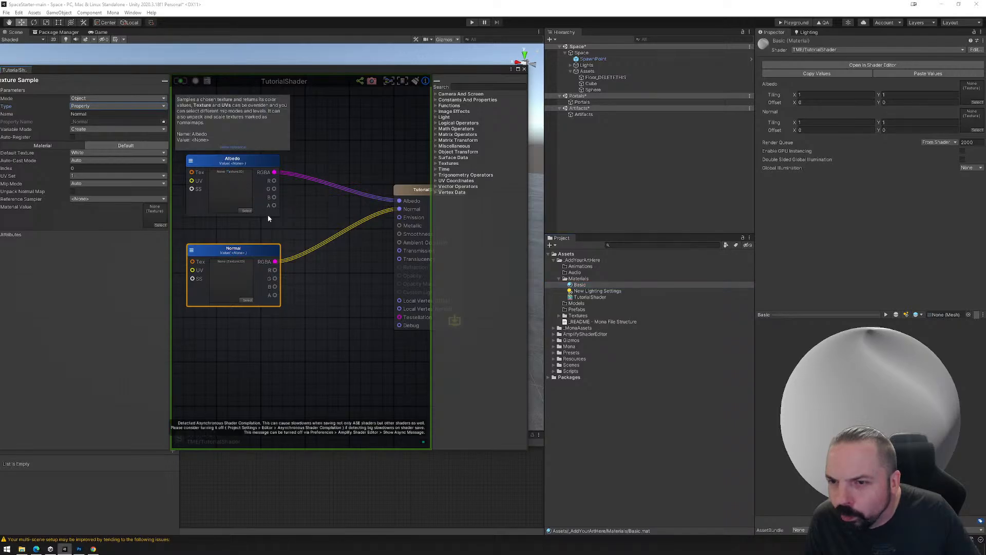
pyautogui.moveTo(267, 214); pyautogui.dragTo(335, 217, button='middle')
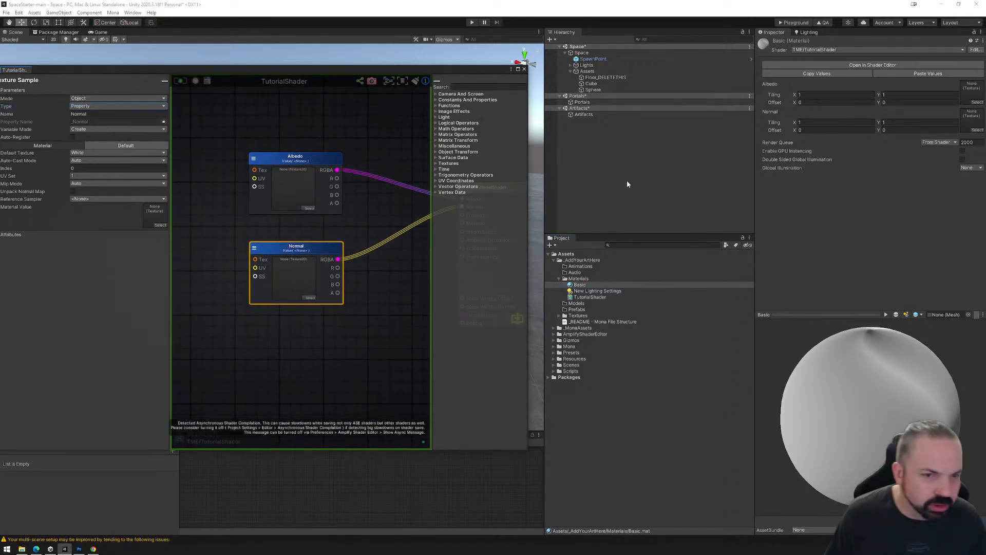
pyautogui.click(580, 285)
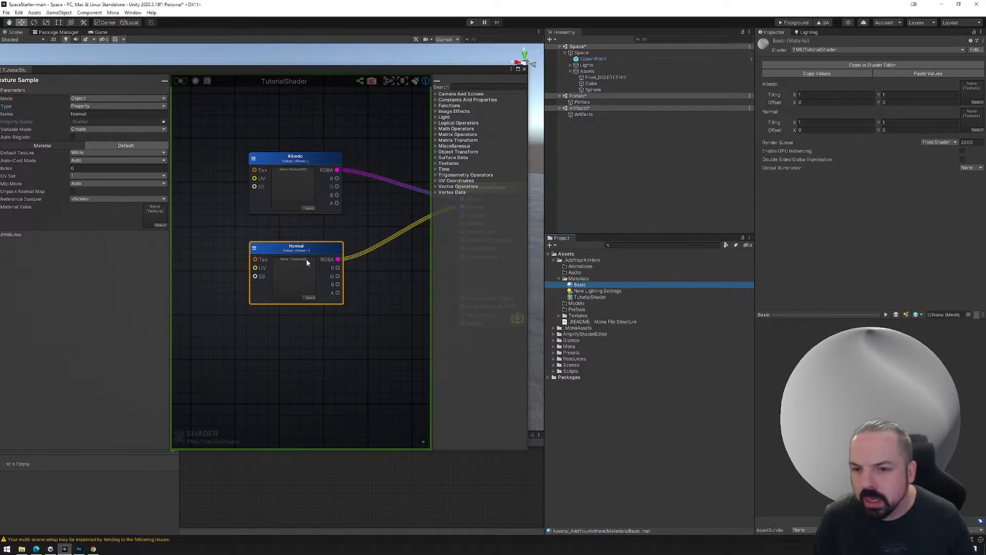
# Add a Texture Coordinates node and connect its UV output to the UV inputs of the Albedo and Normal nodes.
pyautogui.moveTo(312, 250); pyautogui.dragTo(347, 245)
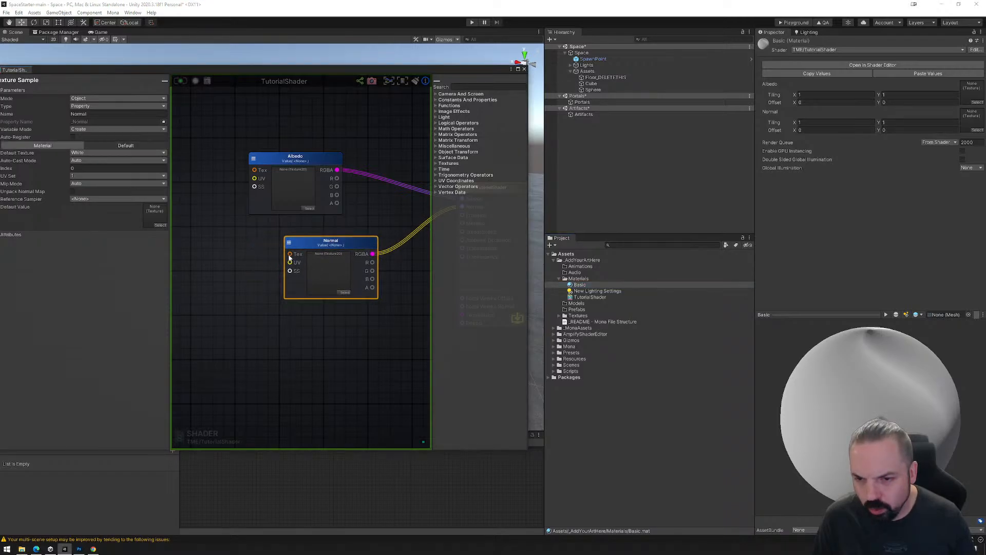
pyautogui.moveTo(303, 171); pyautogui.dragTo(345, 167)
pyautogui.rightClick(202, 178)
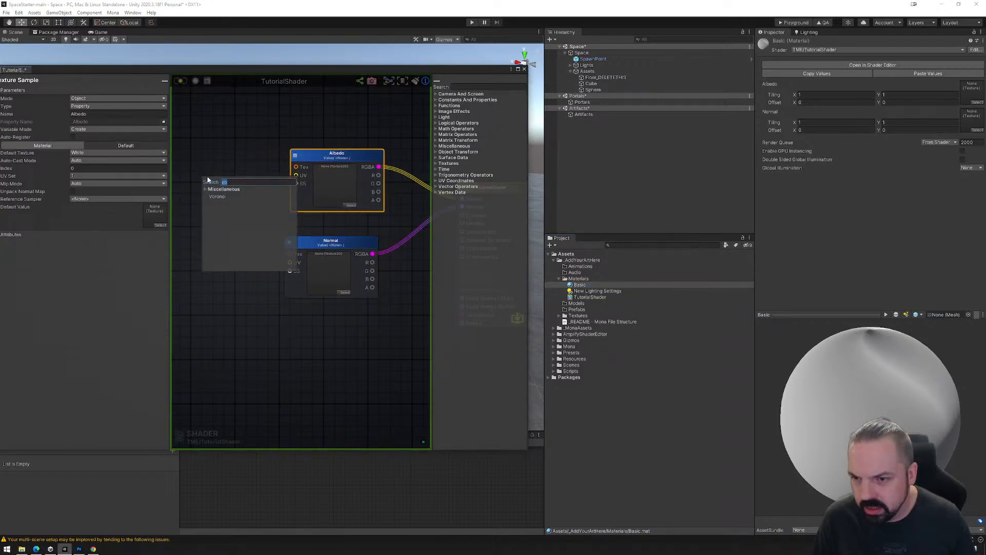
pyautogui.write('ti')
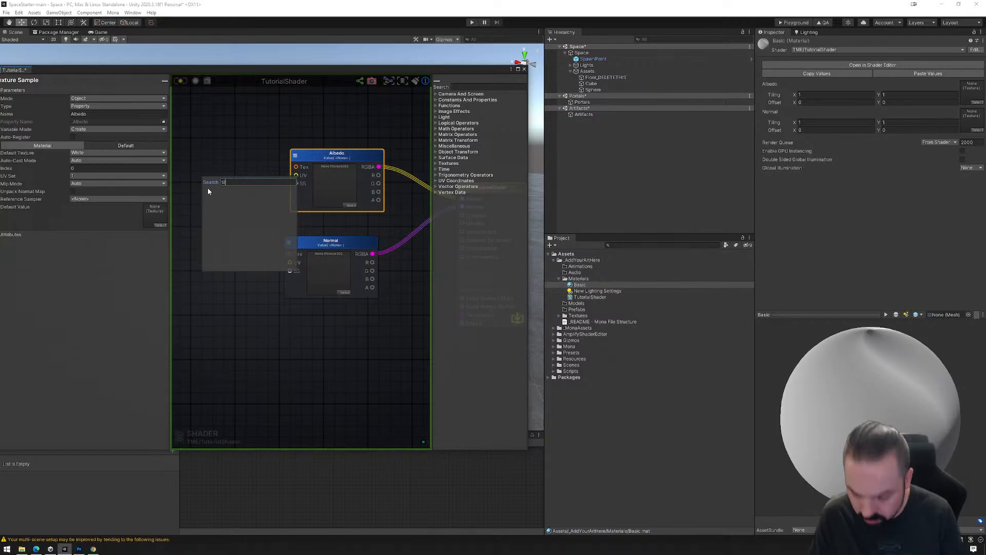
pyautogui.write('ling')
pyautogui.press('BackSpace')
pyautogui.press('BackSpace')
pyautogui.press('BackSpace')
pyautogui.press('BackSpace')
pyautogui.press('BackSpace')
pyautogui.press('BackSpace')
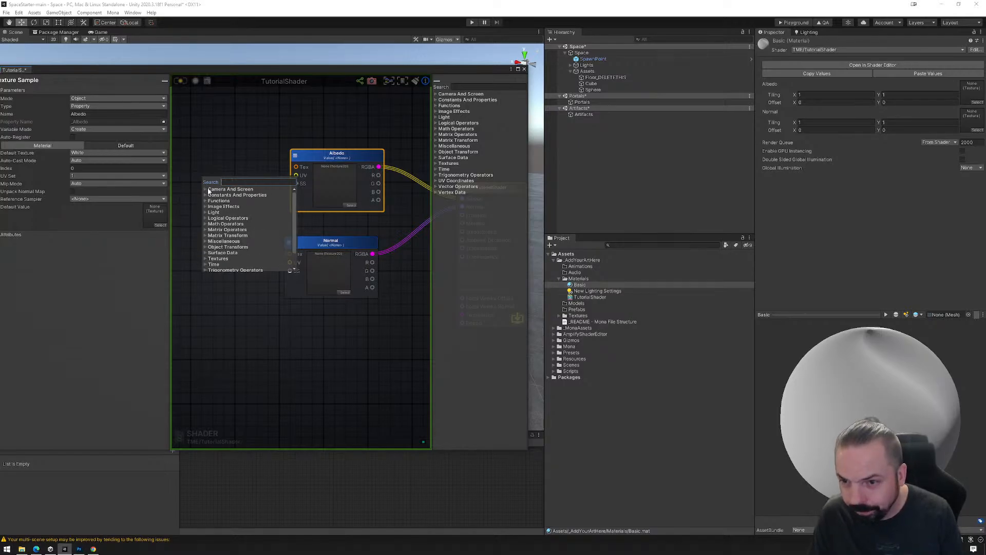
pyautogui.write('UV')
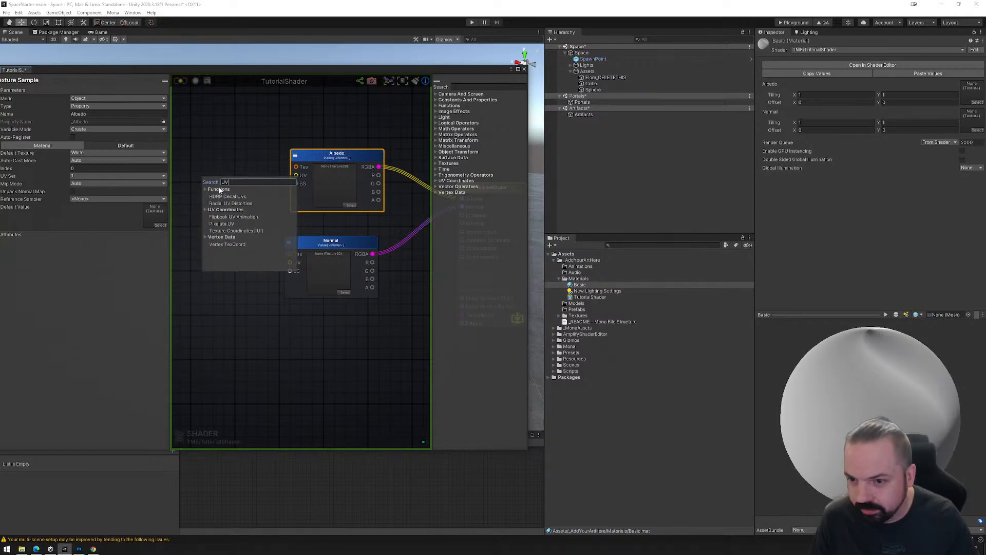
pyautogui.click(223, 230)
pyautogui.moveTo(233, 190); pyautogui.dragTo(296, 175)
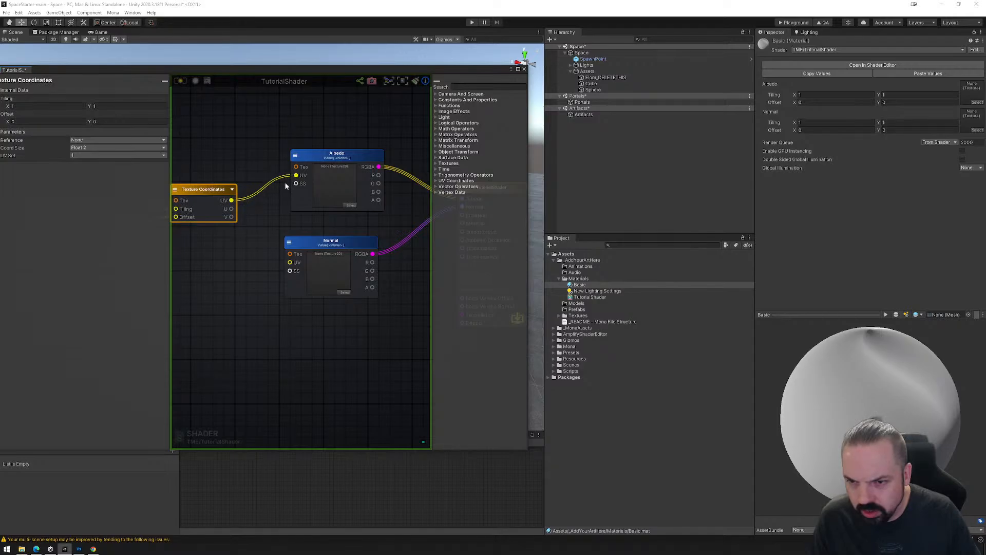
pyautogui.moveTo(231, 200); pyautogui.dragTo(290, 262)
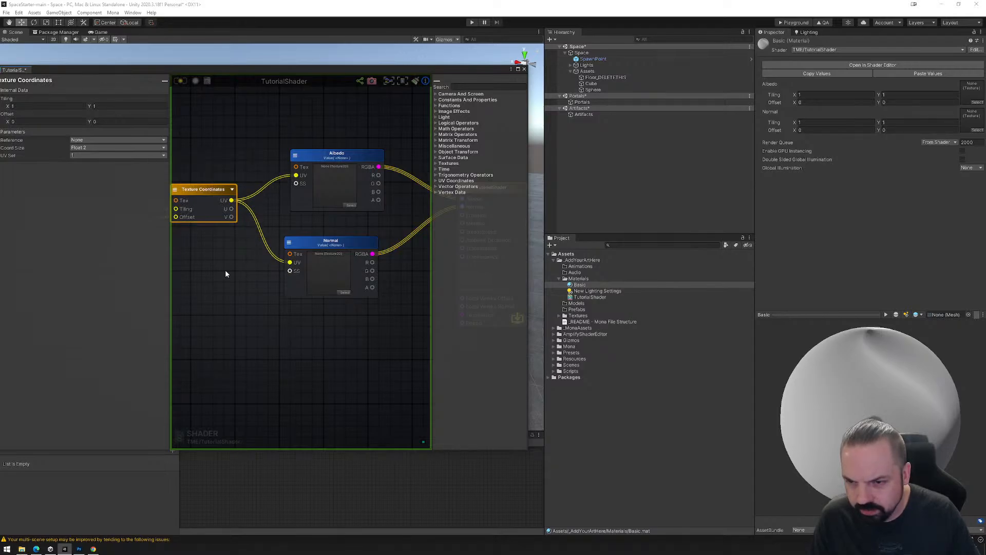
# Add a Vector2 node, connect its XY output to the Tiling input of the Texture Coordinates node, and update the shader.
pyautogui.moveTo(225, 270); pyautogui.dragTo(322, 279, button='middle')
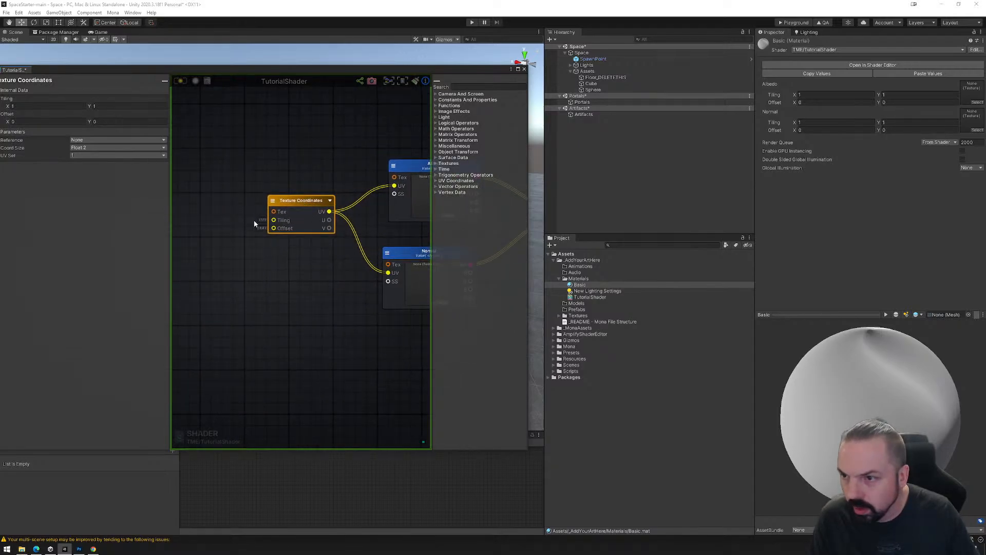
pyautogui.moveTo(257, 220); pyautogui.dragTo(295, 221, button='middle')
pyautogui.moveTo(339, 208); pyautogui.dragTo(323, 209)
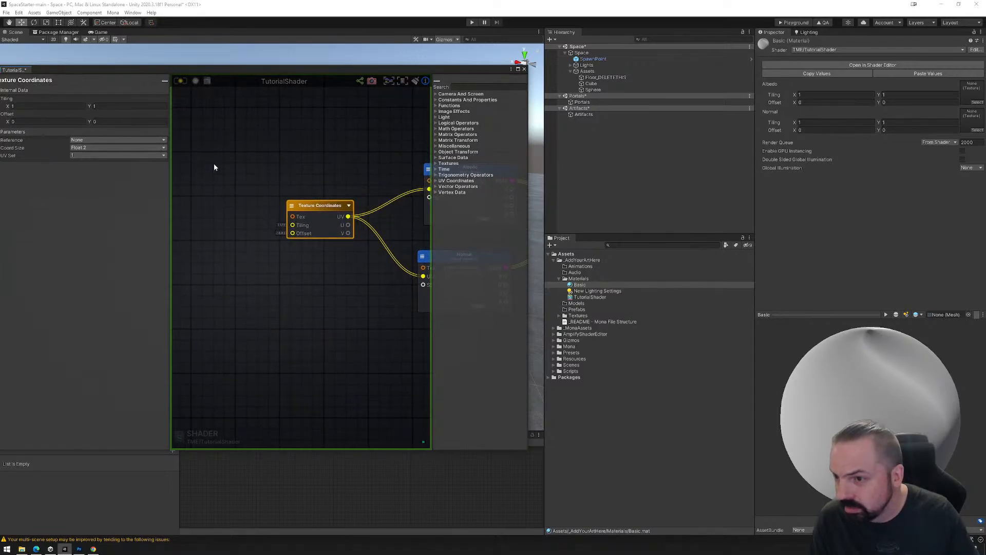
pyautogui.rightClick(217, 188)
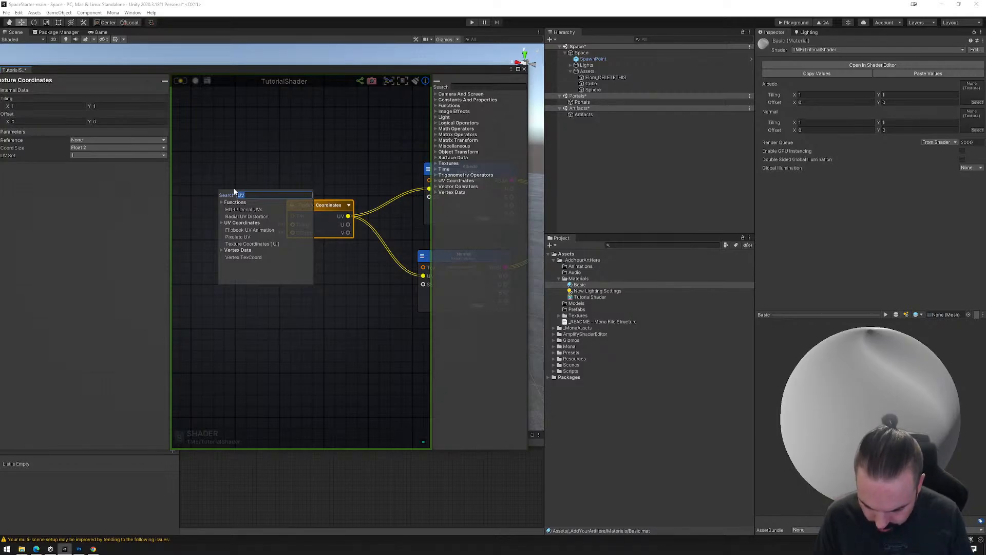
pyautogui.write('ve')
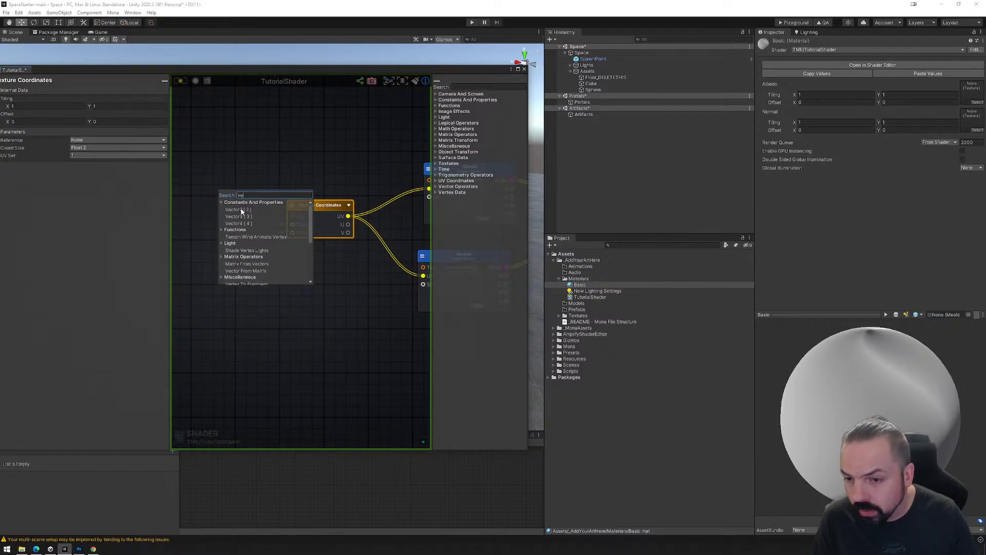
pyautogui.click(241, 211)
pyautogui.moveTo(256, 209); pyautogui.dragTo(231, 184)
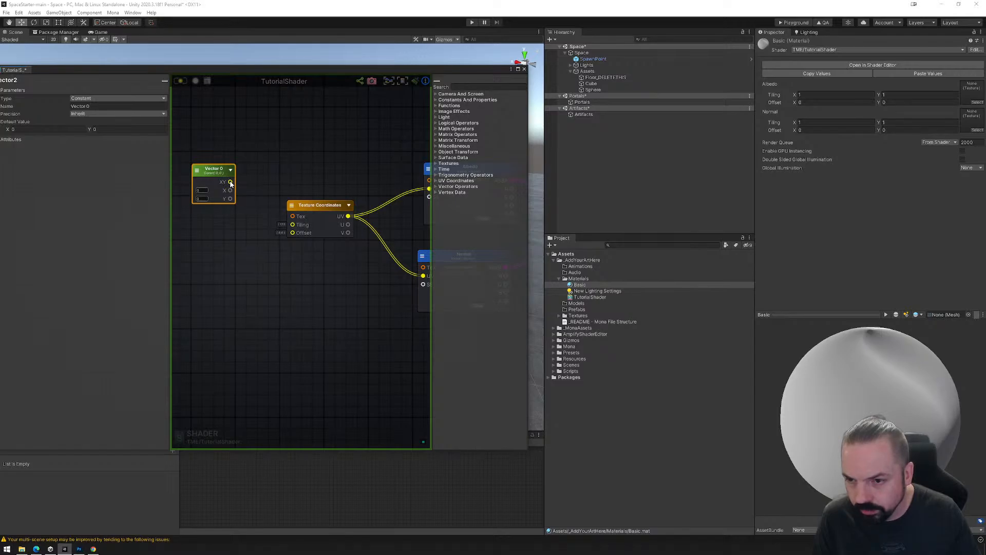
pyautogui.moveTo(231, 183); pyautogui.dragTo(292, 225)
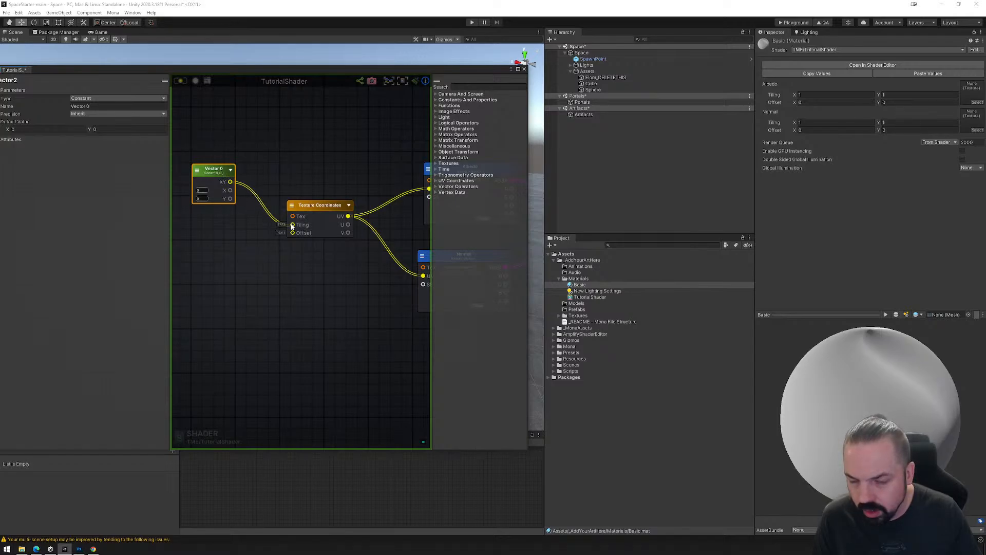
pyautogui.moveTo(211, 169); pyautogui.dragTo(222, 209)
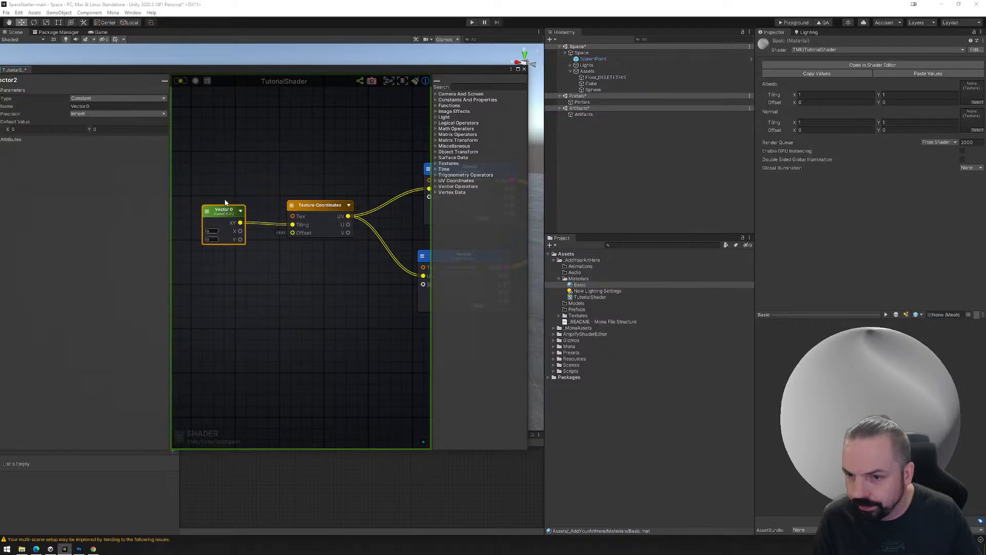
pyautogui.click(180, 81)
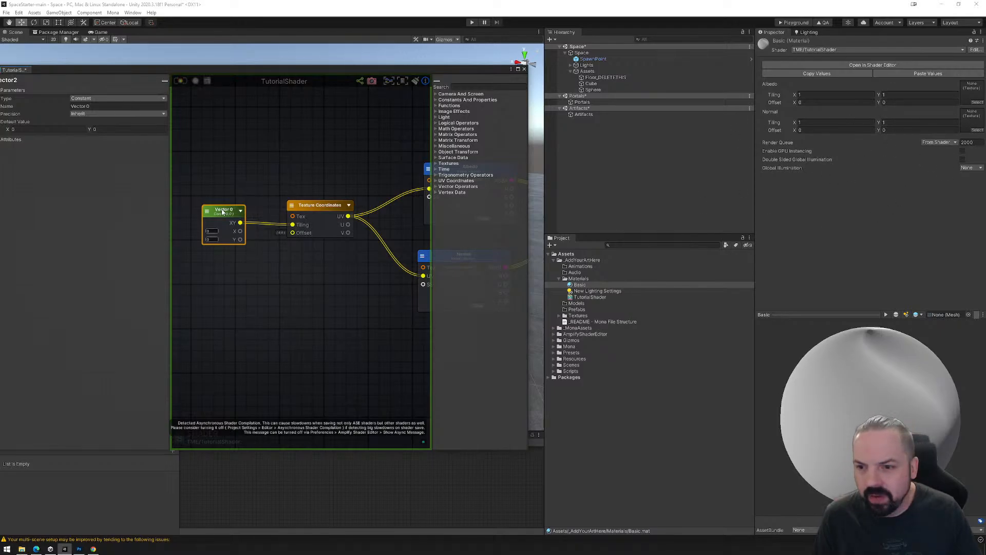
# Rename the Vector2 node as Tiling, set its type to Property, and update the shader.
pyautogui.click(98, 106)
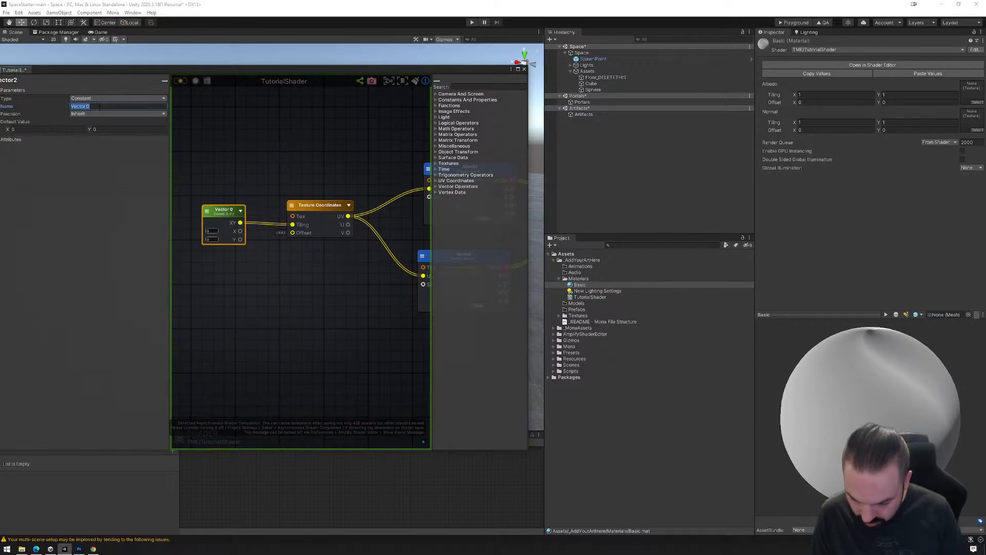
pyautogui.write('Tiling')
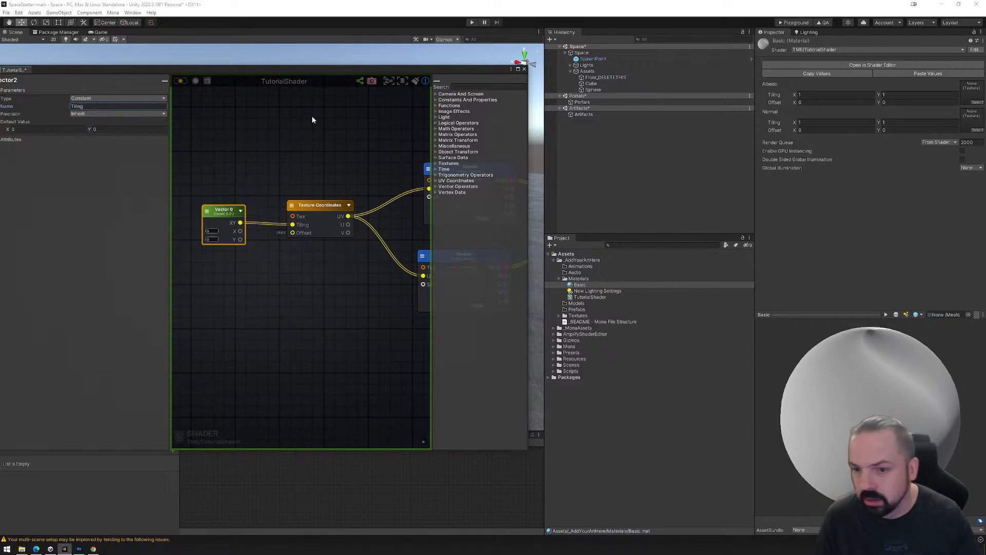
pyautogui.click(92, 99)
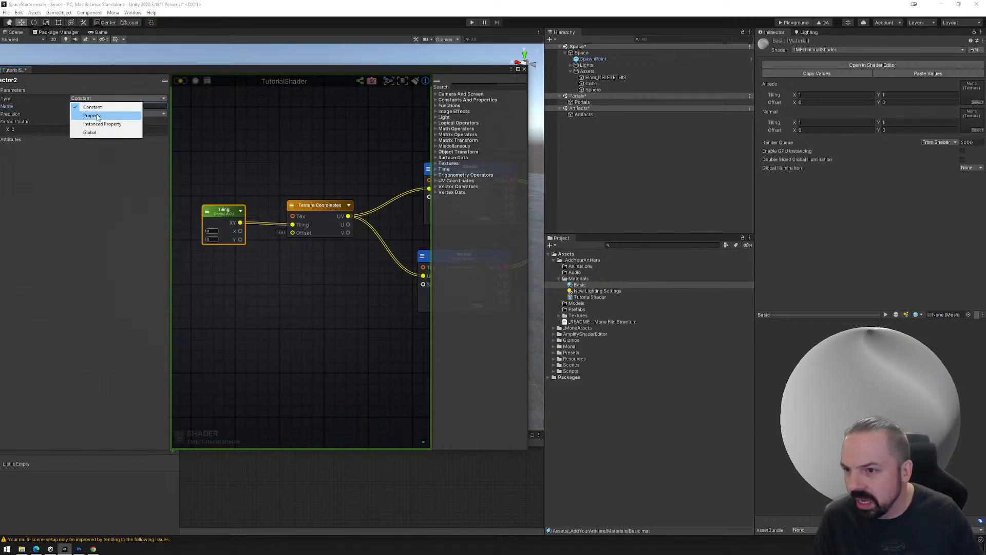
pyautogui.click(96, 116)
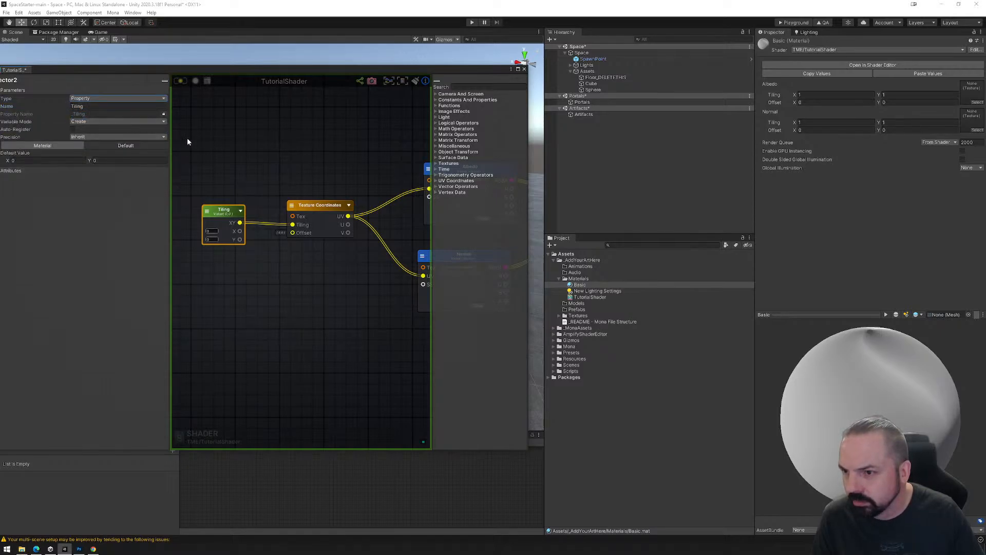
pyautogui.click(180, 81)
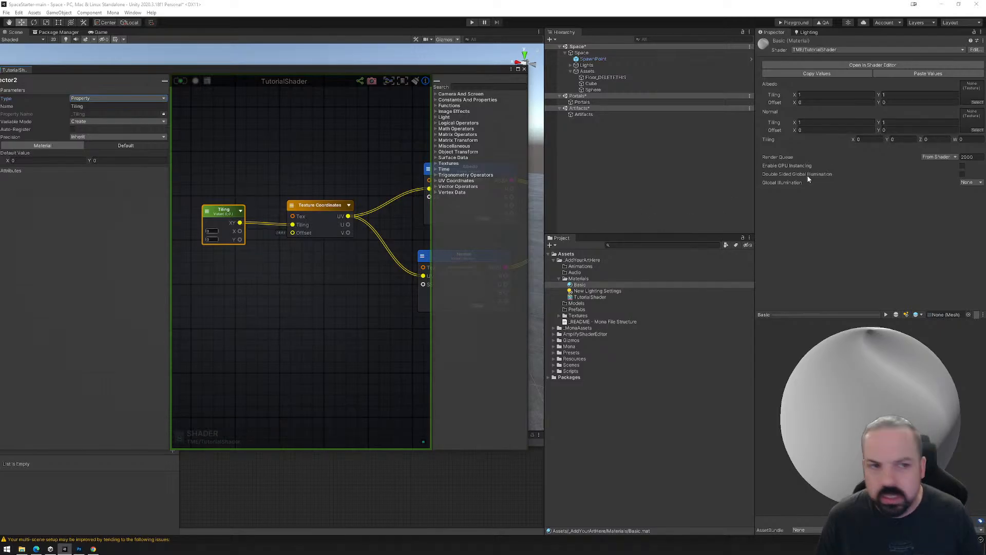
# Assign the TileablePlane_Wood_Flooring_01 BaseMap and Normal textures to the Basic material's Albedo and Normal slots, and preview the material on a cube.
pyautogui.click(868, 140)
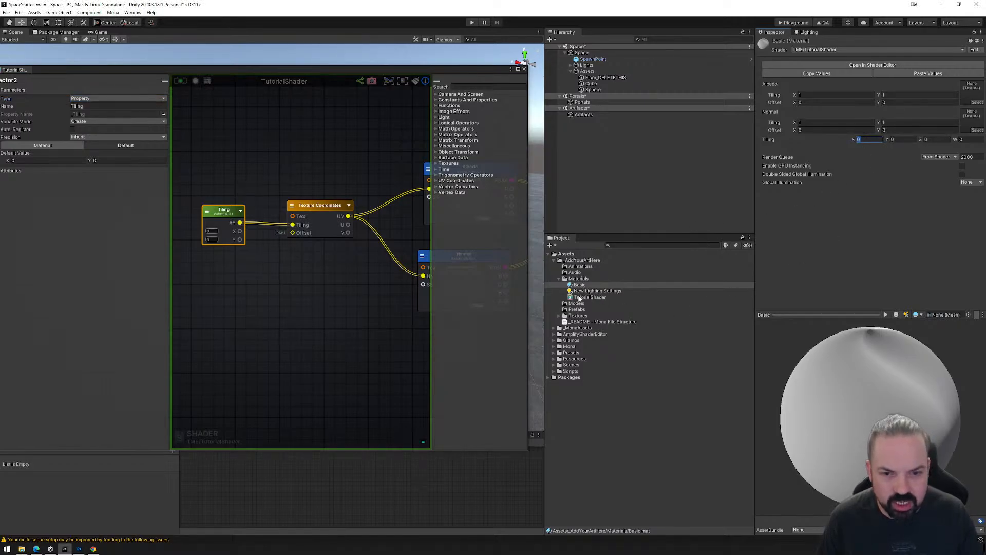
pyautogui.click(559, 315)
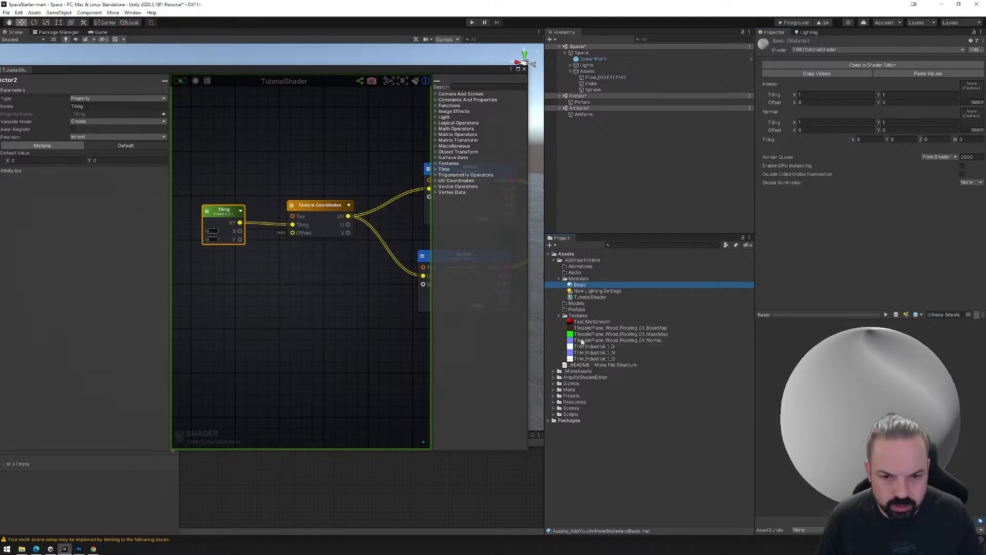
pyautogui.moveTo(583, 328); pyautogui.dragTo(967, 101)
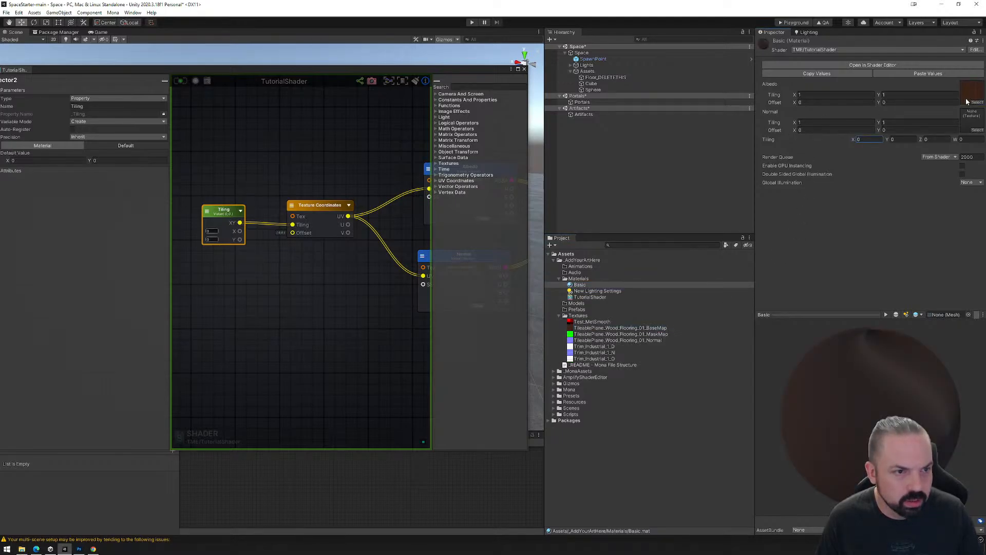
pyautogui.moveTo(581, 340); pyautogui.dragTo(969, 125)
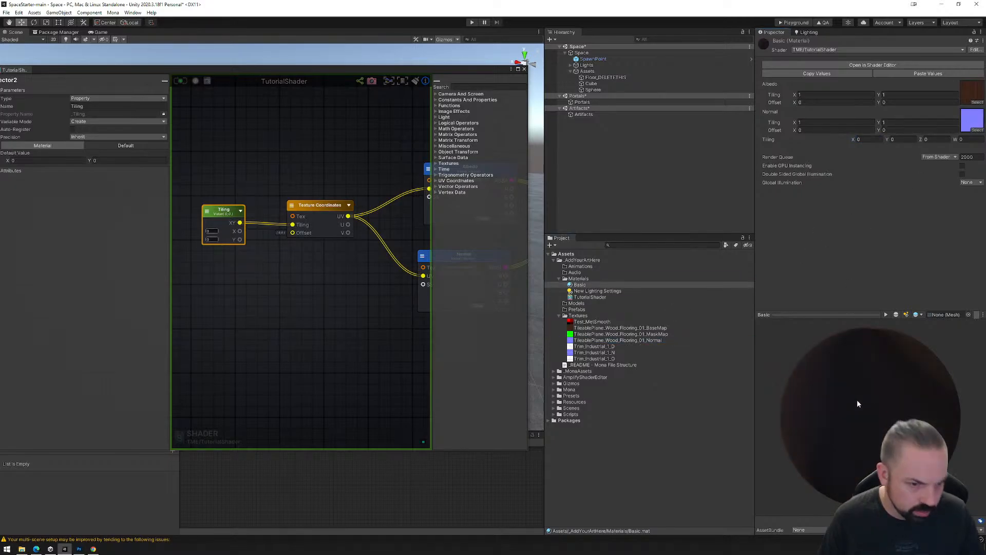
pyautogui.click(896, 314)
pyautogui.moveTo(897, 320); pyautogui.dragTo(897, 411)
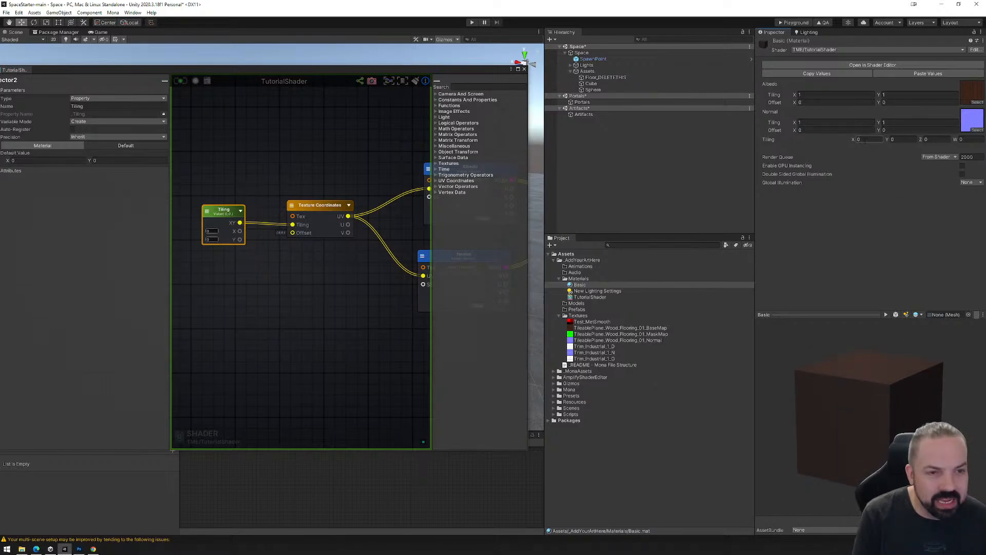
# Set the Tiling node's default value to X 1 and Y 1 and update the shader.
pyautogui.click(51, 160)
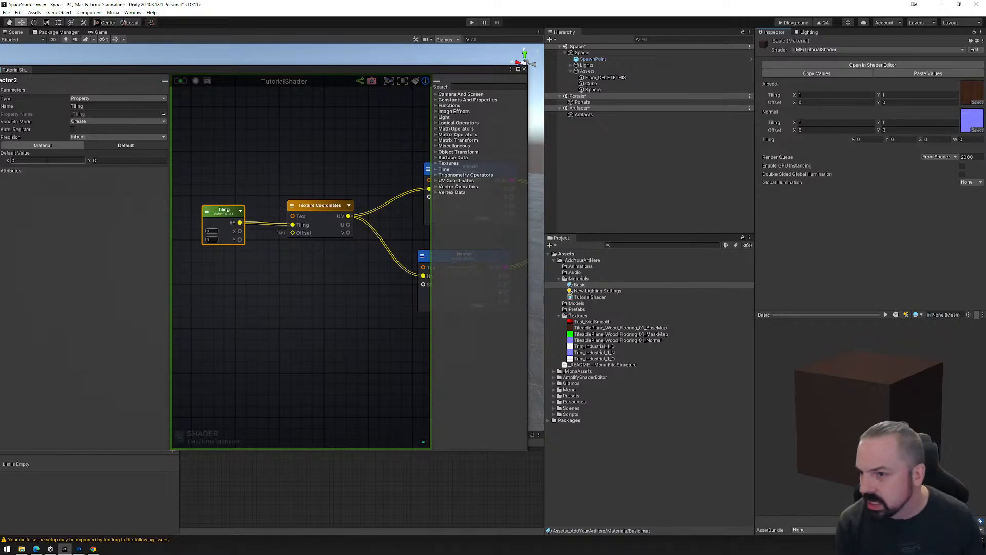
pyautogui.write('1')
pyautogui.press('Tab')
pyautogui.write('1')
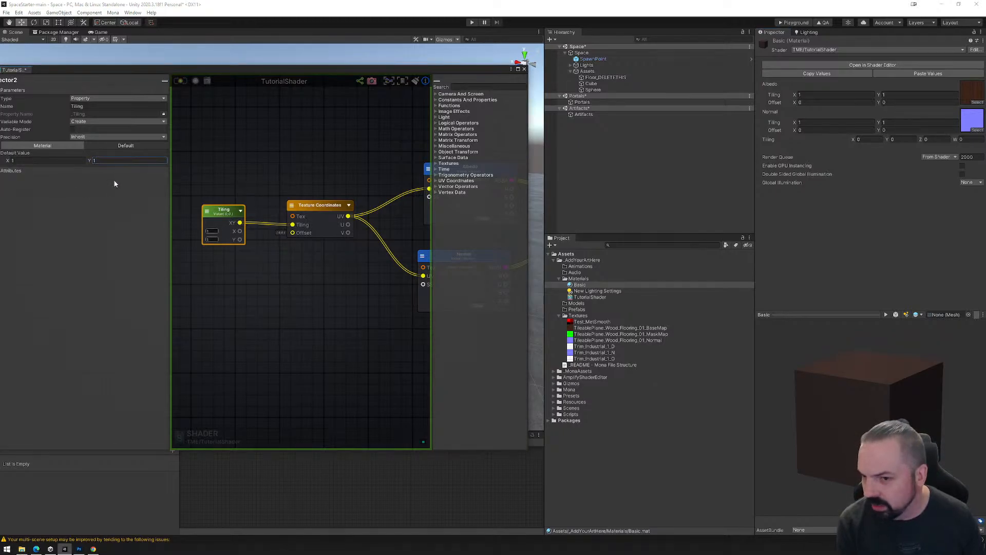
pyautogui.click(180, 80)
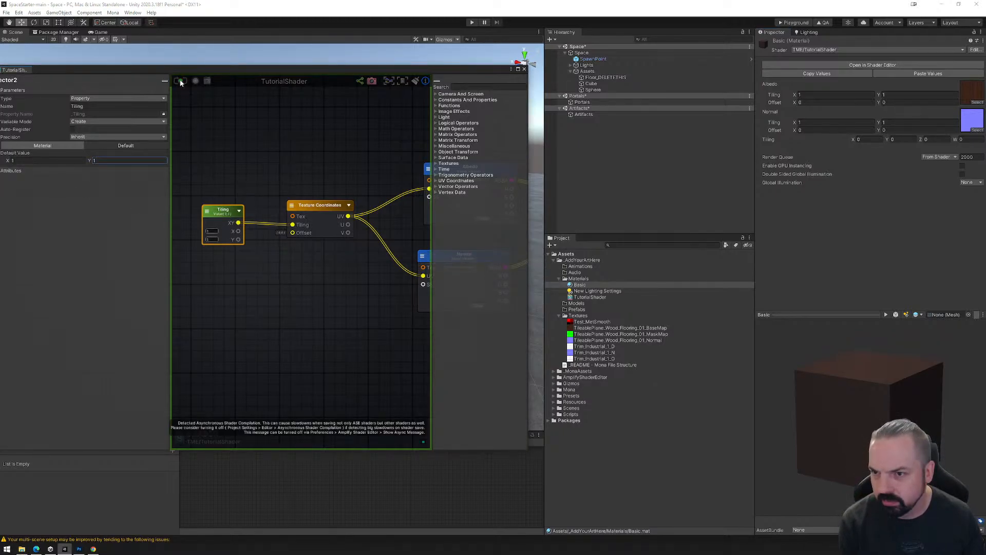
# Set the Basic material's shared Tiling property to X 1 and Y 1 and inspect the preview cube.
pyautogui.click(868, 140)
pyautogui.write('1')
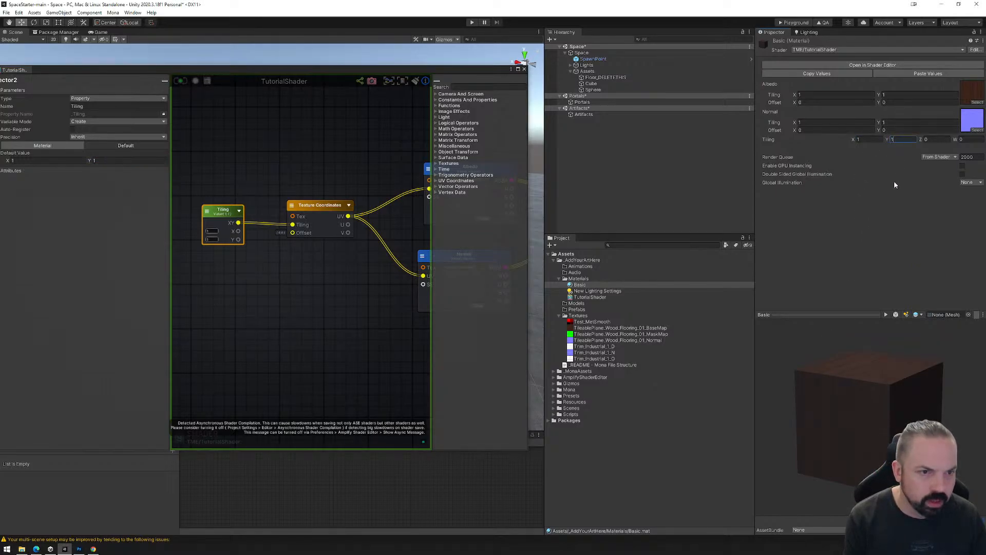
pyautogui.moveTo(890, 403); pyautogui.dragTo(833, 445)
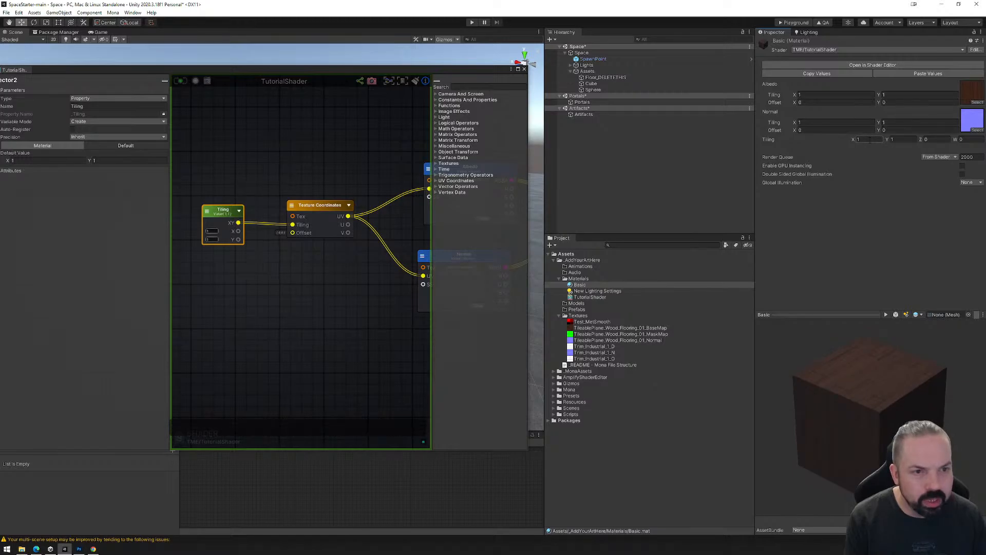
# Try a Tiling of X 10 and Y 10 on the Basic material and inspect the preview cube.
pyautogui.click(870, 140)
pyautogui.write('10')
pyautogui.click(899, 140)
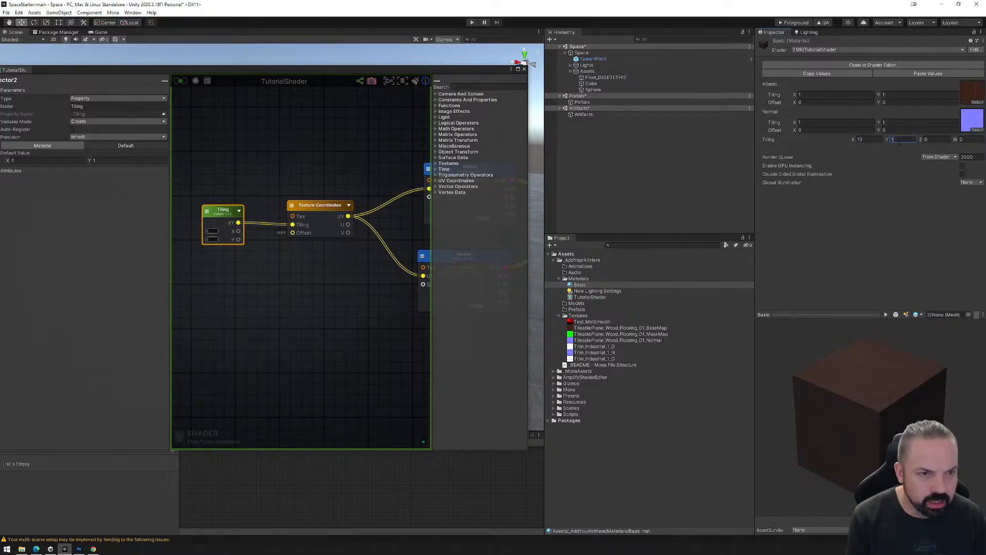
pyautogui.write('10')
pyautogui.moveTo(864, 426); pyautogui.dragTo(850, 447)
# Try a Tiling of X 5 and Y 5 on the Basic material.
pyautogui.click(870, 140)
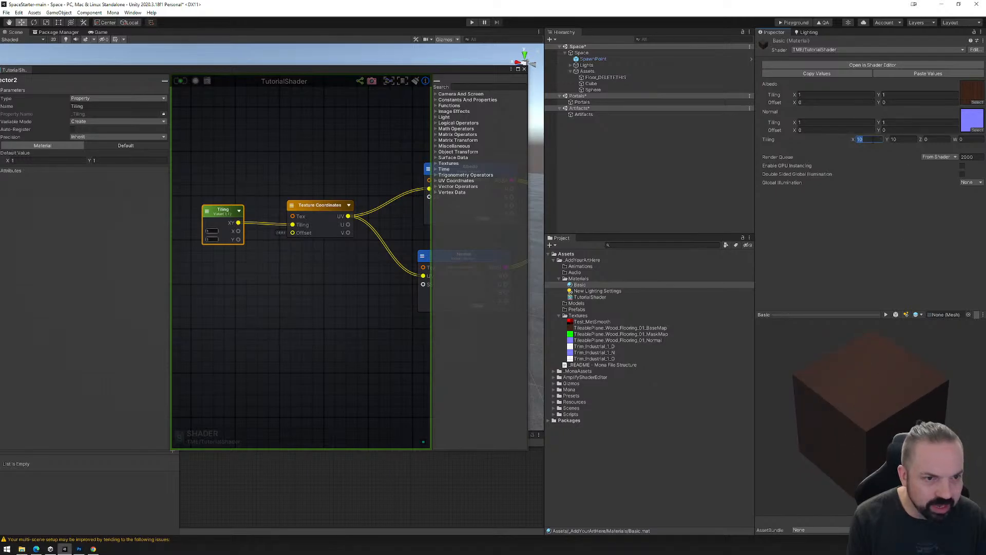
pyautogui.click(903, 140)
pyautogui.write('5')
# Set the Basic material's shared Tiling property to X 3 and Y 3 and inspect the preview cube.
pyautogui.click(869, 140)
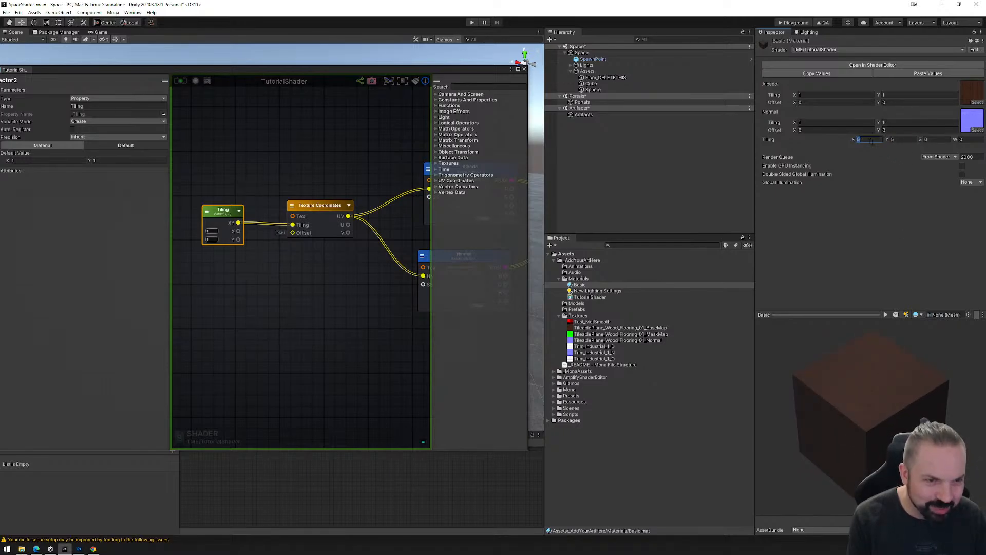
pyautogui.write('3')
pyautogui.click(905, 140)
pyautogui.write('3')
pyautogui.moveTo(872, 406); pyautogui.dragTo(886, 384)
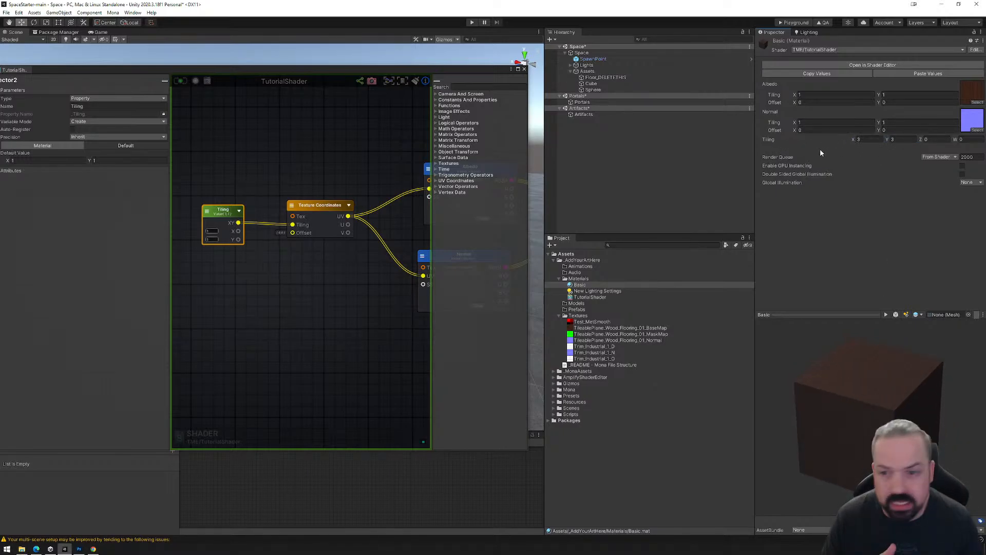
# Move the Tiling node farther out and above the Texture Coordinates node to make room in the graph.
pyautogui.moveTo(222, 210)
pyautogui.mouseDown()
pyautogui.moveTo(212, 180)
pyautogui.moveTo(221, 172)
pyautogui.moveTo(210, 214)
pyautogui.mouseUp()
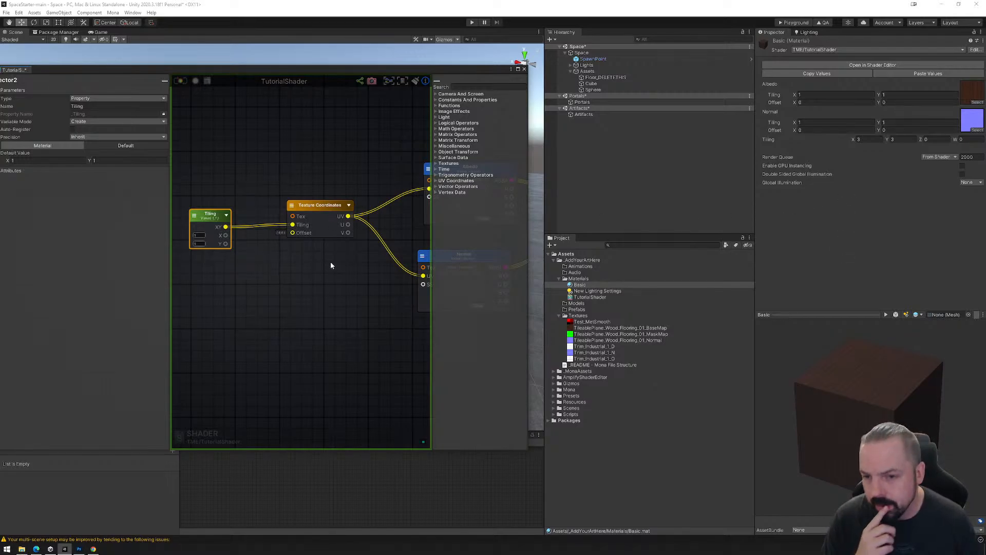
pyautogui.moveTo(335, 257); pyautogui.dragTo(348, 225, button='middle')
pyautogui.moveTo(222, 186); pyautogui.dragTo(236, 145)
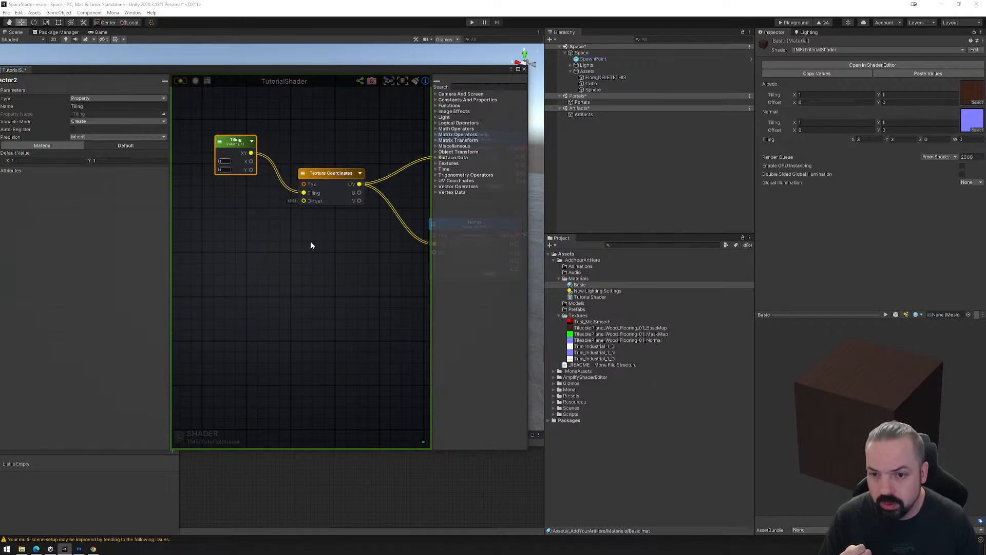
# Assign TileablePlane_Wood_Flooring_01_BaseMap as the default texture of the Albedo node.
pyautogui.scroll(-3, 310, 241)
pyautogui.moveTo(356, 255); pyautogui.dragTo(283, 245, button='middle')
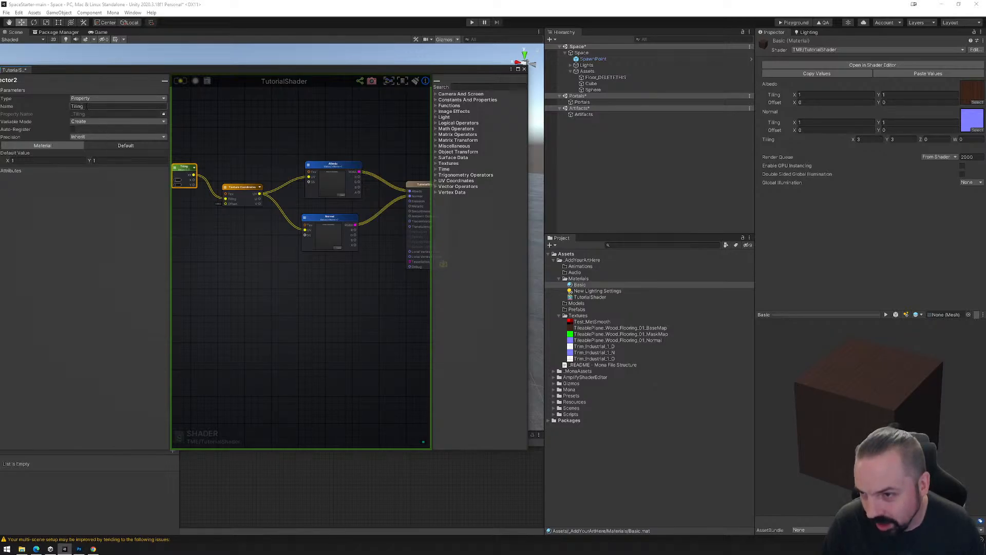
pyautogui.scroll(5, 329, 252)
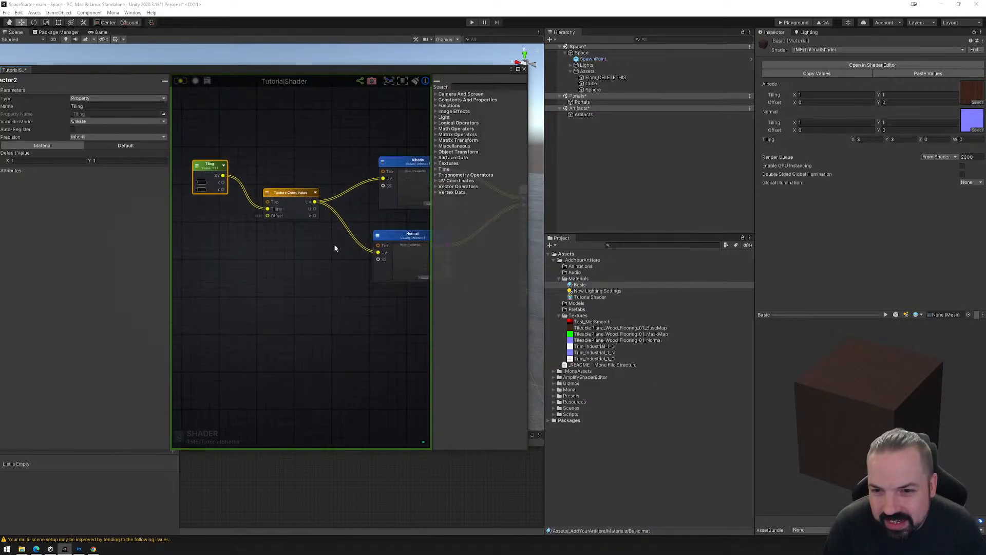
pyautogui.moveTo(333, 241); pyautogui.dragTo(234, 254, button='right')
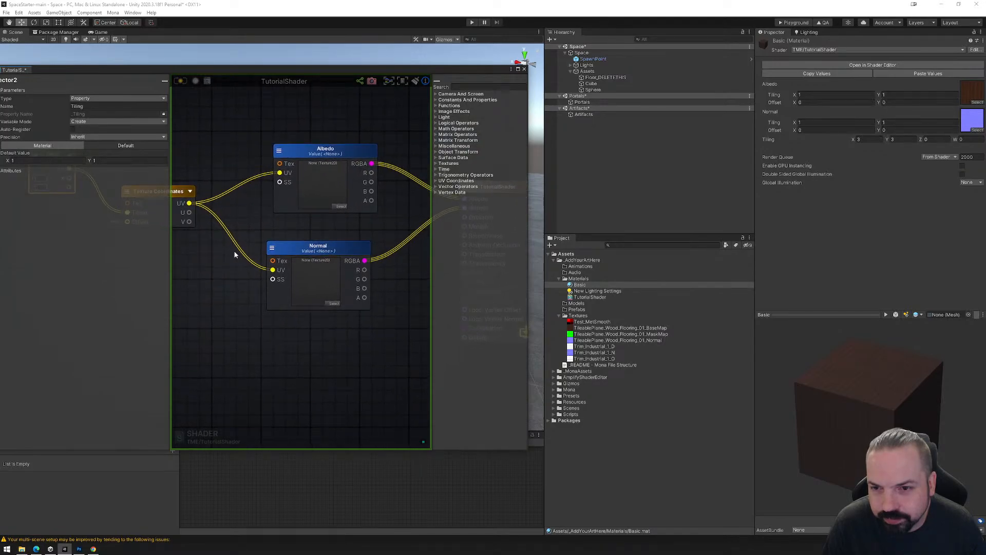
pyautogui.moveTo(342, 219); pyautogui.dragTo(348, 222, button='middle')
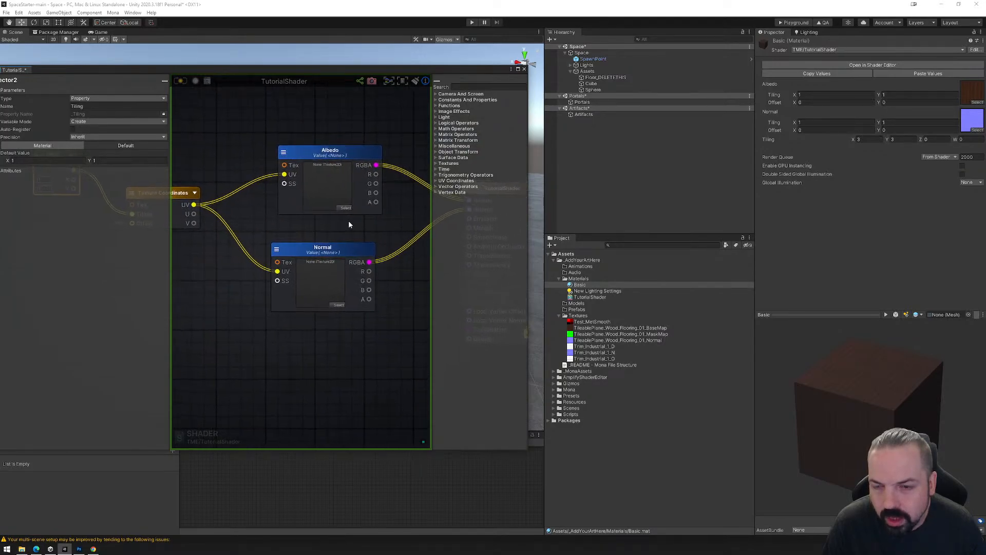
pyautogui.click(323, 165)
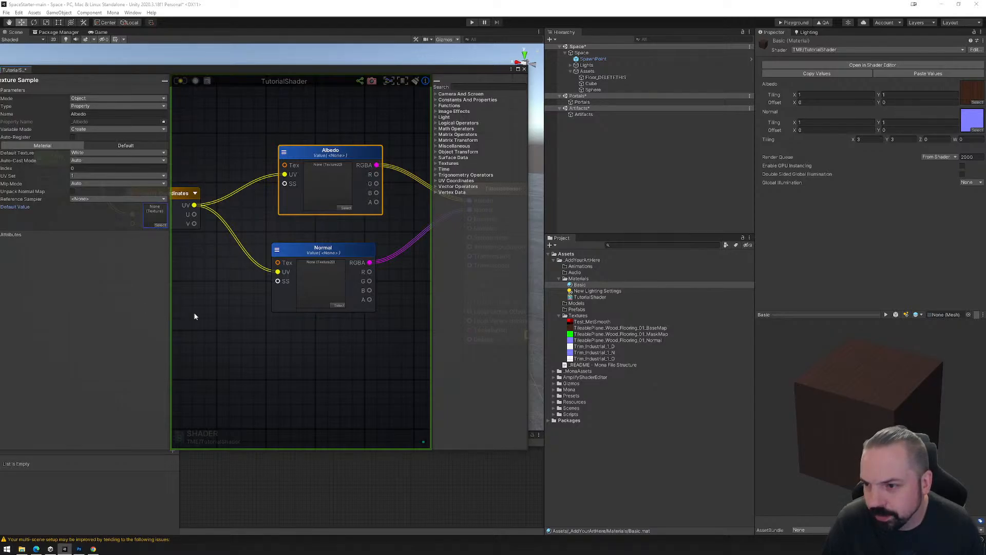
pyautogui.moveTo(575, 329); pyautogui.dragTo(157, 226)
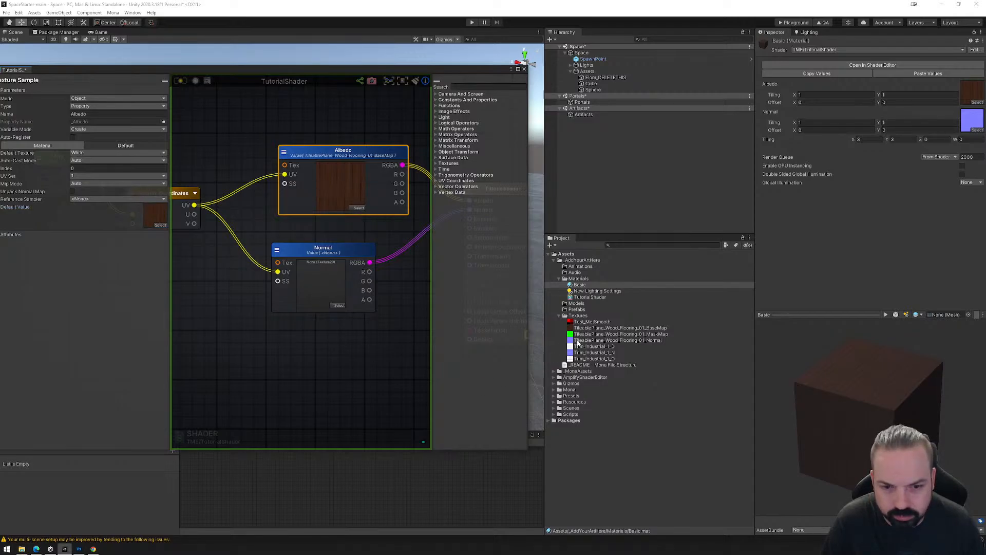
# Assign TileablePlane_Wood_Flooring_01_Normal as the Normal node's default texture and move the node up closer beneath Albedo.
pyautogui.moveTo(578, 341); pyautogui.dragTo(323, 299)
pyautogui.moveTo(348, 252); pyautogui.dragTo(343, 231)
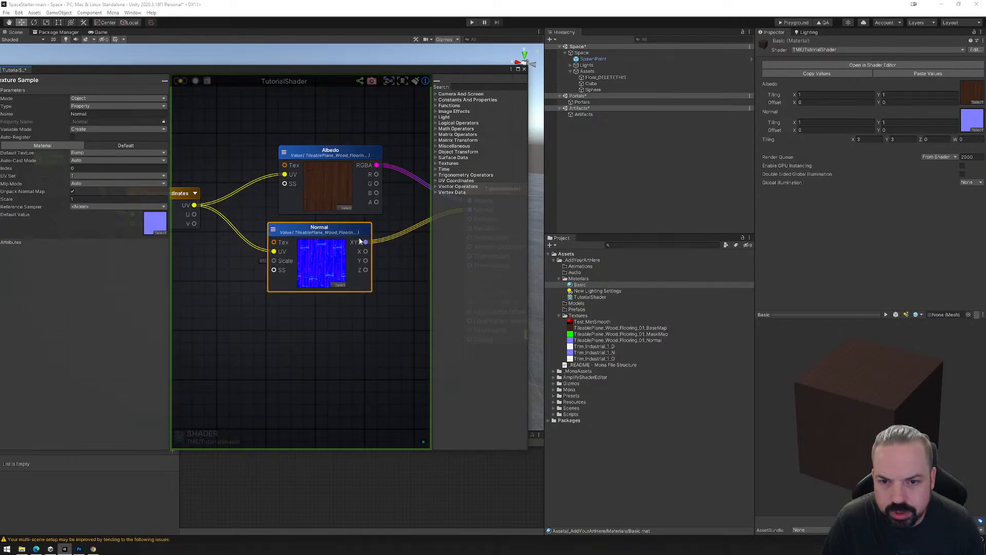
# Add TileablePlane_Wood_Flooring_01_MaskMap to the graph as a texture sample node placed below the Normal node.
pyautogui.scroll(-5, 360, 240)
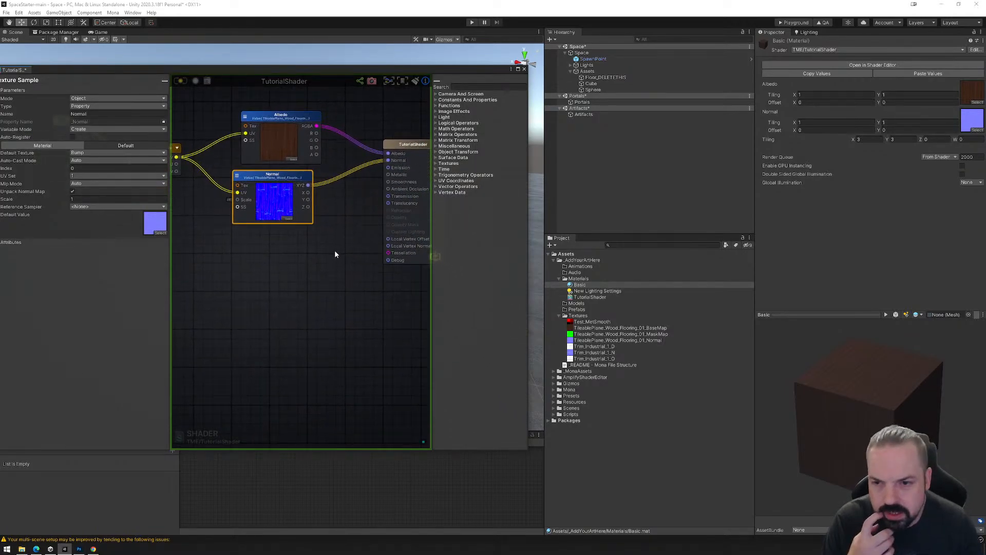
pyautogui.moveTo(574, 333); pyautogui.dragTo(262, 249)
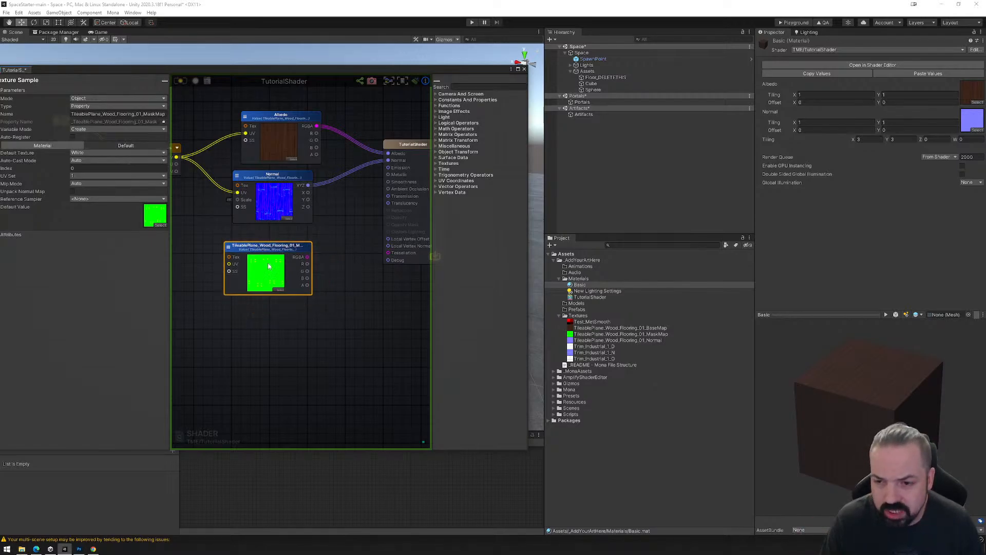
pyautogui.moveTo(286, 249); pyautogui.dragTo(281, 247)
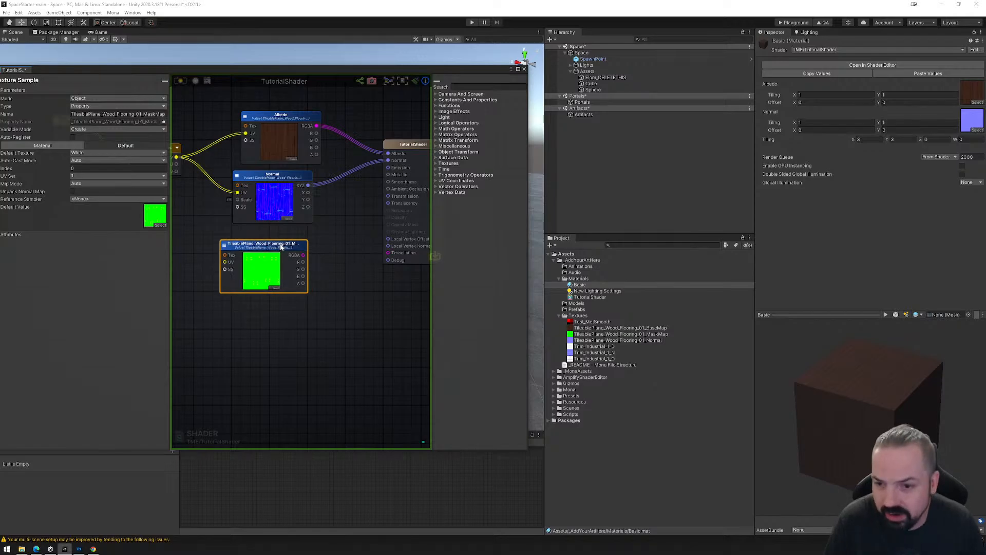
# Connect the MaskMap node's R output to Metallic and its A output to Smoothness, and recompile the shader.
pyautogui.scroll(2, 299, 252)
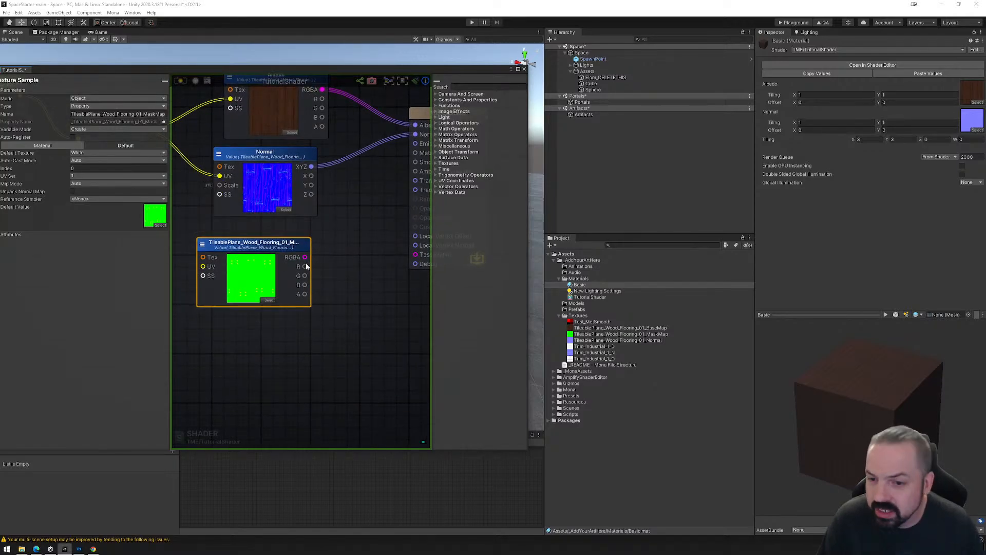
pyautogui.moveTo(323, 266); pyautogui.dragTo(310, 282, button='middle')
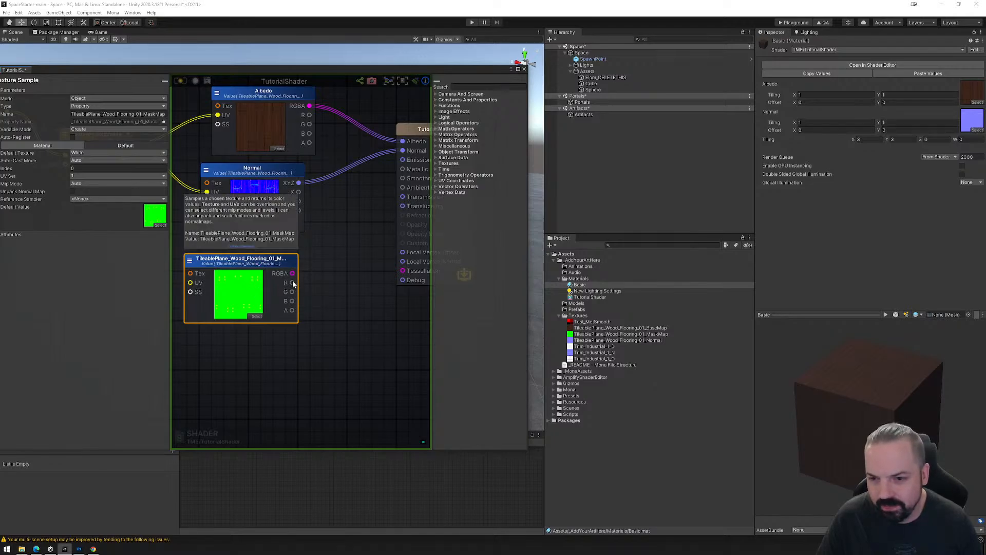
pyautogui.moveTo(293, 283); pyautogui.dragTo(403, 169)
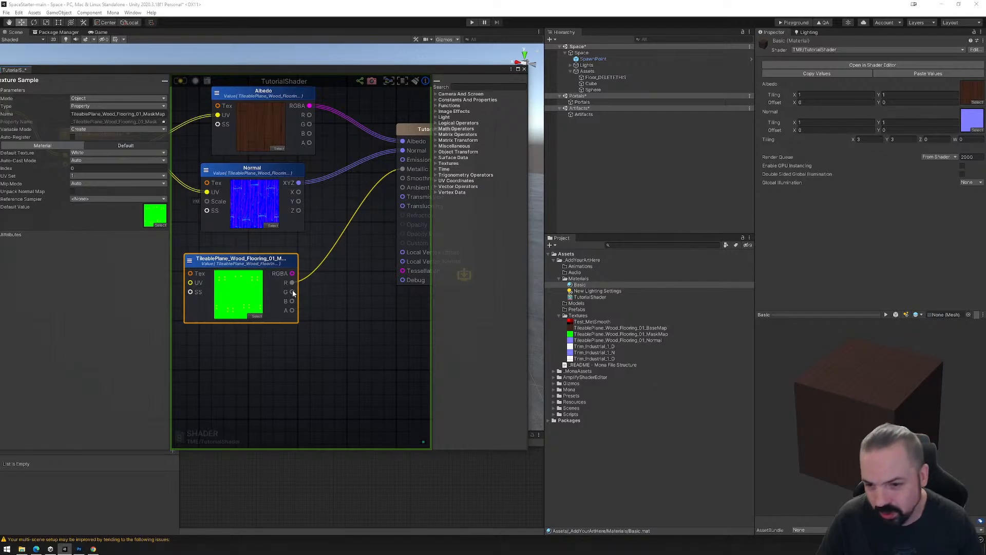
pyautogui.moveTo(292, 310); pyautogui.dragTo(401, 179)
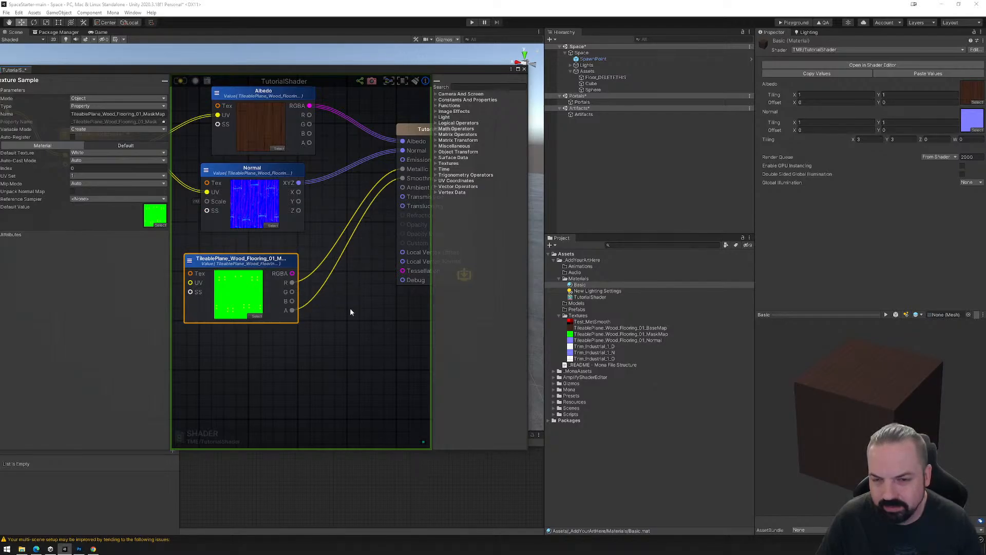
pyautogui.click(179, 81)
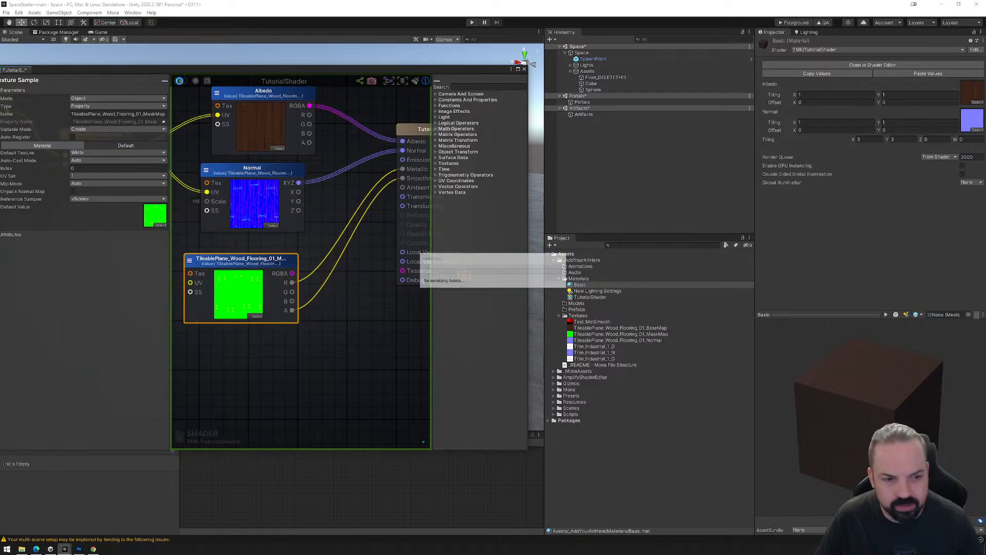
pyautogui.moveTo(854, 407)
pyautogui.mouseDown()
pyautogui.moveTo(835, 376)
pyautogui.moveTo(853, 391)
pyautogui.moveTo(861, 427)
pyautogui.moveTo(844, 402)
pyautogui.moveTo(874, 417)
pyautogui.moveTo(864, 409)
pyautogui.mouseUp()
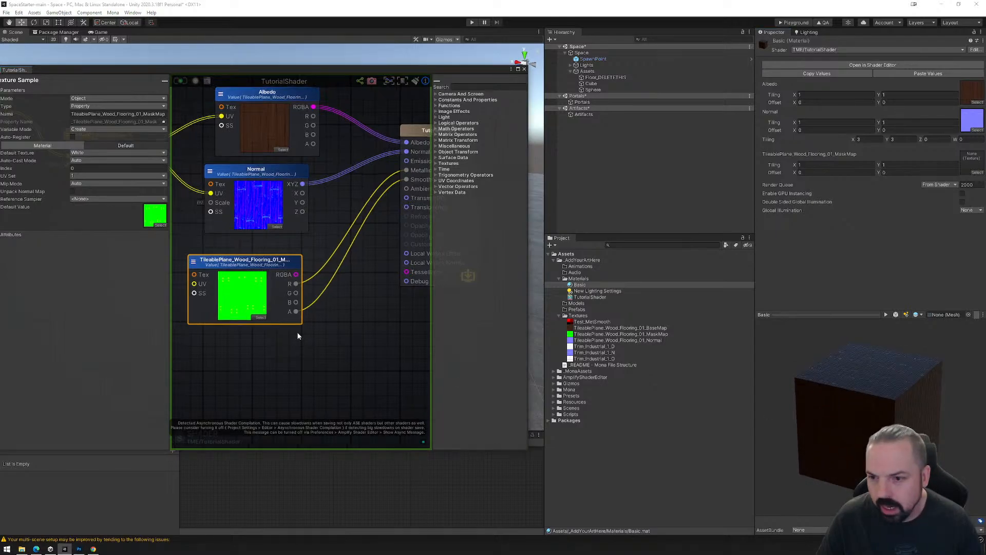
# Connect the Texture Coordinates UV output to the MaskMap node's UV input and review the complete node graph.
pyautogui.moveTo(297, 336); pyautogui.dragTo(386, 342, button='middle')
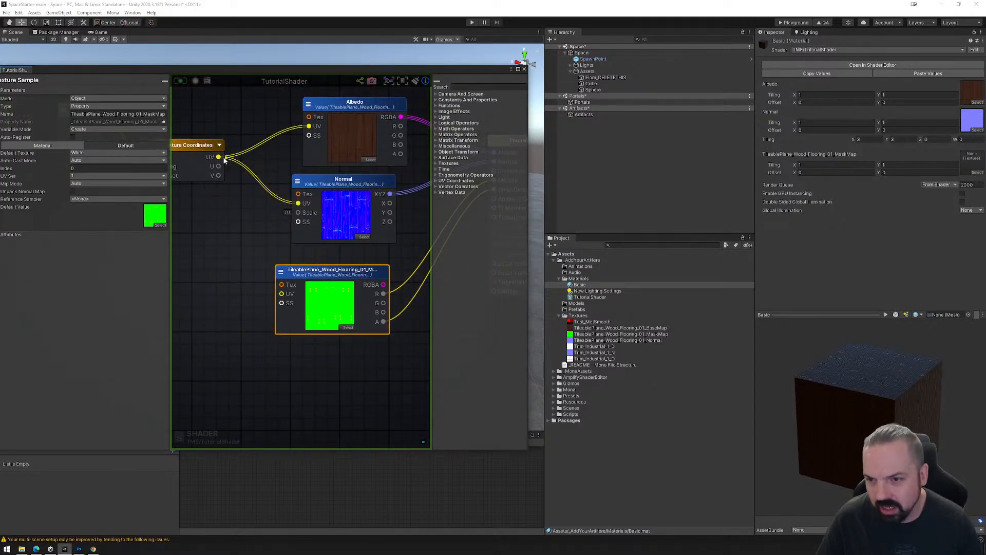
pyautogui.moveTo(218, 157); pyautogui.dragTo(317, 272)
pyautogui.moveTo(356, 281); pyautogui.dragTo(242, 291, button='middle')
pyautogui.moveTo(333, 328); pyautogui.dragTo(302, 321, button='middle')
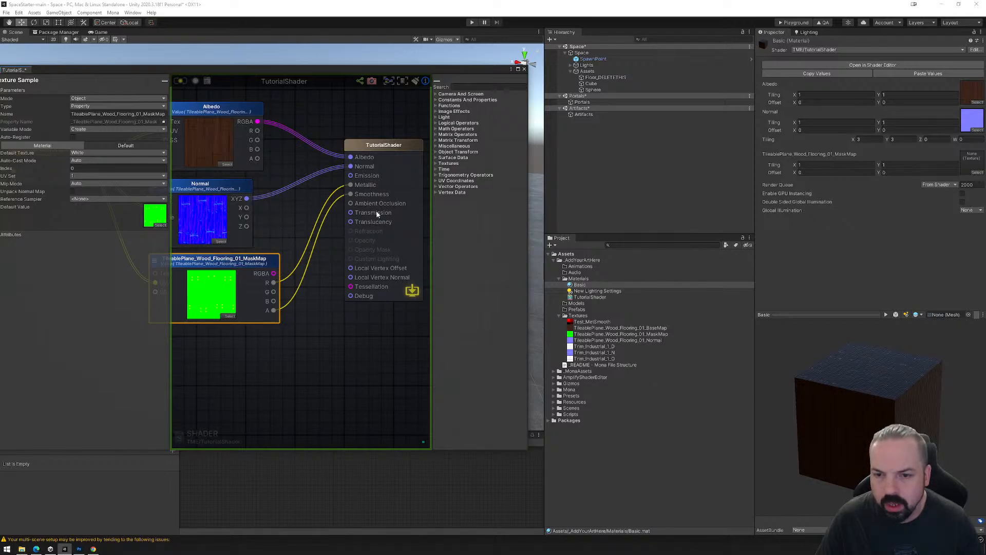
pyautogui.scroll(-5, 295, 249)
pyautogui.moveTo(268, 250); pyautogui.dragTo(328, 261, button='middle')
pyautogui.scroll(2, 300, 268)
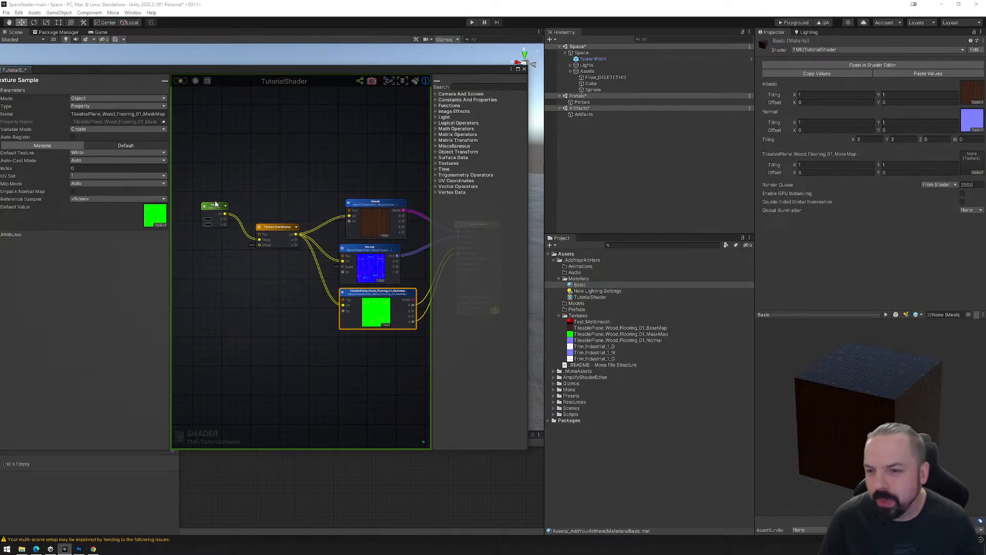
# Line up the Tiling node beside Texture Coordinates, save the shader and close the shader editor.
pyautogui.moveTo(215, 204); pyautogui.dragTo(219, 229)
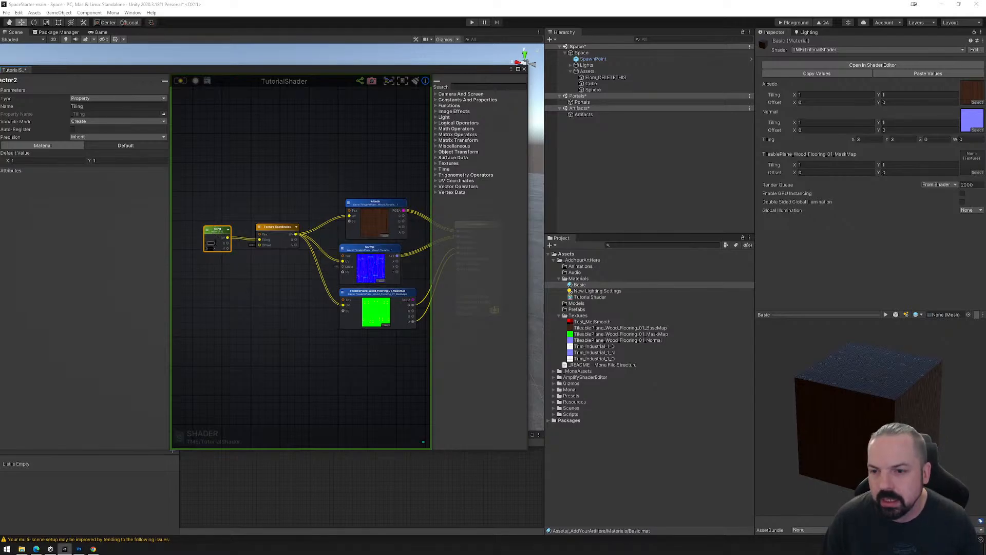
pyautogui.click(180, 82)
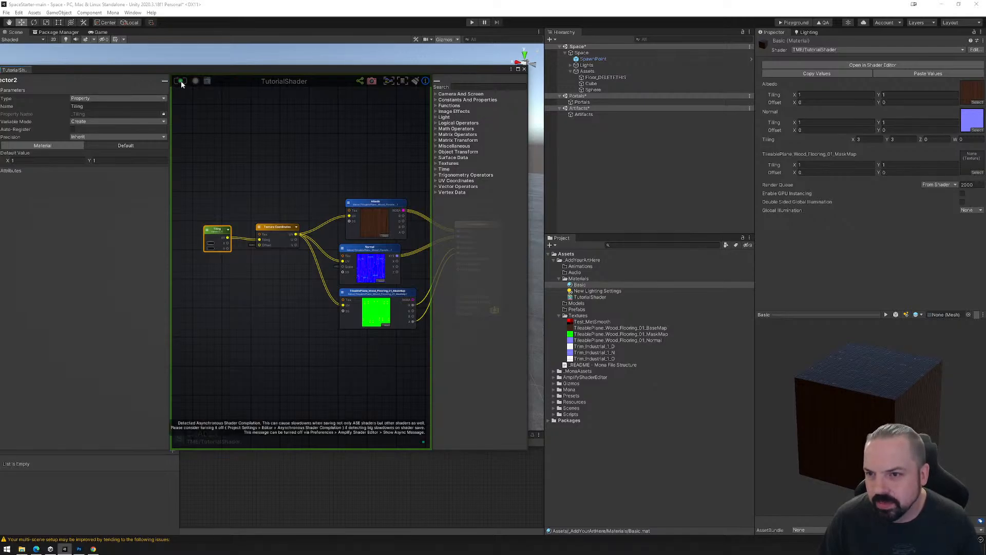
pyautogui.click(523, 69)
# Set the Basic material's shared Tiling property to X 1 and Y 1 and inspect the scene's cube and sphere.
pyautogui.moveTo(407, 284); pyautogui.dragTo(383, 289, button='right')
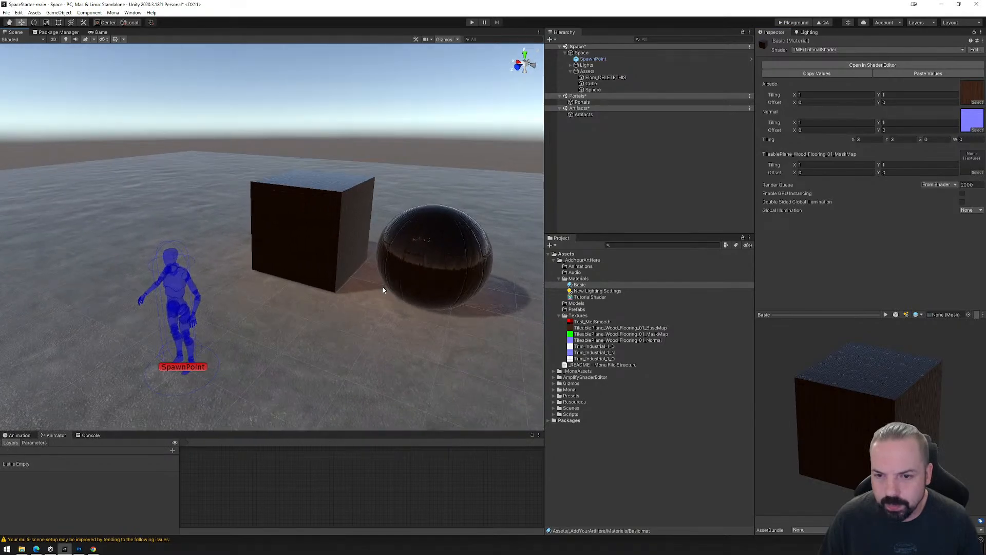
pyautogui.moveTo(409, 289)
pyautogui.mouseDown(button='middle')
pyautogui.moveTo(381, 284)
pyautogui.moveTo(423, 297)
pyautogui.mouseUp(button='middle')
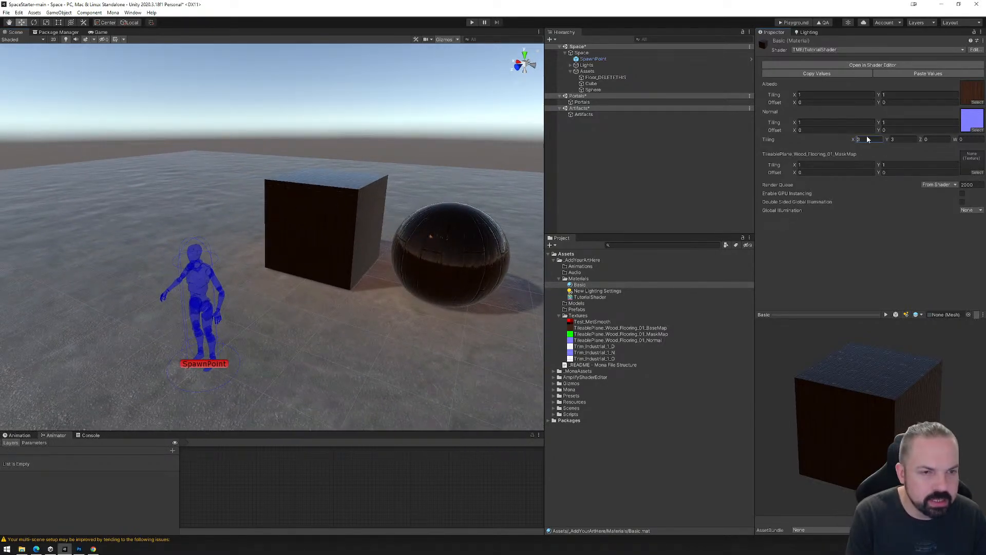
pyautogui.write('1')
pyautogui.press('Tab')
pyautogui.write('1')
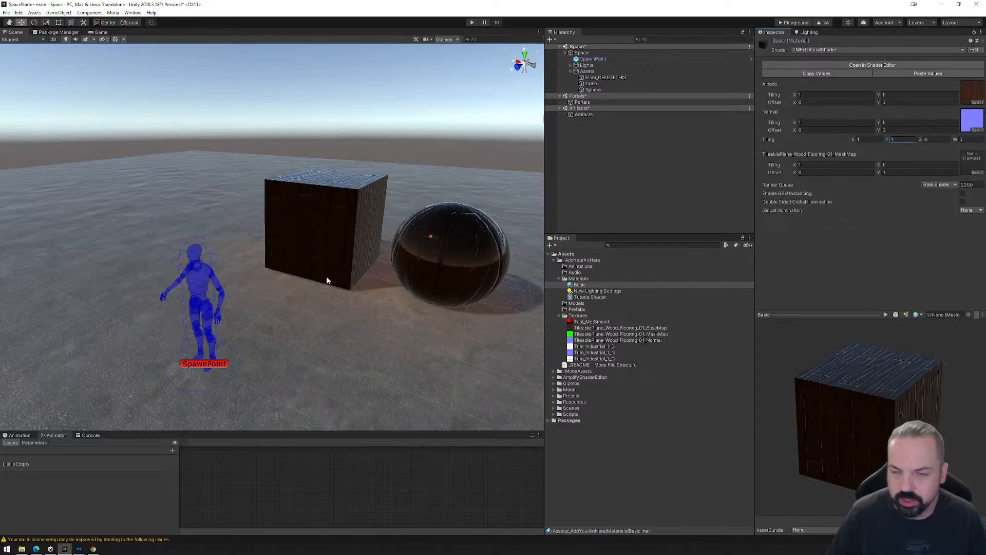
pyautogui.moveTo(391, 245); pyautogui.dragTo(291, 249, button='middle')
# Create an empty child object named Reactor under Assets in the Space scene.
pyautogui.click(587, 71)
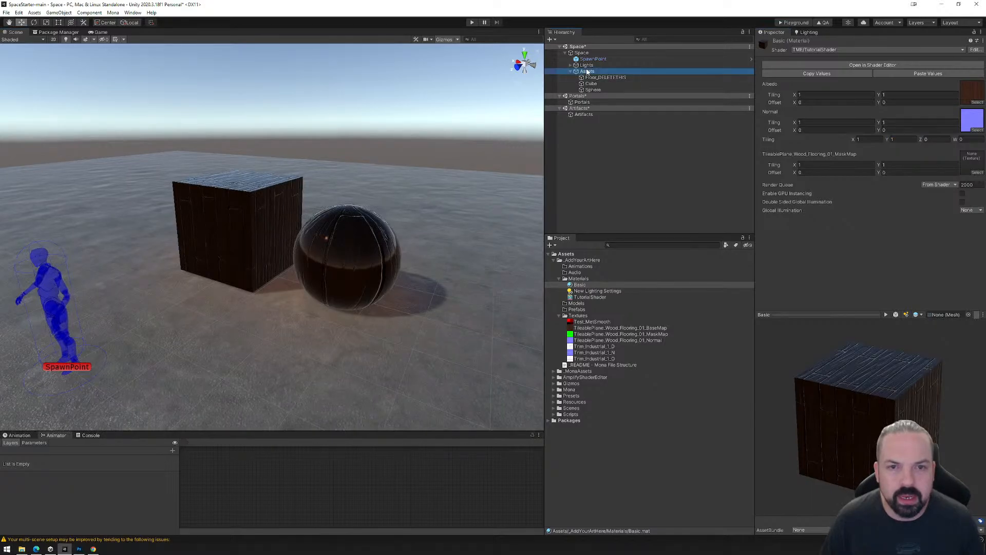
pyautogui.rightClick(587, 72)
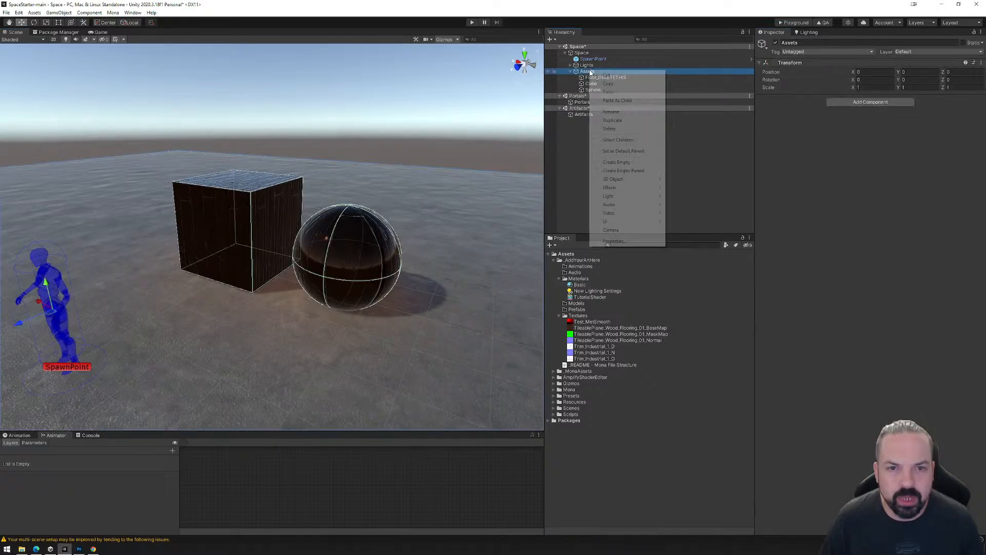
pyautogui.click(622, 163)
pyautogui.write('Reacto')
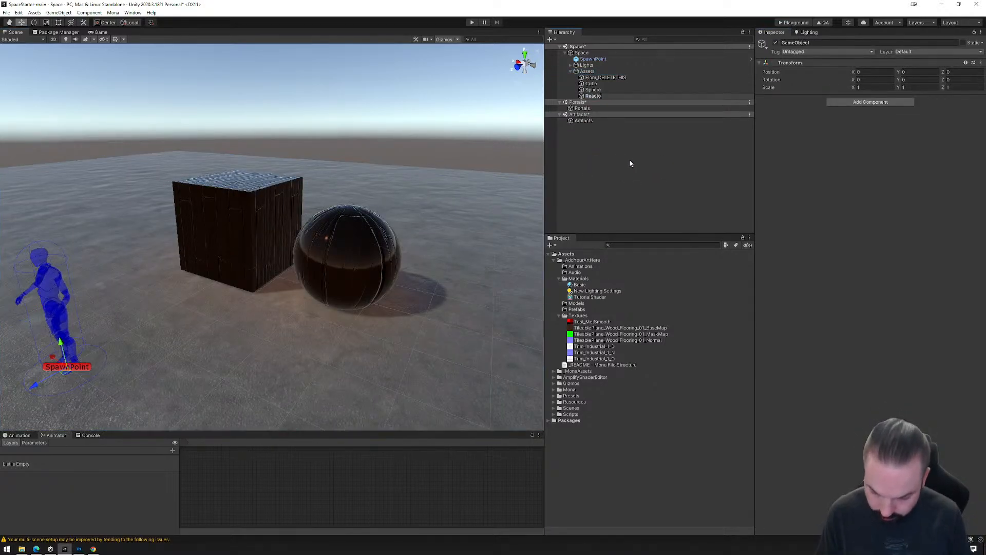
pyautogui.write('r')
pyautogui.press('Return')
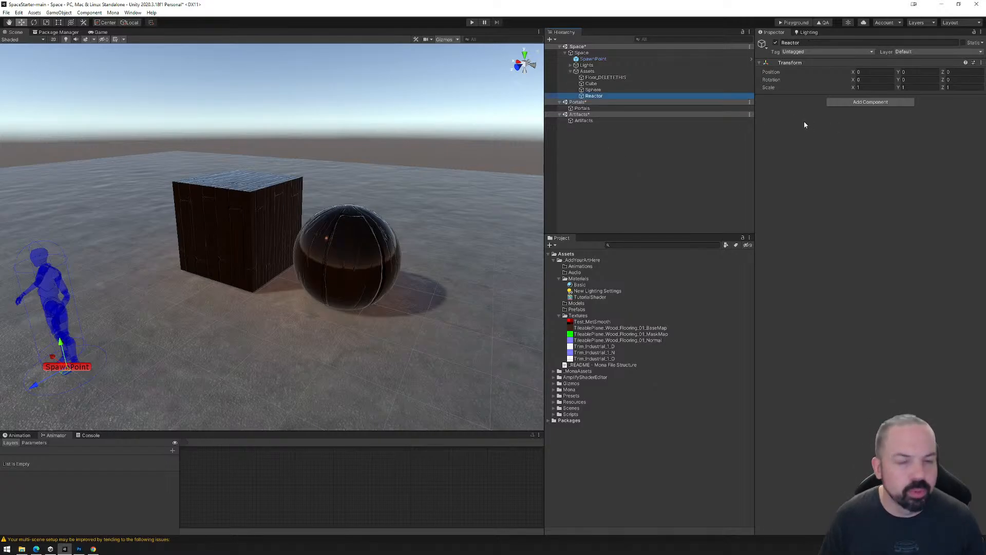
# Add a Mona Reactor component to the Reactor object and expand its On Enter Trigger and On Exit Trigger lists.
pyautogui.click(853, 102)
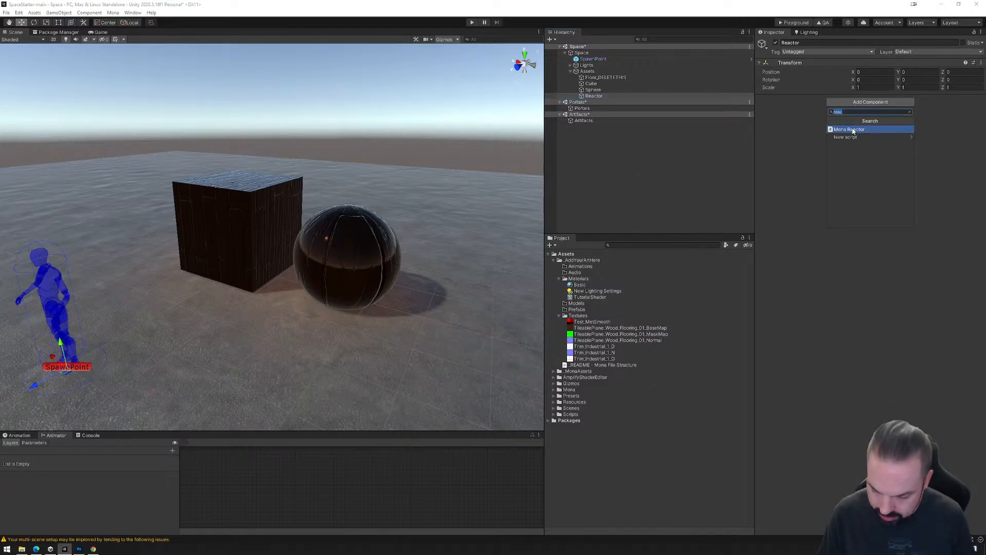
pyautogui.click(849, 129)
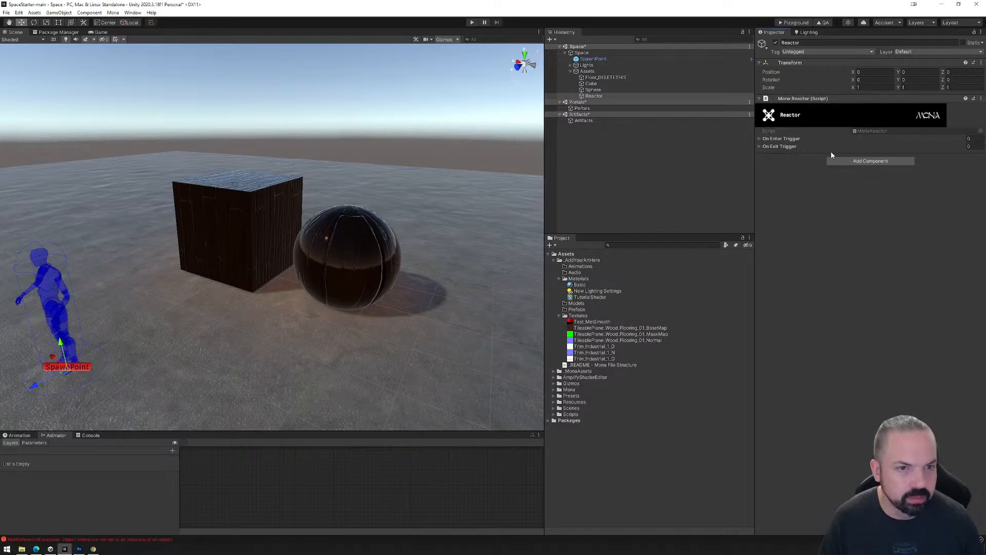
pyautogui.click(758, 138)
pyautogui.click(759, 167)
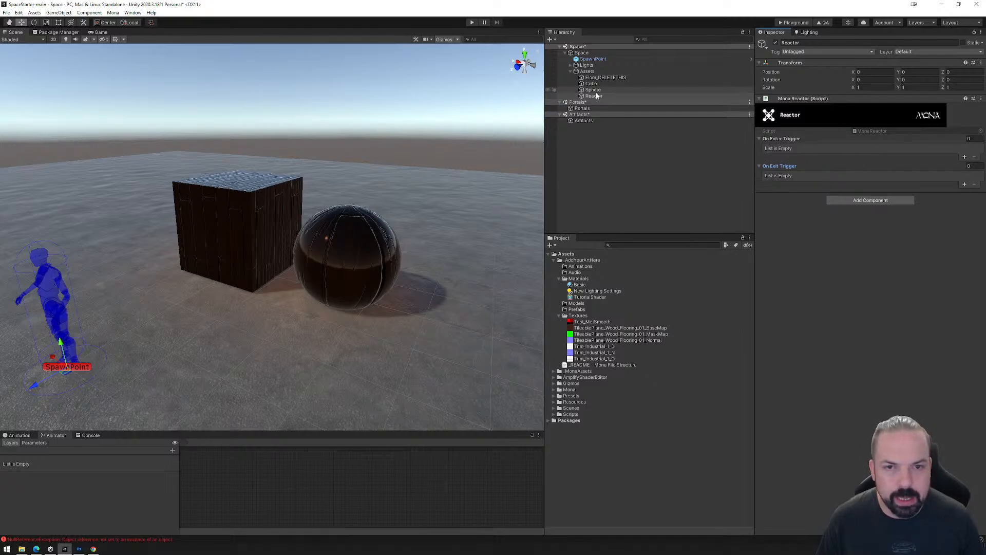
# Add a Box Collider component to the Reactor object.
pyautogui.click(871, 201)
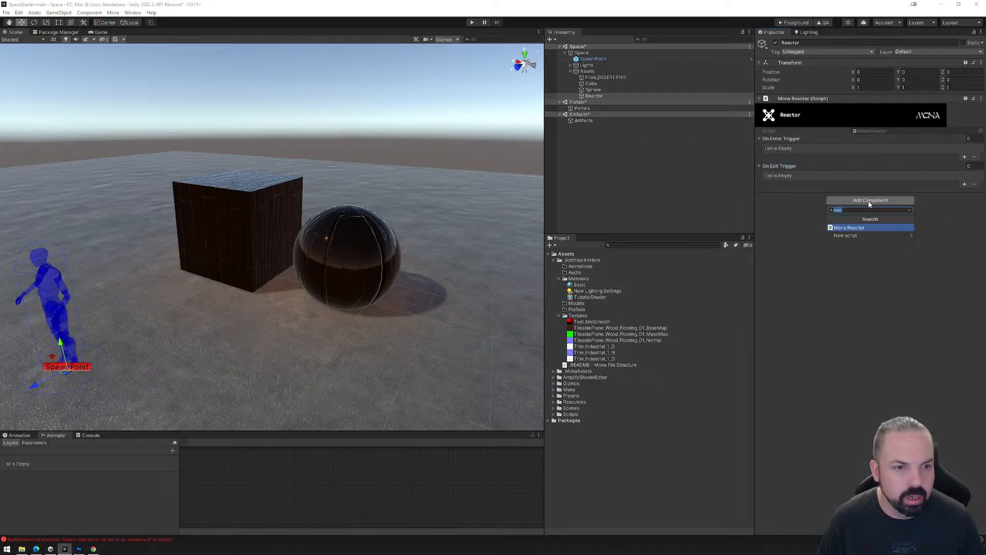
pyautogui.write('box')
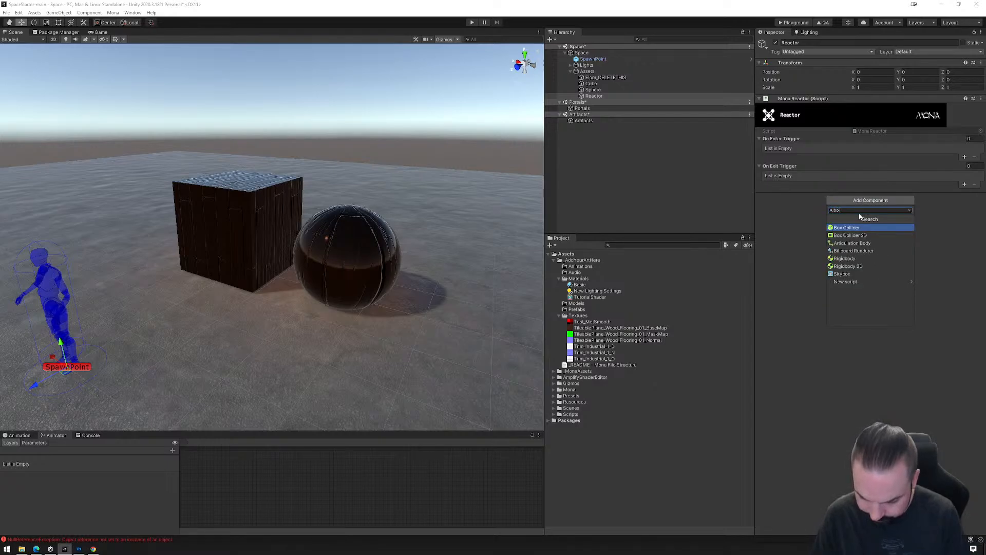
pyautogui.click(849, 227)
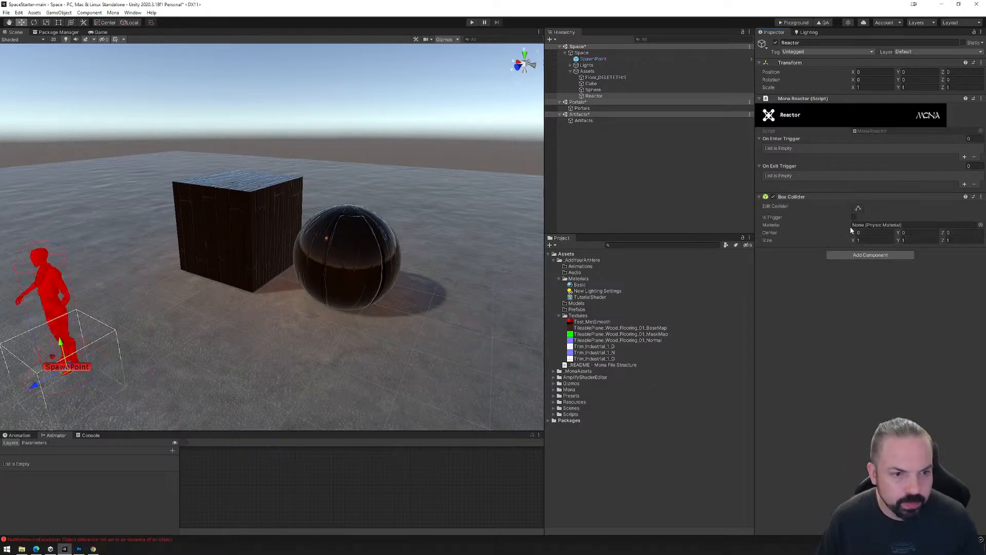
# Move the Reactor object between the cube and sphere, to about X -1.29 and Z -3.96, using the top view.
pyautogui.scroll(-5, 261, 327)
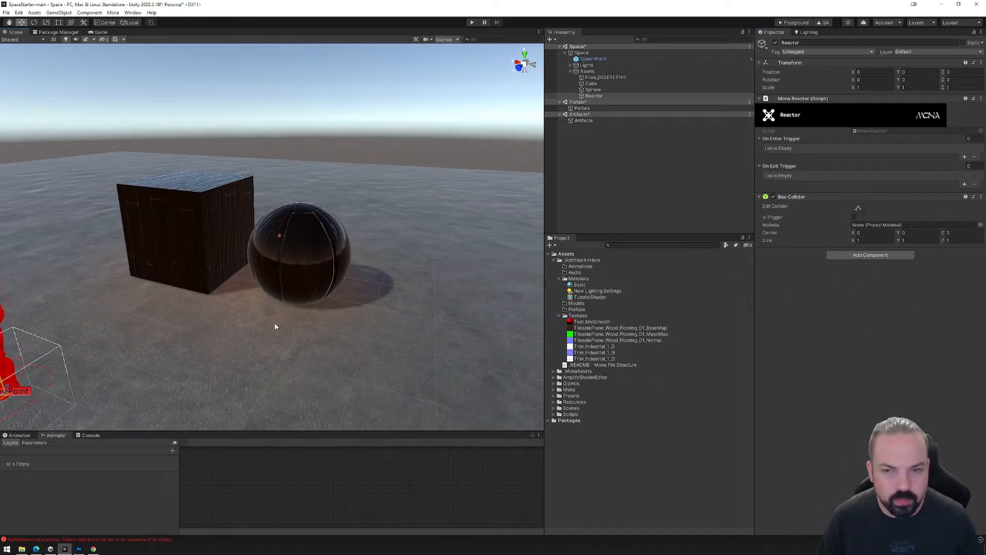
pyautogui.click(593, 96)
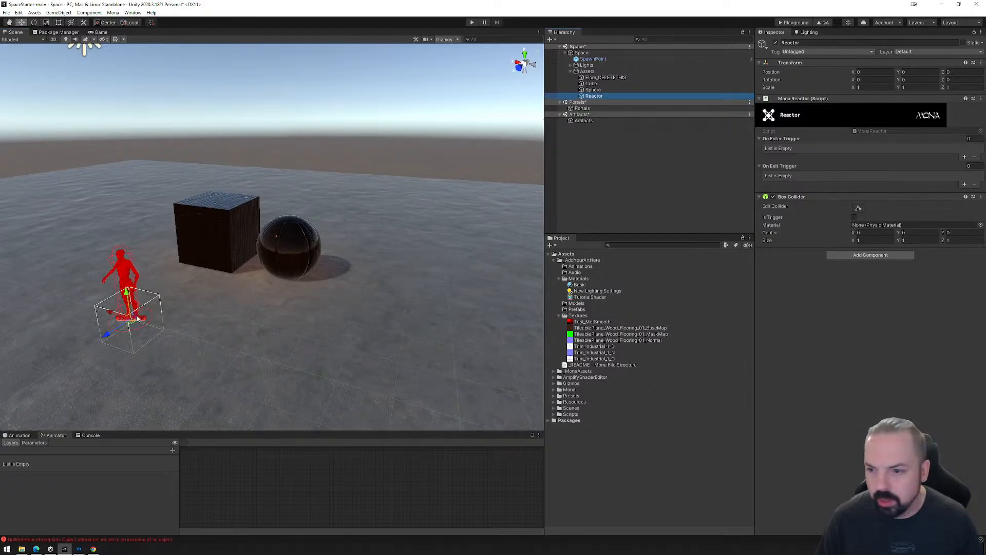
pyautogui.moveTo(114, 334); pyautogui.dragTo(214, 284)
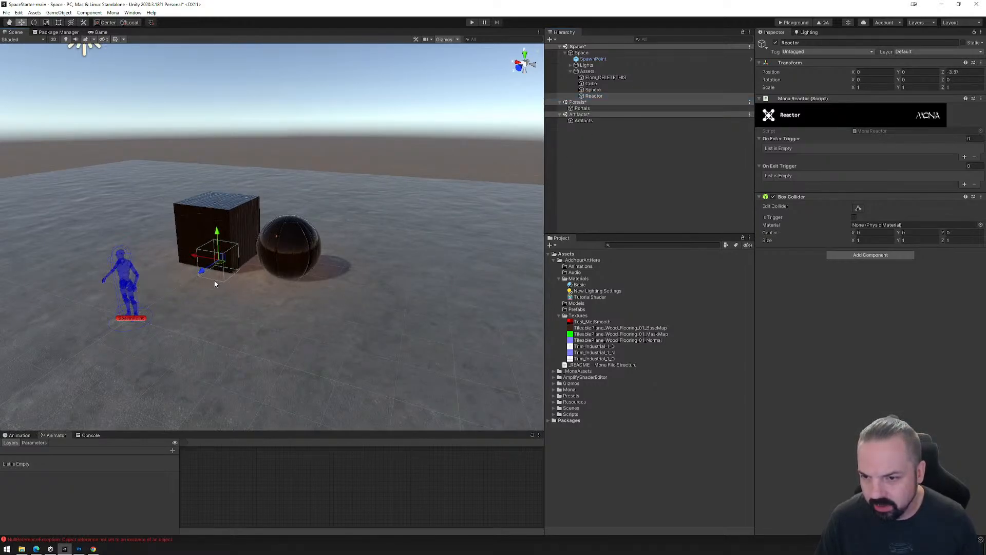
pyautogui.click(524, 54)
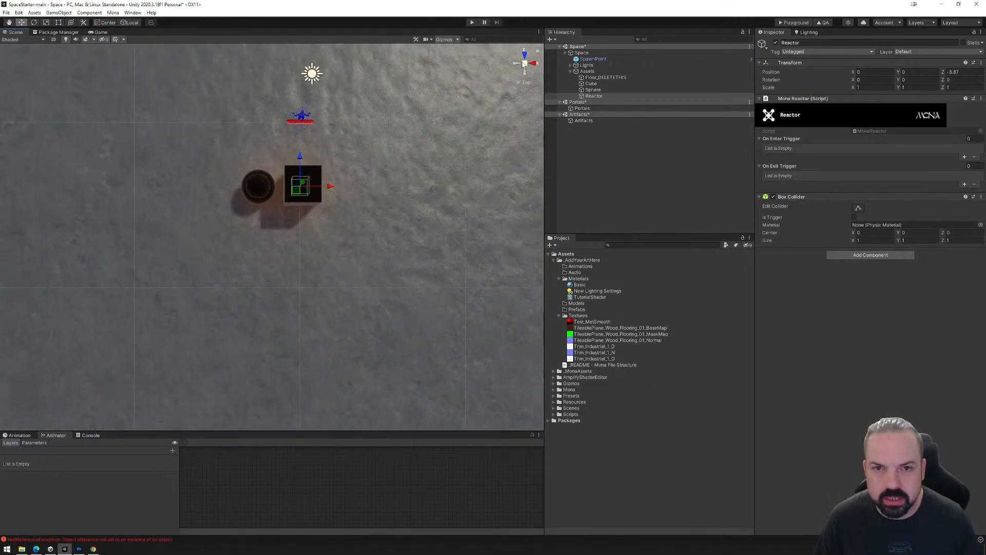
pyautogui.click(524, 63)
pyautogui.moveTo(316, 188); pyautogui.dragTo(224, 197)
# Resize the Reactor's box collider to about 6.6 by 3.9 by 5 so it encloses both the cube and sphere.
pyautogui.click(860, 208)
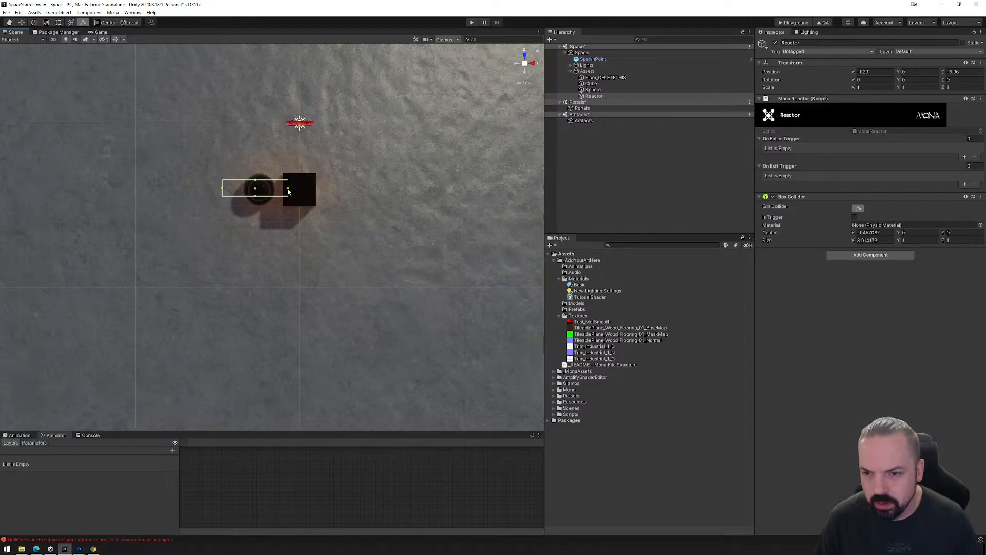
pyautogui.moveTo(278, 182); pyautogui.dragTo(277, 153)
pyautogui.moveTo(277, 198); pyautogui.dragTo(281, 231)
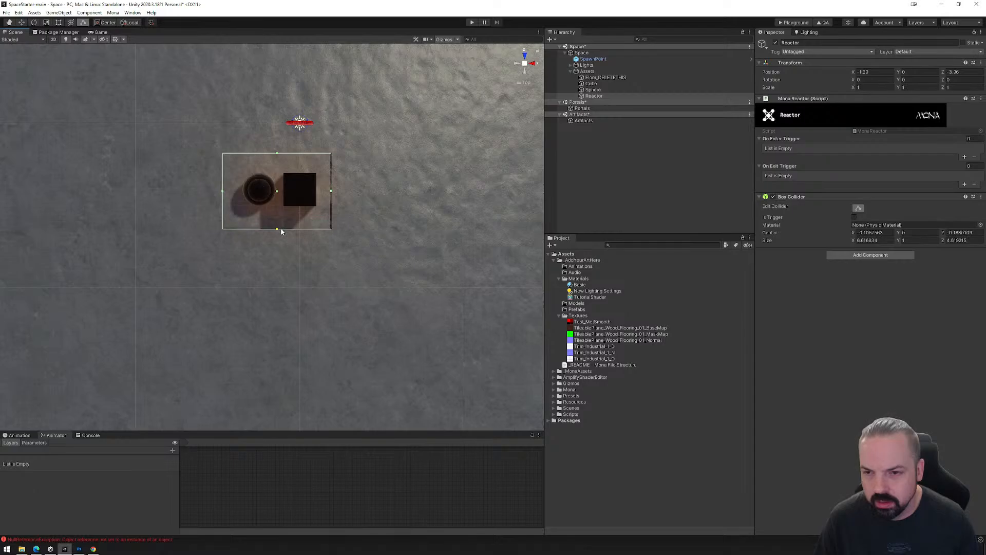
pyautogui.click(524, 75)
pyautogui.moveTo(277, 178); pyautogui.dragTo(212, 248)
pyautogui.scroll(10, 248, 251)
pyautogui.keyDown('alt'); pyautogui.moveTo(252, 281); pyautogui.dragTo(286, 249); pyautogui.keyUp('alt')
pyautogui.moveTo(285, 249); pyautogui.dragTo(309, 280, button='middle')
pyautogui.scroll(5, 309, 281)
pyautogui.keyDown('alt'); pyautogui.moveTo(304, 296); pyautogui.dragTo(383, 259); pyautogui.keyUp('alt')
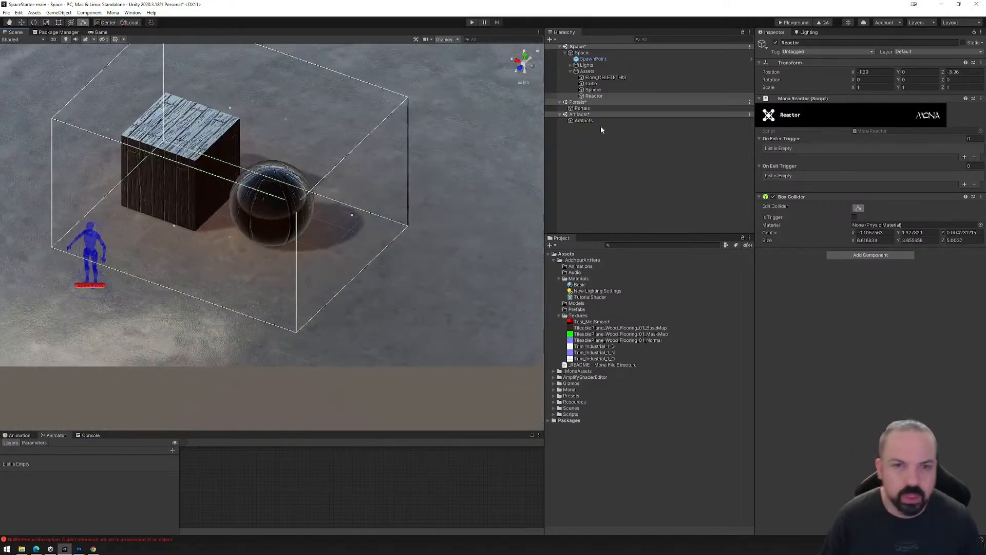
pyautogui.click(594, 96)
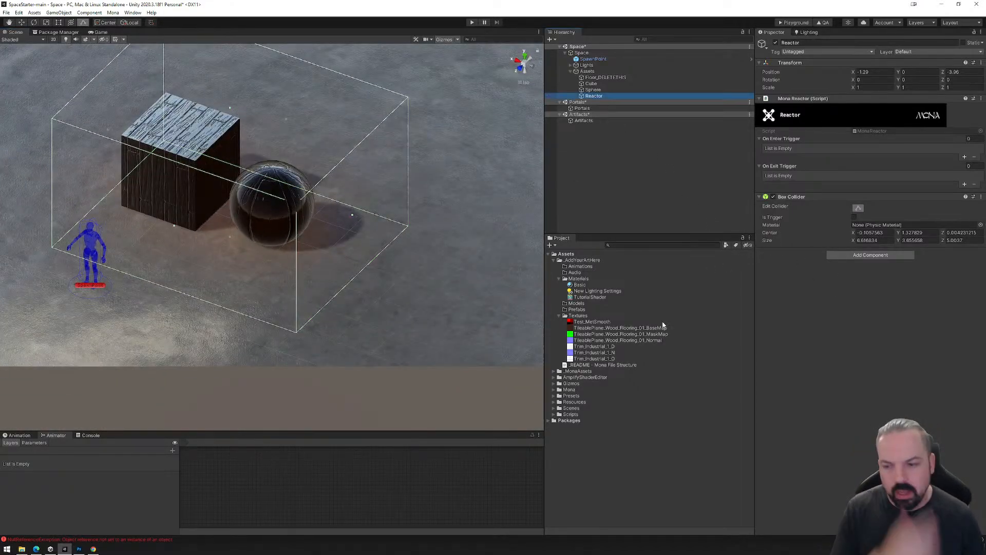
pyautogui.click(592, 90)
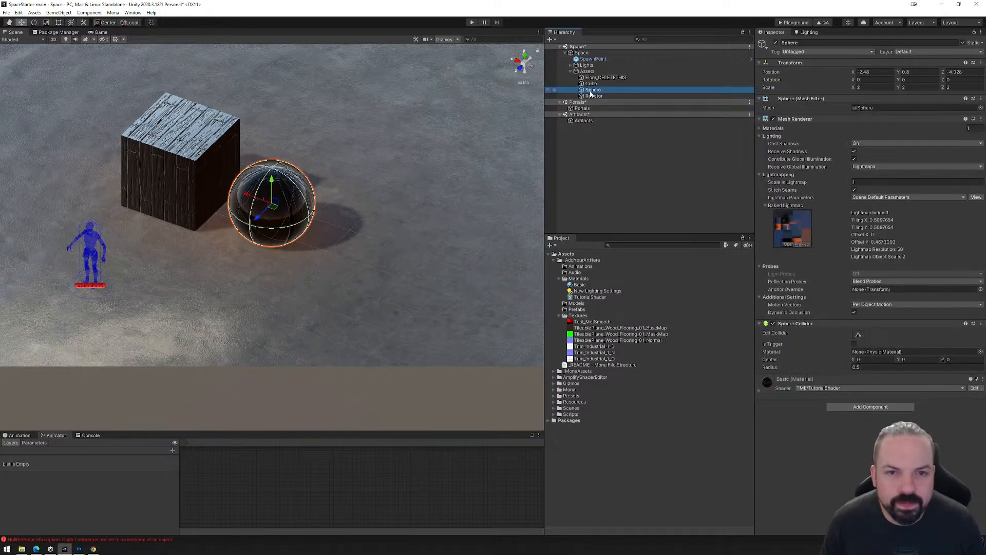
pyautogui.click(591, 84)
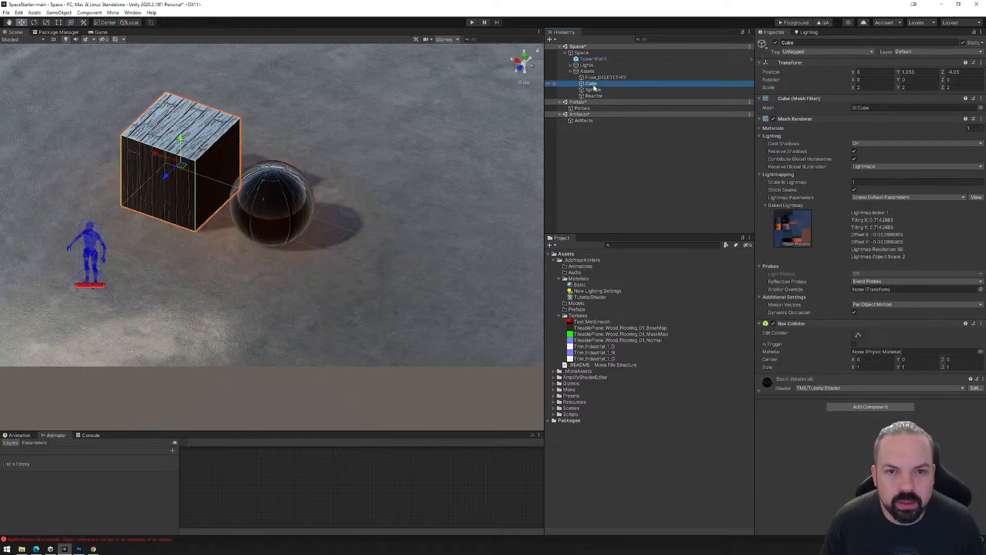
pyautogui.click(592, 90)
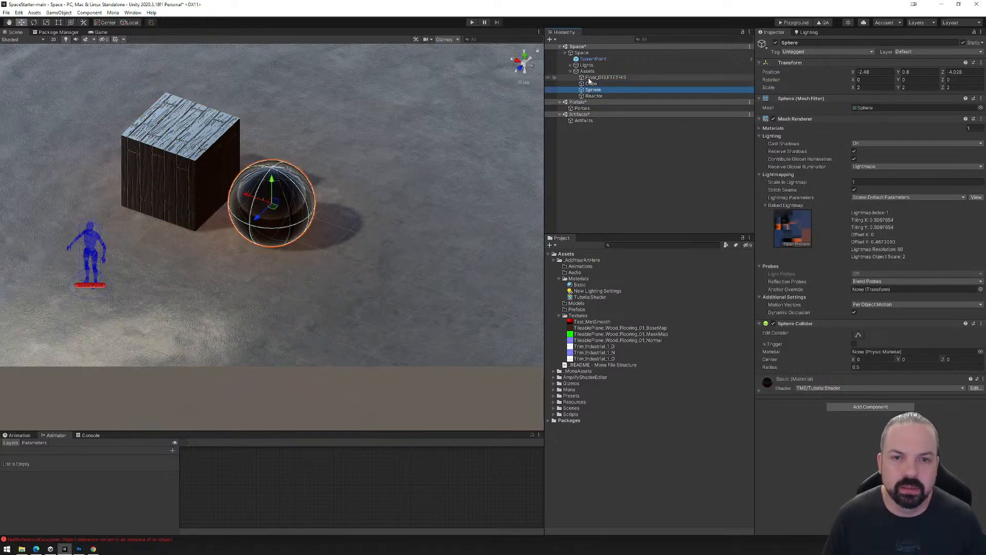
# Create an empty object under Assets in the Space scene and name it AssetReactor.
pyautogui.click(587, 72)
pyautogui.rightClick(588, 72)
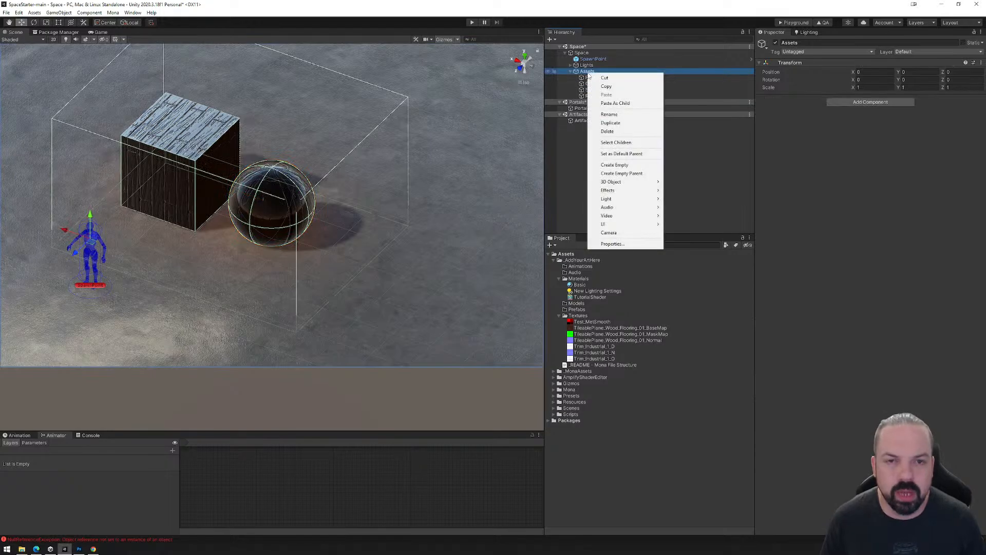
pyautogui.click(621, 165)
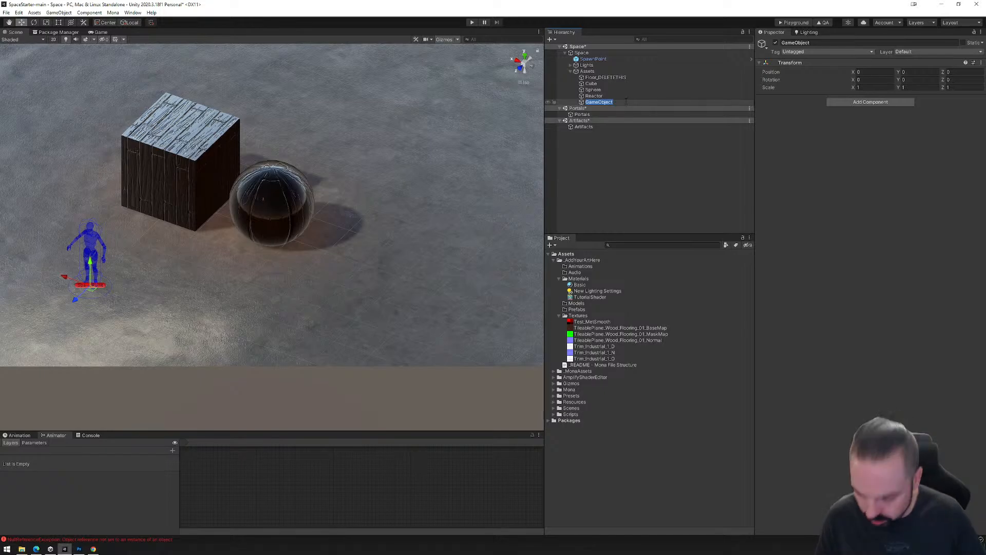
pyautogui.write('Asse')
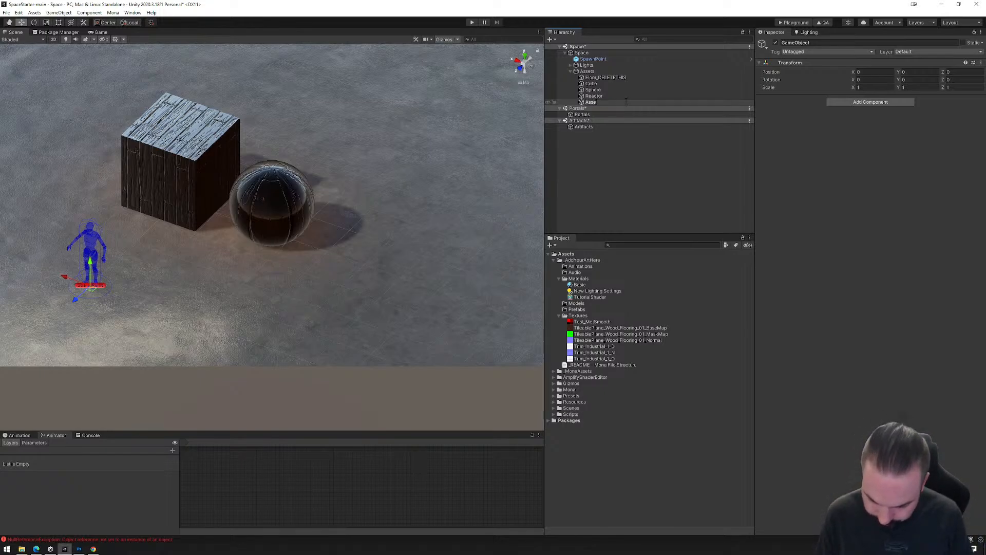
pyautogui.write('tReactor')
pyautogui.press('Return')
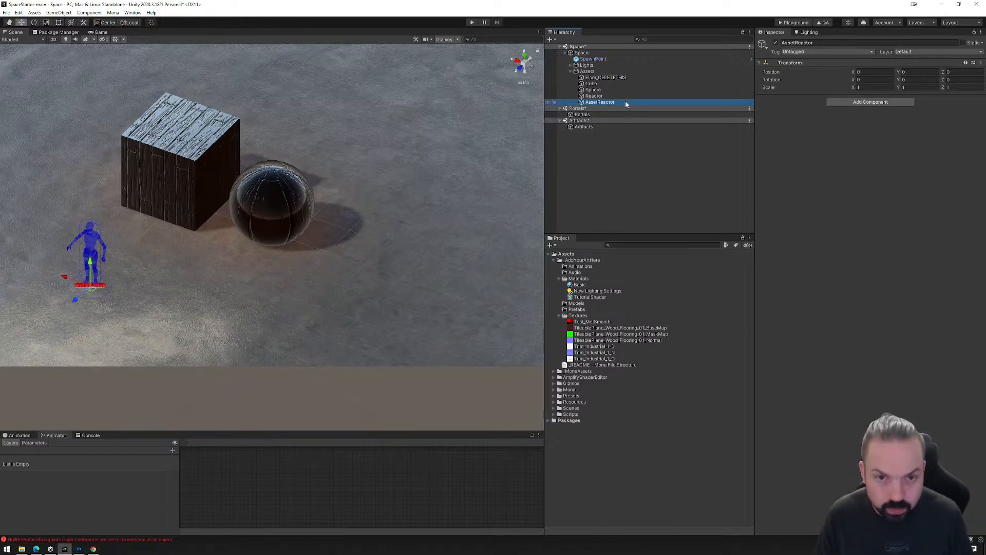
# Make the Cube, Sphere and Reactor objects children of AssetReactor.
pyautogui.click(596, 89)
pyautogui.keyDown('ctrl'); pyautogui.click(591, 84); pyautogui.keyUp('ctrl')
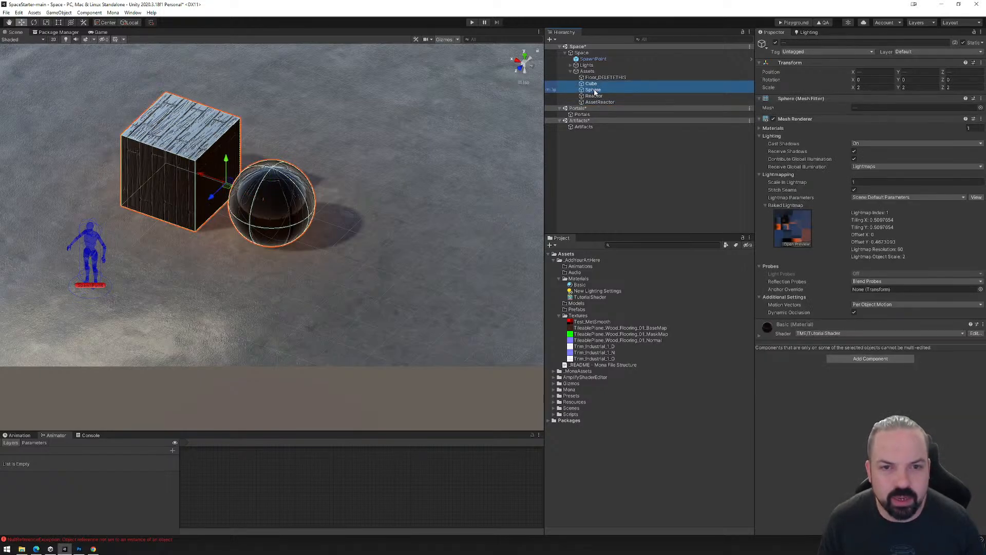
pyautogui.moveTo(596, 90); pyautogui.dragTo(599, 103)
# Rename the Reactor object as R_Shift.
pyautogui.click(599, 102)
pyautogui.write('R')
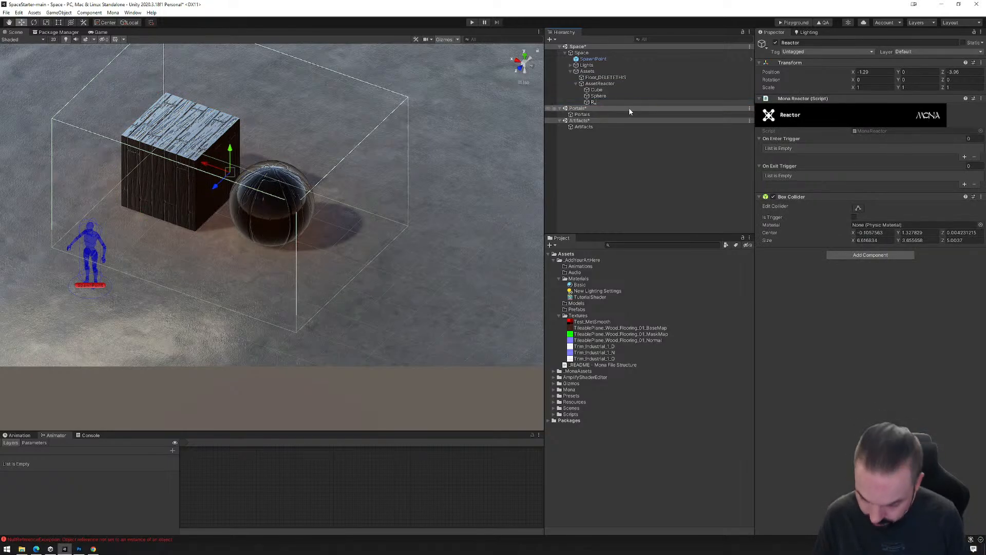
pyautogui.write('_Shift')
pyautogui.press('Return')
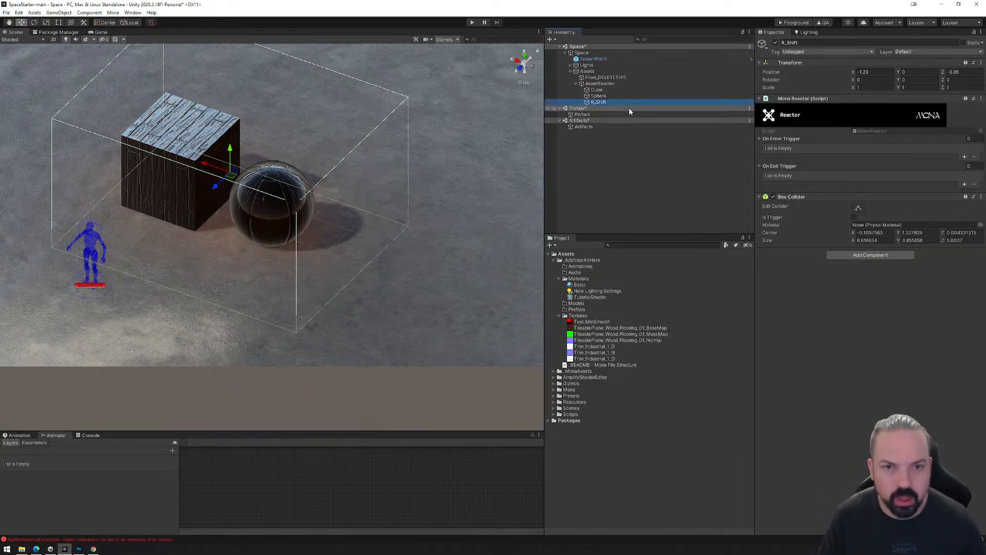
pyautogui.click(602, 84)
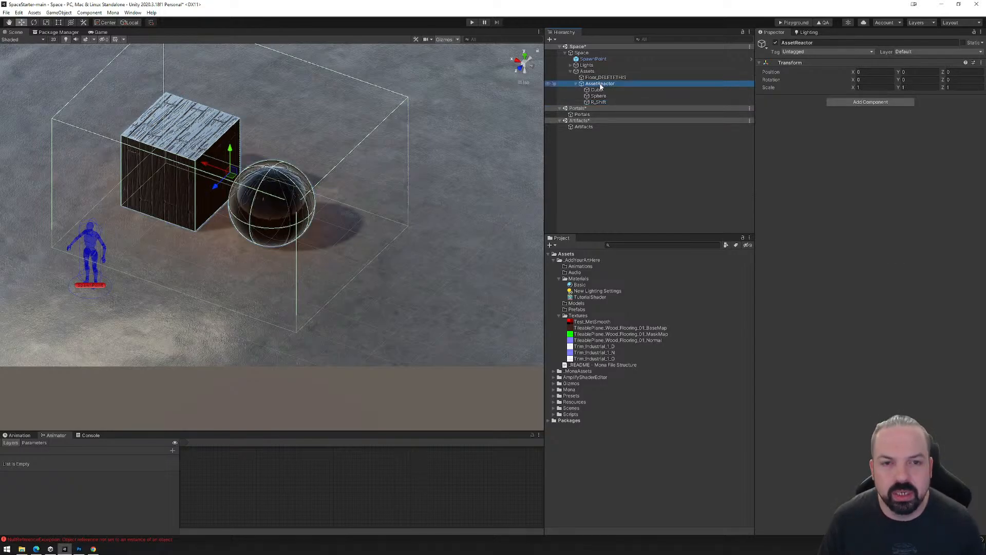
pyautogui.click(598, 90)
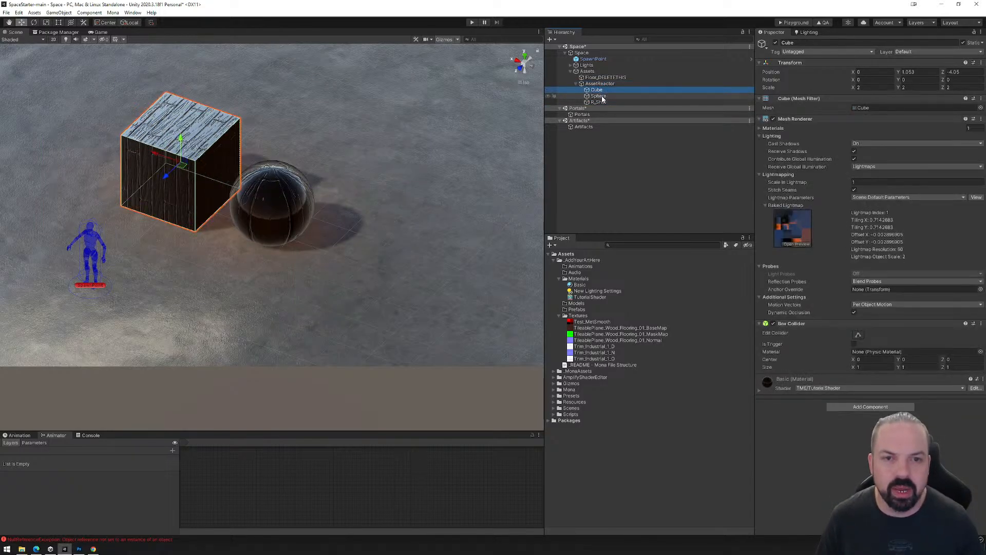
pyautogui.click(601, 96)
pyautogui.click(600, 84)
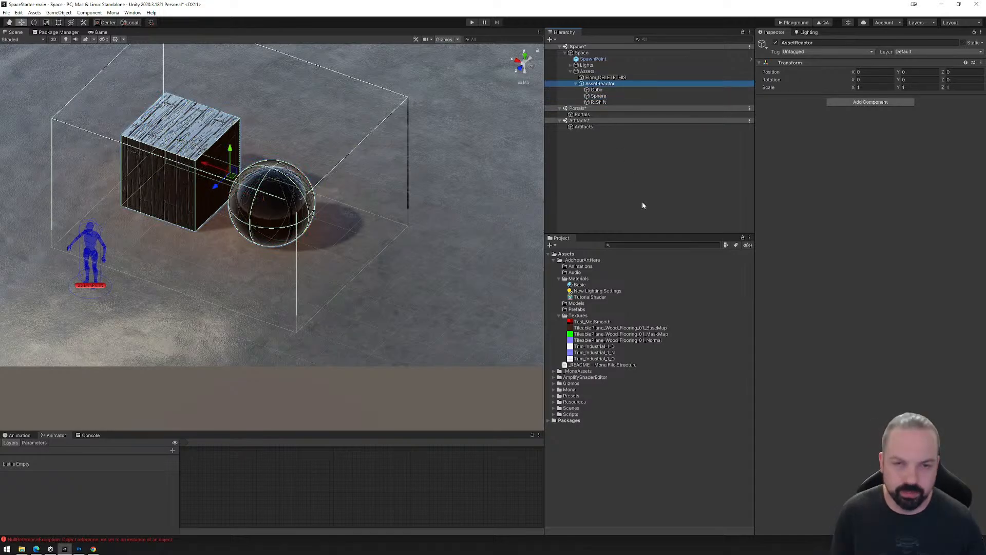
pyautogui.click(603, 102)
pyautogui.click(600, 96)
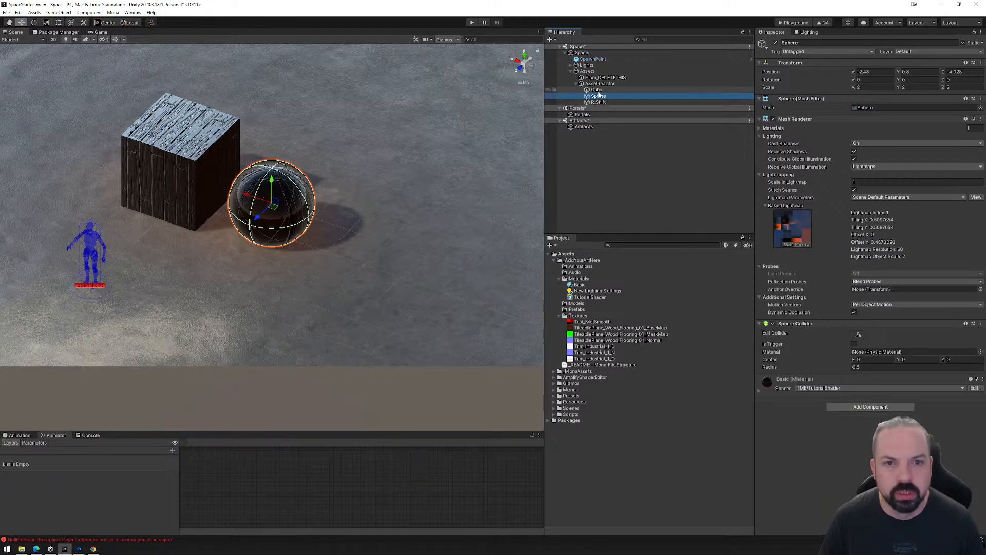
pyautogui.click(597, 90)
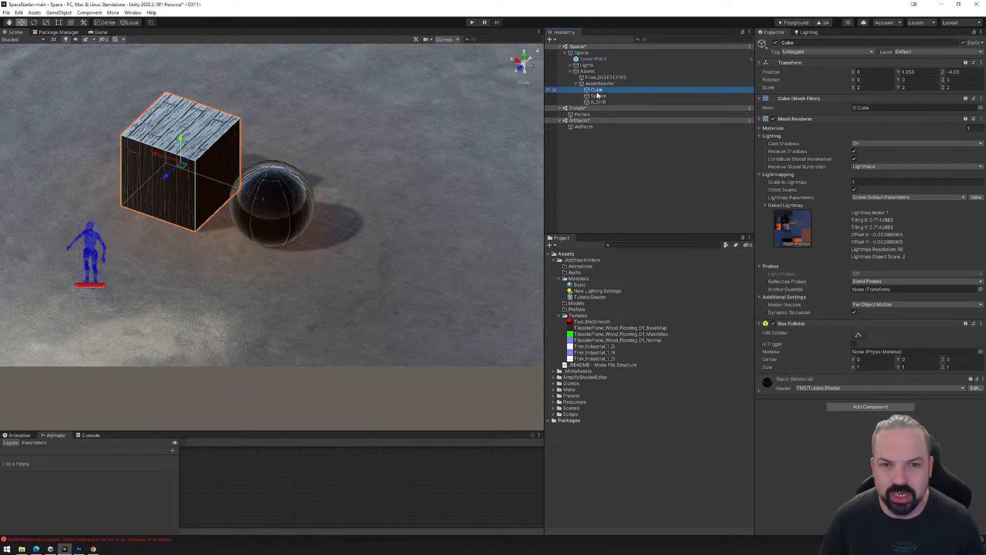
# Select AssetReactor and show it in the Animation window, enlarging the scene and animation areas.
pyautogui.click(599, 84)
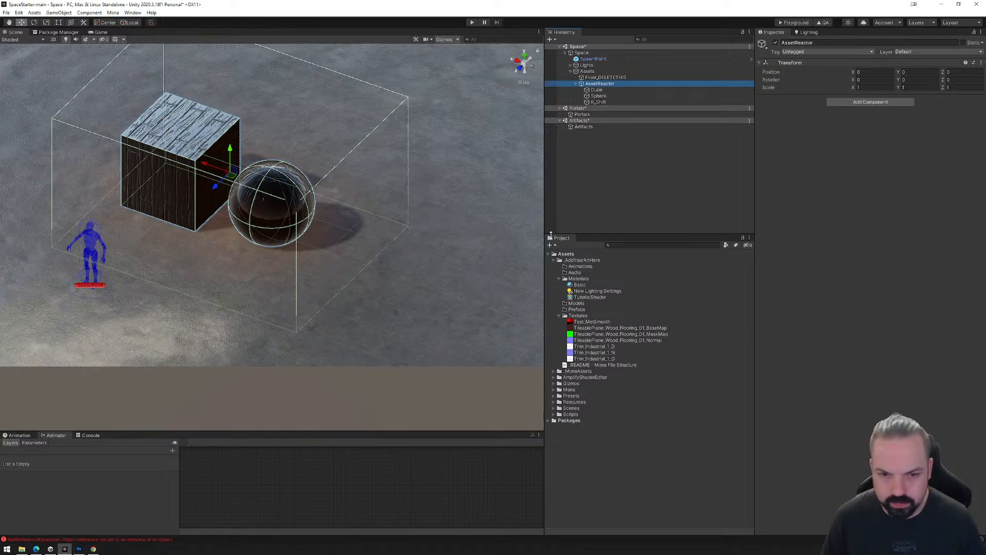
pyautogui.moveTo(543, 273); pyautogui.dragTo(851, 256)
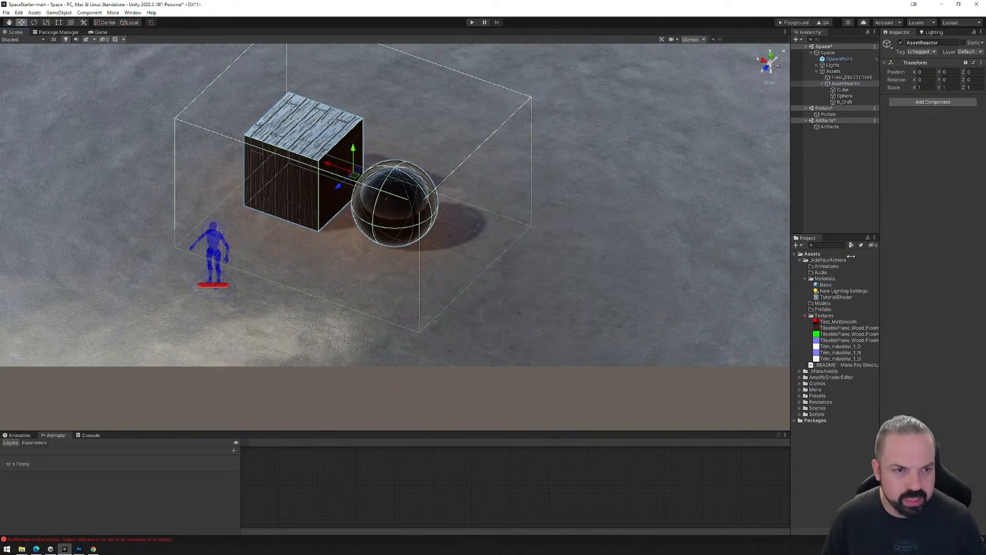
pyautogui.moveTo(299, 432); pyautogui.dragTo(310, 352)
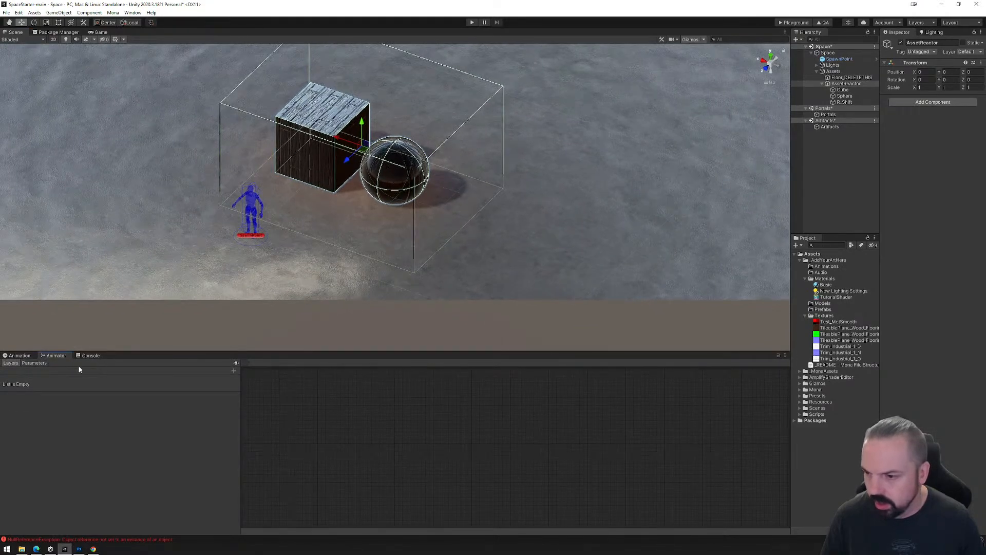
pyautogui.click(19, 356)
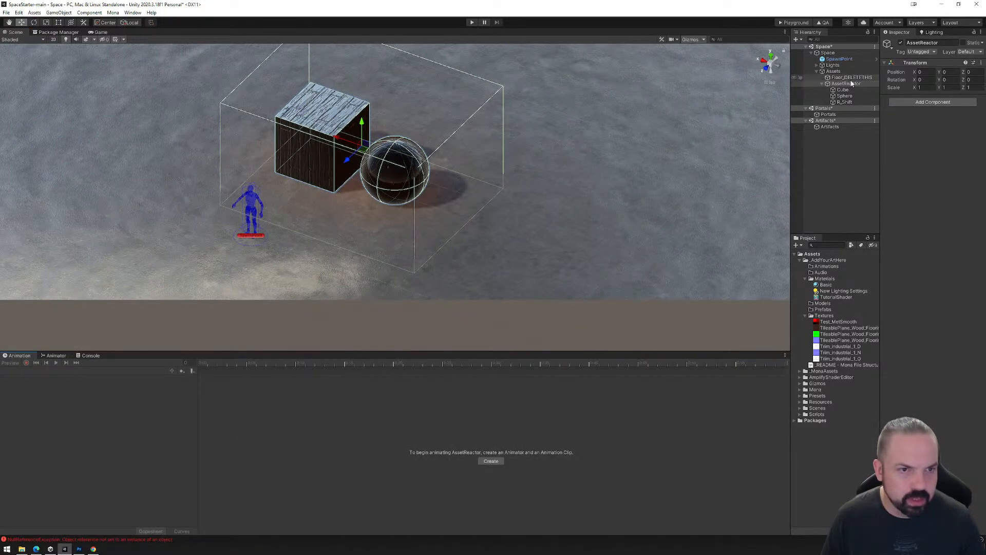
# Create an animation clip for AssetReactor, saved as Texture_Idle.anim in the _AddYourArtHere/Animations folder.
pyautogui.click(491, 461)
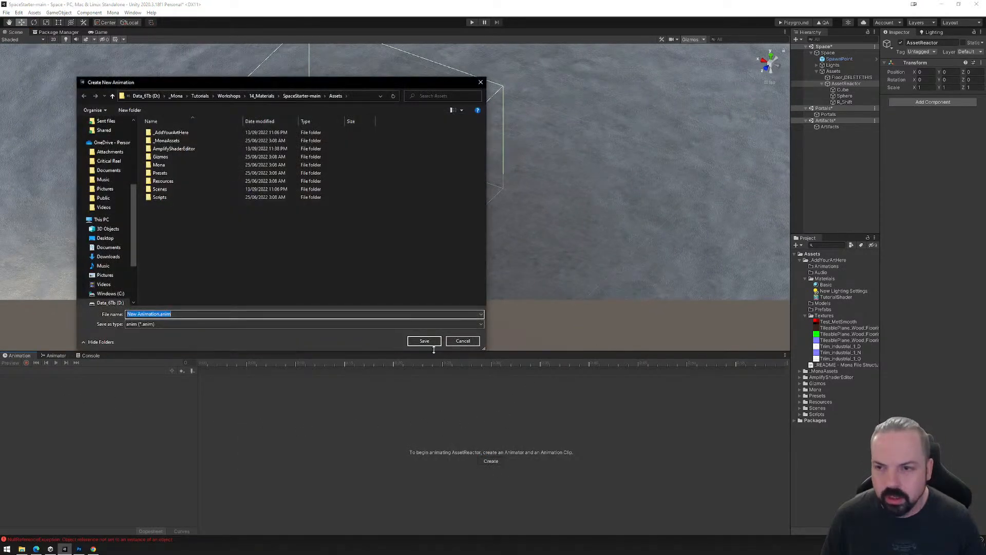
pyautogui.doubleClick(166, 132)
pyautogui.doubleClick(165, 133)
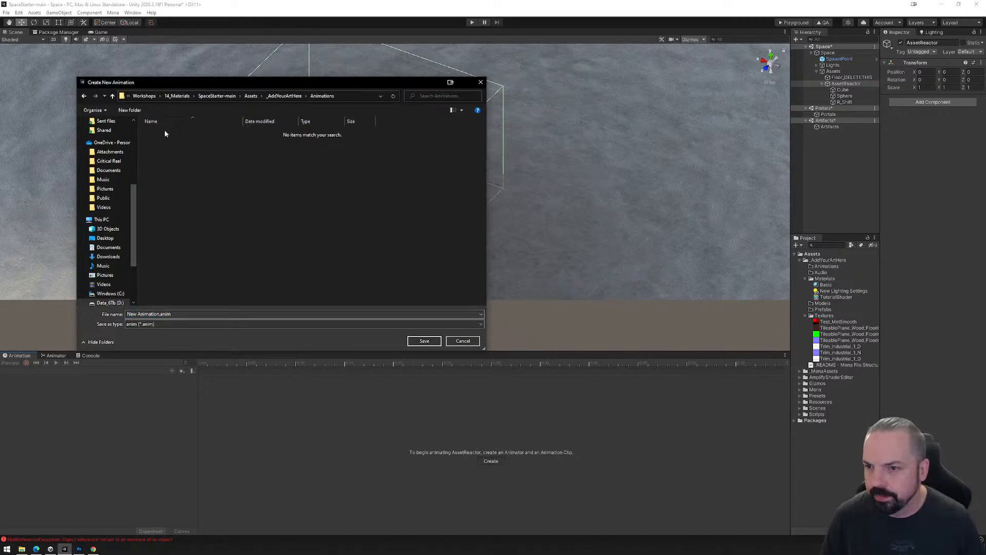
pyautogui.click(163, 313)
pyautogui.moveTo(160, 314); pyautogui.dragTo(124, 313)
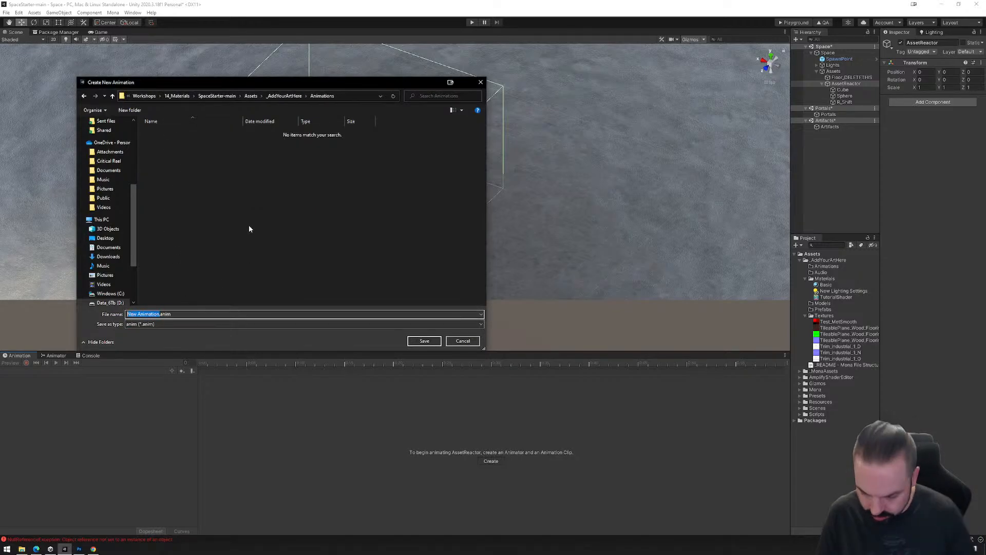
pyautogui.write('Texture_Idle')
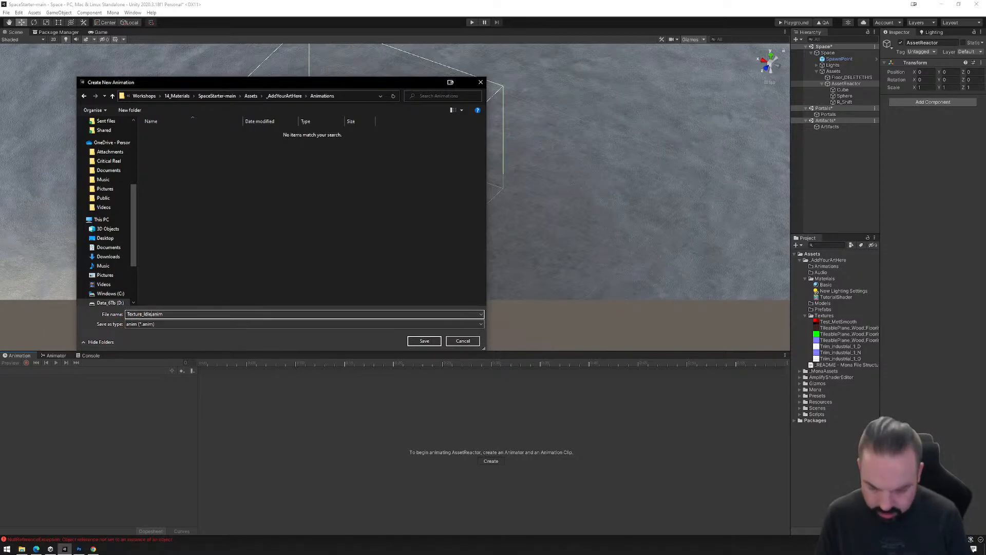
pyautogui.click(422, 342)
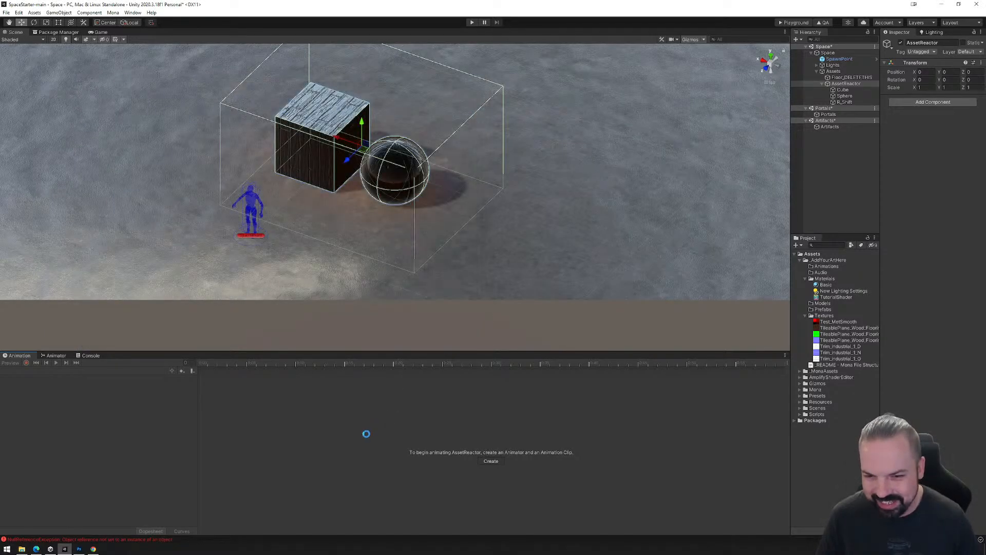
# Start keyframe recording on Texture_Idle and expand the Cube's Basic material properties, widening the Inspector to show them in full.
pyautogui.click(26, 363)
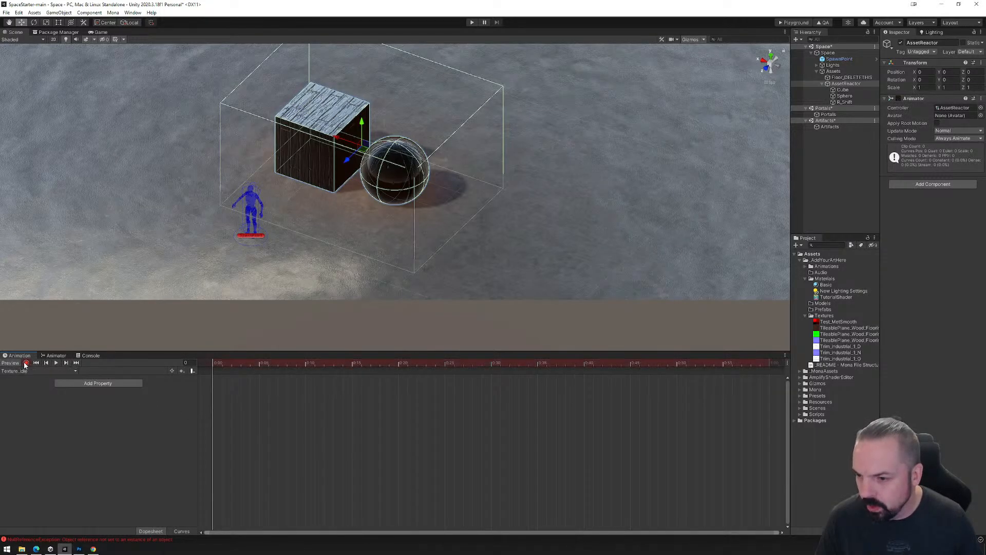
pyautogui.click(843, 90)
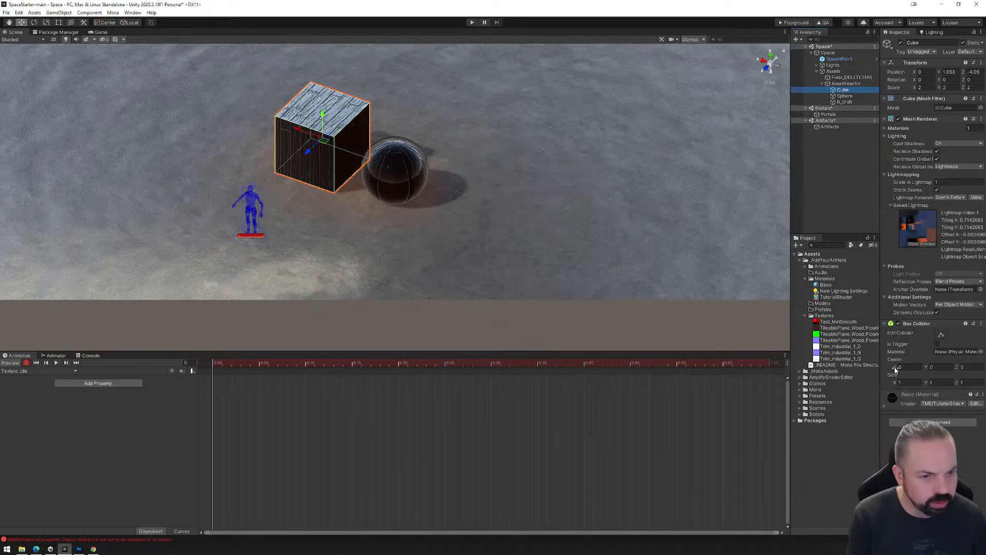
pyautogui.click(885, 406)
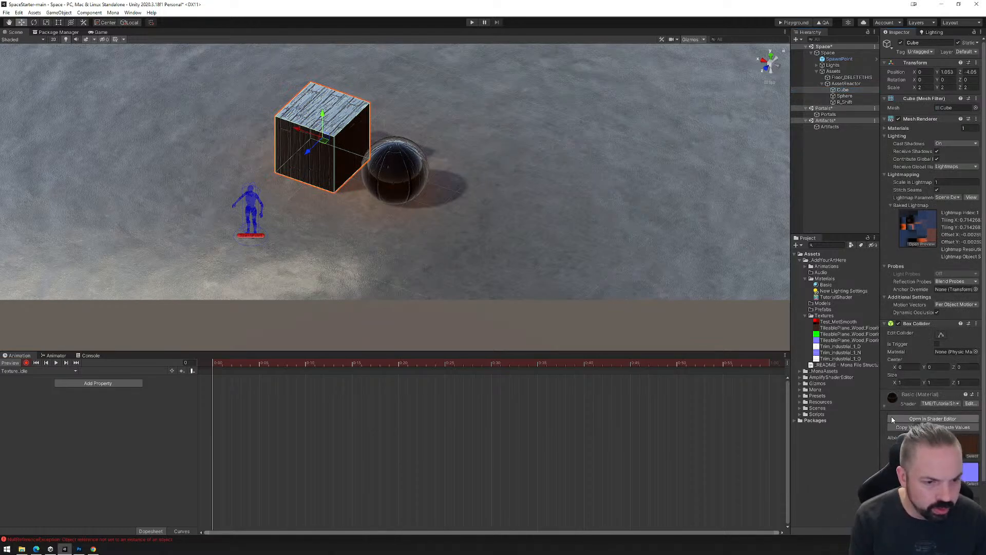
pyautogui.scroll(-2, 893, 418)
pyautogui.moveTo(880, 402); pyautogui.dragTo(802, 406)
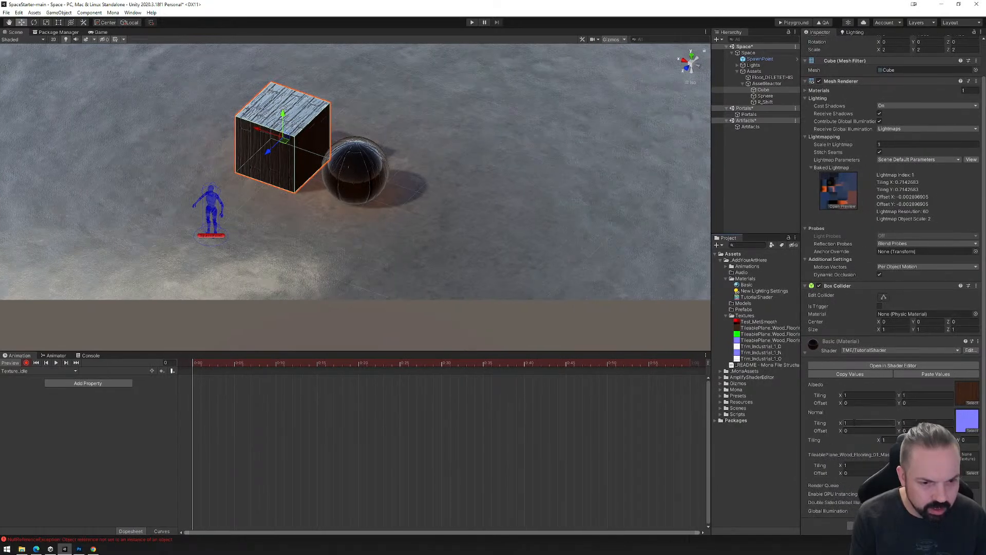
# Record keyframes at frame 0 for the Cube's Normal and Albedo texture tiling, leaving both at 1.
pyautogui.write('2')
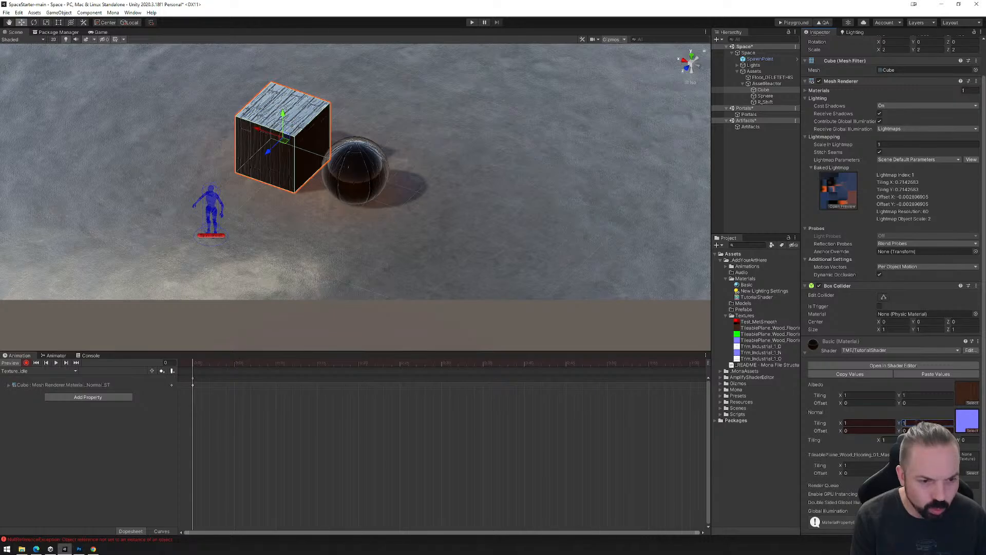
pyautogui.click(857, 395)
pyautogui.write('2')
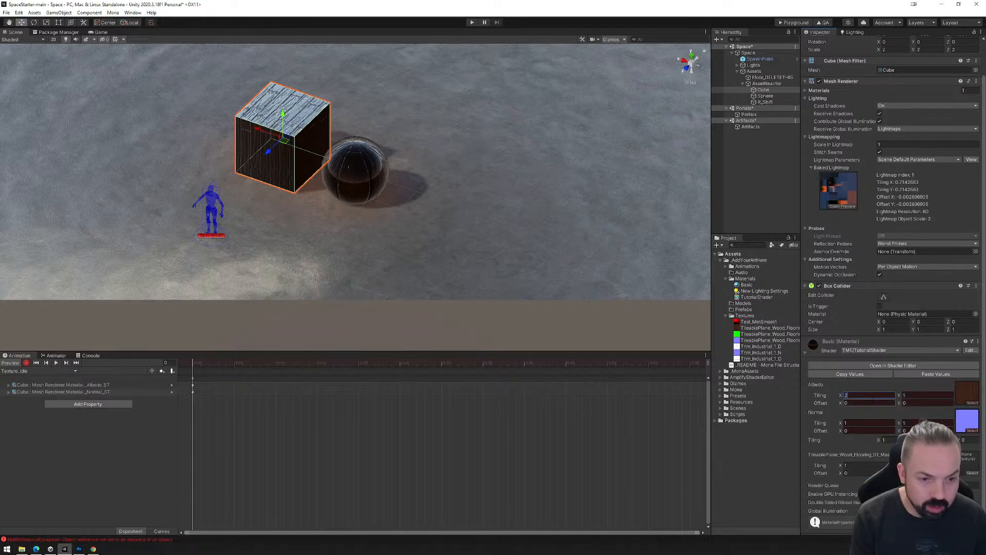
pyautogui.press('Tab')
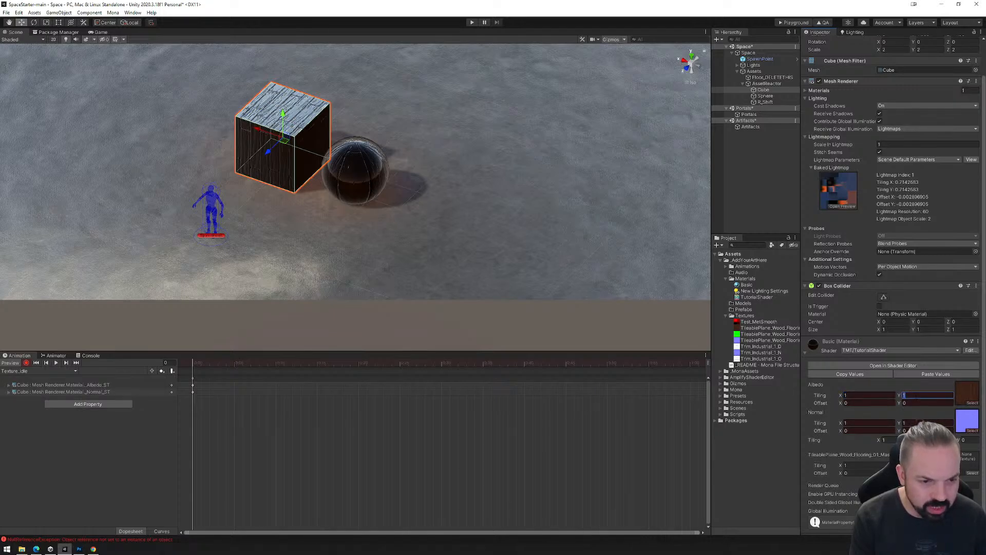
pyautogui.click(857, 465)
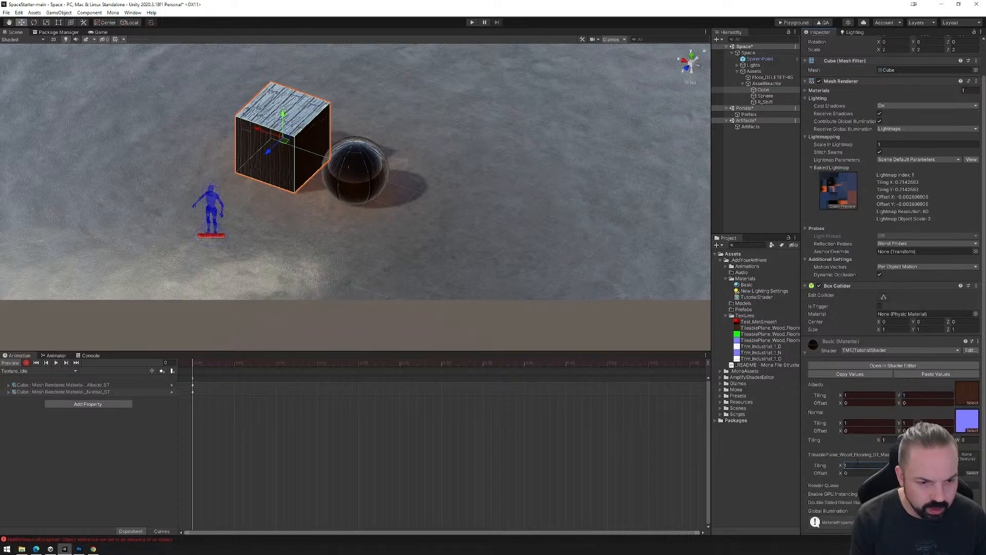
pyautogui.write('2')
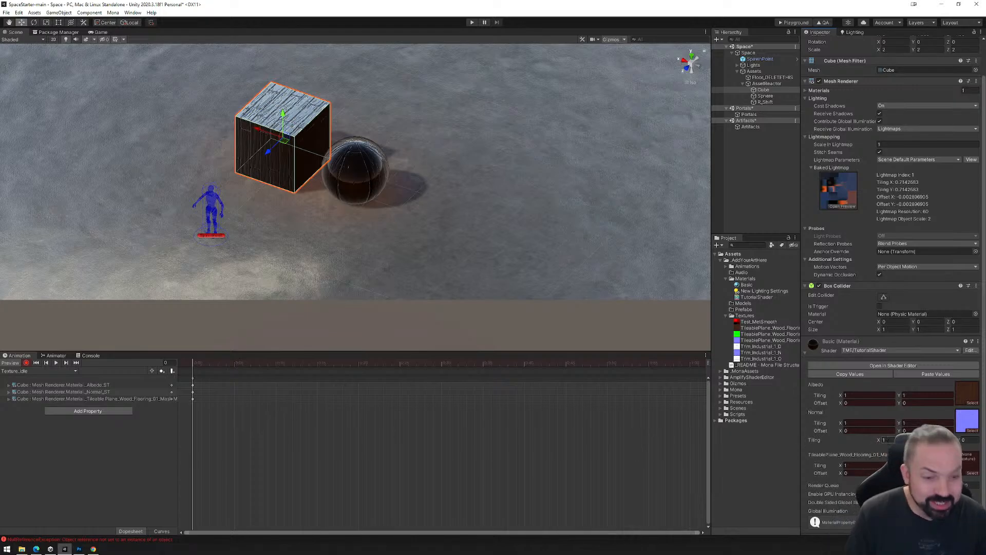
pyautogui.hotkey('ctrl', 'z')
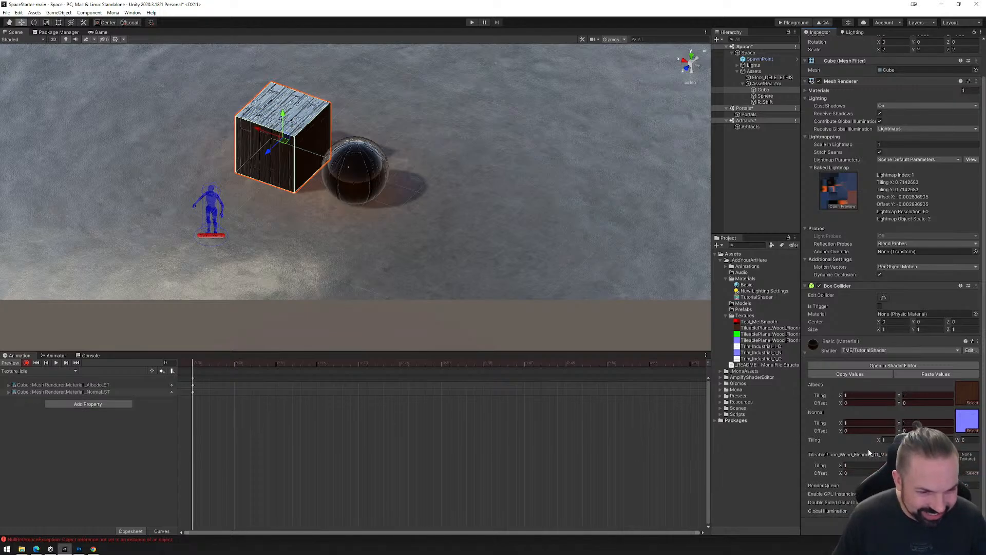
# Undo the Albedo and Normal tiling keyframes and key the Cube's shader-wide Tiling property at frame 0 instead, with X at 1.
pyautogui.hotkey('ctrl', 'z')
pyautogui.hotkey('ctrl', 'z')
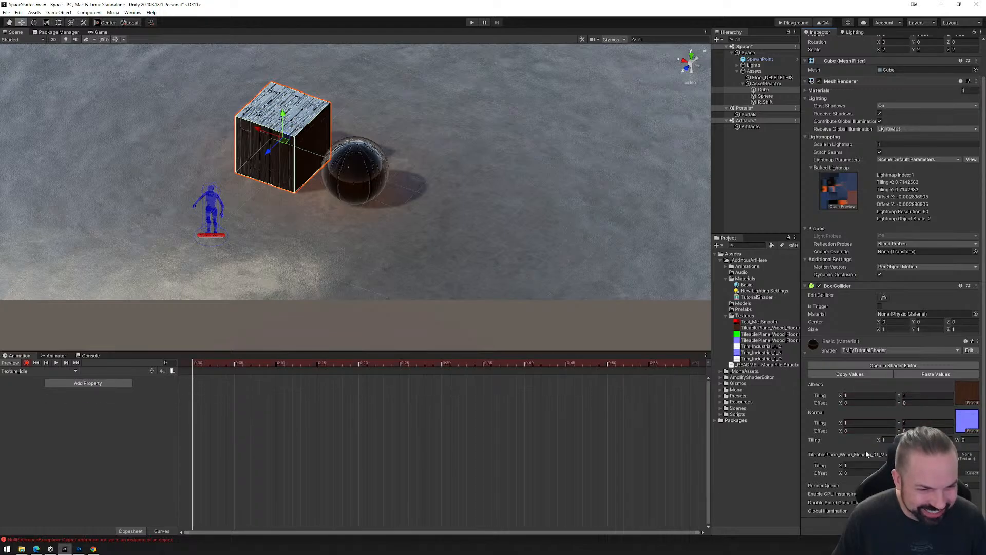
pyautogui.doubleClick(885, 440)
pyautogui.write('2')
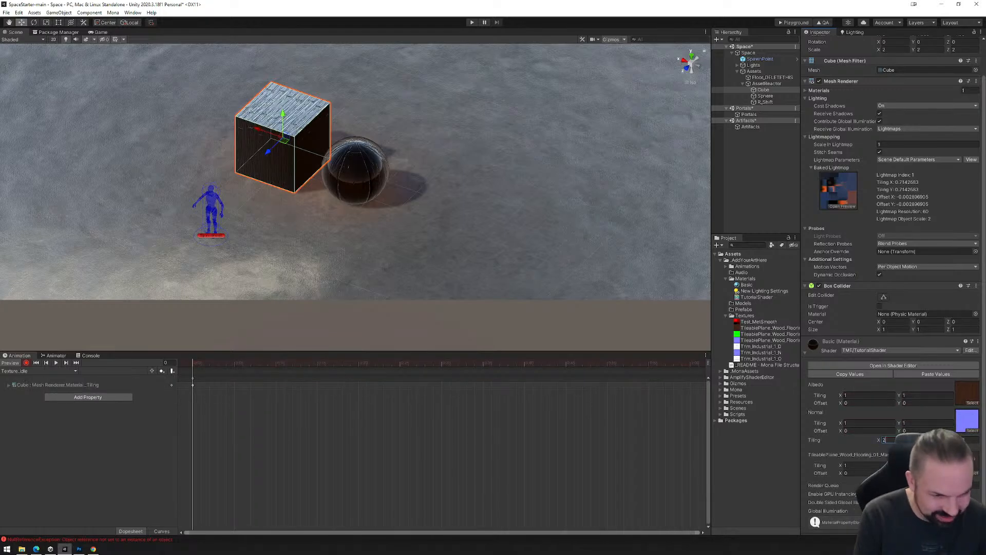
pyautogui.click(27, 363)
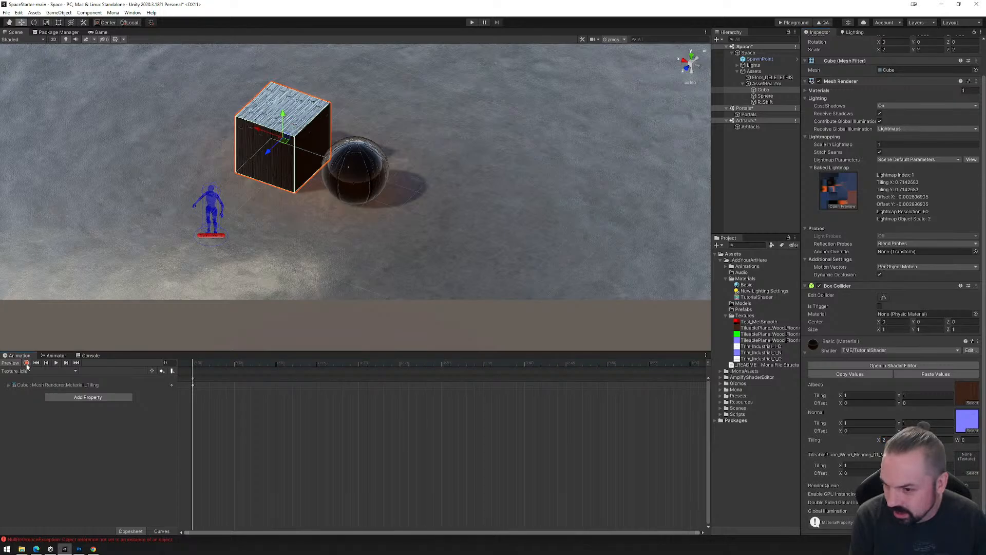
pyautogui.doubleClick(885, 440)
pyautogui.write('1')
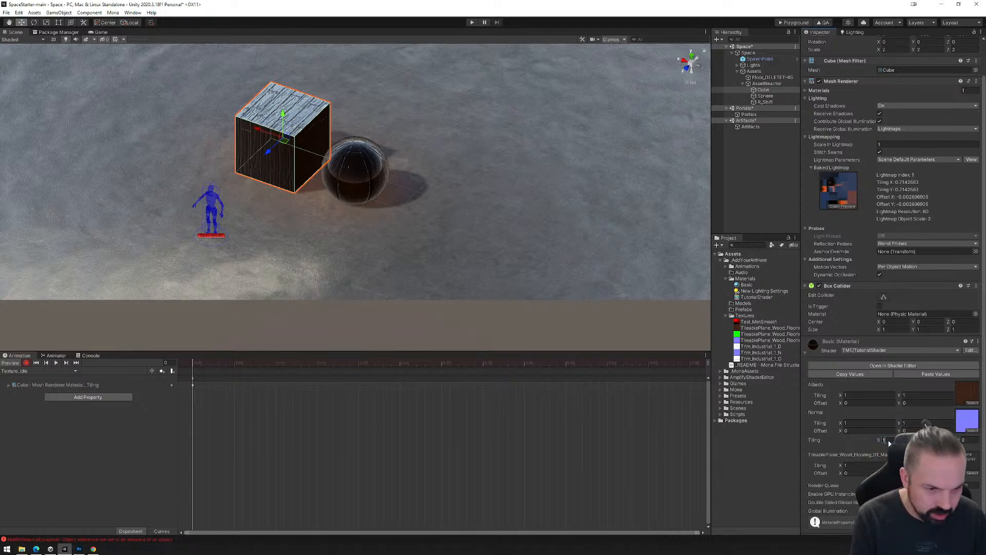
pyautogui.write('2')
# Set the Cube's keyed shader Tiling to 2 in X and 2 in Y at frame 0 of Texture_Idle.
pyautogui.press('Tab')
pyautogui.write('2')
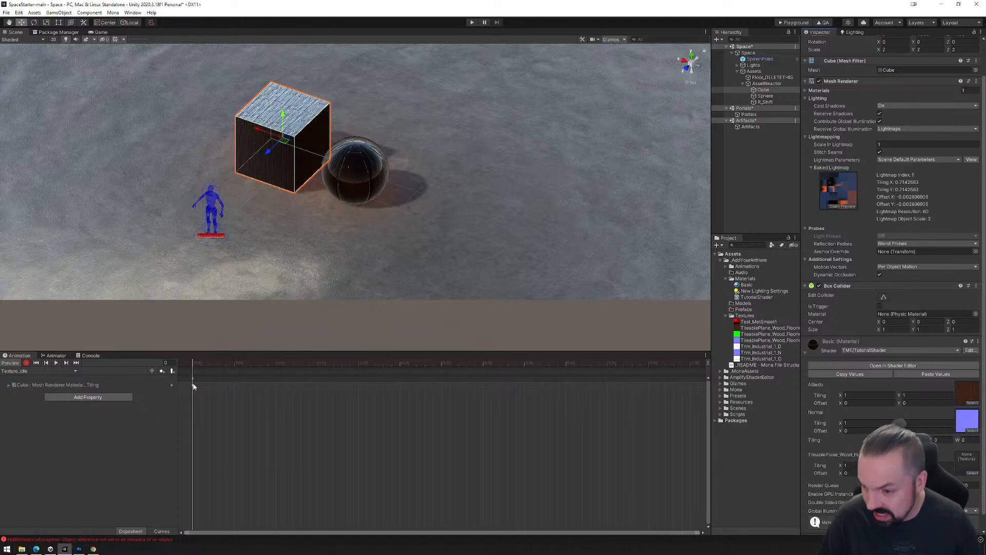
# Look through the Cube's animatable Mesh Renderer properties for a material tiling entry, adding nothing to the clip.
pyautogui.click(109, 399)
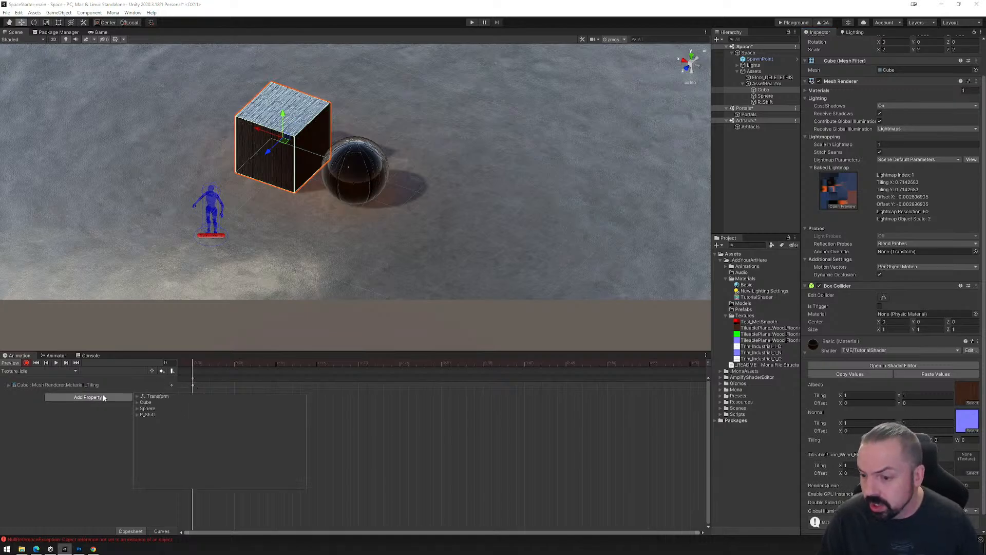
pyautogui.click(137, 403)
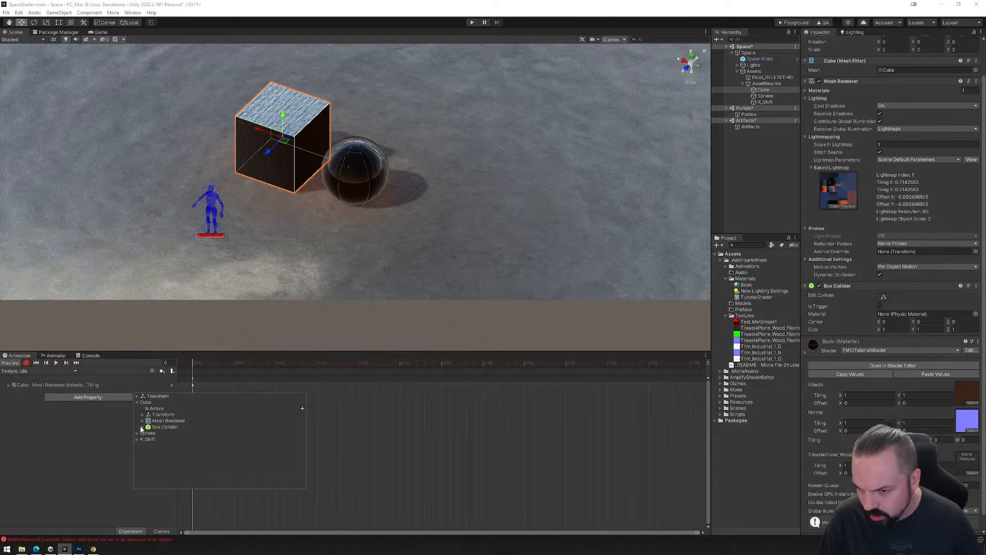
pyautogui.click(143, 420)
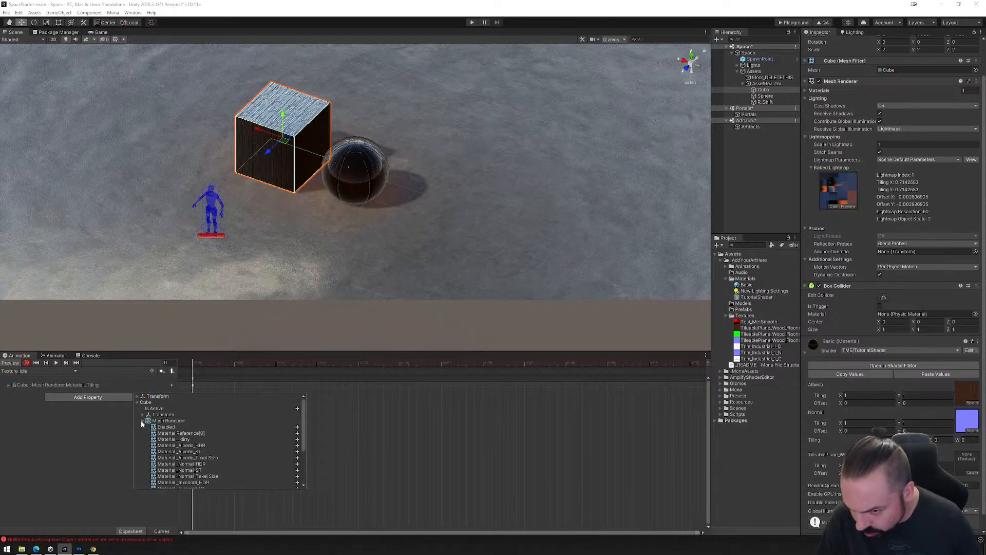
pyautogui.scroll(-3, 171, 445)
pyautogui.scroll(-1, 171, 445)
pyautogui.scroll(3, 158, 467)
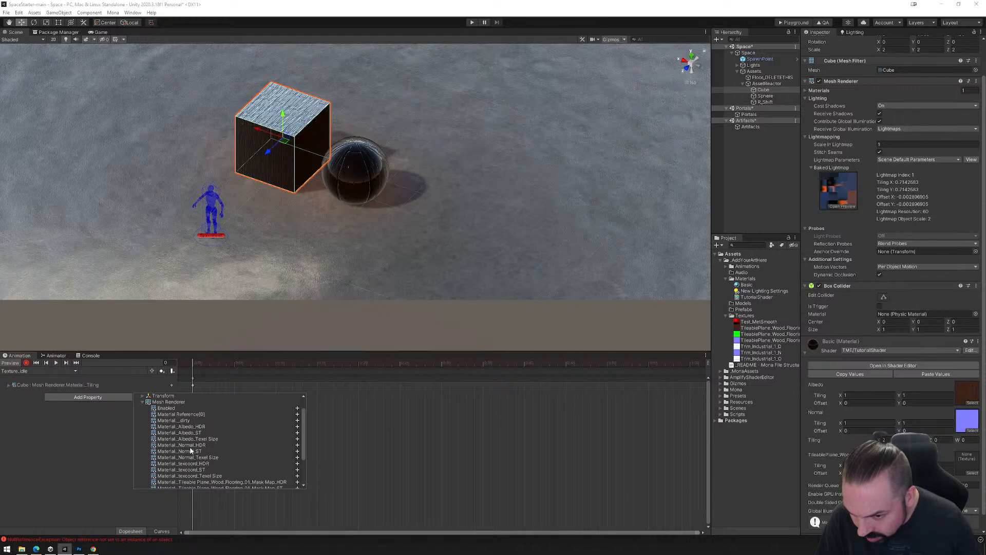
pyautogui.scroll(-1, 189, 461)
pyautogui.scroll(-1, 190, 476)
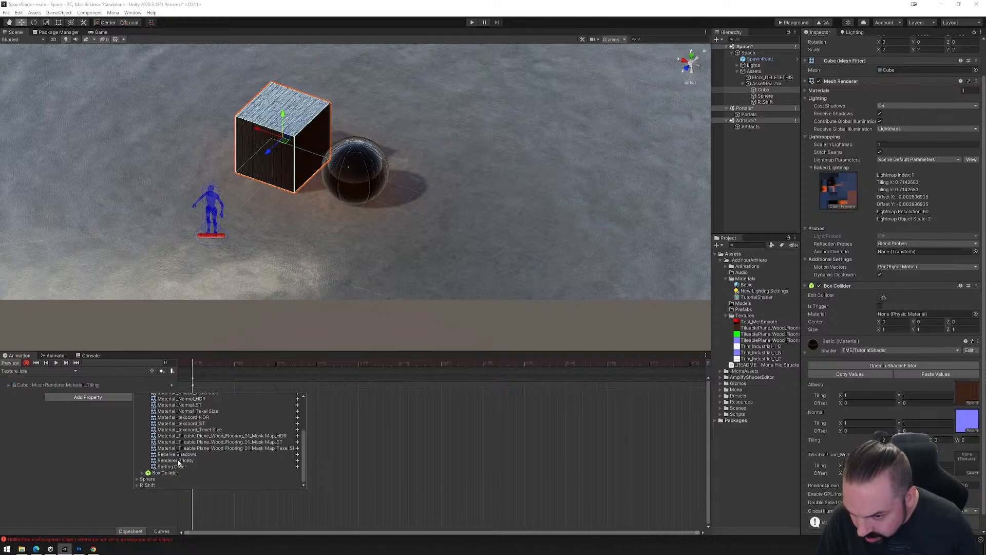
pyautogui.scroll(2, 178, 463)
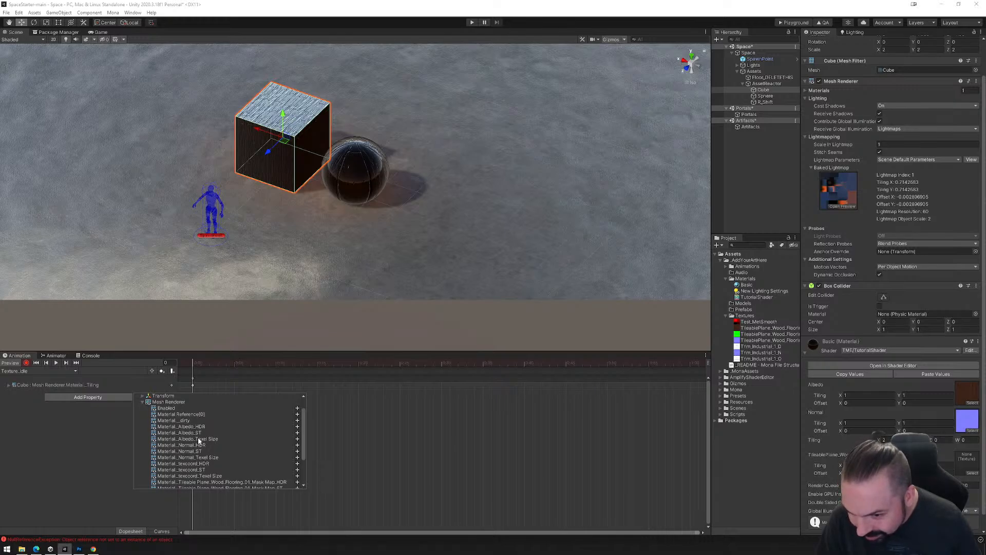
pyautogui.scroll(-1, 202, 442)
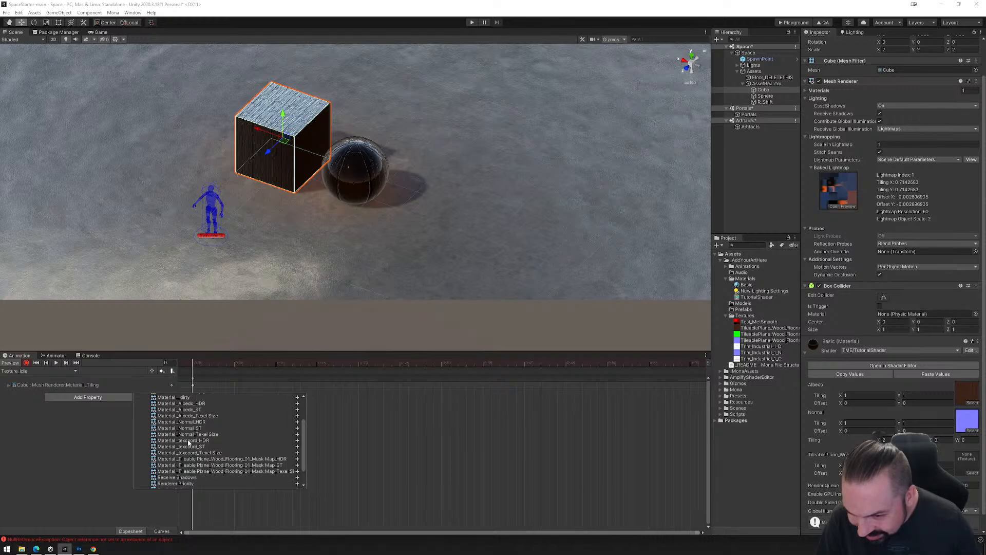
pyautogui.scroll(-2, 189, 478)
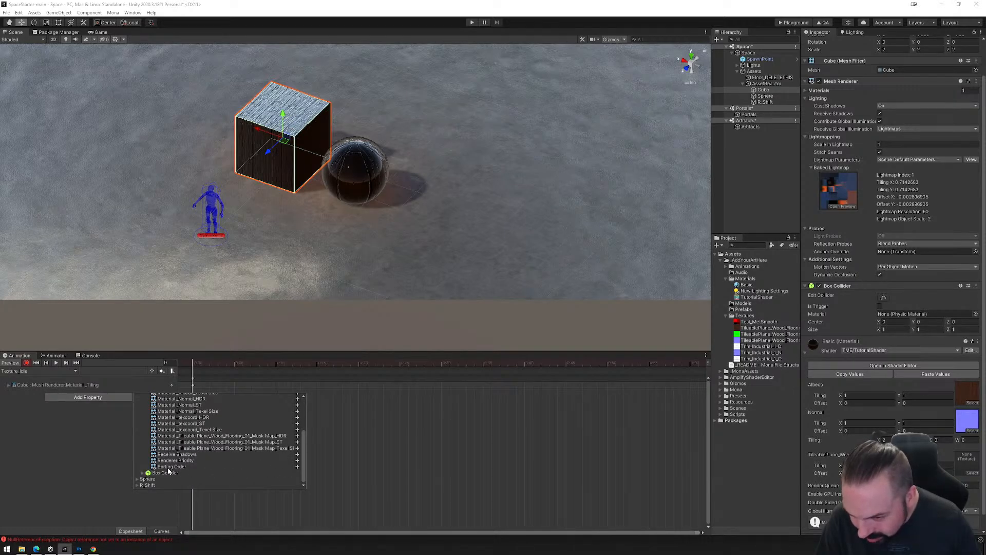
pyautogui.scroll(5, 168, 471)
pyautogui.click(142, 421)
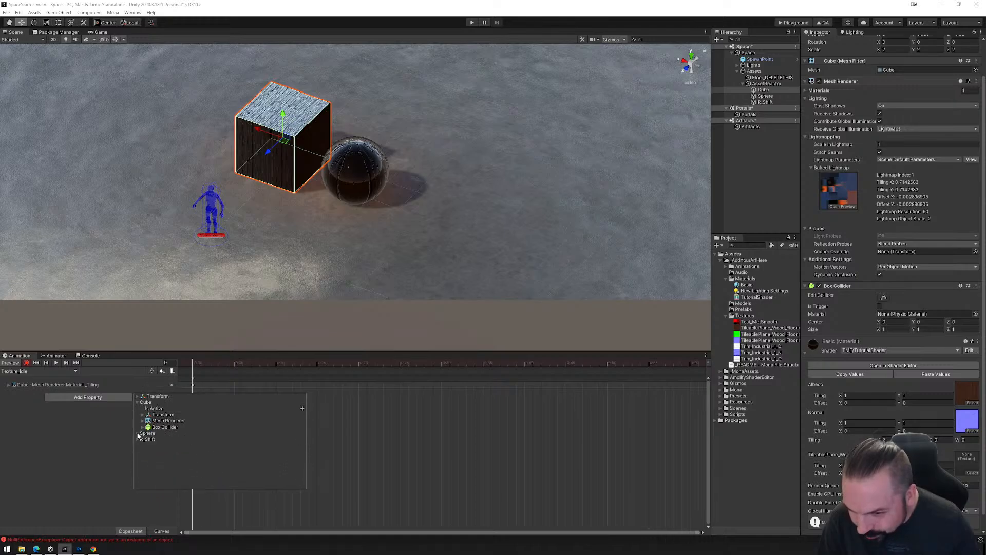
pyautogui.click(98, 416)
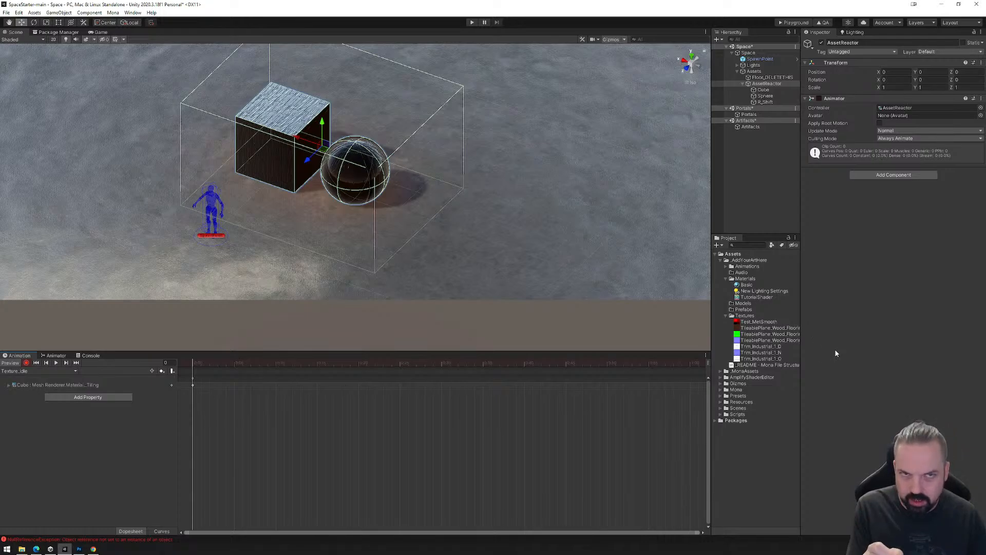
# Compare the Basic material's tiling in the project asset with that on the Cube and Sphere, and reselect AssetReactor.
pyautogui.click(747, 285)
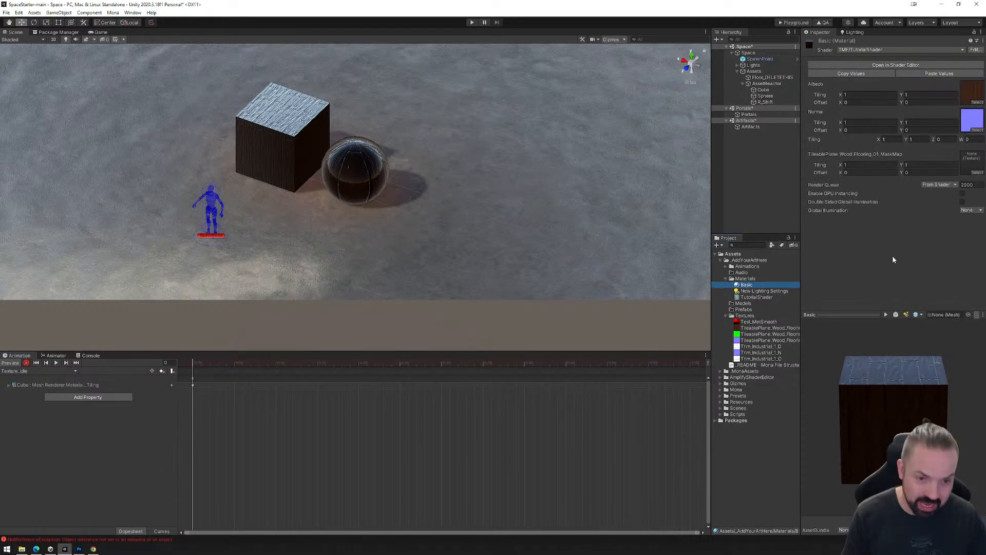
pyautogui.click(763, 89)
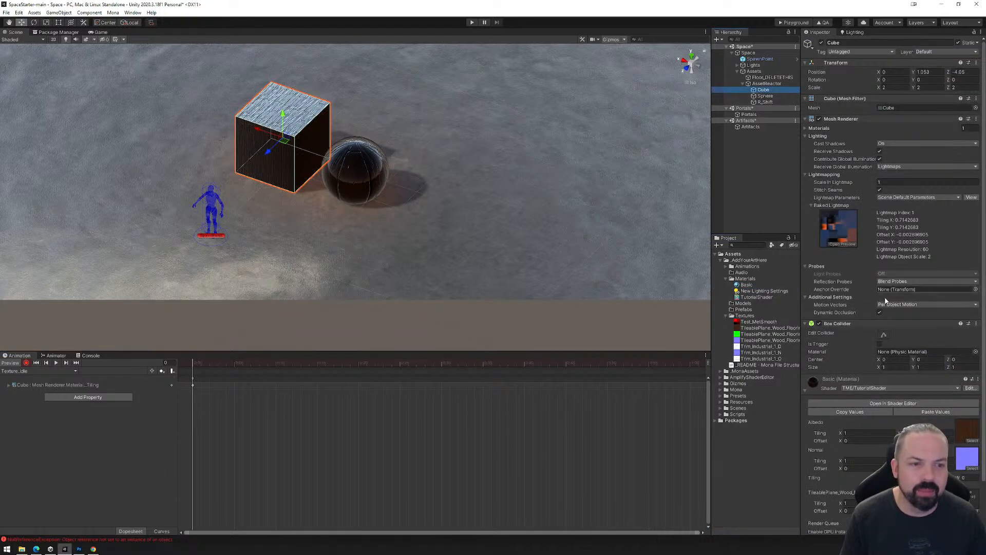
pyautogui.click(765, 97)
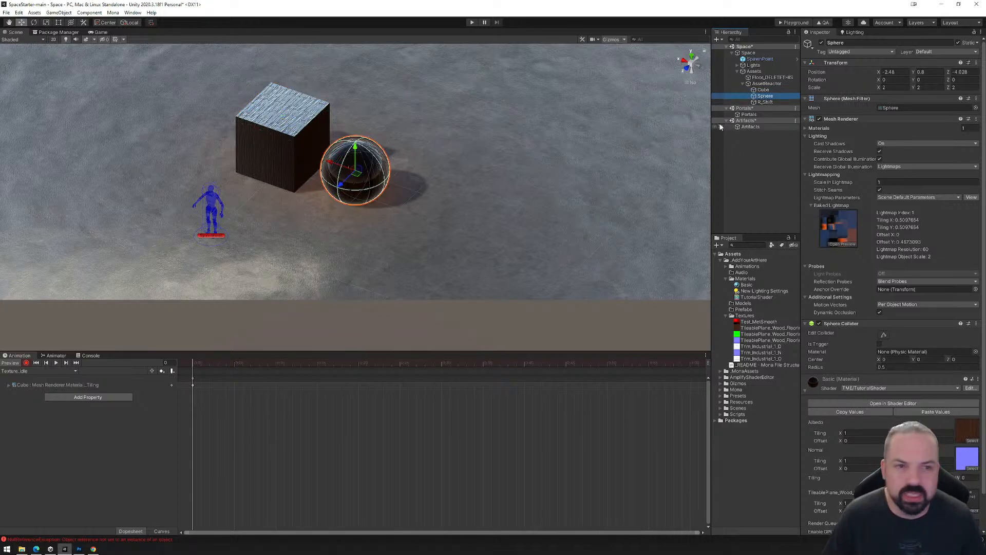
pyautogui.click(767, 83)
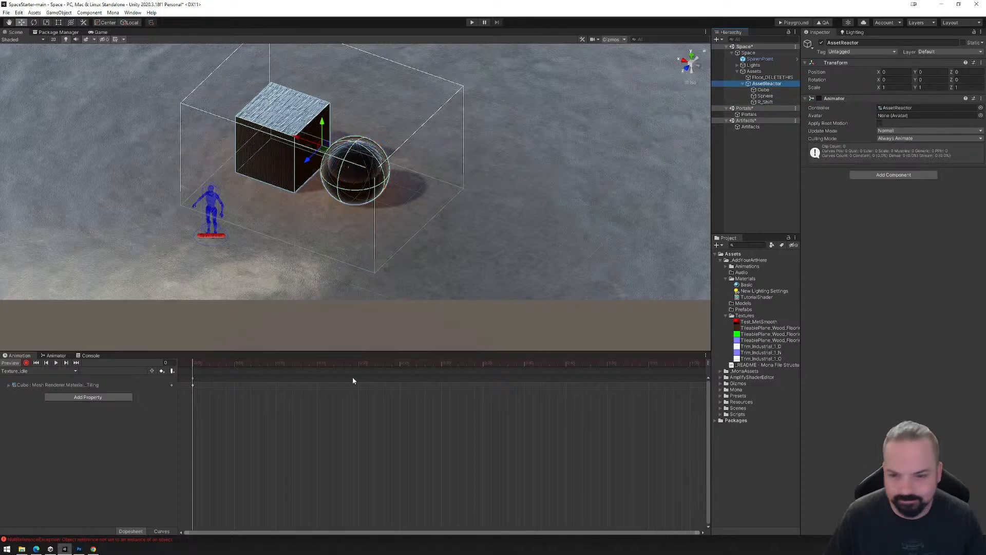
pyautogui.moveTo(195, 359); pyautogui.dragTo(179, 386)
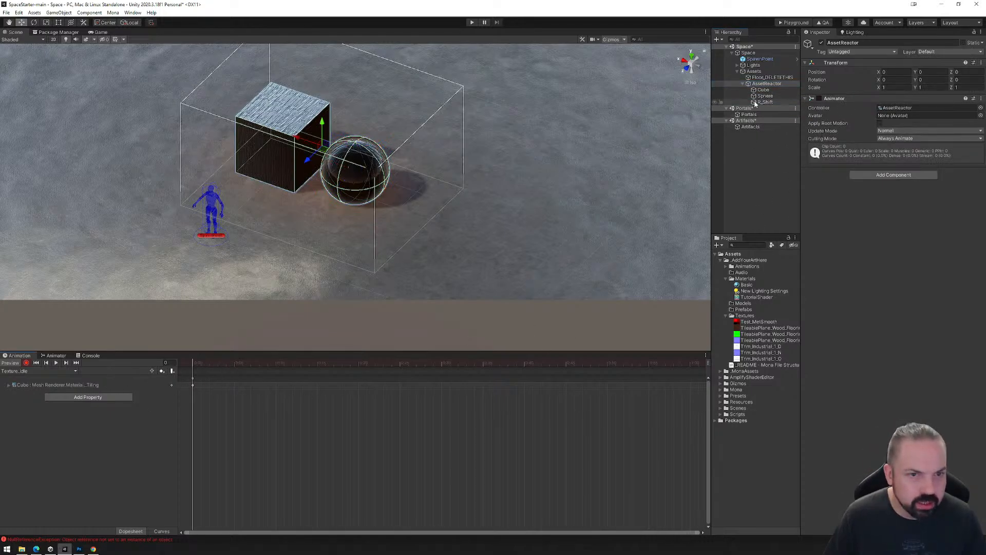
# Set the Cube's keyed shader Tiling to 1 in X and 1 in Y at frame 0 of Texture_Idle.
pyautogui.click(763, 90)
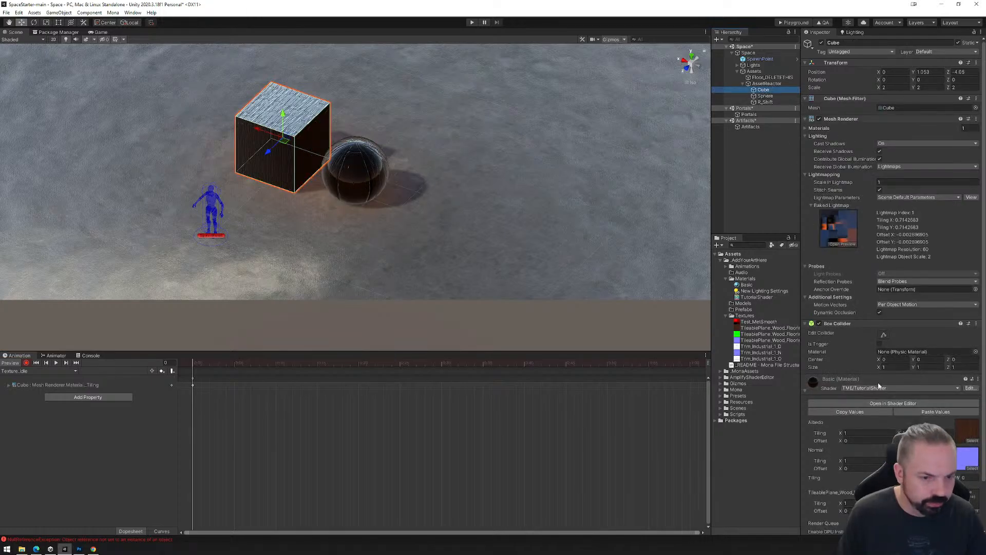
pyautogui.click(890, 478)
pyautogui.write('1')
pyautogui.press('Tab')
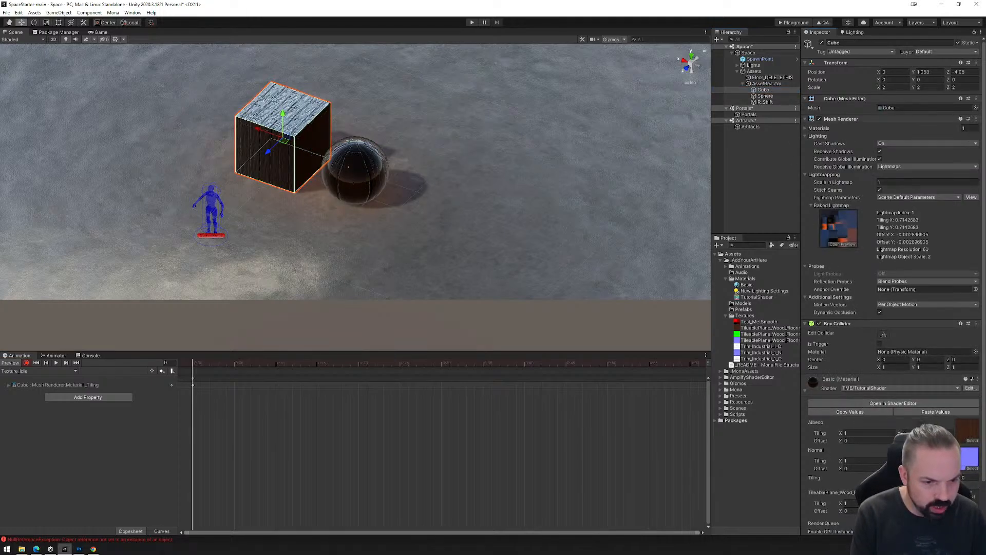
pyautogui.write('1')
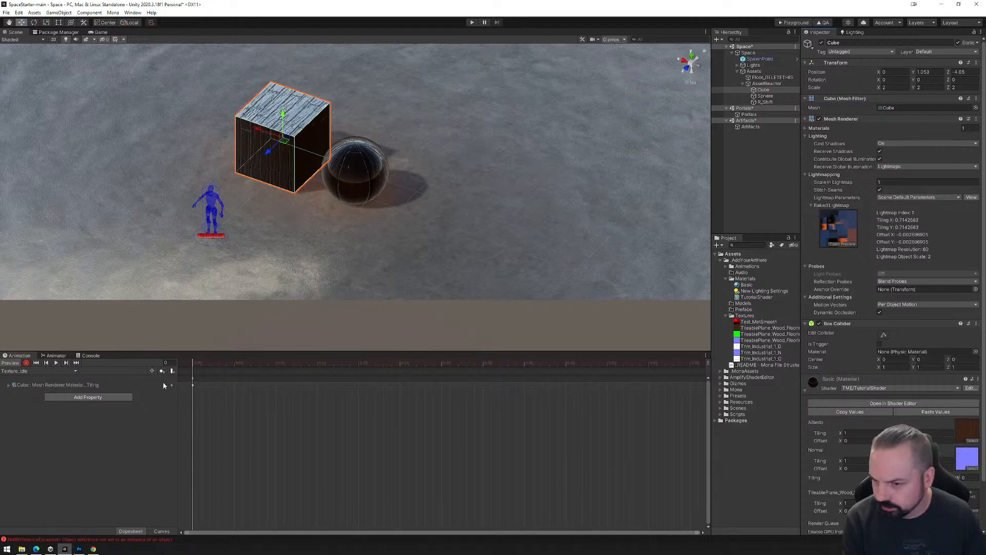
# Create a second animation clip for AssetReactor, saved as Texture_Tiled.anim in the Animations folder alongside Texture_Idle.
pyautogui.click(66, 371)
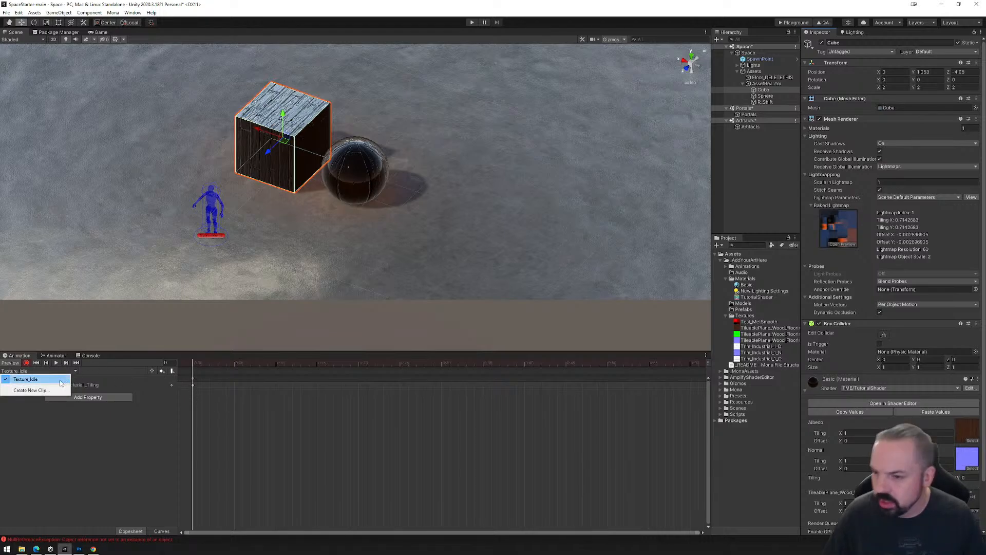
pyautogui.click(31, 390)
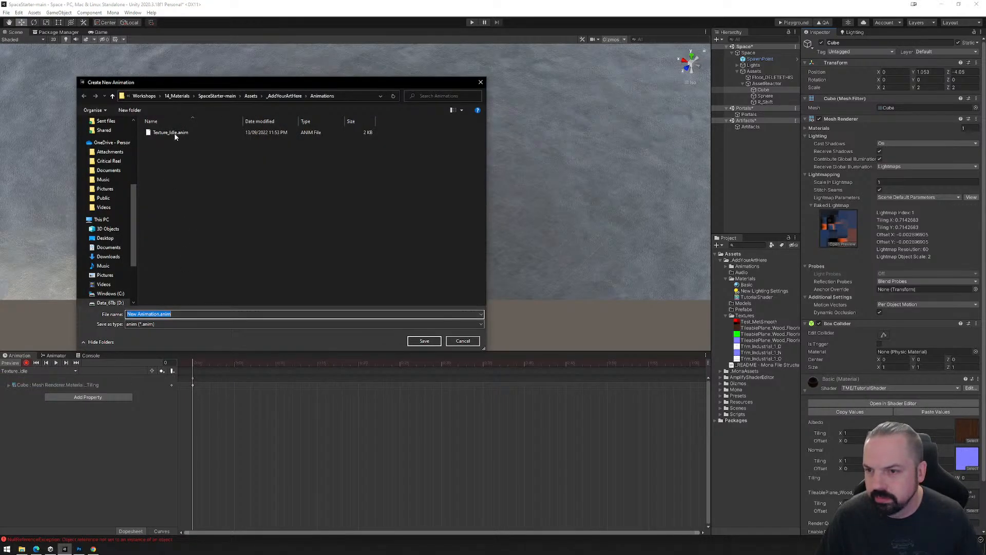
pyautogui.click(171, 132)
pyautogui.moveTo(144, 314); pyautogui.dragTo(152, 314)
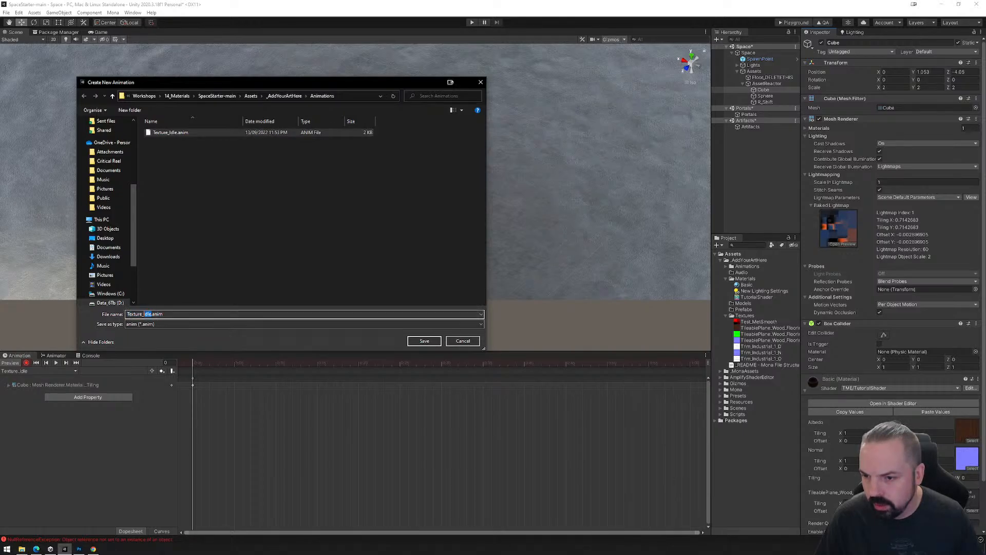
pyautogui.write('Tiled')
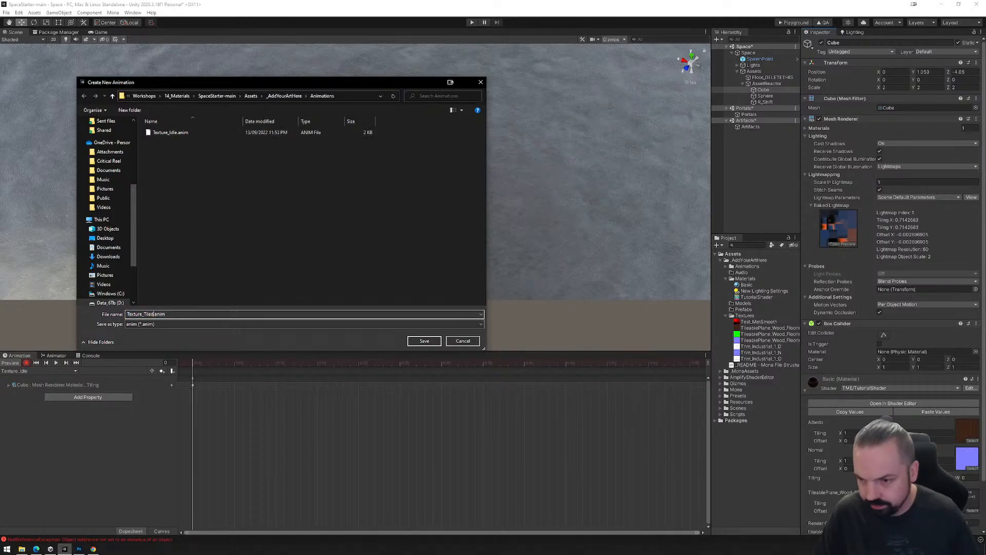
pyautogui.click(427, 342)
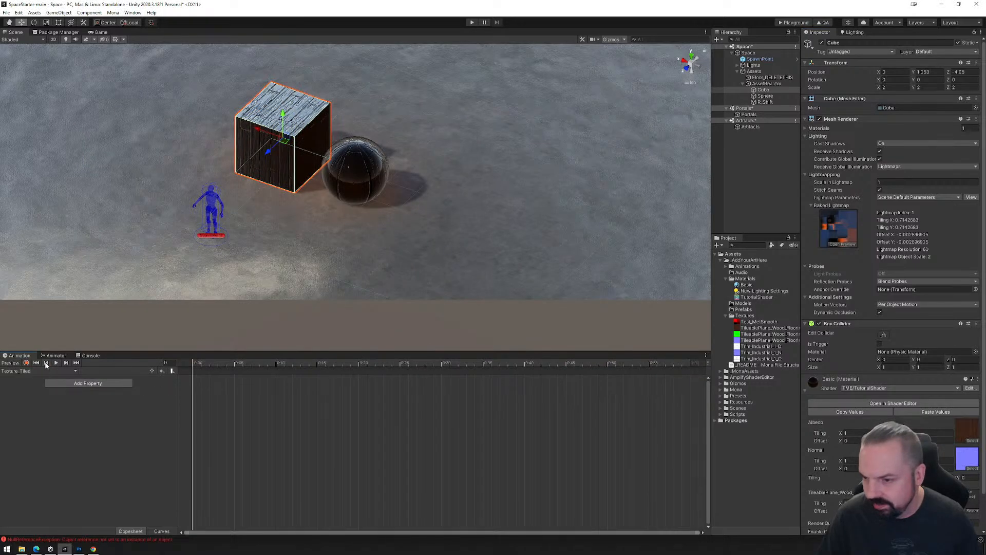
# Record a keyframe on Texture_Tiled with the Cube's shader Tiling at 5, and move it to the 1:00 mark.
pyautogui.click(26, 362)
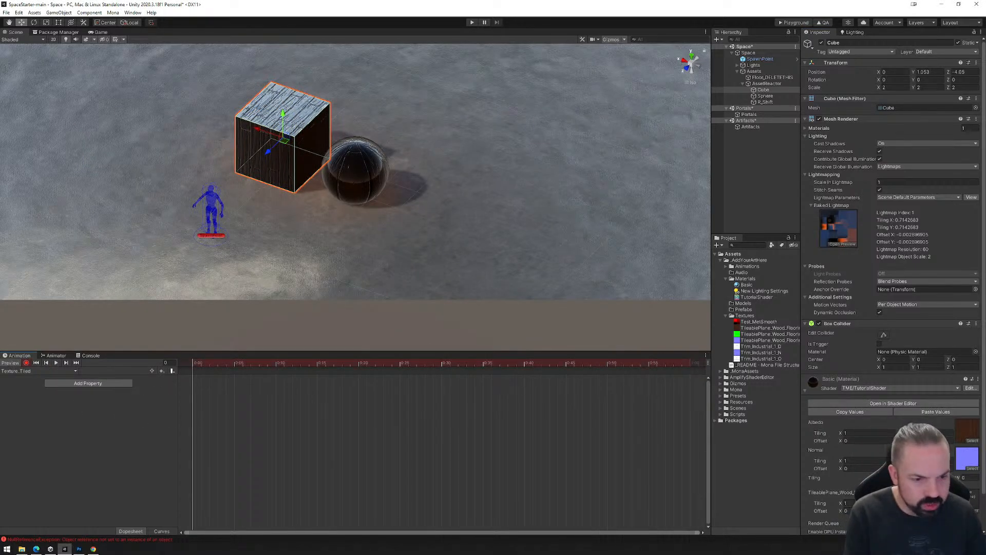
pyautogui.write('5')
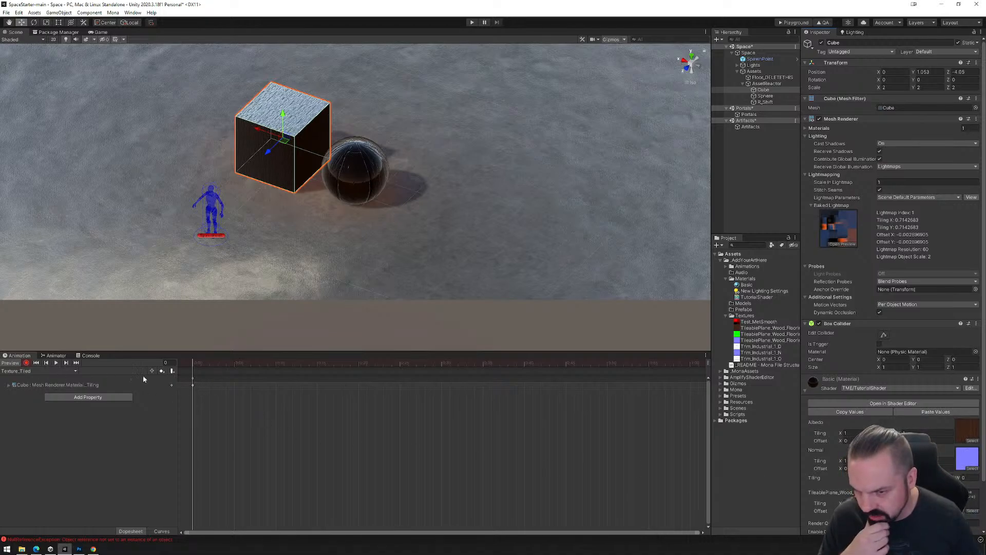
pyautogui.moveTo(193, 385); pyautogui.dragTo(693, 378)
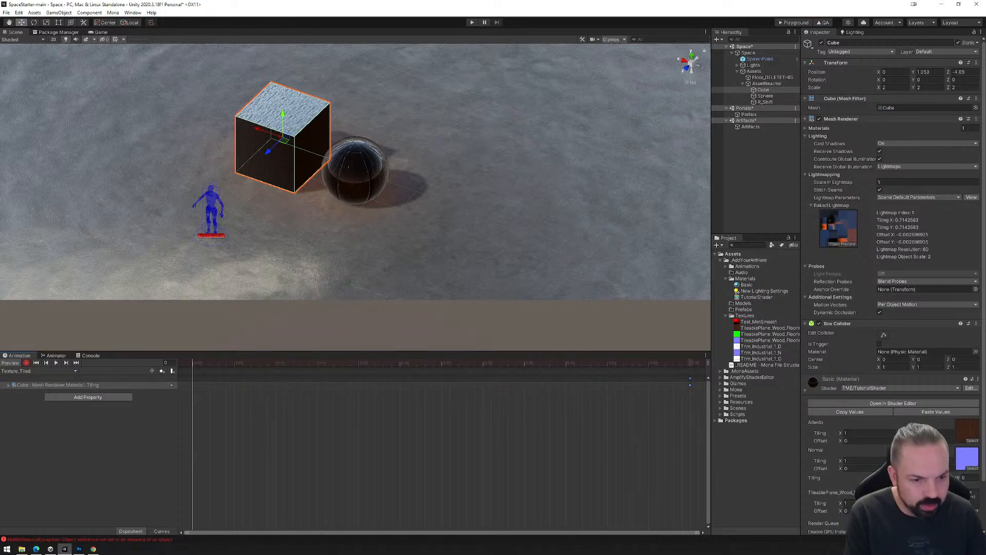
# Record a starting keyframe at frame 0 of Texture_Tiled with the Cube's shader Tiling at 1 in X and Y.
pyautogui.click(890, 478)
pyautogui.write('1')
pyautogui.press('Tab')
pyautogui.write('1')
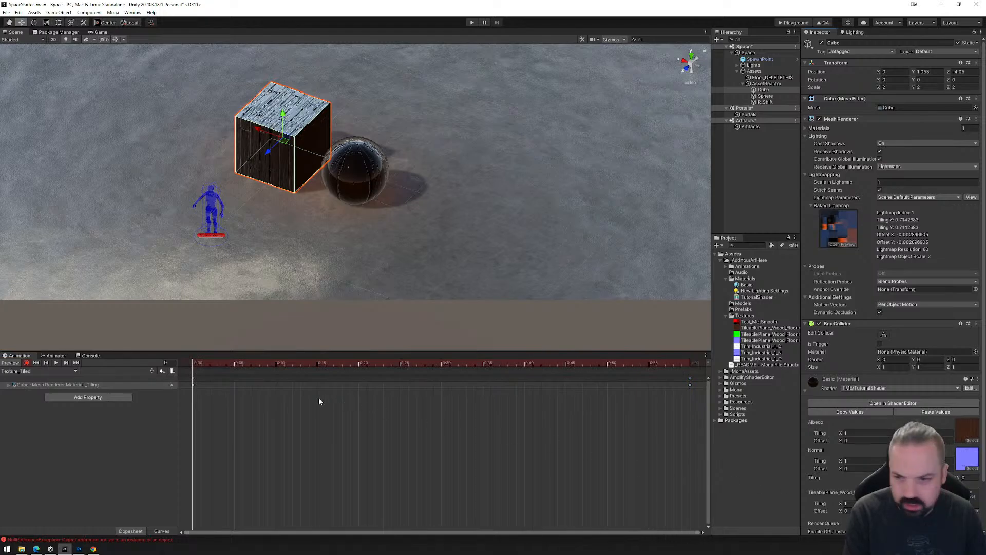
# Stop keyframe recording on Texture_Tiled with the playhead at frame 0 and bring up the Animator window.
pyautogui.moveTo(195, 365)
pyautogui.mouseDown()
pyautogui.moveTo(326, 376)
pyautogui.moveTo(619, 368)
pyautogui.moveTo(224, 371)
pyautogui.moveTo(691, 367)
pyautogui.moveTo(186, 363)
pyautogui.mouseUp()
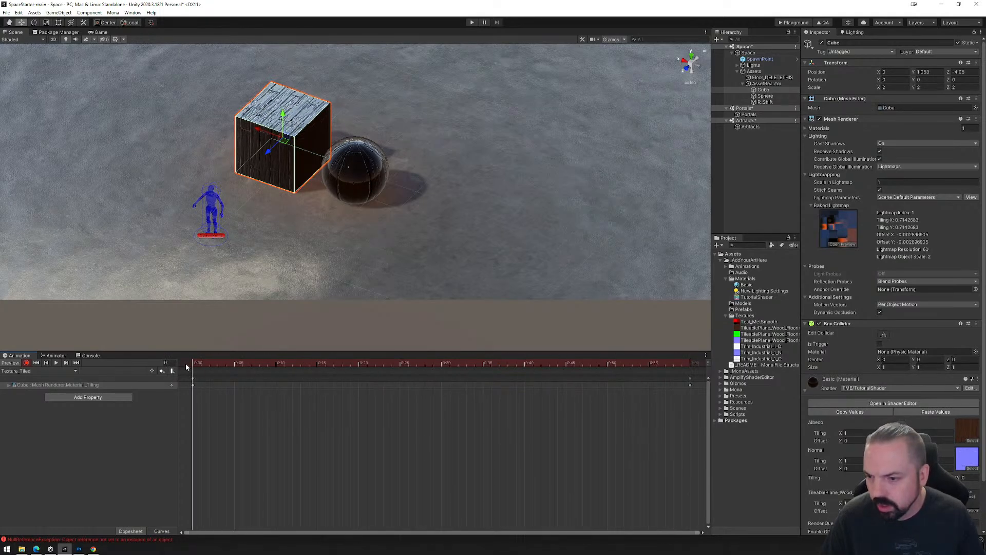
pyautogui.click(26, 363)
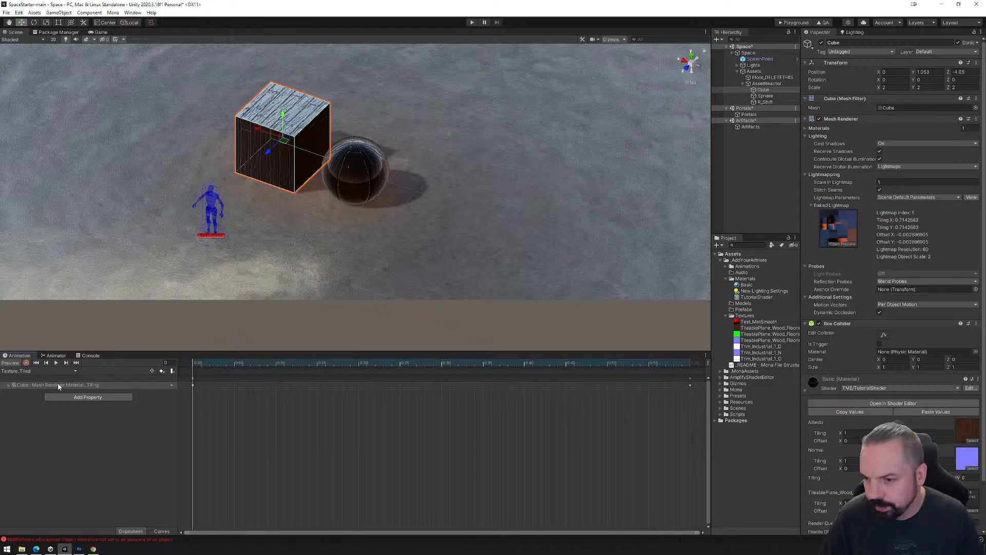
pyautogui.click(56, 355)
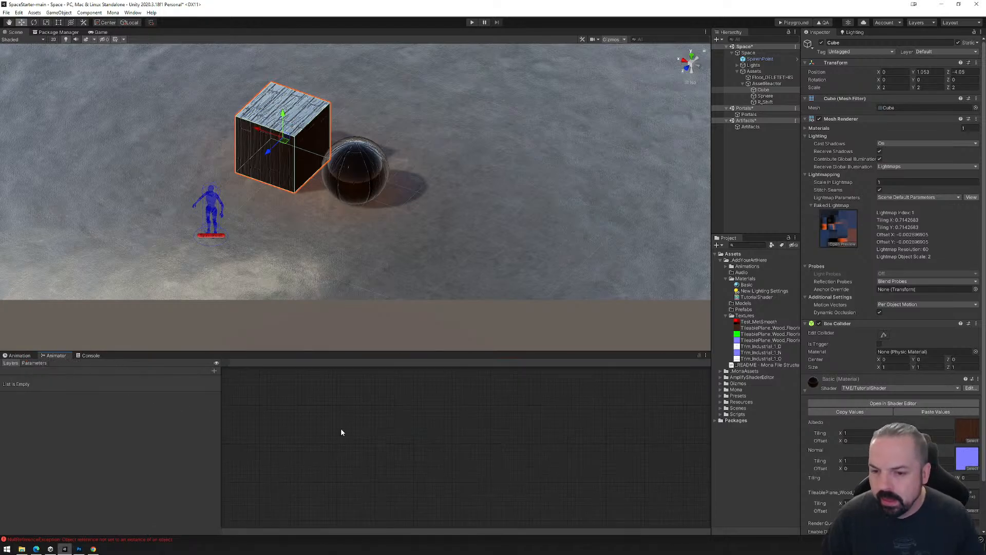
# Arrange AssetReactor's animator states so that Texture_Tiled sits directly above Texture_Idle.
pyautogui.click(767, 83)
pyautogui.moveTo(395, 420); pyautogui.dragTo(433, 463)
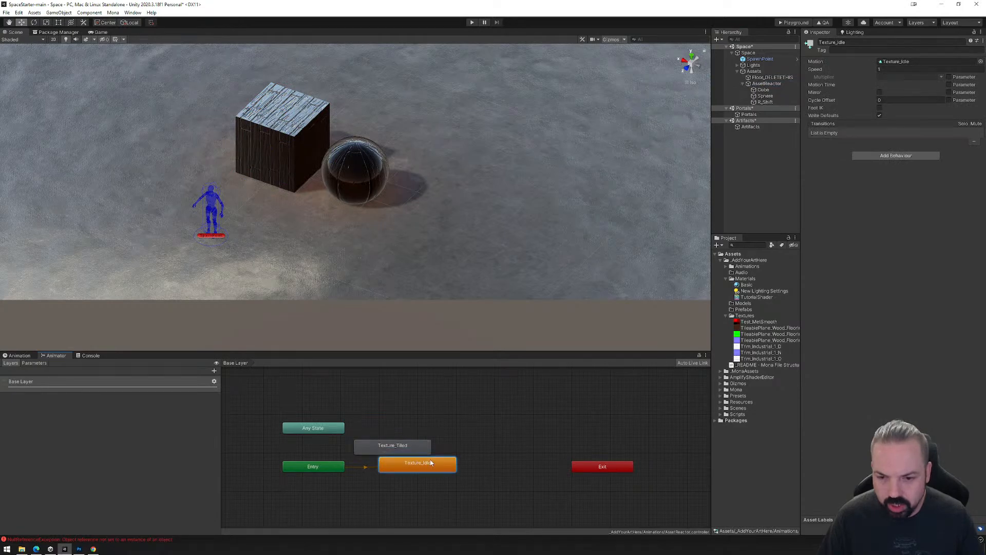
pyautogui.click(767, 83)
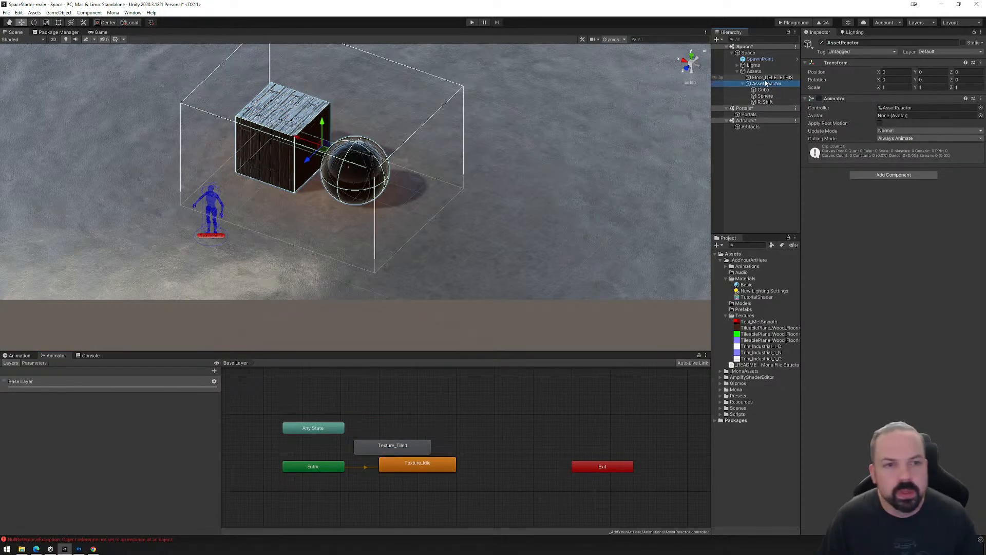
pyautogui.moveTo(385, 449); pyautogui.dragTo(410, 425)
# Create transitions in both directions between the Texture_Idle and Texture_Tiled states.
pyautogui.click(423, 465)
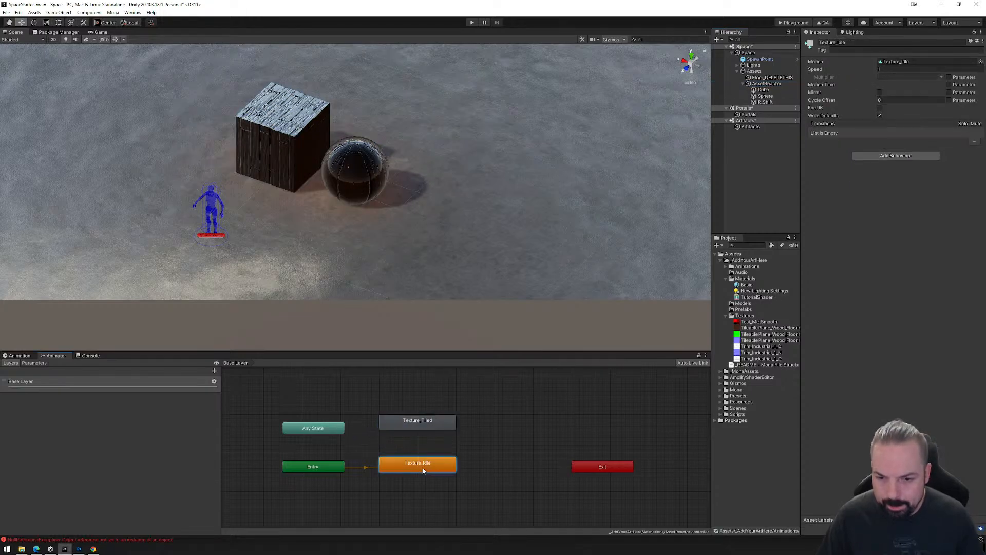
pyautogui.rightClick(423, 465)
pyautogui.click(447, 469)
pyautogui.click(425, 424)
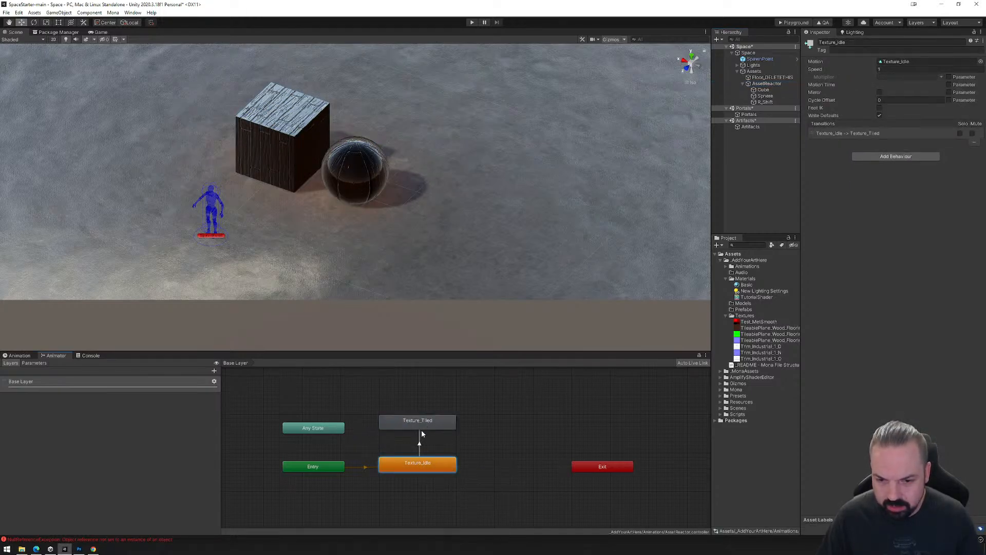
pyautogui.click(415, 423)
pyautogui.rightClick(413, 422)
pyautogui.click(437, 427)
pyautogui.click(414, 463)
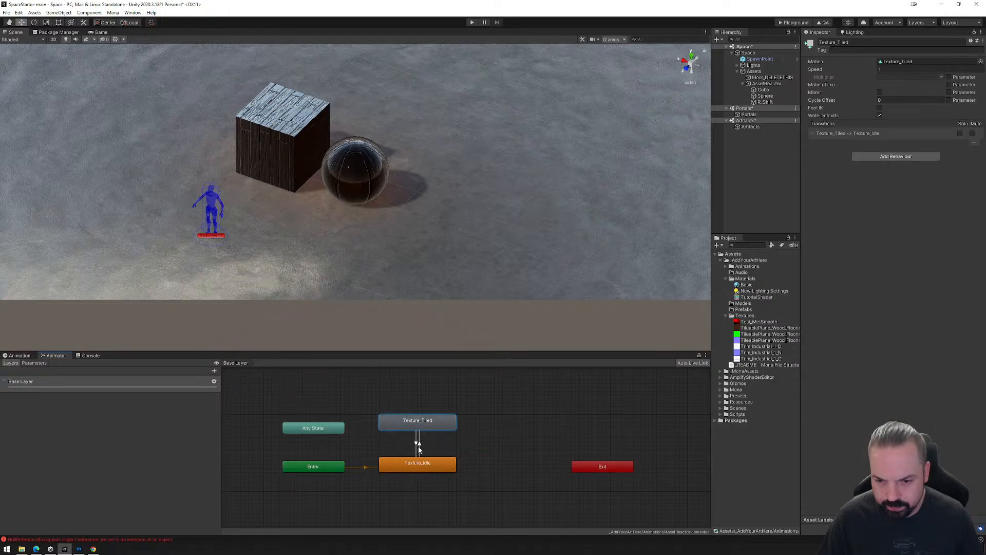
# Add a Bool parameter named Tile to the AssetReactor animator controller.
pyautogui.click(417, 441)
pyautogui.click(34, 363)
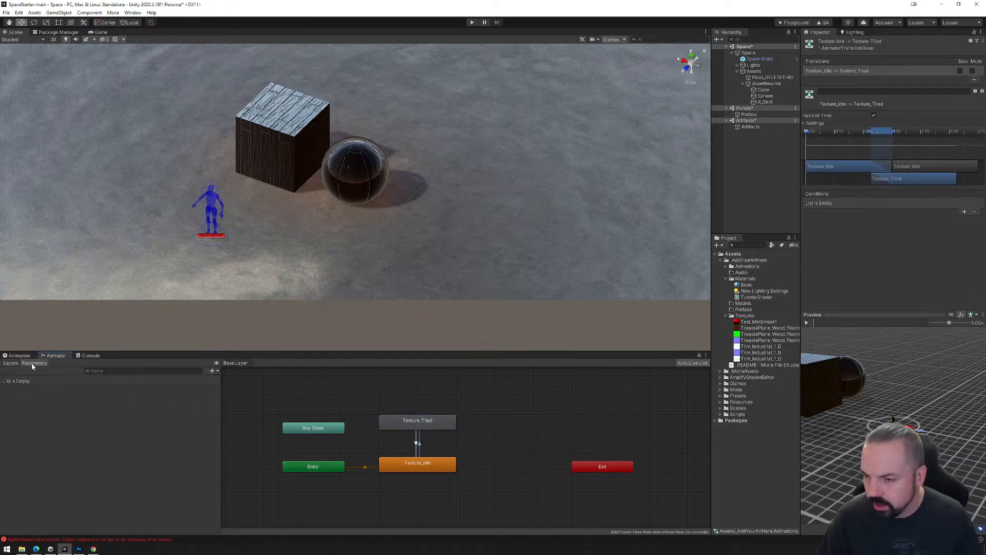
pyautogui.click(212, 371)
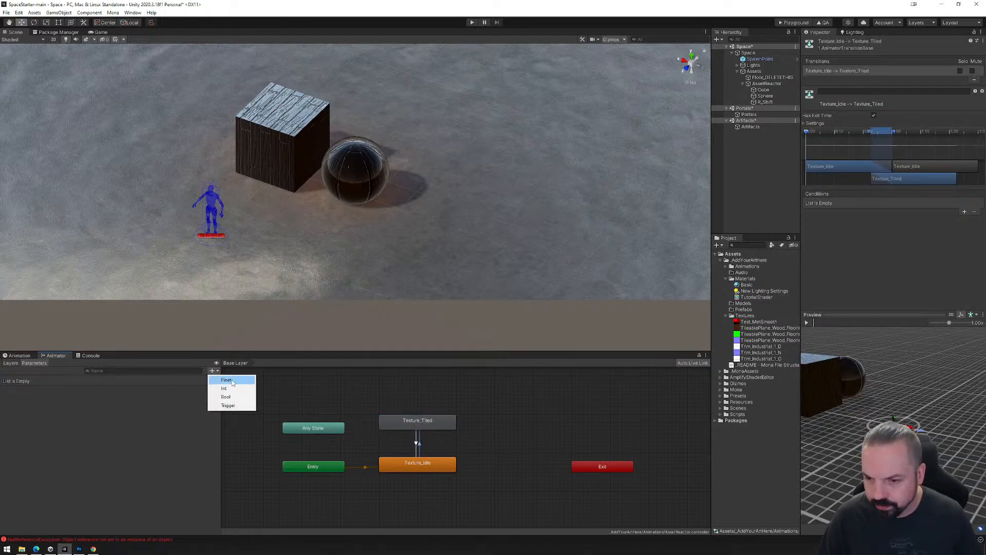
pyautogui.click(227, 397)
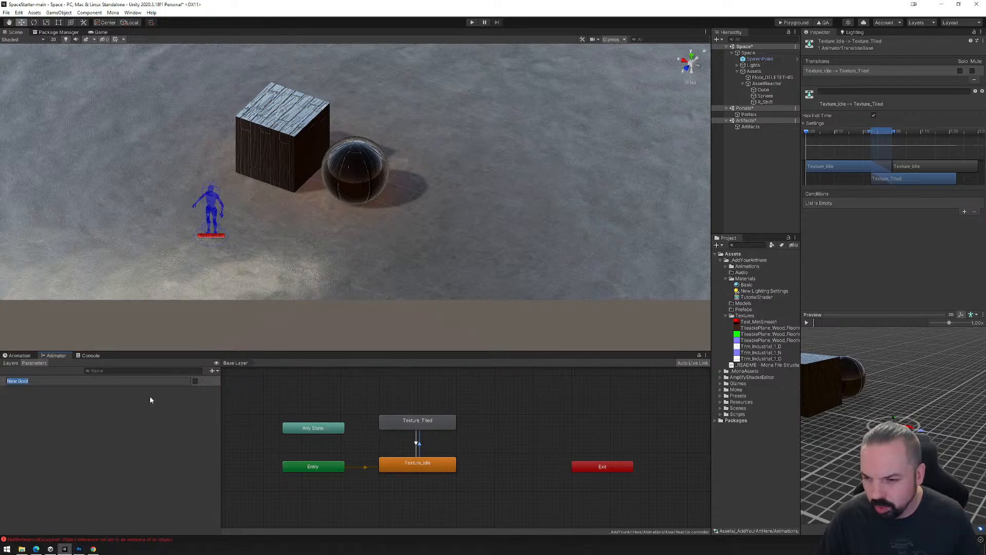
pyautogui.write('tile')
pyautogui.press('Return')
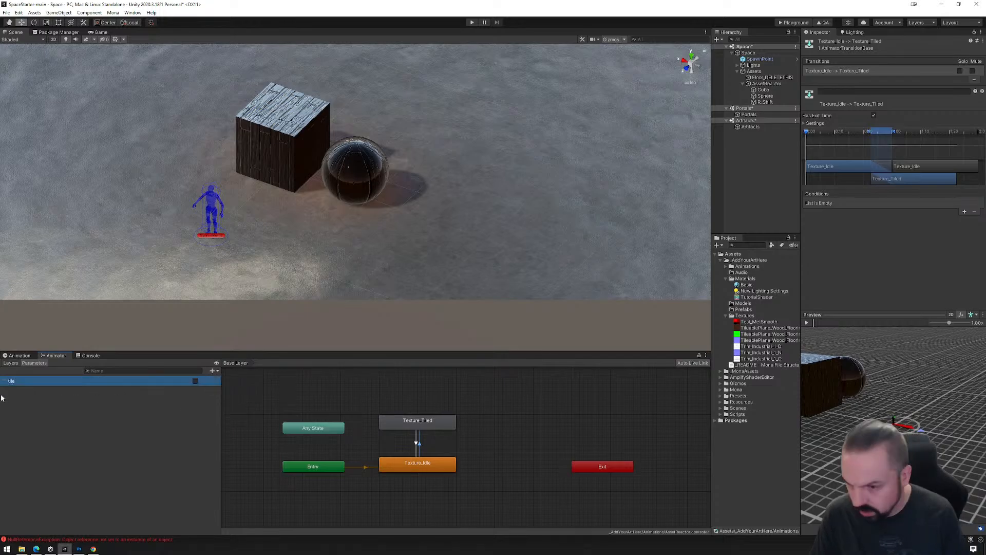
pyautogui.doubleClick(22, 381)
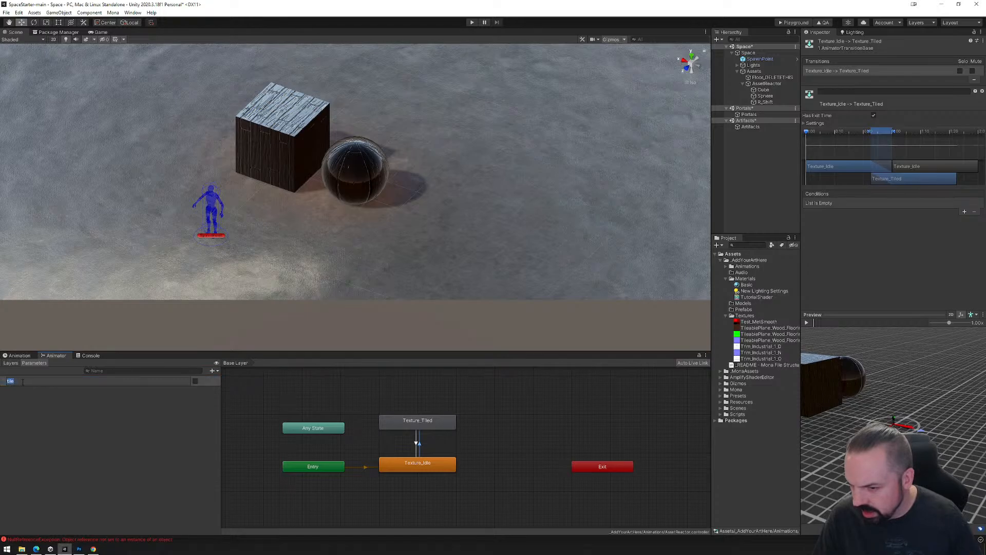
pyautogui.write('Tile')
pyautogui.press('Return')
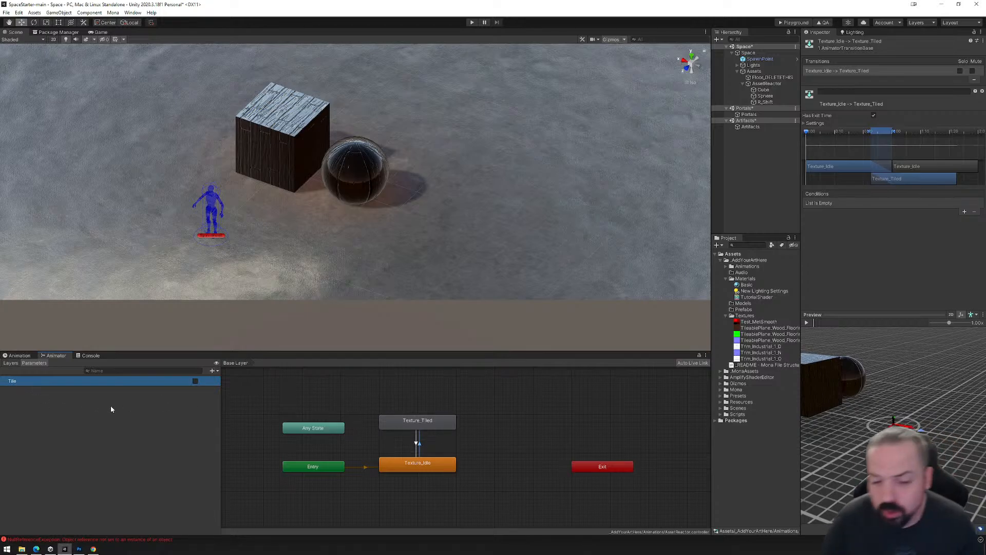
# Turn off Has Exit Time on the Texture_Idle to Texture_Tiled transition and add the condition Tile = true.
pyautogui.click(418, 442)
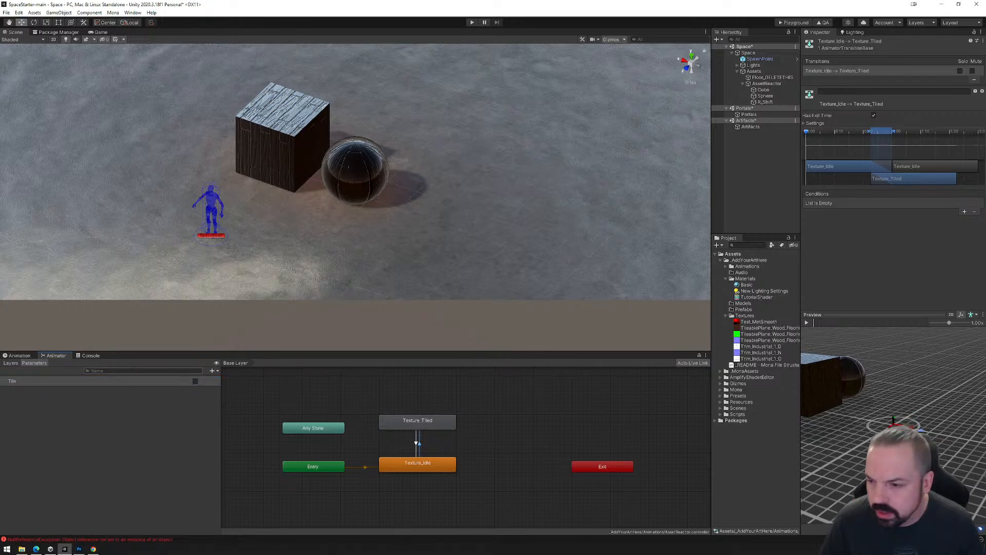
pyautogui.click(873, 116)
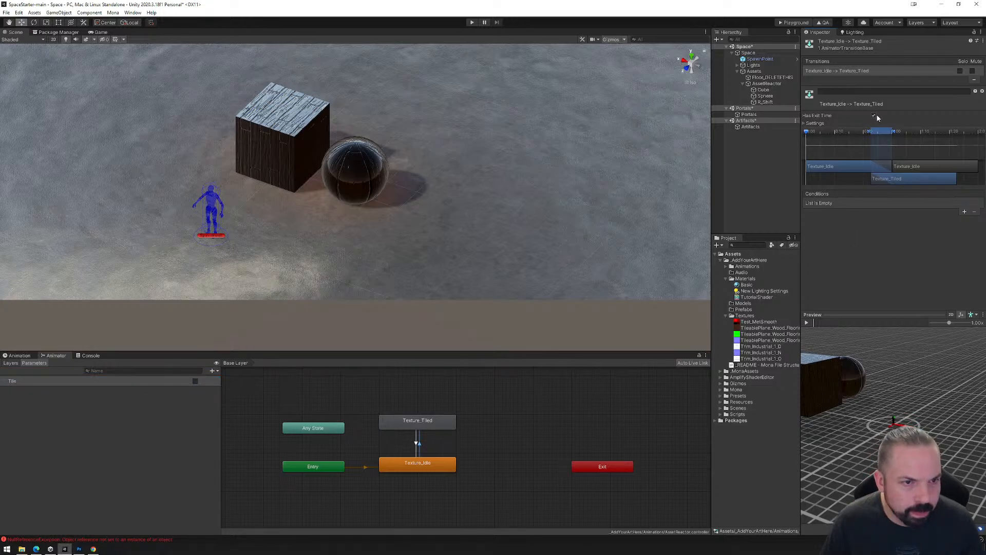
pyautogui.click(964, 212)
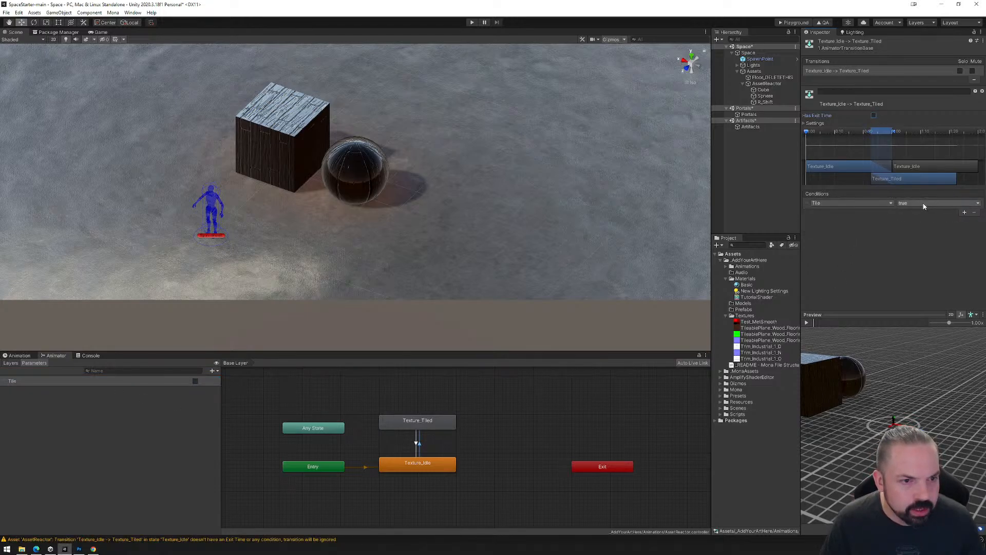
# Turn off Has Exit Time on the Texture_Tiled to Texture_Idle transition and add the condition Tile = false.
pyautogui.click(416, 441)
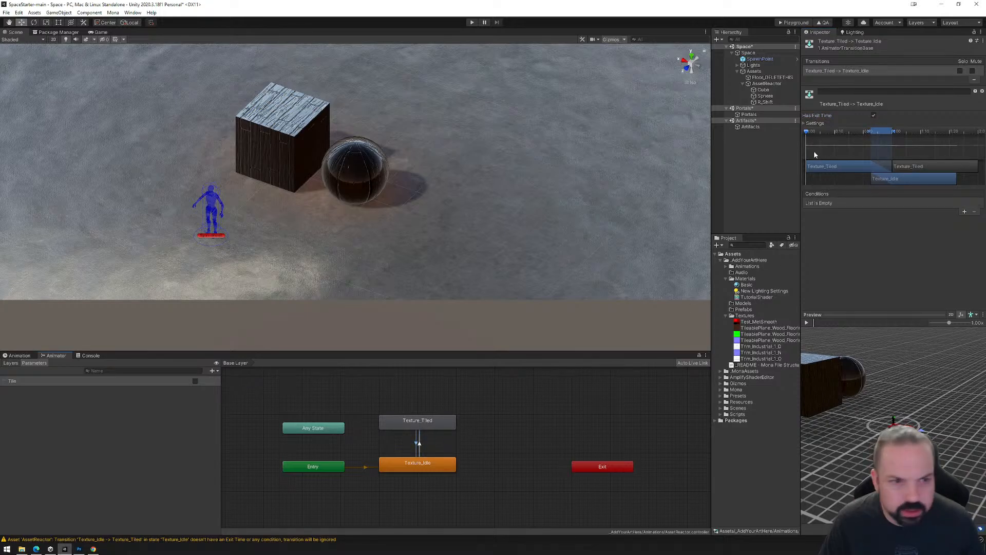
pyautogui.click(874, 115)
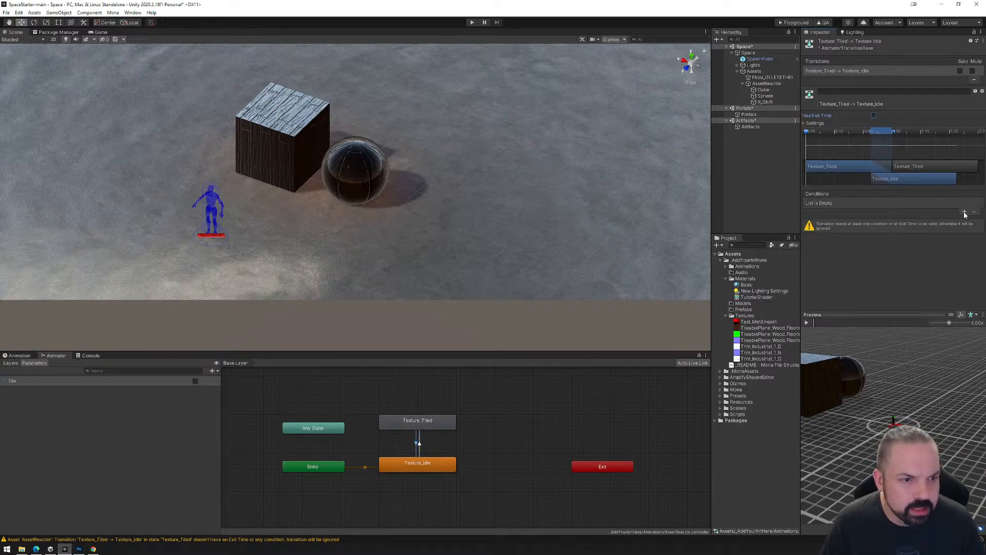
pyautogui.click(965, 211)
pyautogui.click(920, 203)
pyautogui.click(917, 219)
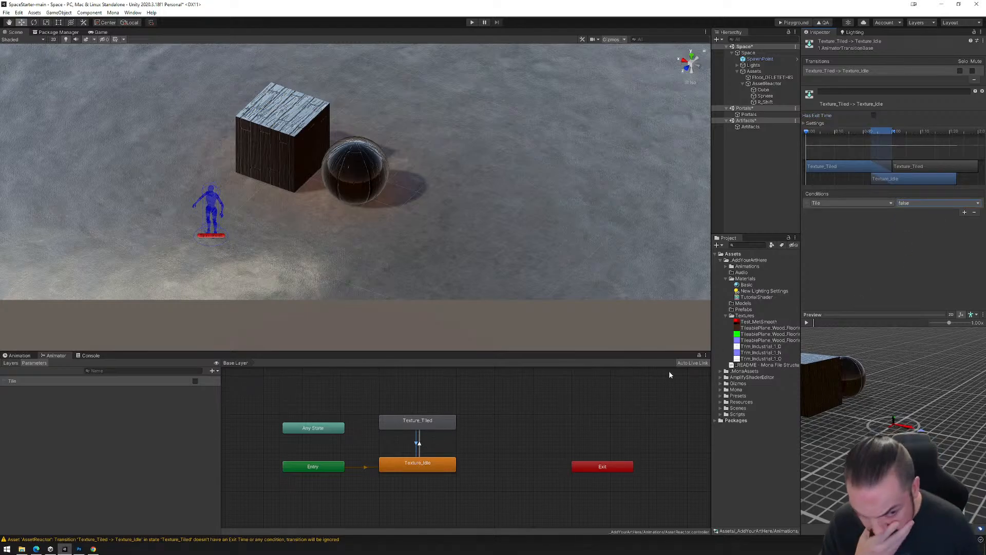
# Play the preview of the Texture_Idle to Texture_Tiled transition and stop it.
pyautogui.moveTo(826, 409); pyautogui.dragTo(882, 430)
pyautogui.click(419, 445)
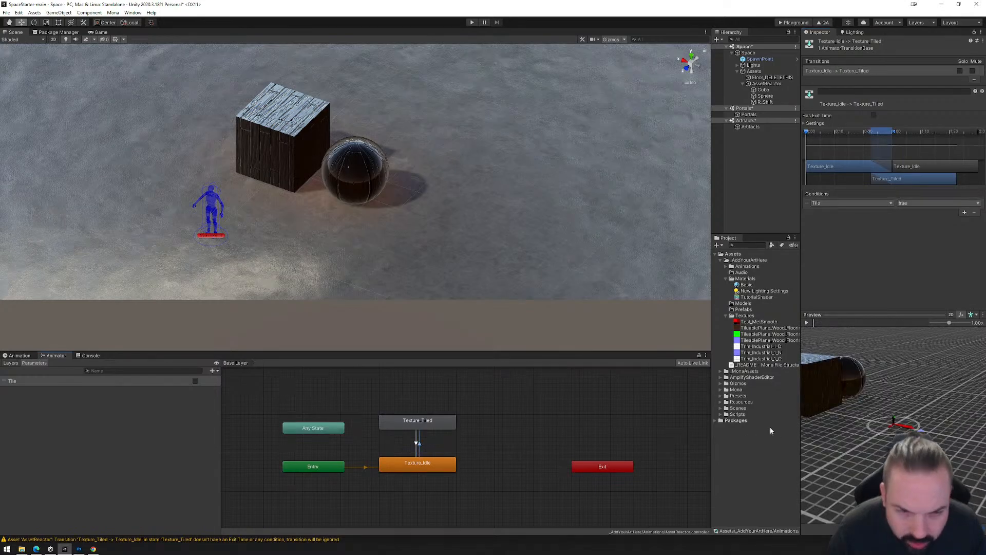
pyautogui.click(806, 322)
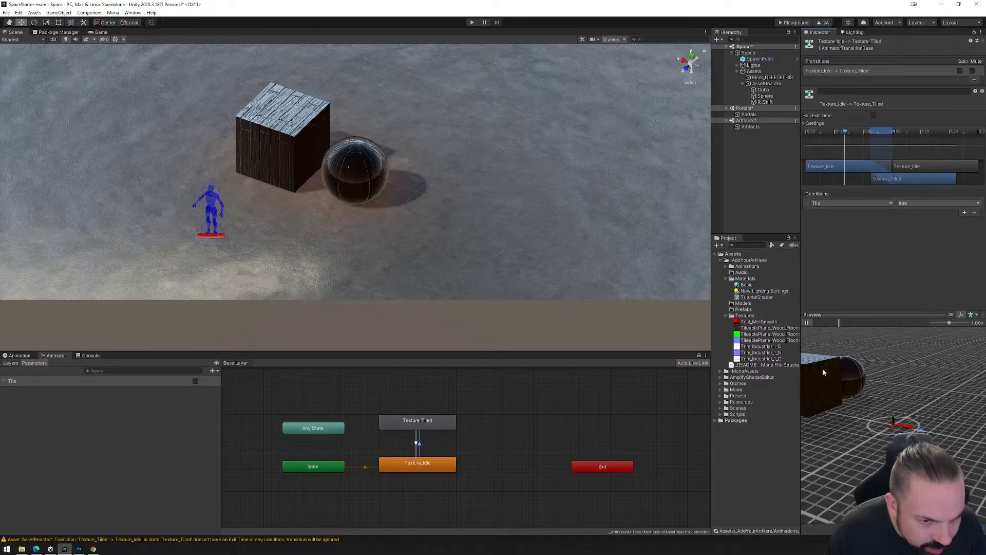
pyautogui.click(806, 322)
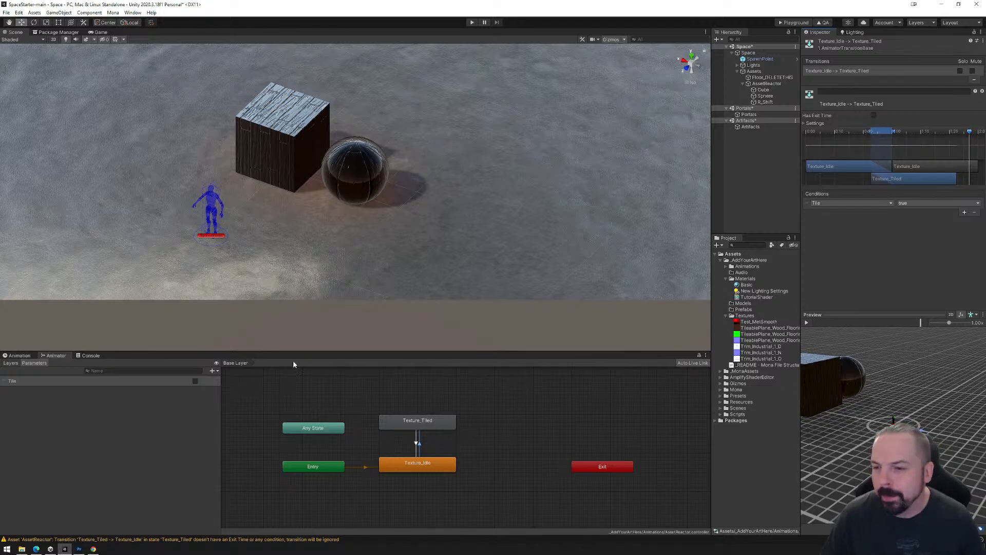
# Add an On Enter Trigger event named TileStart to R_Shift's Mona Reactor, with AssetReactor as its object.
pyautogui.click(765, 103)
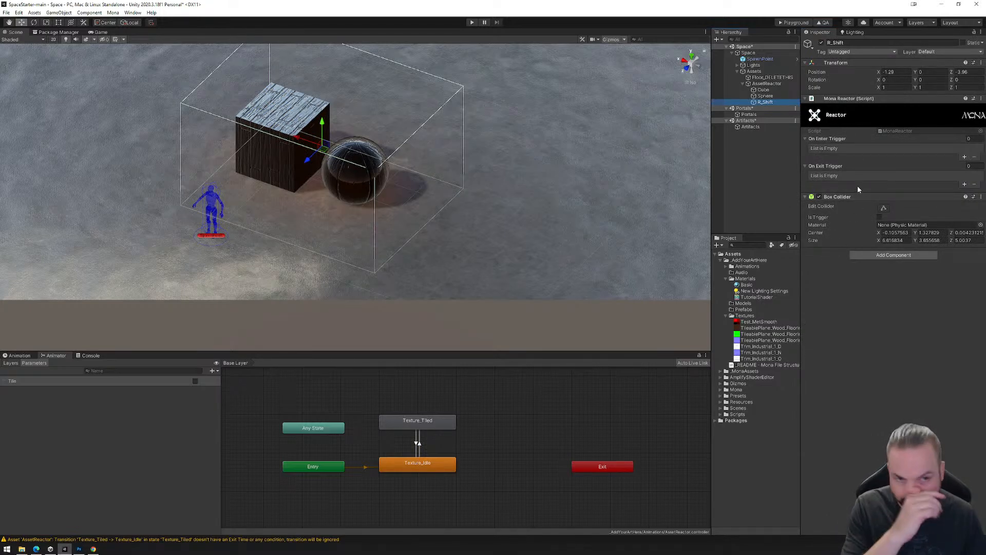
pyautogui.click(964, 155)
pyautogui.click(818, 149)
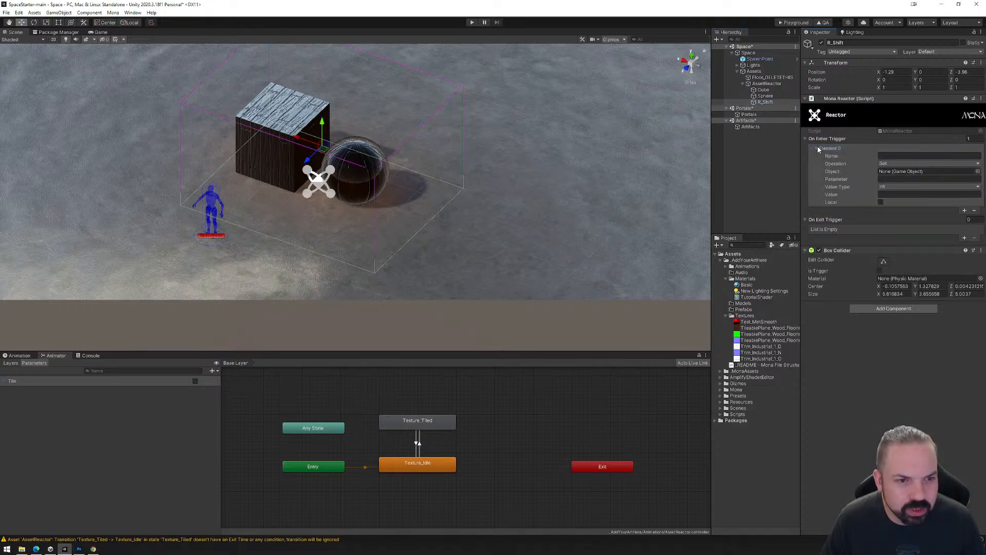
pyautogui.click(887, 155)
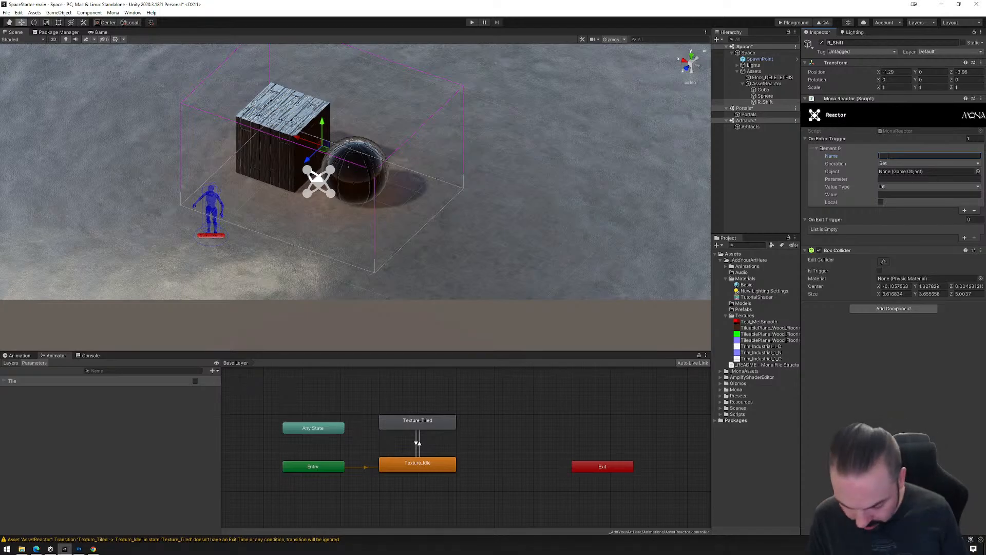
pyautogui.write('Tile')
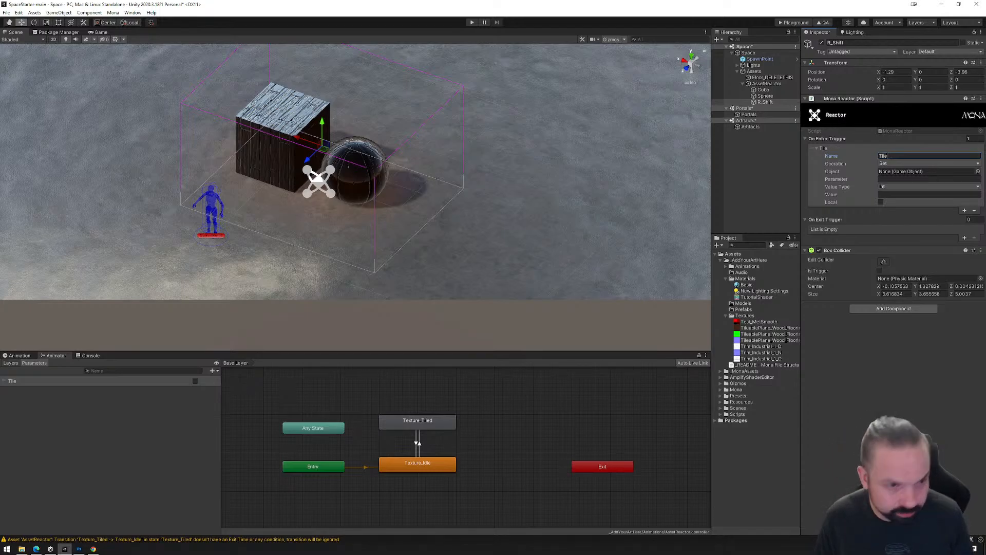
pyautogui.write('Start')
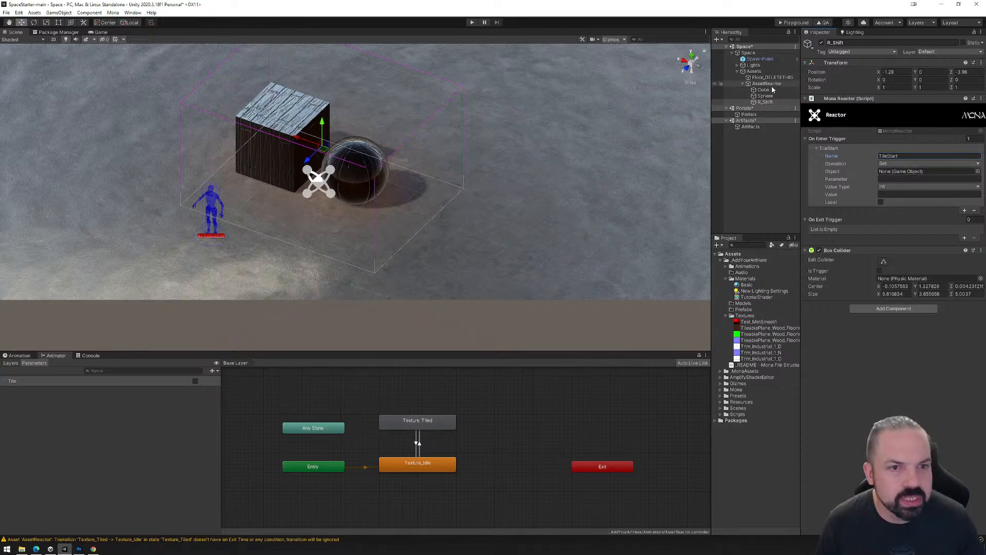
pyautogui.moveTo(772, 90); pyautogui.dragTo(894, 177)
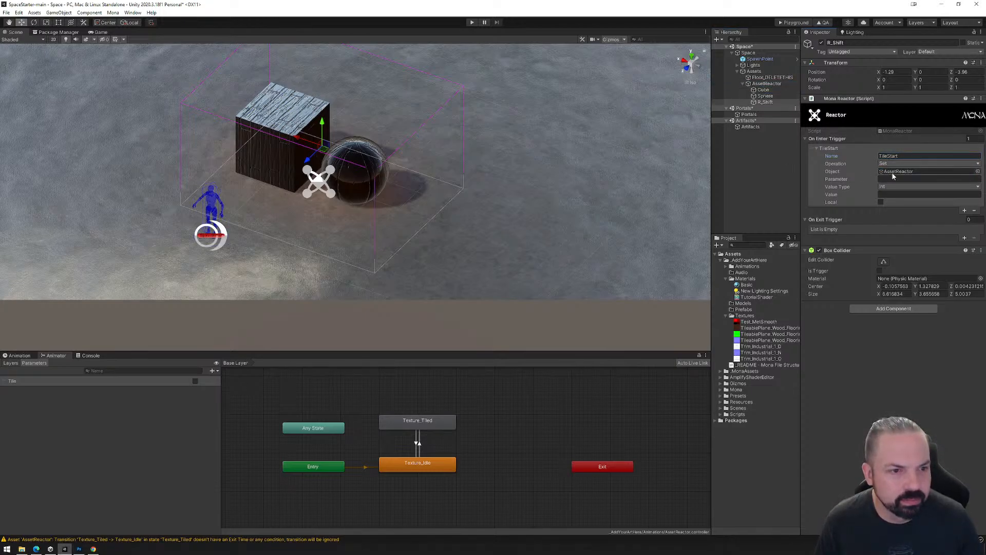
# Set the TileStart event's parameter to Tile, with value type Boolean and value true.
pyautogui.click(770, 85)
pyautogui.click(765, 102)
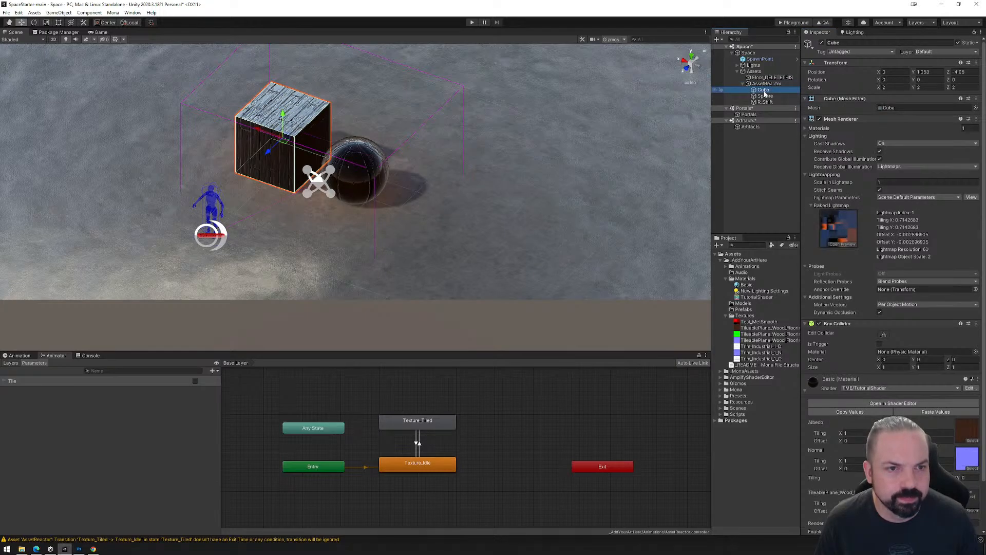
pyautogui.click(879, 179)
pyautogui.write('Tile')
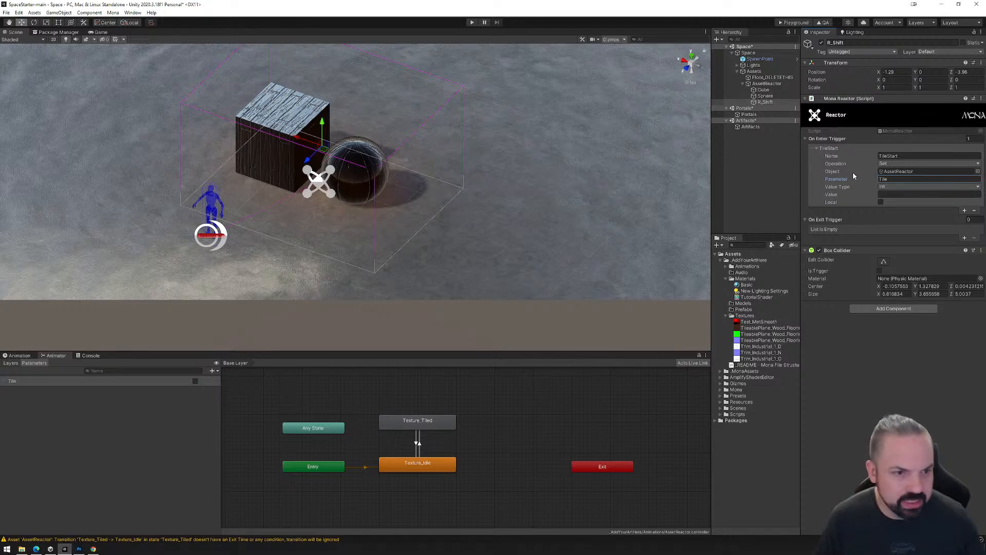
pyautogui.click(900, 187)
pyautogui.click(900, 212)
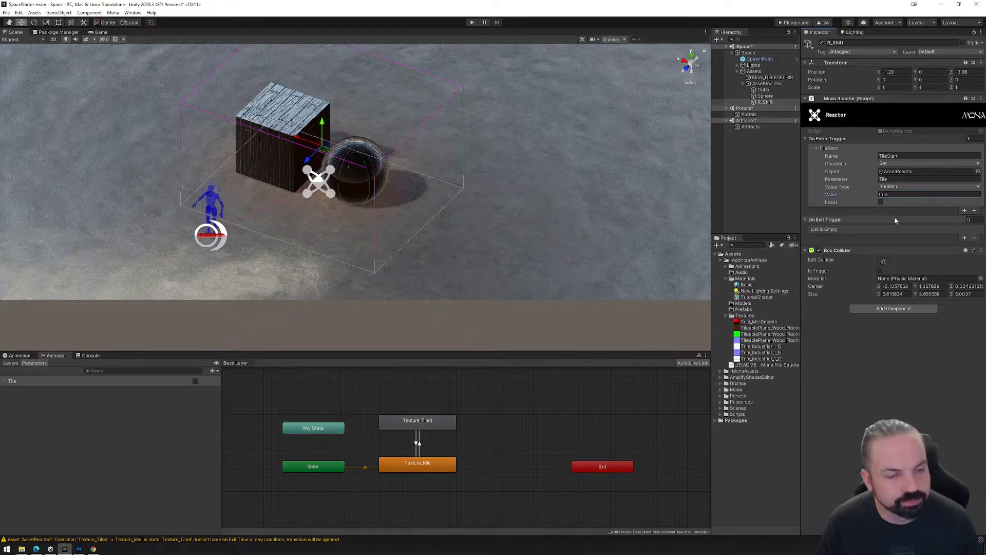
# Add an On Exit Trigger event named TileEnd to R_Shift's Mona Reactor, with AssetReactor as its object.
pyautogui.click(964, 240)
pyautogui.click(817, 229)
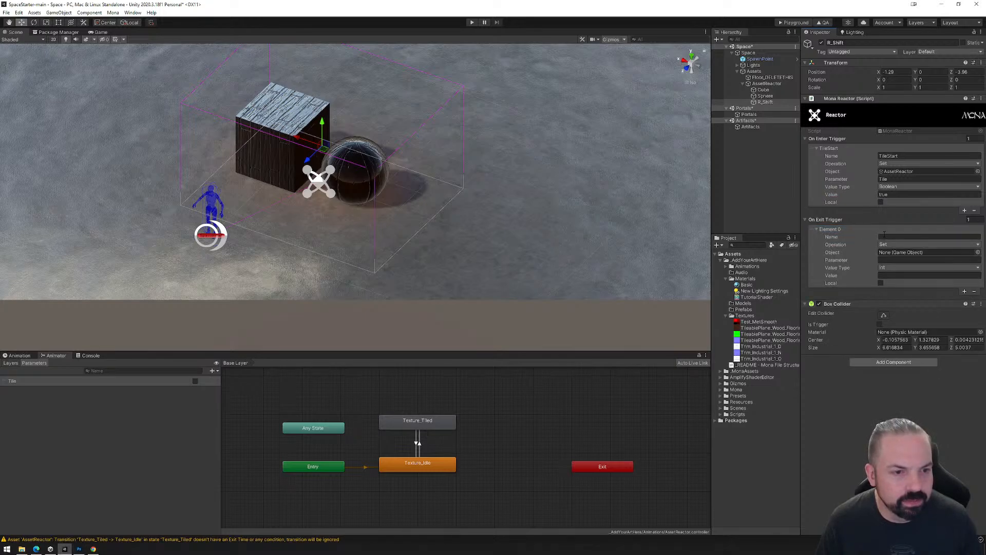
pyautogui.write('TileEnd')
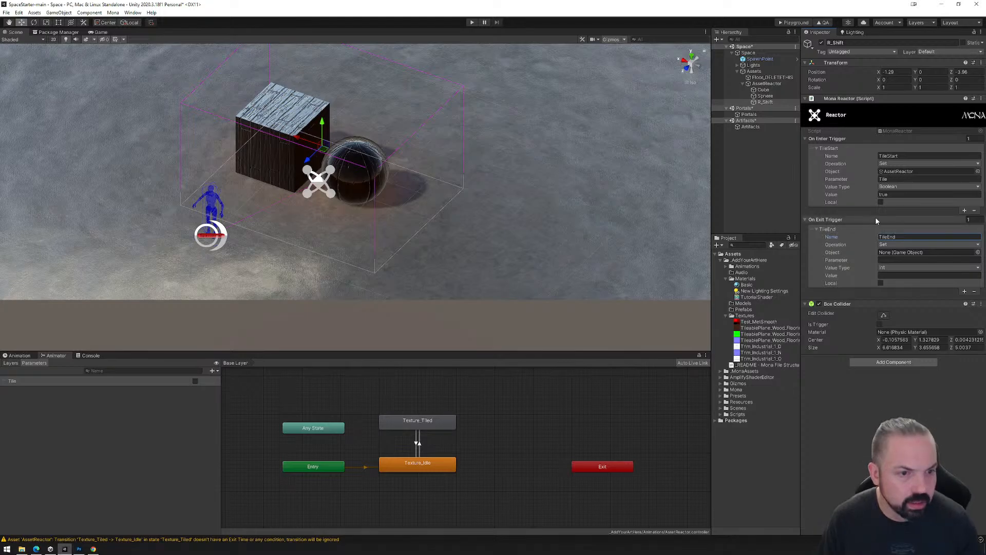
pyautogui.moveTo(764, 84); pyautogui.dragTo(904, 252)
# Set the TileEnd event's parameter to Tile, with value type Boolean and value false.
pyautogui.click(904, 260)
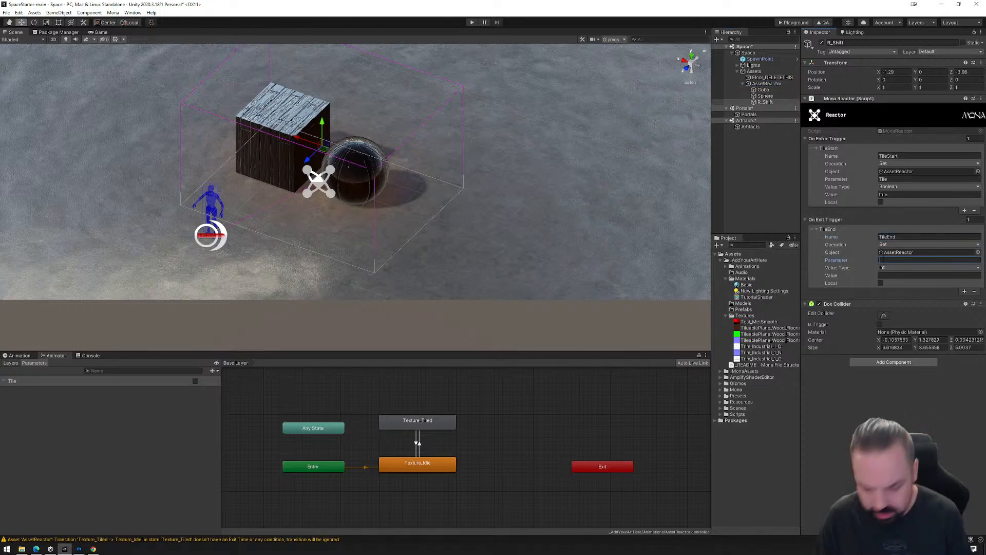
pyautogui.write('Tile')
pyautogui.click(925, 268)
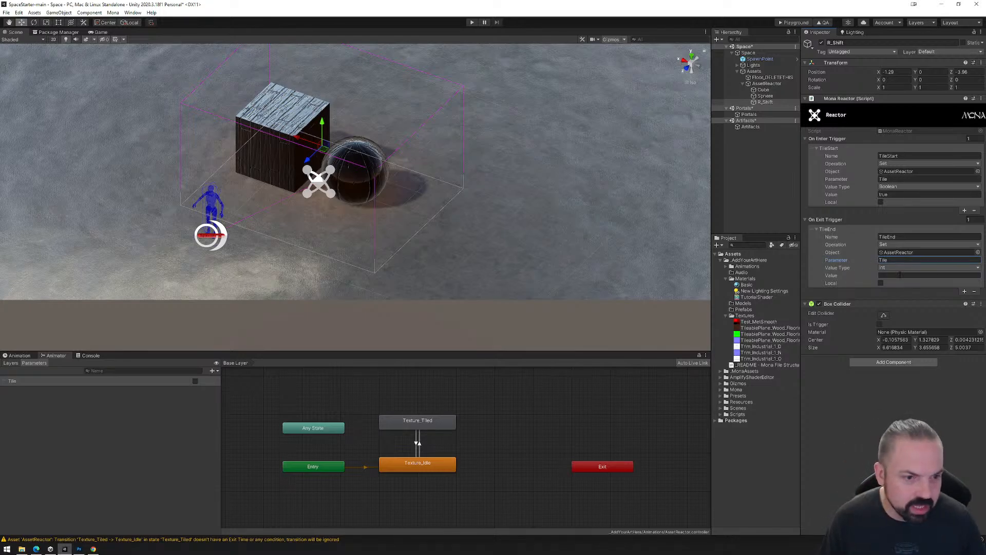
pyautogui.click(902, 296)
pyautogui.click(894, 275)
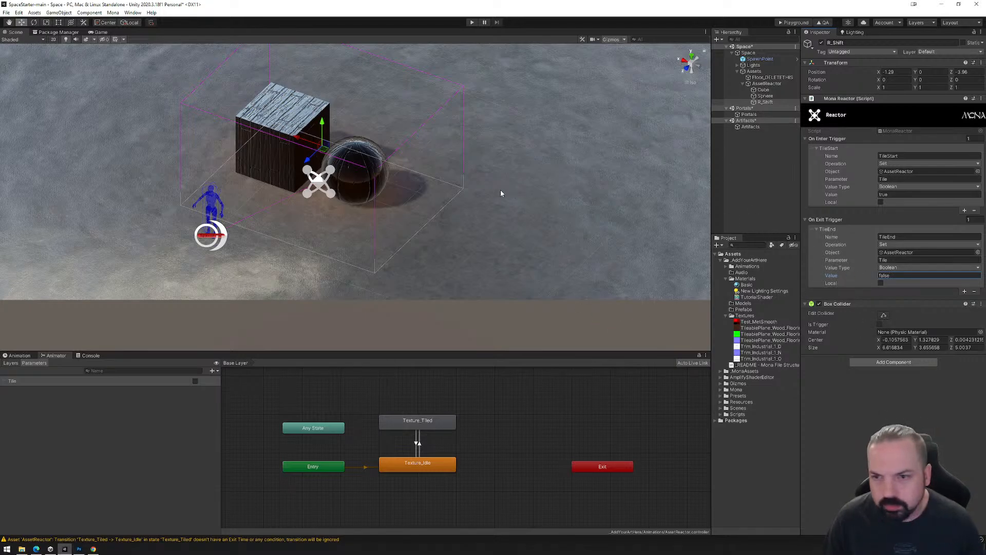
# Save the open scenes and build the space for the Mona Playground.
pyautogui.click(7, 13)
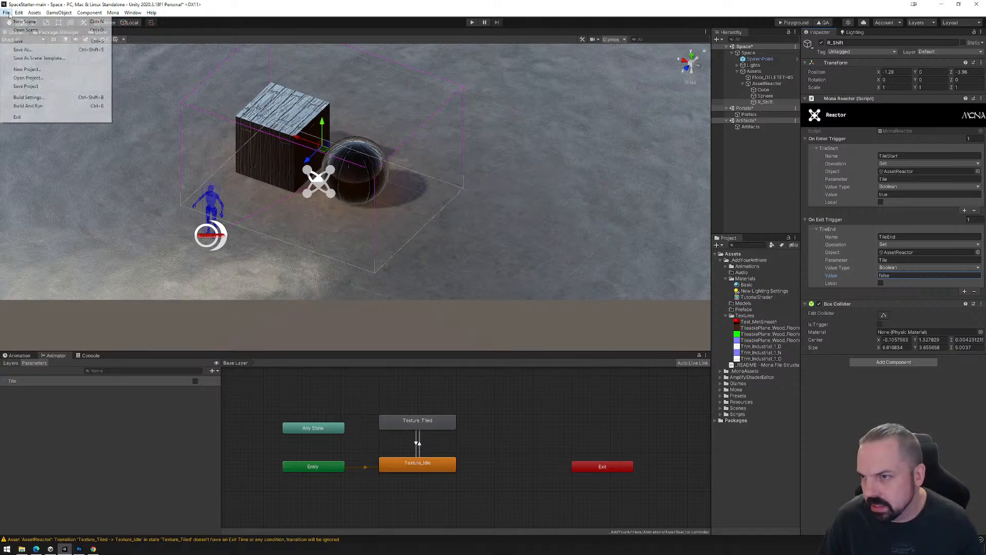
pyautogui.click(20, 40)
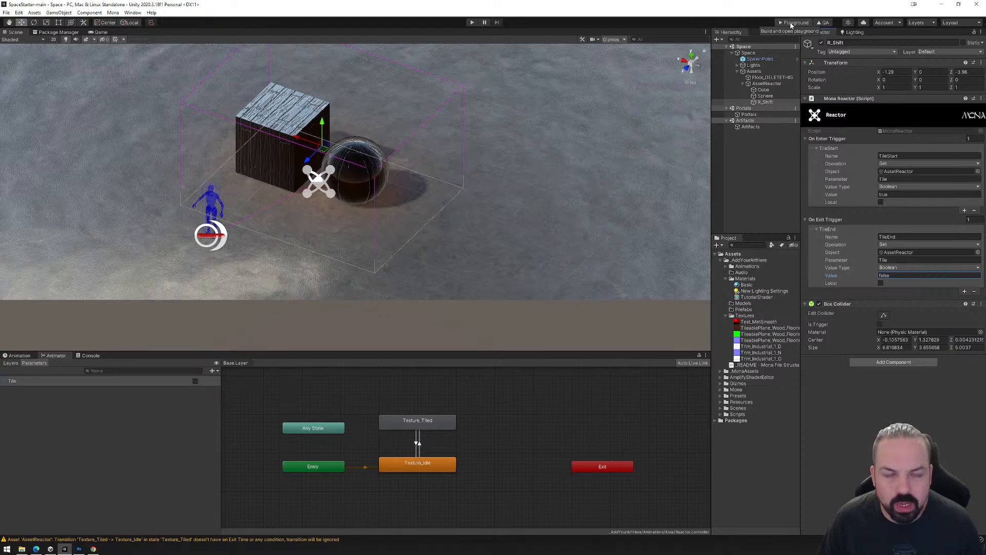
pyautogui.click(794, 22)
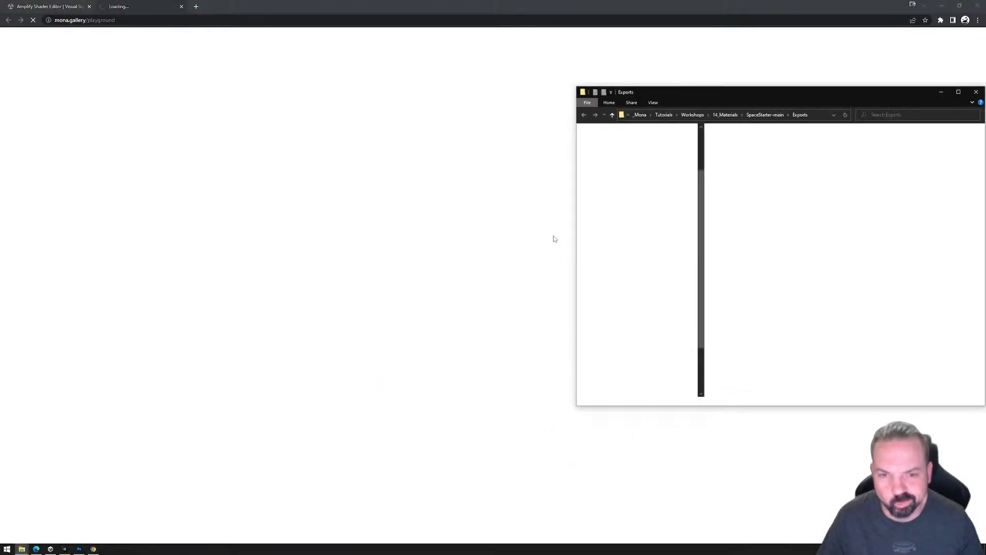
# Load the built space in the browser's Mona Playground and run the avatar toward the cube to test the reactor.
pyautogui.moveTo(726, 137); pyautogui.dragTo(502, 307)
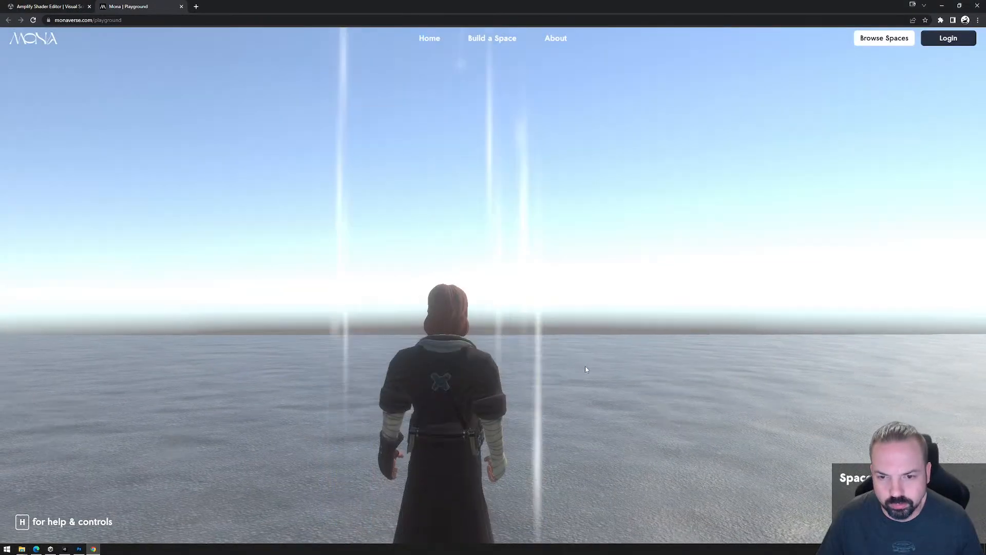
pyautogui.click(586, 367)
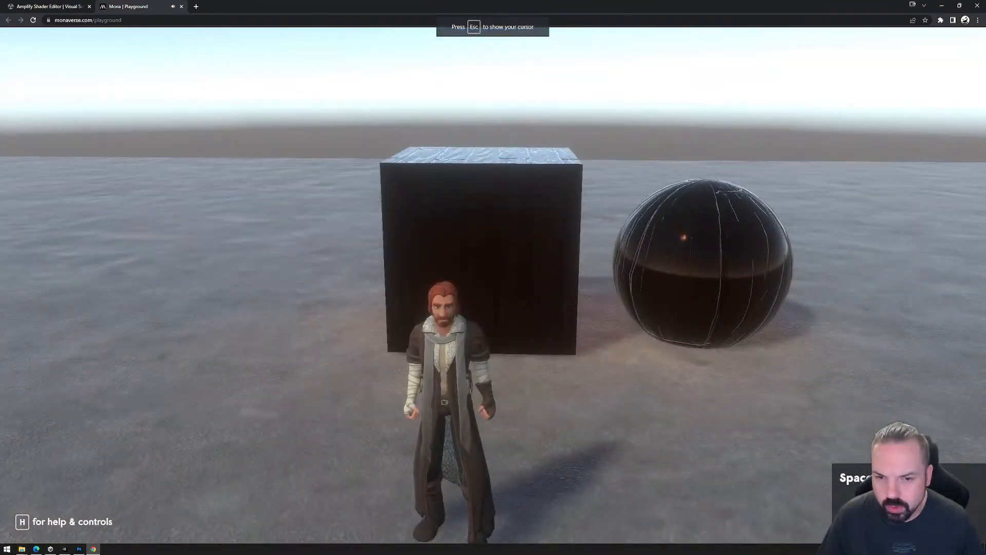
pyautogui.press('s')
pyautogui.press('w')
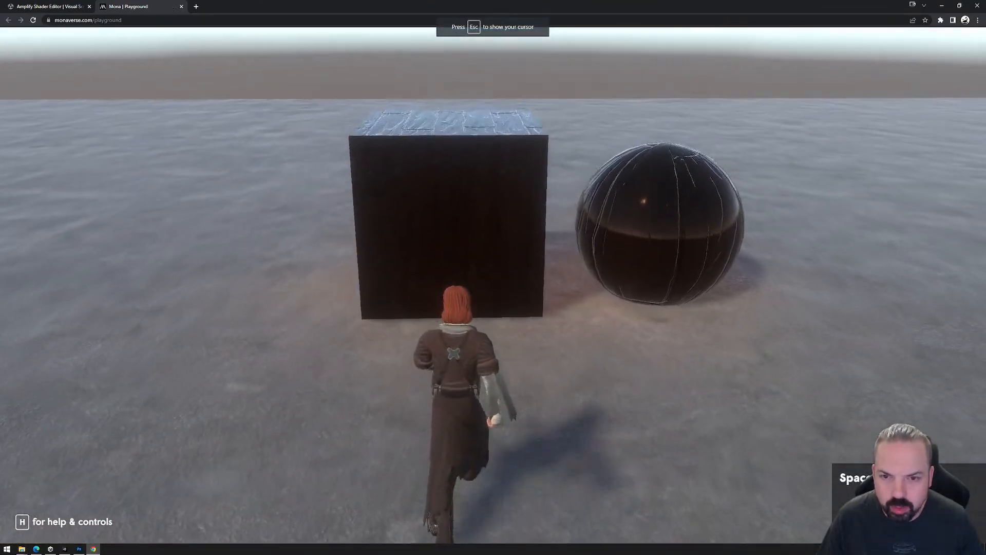
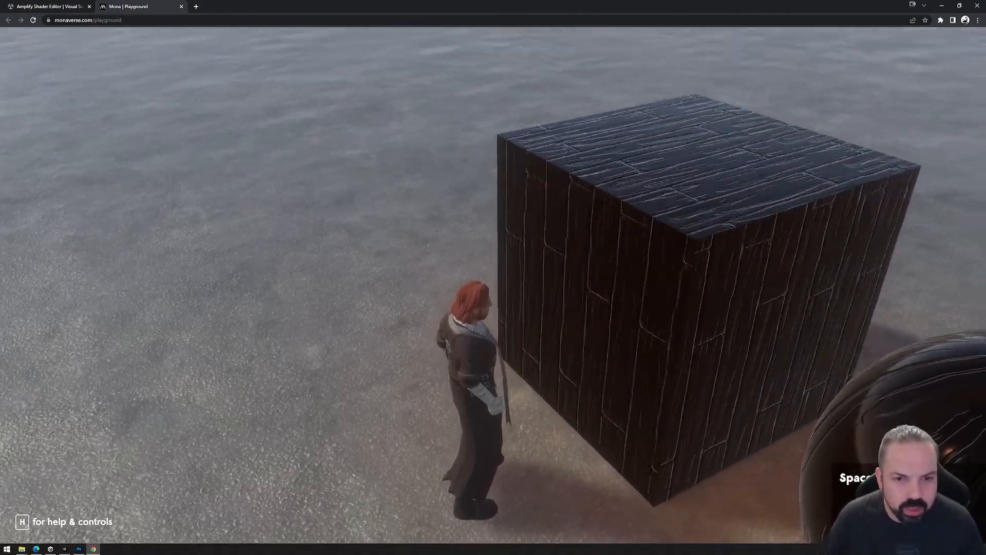
# Walk the avatar away from the cube and back again to test the reactor's exit and enter events.
pyautogui.press('s')
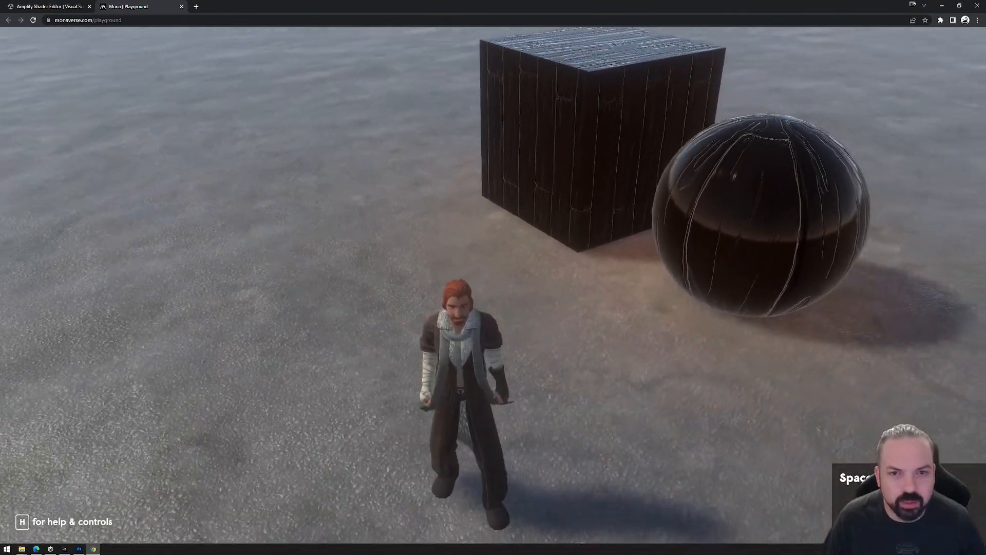
pyautogui.press('w')
pyautogui.press('w')
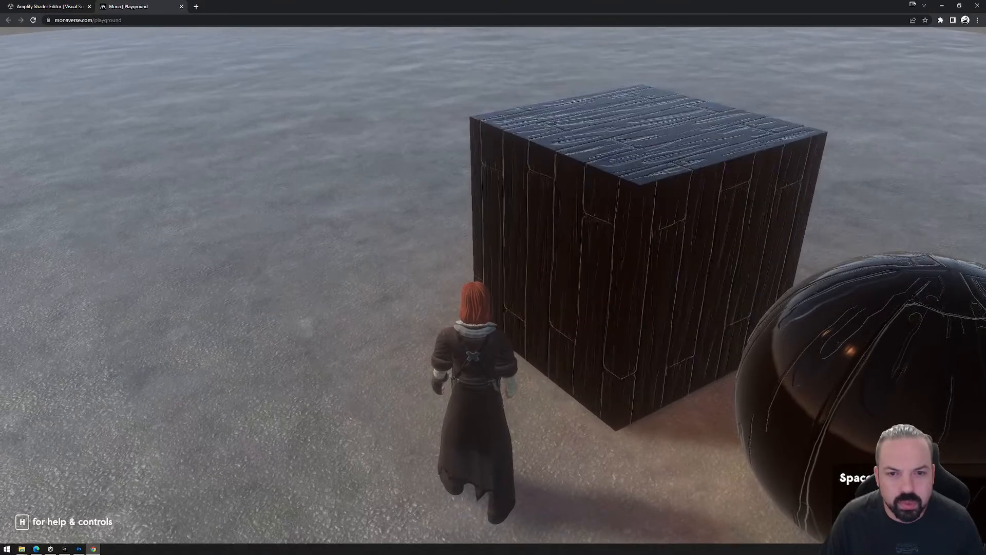
pyautogui.press('s')
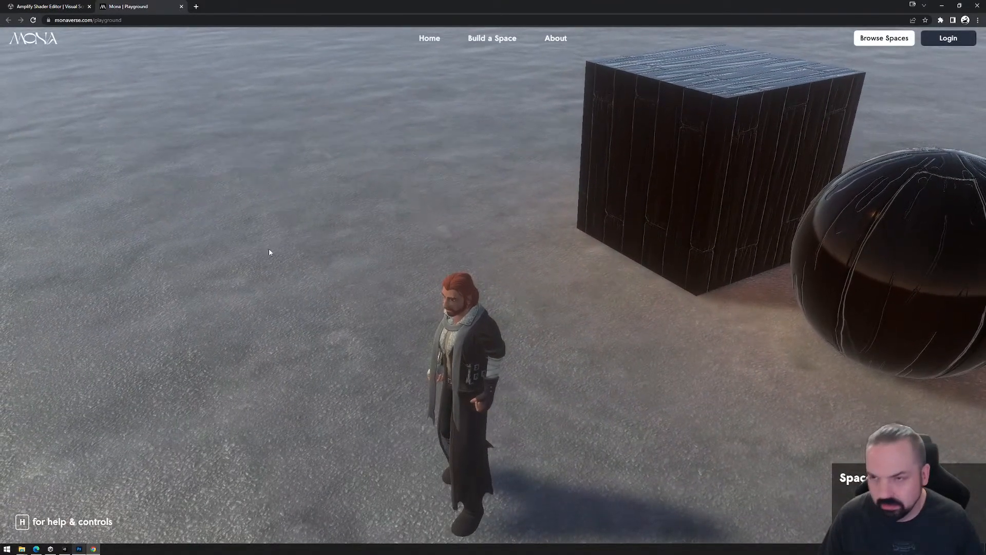
# Close the Playground browser and permanently delete the PlaygroundFiles folder from the Exports folder.
pyautogui.click(181, 7)
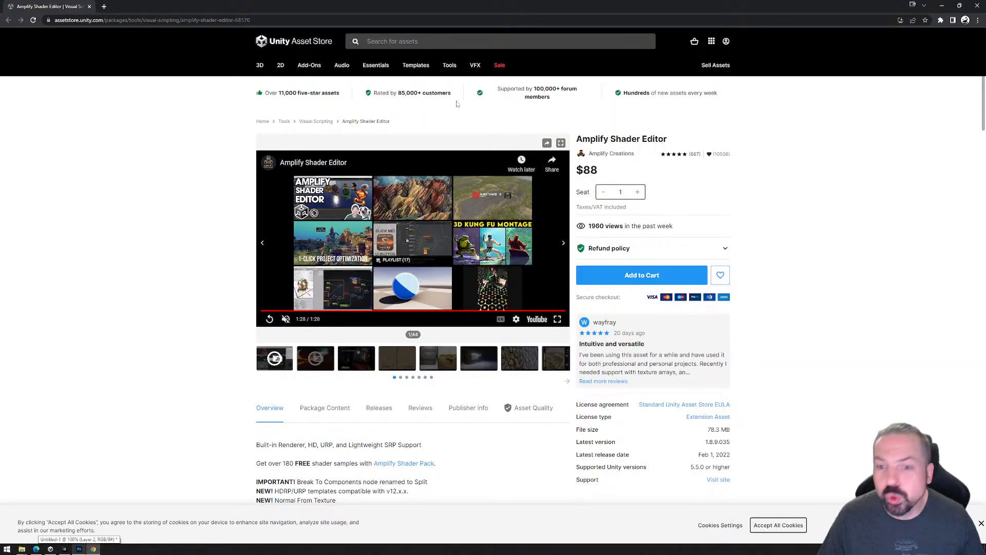
pyautogui.click(977, 5)
pyautogui.click(750, 183)
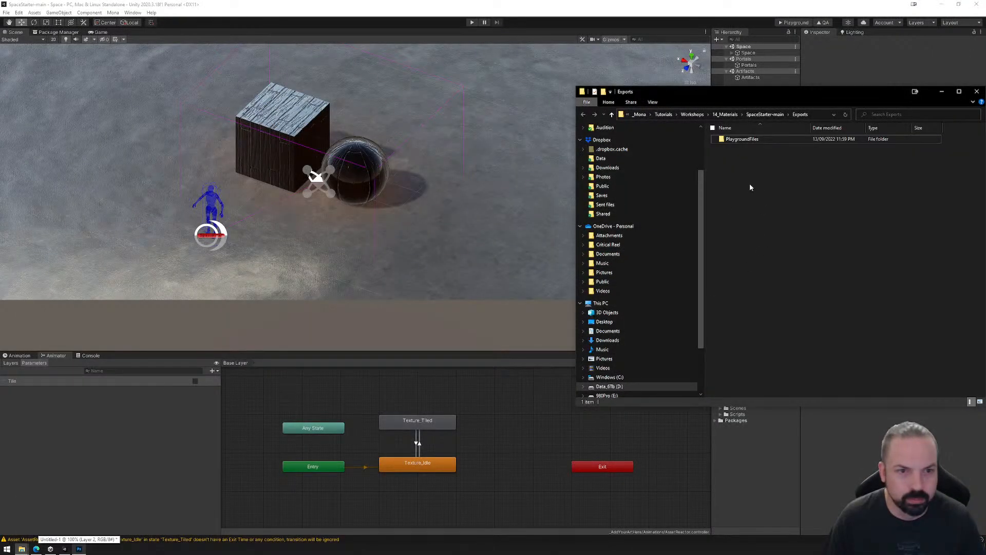
pyautogui.click(744, 139)
pyautogui.hotkey('shift', 'Delete')
pyautogui.press('Return')
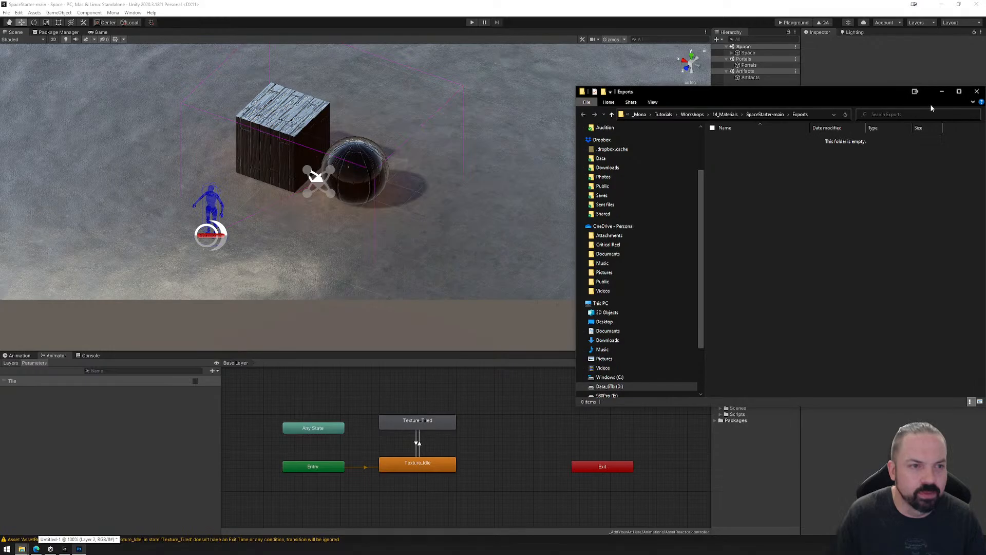
pyautogui.click(976, 92)
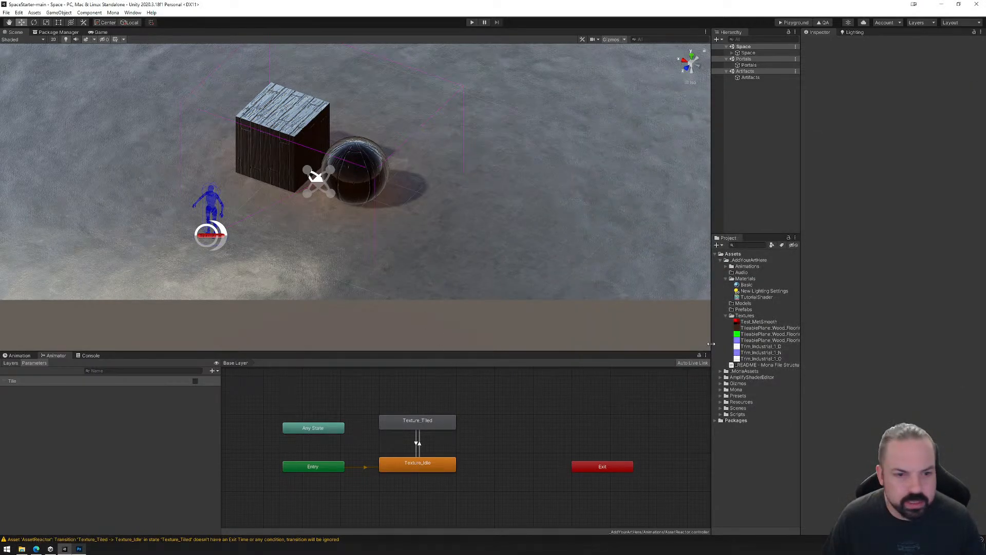
# Turn off Loop Time for the Texture_Tiled animation clip and check the Texture_Idle clip's settings.
pyautogui.click(726, 267)
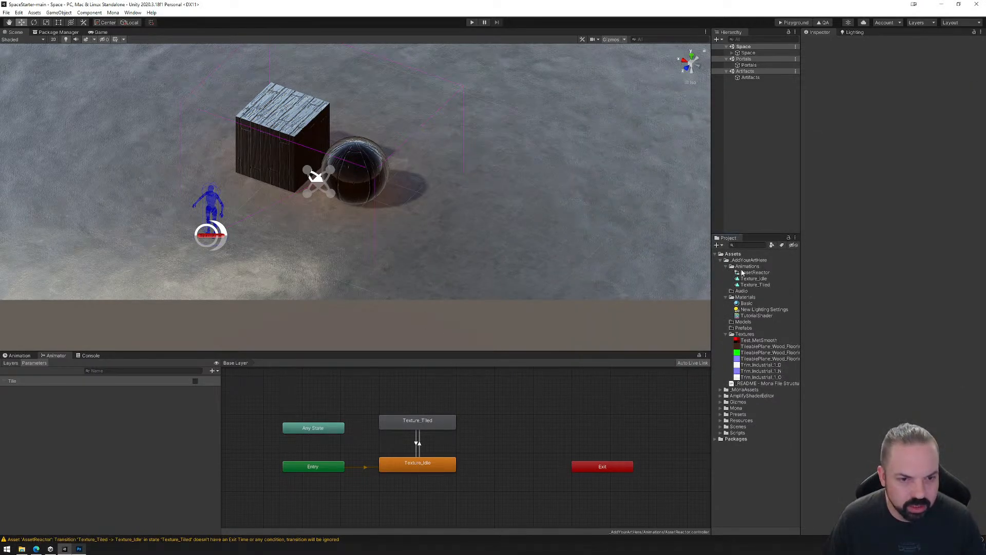
pyautogui.click(755, 285)
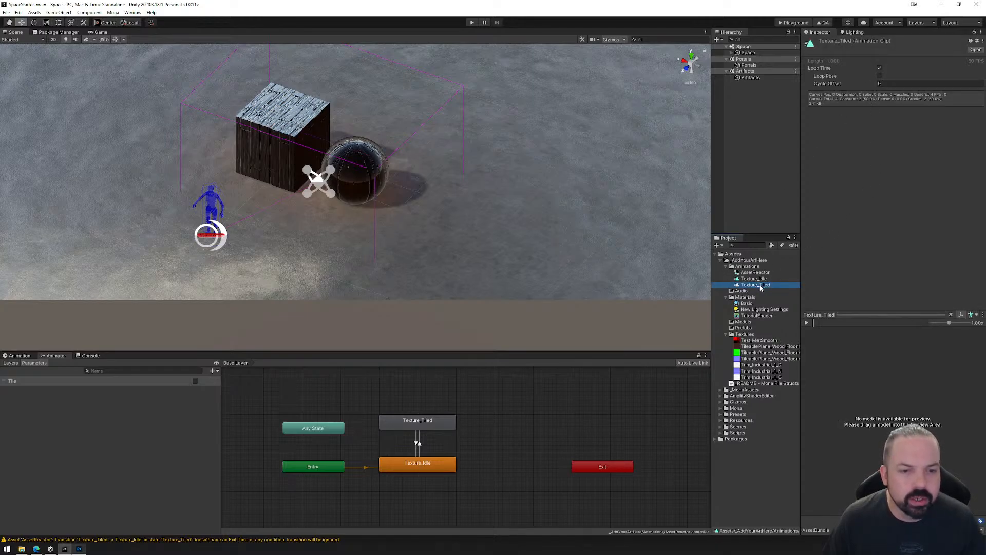
pyautogui.click(879, 68)
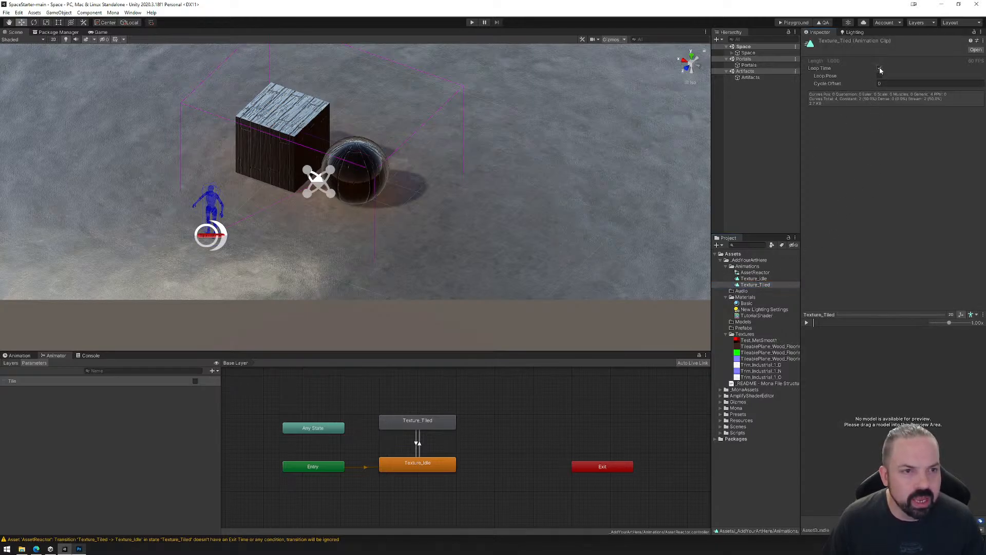
pyautogui.click(754, 278)
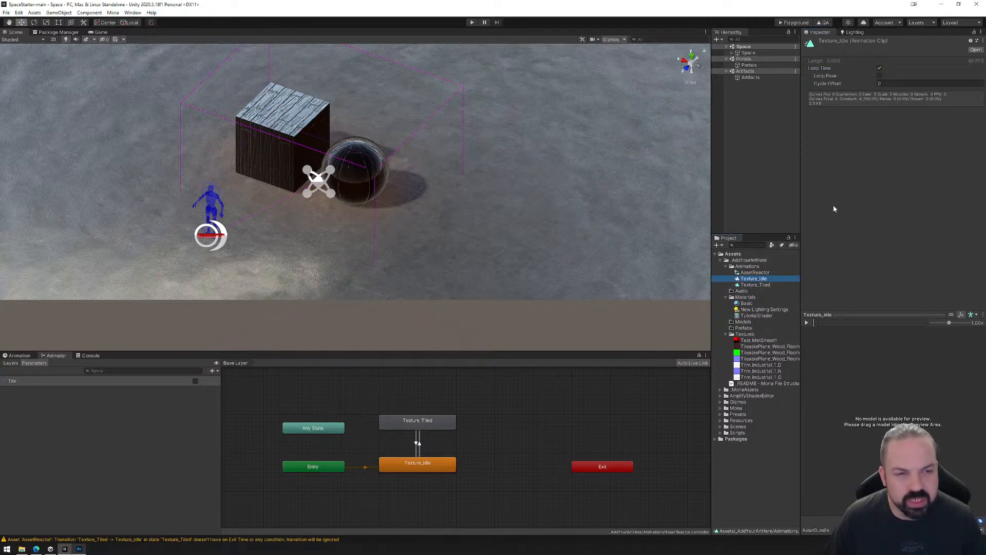
pyautogui.click(755, 285)
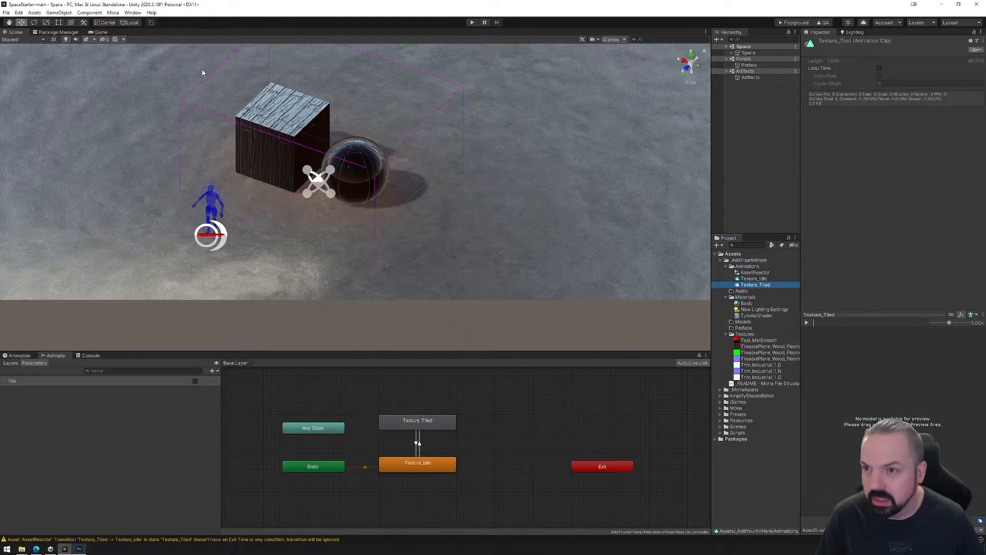
# Open TutorialShader in the shader editor and widen the editor window to fit the node graph.
pyautogui.click(748, 317)
pyautogui.doubleClick(748, 317)
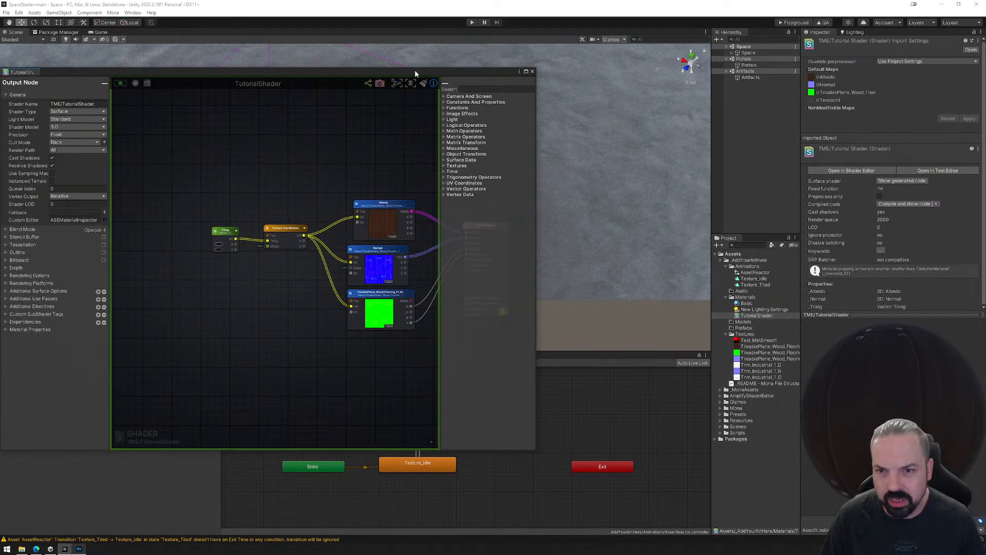
pyautogui.moveTo(415, 73); pyautogui.dragTo(534, 74)
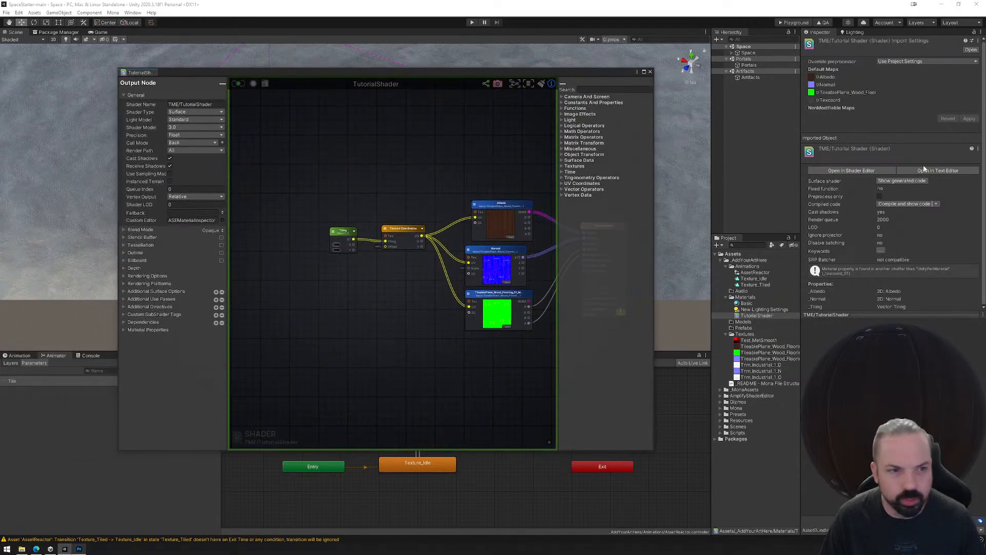
pyautogui.moveTo(492, 240); pyautogui.dragTo(415, 229, button='middle')
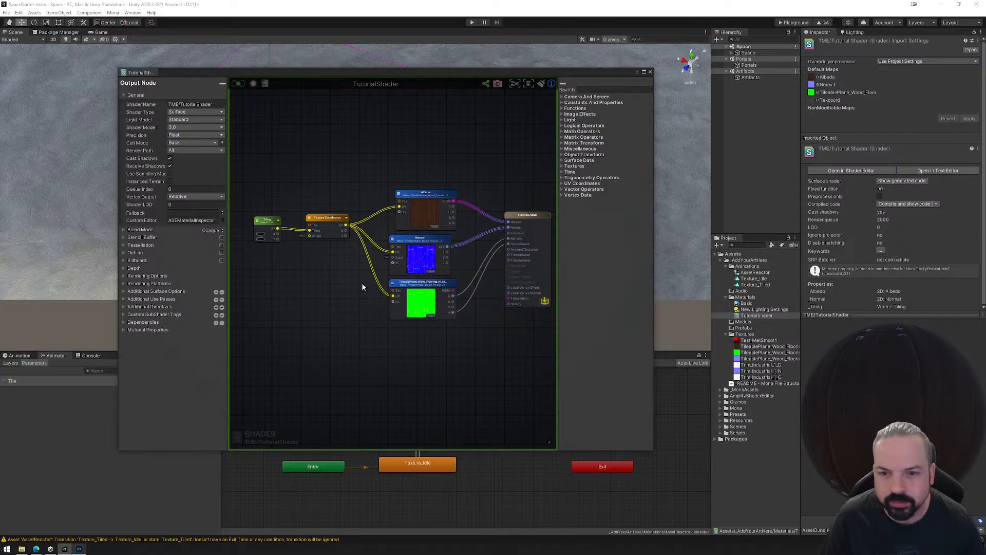
pyautogui.scroll(5, 363, 287)
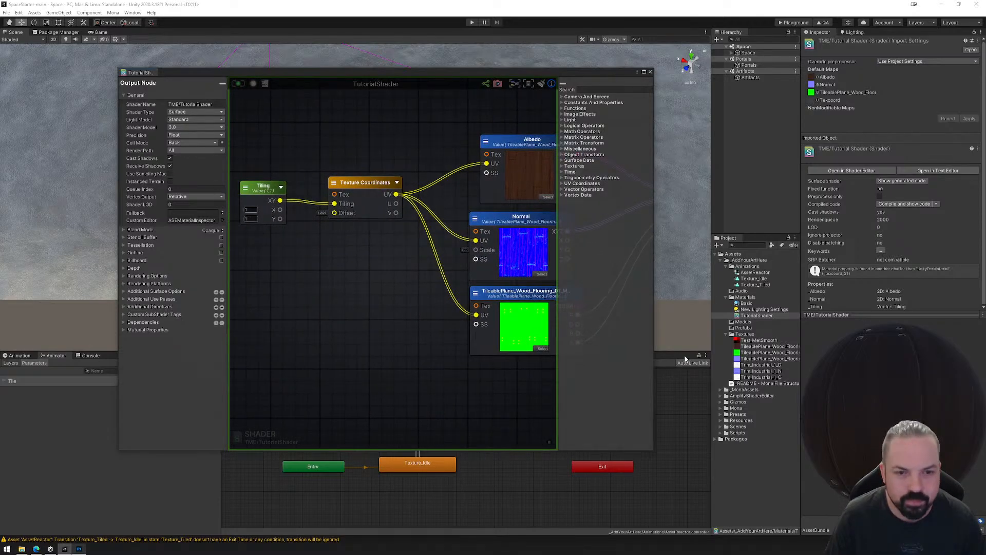
pyautogui.moveTo(654, 327); pyautogui.dragTo(813, 323)
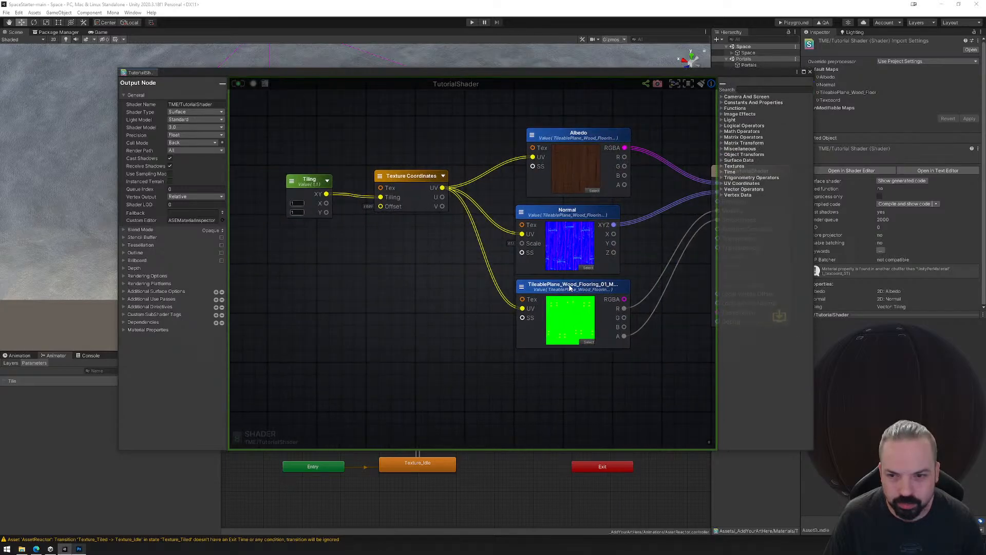
pyautogui.scroll(-4, 569, 287)
pyautogui.scroll(2, 557, 341)
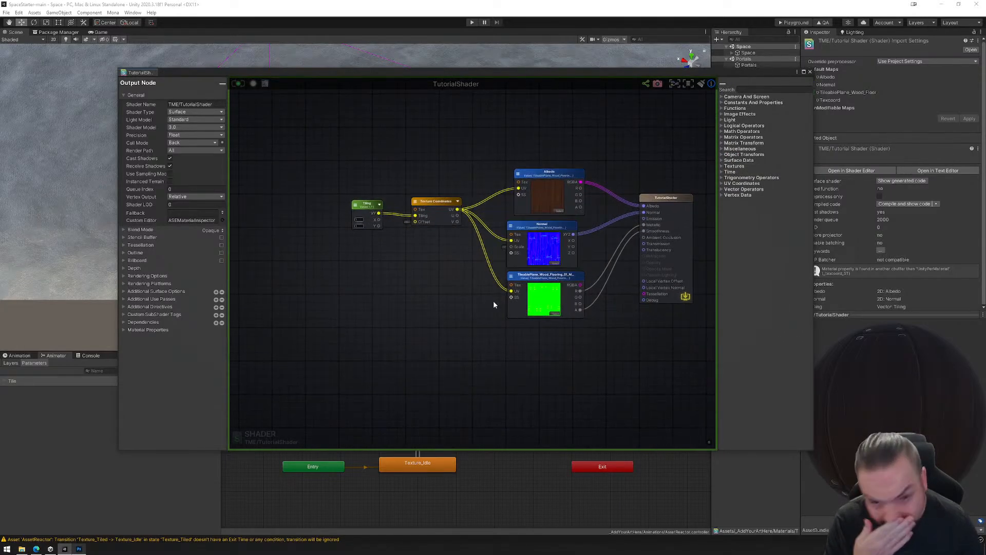
pyautogui.scroll(3, 463, 262)
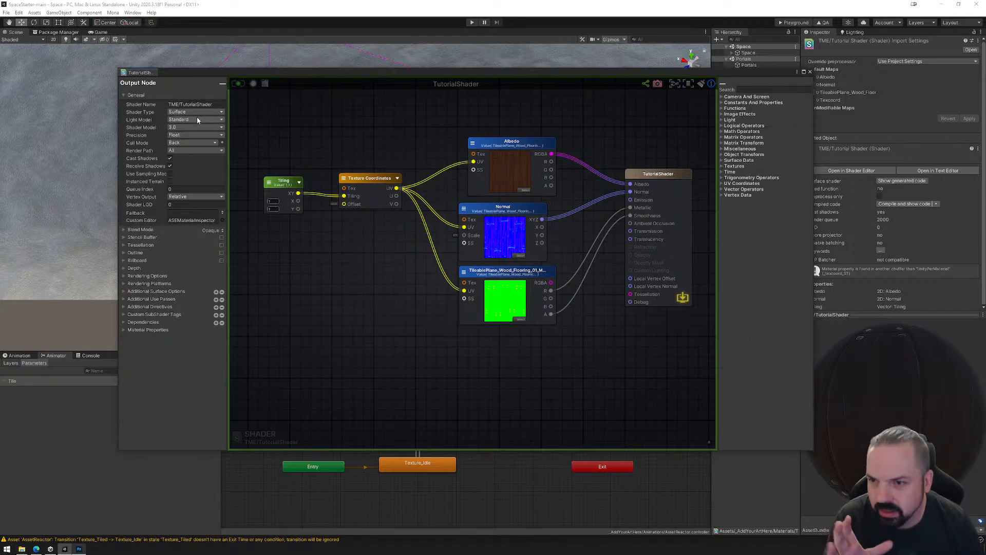
# Align the three texture sample nodes in a column and move the Texture Coordinates and Tiling nodes level with the Normal node.
pyautogui.click(274, 183)
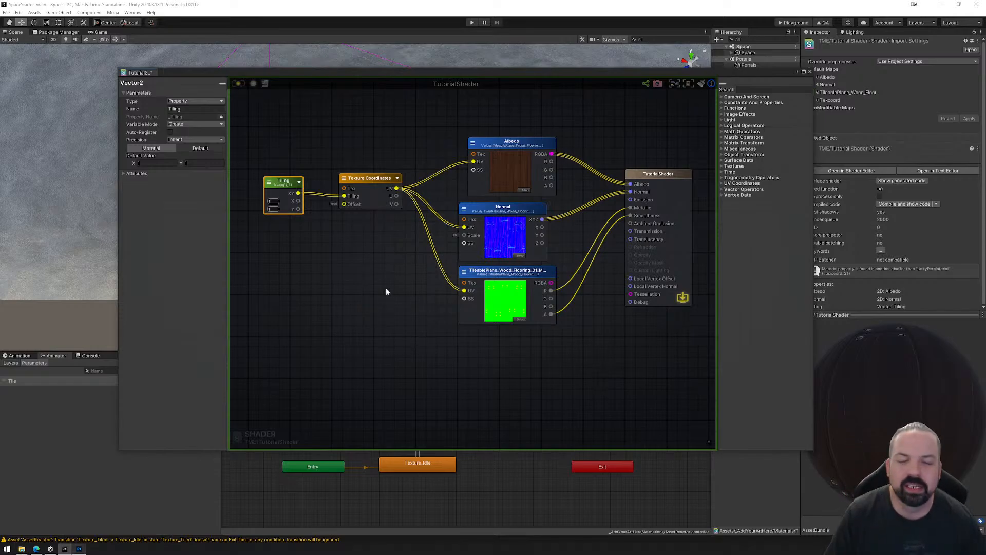
pyautogui.moveTo(503, 213); pyautogui.dragTo(515, 209)
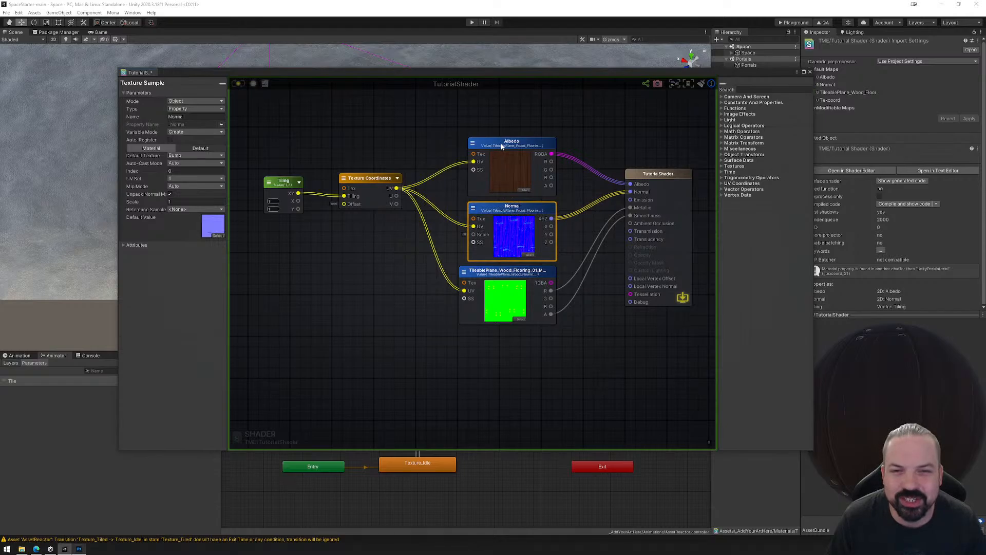
pyautogui.moveTo(502, 147); pyautogui.dragTo(501, 137)
pyautogui.moveTo(488, 277); pyautogui.dragTo(498, 286)
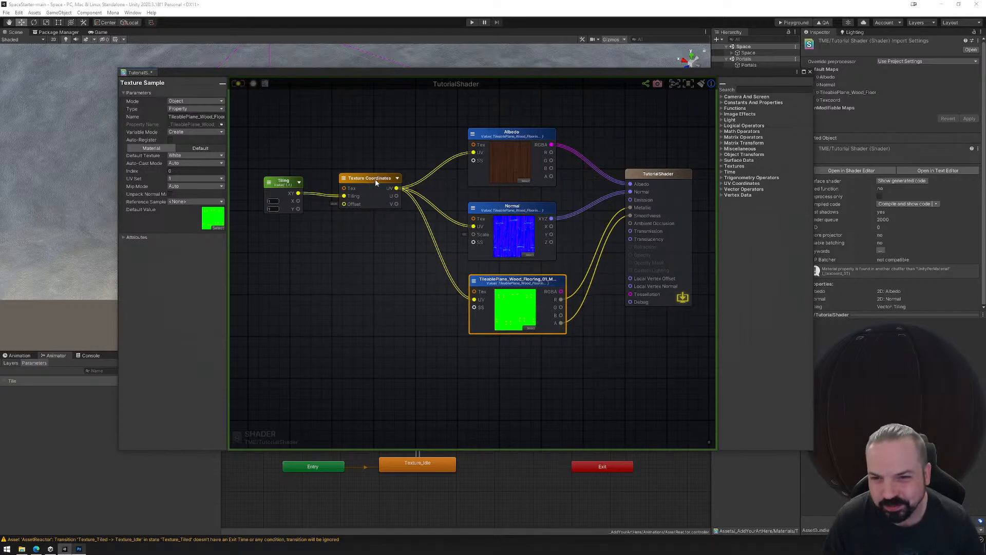
pyautogui.moveTo(375, 179); pyautogui.dragTo(387, 217)
pyautogui.moveTo(286, 184); pyautogui.dragTo(301, 226)
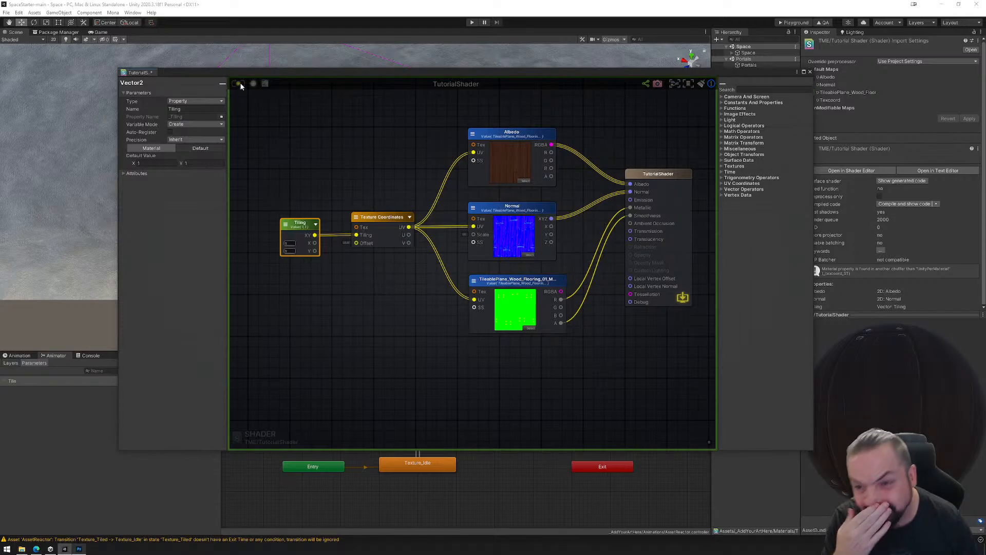
# Delete the Texture Coordinates and Tiling nodes from the TutorialShader graph.
pyautogui.scroll(-1, 365, 185)
pyautogui.moveTo(369, 205); pyautogui.dragTo(417, 246, button='middle')
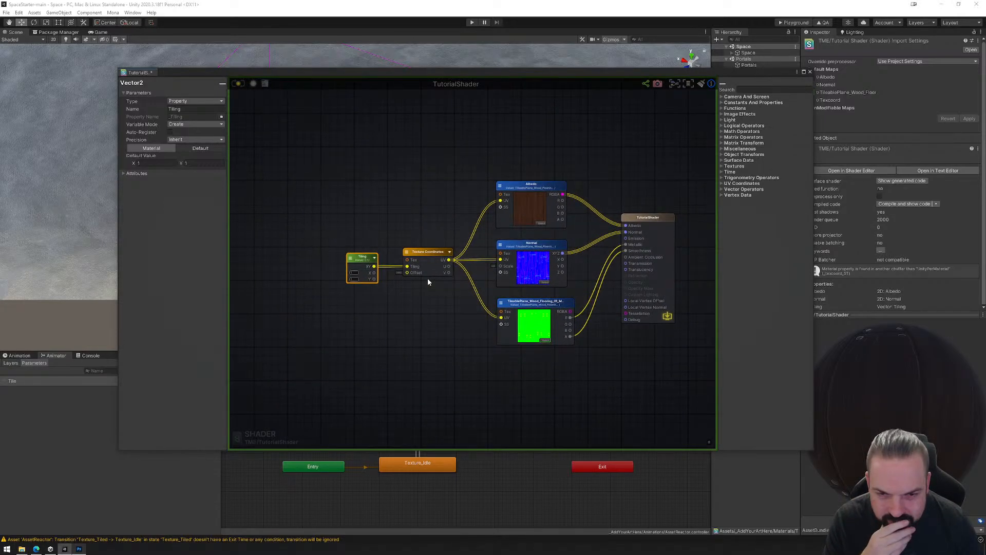
pyautogui.scroll(-1, 427, 278)
pyautogui.scroll(1, 414, 288)
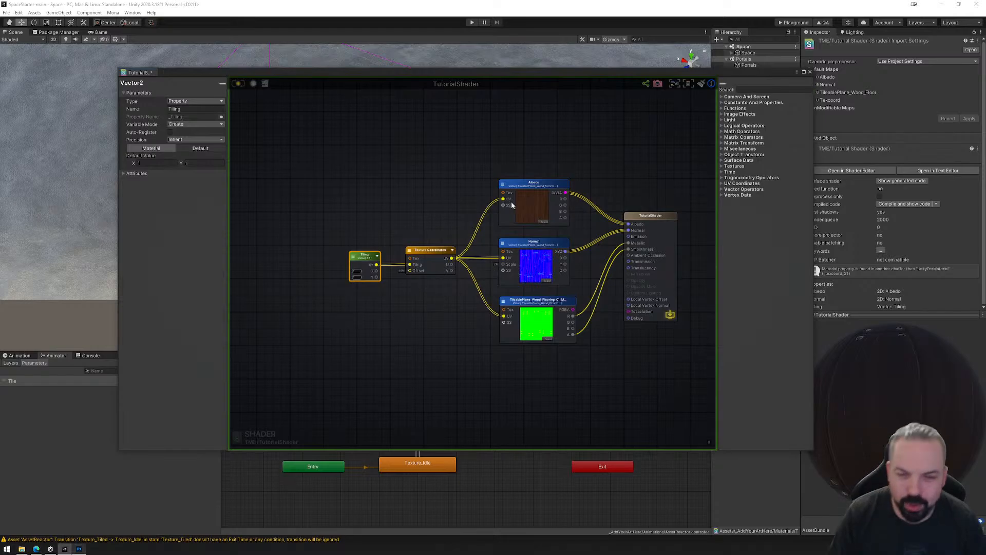
pyautogui.click(426, 251)
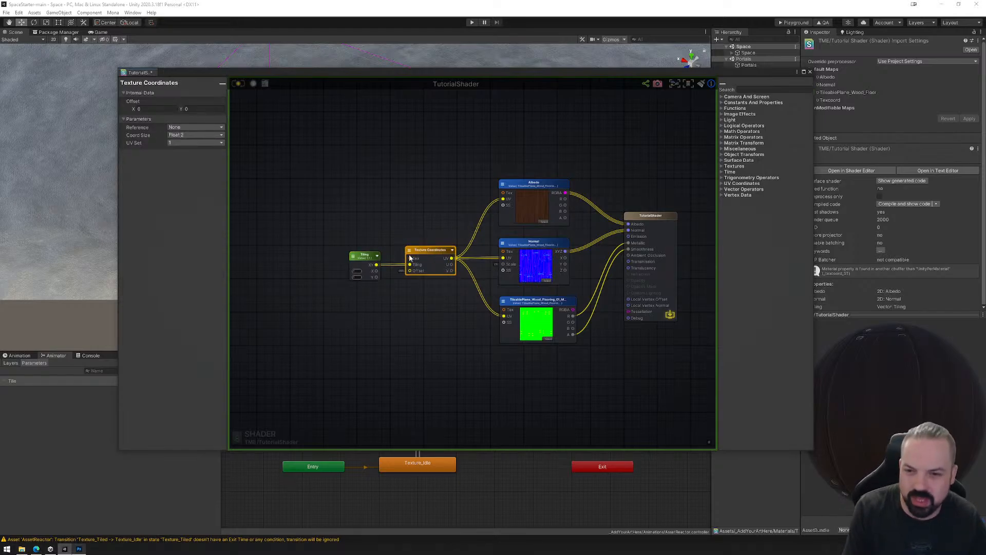
pyautogui.press('Delete')
pyautogui.click(365, 255)
pyautogui.press('Delete')
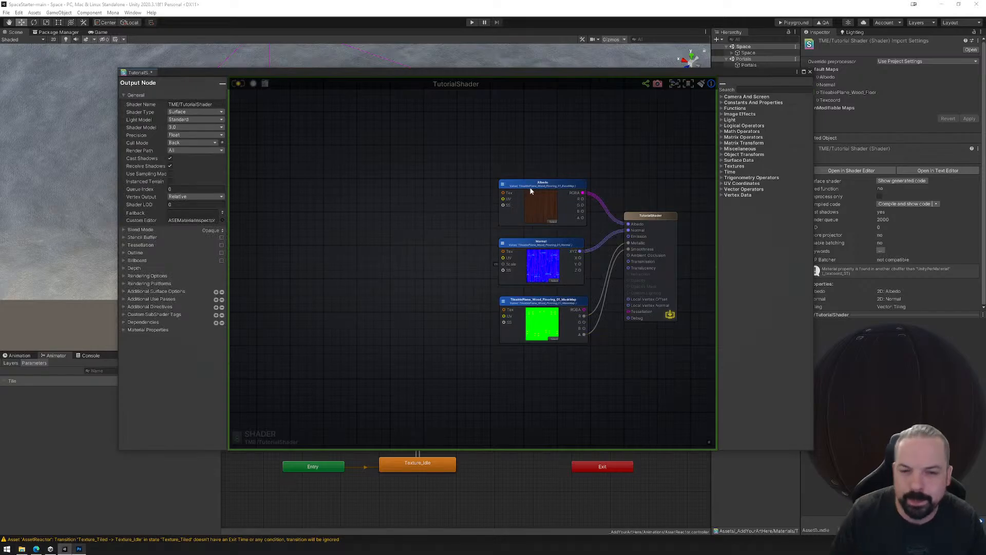
# Move the Albedo, Normal and MaskMap texture nodes together to the far left of the graph, away from the output node.
pyautogui.moveTo(480, 156); pyautogui.dragTo(562, 341)
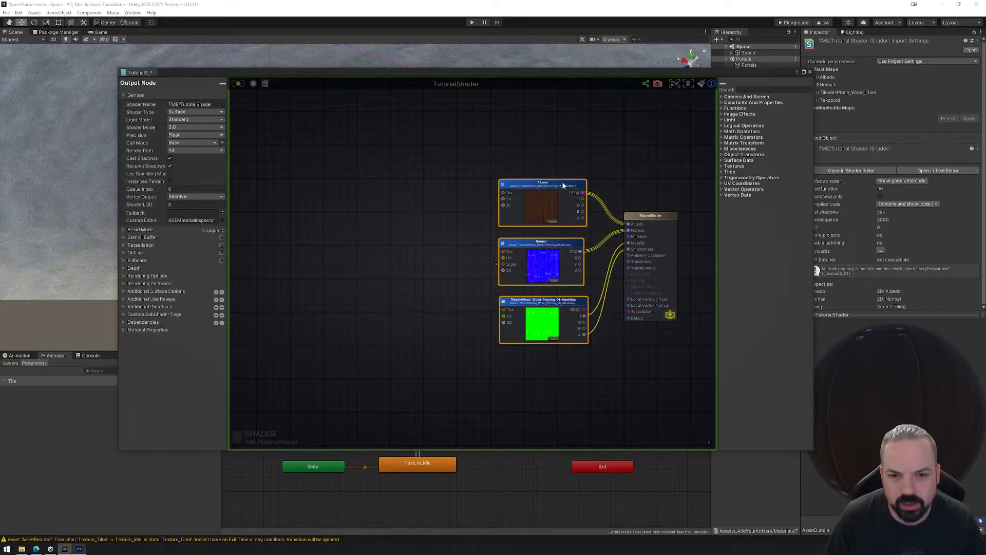
pyautogui.moveTo(553, 186); pyautogui.dragTo(312, 243)
pyautogui.click(322, 224)
# Add a Color node to the graph and place it well above the Albedo texture node.
pyautogui.rightClick(319, 126)
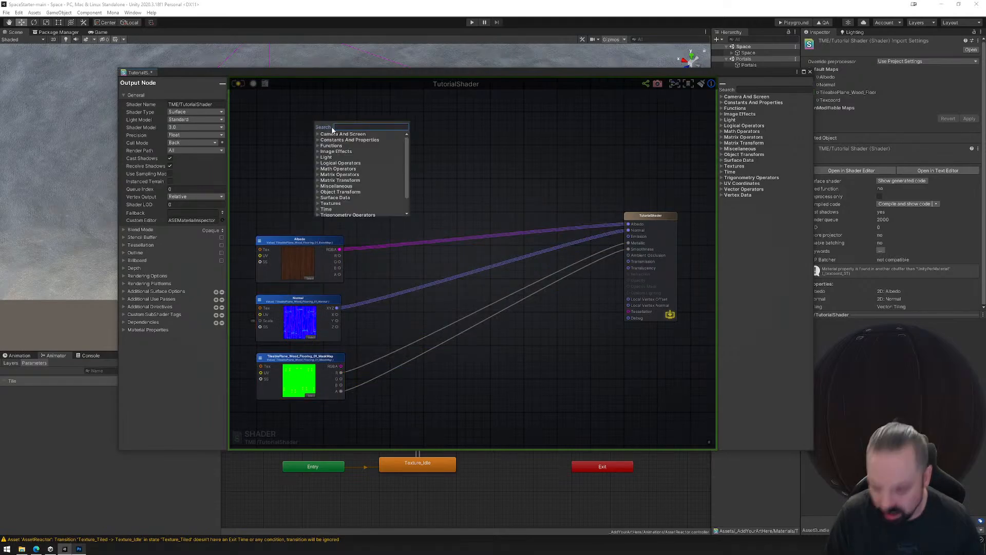
pyautogui.write('colo')
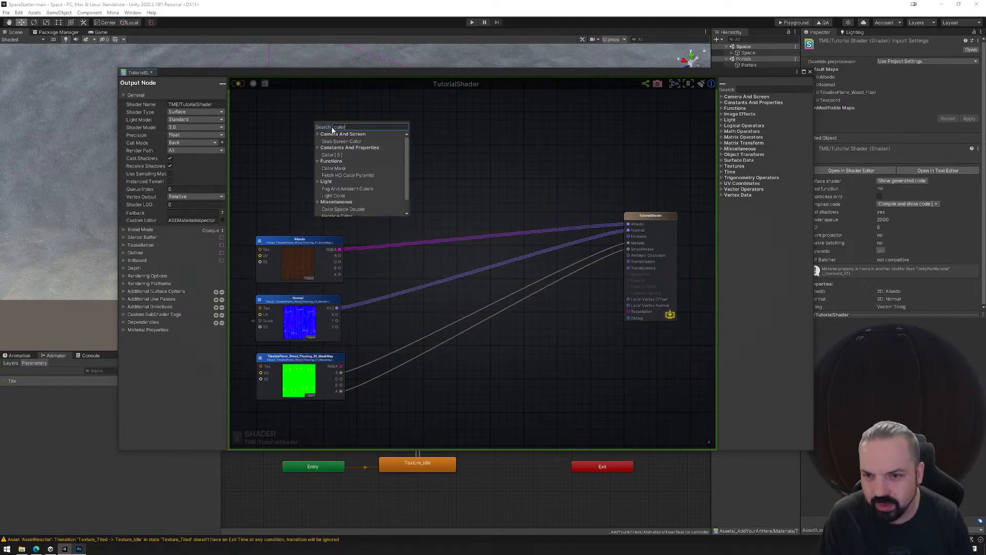
pyautogui.write('r')
pyautogui.click(337, 155)
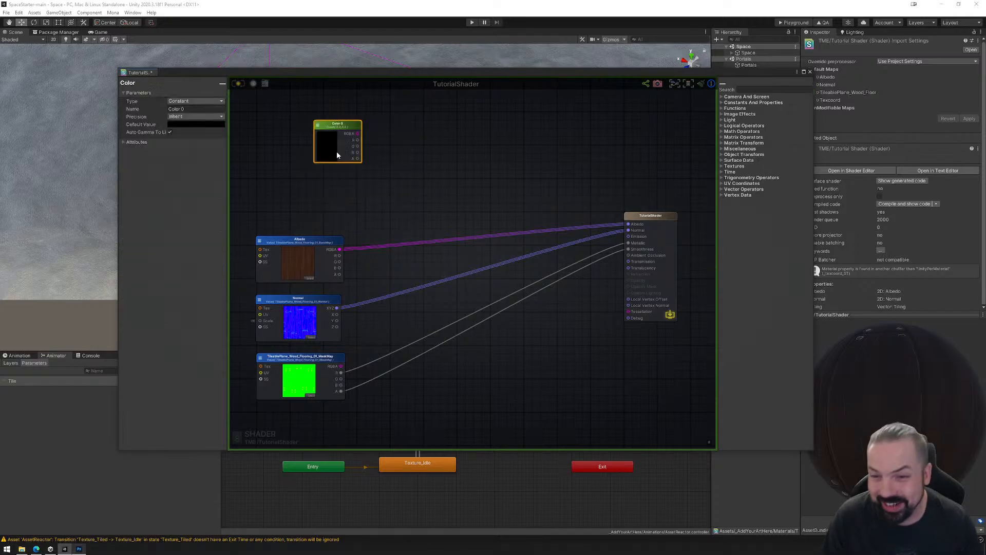
pyautogui.moveTo(337, 127); pyautogui.dragTo(324, 126)
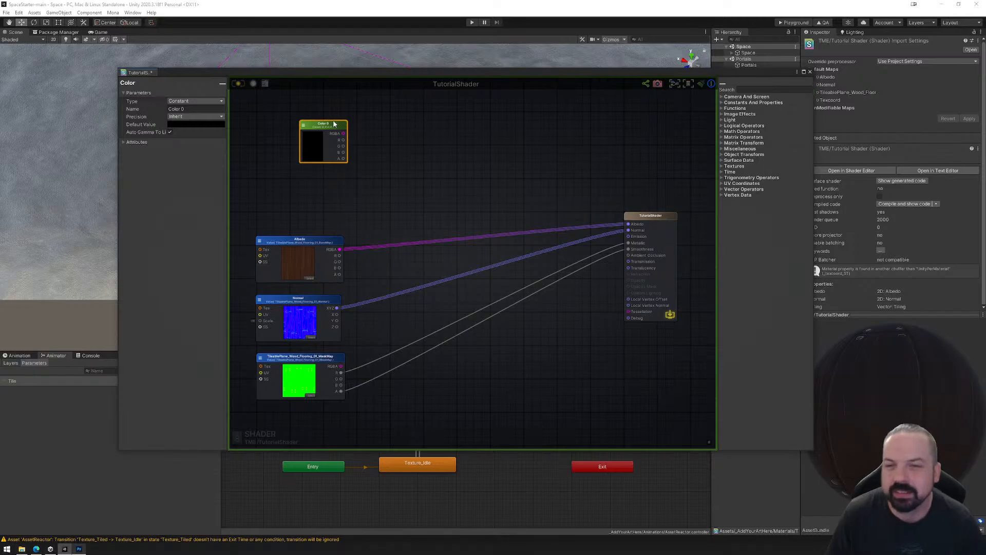
pyautogui.moveTo(327, 124); pyautogui.dragTo(335, 118)
pyautogui.scroll(3, 380, 168)
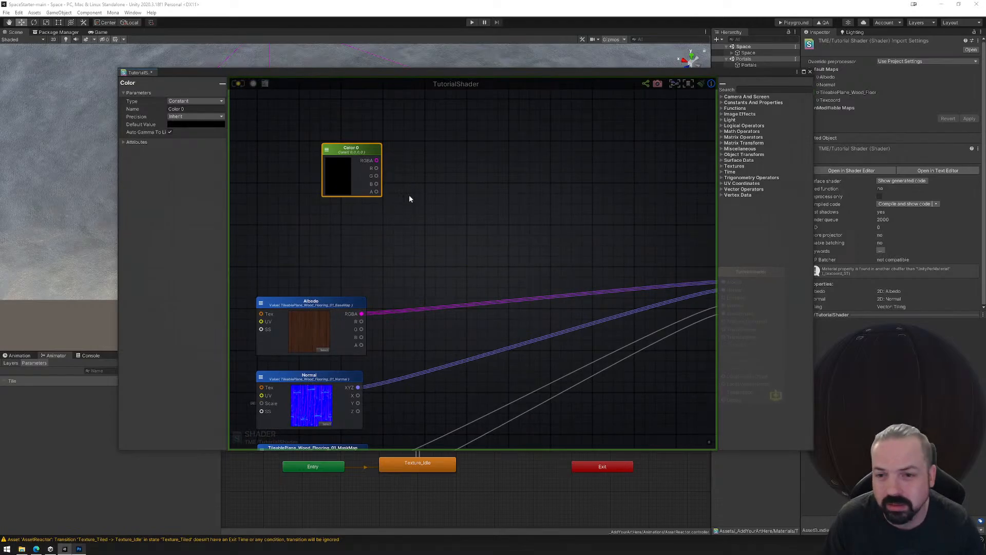
pyautogui.rightClick(416, 210)
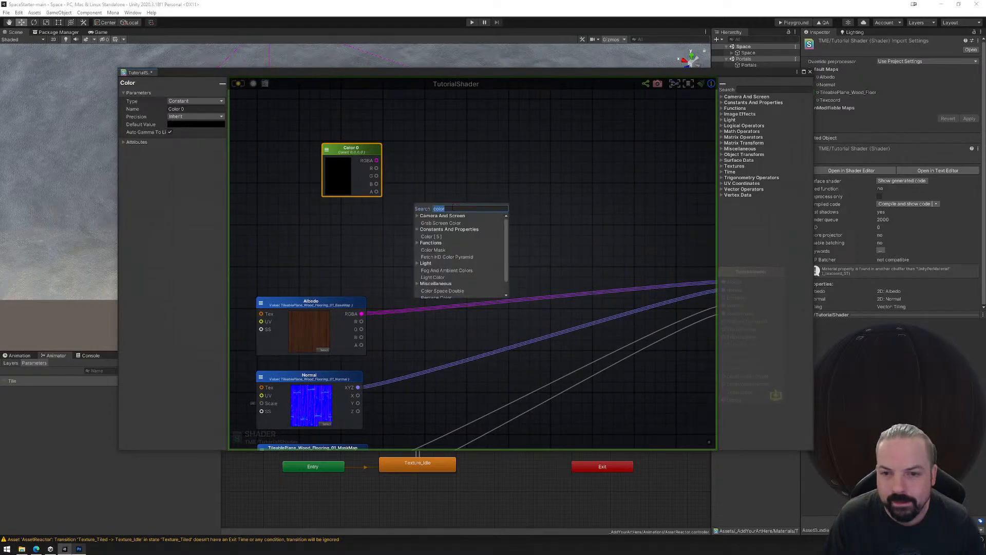
pyautogui.click(428, 175)
pyautogui.moveTo(368, 150); pyautogui.dragTo(369, 107)
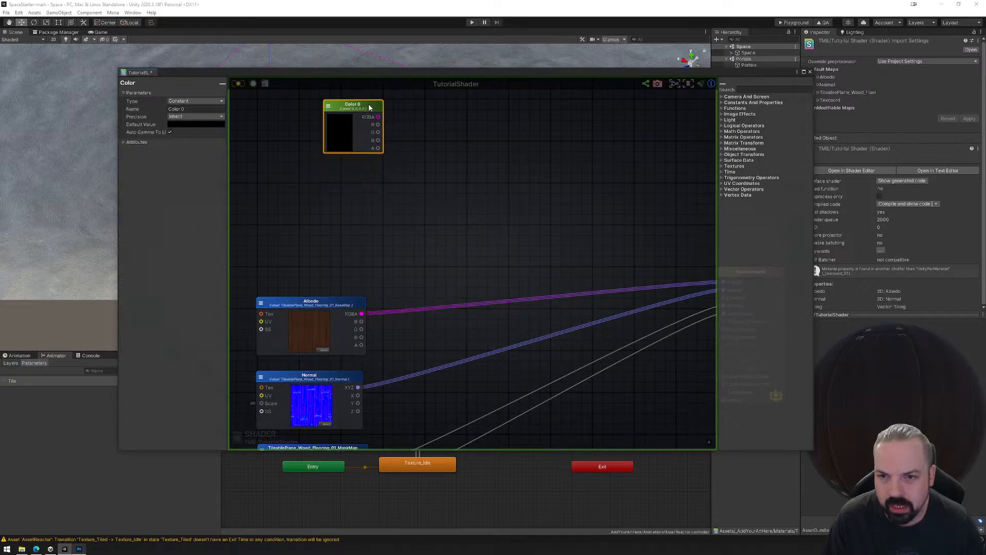
# Duplicate the Albedo texture sample node and place the copy directly below the Color node.
pyautogui.rightClick(385, 210)
pyautogui.click(417, 192)
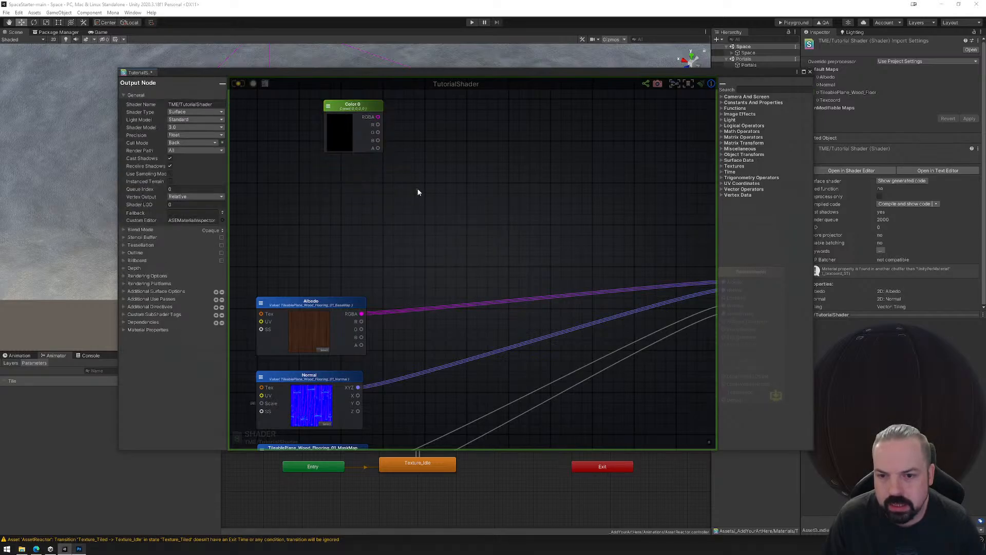
pyautogui.click(339, 300)
pyautogui.hotkey('ctrl', 'd')
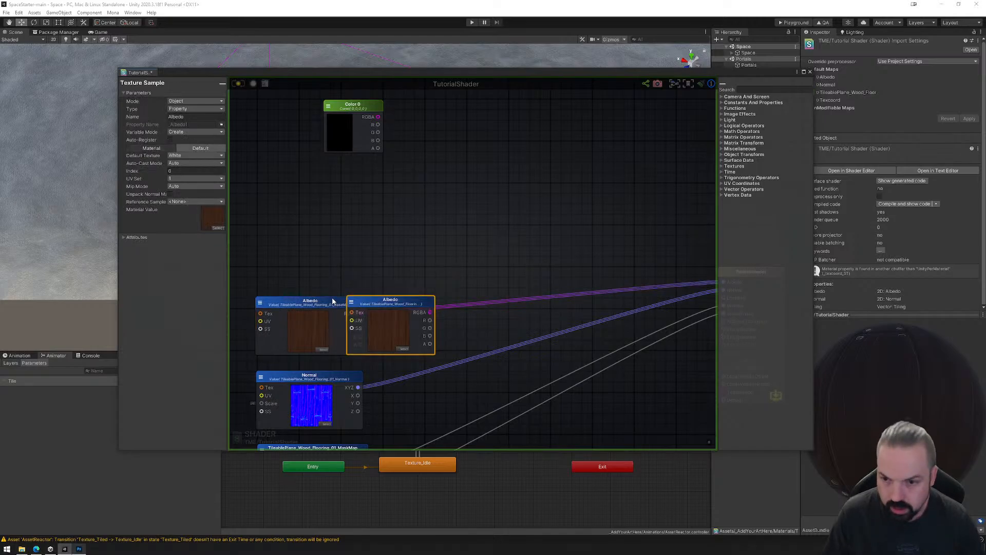
pyautogui.moveTo(381, 302); pyautogui.dragTo(329, 175)
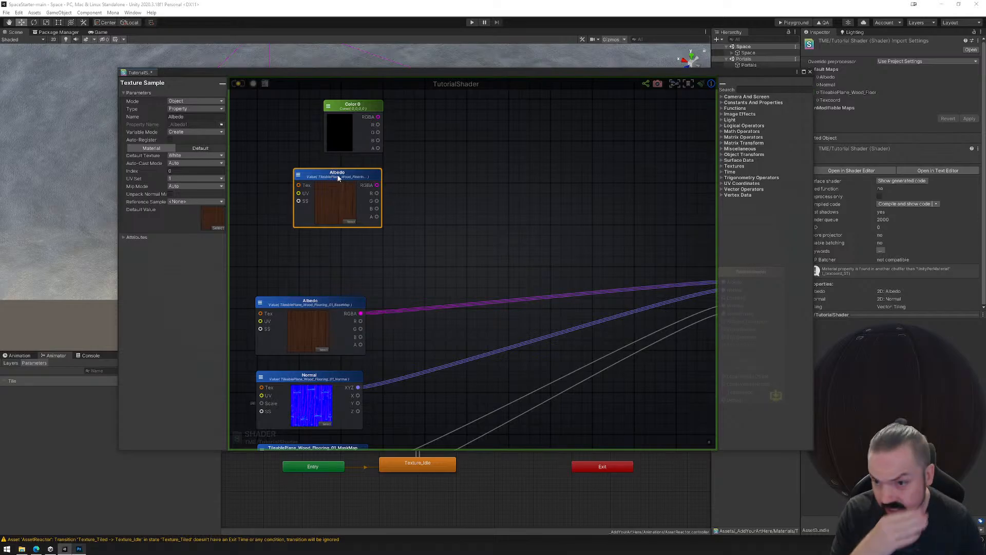
# Rename the duplicated texture sample node ColorMask and align it beneath the Color node.
pyautogui.click(186, 117)
pyautogui.write('M')
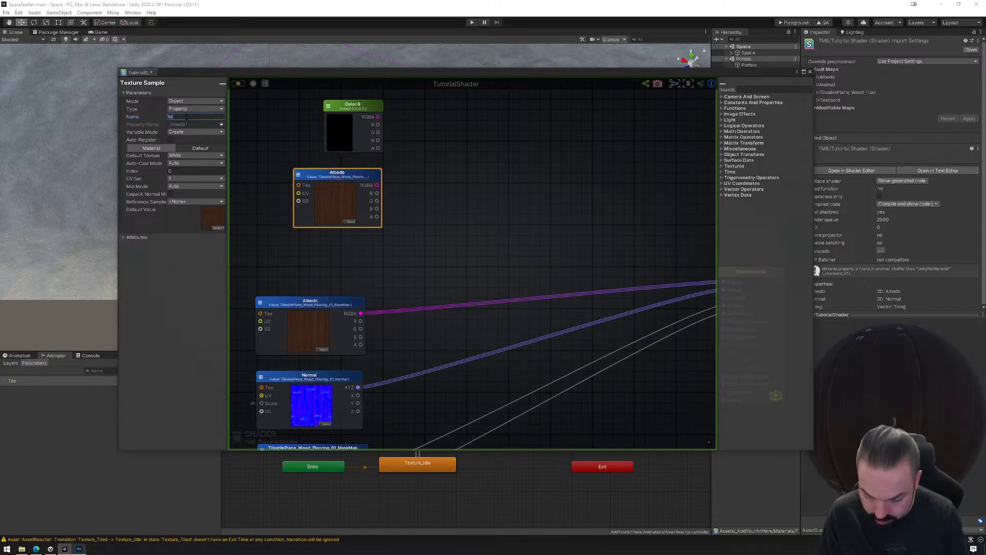
pyautogui.write('ask')
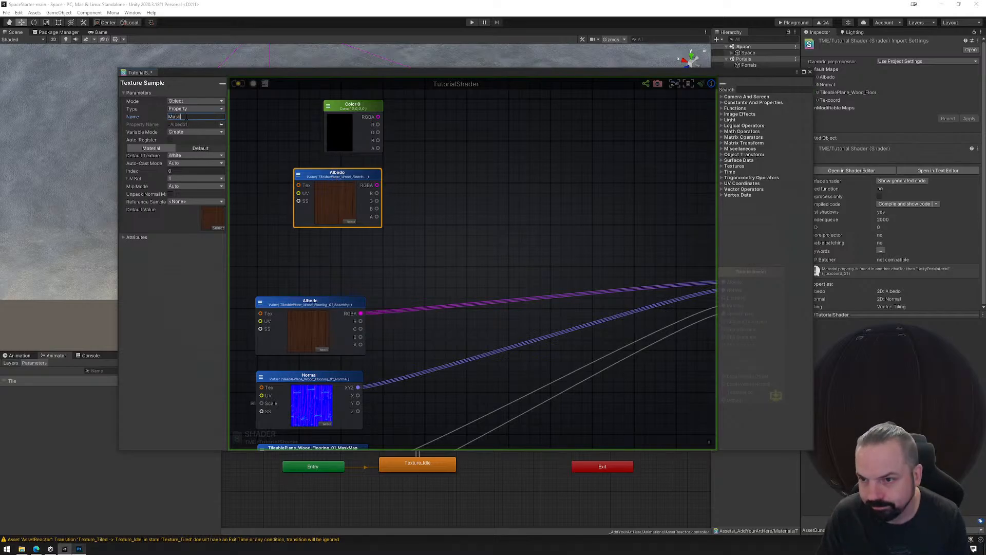
pyautogui.press('Home')
pyautogui.write('Color')
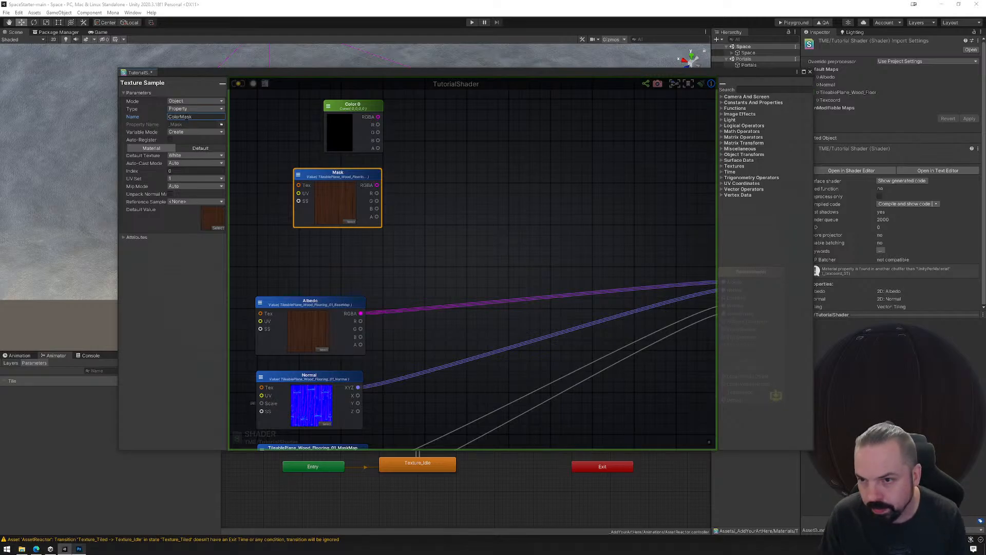
pyautogui.moveTo(355, 177); pyautogui.dragTo(358, 177)
# Change the Color node's type to Property and name it PrimaryColor.
pyautogui.click(352, 108)
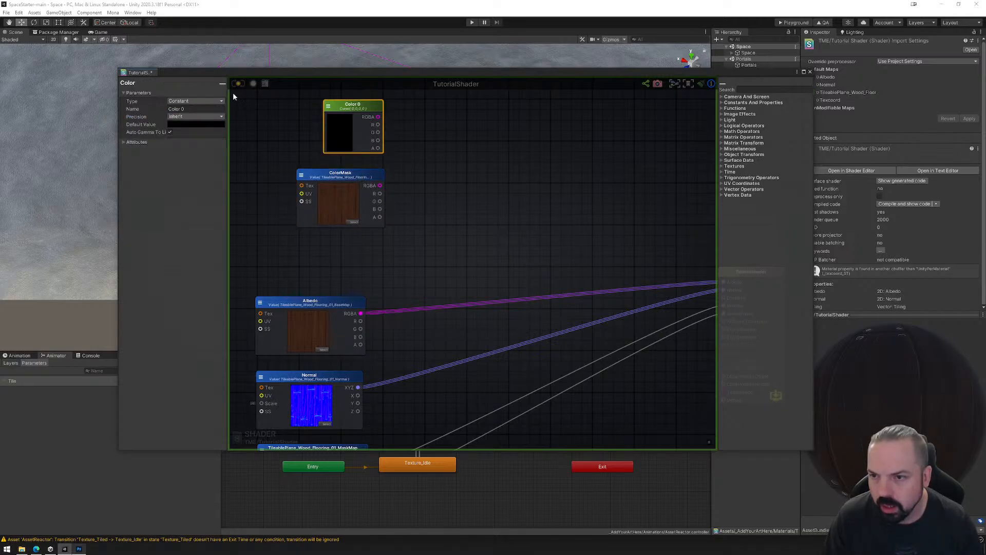
pyautogui.click(195, 100)
pyautogui.click(195, 116)
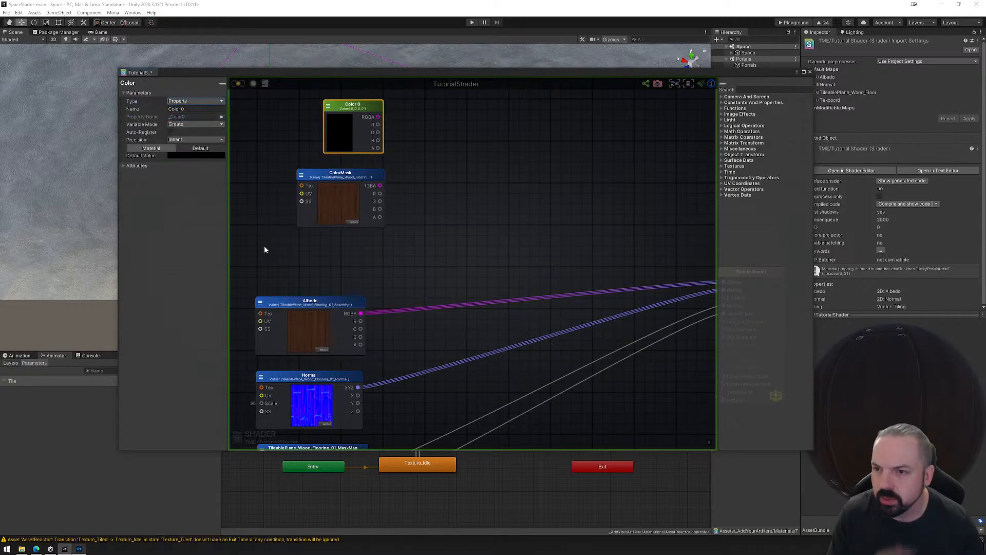
pyautogui.click(193, 109)
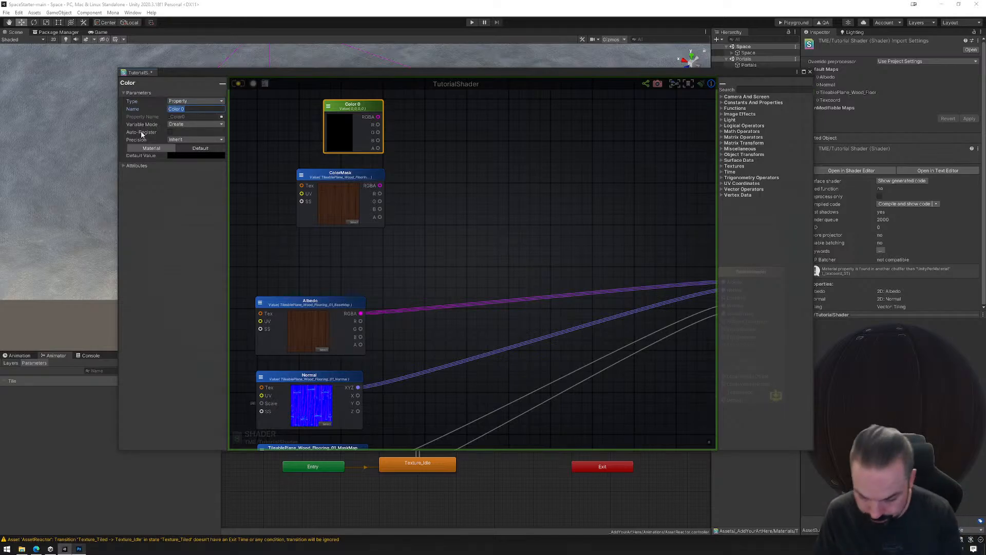
pyautogui.write('Primar')
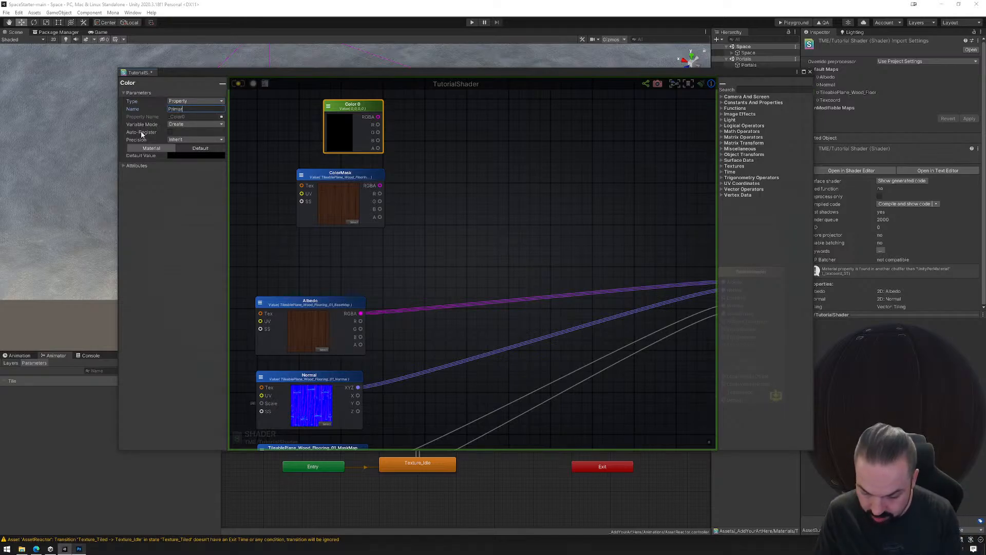
pyautogui.write('yColor')
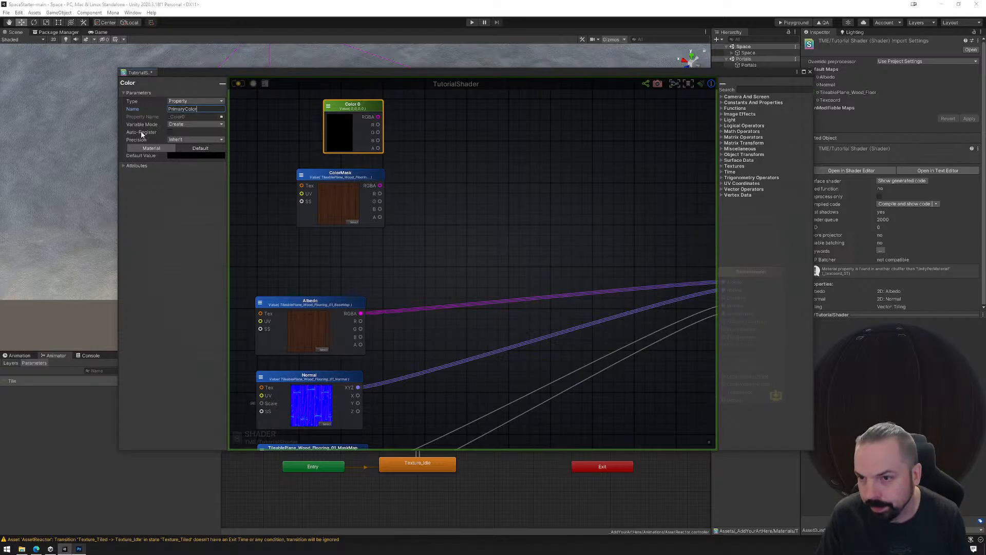
pyautogui.press('Return')
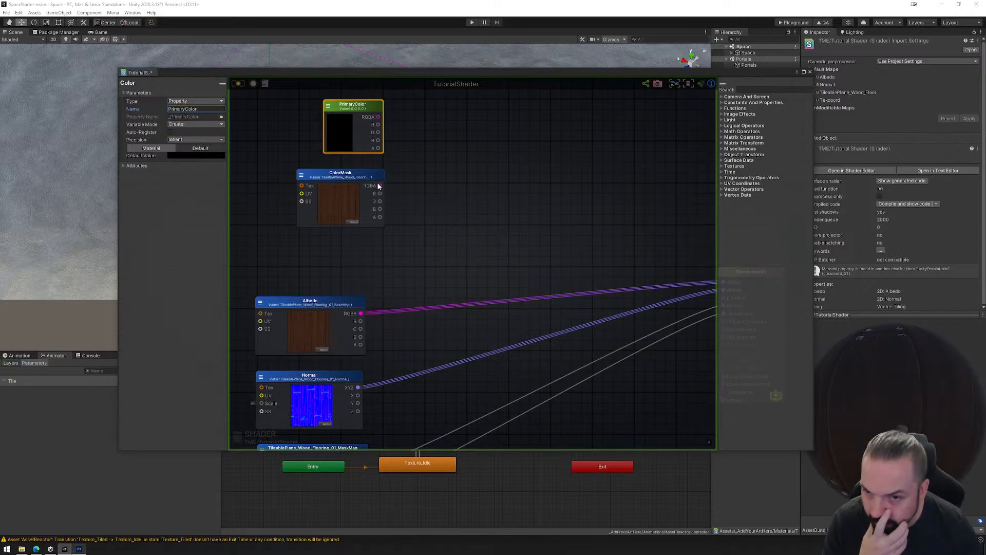
# Try out a Color Mask function node beside the ColorMask texture node, then delete it.
pyautogui.rightClick(448, 198)
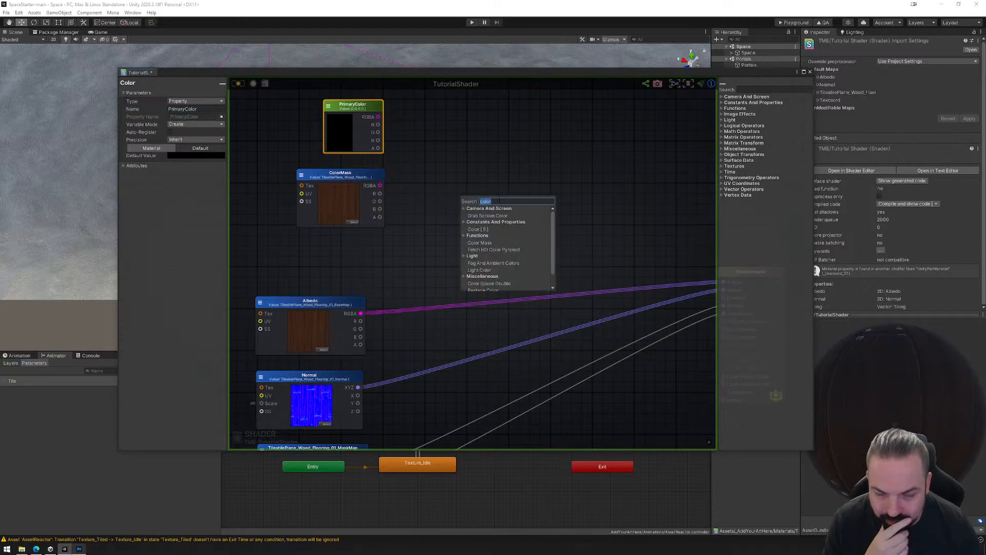
pyautogui.write('mask')
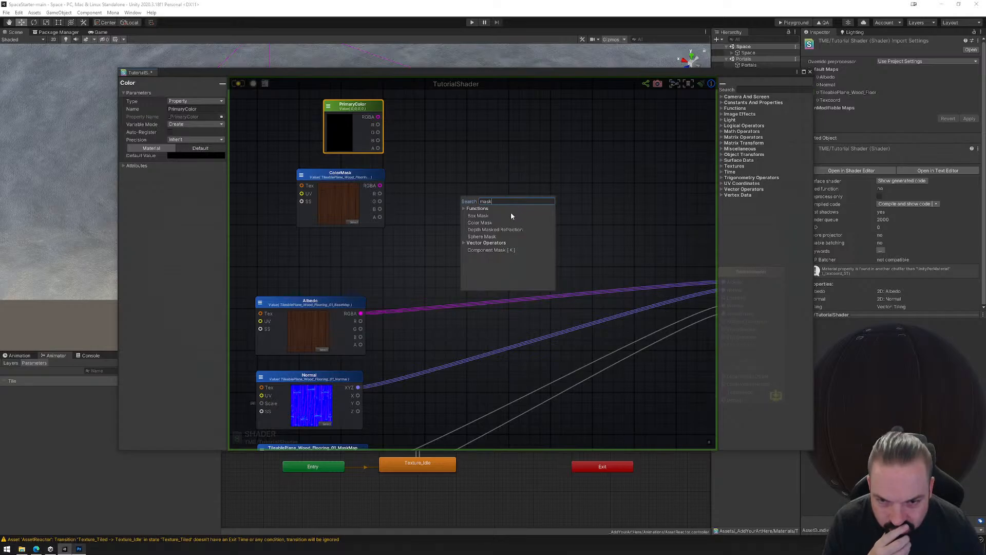
pyautogui.click(494, 222)
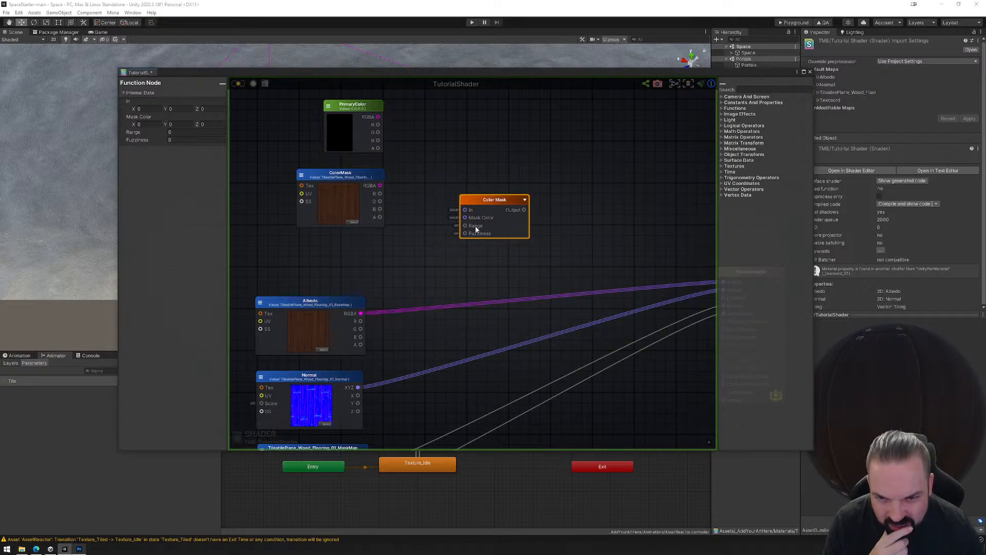
pyautogui.moveTo(480, 201)
pyautogui.mouseDown()
pyautogui.moveTo(477, 189)
pyautogui.moveTo(470, 196)
pyautogui.mouseUp()
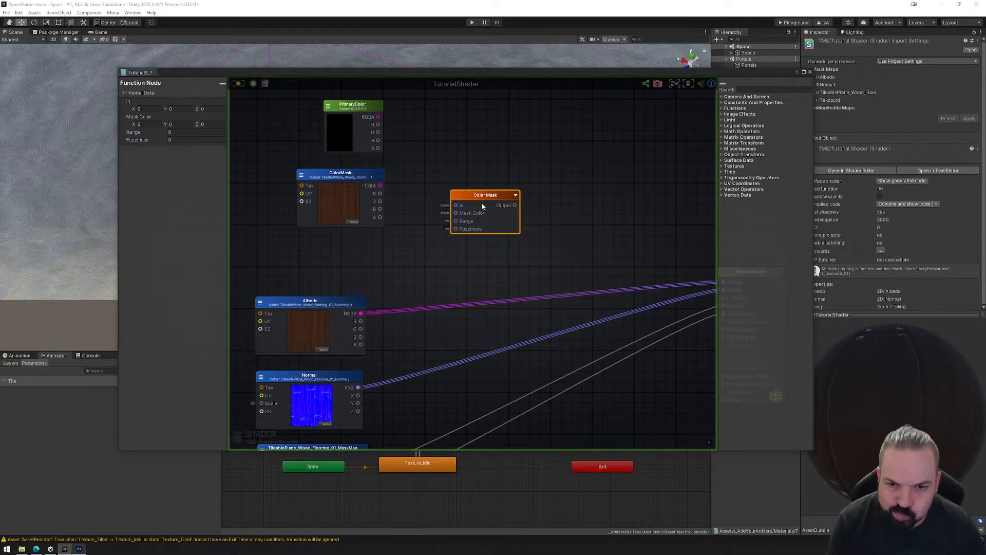
pyautogui.press('Delete')
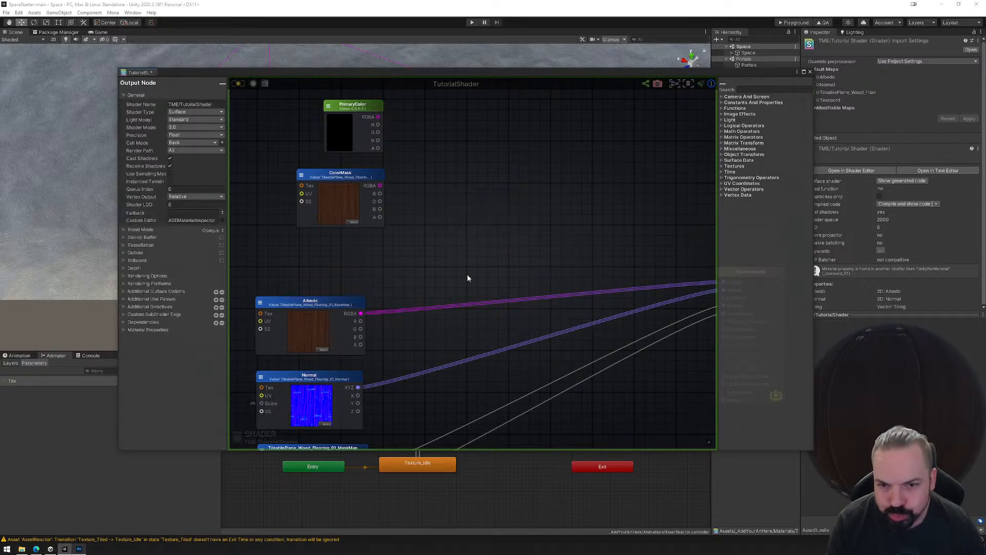
# Switch to the web browser and search Google for "amplify mask area".
pyautogui.click(36, 549)
pyautogui.click(191, 19)
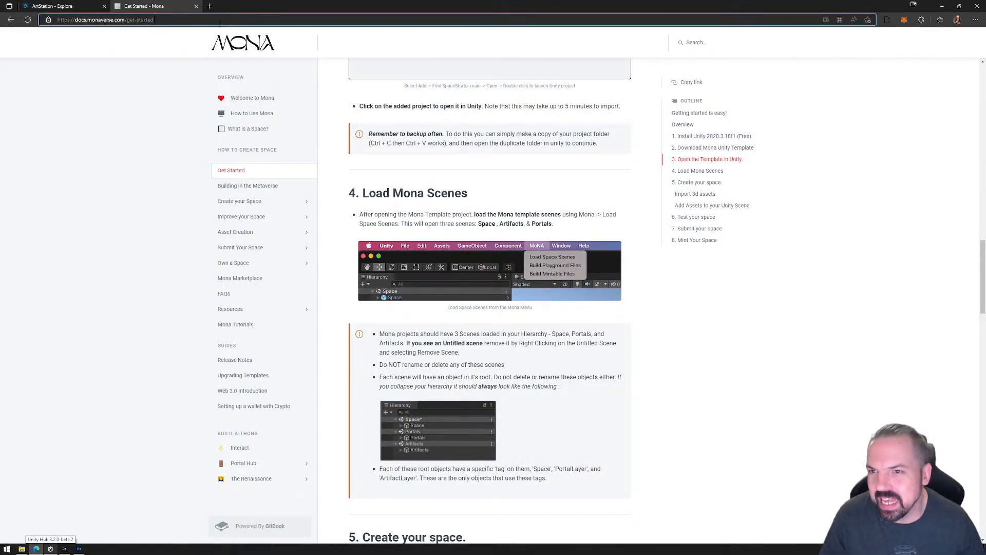
pyautogui.write('ampl')
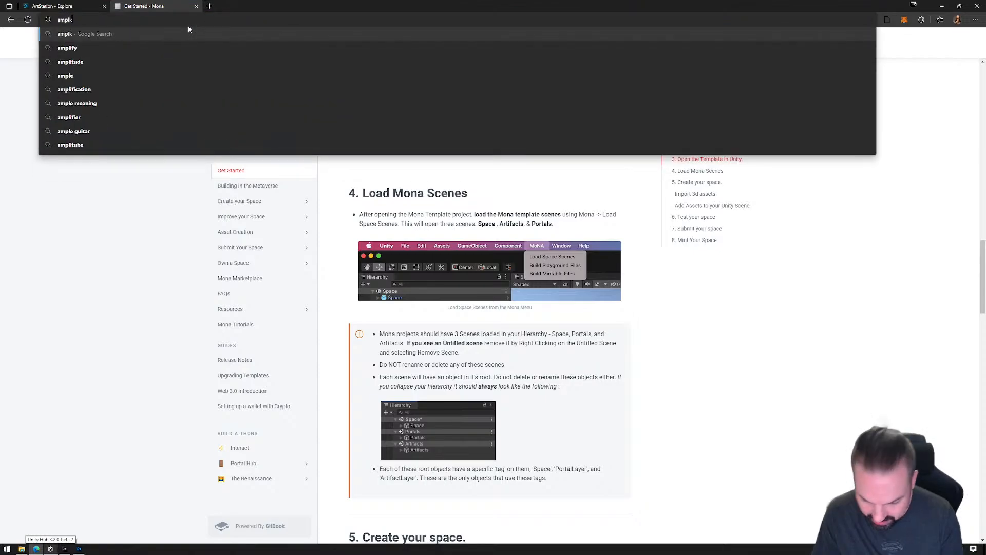
pyautogui.write('ify')
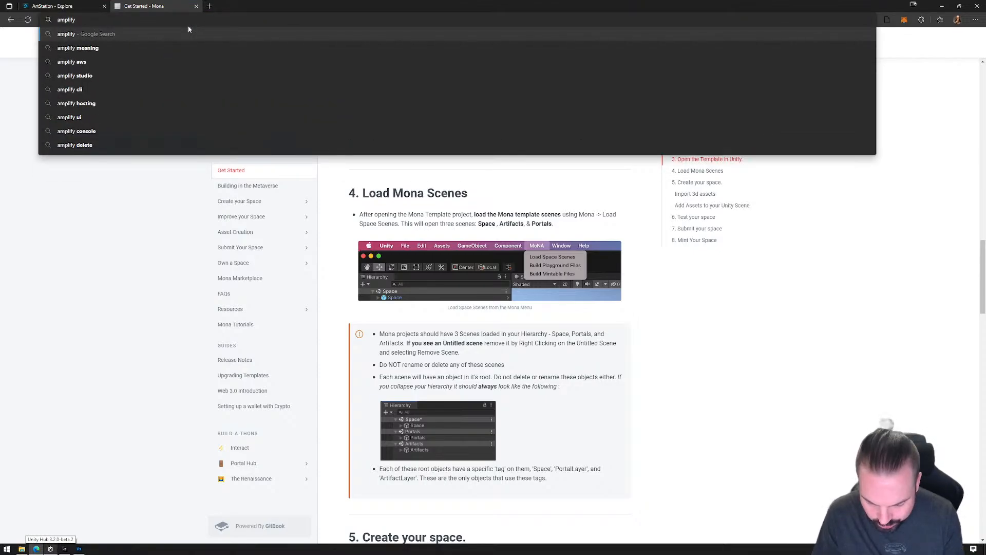
pyautogui.write(' mask area')
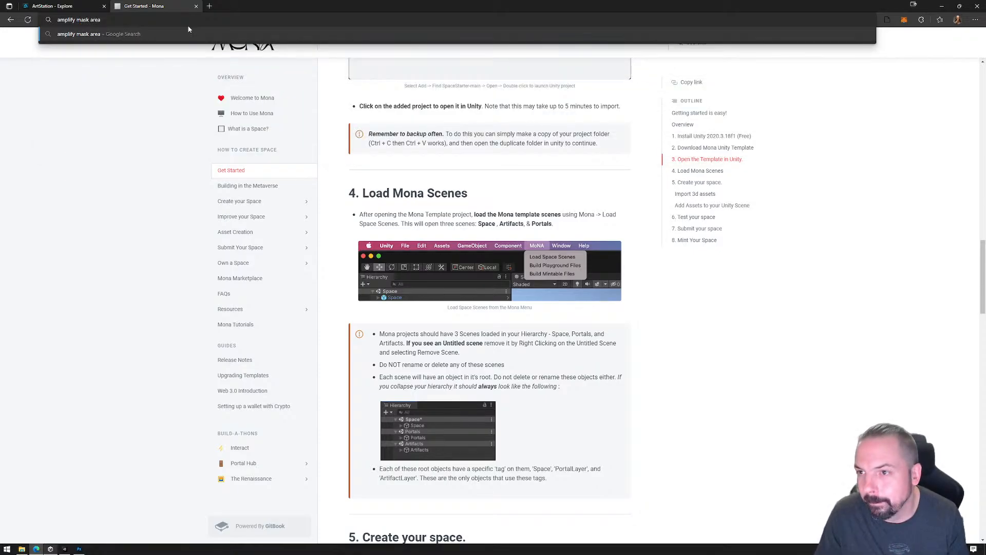
pyautogui.press('Return')
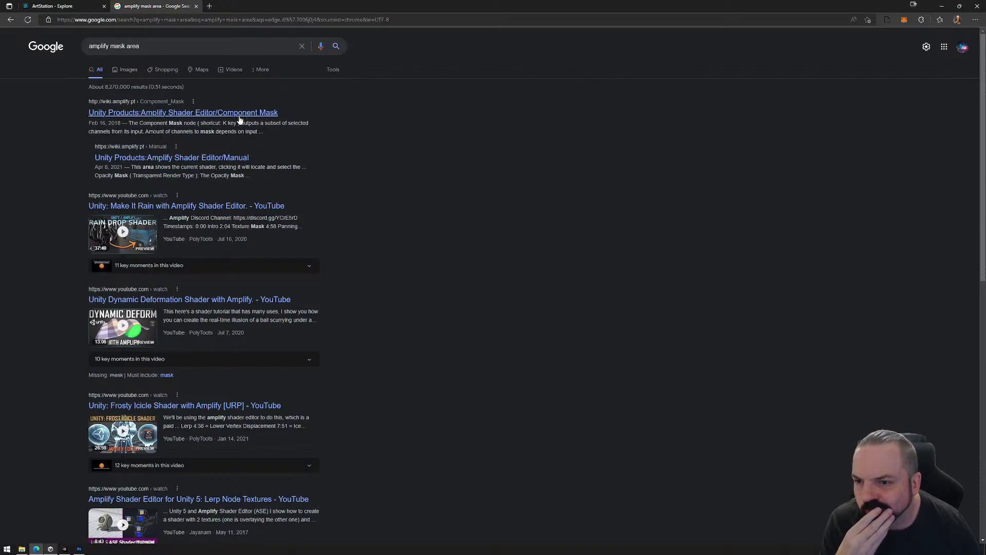
# Look through the search results for guidance on masking an area in Amplify Shader Editor.
pyautogui.scroll(-5, 221, 241)
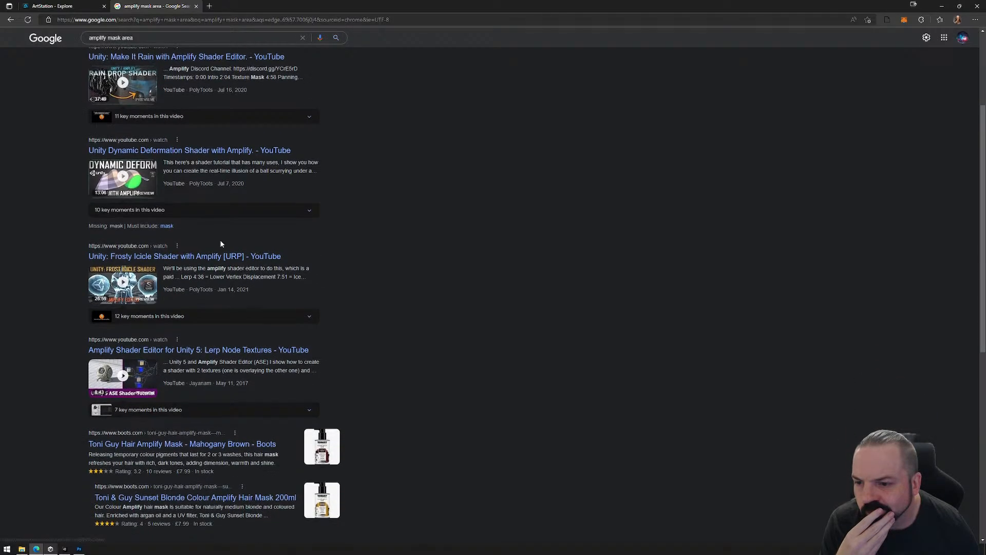
pyautogui.scroll(-2, 236, 365)
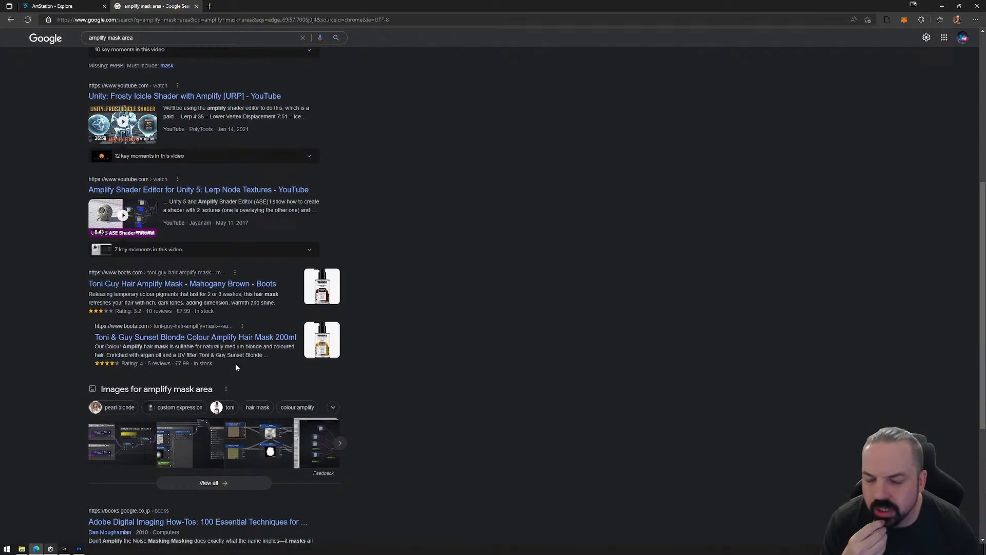
pyautogui.scroll(6, 282, 292)
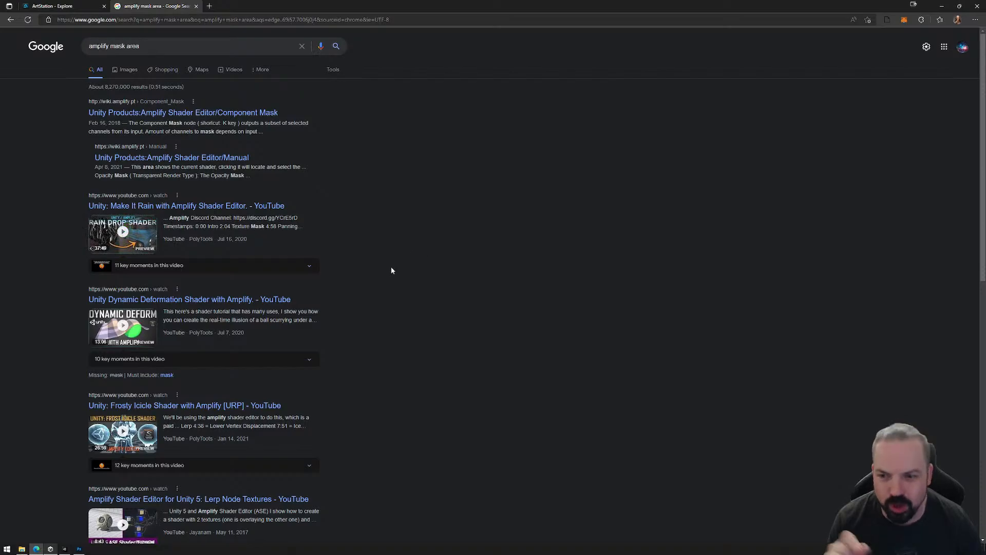
pyautogui.scroll(-5, 381, 302)
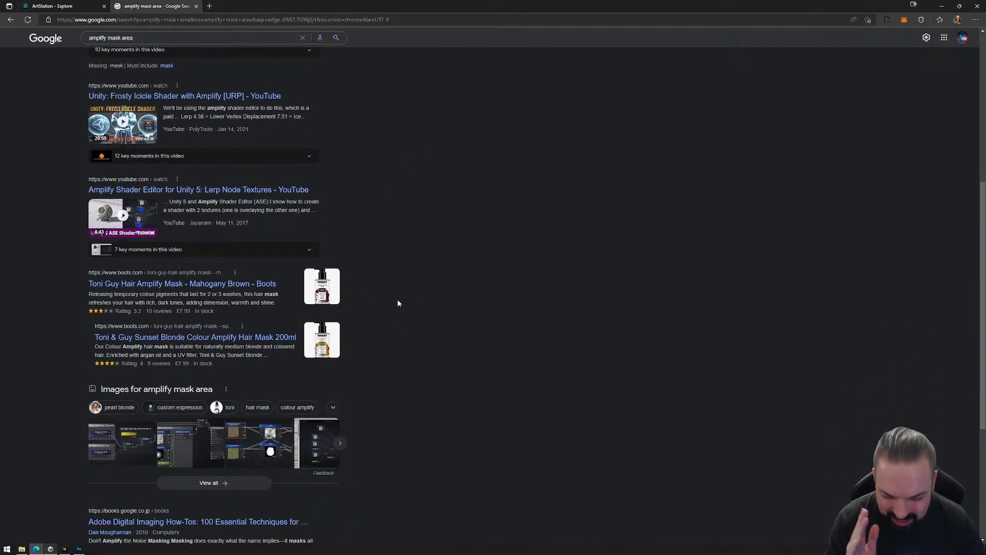
pyautogui.scroll(-3, 417, 305)
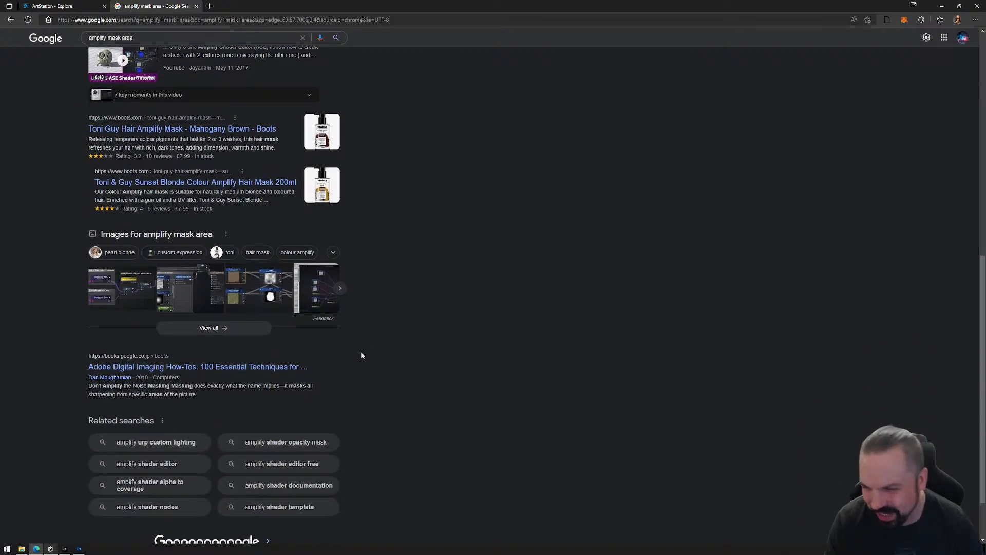
pyautogui.scroll(2, 308, 334)
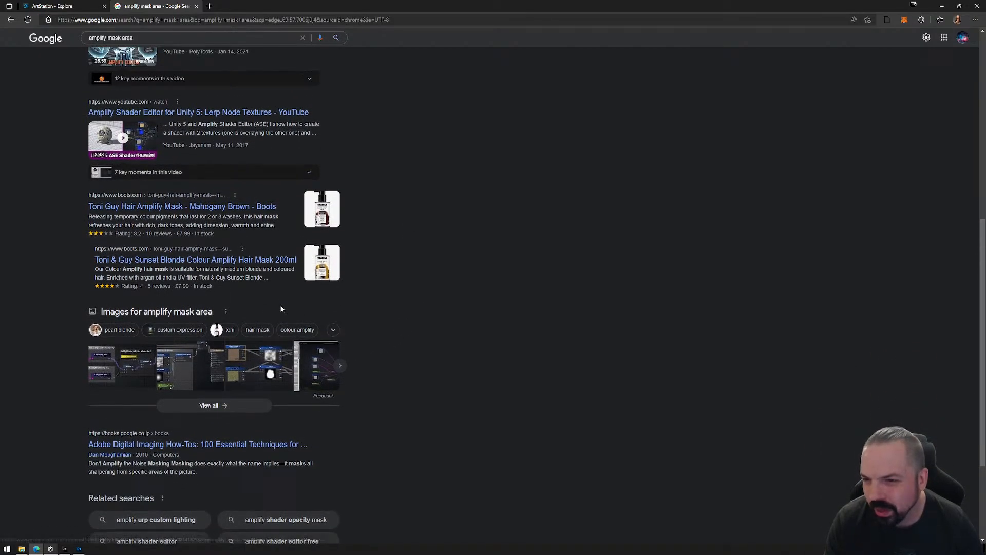
pyautogui.scroll(3, 279, 304)
pyautogui.scroll(3, 280, 308)
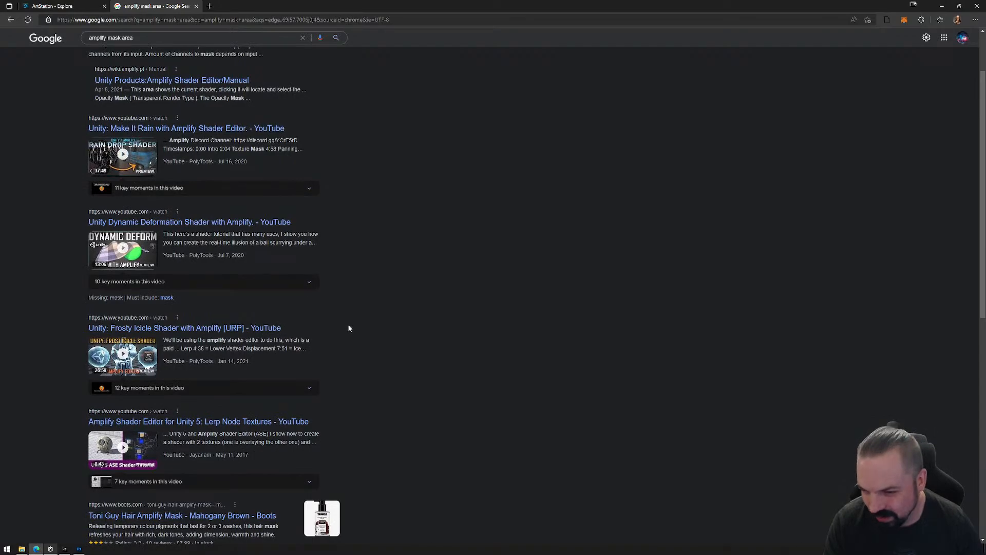
pyautogui.scroll(2, 309, 367)
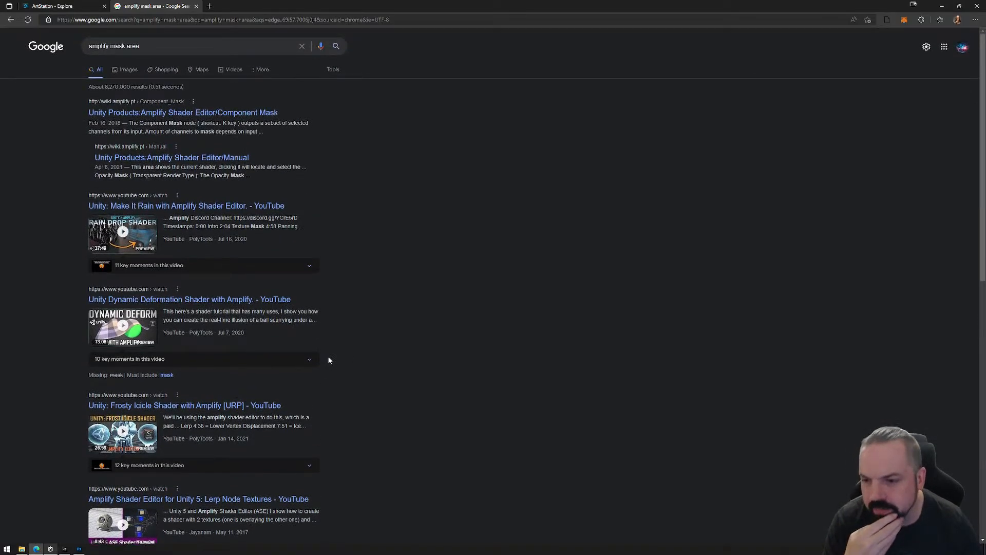
pyautogui.scroll(-2, 359, 416)
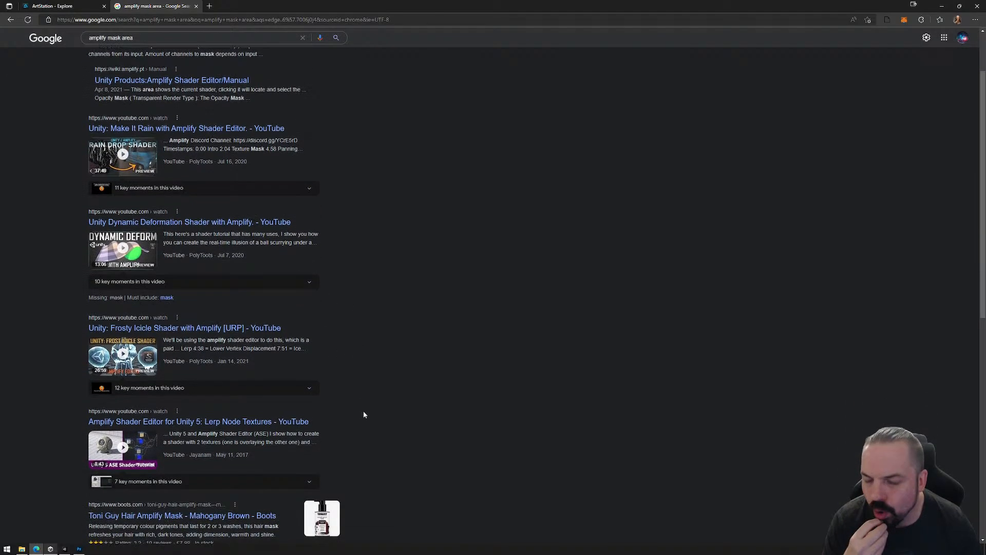
pyautogui.scroll(2, 339, 294)
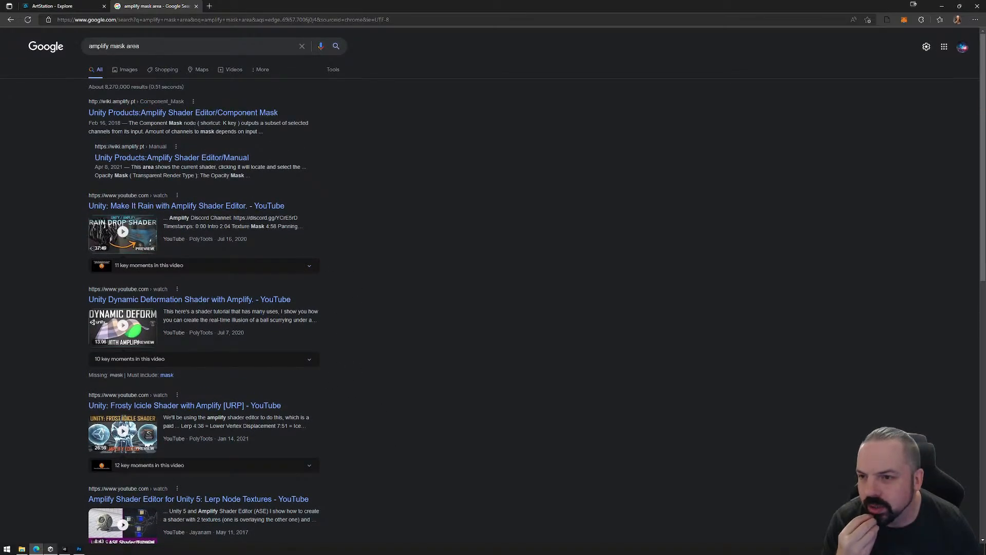
# Open the Component Mask page of the Amplify wiki, the Amplify Shader Editor overview and its Shader Samples.
pyautogui.click(193, 114)
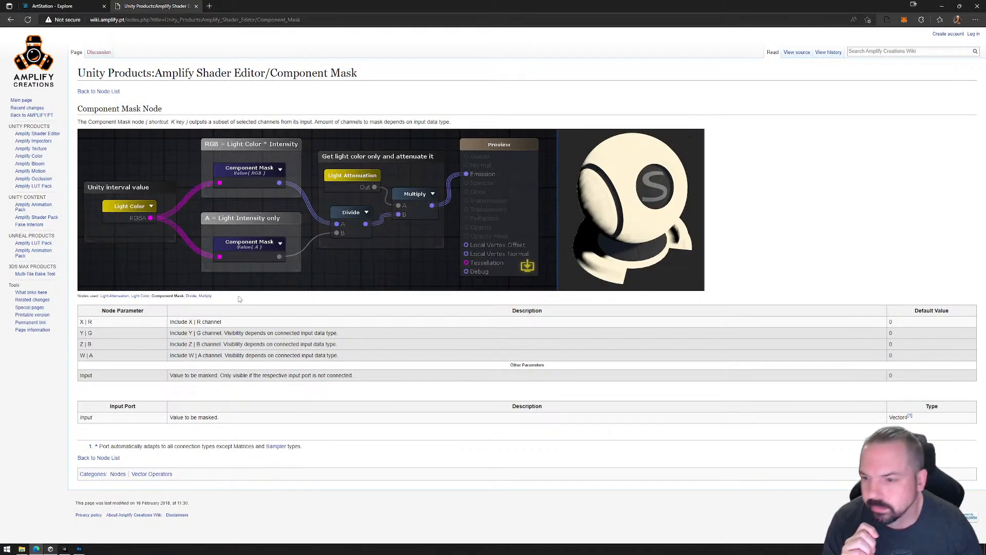
pyautogui.click(35, 134)
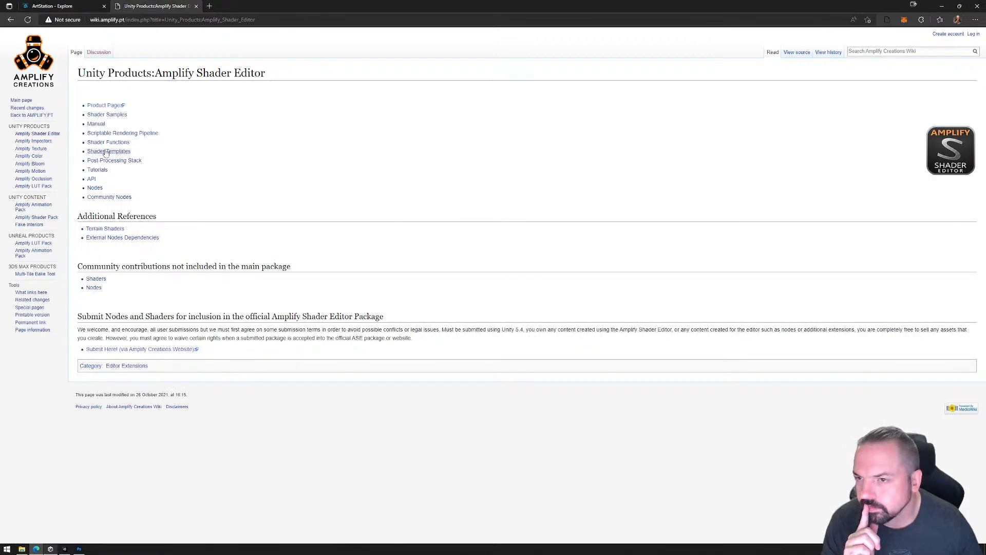
pyautogui.click(114, 118)
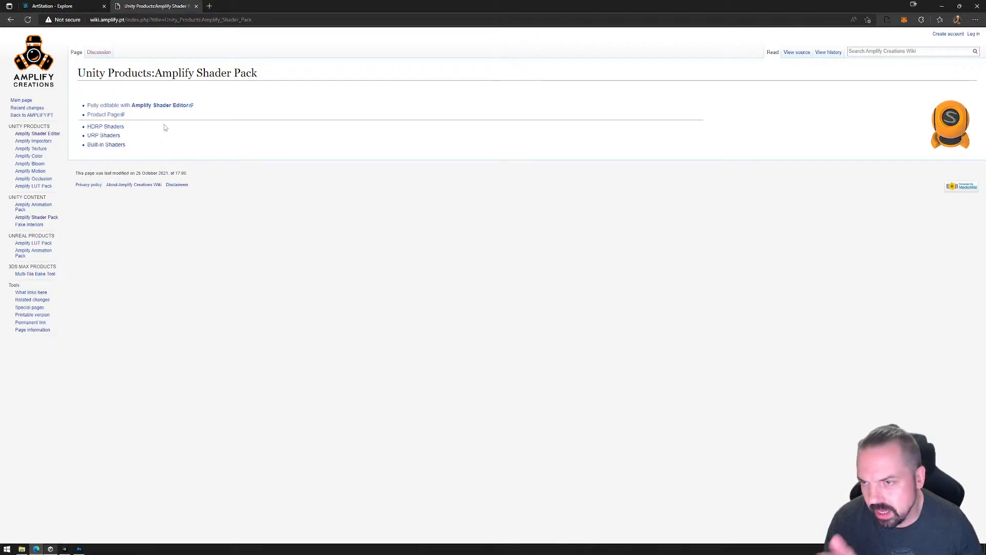
# Open the Built-in Shaders page of the Amplify Shader Pack and look through its General Samples for a masking example.
pyautogui.click(108, 145)
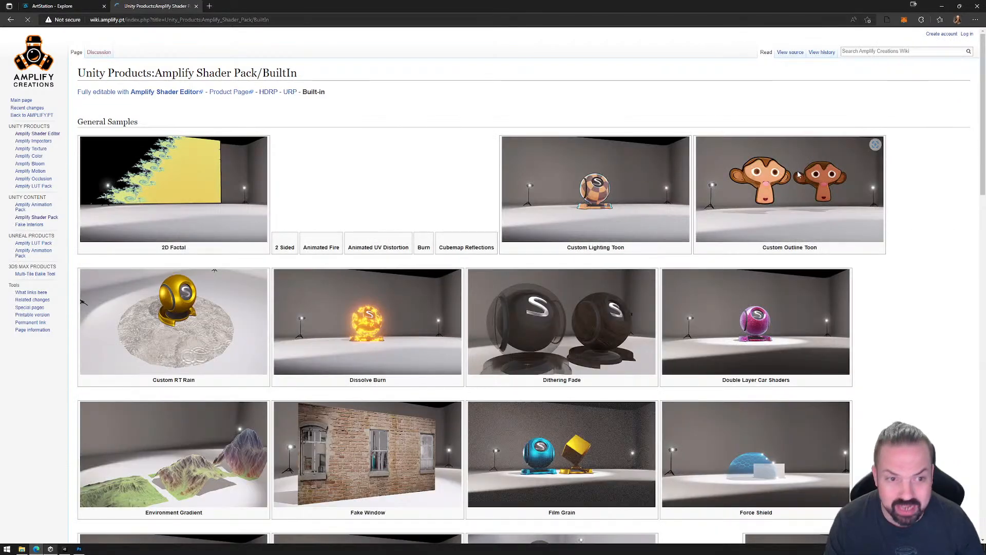
pyautogui.scroll(-1, 433, 311)
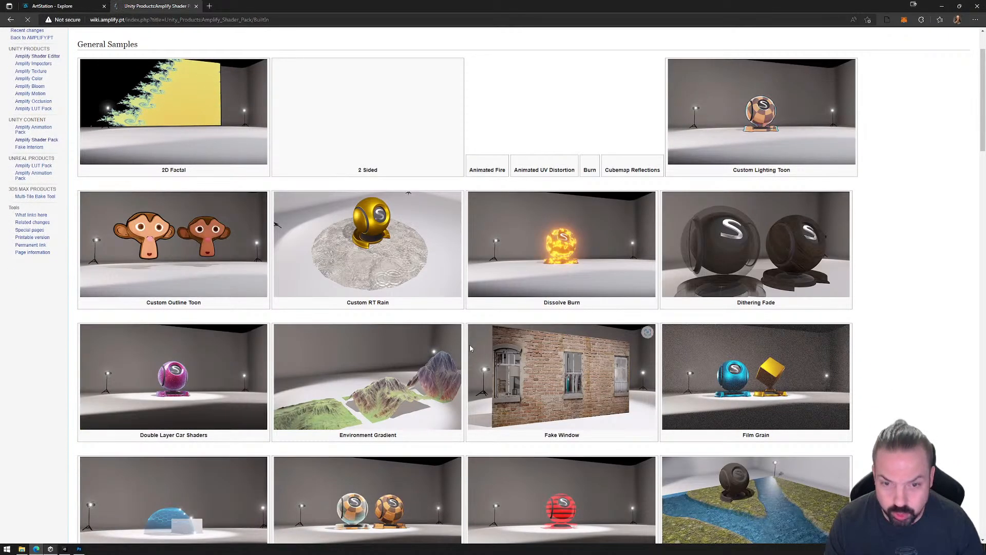
pyautogui.scroll(-1, 394, 339)
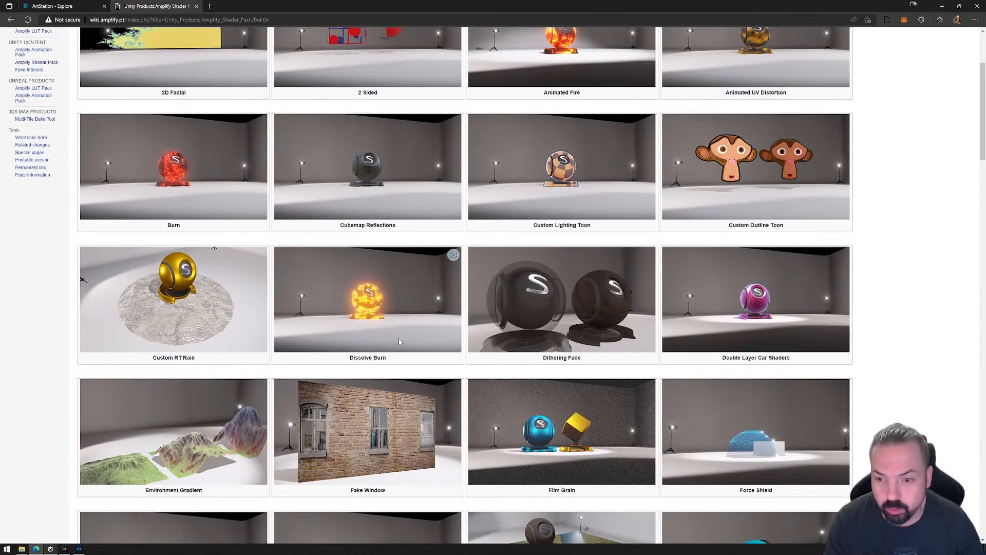
pyautogui.scroll(-2, 399, 339)
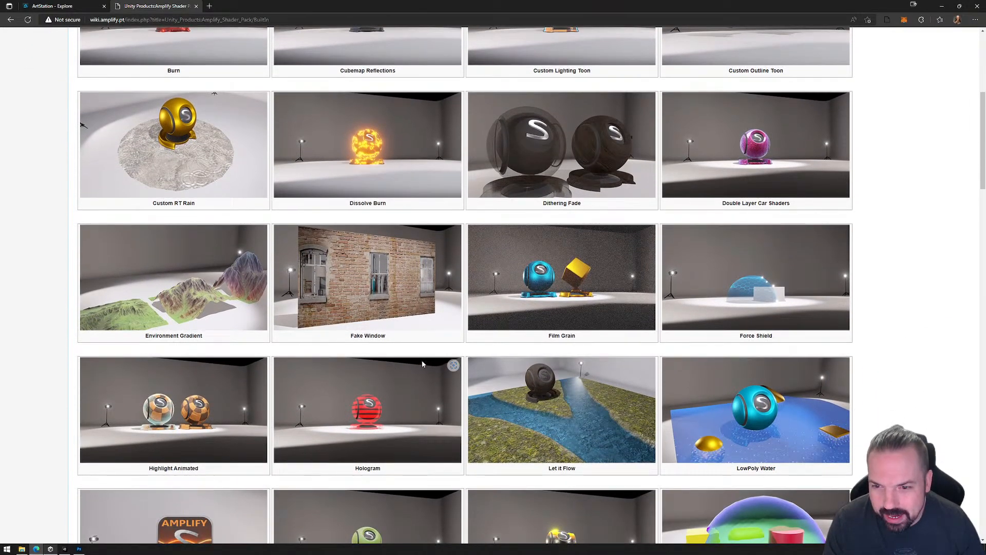
pyautogui.scroll(-2, 653, 289)
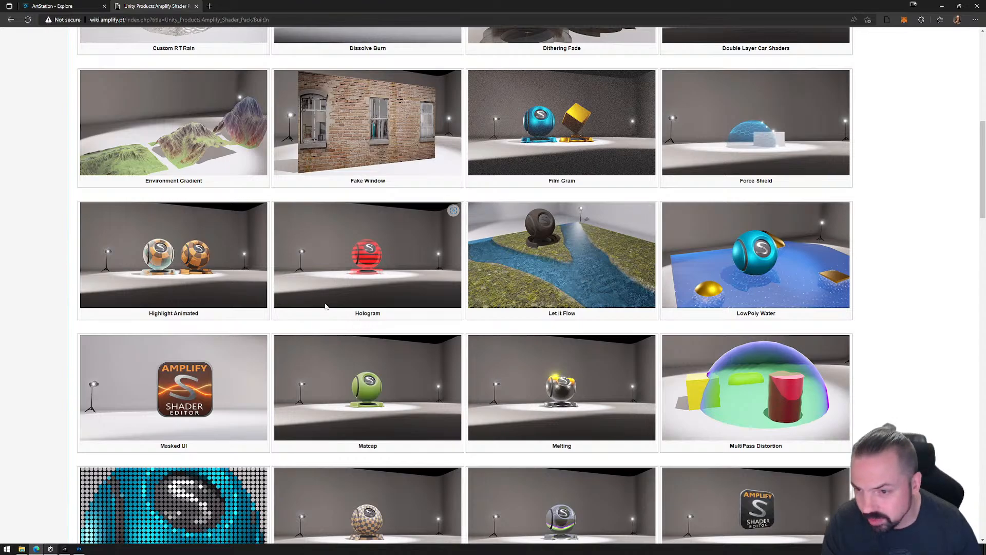
pyautogui.scroll(-6, 325, 306)
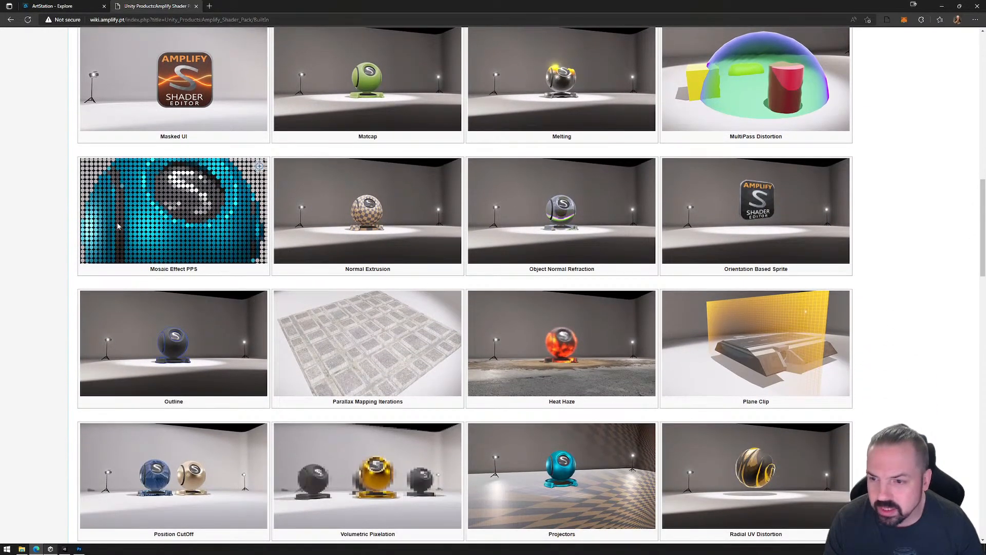
pyautogui.scroll(-1, 157, 303)
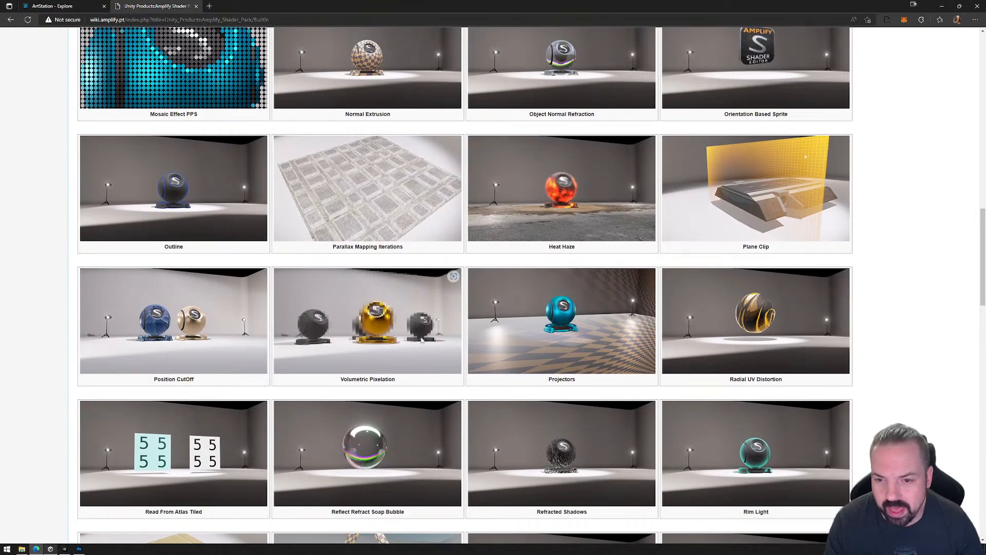
pyautogui.scroll(-3, 421, 340)
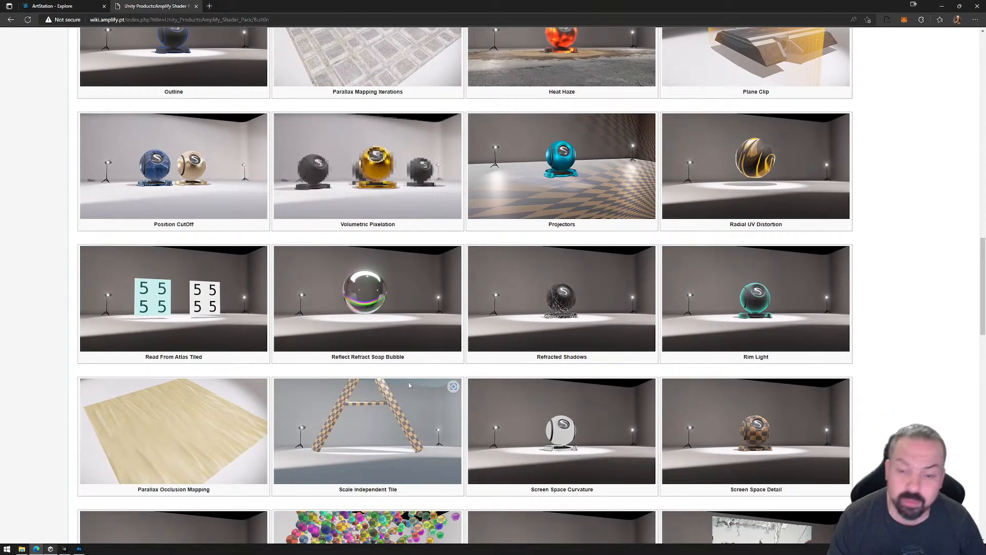
pyautogui.scroll(-2, 404, 384)
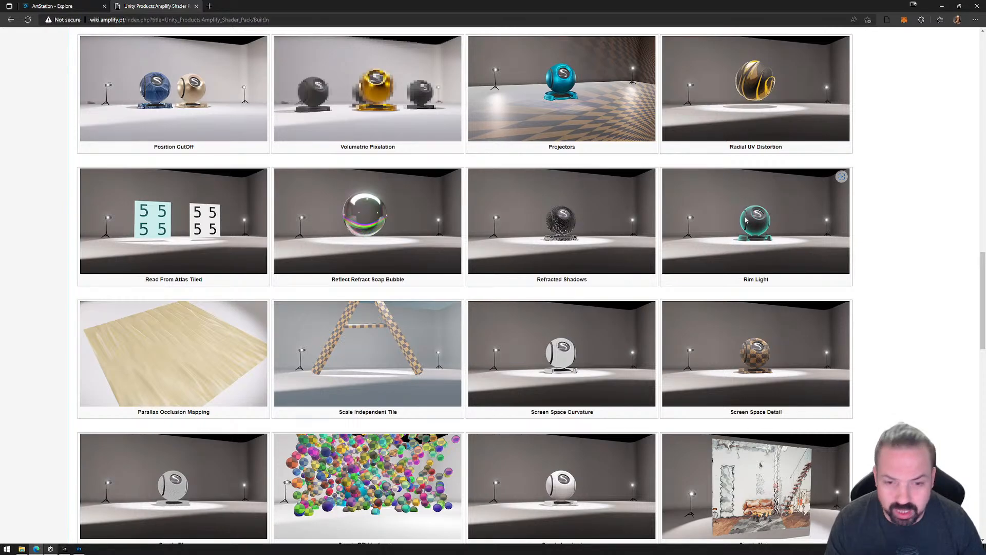
pyautogui.scroll(-3, 479, 344)
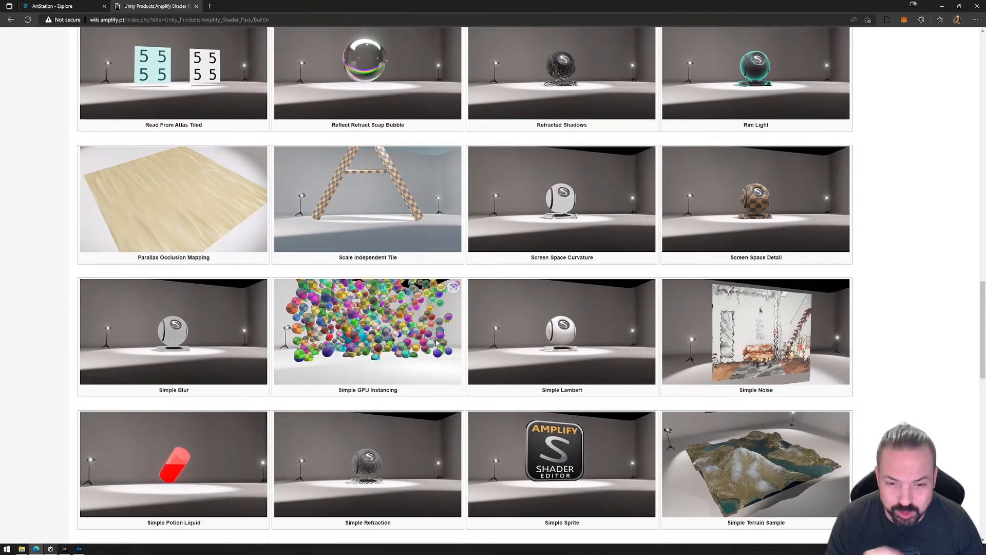
pyautogui.scroll(-5, 421, 359)
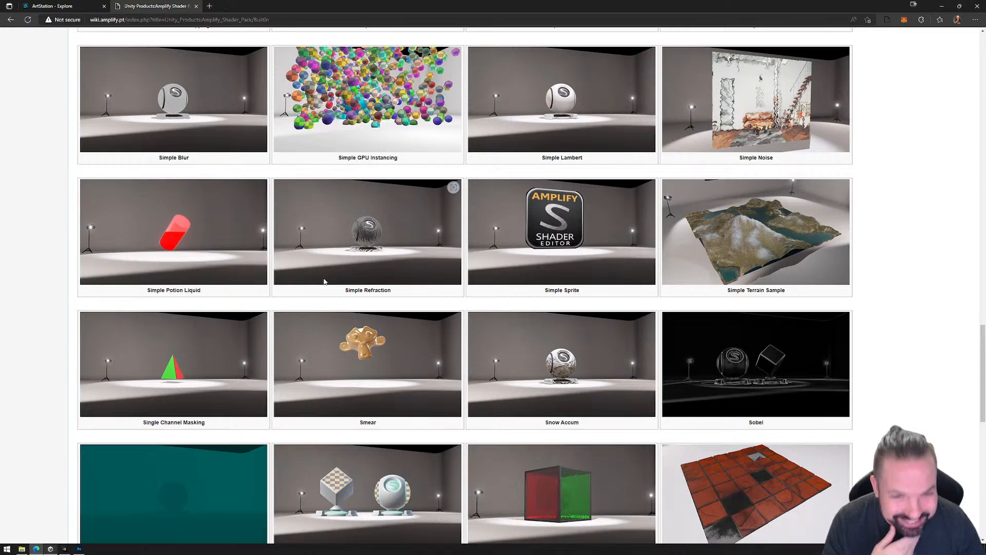
pyautogui.scroll(-3, 329, 293)
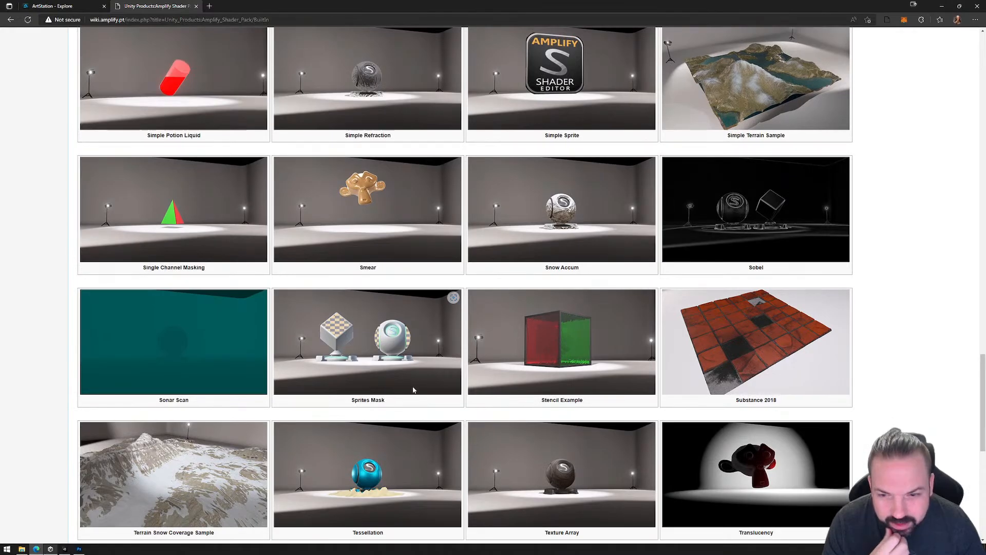
pyautogui.scroll(-9, 411, 383)
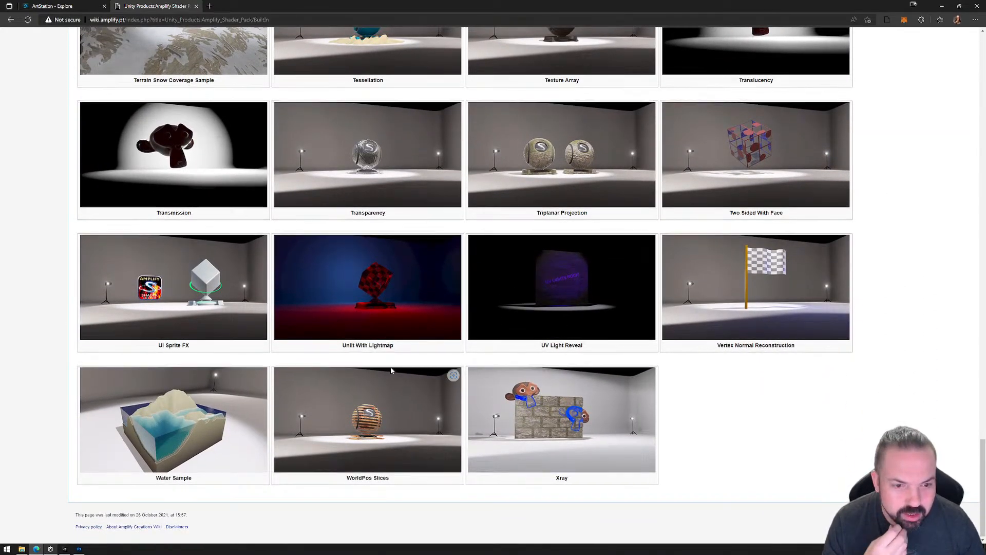
pyautogui.scroll(20, 392, 365)
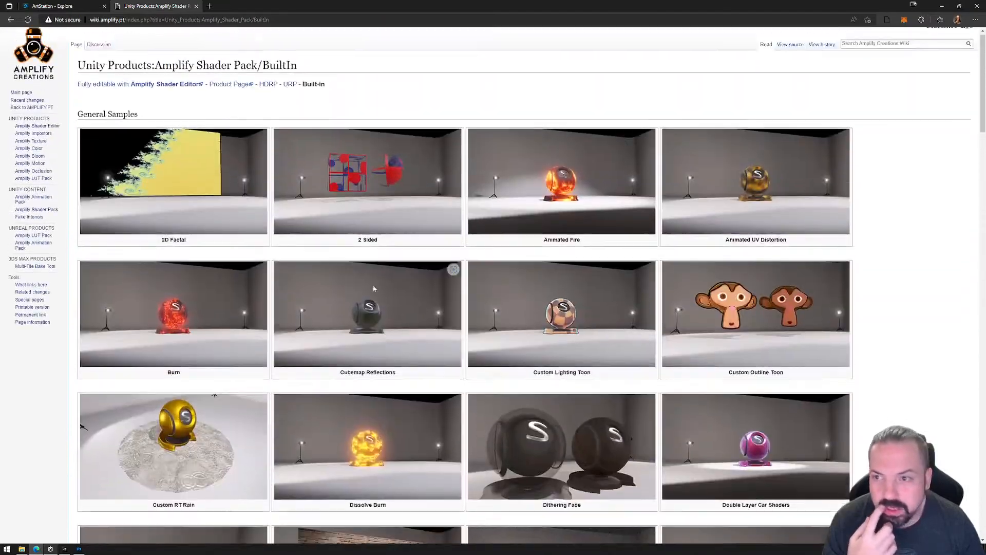
# Return to the Amplify Shader Editor overview, open its Shader Functions section and skim the manual for masking guidance.
pyautogui.hotkey('alt', 'Left')
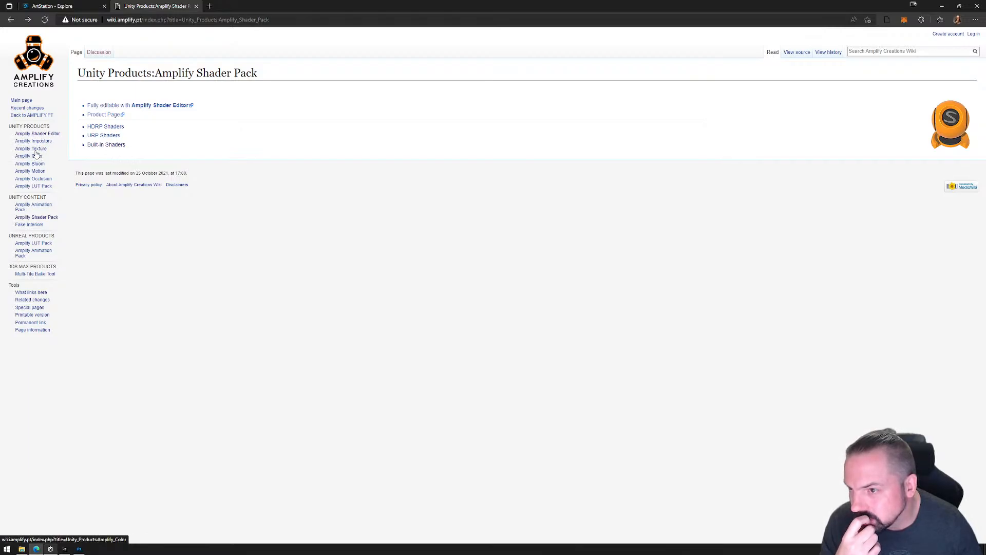
pyautogui.click(36, 133)
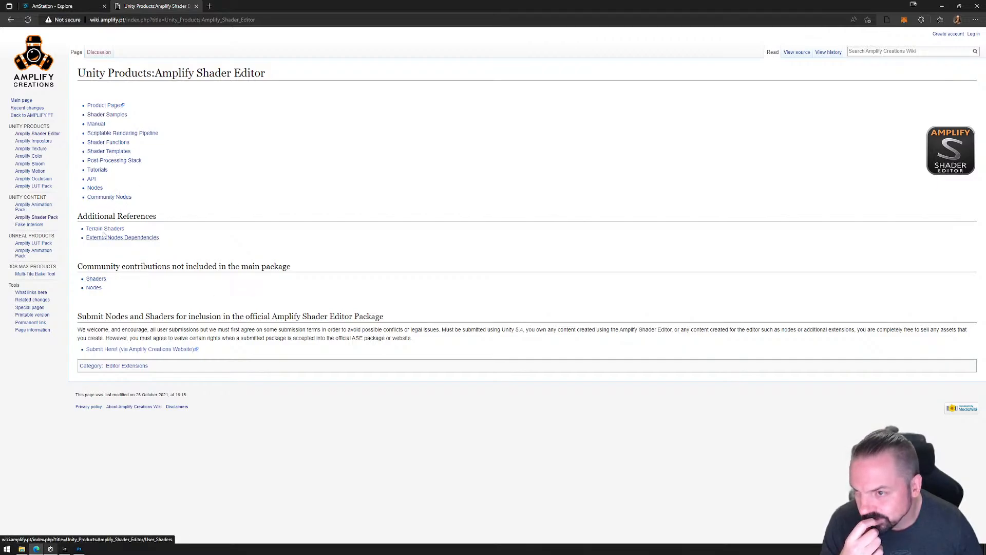
pyautogui.click(114, 143)
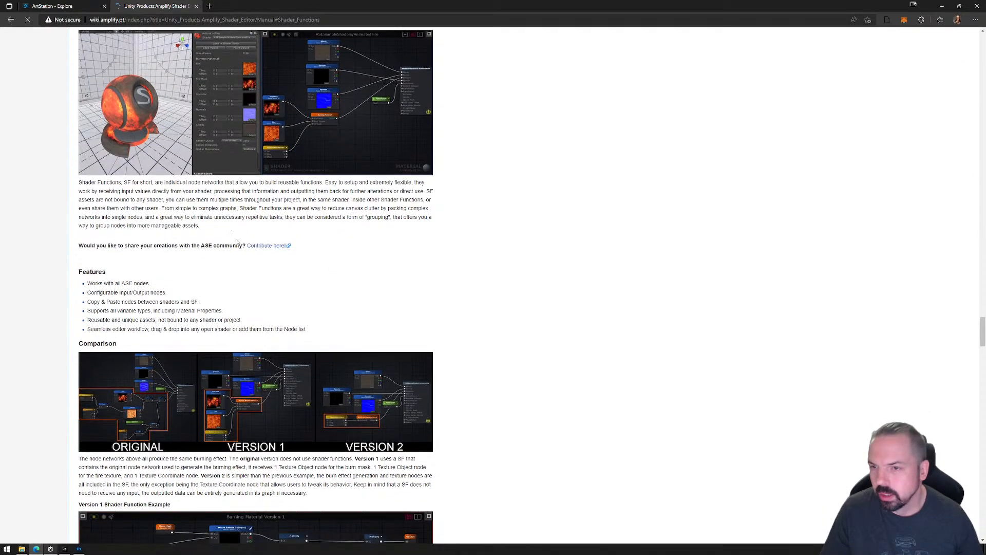
pyautogui.scroll(-20, 277, 267)
pyautogui.scroll(-12, 259, 273)
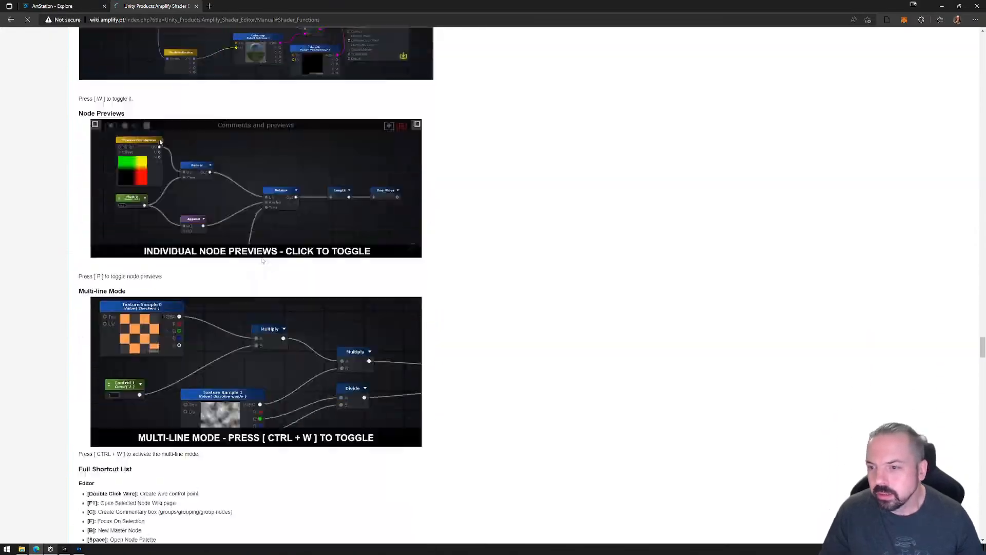
pyautogui.scroll(19, 215, 247)
pyautogui.scroll(20, 211, 236)
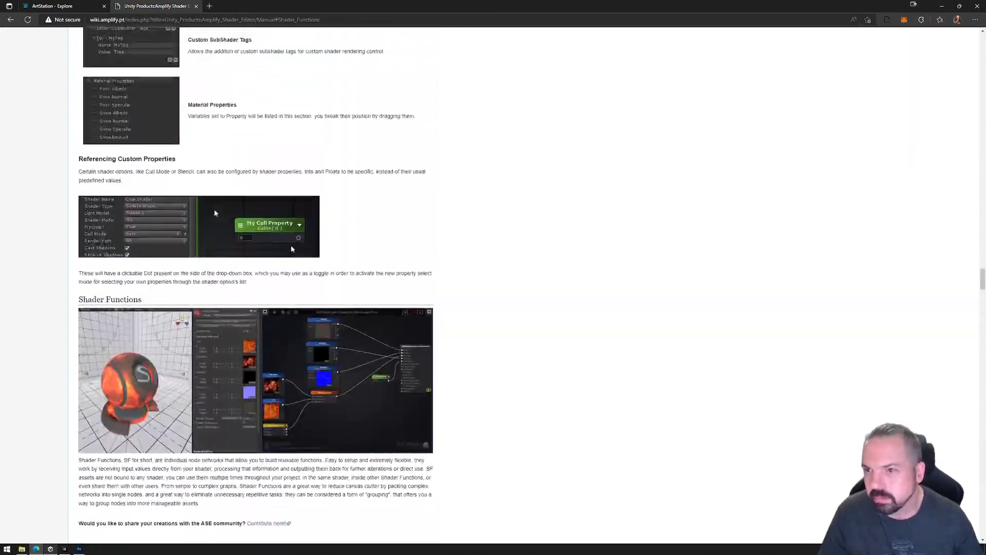
pyautogui.scroll(20, 211, 168)
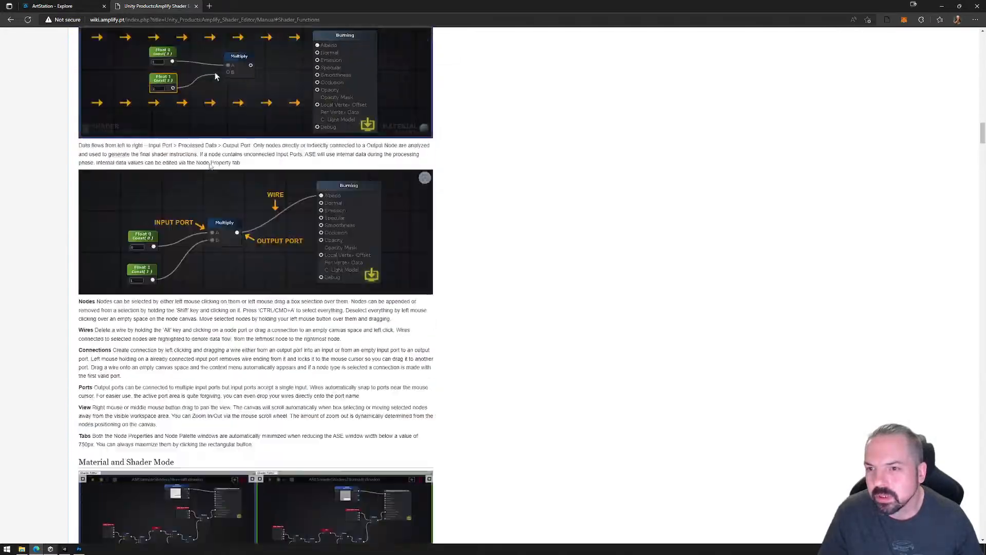
pyautogui.scroll(15, 215, 176)
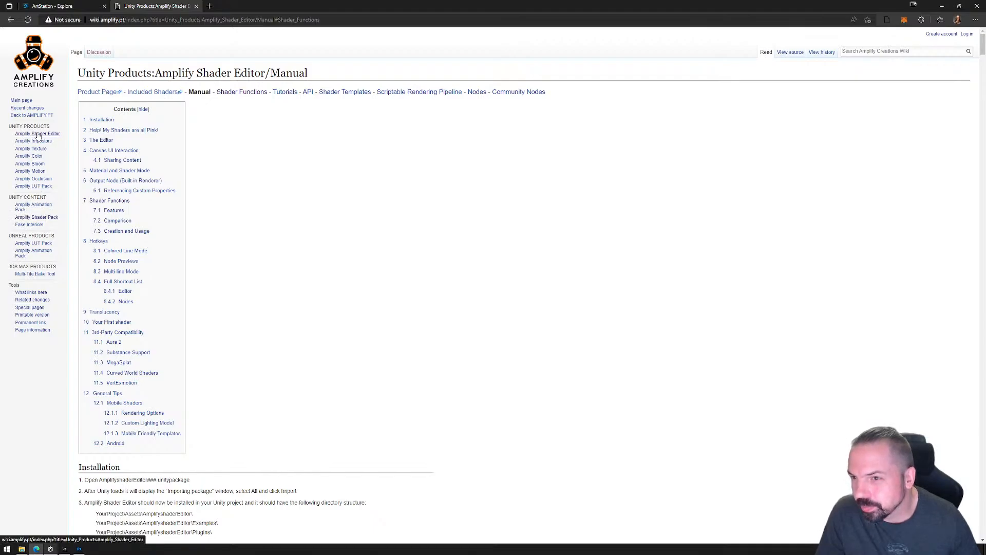
# Check the Amplify Shader Editor Tutorials list, its Shader Functions tutorial and the wiki's main page for masking help.
pyautogui.click(289, 96)
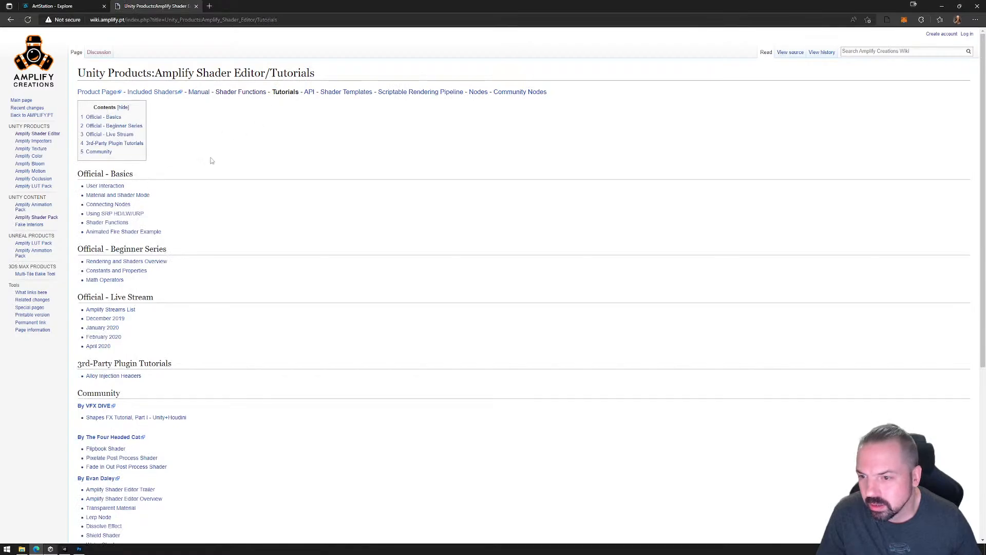
pyautogui.scroll(-5, 236, 421)
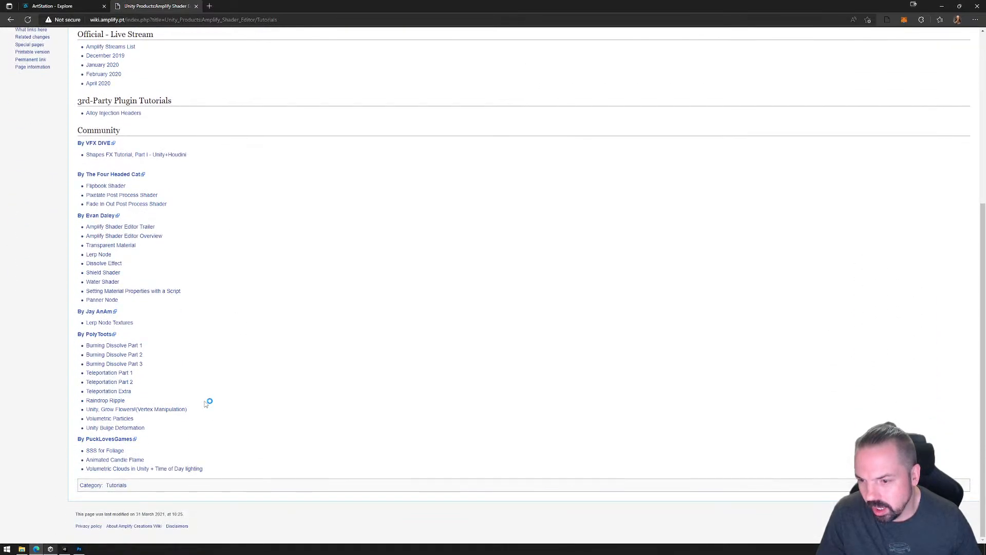
pyautogui.scroll(5, 207, 399)
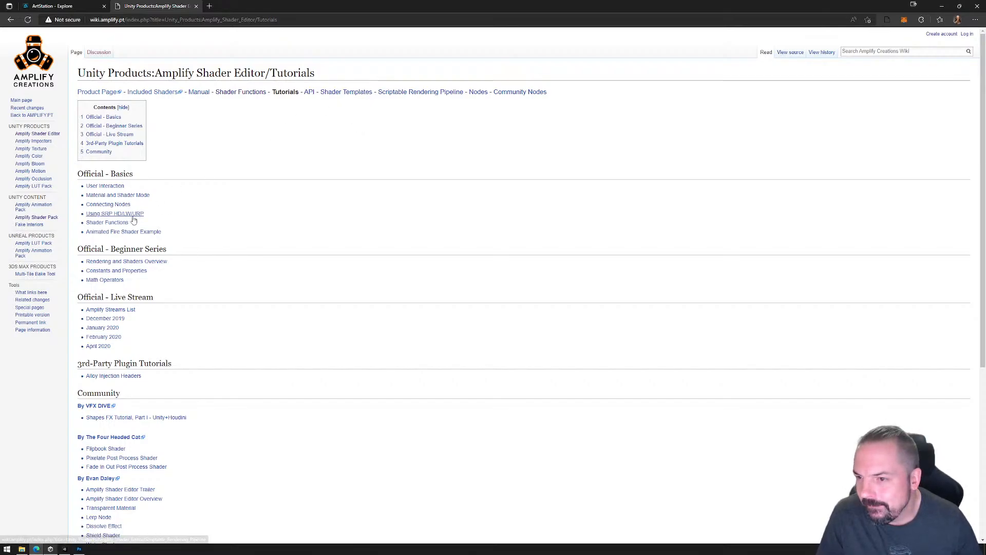
pyautogui.click(109, 224)
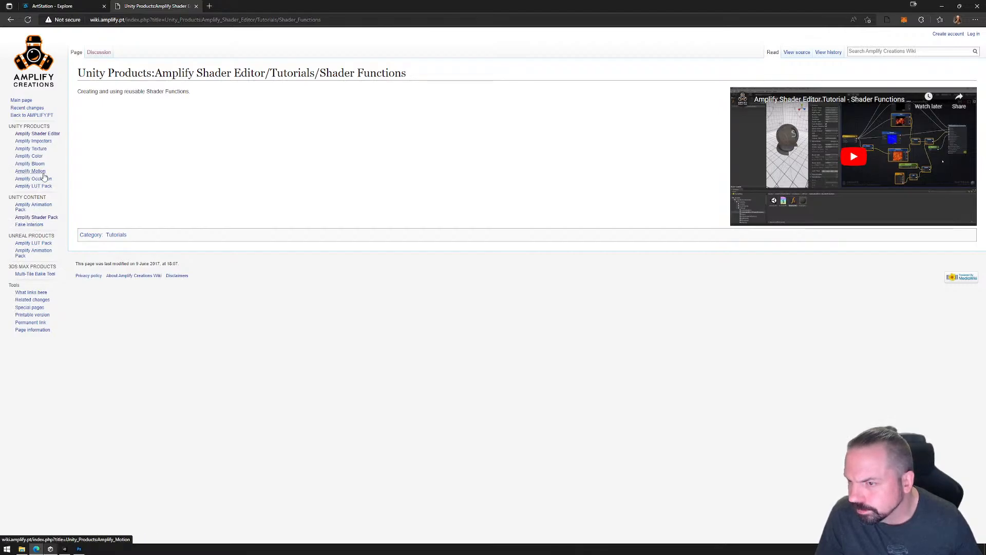
pyautogui.click(27, 102)
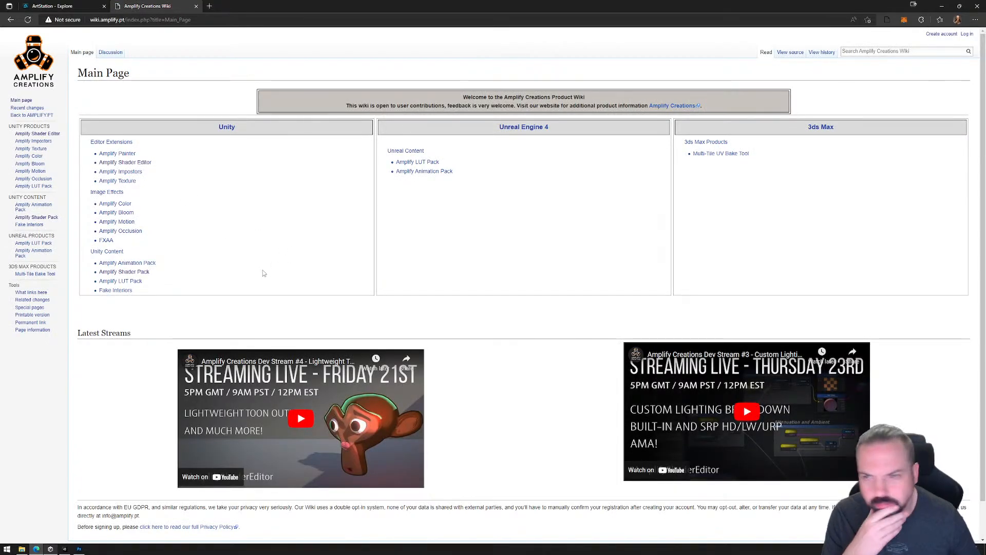
pyautogui.scroll(-2, 205, 266)
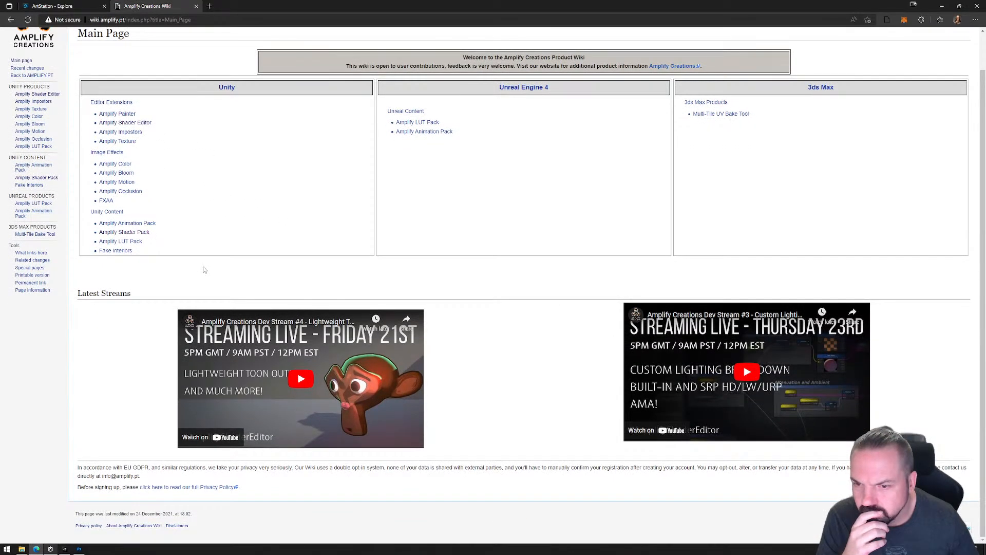
pyautogui.scroll(2, 203, 267)
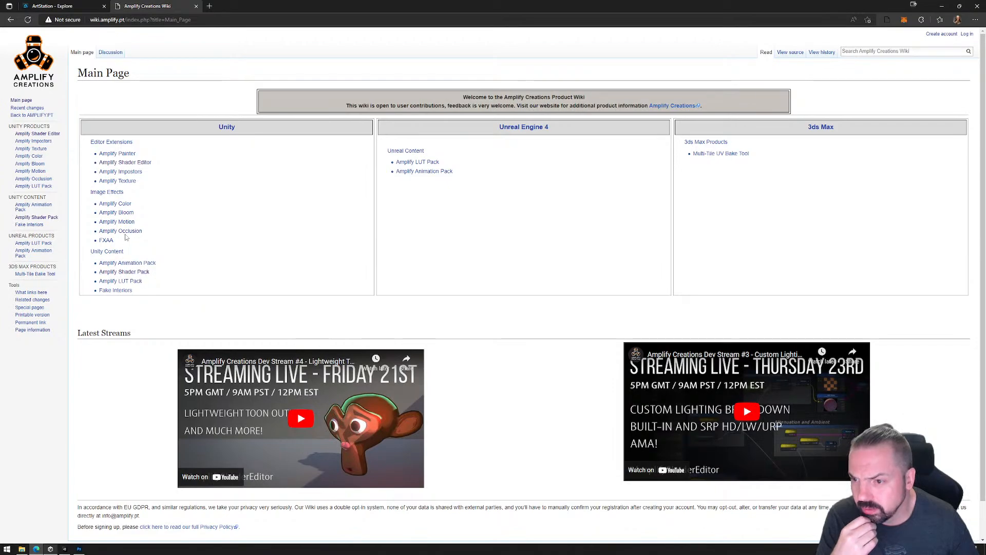
# Close the wiki page, switch back to Unity and add a Component Mask node beside the PrimaryColor and ColorMask nodes.
pyautogui.click(196, 6)
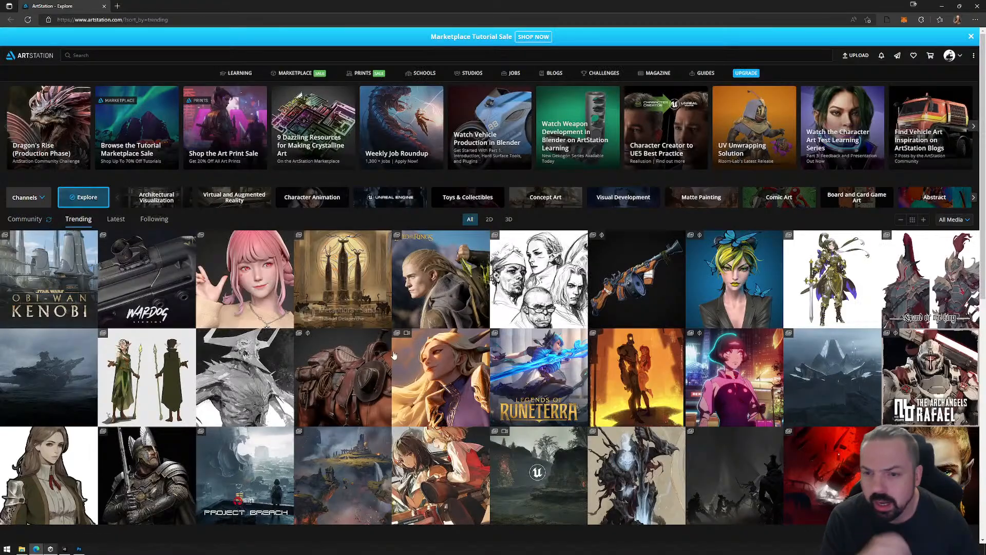
pyautogui.click(941, 7)
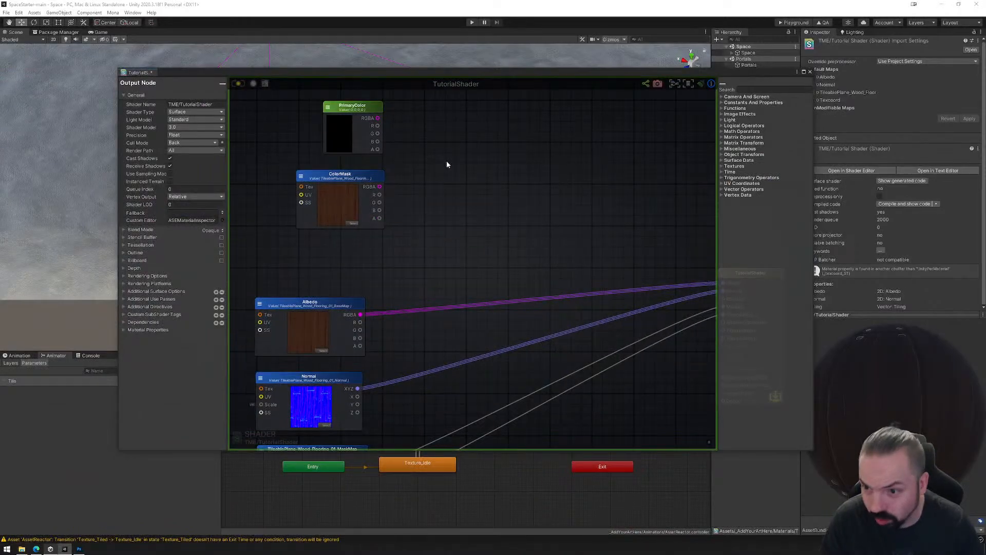
pyautogui.rightClick(467, 173)
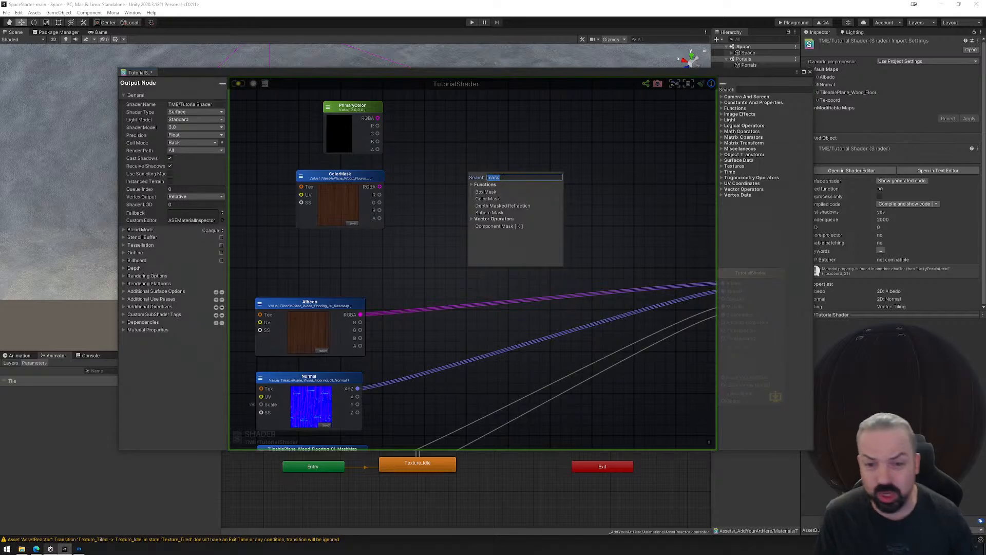
pyautogui.click(492, 226)
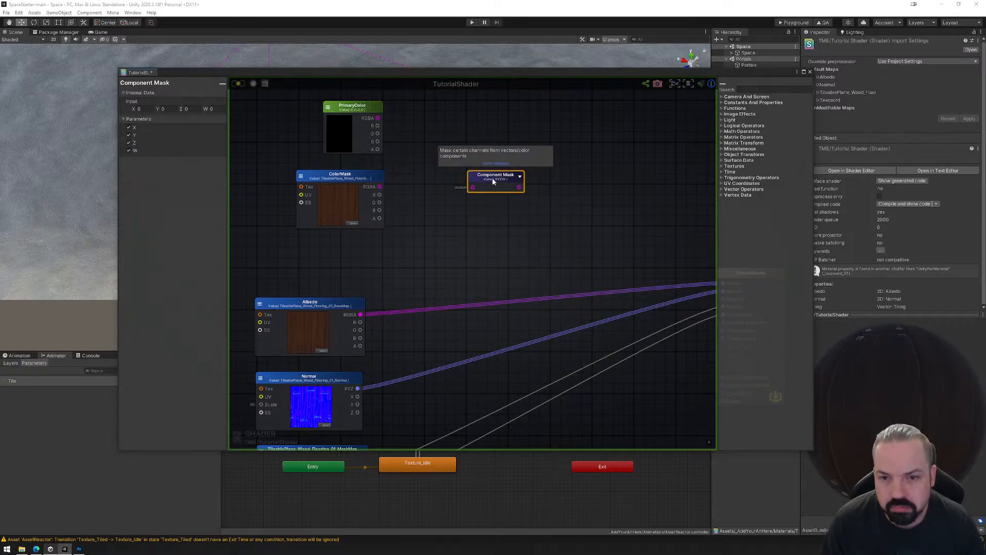
pyautogui.moveTo(488, 179); pyautogui.dragTo(485, 168)
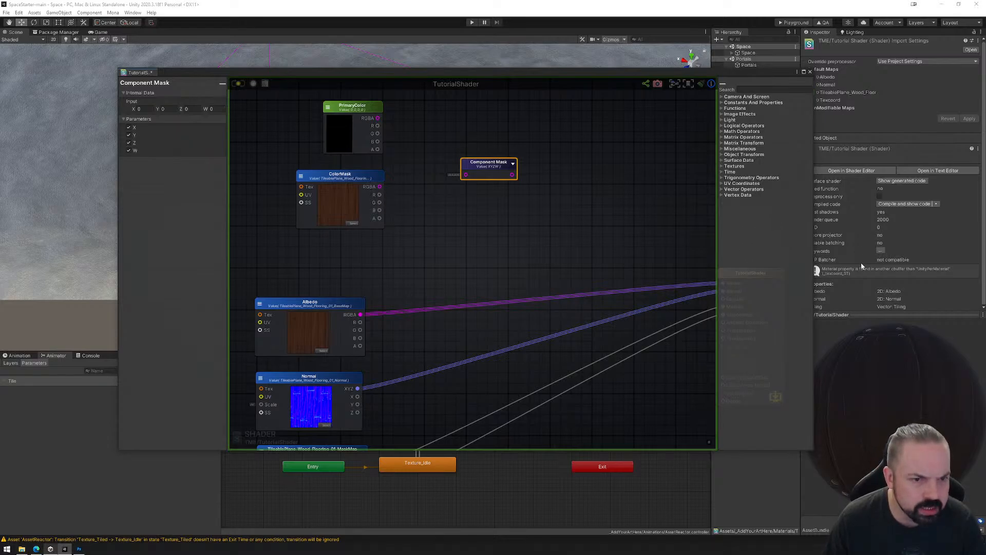
# Set the ColorMask node's default texture to Trim_Industrial_1_O.
pyautogui.click(339, 180)
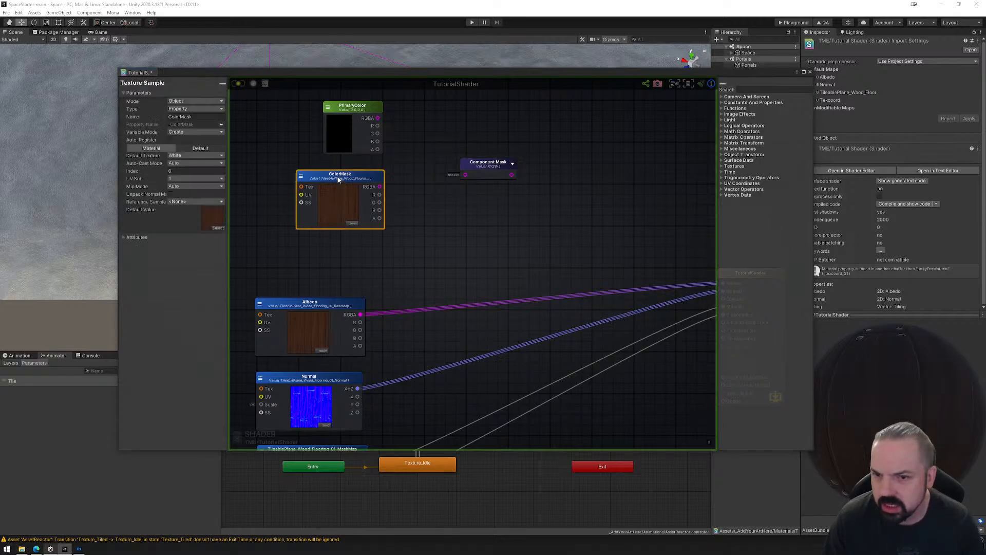
pyautogui.click(211, 221)
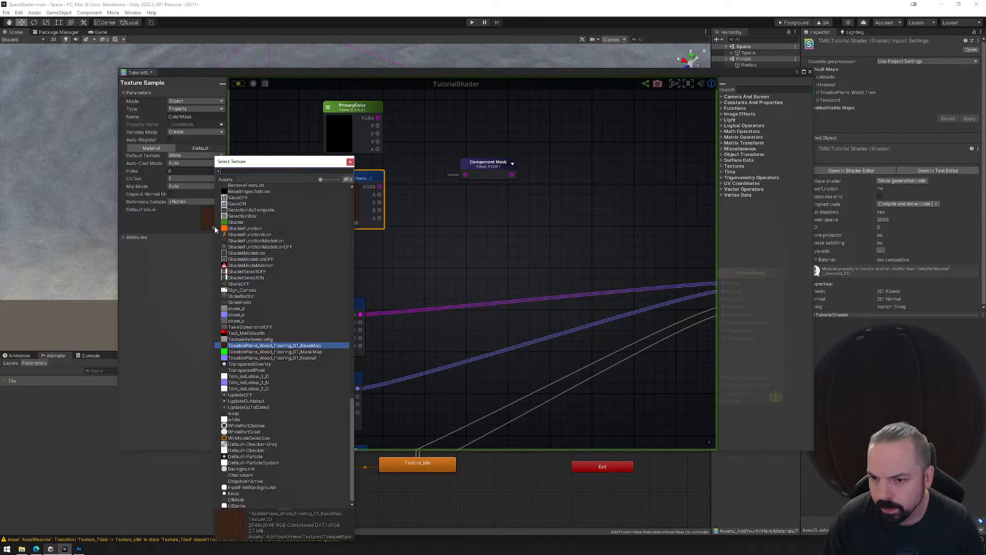
pyautogui.click(244, 377)
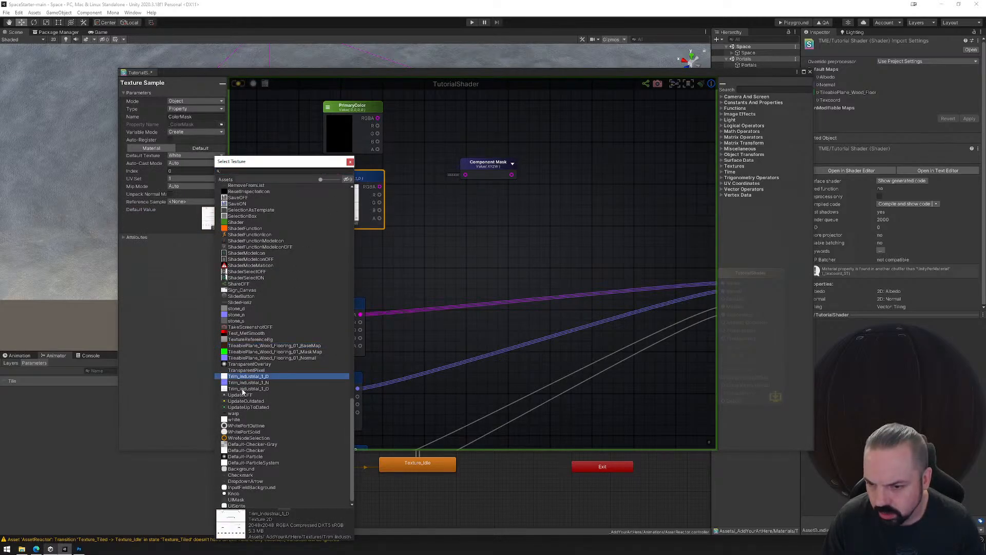
pyautogui.click(243, 389)
pyautogui.doubleClick(243, 389)
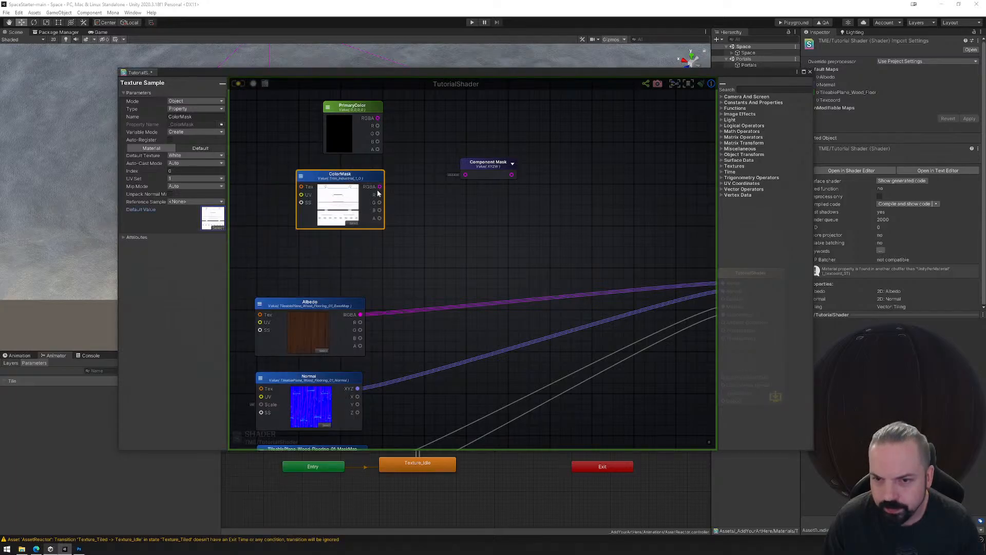
# Try feeding ColorMask's RGBA output into the Component Mask node with its preview expanded, and delete that node.
pyautogui.moveTo(379, 186); pyautogui.dragTo(439, 164)
pyautogui.click(484, 166)
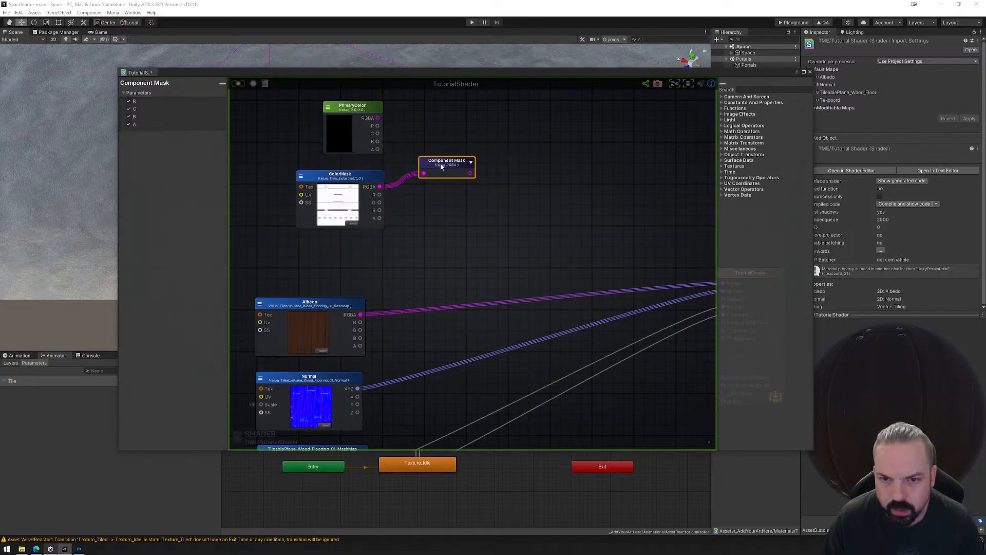
pyautogui.click(468, 165)
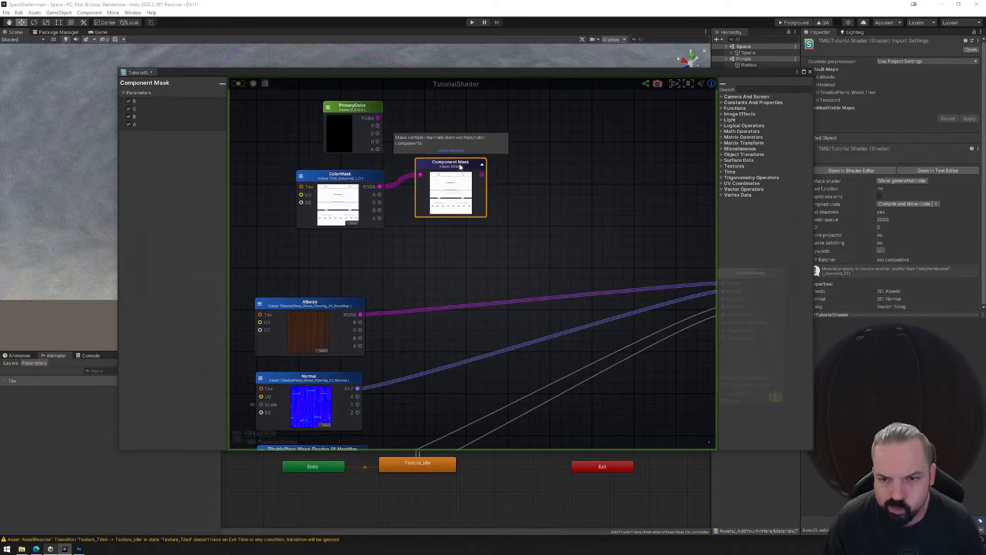
pyautogui.moveTo(457, 180); pyautogui.dragTo(458, 182)
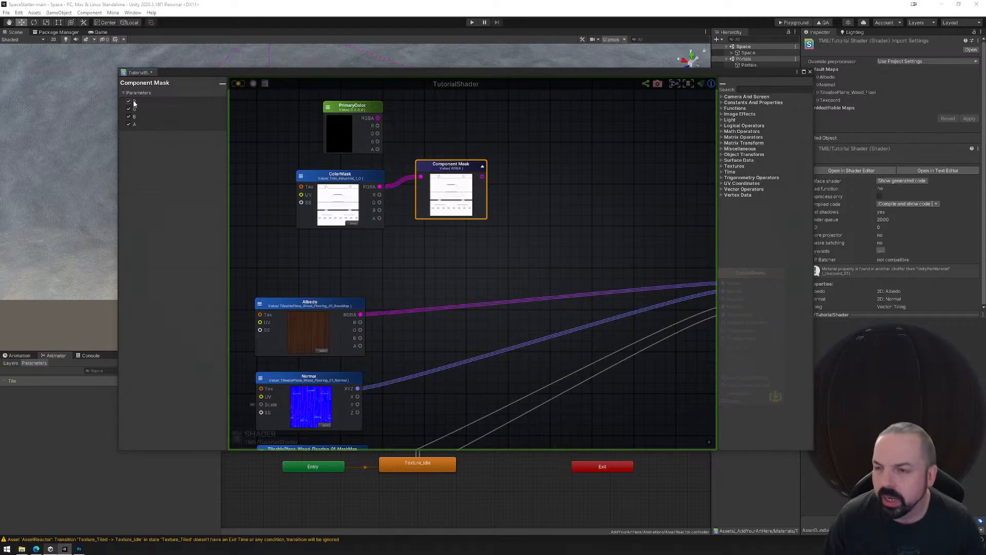
pyautogui.moveTo(450, 169); pyautogui.dragTo(451, 169)
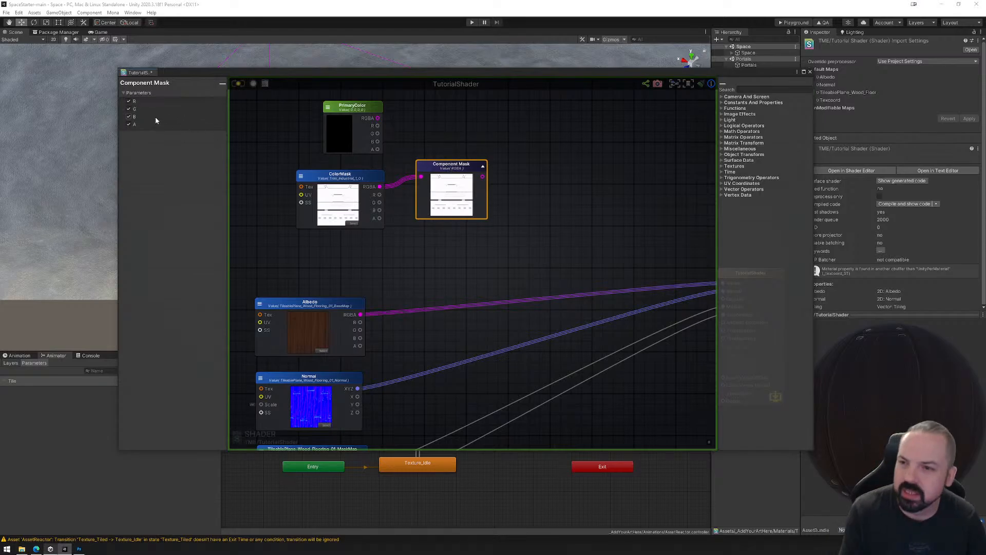
pyautogui.press('Delete')
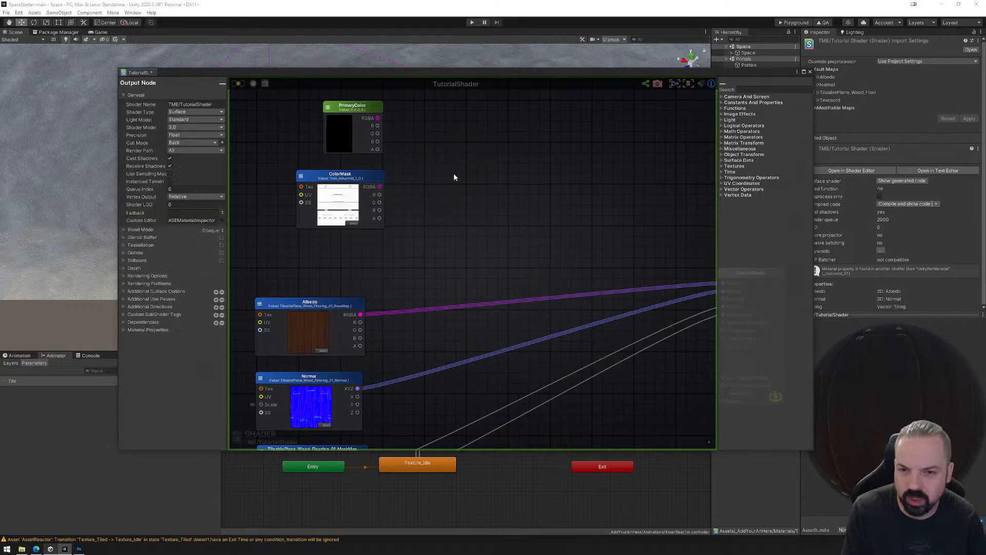
# Add a Color Mask function node beside the PrimaryColor and ColorMask nodes.
pyautogui.rightClick(443, 149)
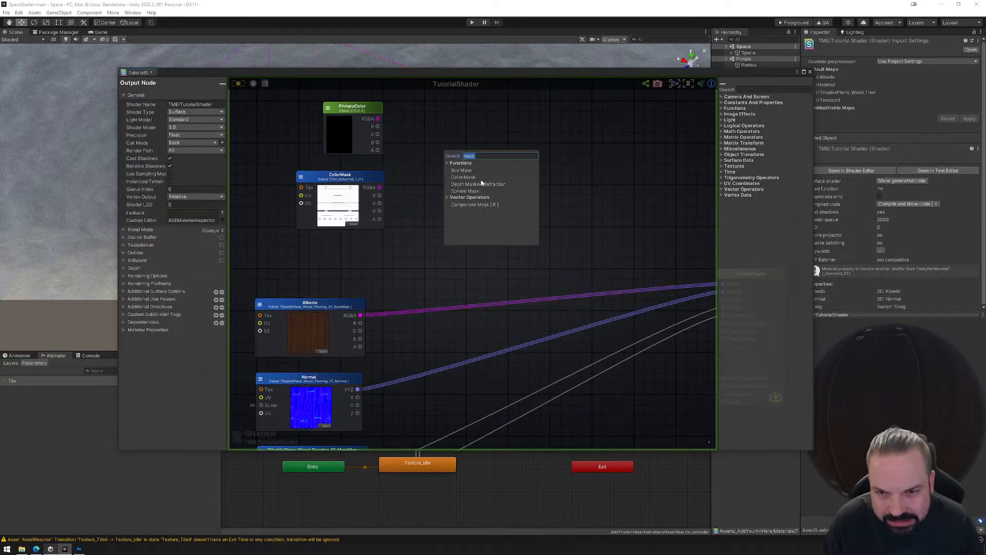
pyautogui.click(467, 177)
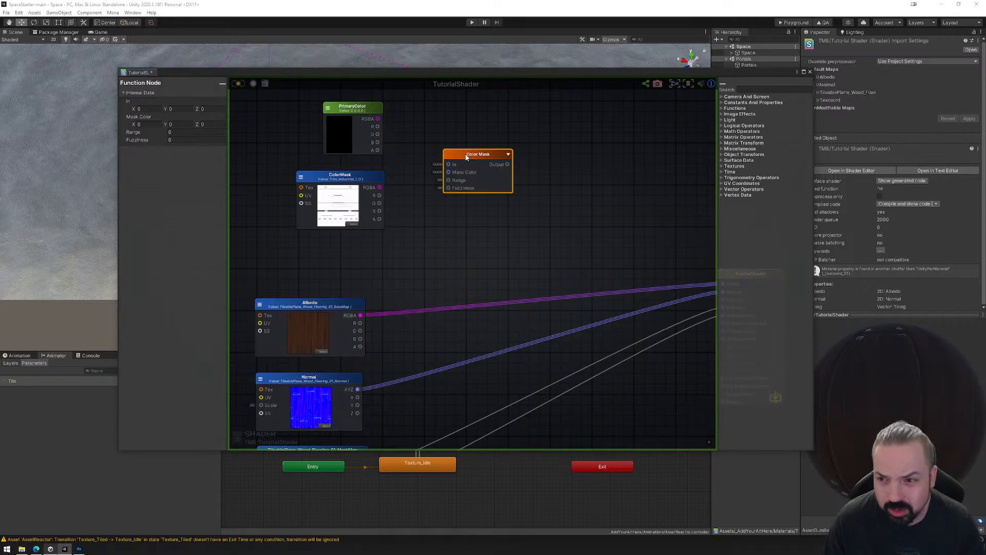
pyautogui.click(477, 118)
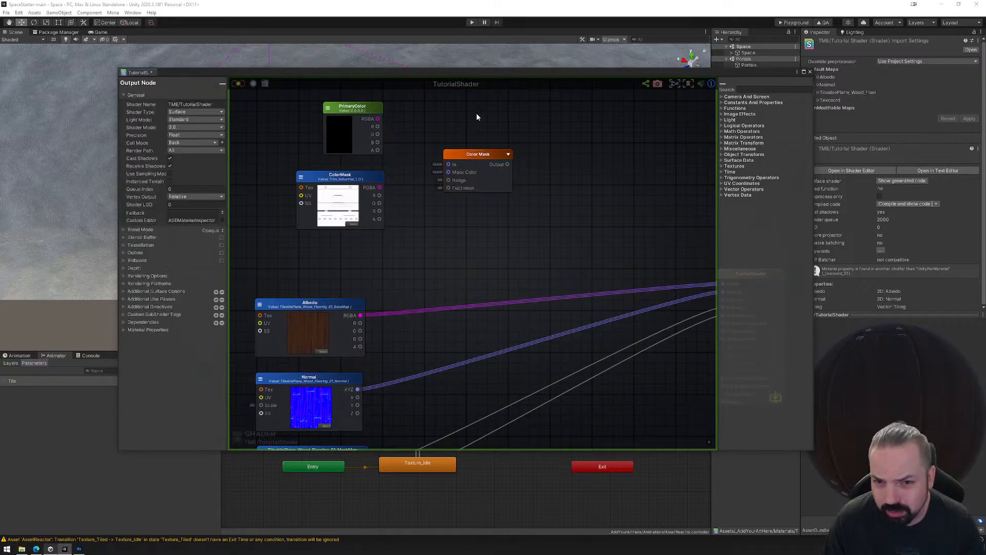
pyautogui.click(470, 155)
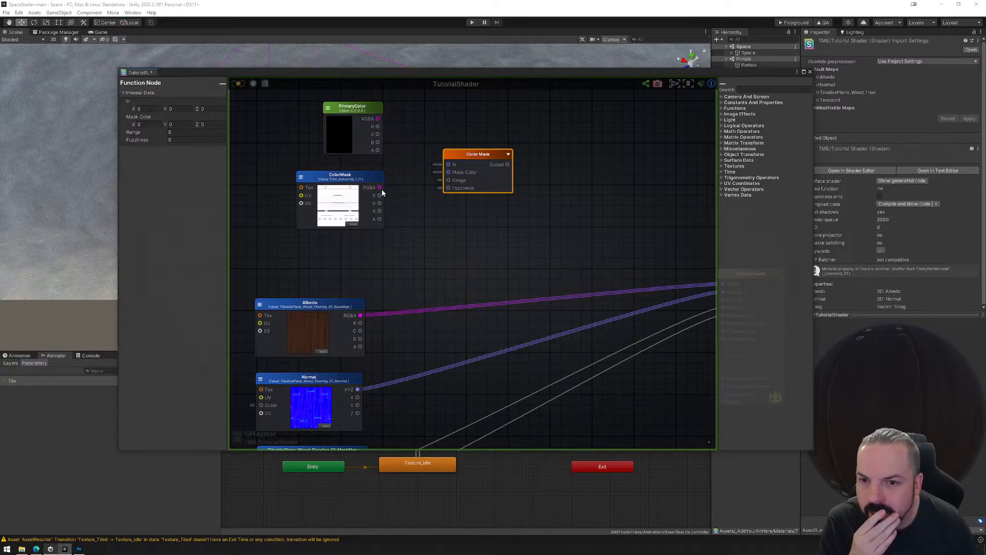
# Try the Color Mask node with ColorMask feeding Mask Color and PrimaryColor feeding In, and delete the node.
pyautogui.moveTo(380, 187); pyautogui.dragTo(449, 172)
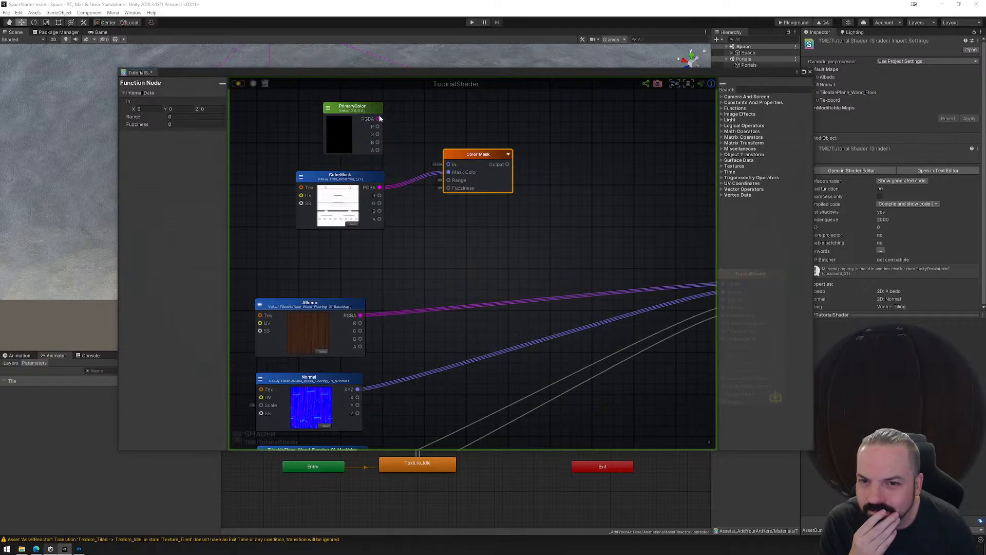
pyautogui.moveTo(379, 119); pyautogui.dragTo(447, 162)
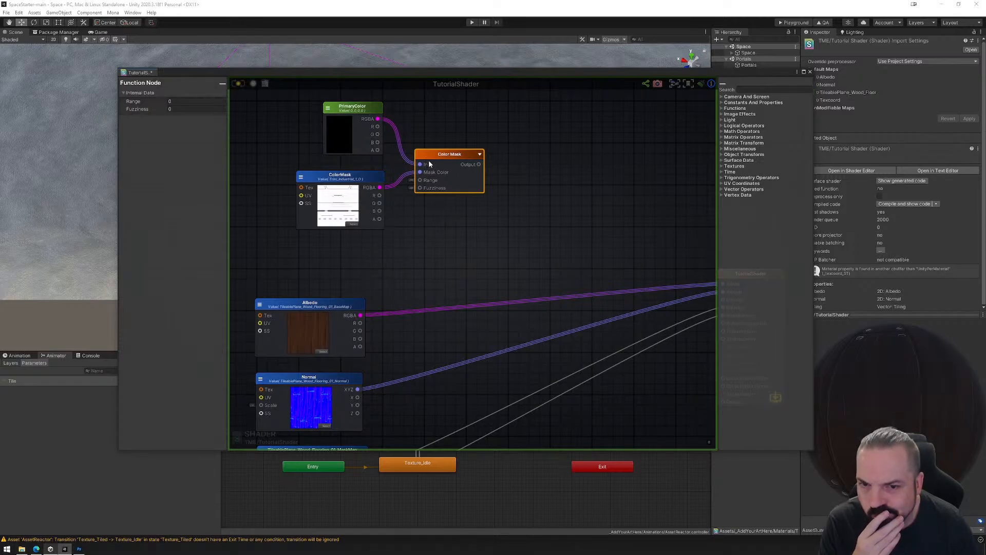
pyautogui.click(480, 154)
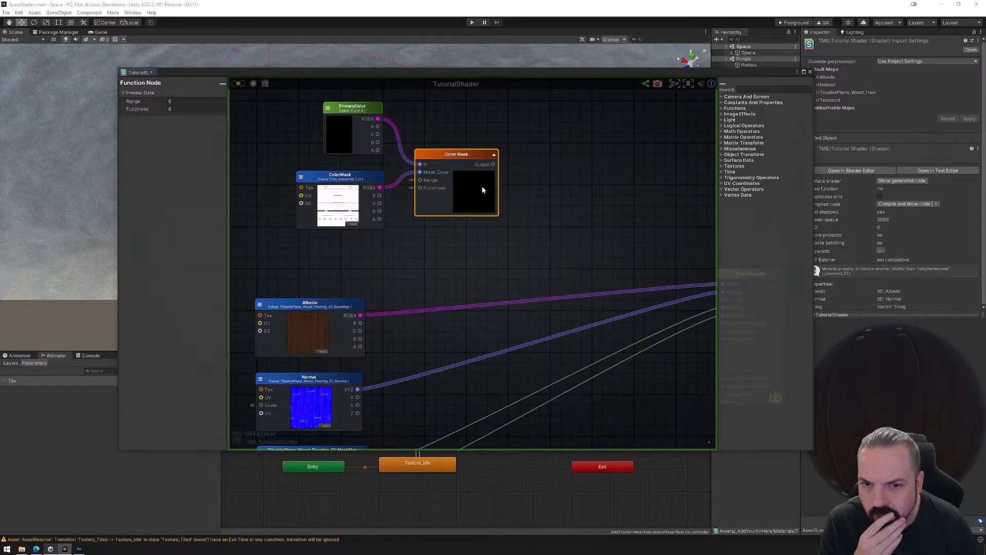
pyautogui.press('Delete')
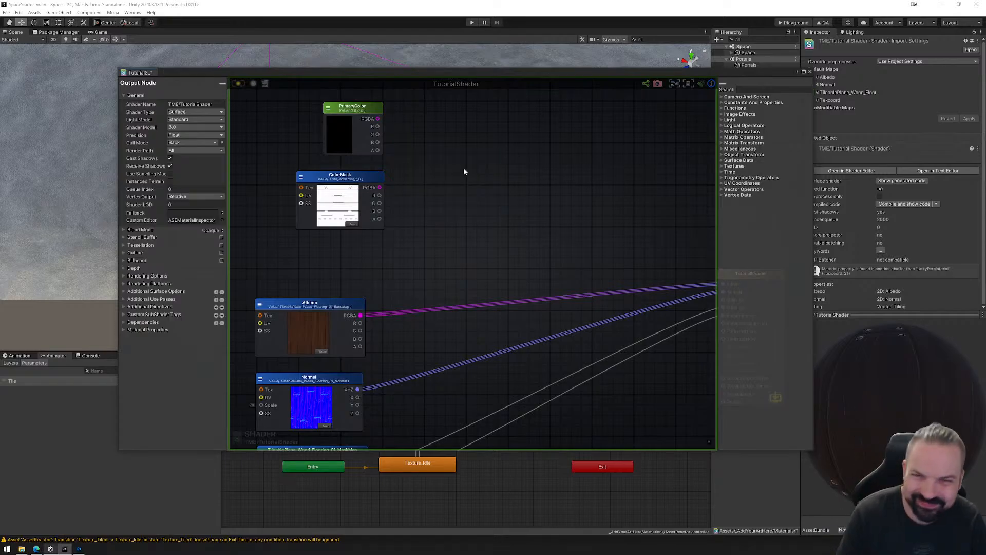
# Look through the mask search results and the Image Effects and Textures node categories for a suitable masking node.
pyautogui.rightClick(461, 166)
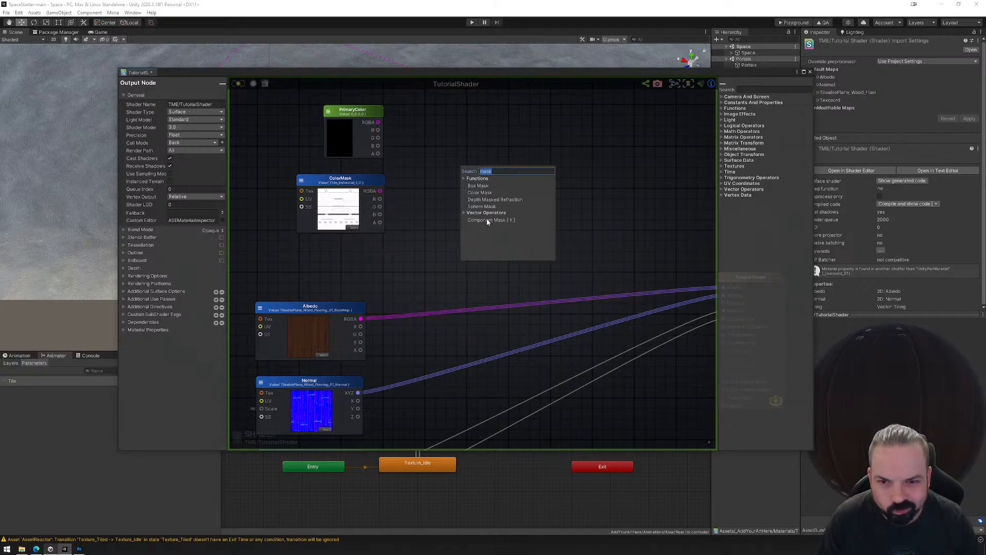
pyautogui.click(523, 137)
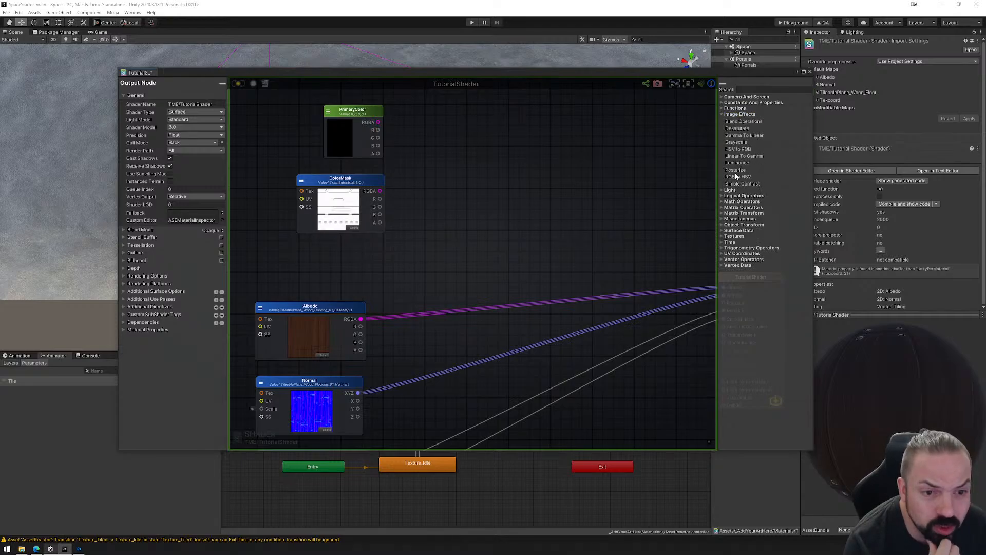
pyautogui.click(721, 114)
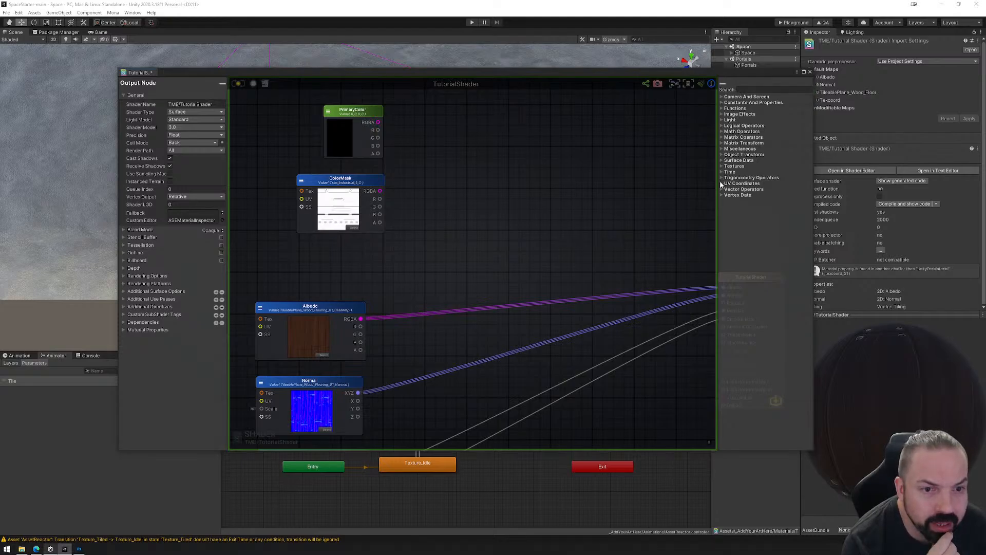
pyautogui.click(721, 166)
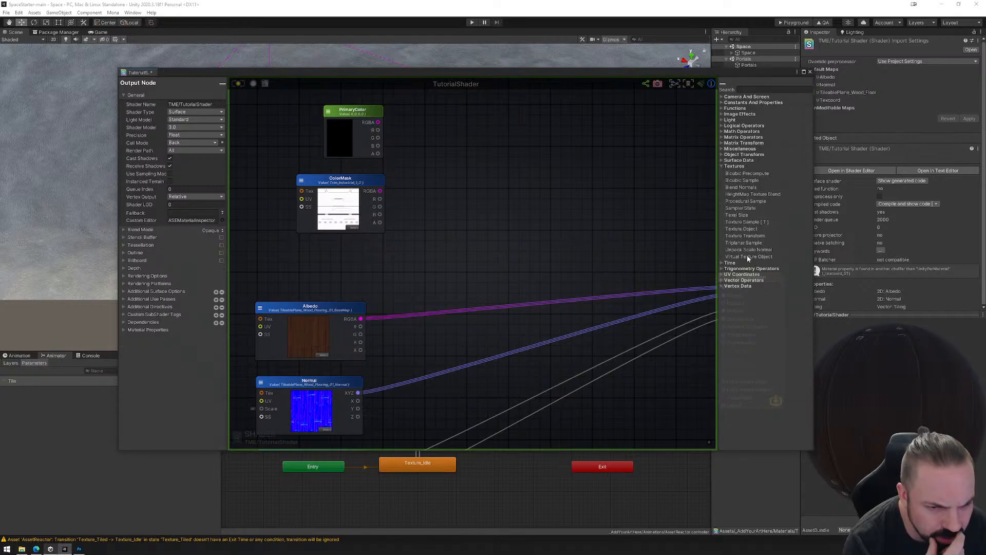
pyautogui.click(721, 167)
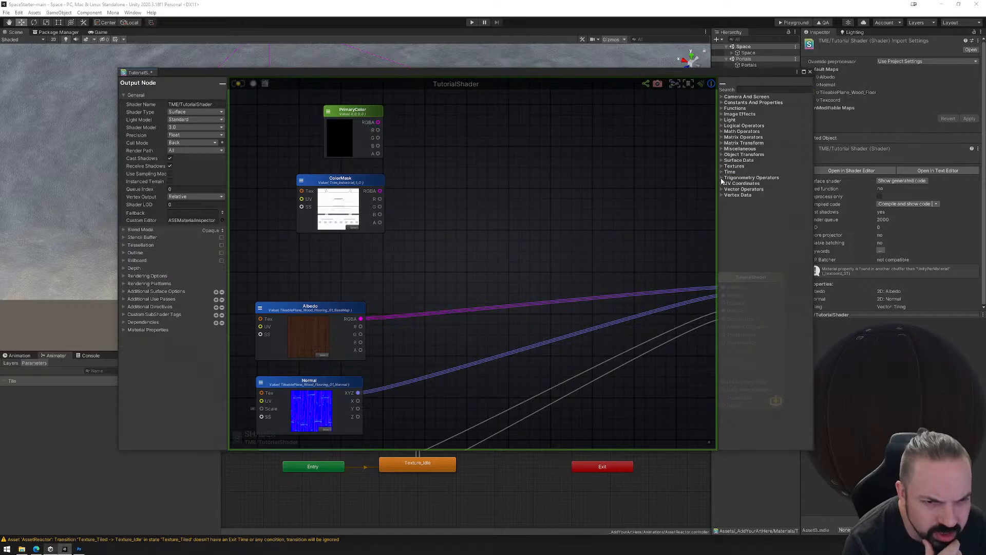
# Add a Panner node from the UV Coordinates category ahead of Albedo and connect its Out to Albedo's UV input.
pyautogui.click(721, 184)
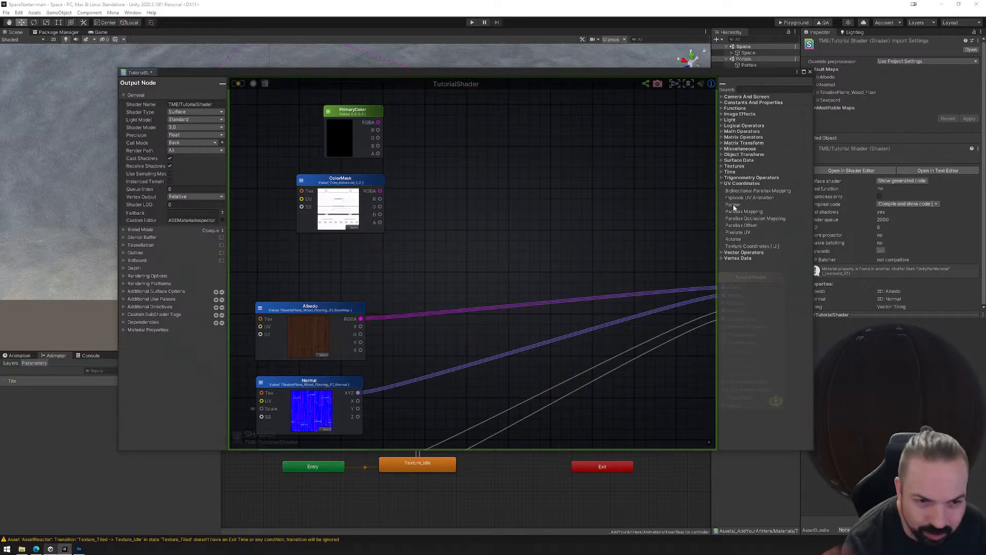
pyautogui.moveTo(735, 207); pyautogui.dragTo(498, 257)
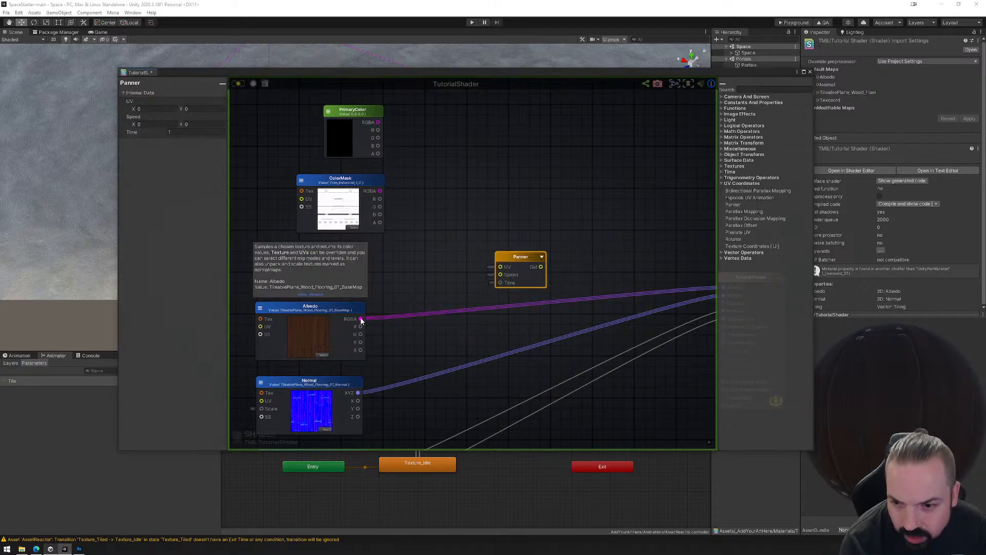
pyautogui.moveTo(495, 257); pyautogui.dragTo(556, 241, button='middle')
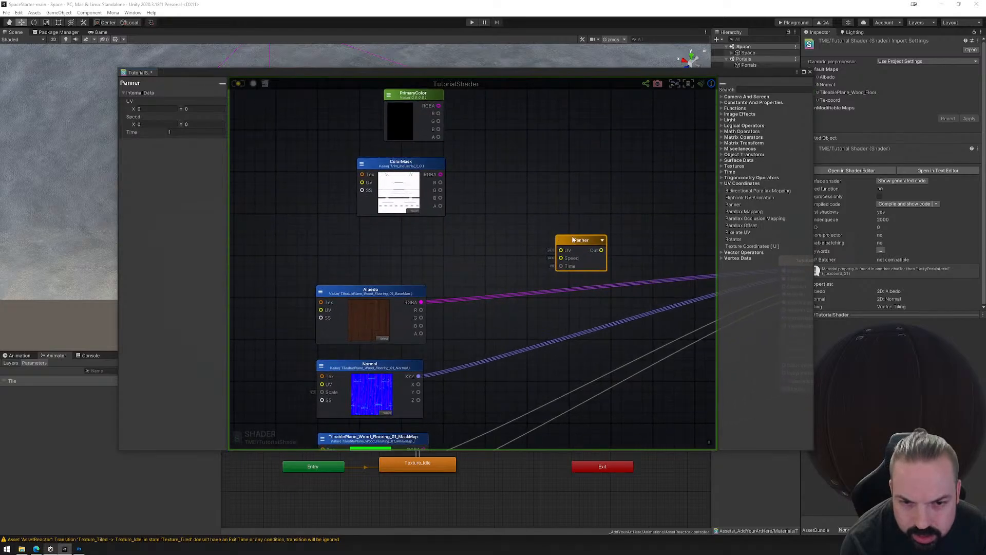
pyautogui.moveTo(584, 240); pyautogui.dragTo(264, 284)
pyautogui.moveTo(324, 276); pyautogui.dragTo(375, 267, button='middle')
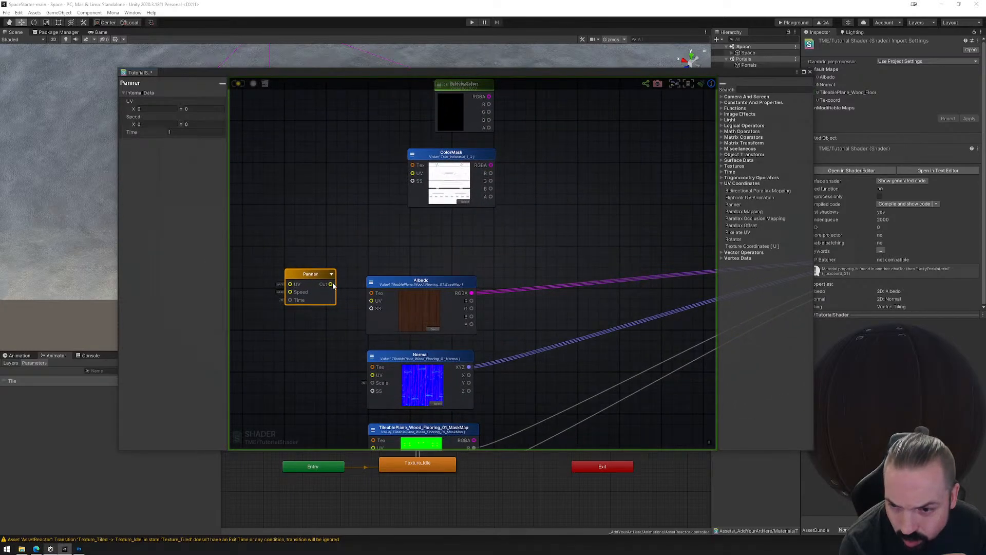
pyautogui.moveTo(330, 284); pyautogui.dragTo(372, 301)
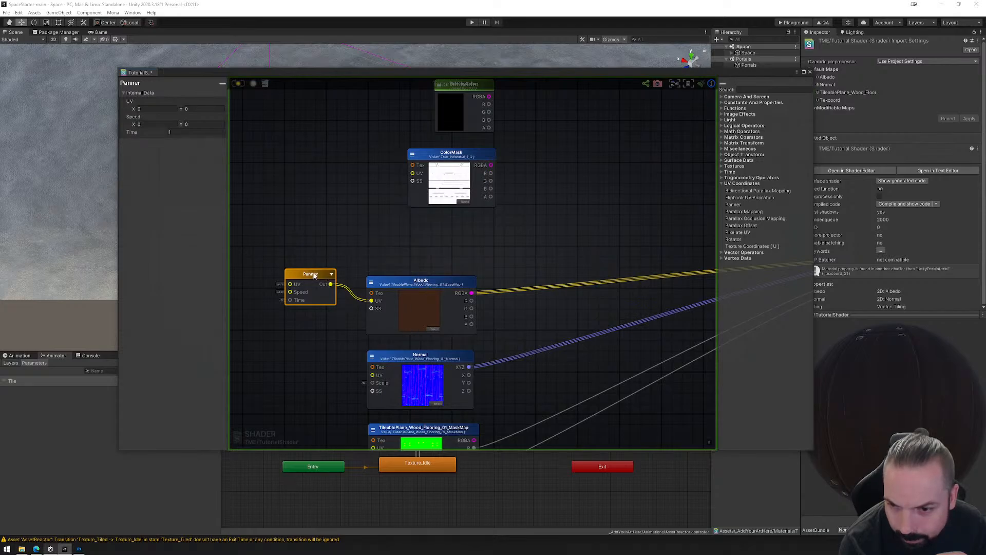
pyautogui.moveTo(303, 275); pyautogui.dragTo(287, 286)
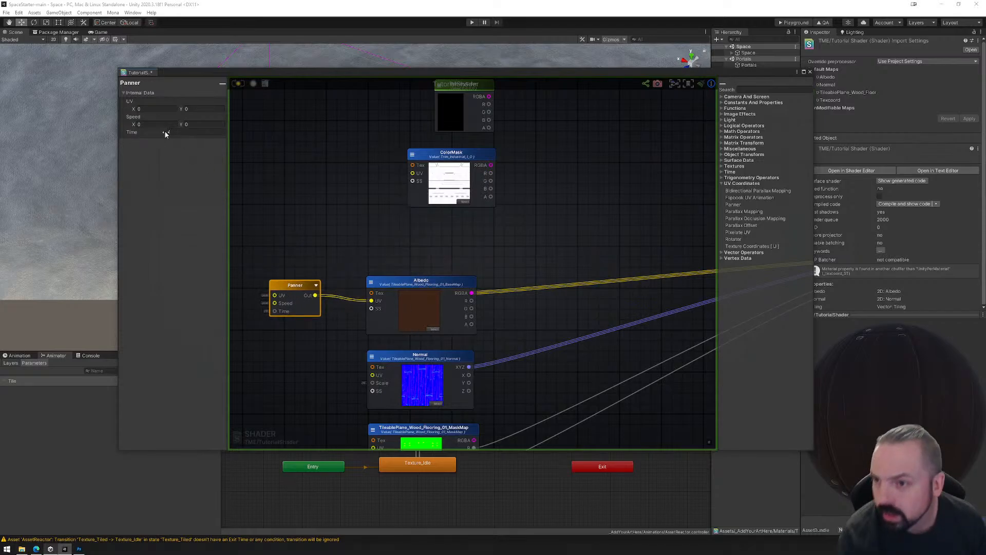
# Set the Panner's UV values to X 0 and Y 1 and save the shader.
pyautogui.click(155, 109)
pyautogui.click(206, 110)
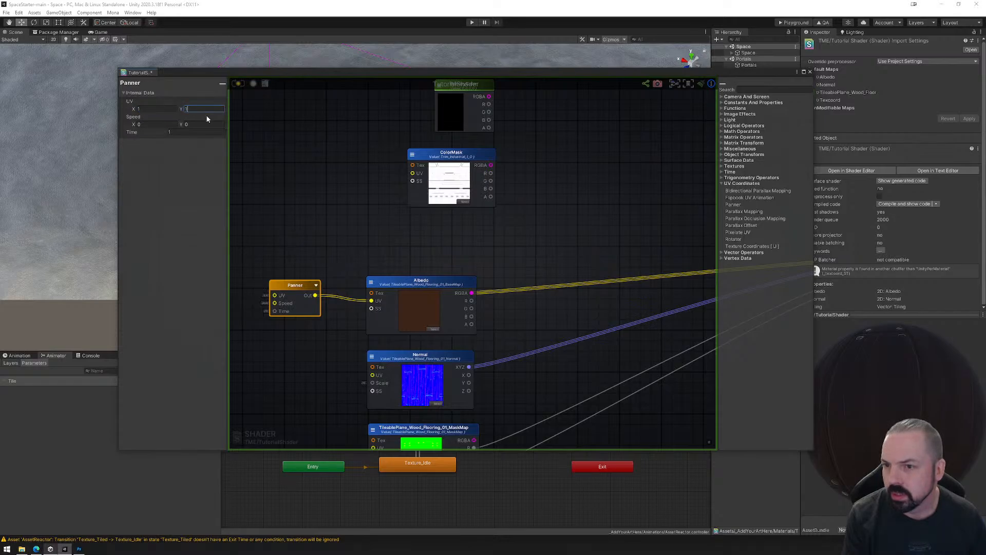
pyautogui.write('1')
pyautogui.click(156, 109)
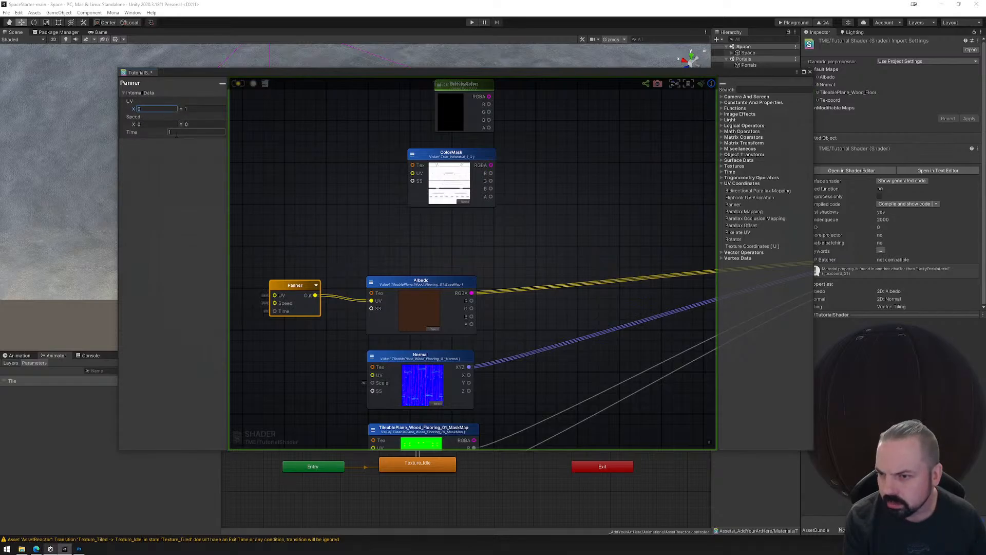
pyautogui.click(433, 292)
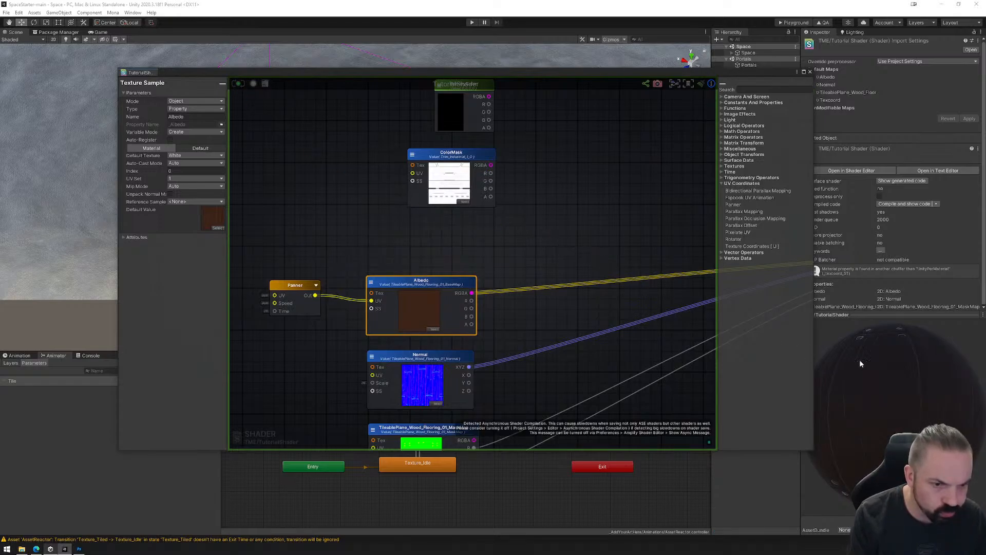
# Try moving the Panner between Albedo and the output node and feeding Albedo's RGBA into it.
pyautogui.moveTo(609, 267); pyautogui.dragTo(572, 235, button='middle')
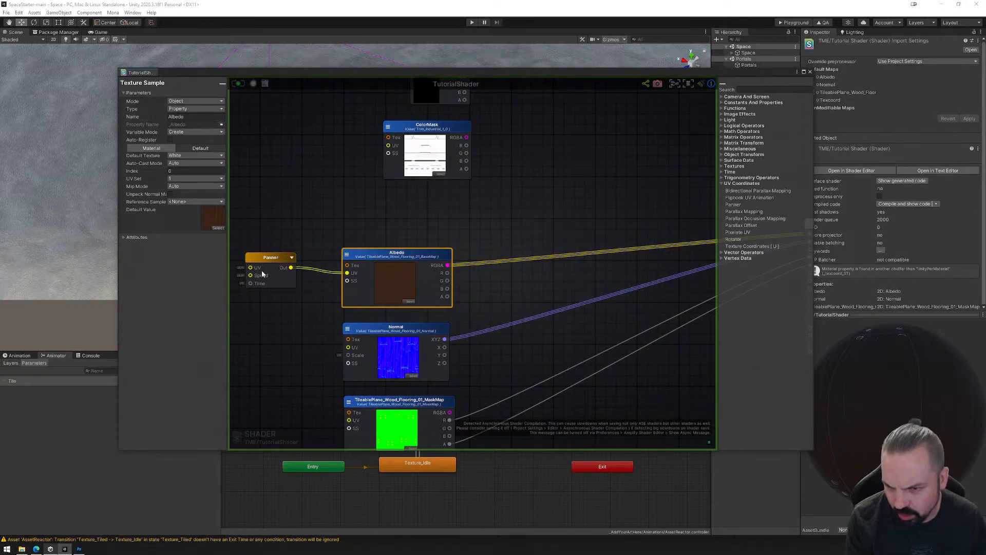
pyautogui.moveTo(268, 263); pyautogui.dragTo(619, 225)
pyautogui.click(585, 221)
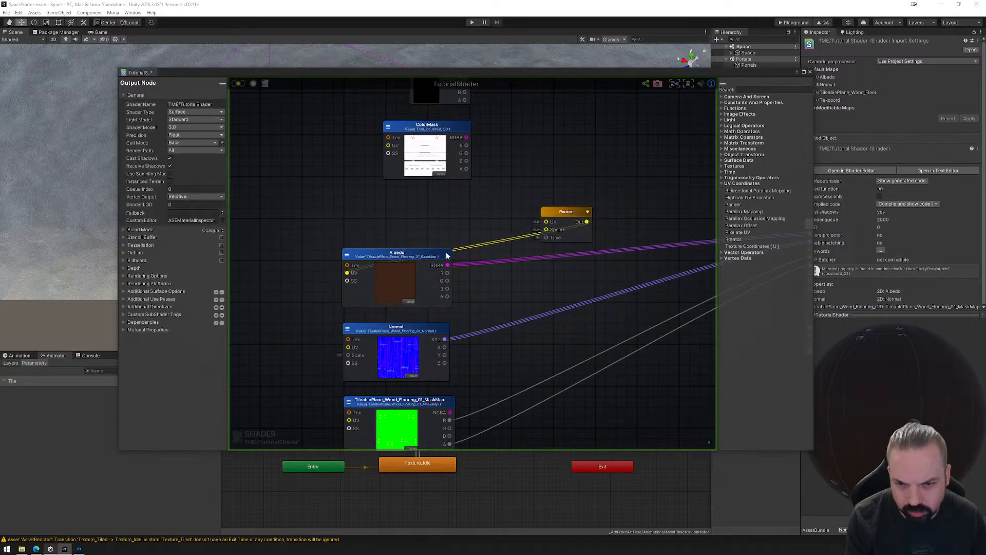
pyautogui.moveTo(447, 265); pyautogui.dragTo(275, 271)
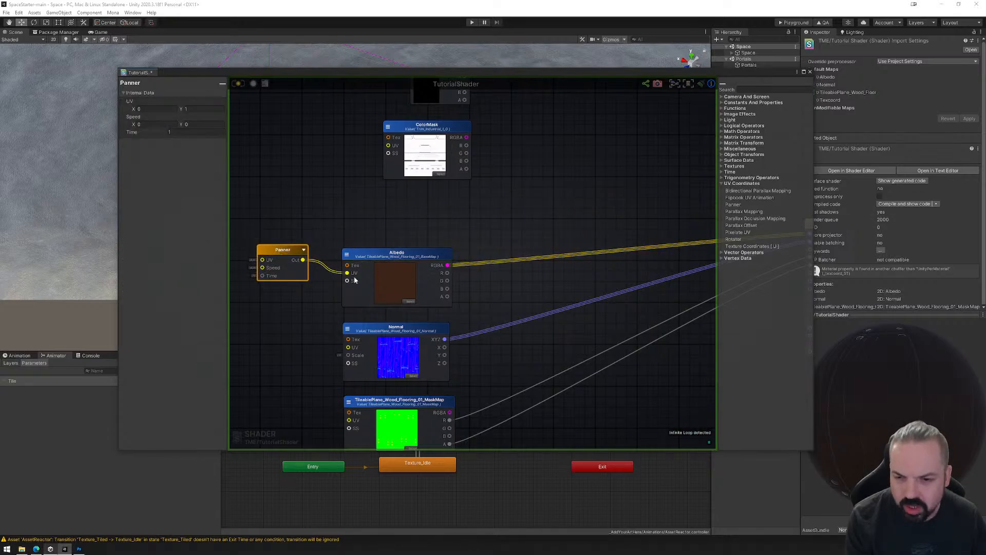
pyautogui.moveTo(458, 231); pyautogui.dragTo(463, 181, button='middle')
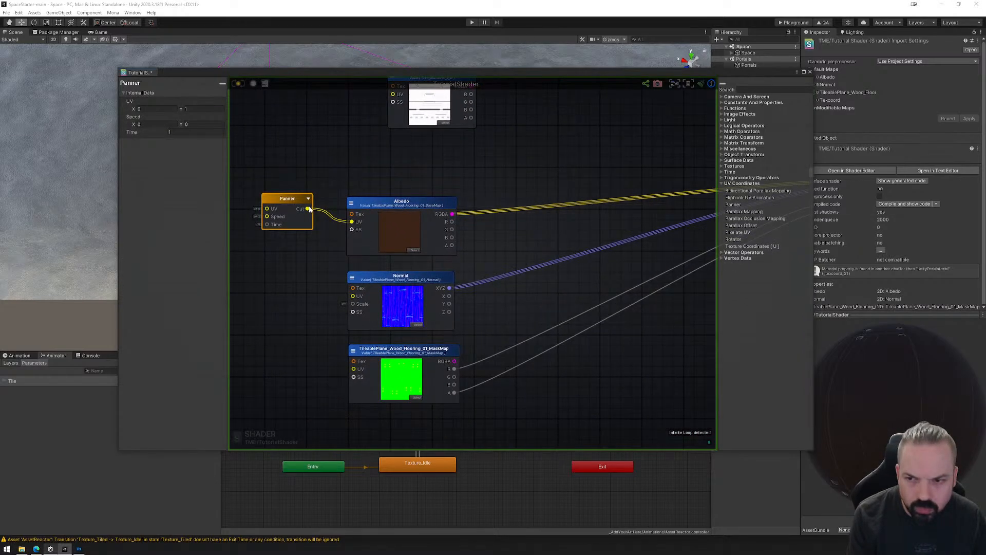
# Move the Panner node farther ahead of Albedo, keeping its Out wired to Albedo's UV input.
pyautogui.moveTo(537, 209); pyautogui.dragTo(526, 212, button='middle')
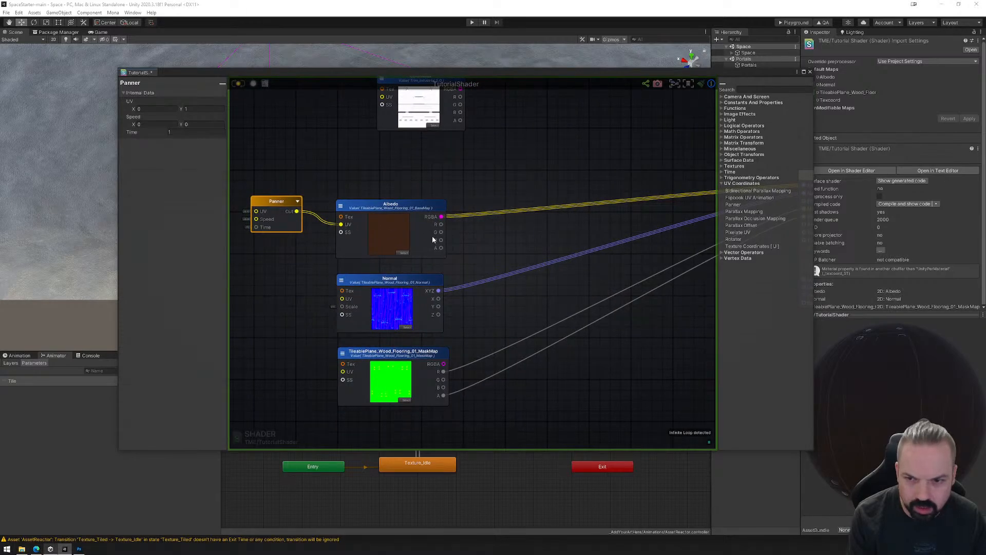
pyautogui.moveTo(266, 201); pyautogui.dragTo(254, 212)
pyautogui.moveTo(254, 213); pyautogui.dragTo(452, 216, button='middle')
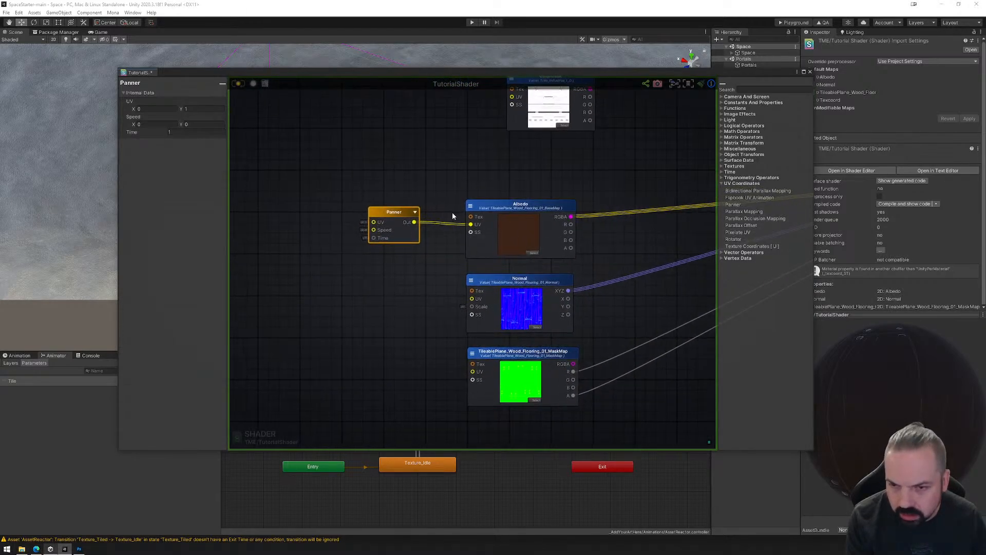
pyautogui.moveTo(394, 212); pyautogui.dragTo(339, 212)
pyautogui.click(520, 204)
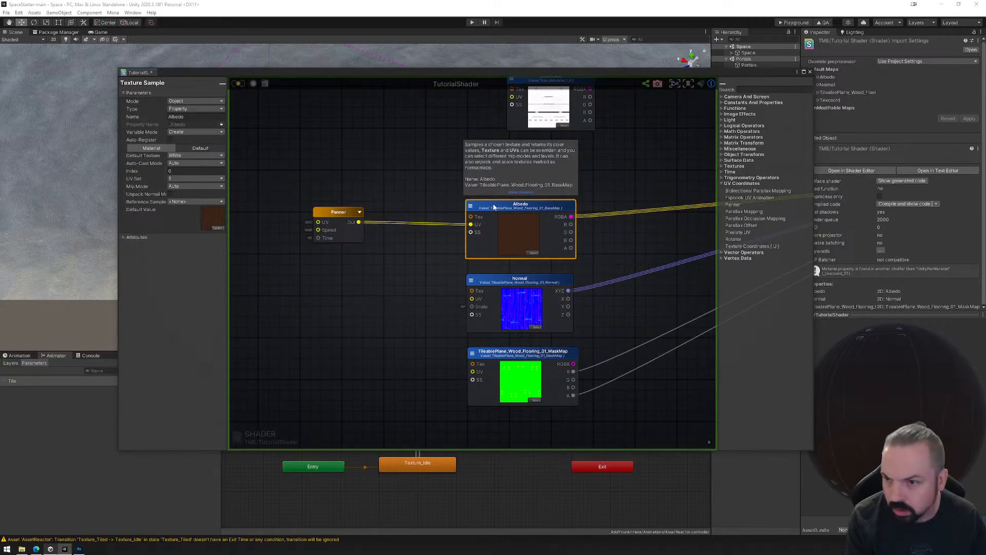
pyautogui.click(342, 213)
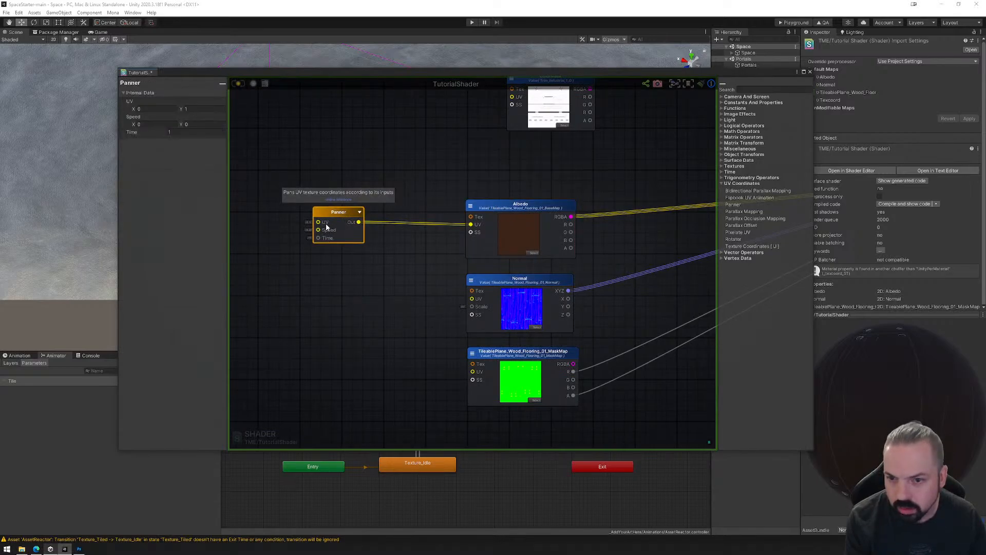
# Add a Texture Coordinates node ahead of the Panner, connect its UV output to the Panner's UV input, and save the shader.
pyautogui.moveTo(331, 214); pyautogui.dragTo(404, 234, button='middle')
pyautogui.rightClick(297, 218)
pyautogui.write('text')
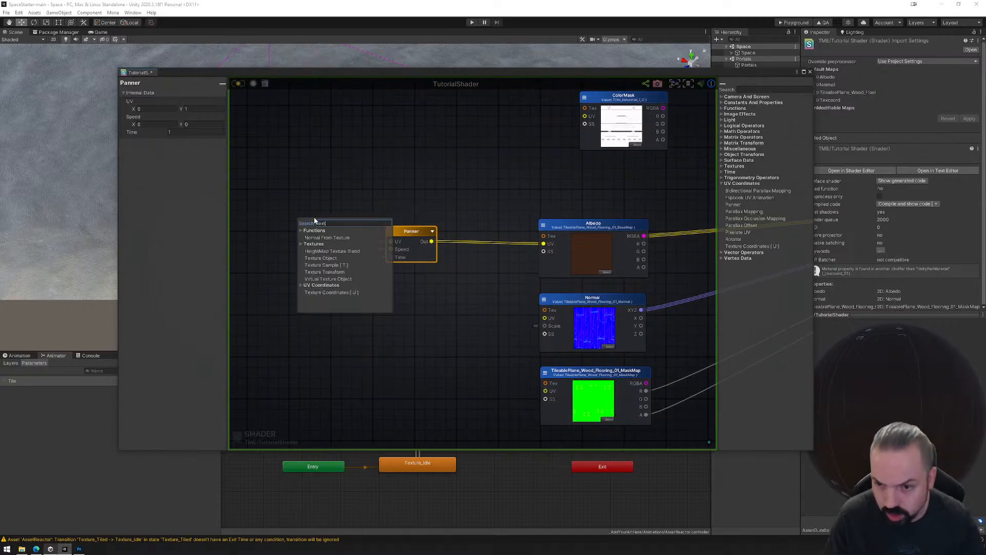
pyautogui.click(322, 293)
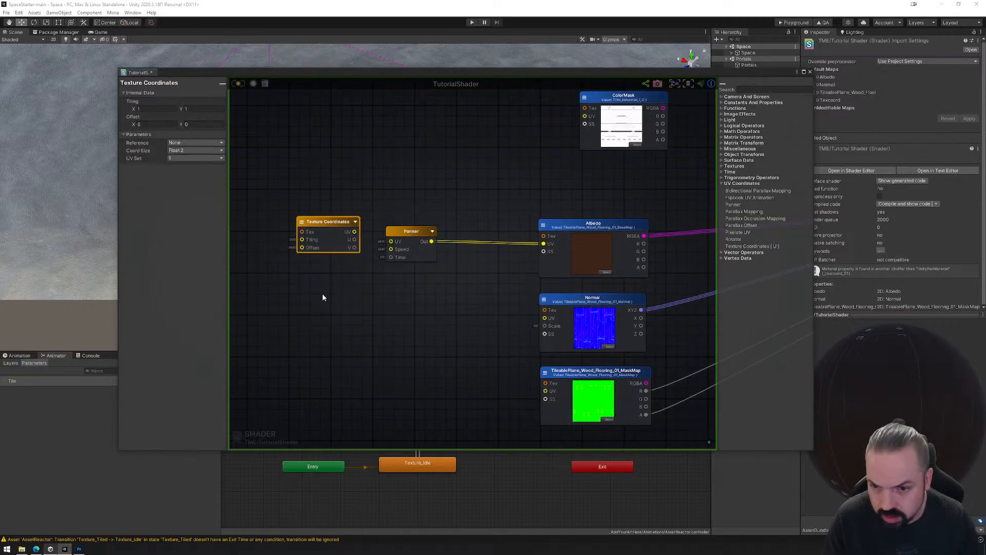
pyautogui.moveTo(353, 242); pyautogui.dragTo(391, 241)
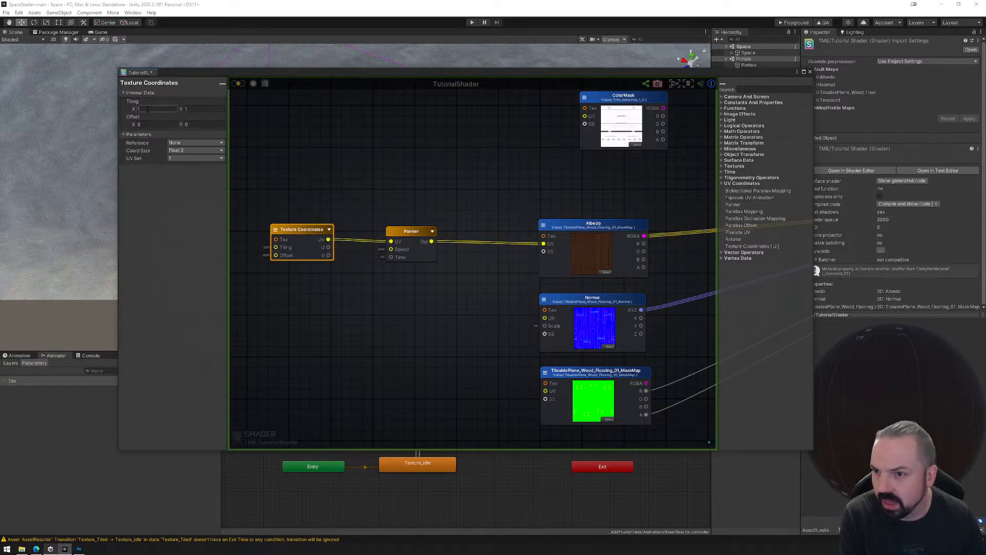
pyautogui.click(589, 227)
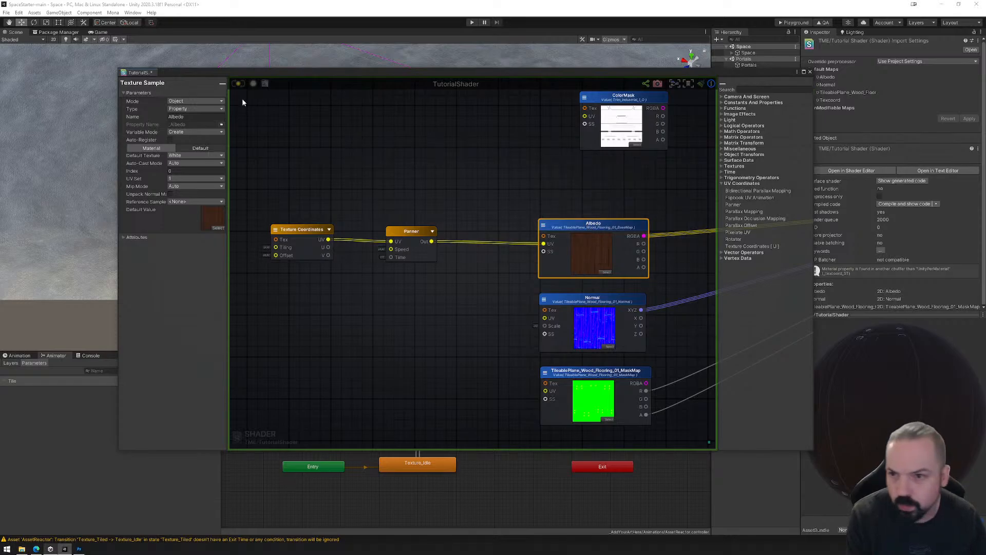
pyautogui.click(238, 84)
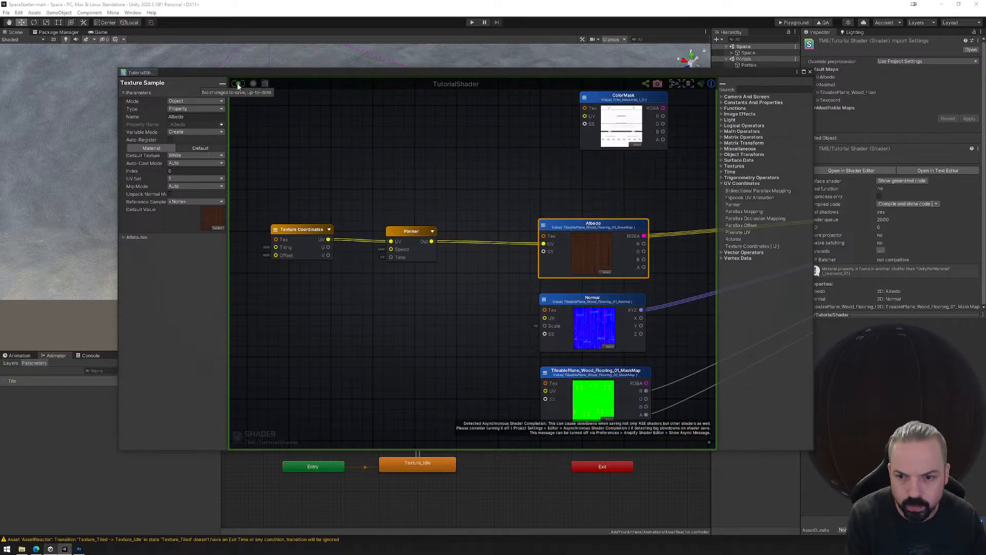
# Look through the node search results for "co" and the Matrix Transform category for a node to drive the Panner.
pyautogui.click(400, 258)
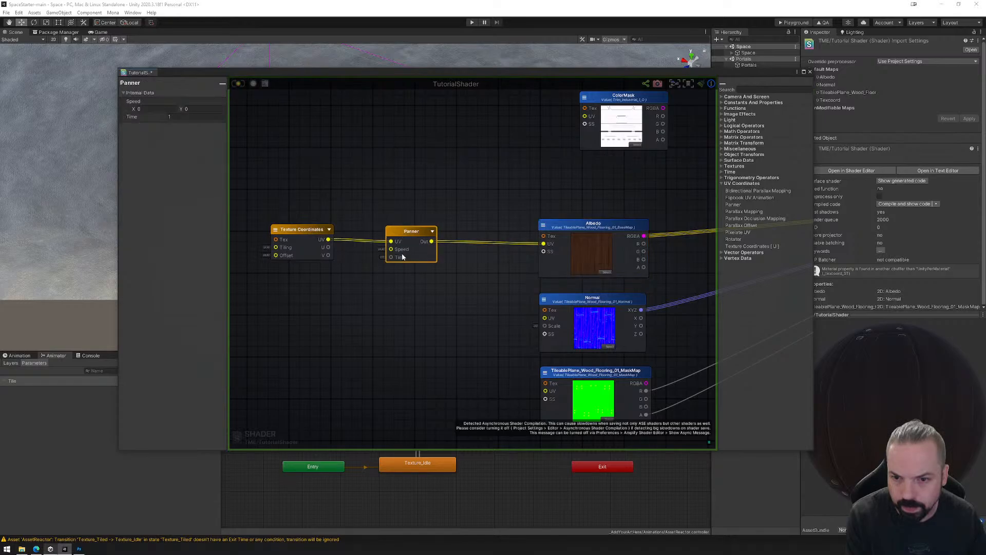
pyautogui.rightClick(326, 301)
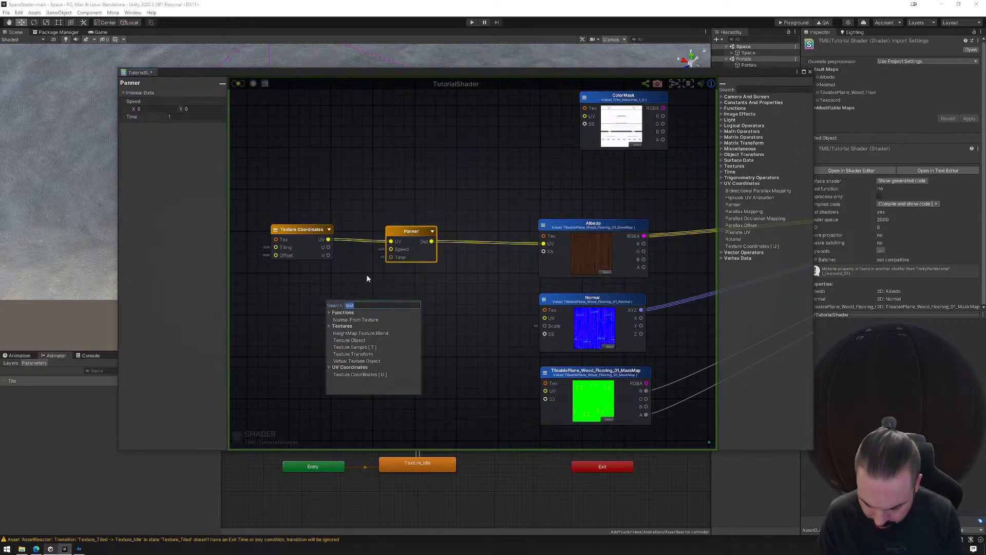
pyautogui.write('co')
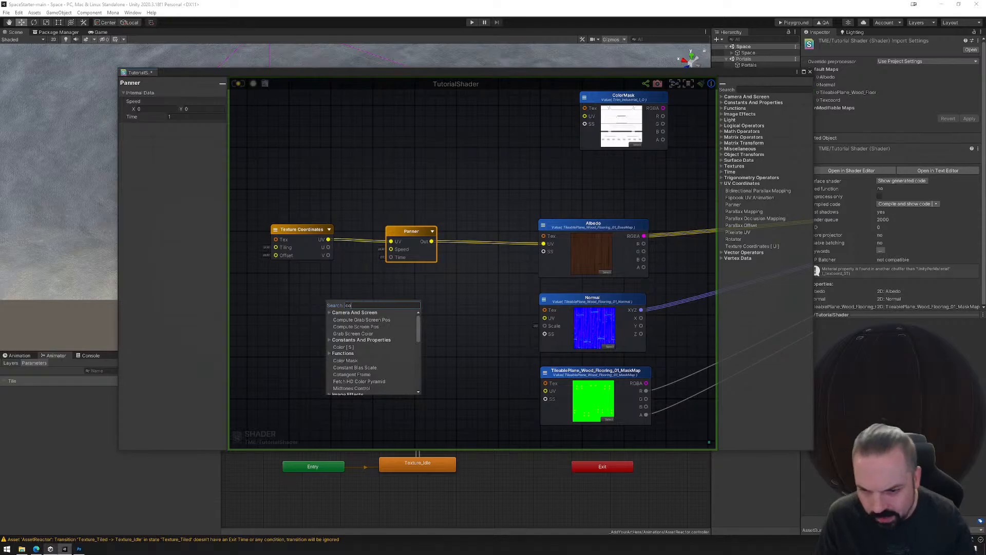
pyautogui.scroll(-2, 373, 353)
pyautogui.scroll(-2, 374, 357)
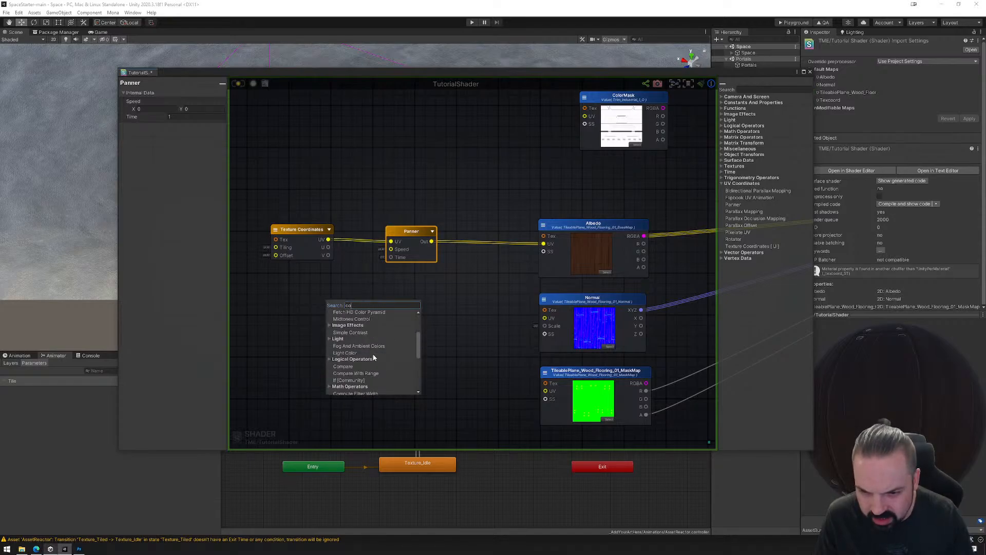
pyautogui.scroll(-2, 374, 357)
pyautogui.scroll(-2, 375, 346)
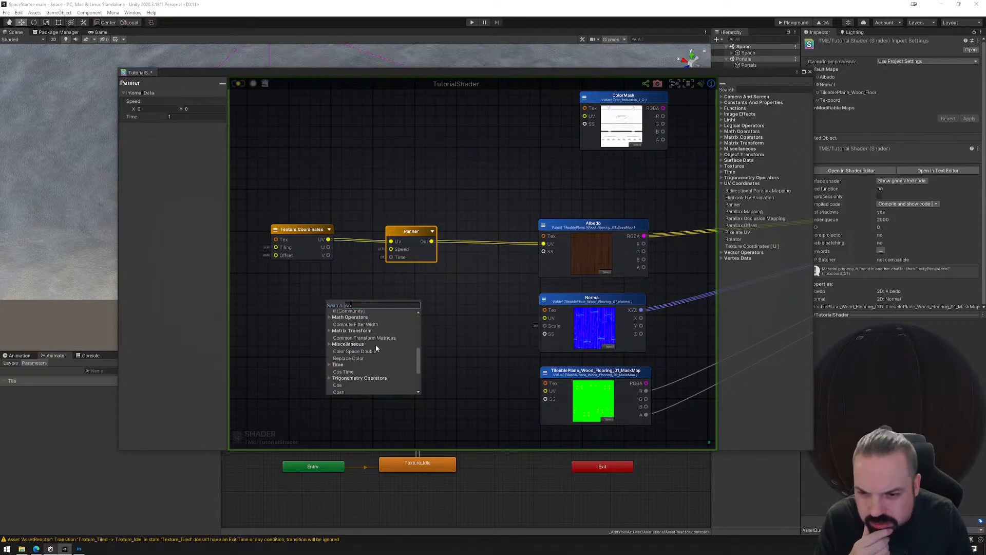
pyautogui.scroll(-3, 376, 349)
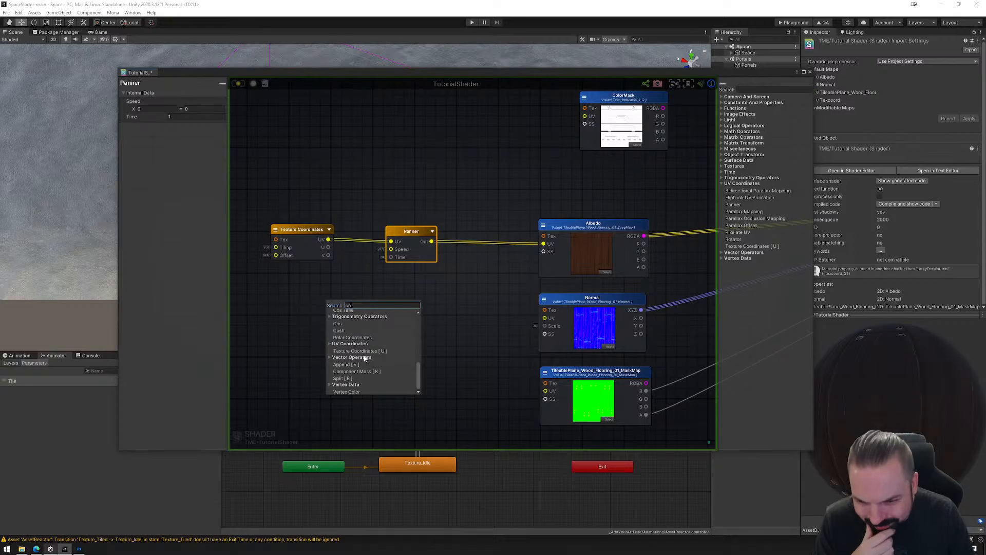
pyautogui.press('BackSpace')
pyautogui.press('BackSpace')
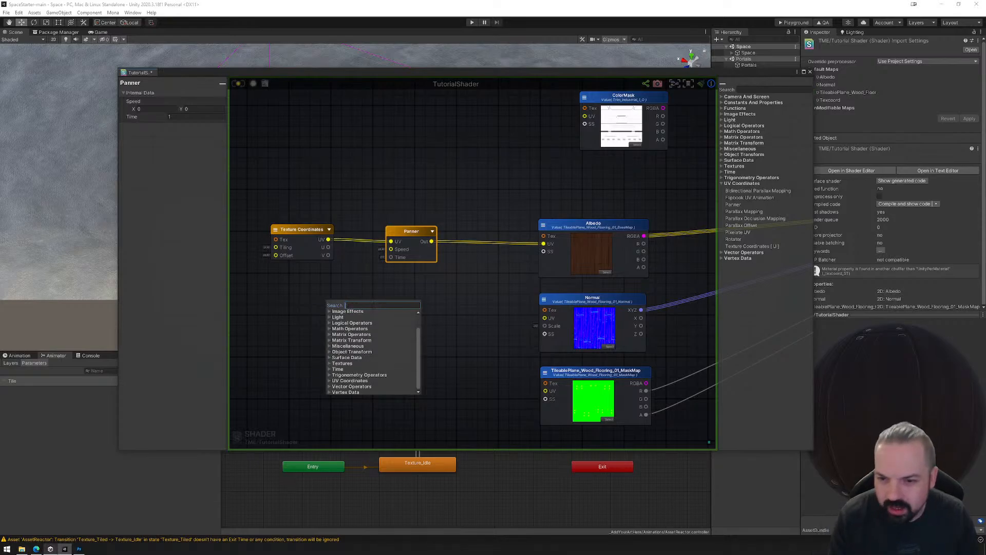
pyautogui.click(333, 341)
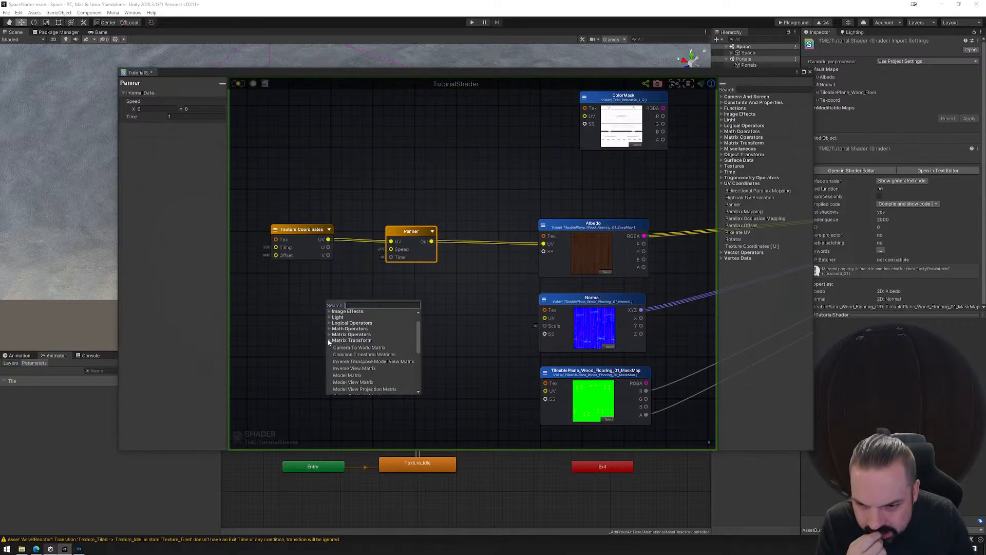
pyautogui.scroll(-2, 339, 349)
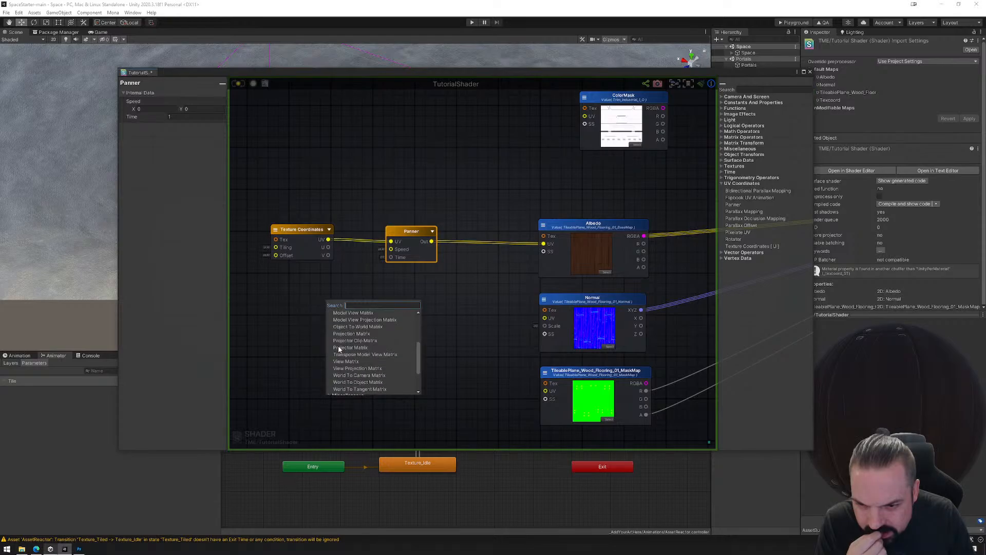
pyautogui.scroll(3, 339, 349)
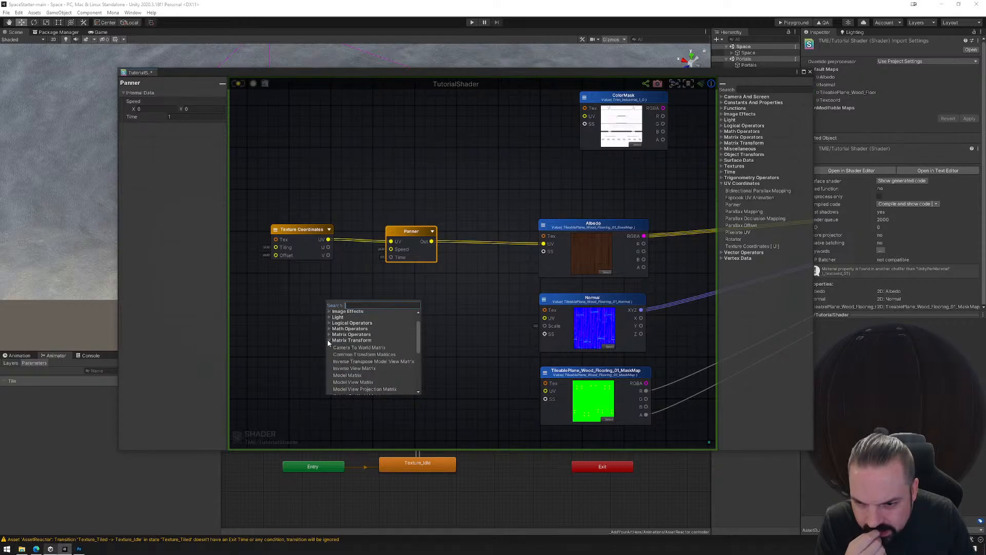
pyautogui.click(328, 341)
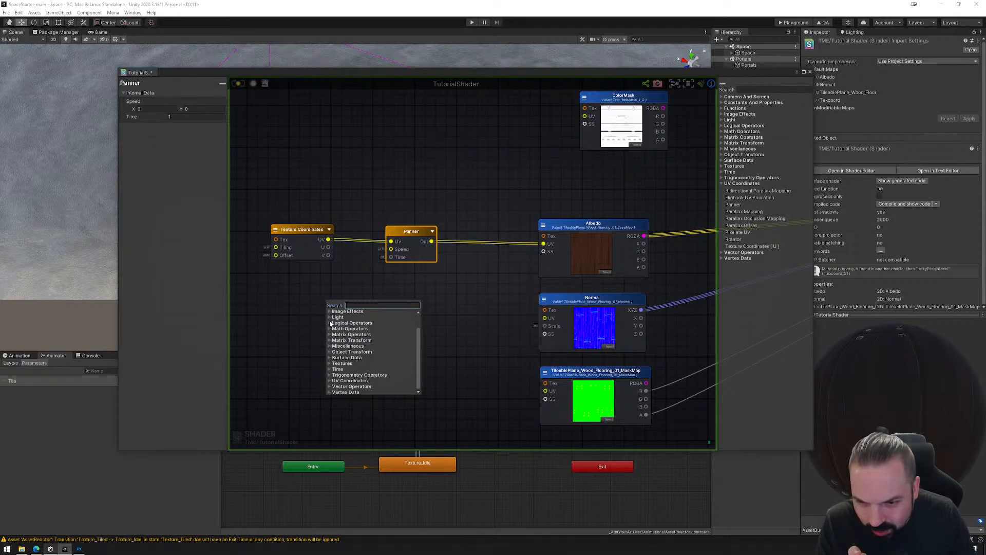
# Add a Float node from Constants And Properties below Texture Coordinates and connect it to the Panner's Time input.
pyautogui.scroll(1, 331, 323)
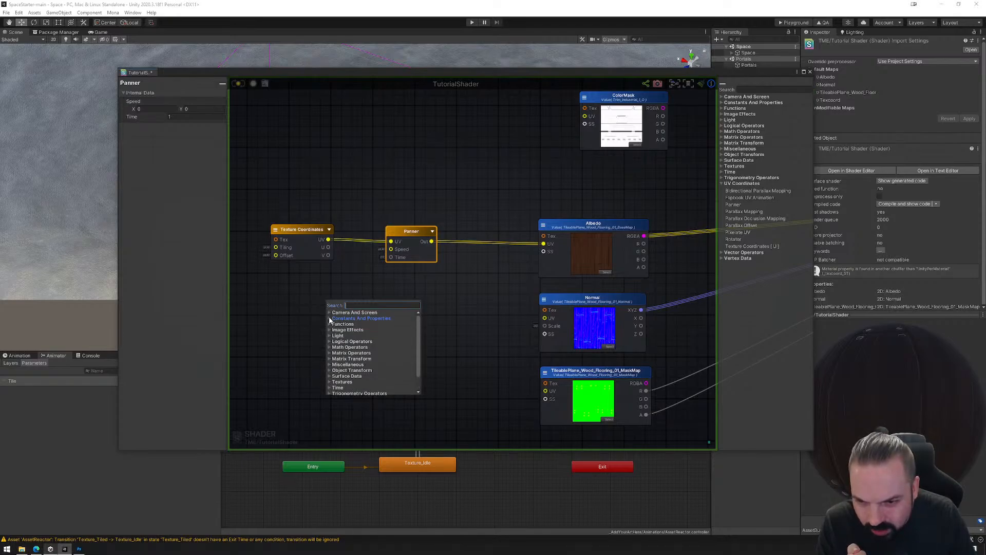
pyautogui.click(331, 319)
pyautogui.click(343, 333)
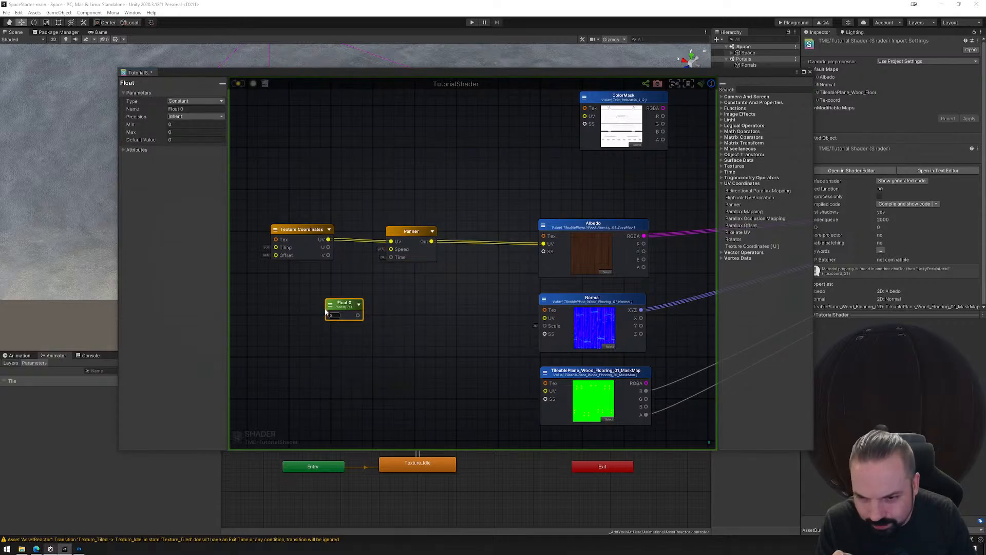
pyautogui.moveTo(327, 311); pyautogui.dragTo(390, 257)
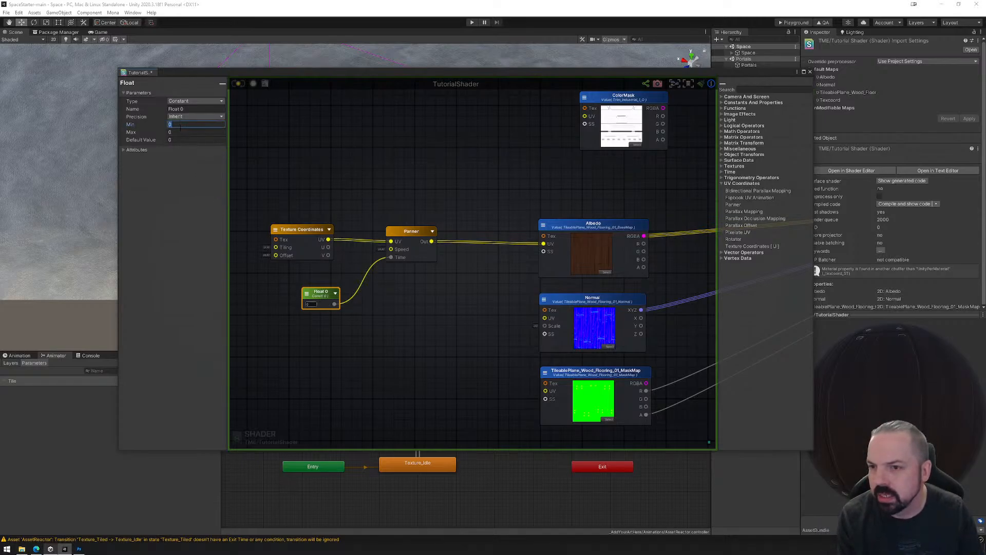
# Set the Float node's Max to 10 and rename it timer.
pyautogui.press('Tab')
pyautogui.write('1')
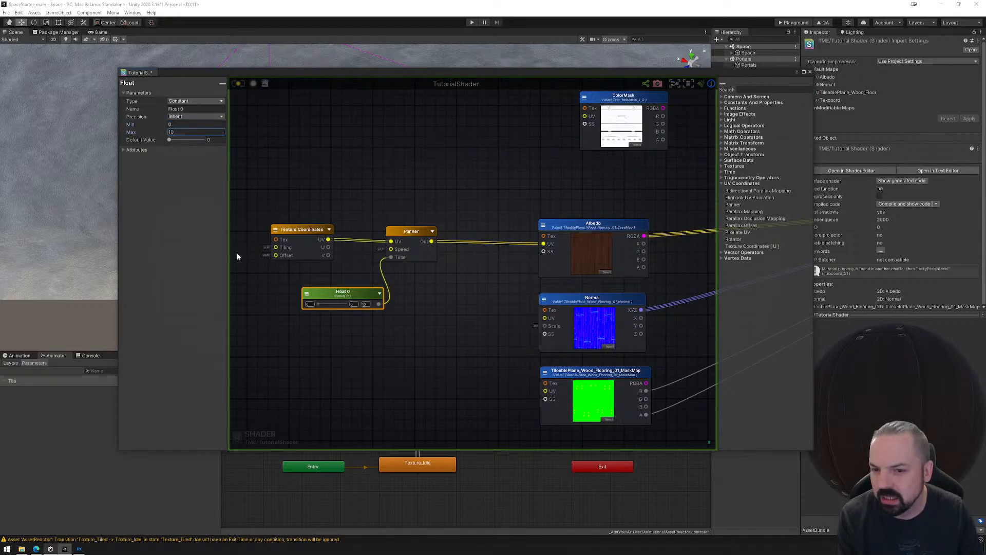
pyautogui.moveTo(334, 295); pyautogui.dragTo(315, 293)
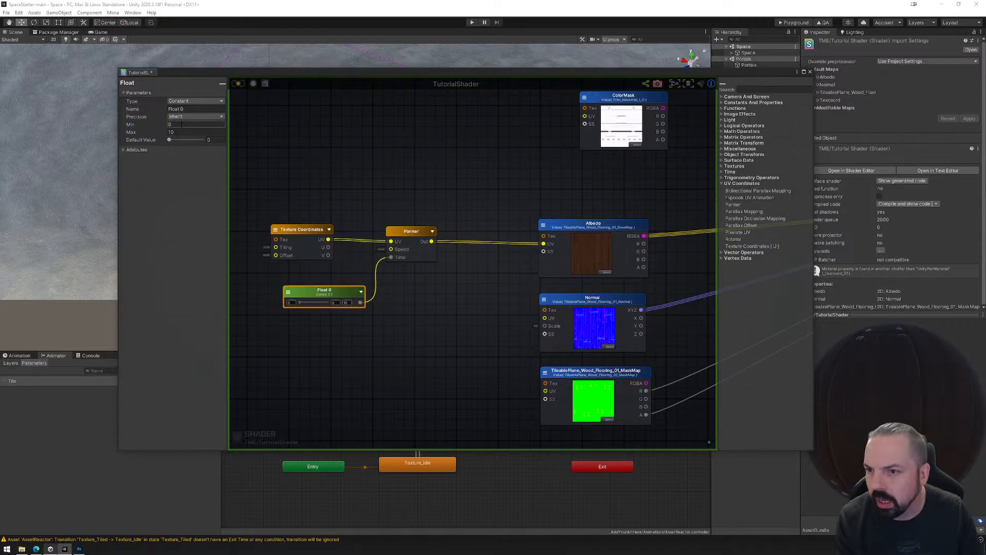
pyautogui.click(184, 109)
pyautogui.write('timer')
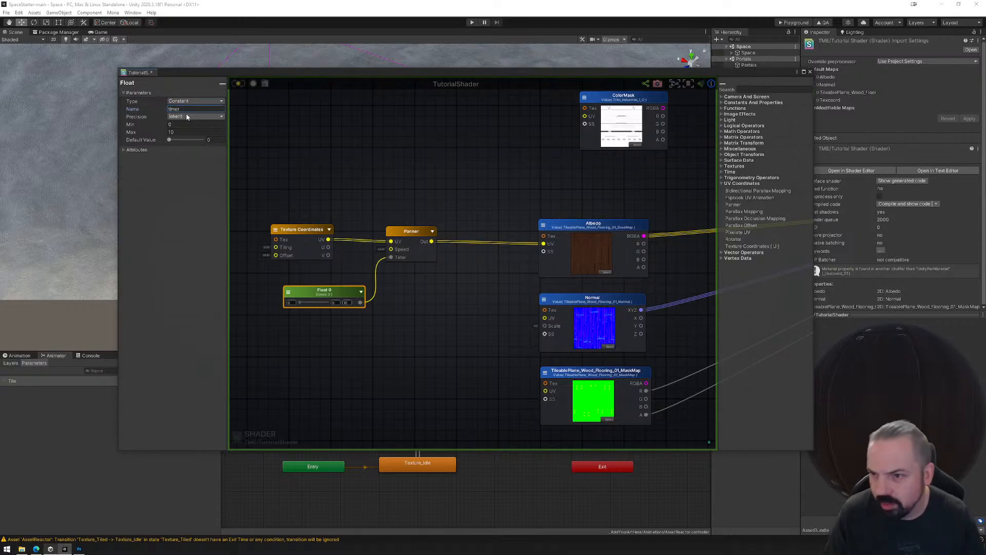
# Set the timer node's default value to 2, place it closer to the Panner, and save the shader.
pyautogui.click(215, 140)
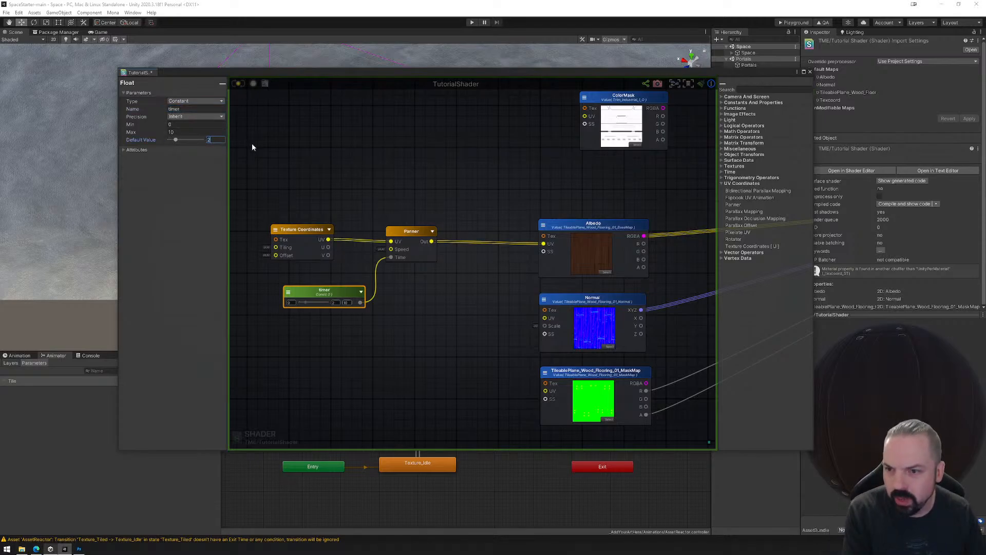
pyautogui.write('2')
pyautogui.moveTo(339, 293); pyautogui.dragTo(332, 278)
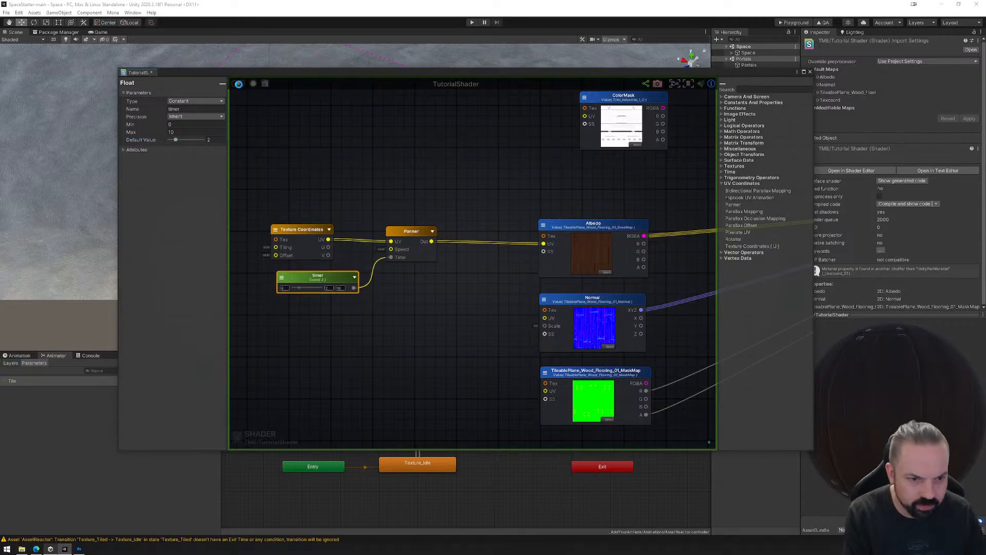
pyautogui.click(239, 83)
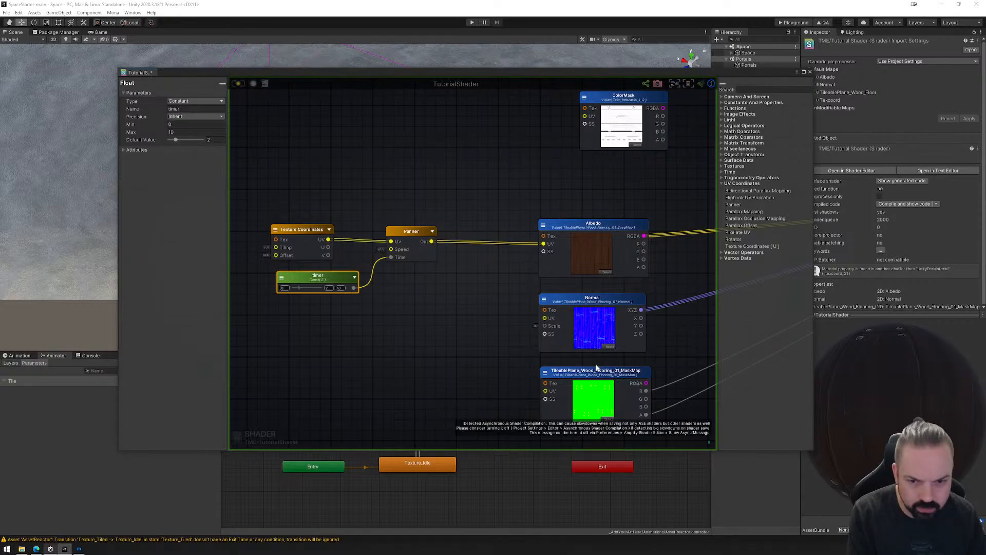
# Close the shader graph, check the cube and sphere in the Scene view during play mode, and stop playback.
pyautogui.moveTo(625, 341); pyautogui.dragTo(584, 300, button='middle')
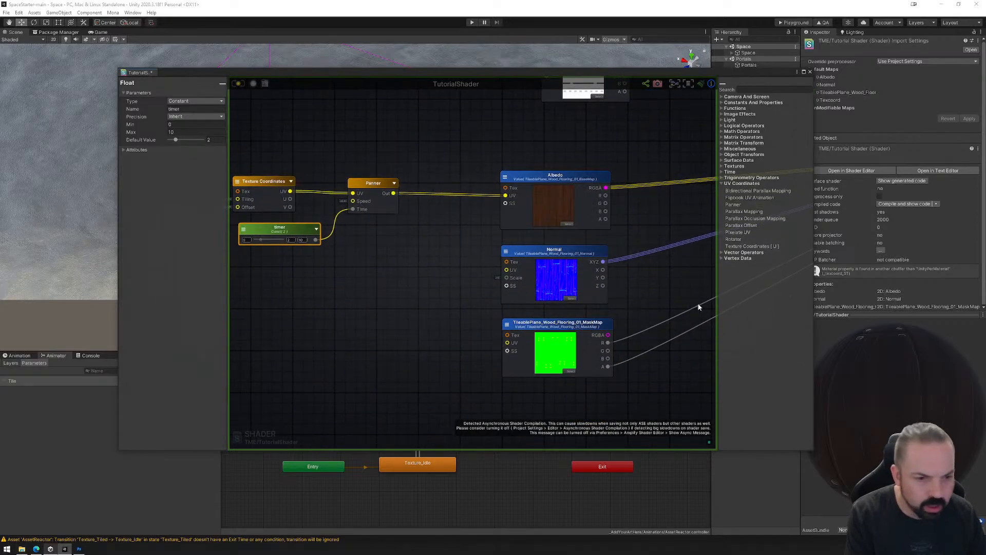
pyautogui.click(810, 71)
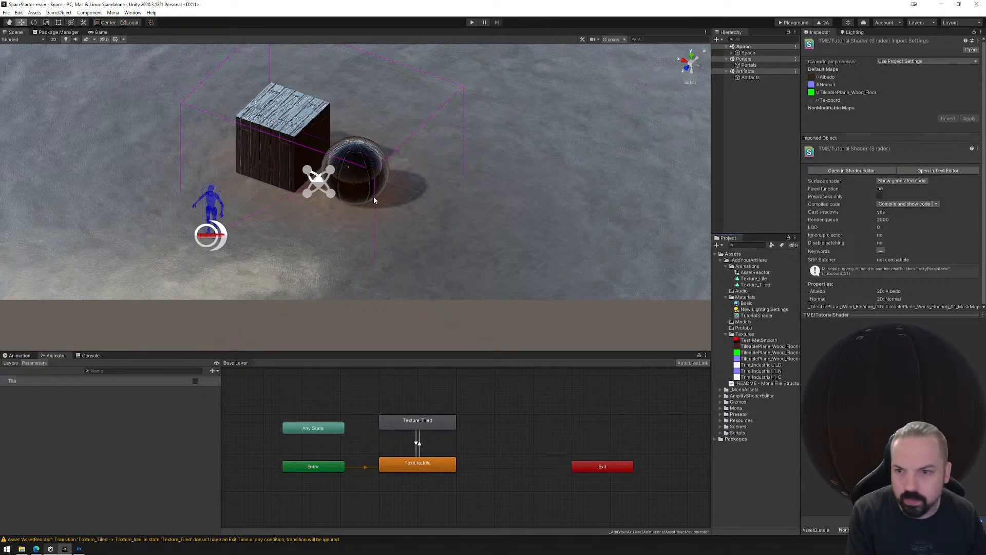
pyautogui.moveTo(374, 197); pyautogui.dragTo(450, 278, button='middle')
pyautogui.scroll(5, 450, 279)
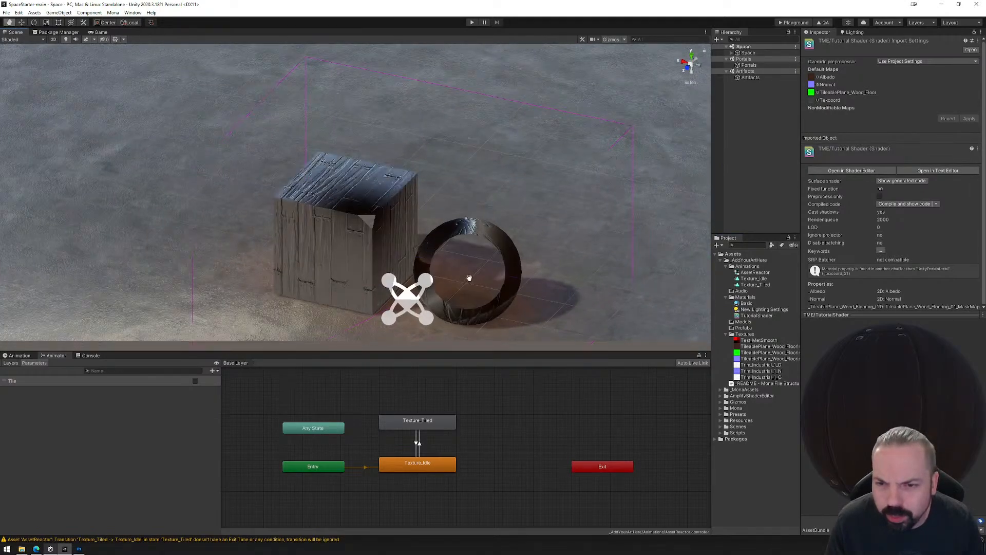
pyautogui.click(471, 22)
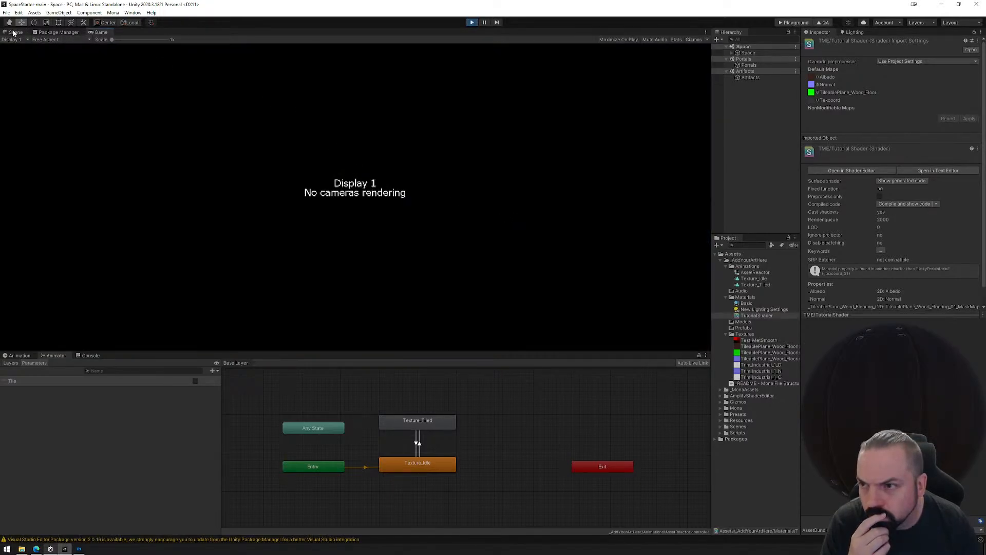
pyautogui.click(16, 31)
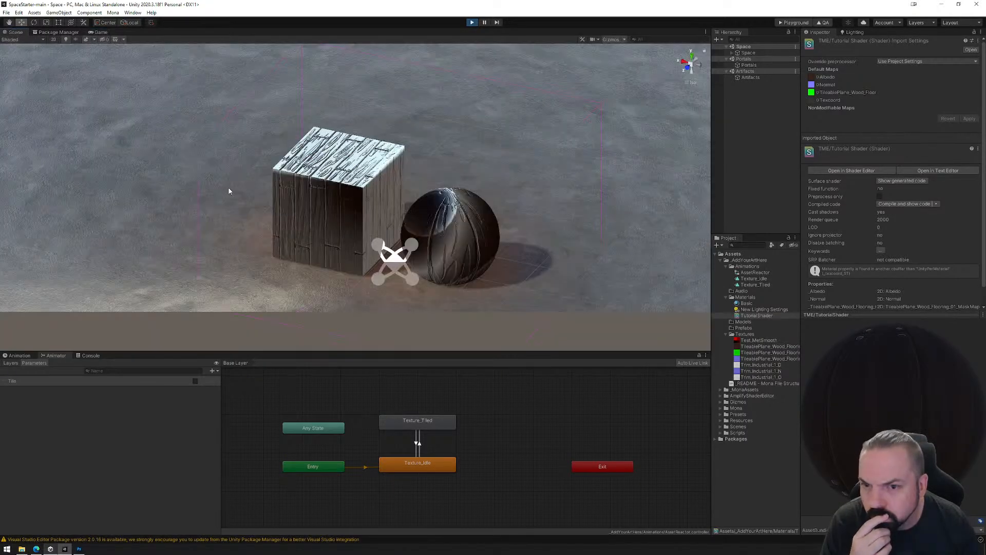
pyautogui.click(472, 22)
# Select the Basic material in the Materials folder and open its shader in the Shader Editor.
pyautogui.click(747, 303)
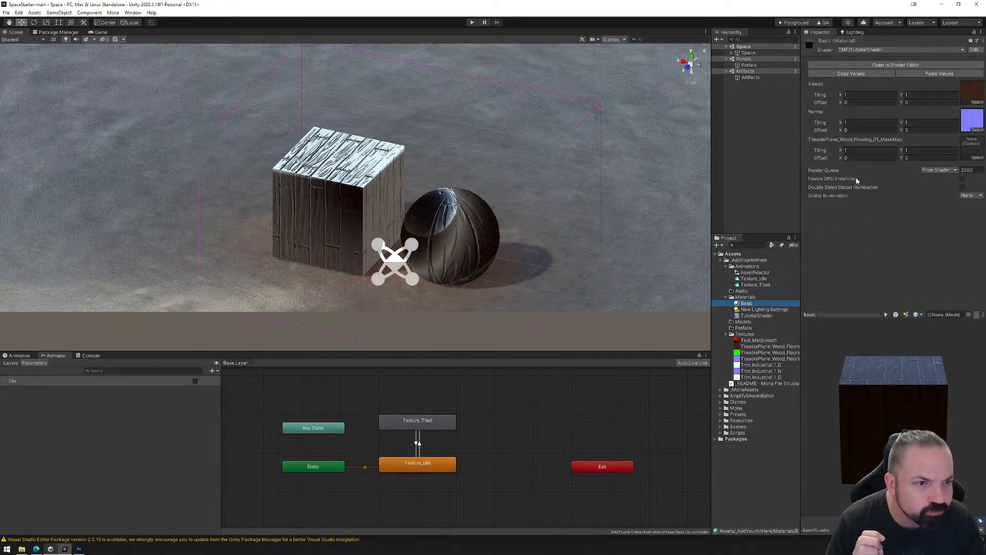
pyautogui.click(751, 315)
pyautogui.click(746, 303)
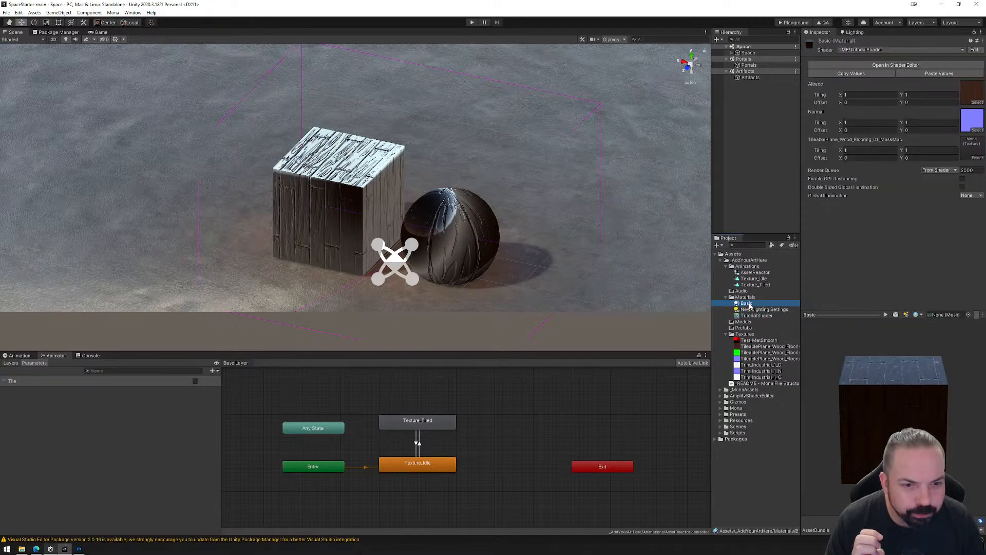
pyautogui.click(878, 65)
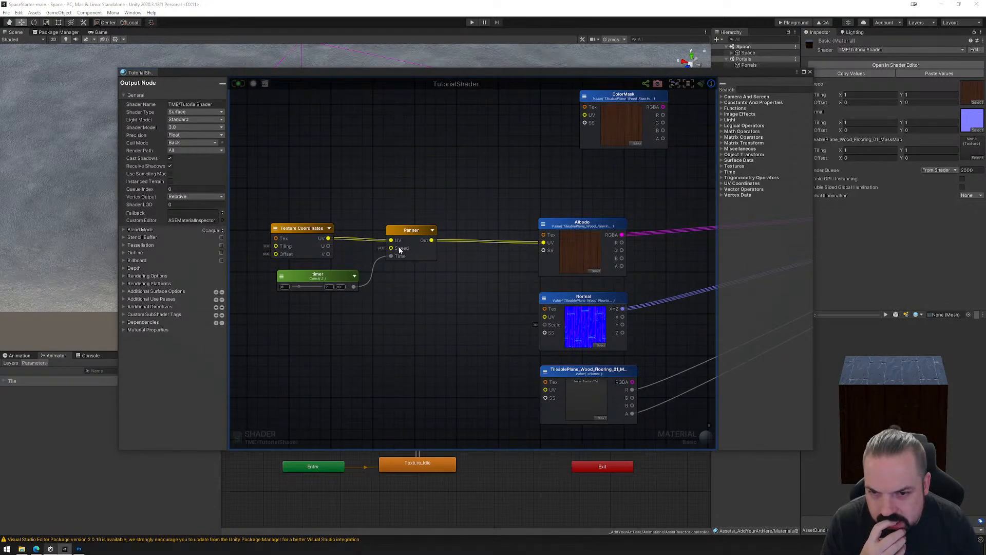
# Move Texture Coordinates higher, connect the timer node to the Panner's Speed input as well, and save the shader.
pyautogui.moveTo(304, 228); pyautogui.dragTo(297, 196)
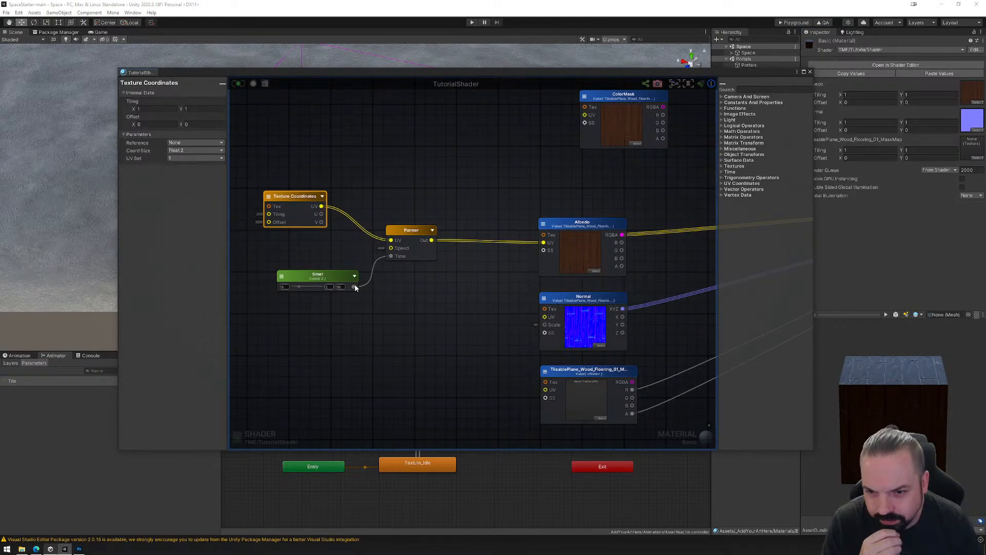
pyautogui.moveTo(354, 286); pyautogui.dragTo(391, 248)
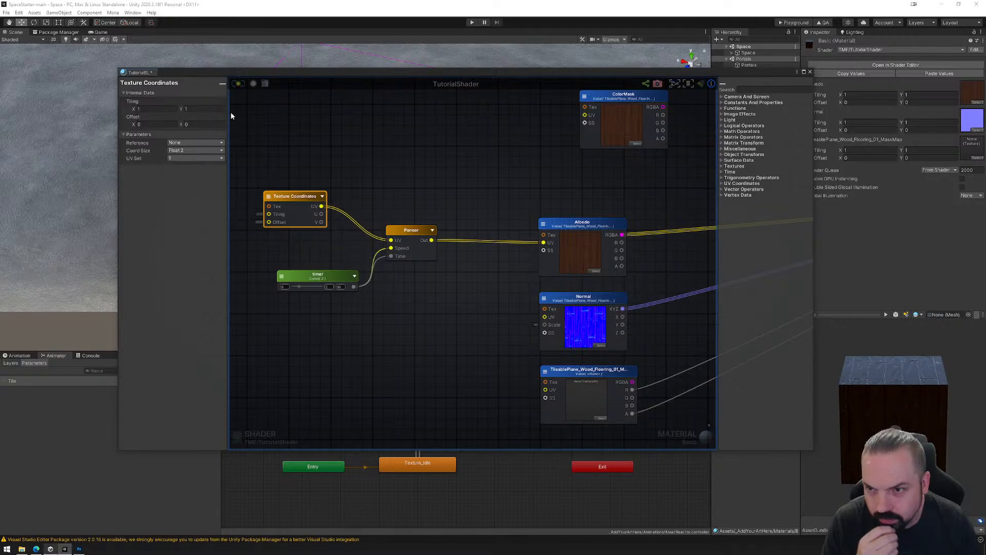
pyautogui.click(238, 85)
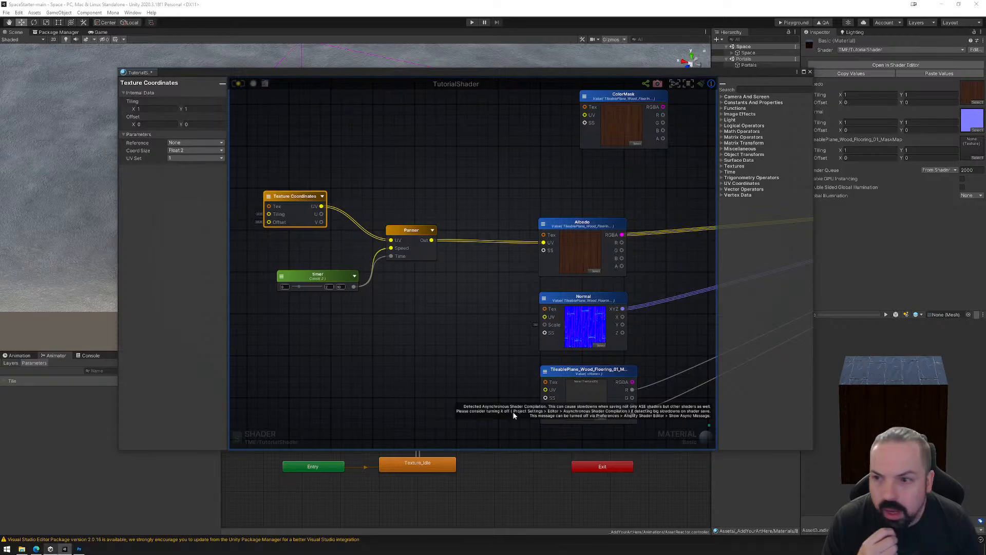
# Clear the Custom Editor entry in the shader's Output Node general settings.
pyautogui.click(479, 378)
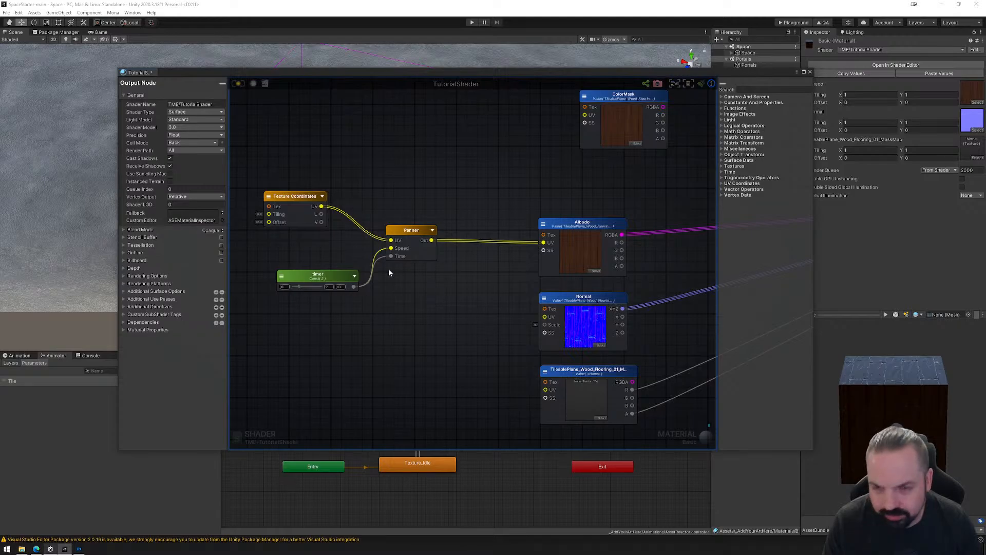
pyautogui.moveTo(305, 199); pyautogui.dragTo(304, 198)
pyautogui.click(402, 231)
pyautogui.click(319, 275)
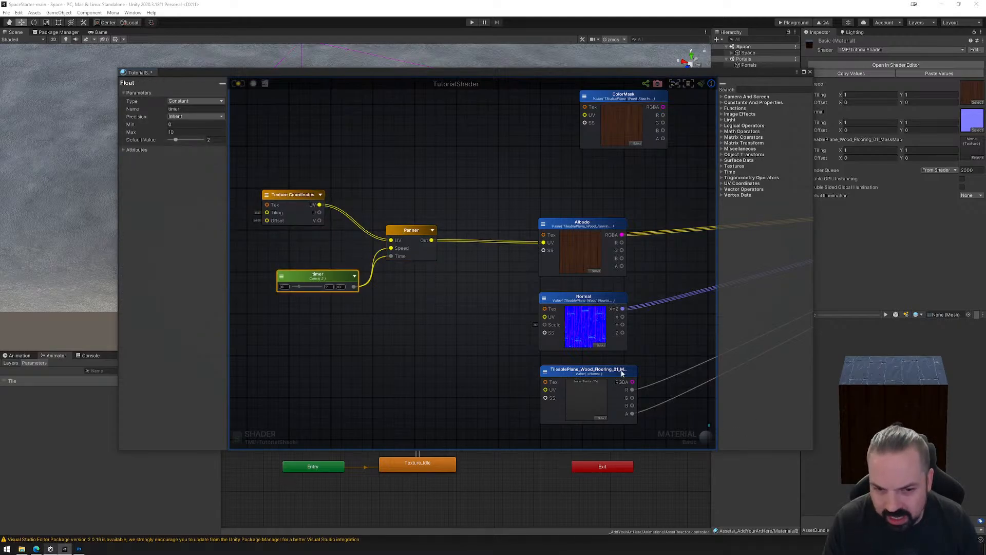
pyautogui.click(363, 163)
pyautogui.click(192, 220)
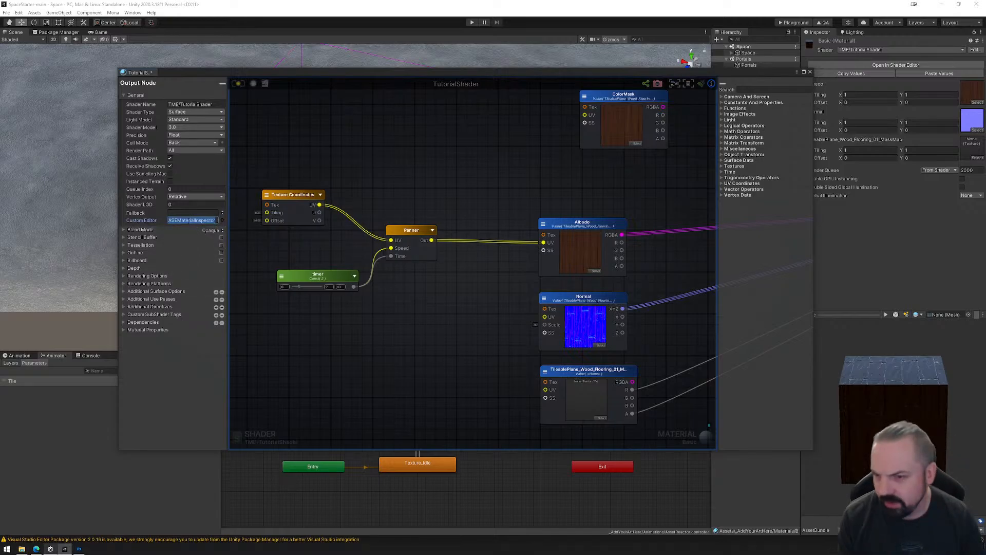
pyautogui.press('BackSpace')
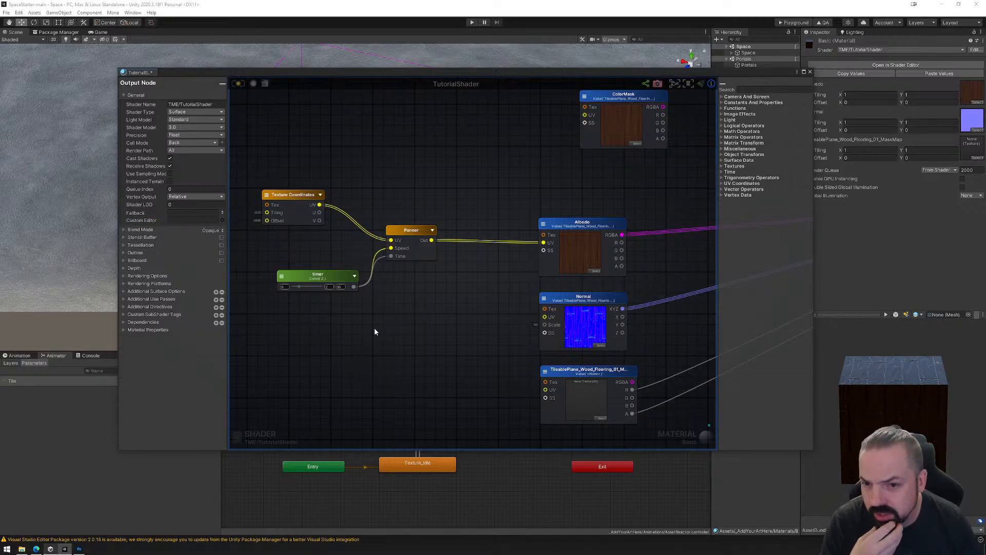
# Bring the timer node close beneath Texture Coordinates, ahead of the Panner.
pyautogui.moveTo(328, 278); pyautogui.dragTo(299, 260)
pyautogui.click(297, 198)
pyautogui.moveTo(297, 197); pyautogui.dragTo(298, 203)
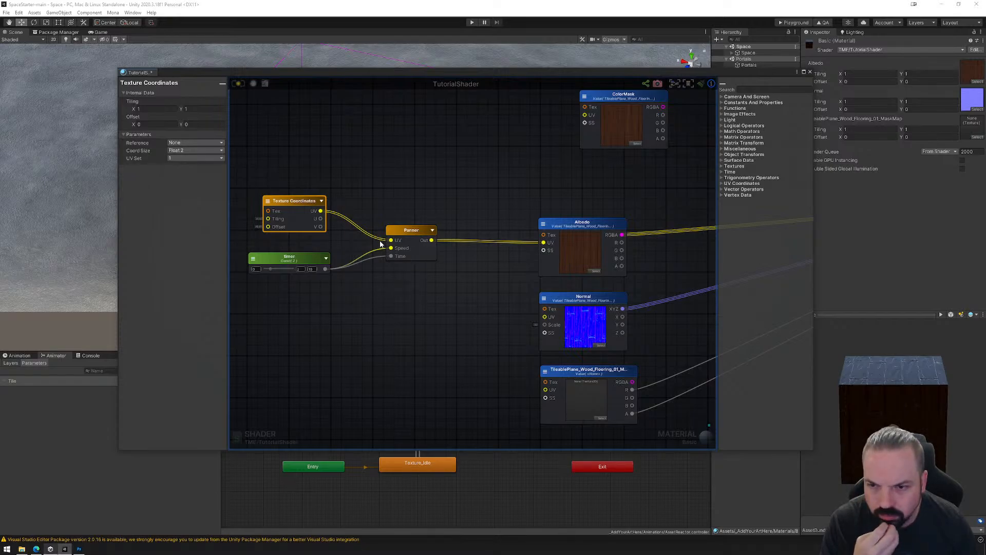
pyautogui.moveTo(391, 242)
pyautogui.mouseDown()
pyautogui.moveTo(326, 214)
pyautogui.moveTo(378, 241)
pyautogui.mouseUp()
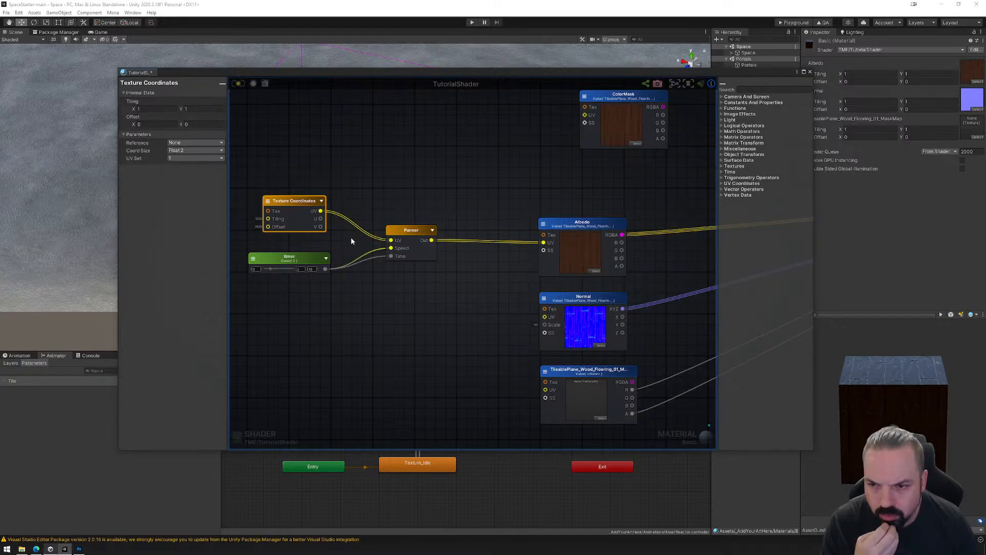
pyautogui.moveTo(352, 241); pyautogui.dragTo(409, 245, button='middle')
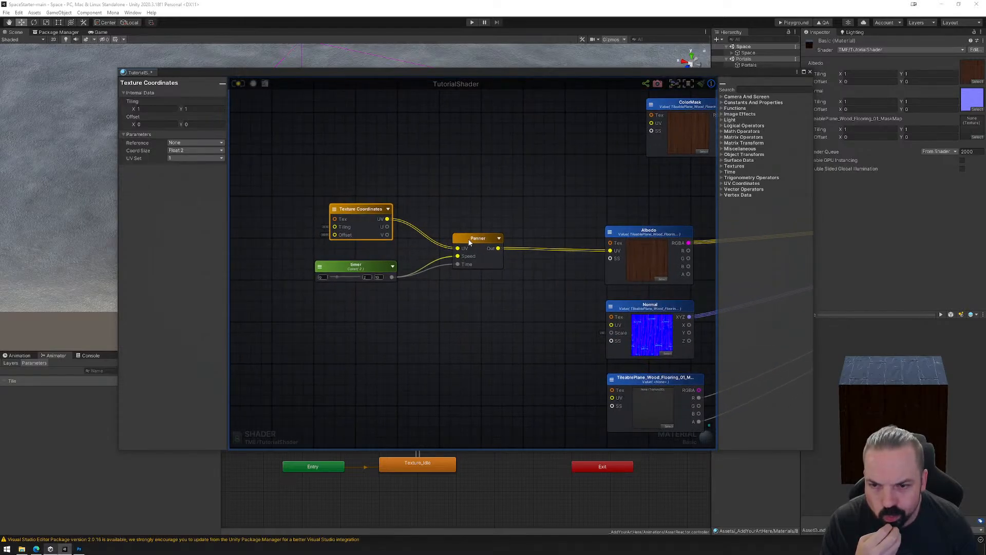
# Swap the positions of the Panner and Texture Coordinates nodes and try feeding the Panner's output into Texture Coordinates.
pyautogui.moveTo(469, 242); pyautogui.dragTo(445, 149)
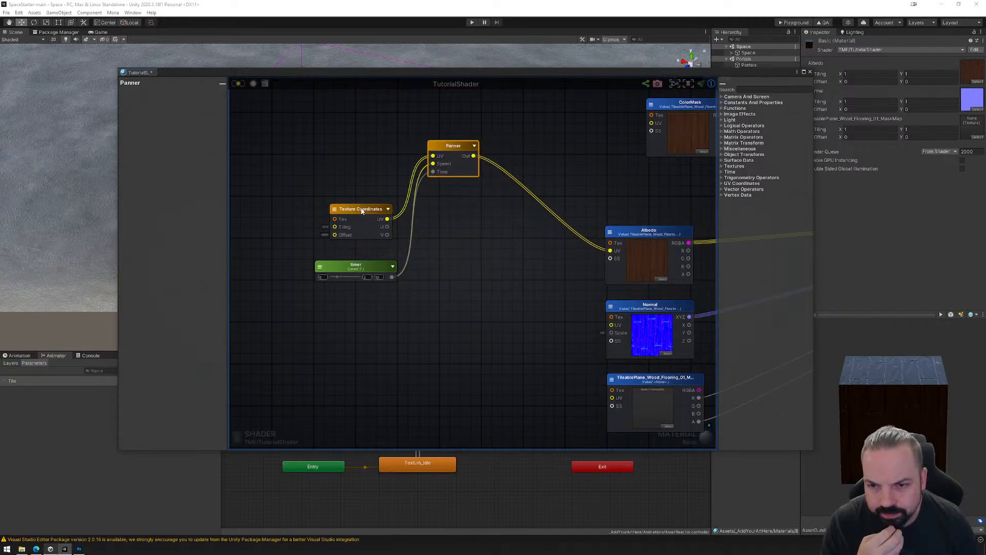
pyautogui.moveTo(362, 212); pyautogui.dragTo(505, 224)
pyautogui.moveTo(474, 158); pyautogui.dragTo(477, 250)
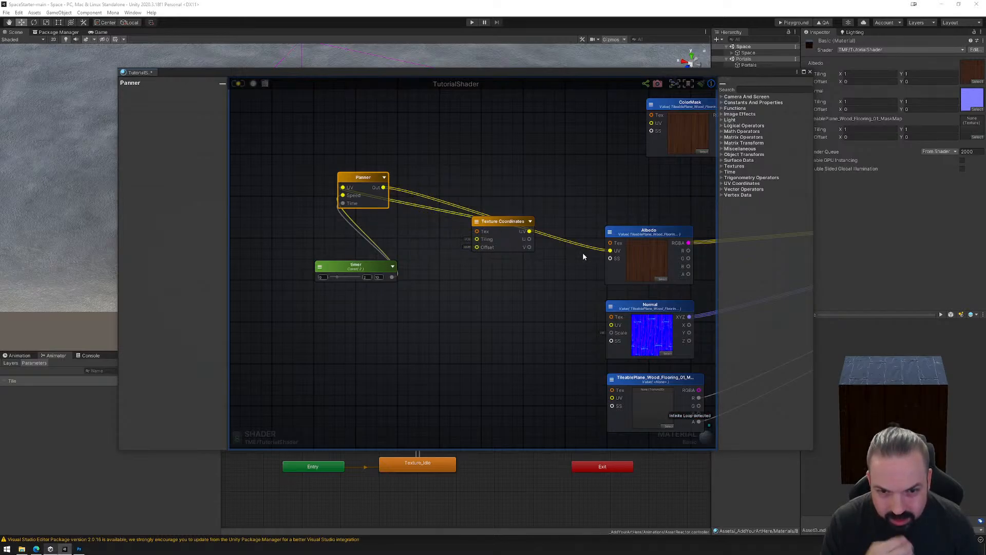
# Replace the Panner's link to Albedo's UV input with Texture Coordinates' UV output and place that node nearer to Albedo.
pyautogui.moveTo(609, 250); pyautogui.dragTo(588, 257)
pyautogui.moveTo(507, 230); pyautogui.dragTo(609, 250)
pyautogui.moveTo(511, 232); pyautogui.dragTo(528, 225)
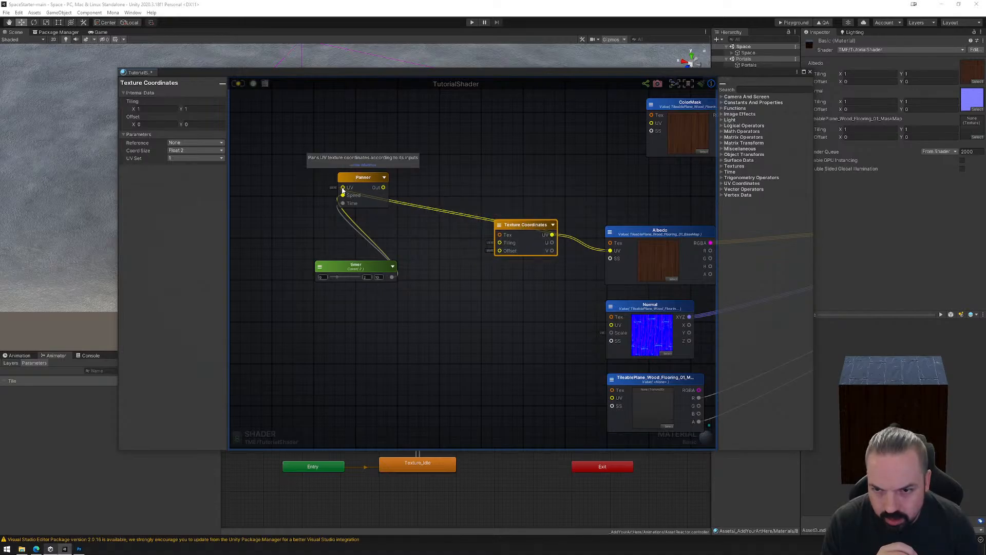
# Connect the Panner's output to Texture Coordinates' Tiling input, place the timer node in front of the Panner, and save the shader.
pyautogui.moveTo(343, 188); pyautogui.dragTo(500, 242)
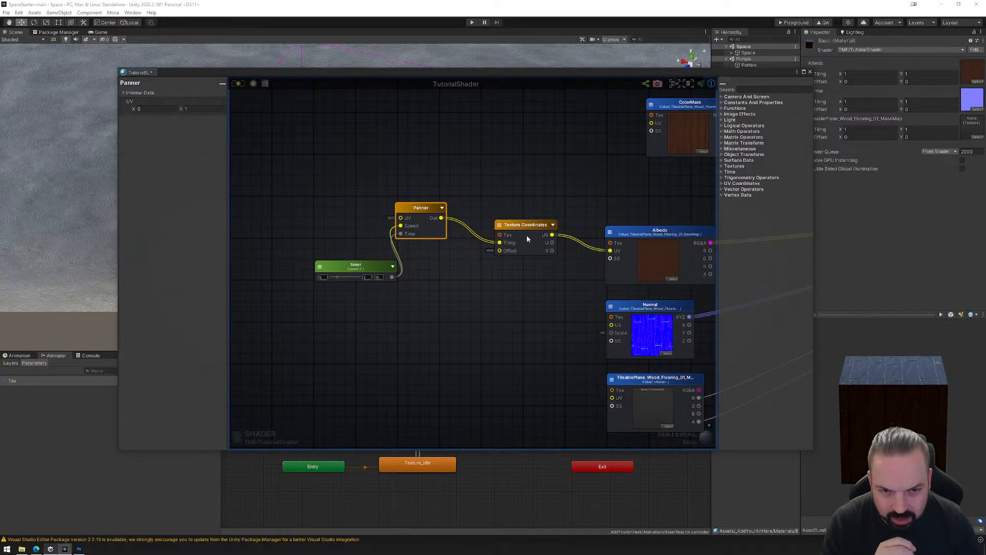
pyautogui.moveTo(368, 266); pyautogui.dragTo(314, 221)
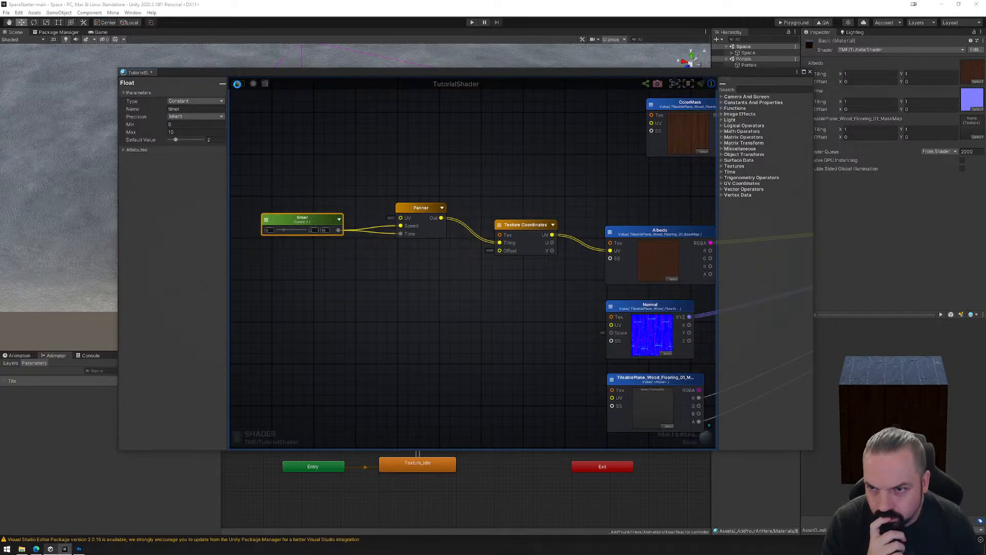
pyautogui.click(237, 84)
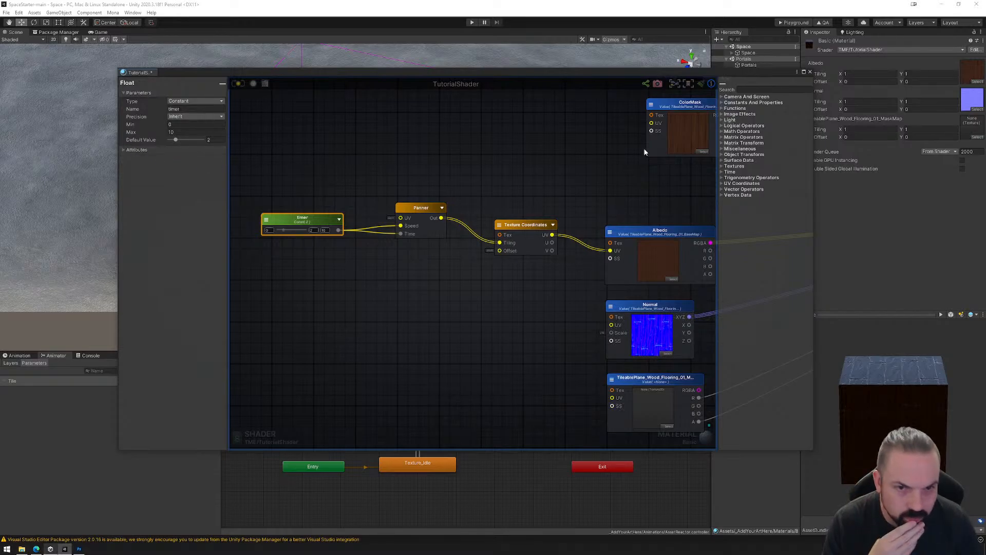
# Open Project Settings and look through the Package Manager, Input Manager and Adaptive Performance pages for the shader compilation option.
pyautogui.click(19, 12)
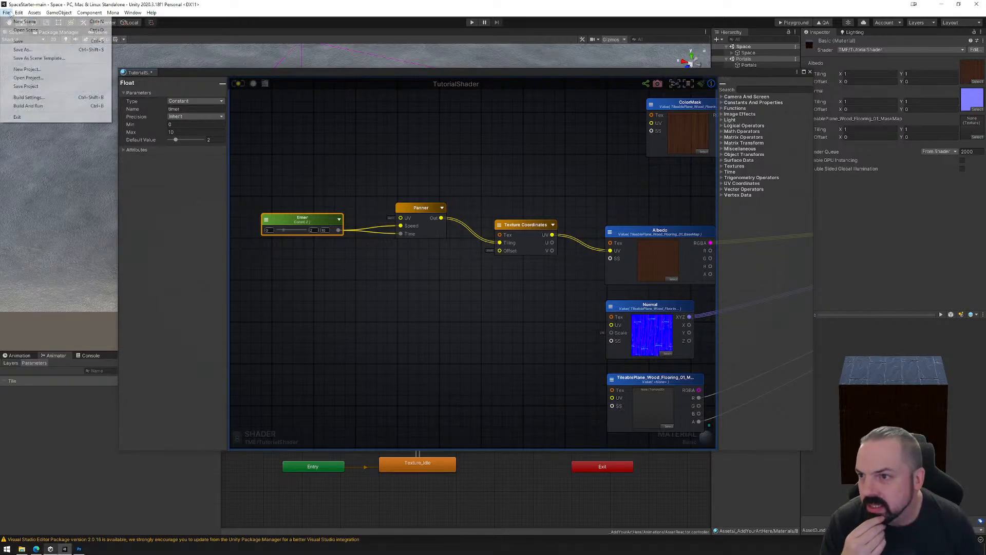
pyautogui.click(43, 238)
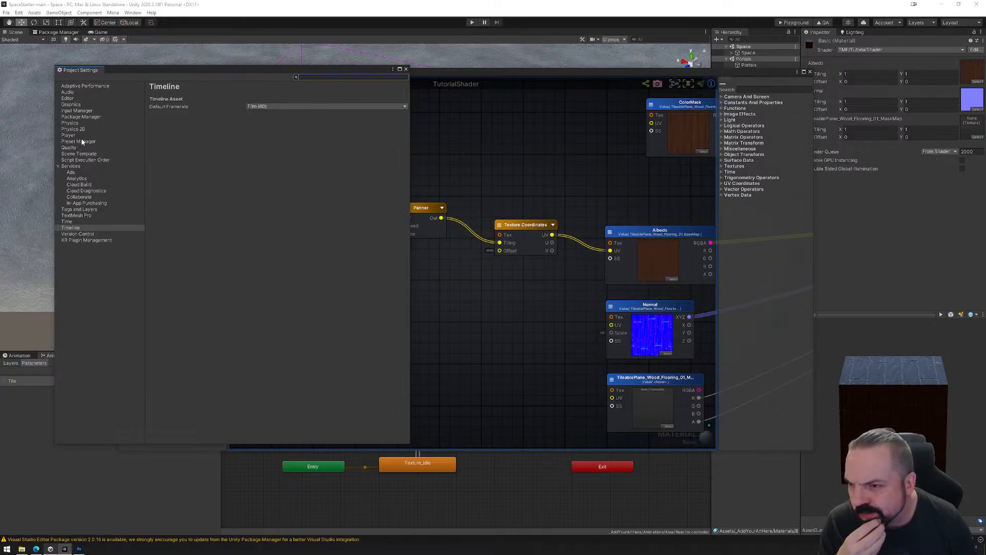
pyautogui.click(87, 117)
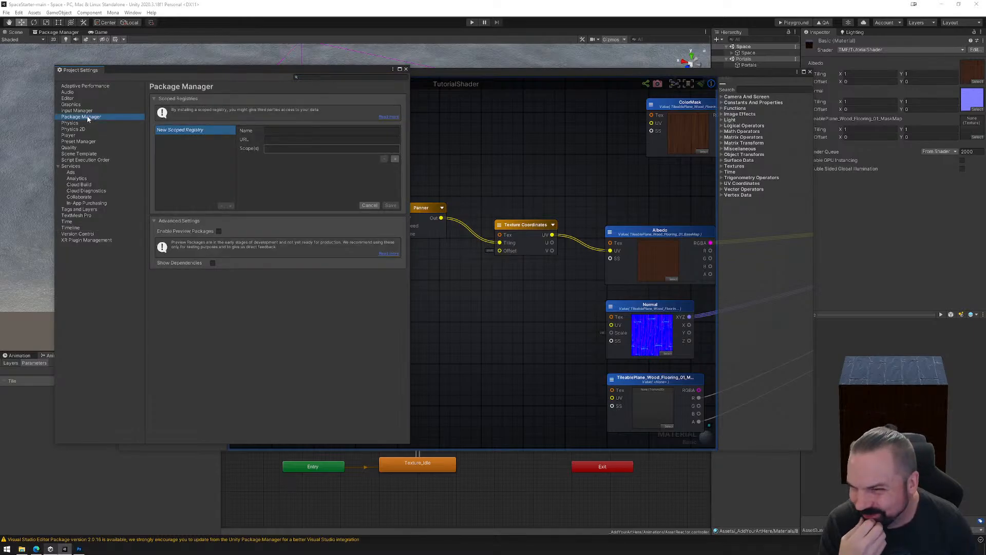
pyautogui.click(84, 111)
pyautogui.click(83, 87)
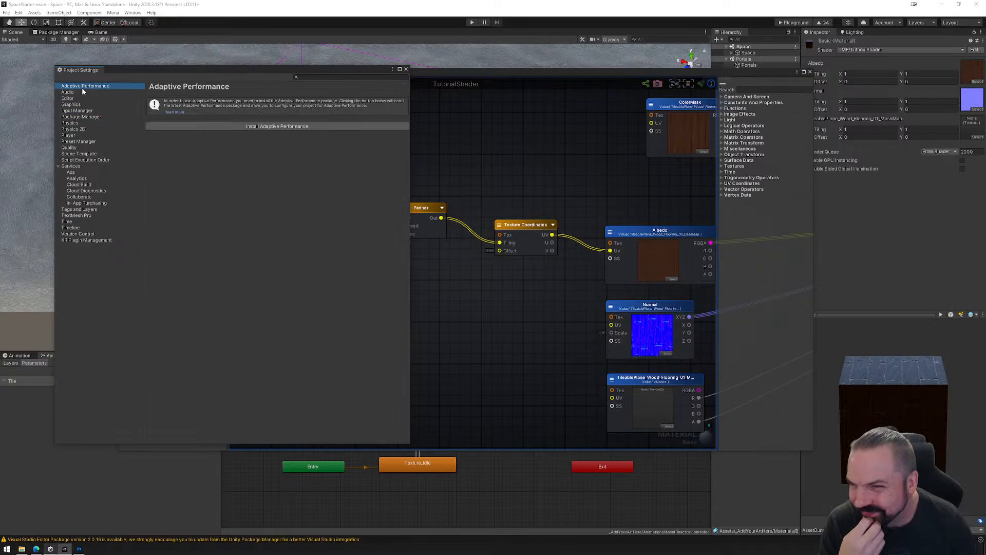
# Return to the TutorialShader graph, select the timer node, and save the shader again.
pyautogui.click(420, 179)
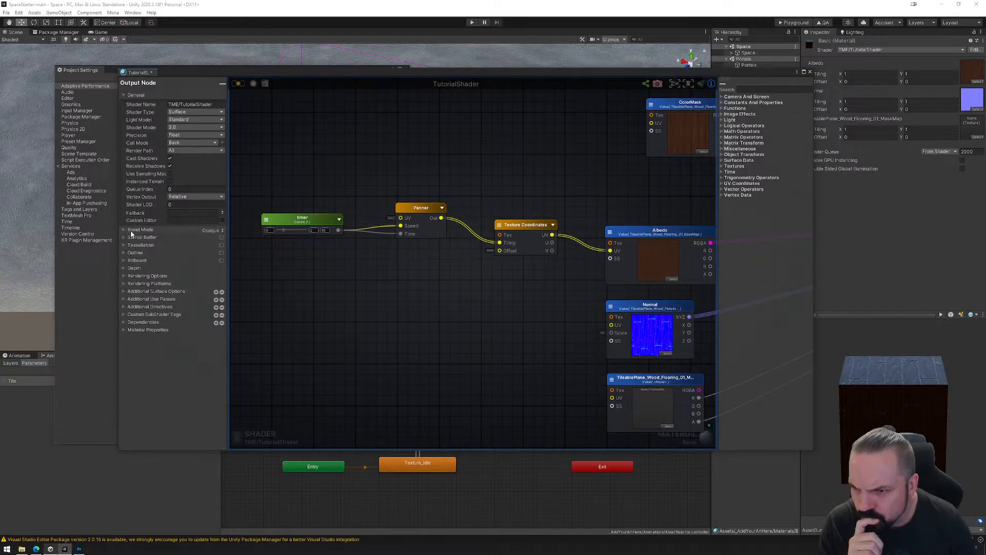
pyautogui.click(311, 216)
pyautogui.click(239, 84)
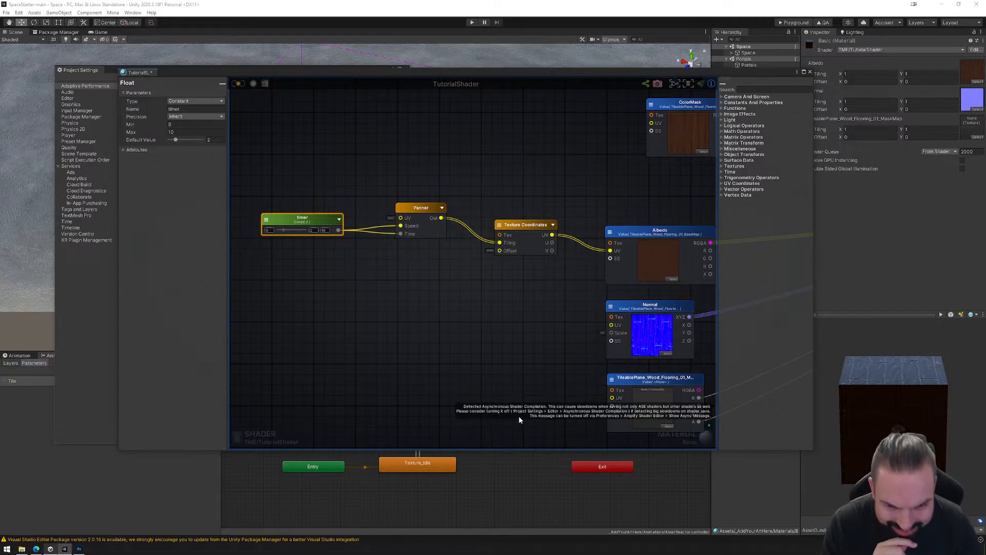
# Turn off Asynchronous Shader Compilation in the project's Editor settings and close Project Settings.
pyautogui.click(69, 98)
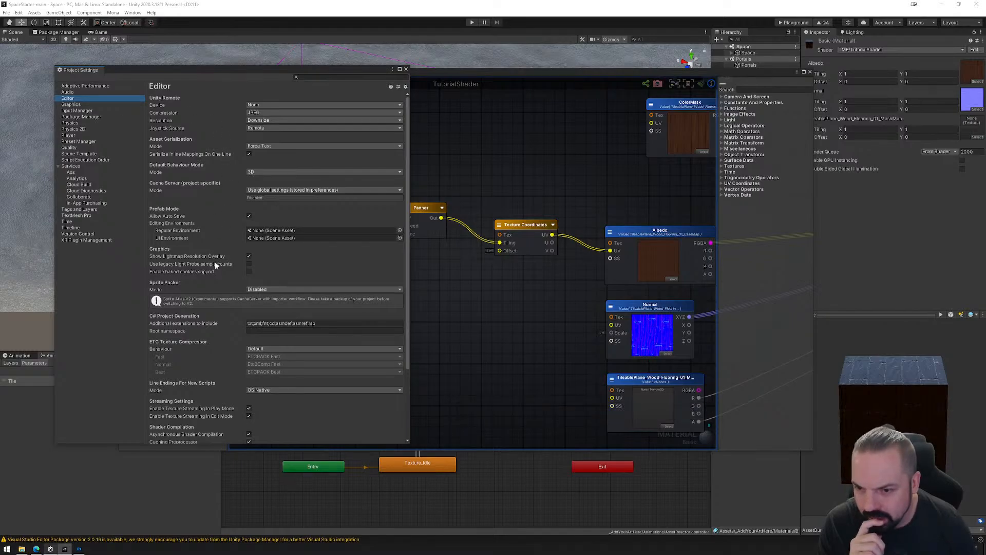
pyautogui.scroll(-2, 214, 327)
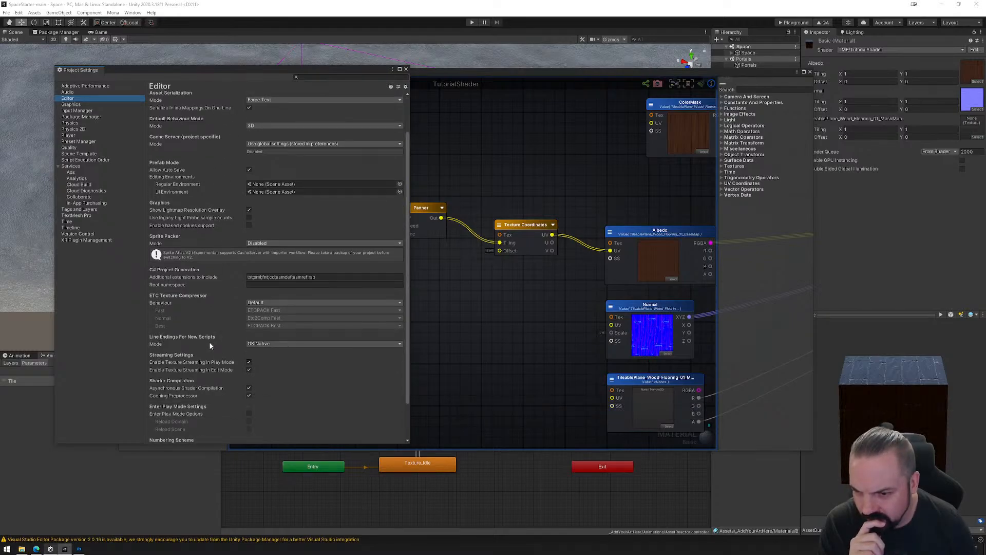
pyautogui.click(249, 388)
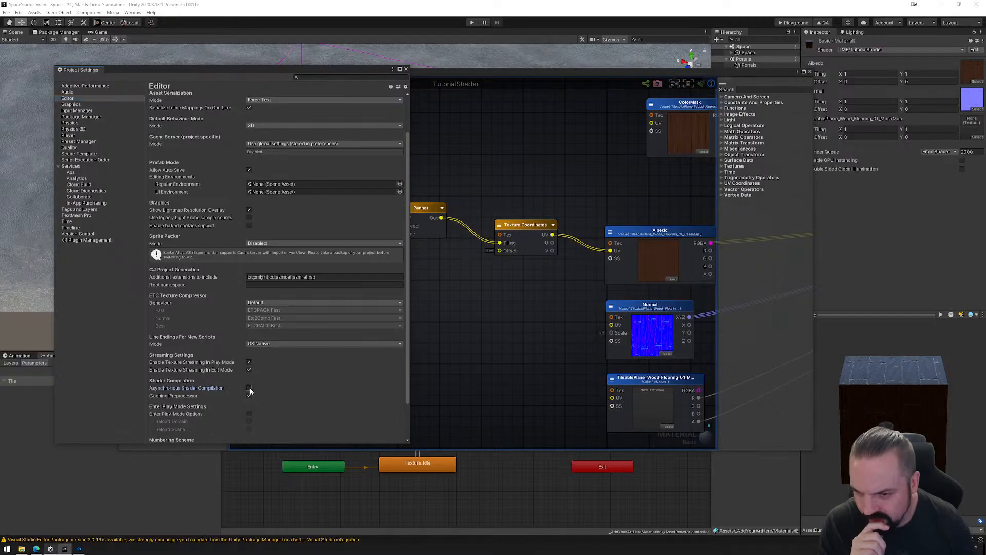
pyautogui.click(459, 162)
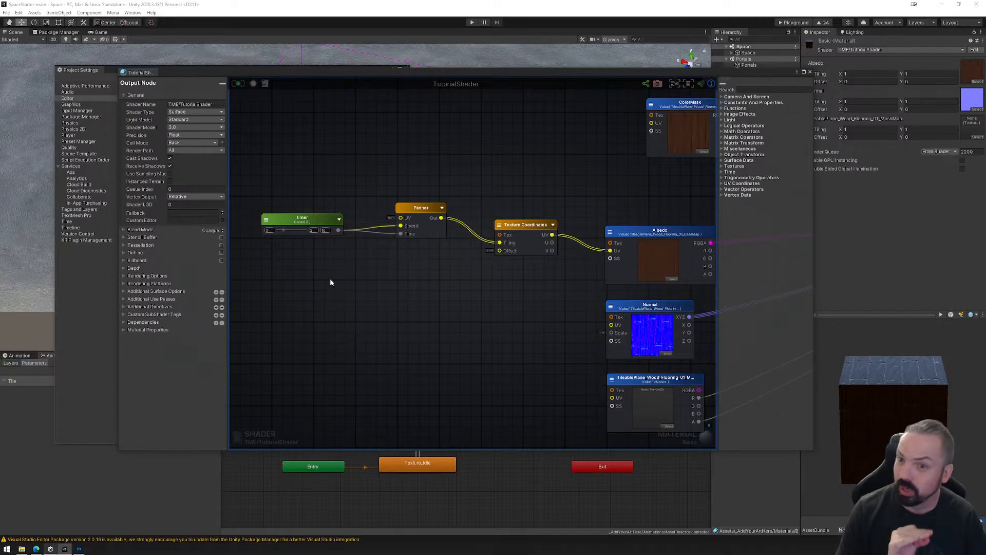
pyautogui.click(69, 288)
pyautogui.click(400, 69)
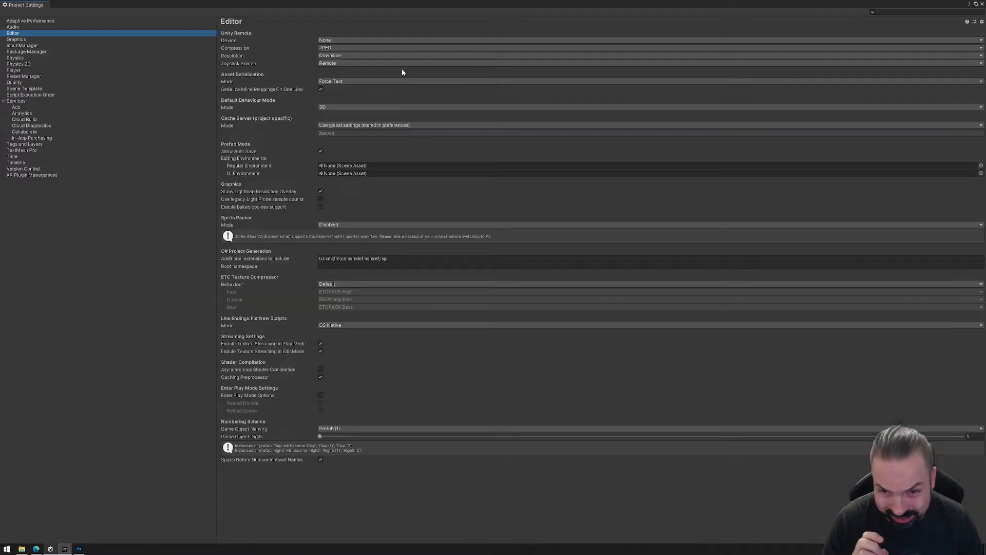
pyautogui.click(976, 4)
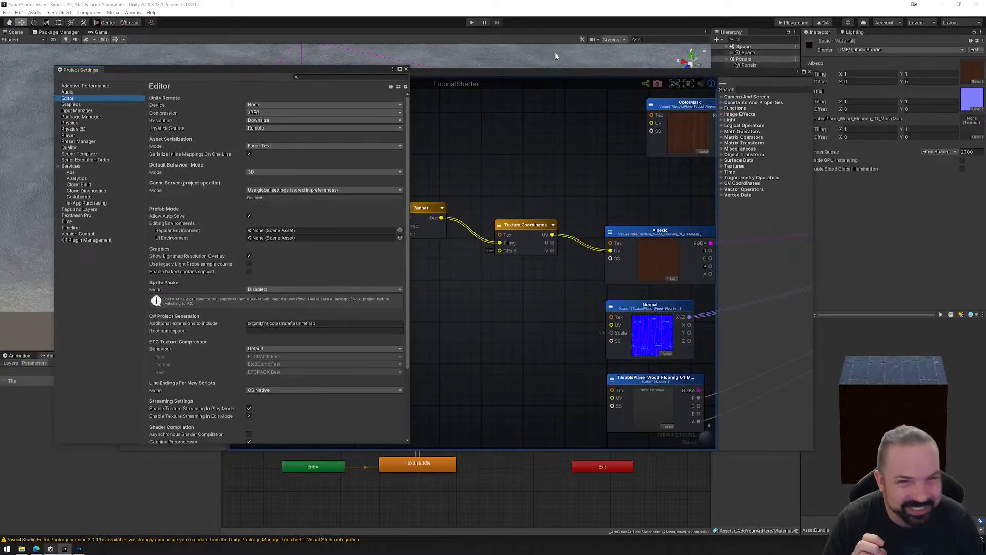
pyautogui.click(406, 68)
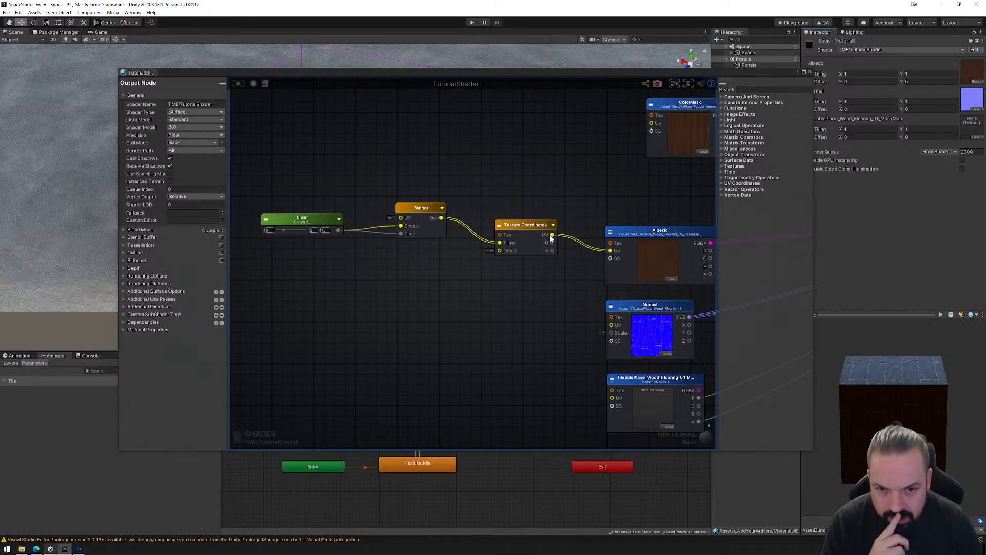
# Connect Texture Coordinates' UV output to the UV inputs of the Normal and TileablePlane_Wood_Flooring_01_MaskMap textures.
pyautogui.moveTo(552, 235); pyautogui.dragTo(608, 325)
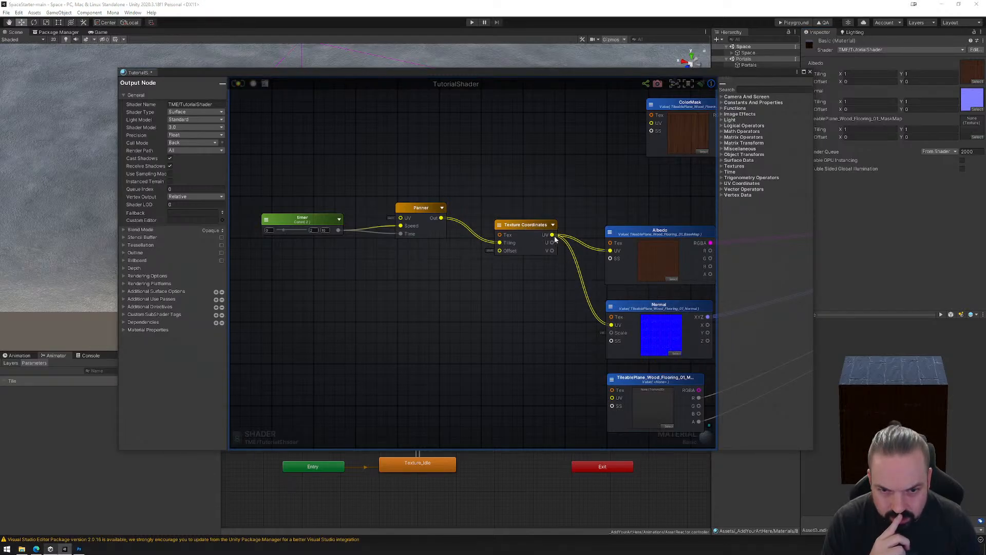
pyautogui.moveTo(553, 235); pyautogui.dragTo(612, 397)
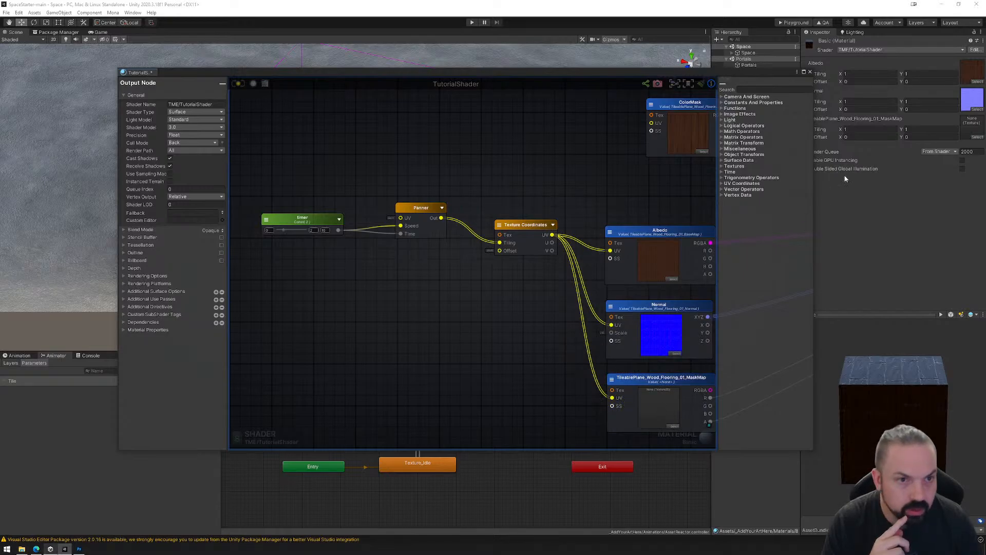
pyautogui.click(775, 479)
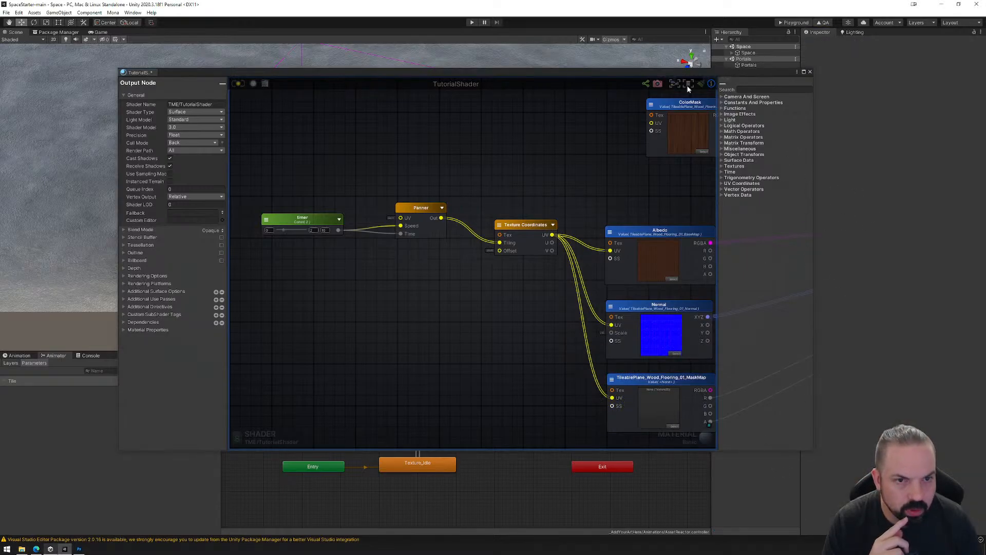
# Assign the green wood flooring mask texture from the Textures folder to the TileablePlane_Wood_Flooring_01_MaskMap node.
pyautogui.moveTo(662, 72); pyautogui.dragTo(563, 63)
pyautogui.click(751, 353)
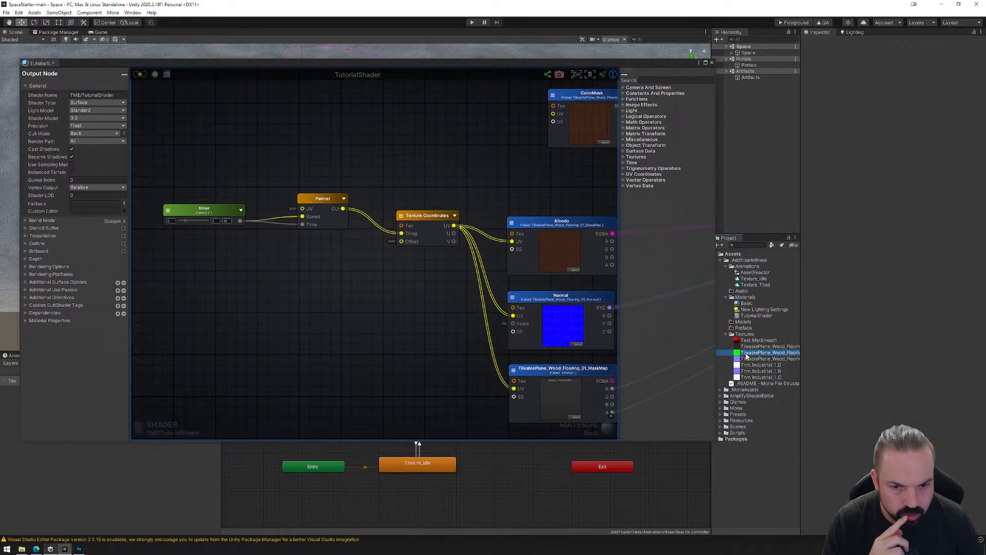
pyautogui.moveTo(748, 356); pyautogui.dragTo(561, 398)
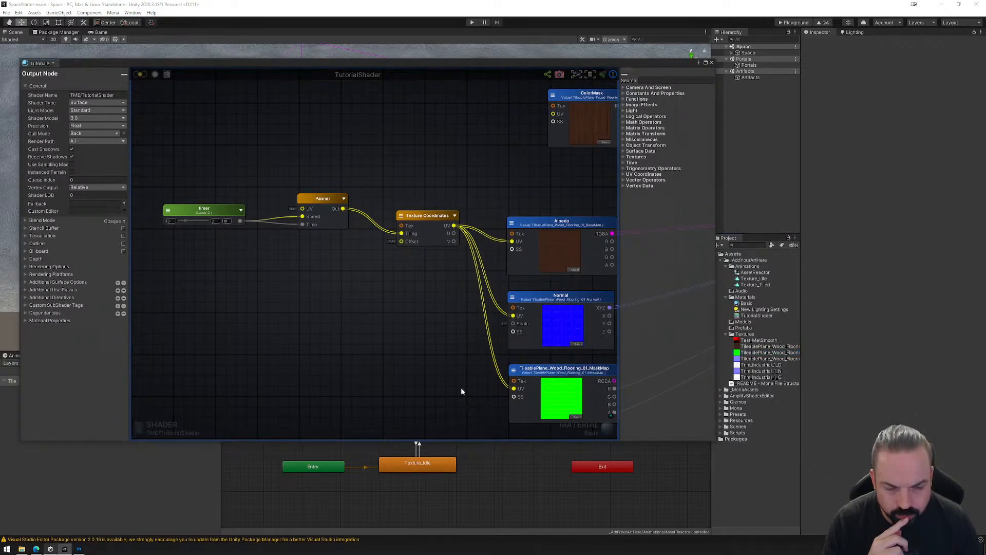
pyautogui.moveTo(461, 392); pyautogui.dragTo(498, 371, button='middle')
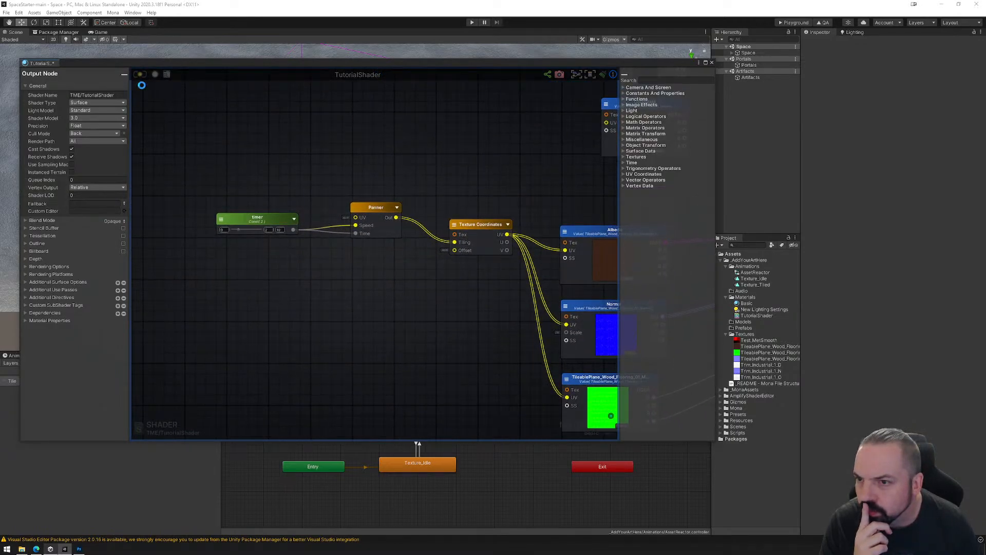
# Test the shader in Play mode by framing the cube in the Scene view and checking its texture motion, and stop playback.
pyautogui.click(472, 22)
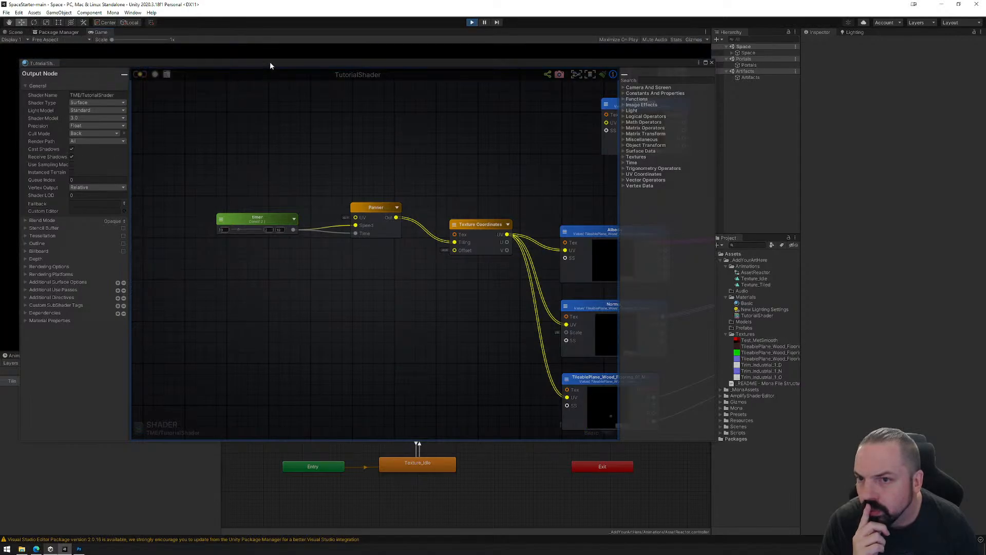
pyautogui.moveTo(270, 66); pyautogui.dragTo(415, 263)
pyautogui.click(15, 32)
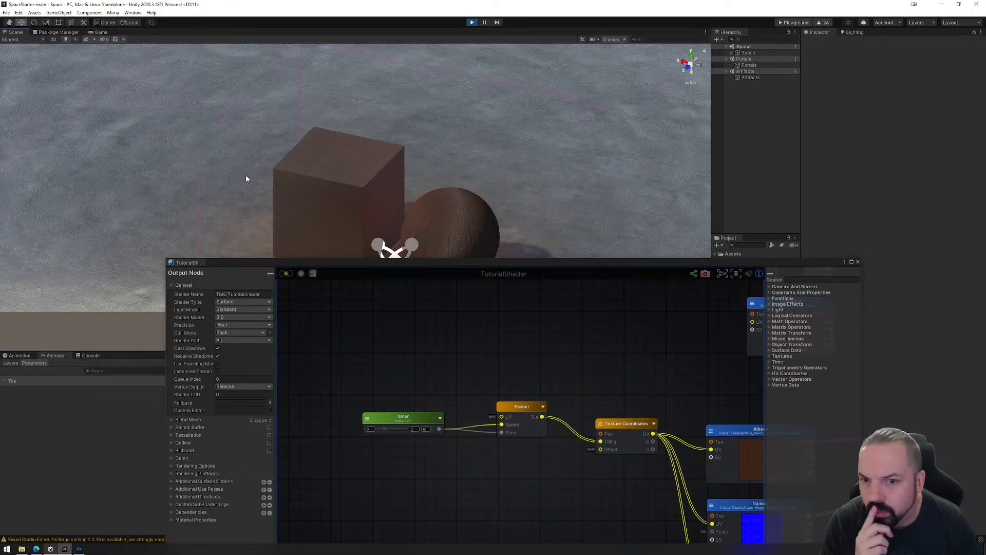
pyautogui.click(348, 188)
pyautogui.press('f')
pyautogui.moveTo(350, 189); pyautogui.dragTo(440, 192, button='right')
pyautogui.click(471, 23)
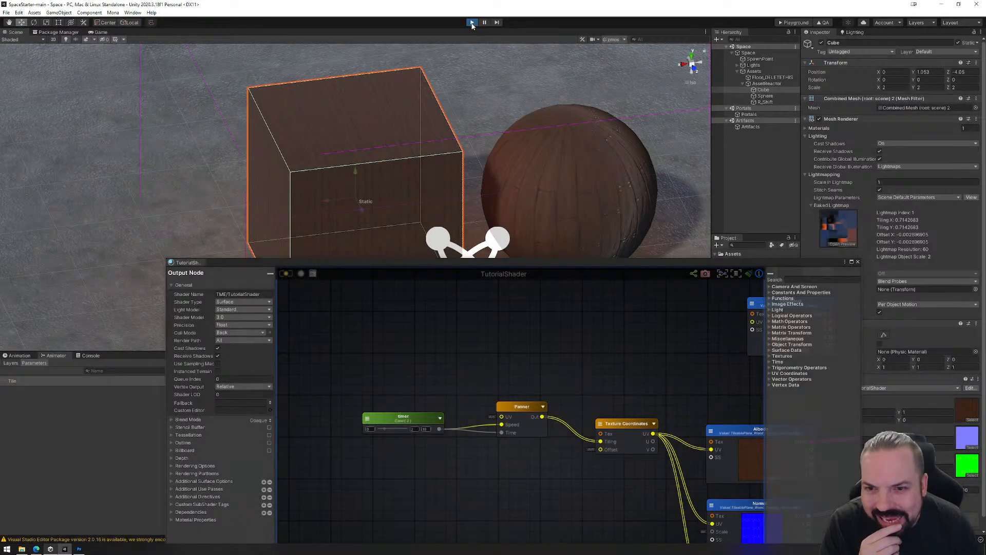
# Connect the timer output to the Panner's UV input as well and save the shader.
pyautogui.moveTo(495, 264); pyautogui.dragTo(380, 100)
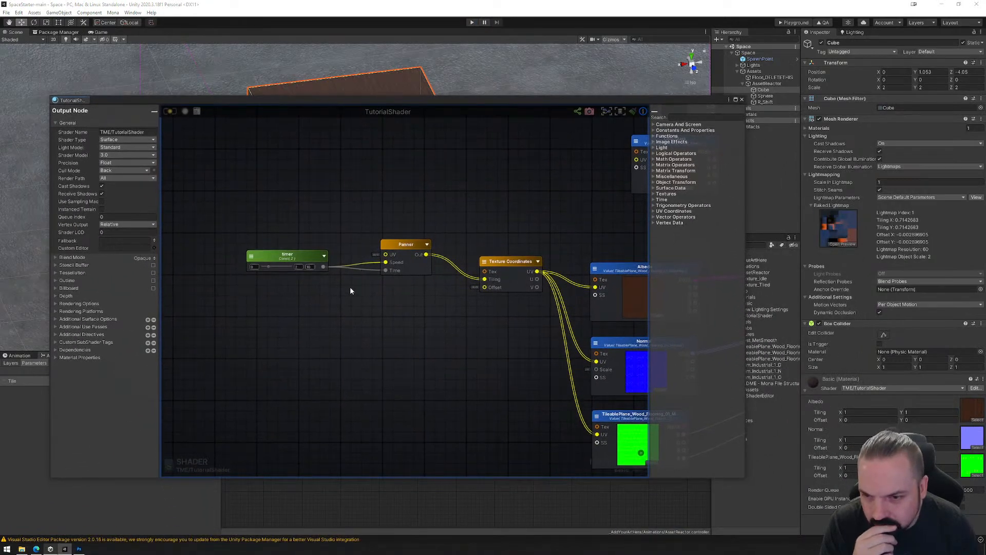
pyautogui.click(405, 247)
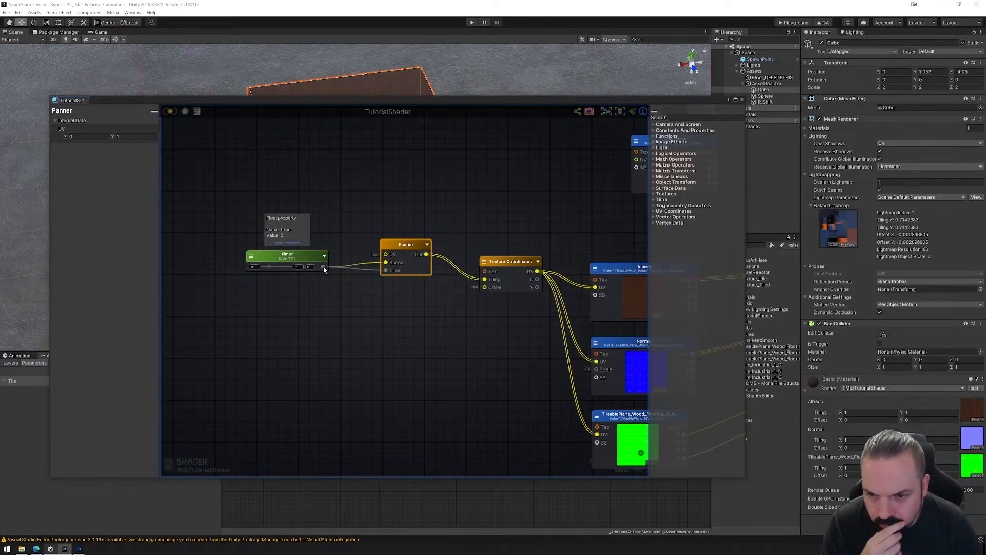
pyautogui.moveTo(322, 266); pyautogui.dragTo(385, 255)
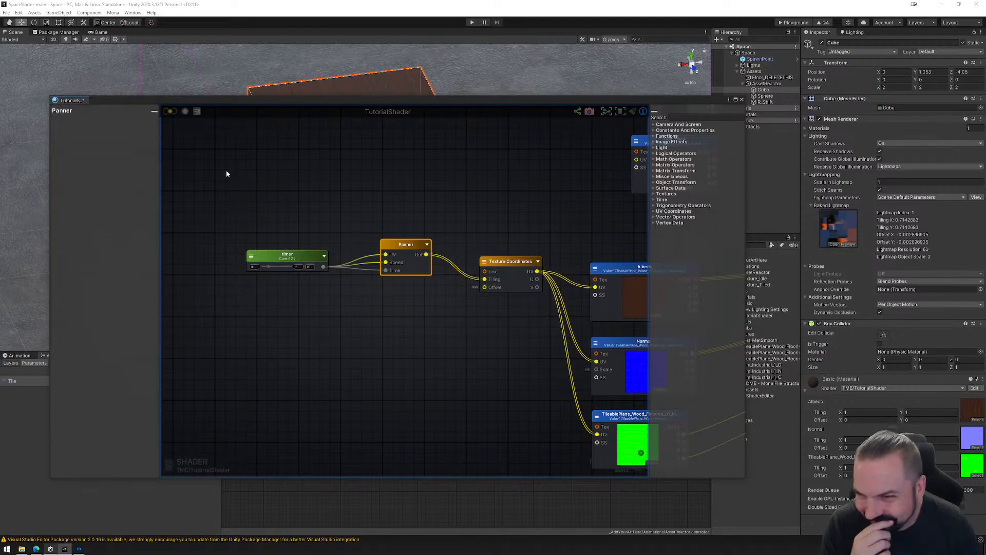
pyautogui.click(170, 112)
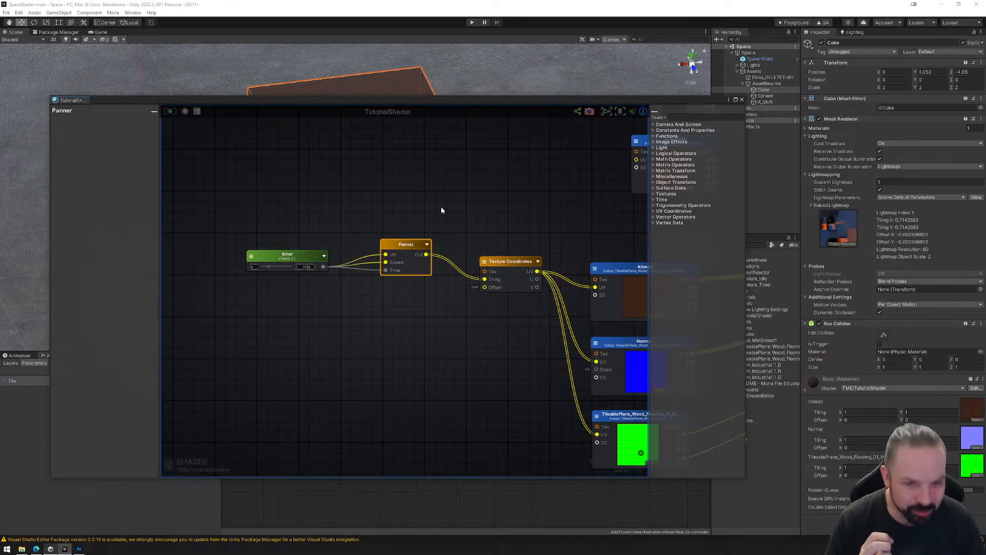
# Run Play mode again with the Scene view showing to check the rewired Panner, and stop playback.
pyautogui.click(472, 22)
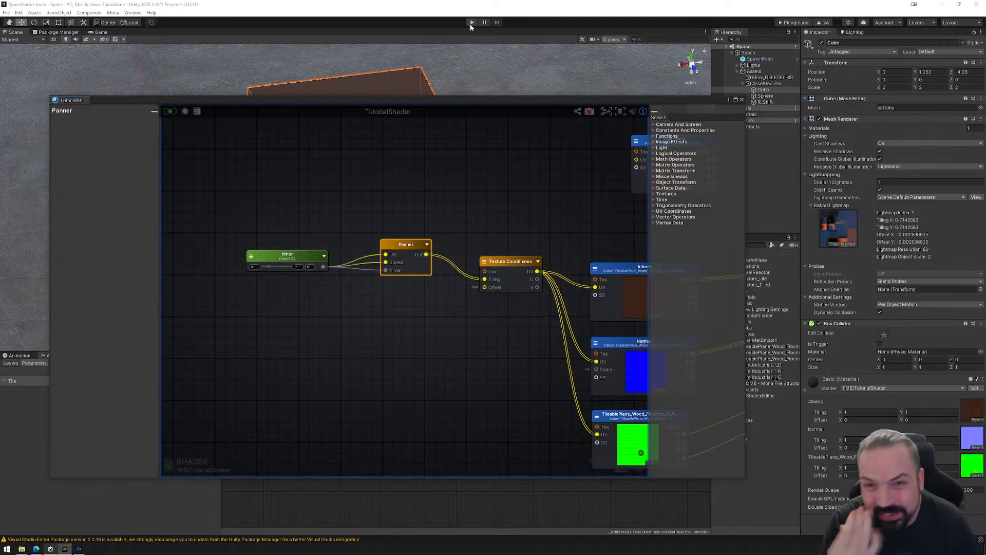
pyautogui.click(19, 40)
pyautogui.click(16, 32)
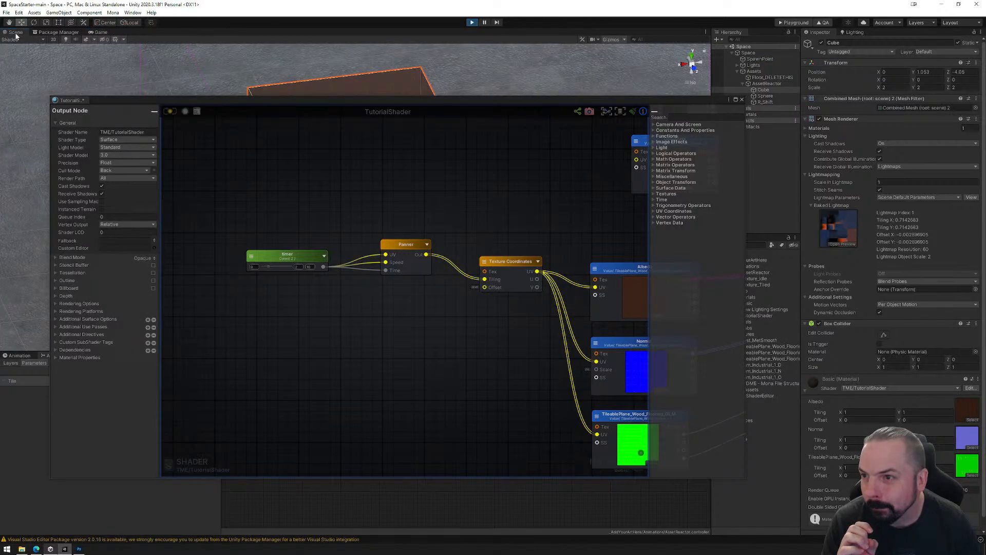
pyautogui.click(473, 23)
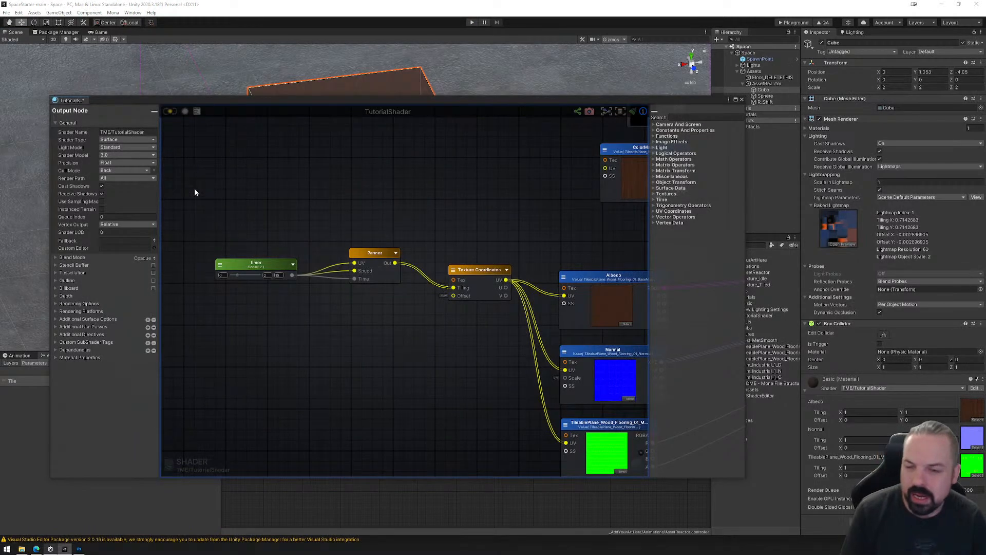
# Delete the timer, Panner and Texture Coordinates nodes from the TutorialShader graph.
pyautogui.moveTo(194, 190); pyautogui.dragTo(421, 325)
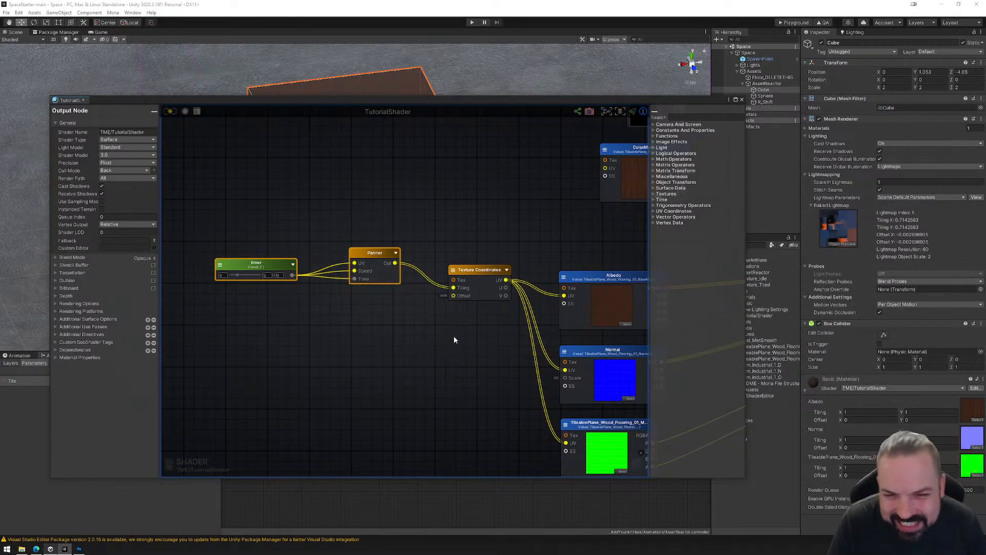
pyautogui.press('Delete')
pyautogui.moveTo(502, 313); pyautogui.dragTo(368, 257, button='middle')
pyautogui.click(360, 220)
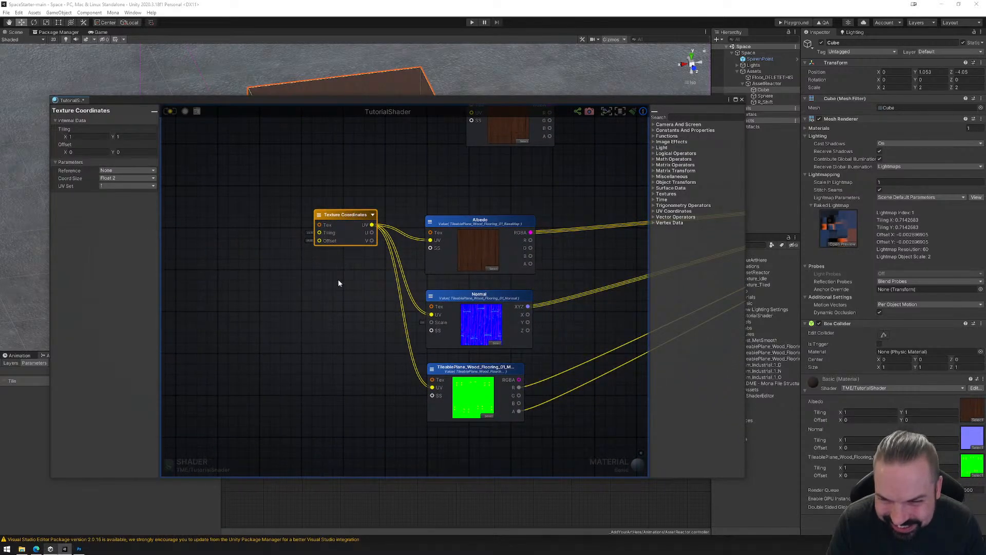
pyautogui.press('Delete')
# Try adding a Split node beside PrimaryColor and remove it from the graph.
pyautogui.moveTo(492, 246); pyautogui.dragTo(347, 402, button='middle')
pyautogui.moveTo(470, 284); pyautogui.dragTo(456, 290, button='middle')
pyautogui.rightClick(435, 227)
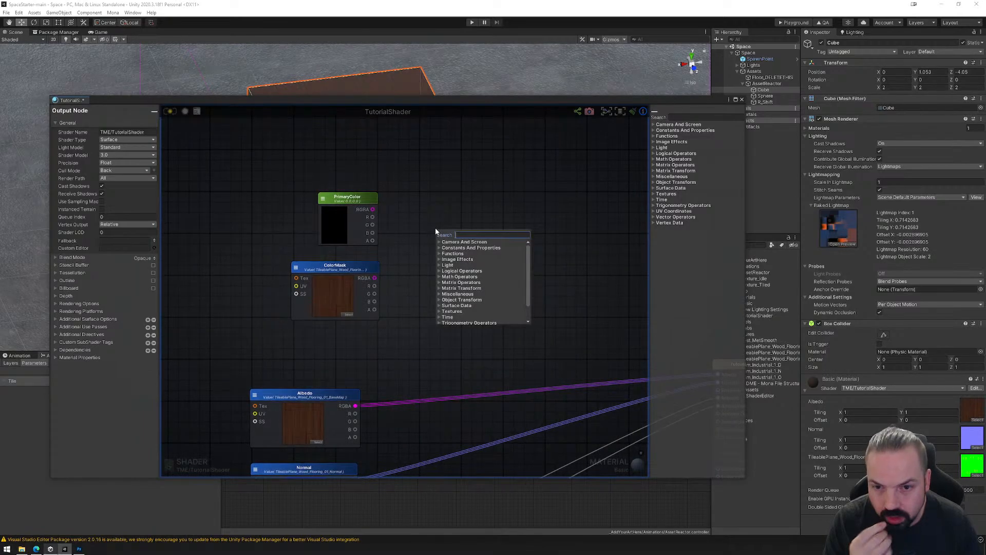
pyautogui.write('swi')
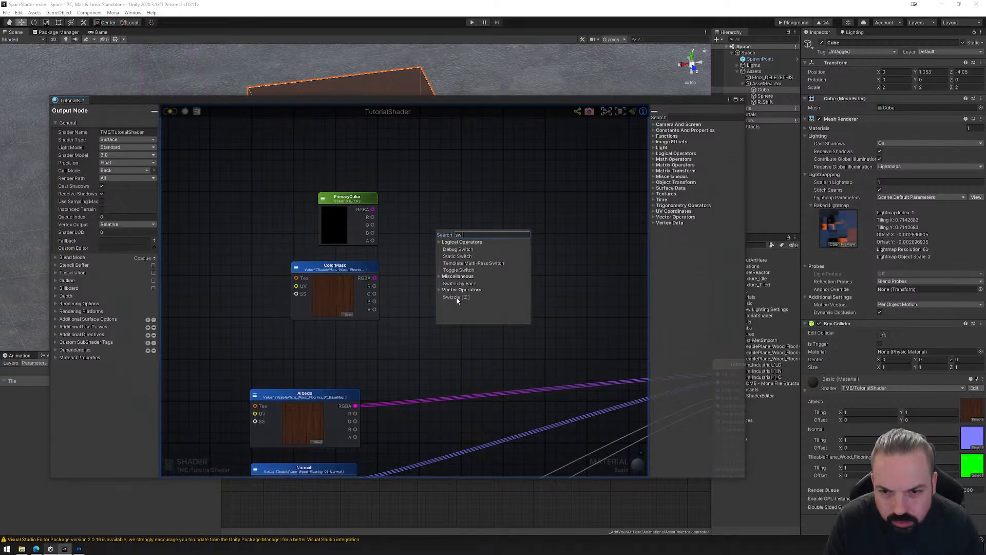
pyautogui.doubleClick(460, 235)
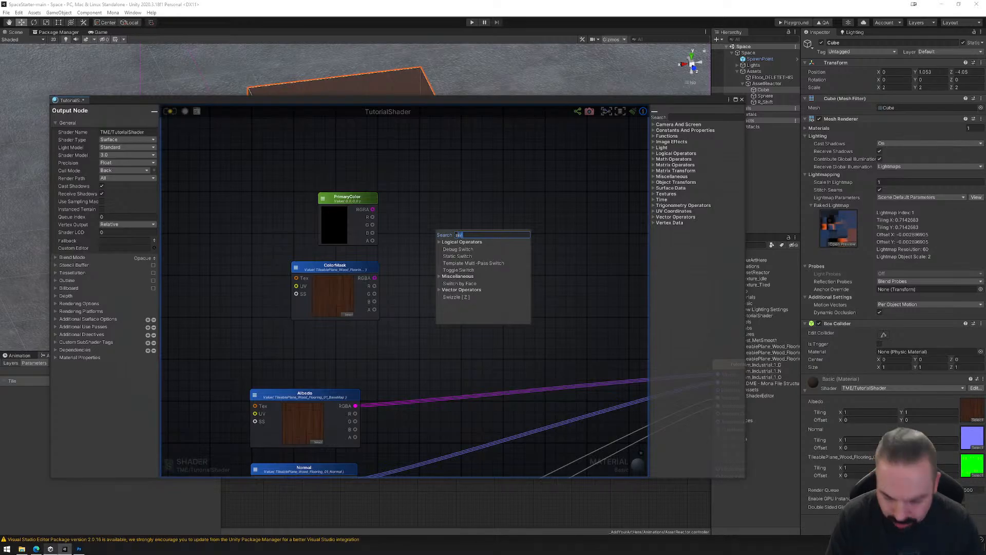
pyautogui.write('spl')
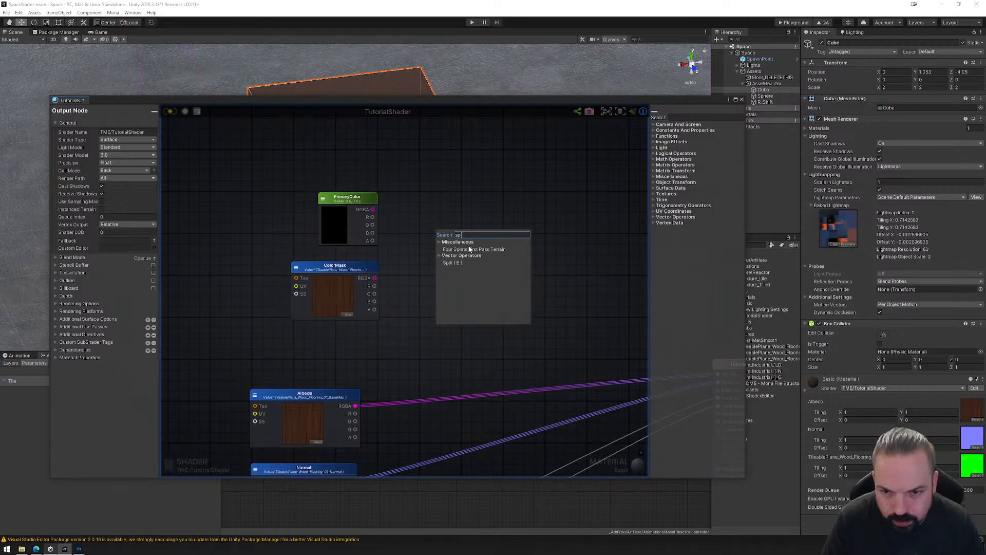
pyautogui.click(457, 261)
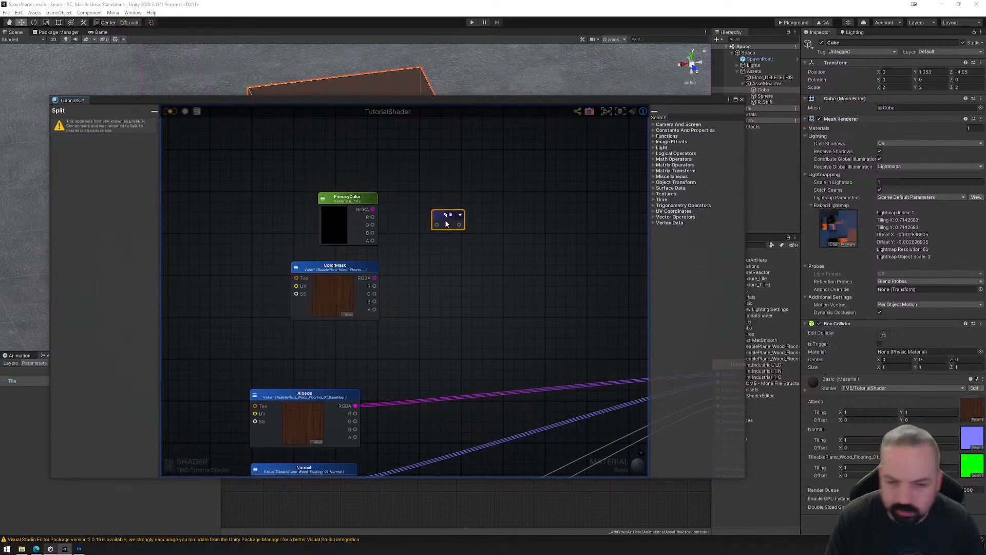
pyautogui.press('Delete')
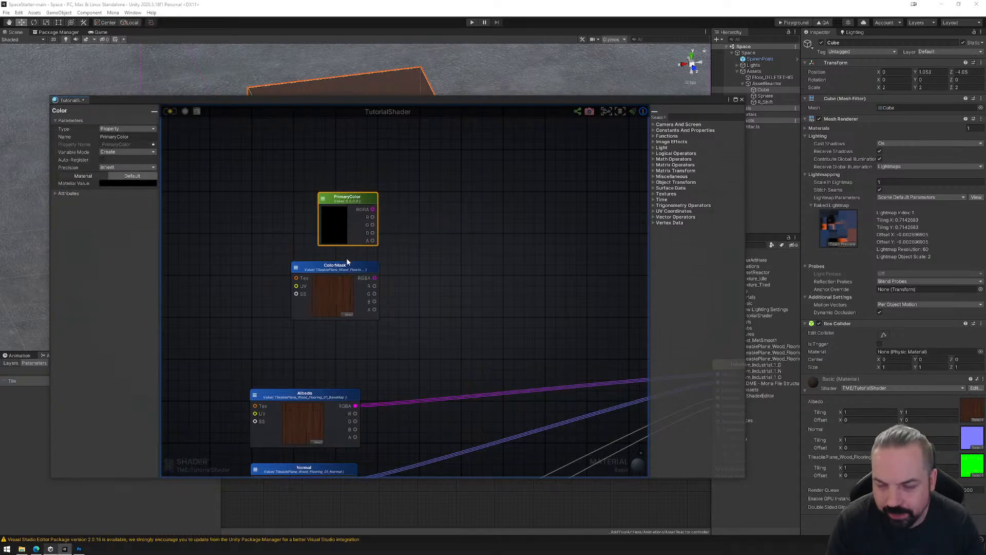
# Move the ColorMask texture node up closer beneath the PrimaryColor node.
pyautogui.moveTo(338, 268); pyautogui.dragTo(342, 262)
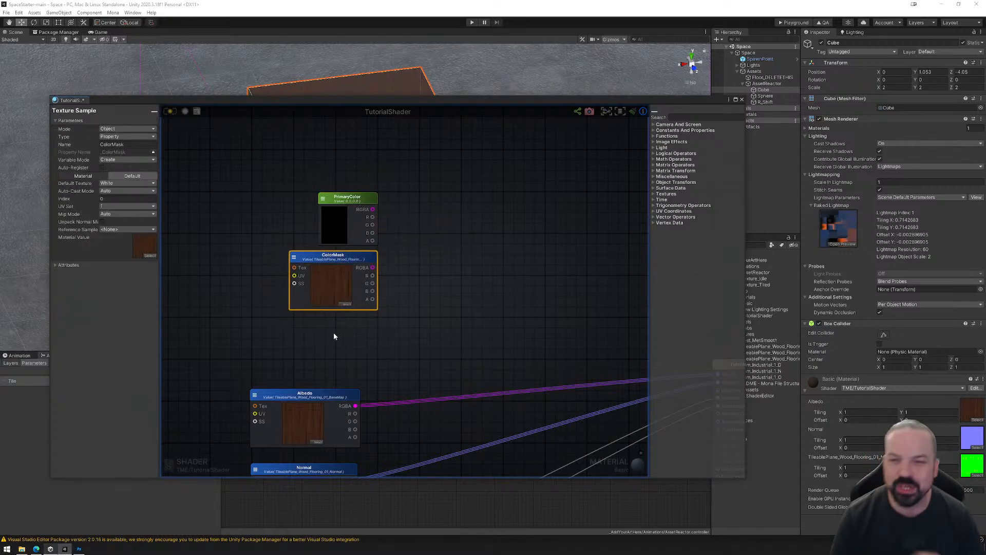
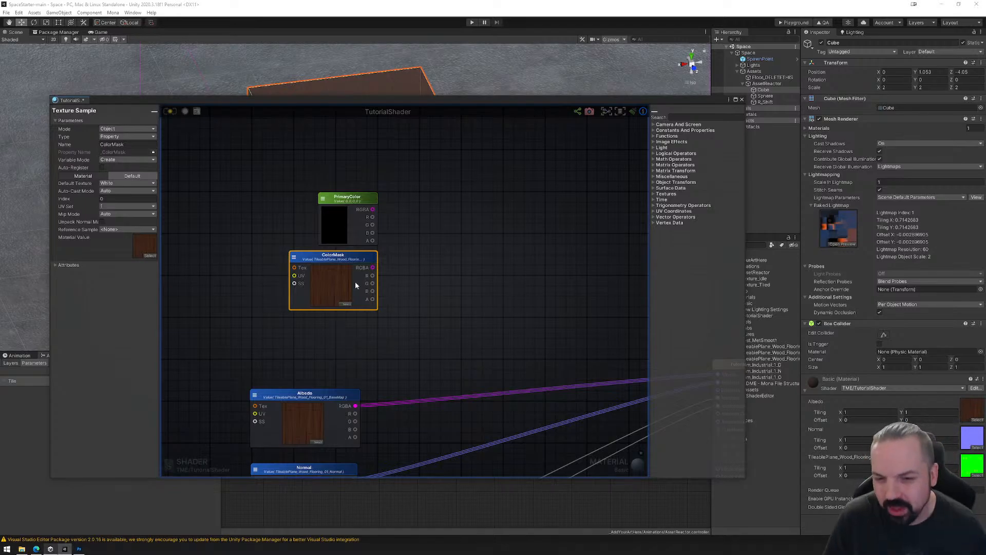
# Move the Albedo, Normal and mask map texture nodes up as a group, and delete the PrimaryColor and ColorMask nodes.
pyautogui.scroll(-5, 424, 316)
pyautogui.scroll(2, 414, 270)
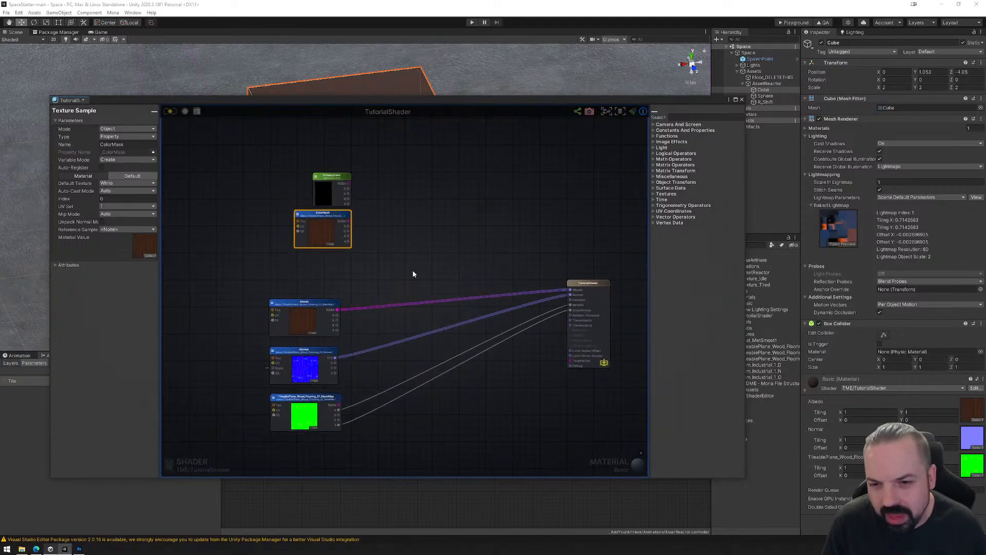
pyautogui.moveTo(244, 290); pyautogui.dragTo(378, 452)
pyautogui.moveTo(310, 310); pyautogui.dragTo(323, 267)
pyautogui.click(400, 257)
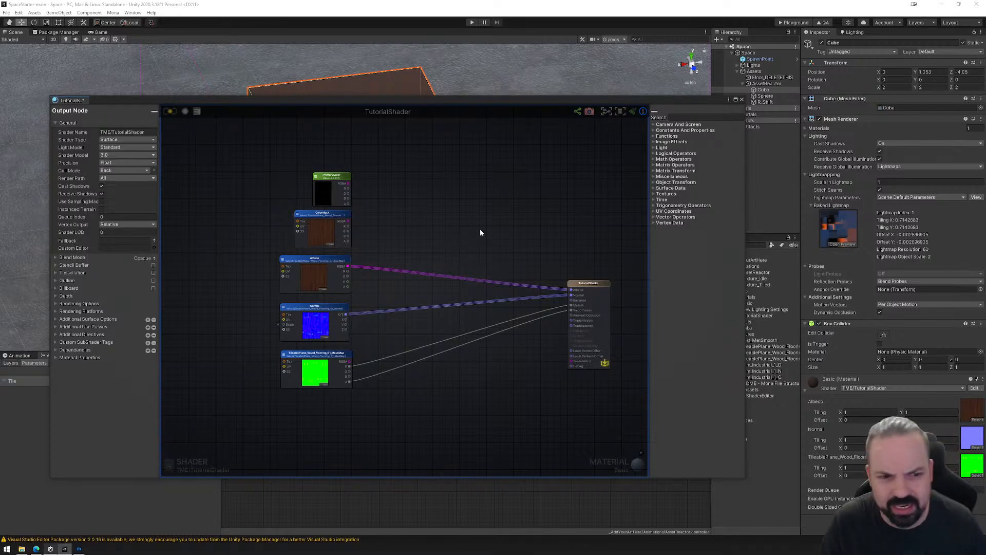
pyautogui.moveTo(292, 146); pyautogui.dragTo(387, 249)
pyautogui.press('Delete')
# Add a Fresnel node to the shader graph and place it above the Albedo texture node.
pyautogui.moveTo(365, 209); pyautogui.dragTo(452, 199, button='middle')
pyautogui.scroll(3, 435, 212)
pyautogui.rightClick(400, 195)
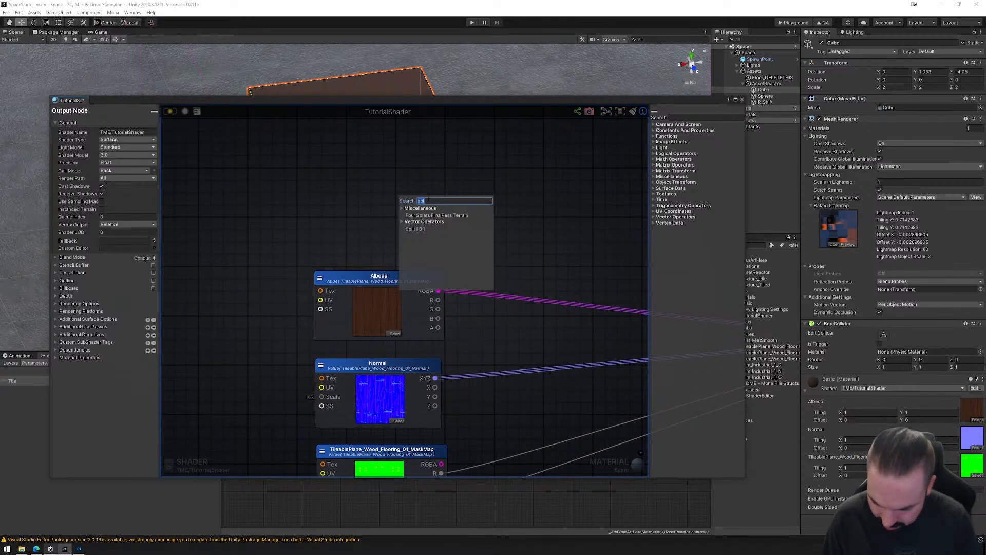
pyautogui.write('rim')
pyautogui.press('BackSpace')
pyautogui.press('BackSpace')
pyautogui.press('BackSpace')
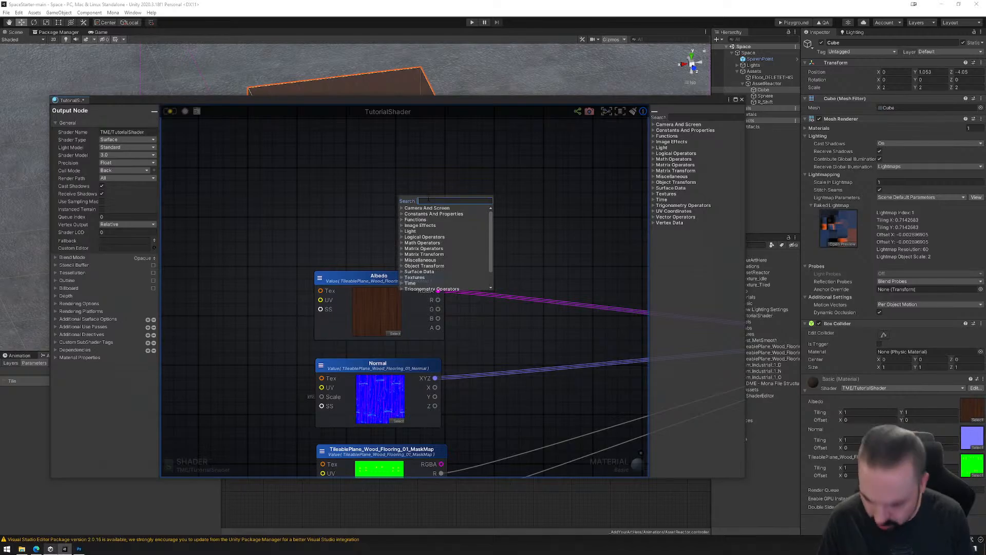
pyautogui.write('fresnel')
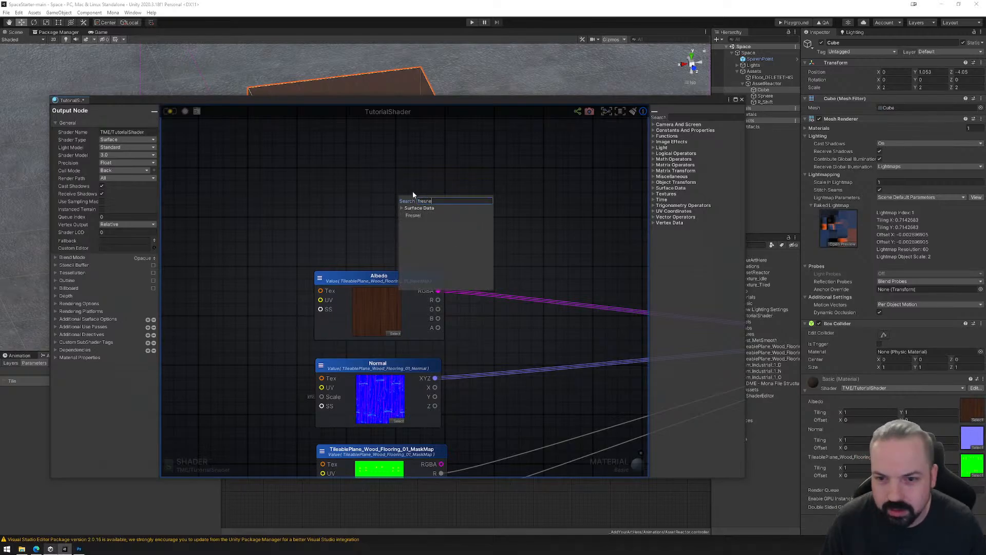
pyautogui.press('Return')
pyautogui.moveTo(442, 203); pyautogui.dragTo(417, 160)
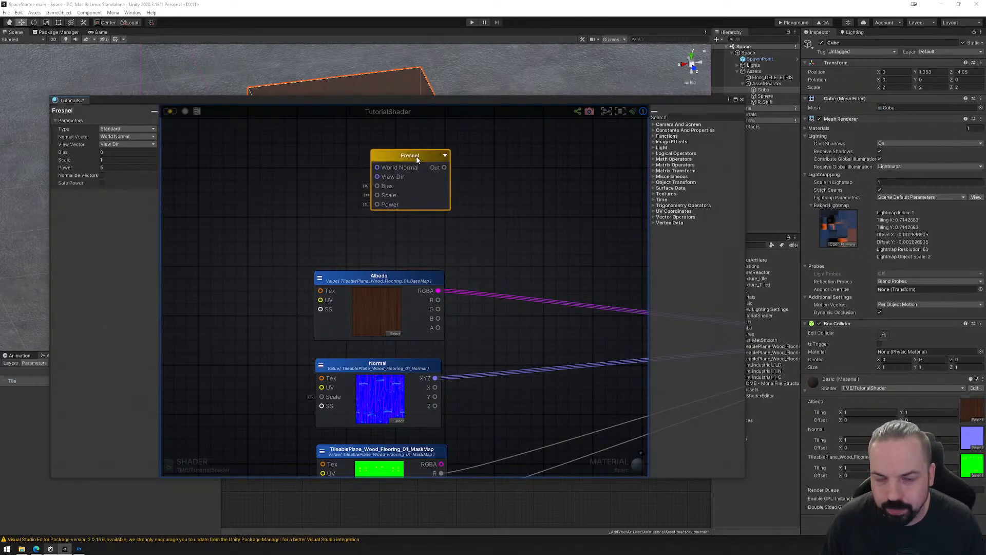
pyautogui.moveTo(499, 197); pyautogui.dragTo(414, 221, button='middle')
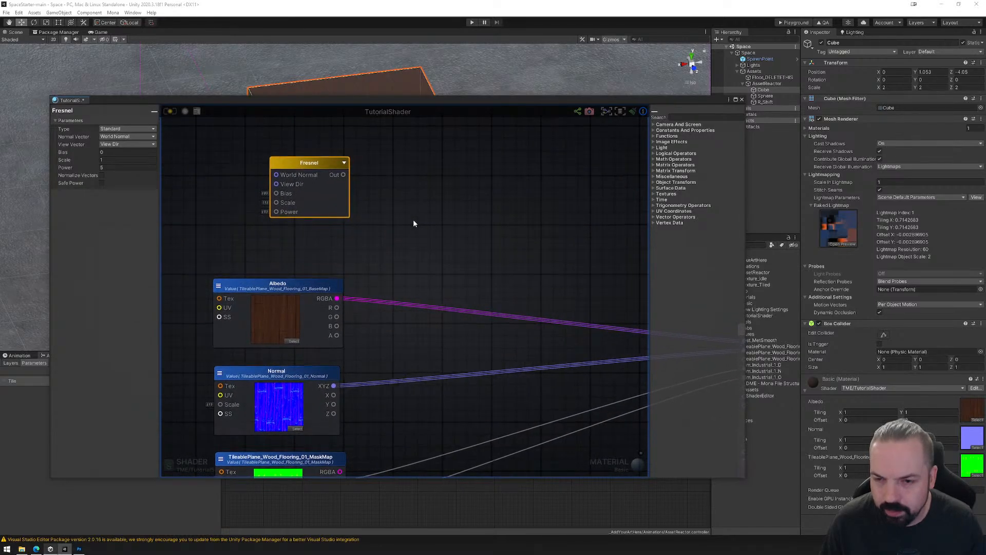
pyautogui.rightClick(444, 234)
pyautogui.write('comb')
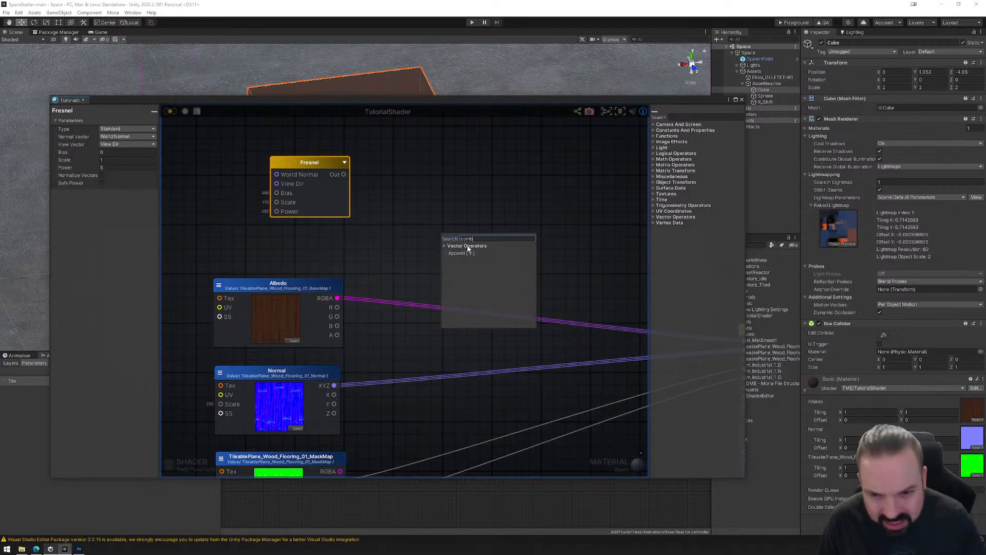
pyautogui.click(471, 255)
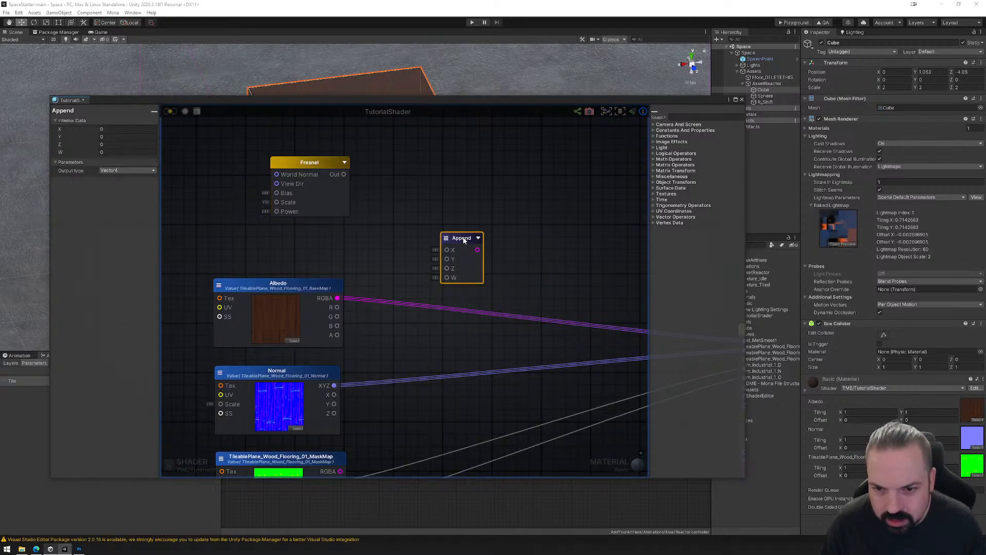
pyautogui.moveTo(464, 239); pyautogui.dragTo(457, 216)
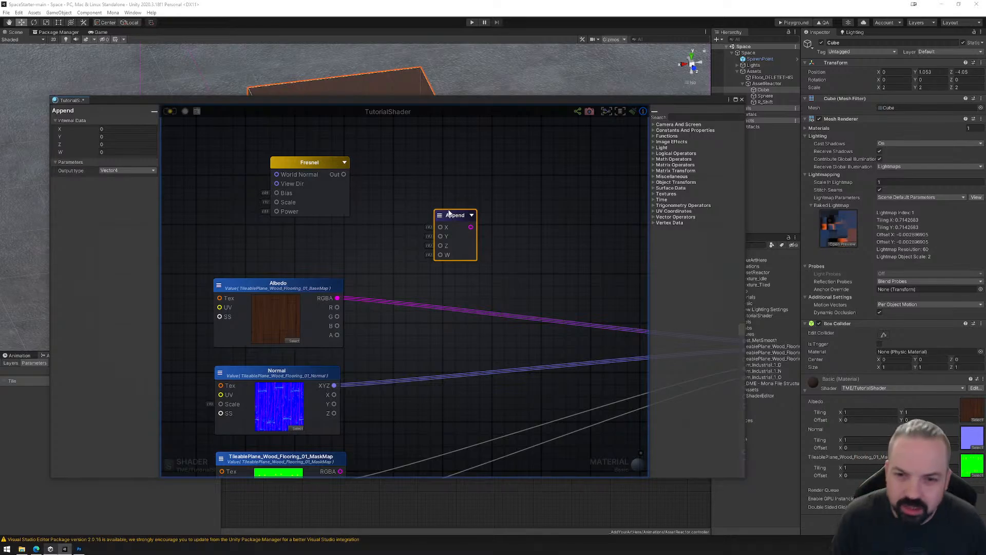
pyautogui.press('Delete')
# Try a Blend Operations node, placed between the Fresnel and Albedo nodes and the shader output.
pyautogui.rightClick(448, 216)
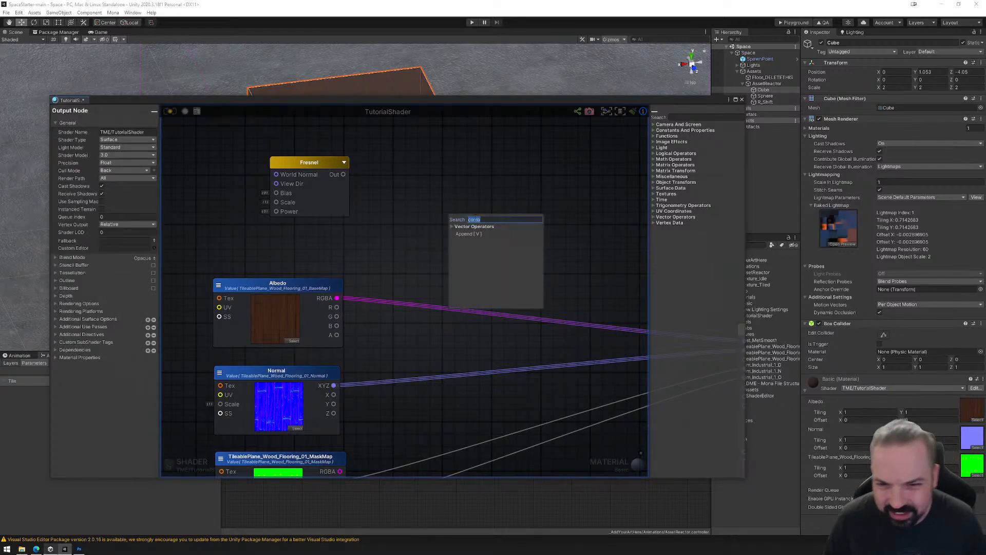
pyautogui.write('blend')
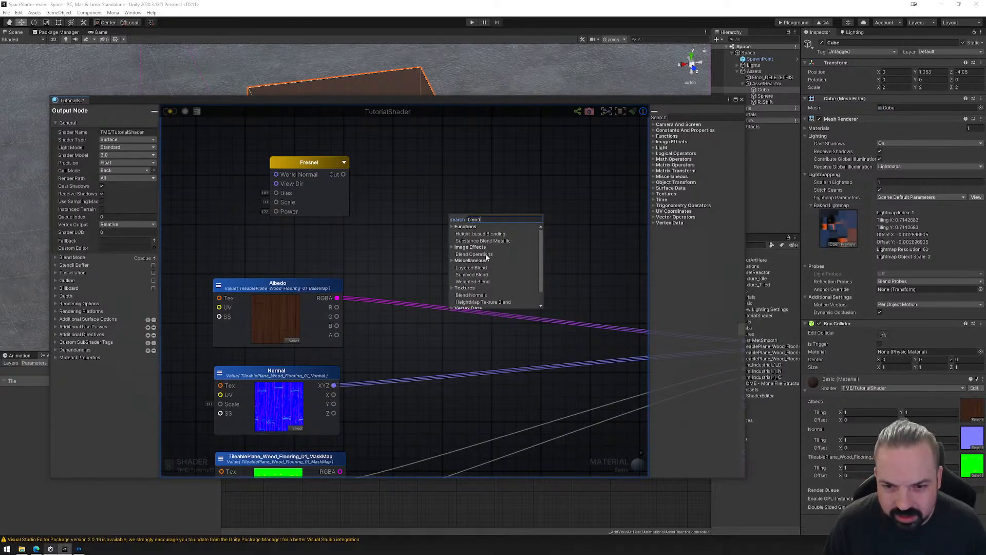
pyautogui.scroll(-1, 486, 257)
pyautogui.scroll(1, 481, 297)
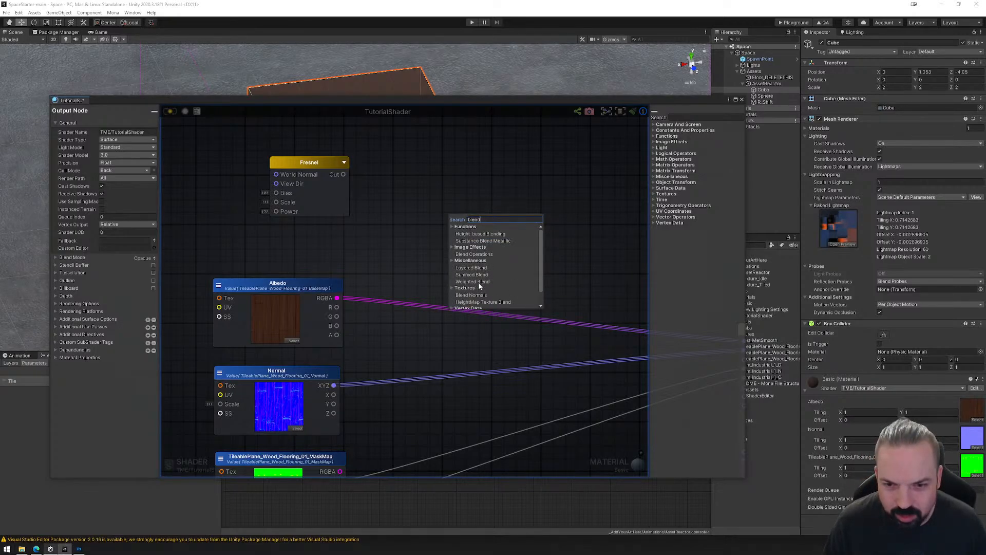
pyautogui.click(478, 255)
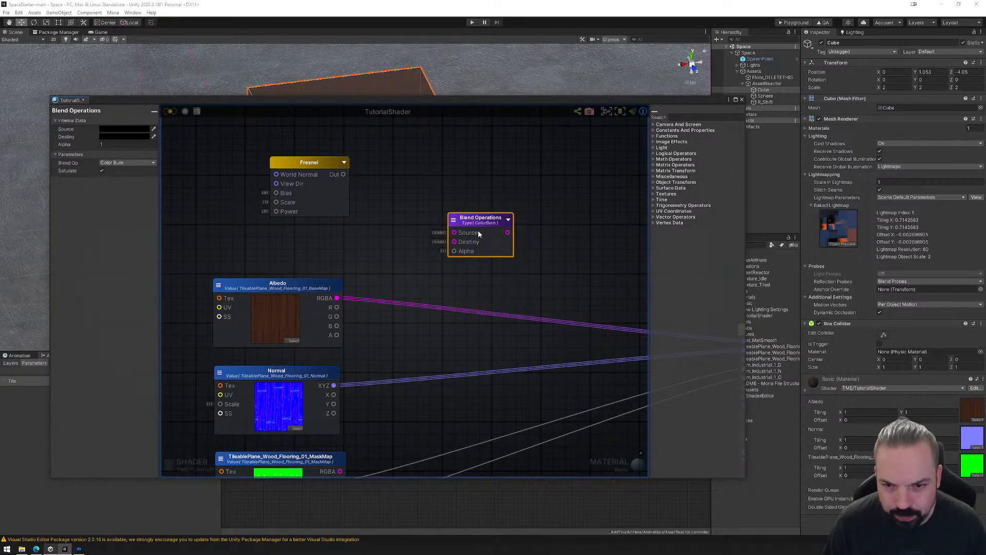
pyautogui.moveTo(477, 230)
pyautogui.mouseDown()
pyautogui.moveTo(469, 227)
pyautogui.moveTo(466, 240)
pyautogui.mouseUp()
# Try blending Albedo RGBA as Source with Fresnel Out as Destiny, feed the blend into the shader's Albedo input, and update the shader.
pyautogui.moveTo(337, 301); pyautogui.dragTo(442, 242)
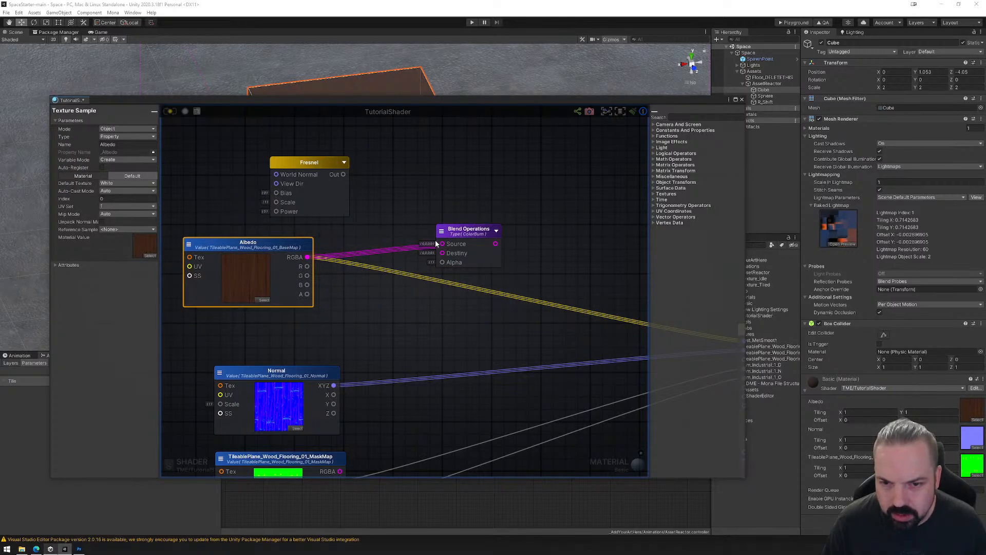
pyautogui.click(454, 258)
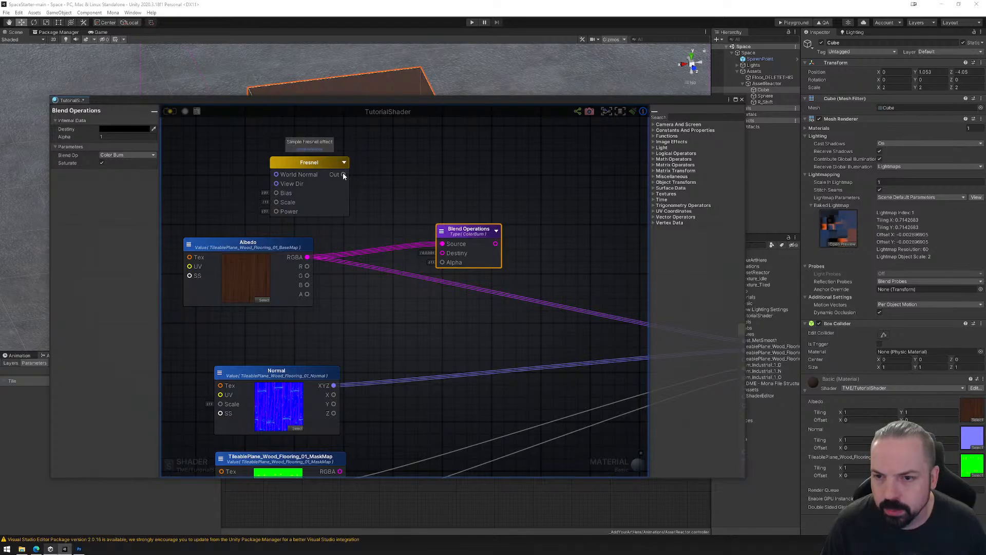
pyautogui.moveTo(343, 174); pyautogui.dragTo(600, 292)
pyautogui.scroll(-5, 456, 216)
pyautogui.scroll(2, 433, 211)
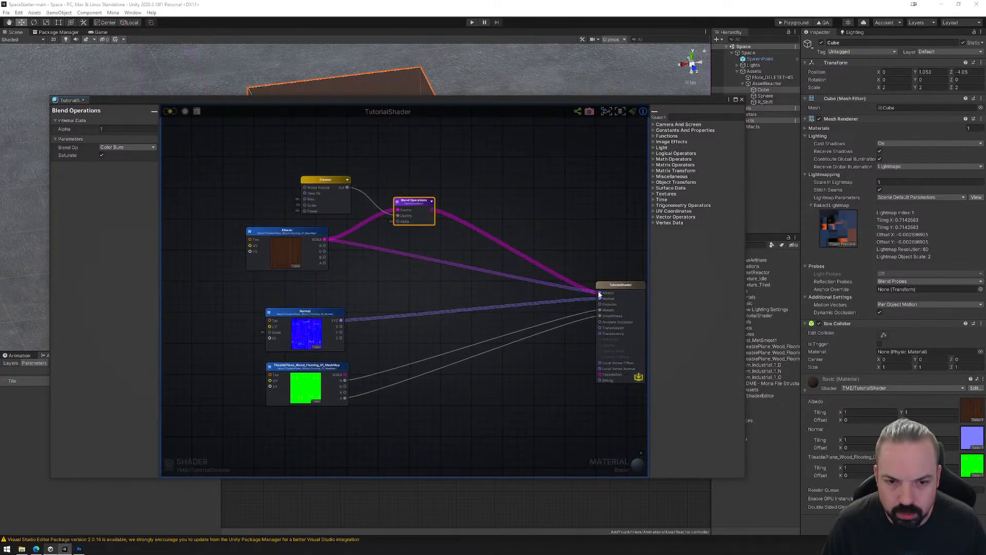
pyautogui.click(171, 112)
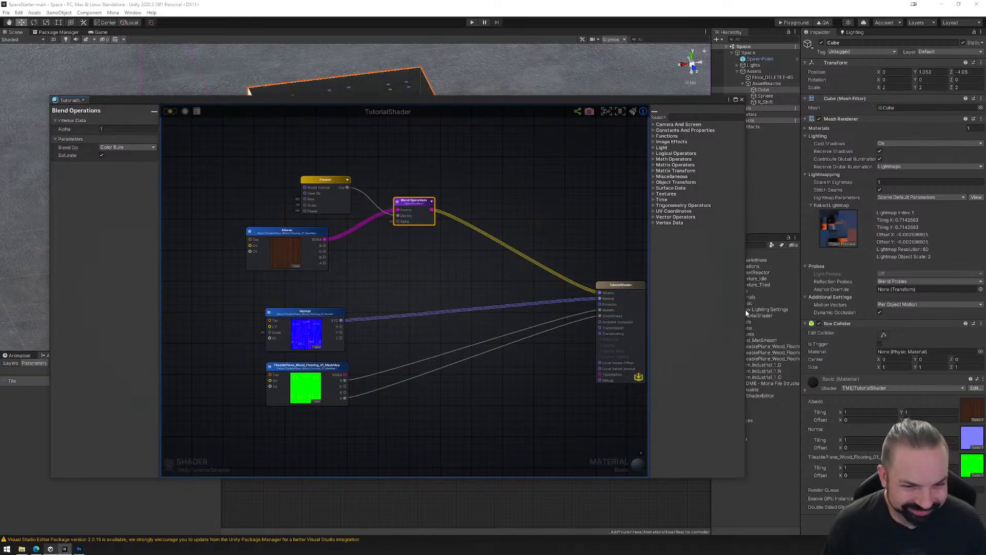
# Narrow the shader editor window and examine the Basic material's preview on different shapes, ending with the sphere.
pyautogui.moveTo(746, 312); pyautogui.dragTo(693, 307)
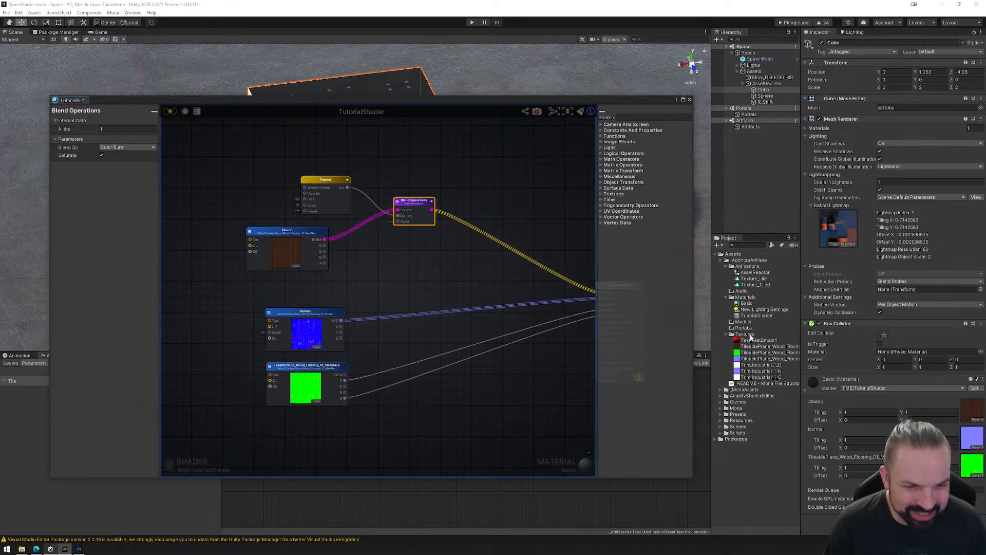
pyautogui.click(746, 304)
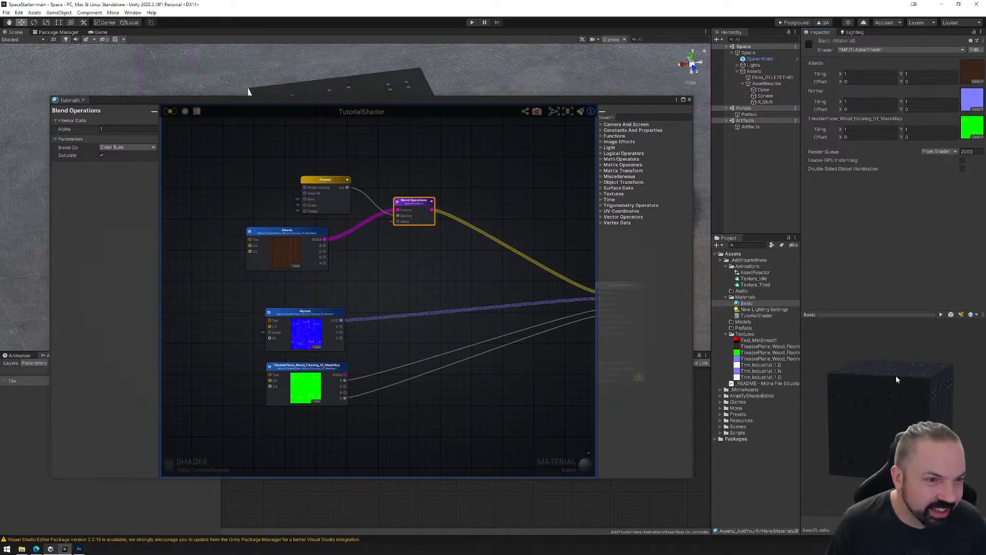
pyautogui.click(950, 315)
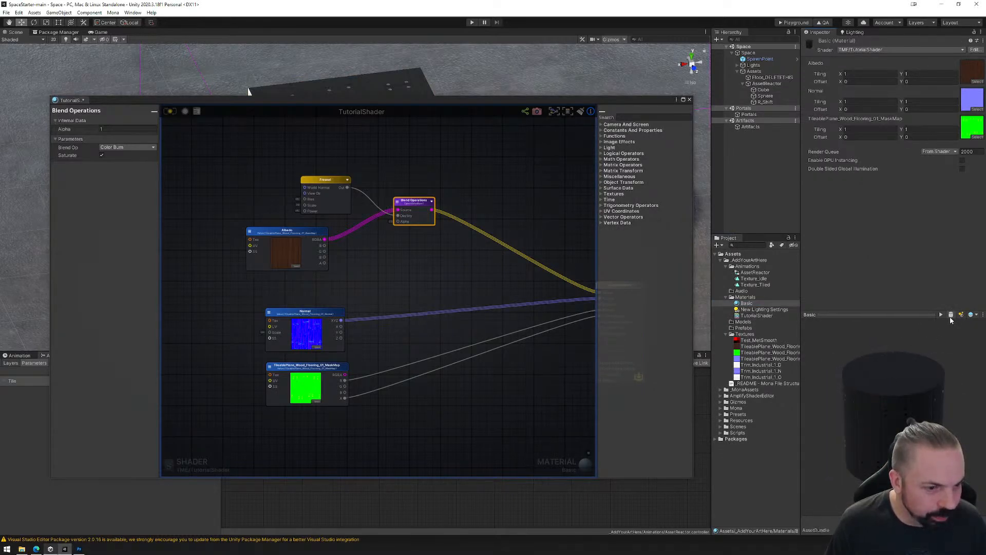
pyautogui.click(951, 315)
pyautogui.click(951, 315)
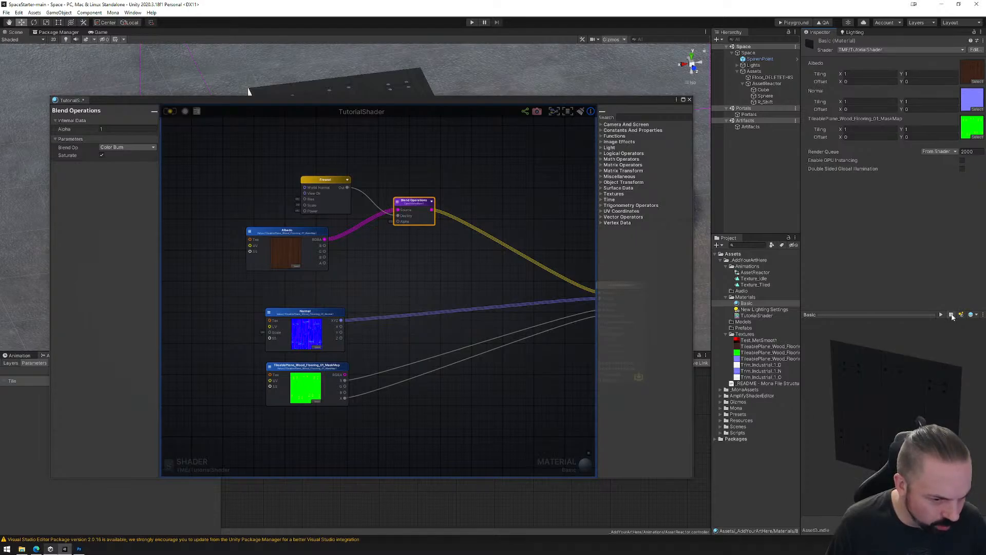
pyautogui.click(951, 315)
pyautogui.moveTo(854, 398); pyautogui.dragTo(887, 345)
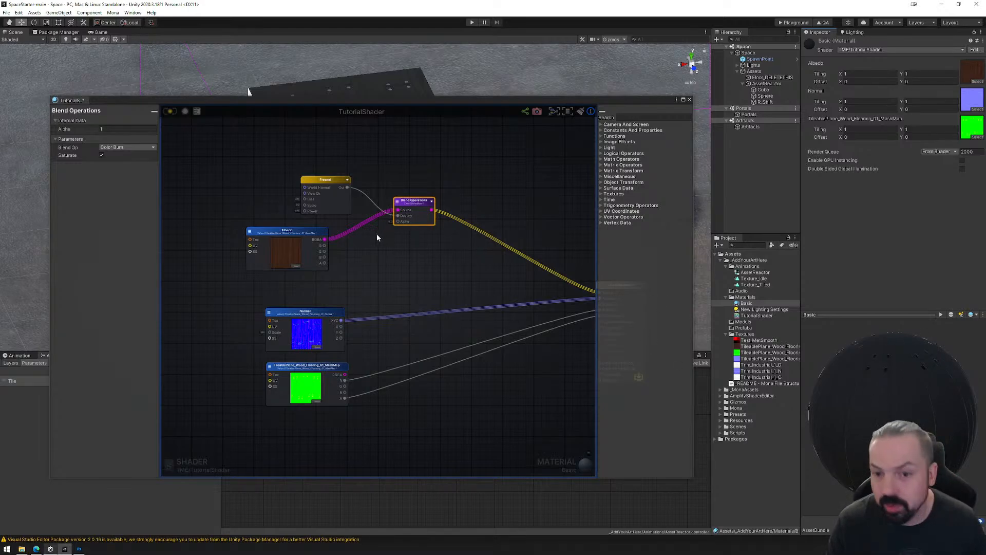
# Delete the Blend Operations node and shift the Fresnel node closer above the Albedo node.
pyautogui.press('Delete')
pyautogui.click(330, 181)
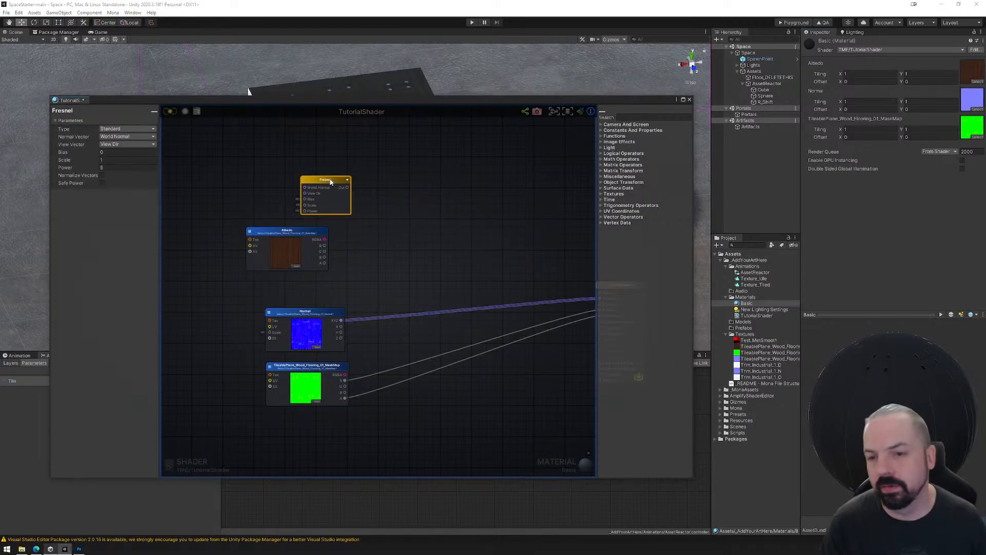
pyautogui.moveTo(330, 181); pyautogui.dragTo(305, 181)
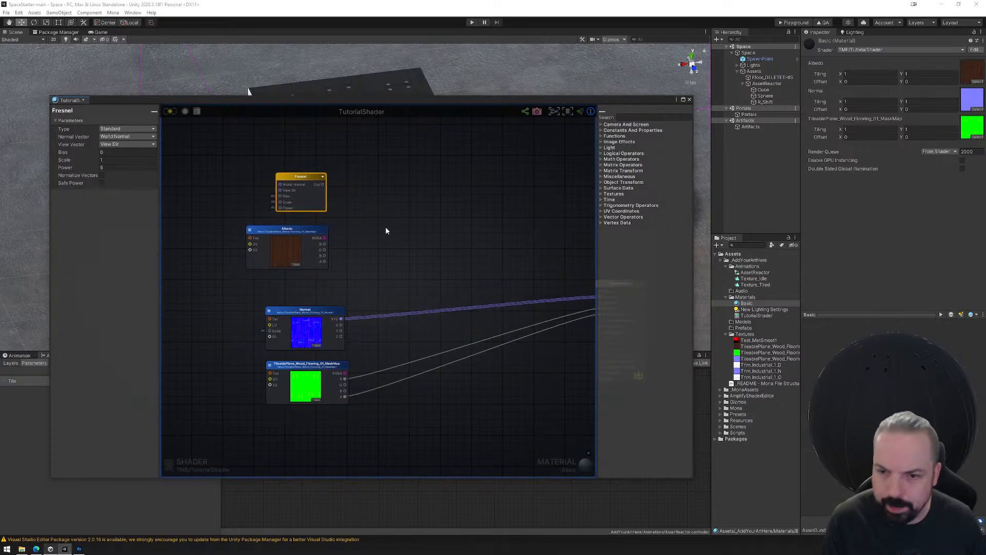
pyautogui.scroll(3, 380, 216)
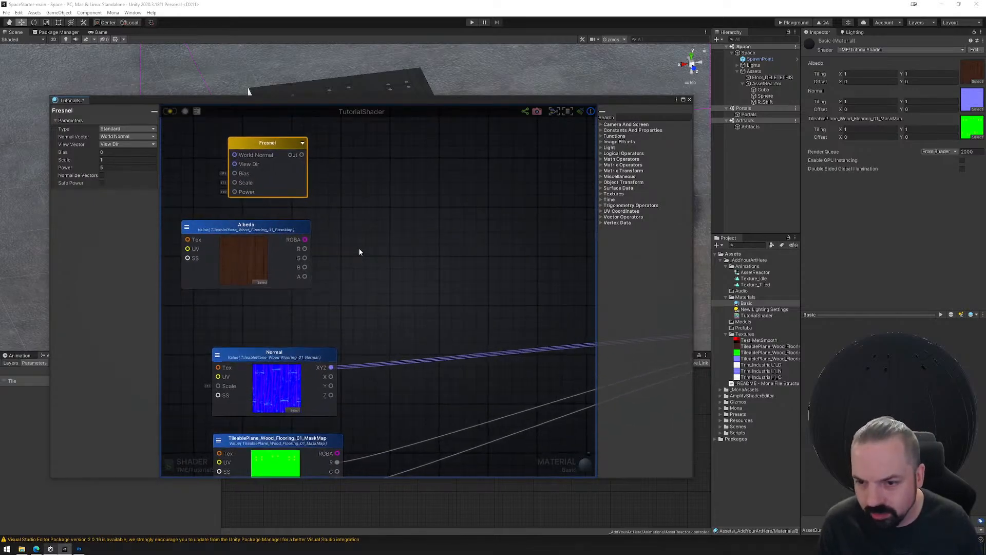
pyautogui.moveTo(354, 229); pyautogui.dragTo(376, 199, button='middle')
pyautogui.click(381, 180)
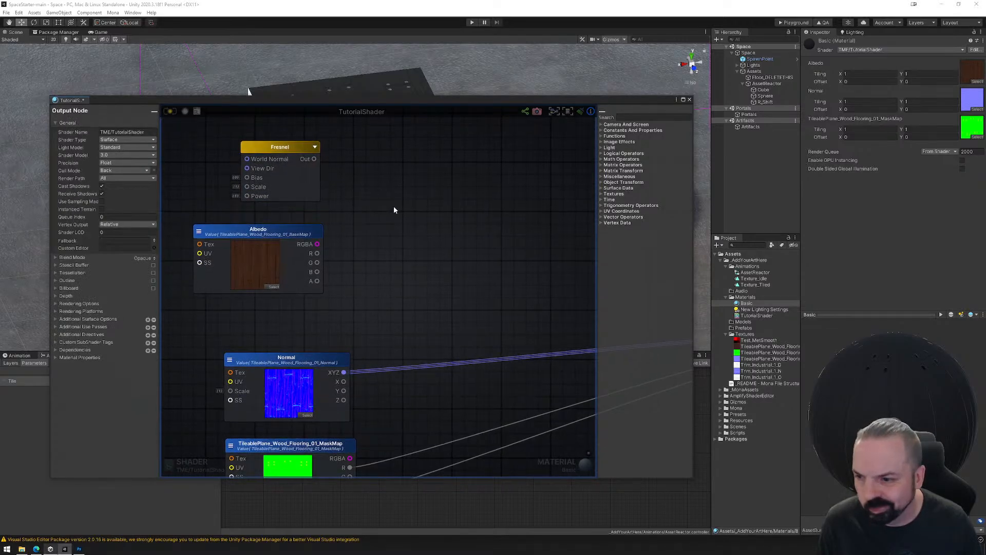
# Add an And node from the Logical Operators category beside the Fresnel and Albedo nodes.
pyautogui.rightClick(394, 208)
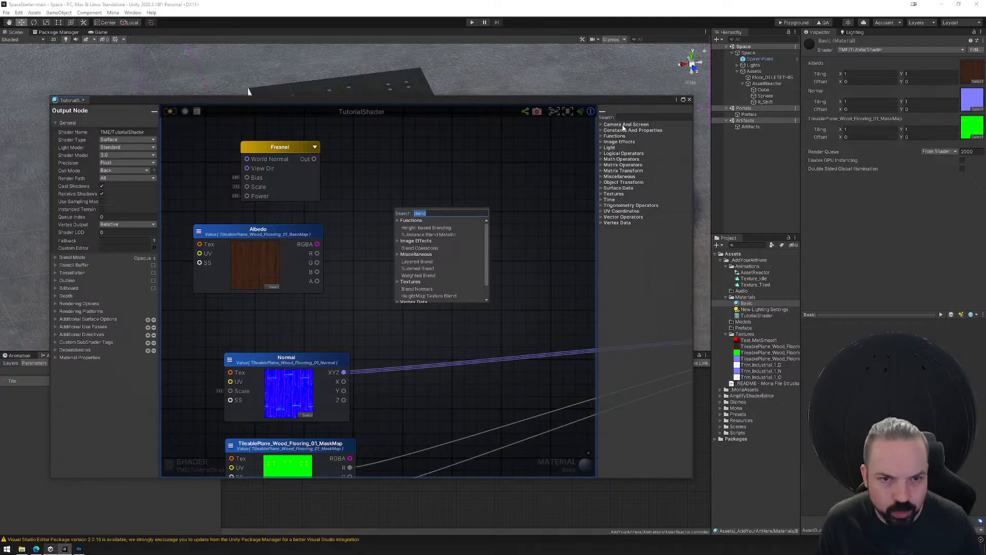
pyautogui.click(601, 142)
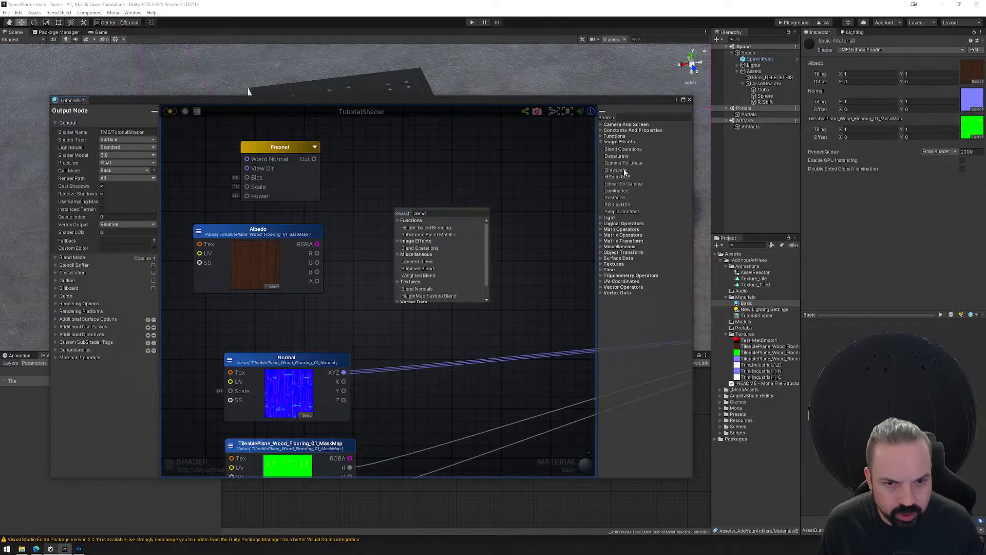
pyautogui.click(601, 224)
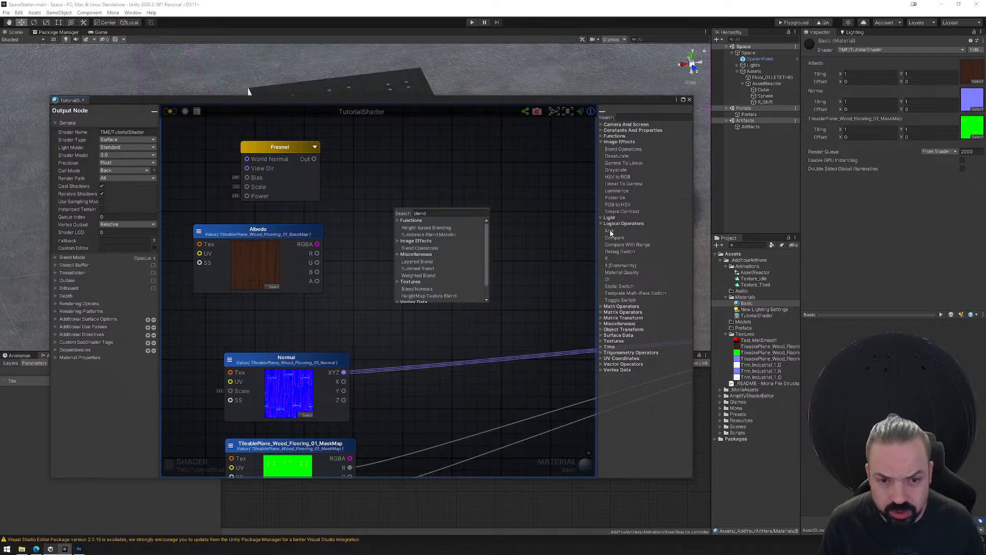
pyautogui.moveTo(609, 231); pyautogui.dragTo(422, 210)
pyautogui.click(458, 213)
pyautogui.click(404, 190)
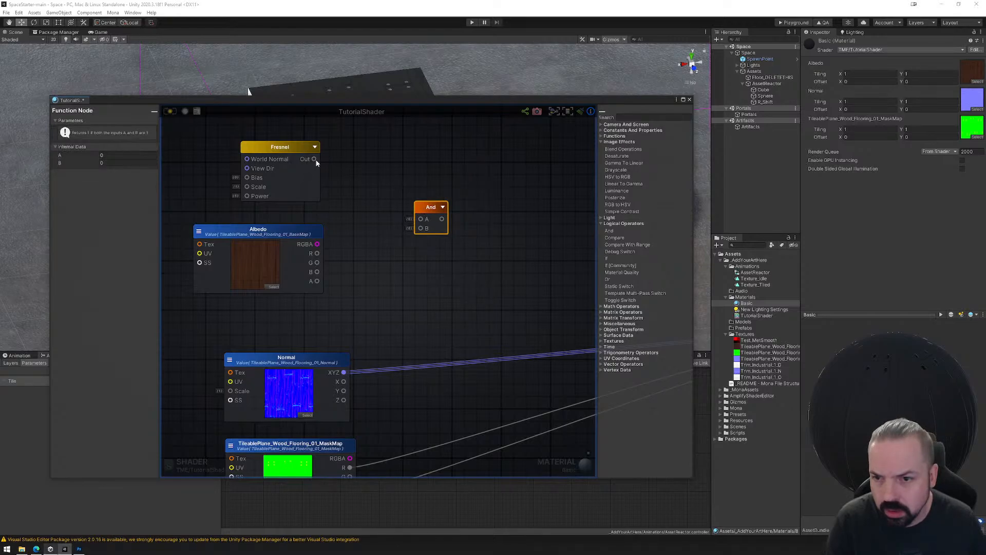
# Connect Fresnel Out to the And node's A, Albedo RGBA to its B, and its output to the shader's Albedo input.
pyautogui.moveTo(313, 158); pyautogui.dragTo(417, 219)
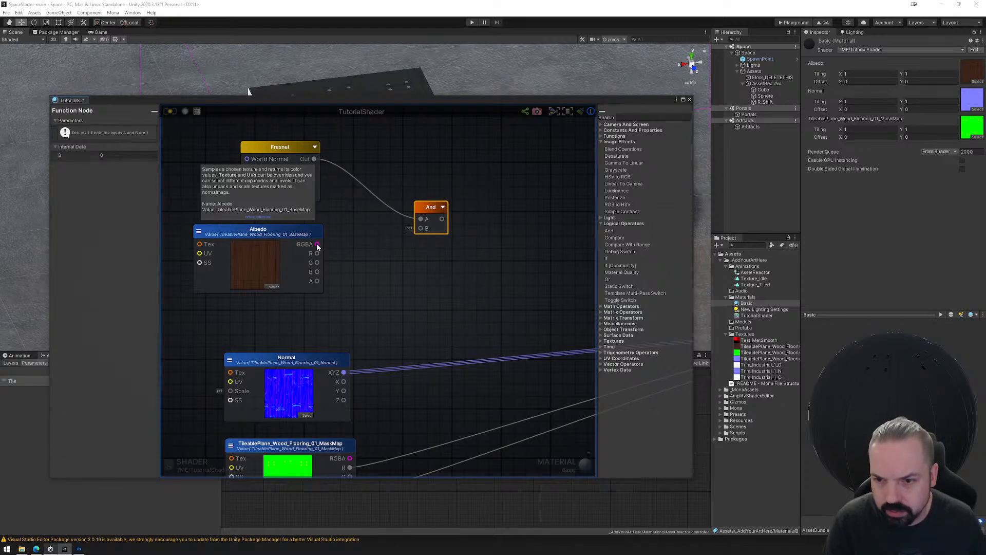
pyautogui.moveTo(317, 244); pyautogui.dragTo(395, 223)
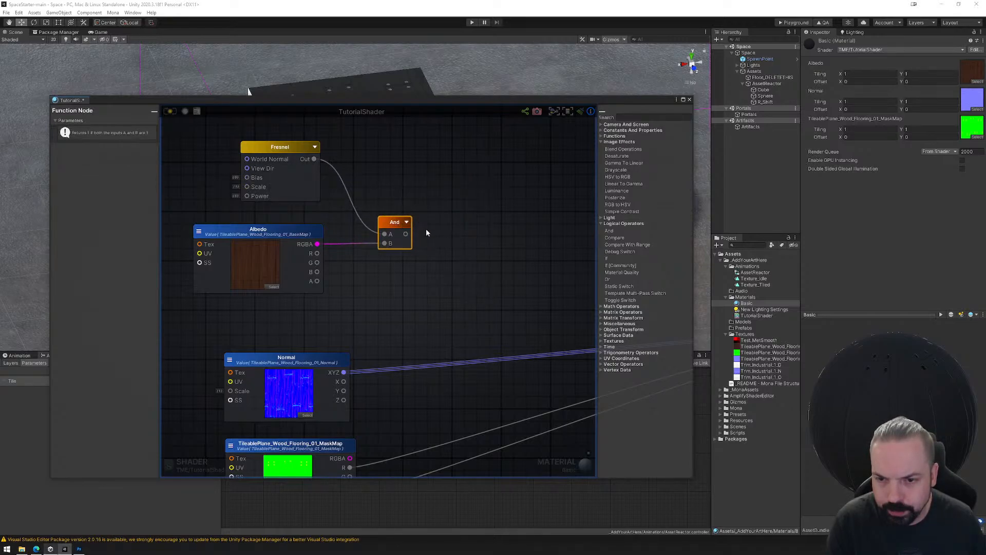
pyautogui.scroll(-5, 482, 257)
pyautogui.moveTo(503, 269); pyautogui.dragTo(420, 253, button='middle')
pyautogui.scroll(3, 419, 252)
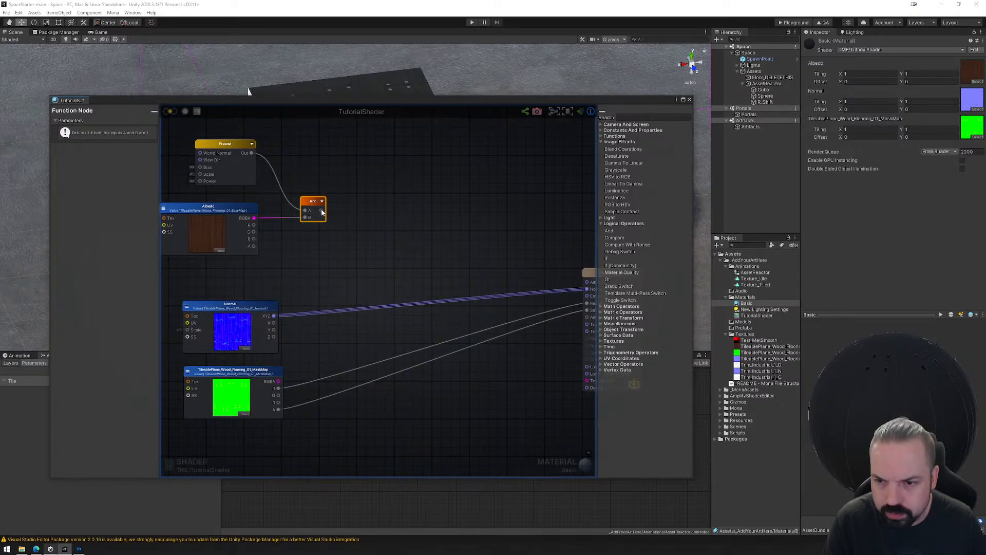
pyautogui.moveTo(322, 211)
pyautogui.mouseDown()
pyautogui.moveTo(539, 279)
pyautogui.moveTo(587, 282)
pyautogui.mouseUp()
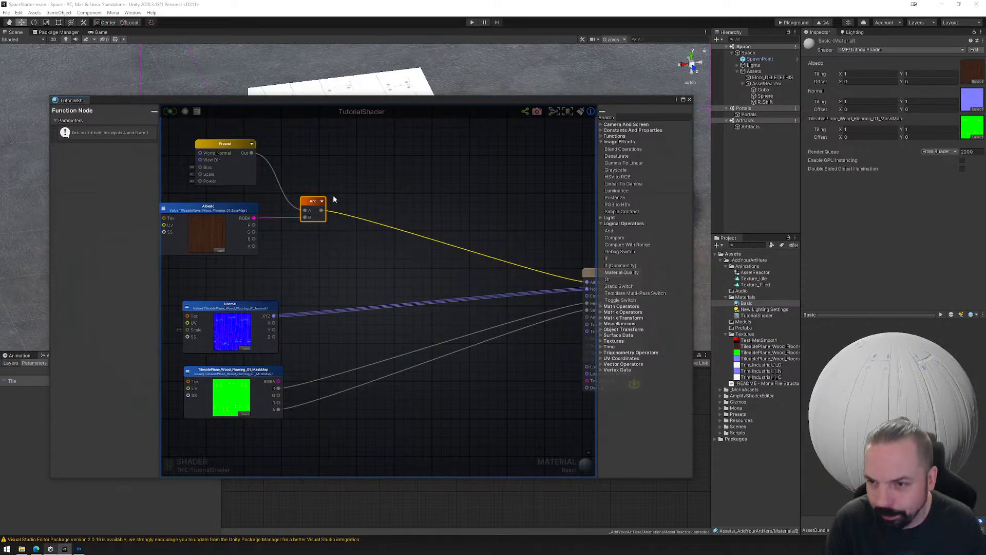
# Set the Fresnel node's Scale to 0.1 and its Power to 0.2.
pyautogui.moveTo(333, 196); pyautogui.dragTo(404, 223, button='middle')
pyautogui.click(300, 171)
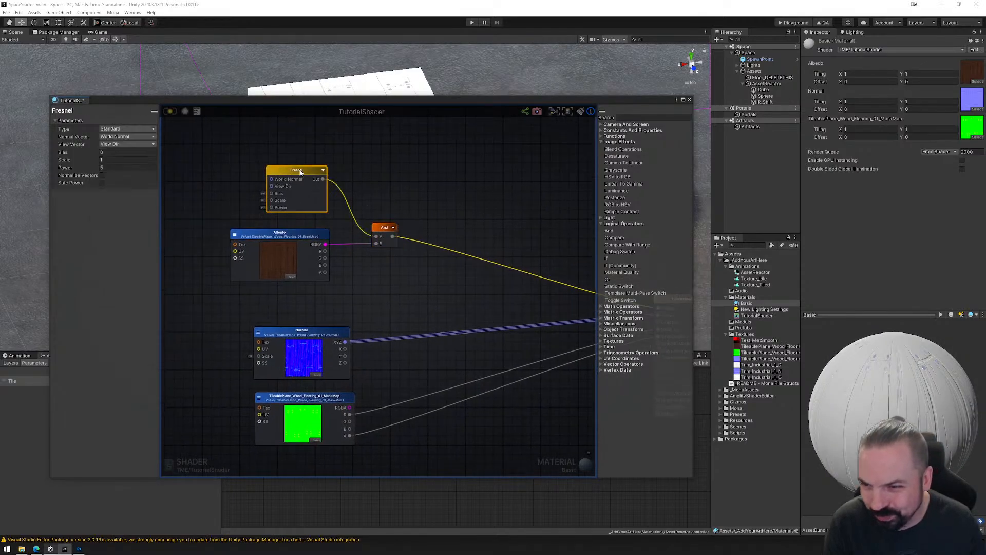
pyautogui.click(113, 160)
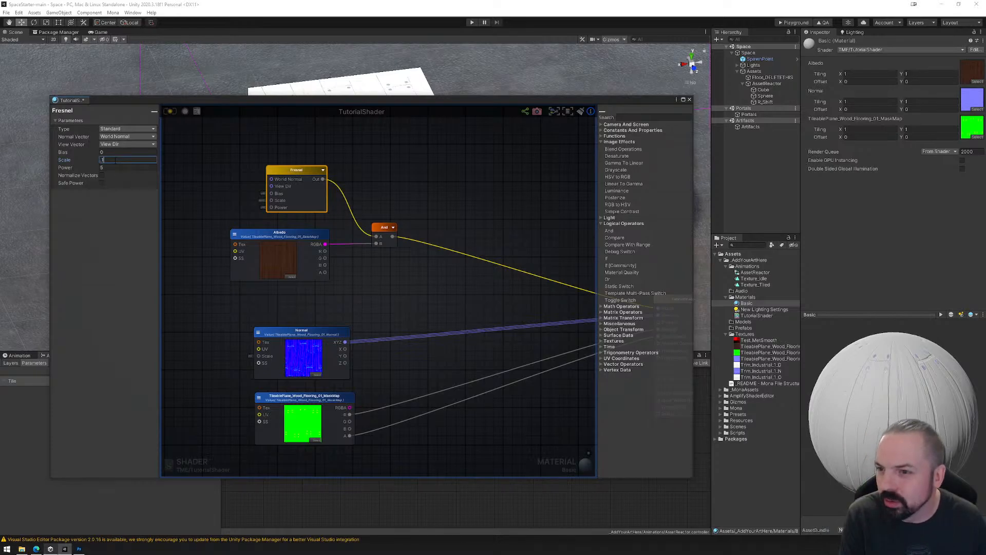
pyautogui.write('0.1')
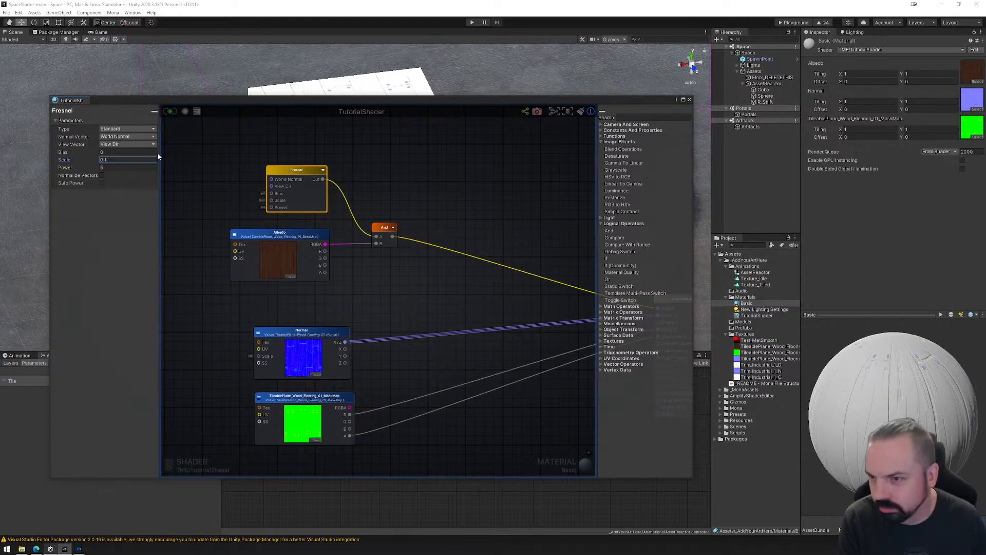
pyautogui.click(115, 168)
pyautogui.write('1')
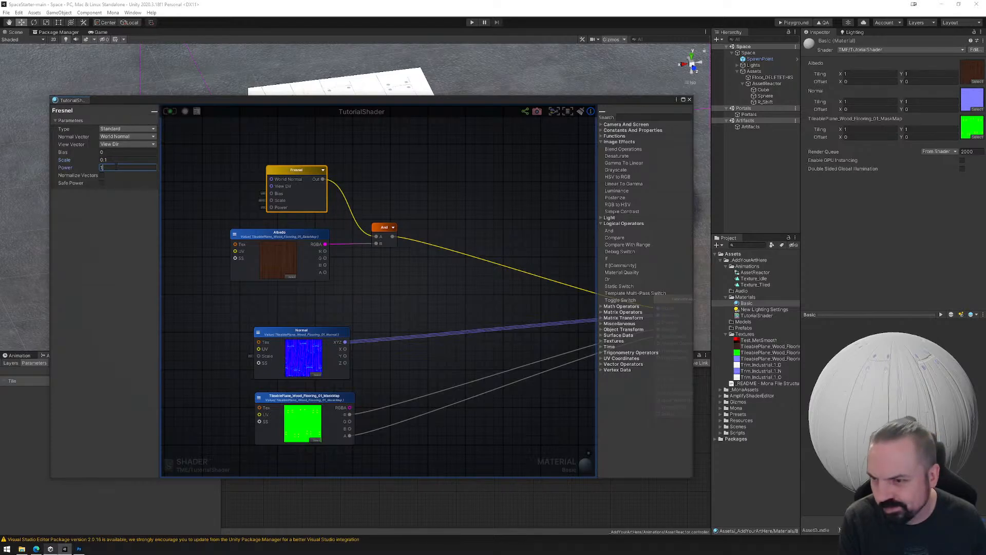
pyautogui.write('.2')
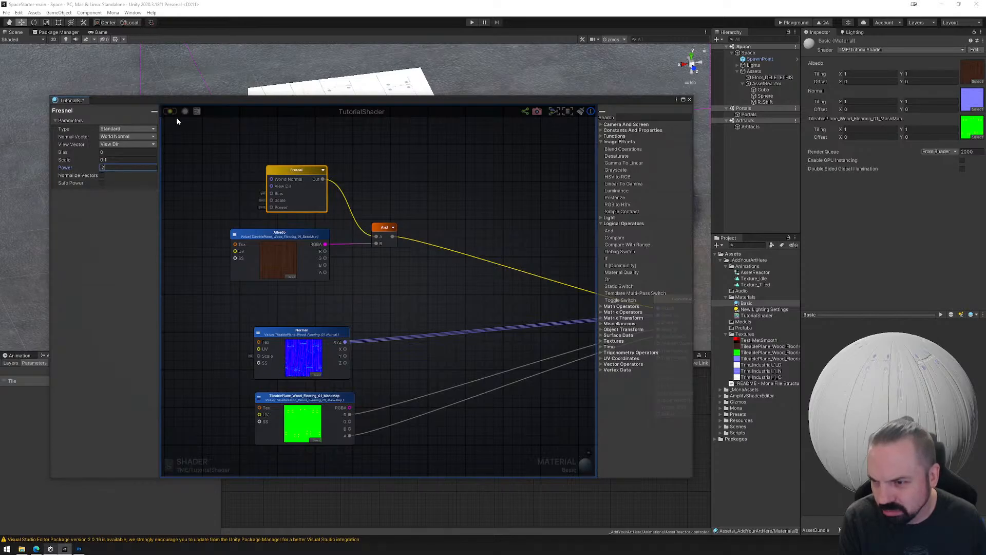
# Enable Normalize Vectors and Safe Power on the Fresnel node, and recompile the shader.
pyautogui.click(102, 175)
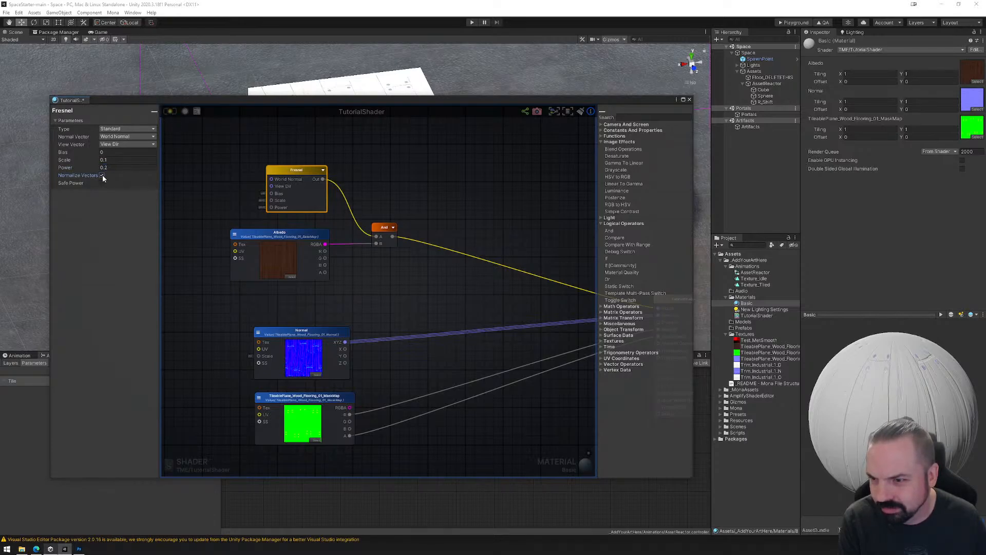
pyautogui.click(102, 182)
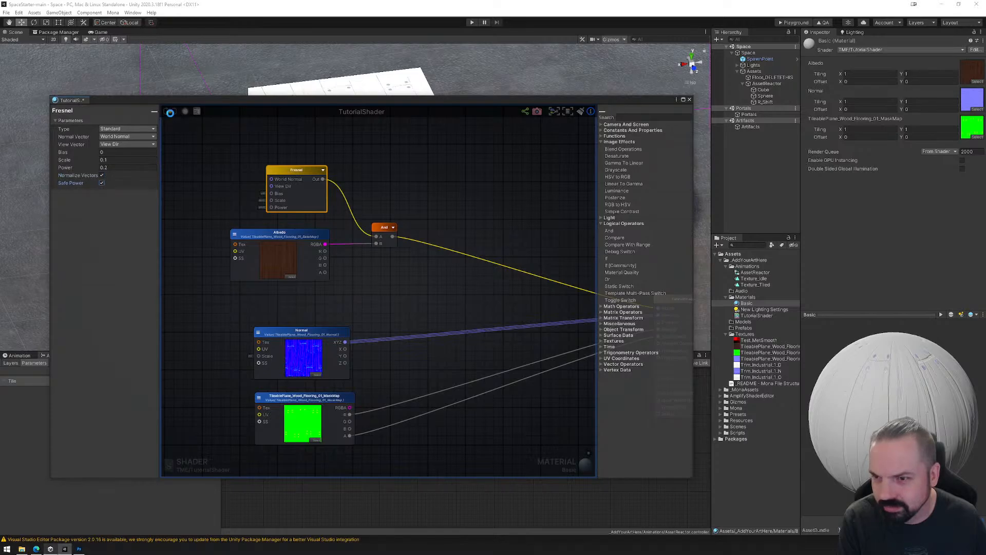
pyautogui.click(170, 112)
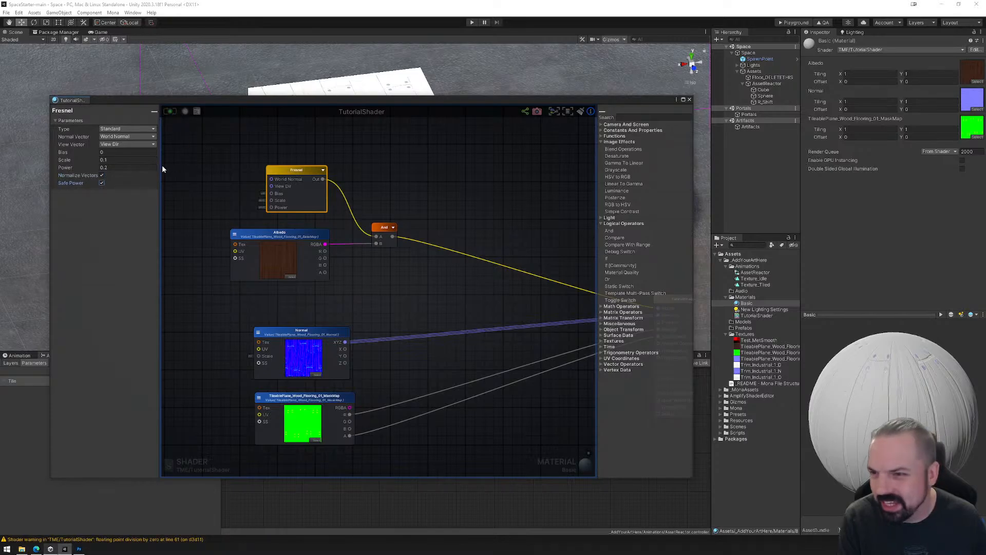
# Keep the Fresnel type as Standard, switch its Normal Vector to Tangent Normal, and update the shader.
pyautogui.click(127, 129)
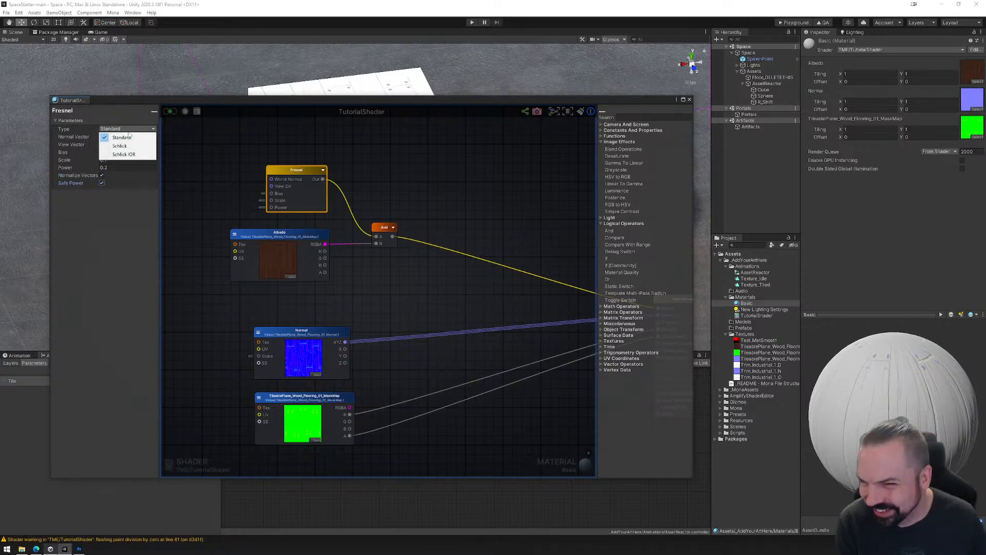
pyautogui.click(121, 137)
pyautogui.click(121, 137)
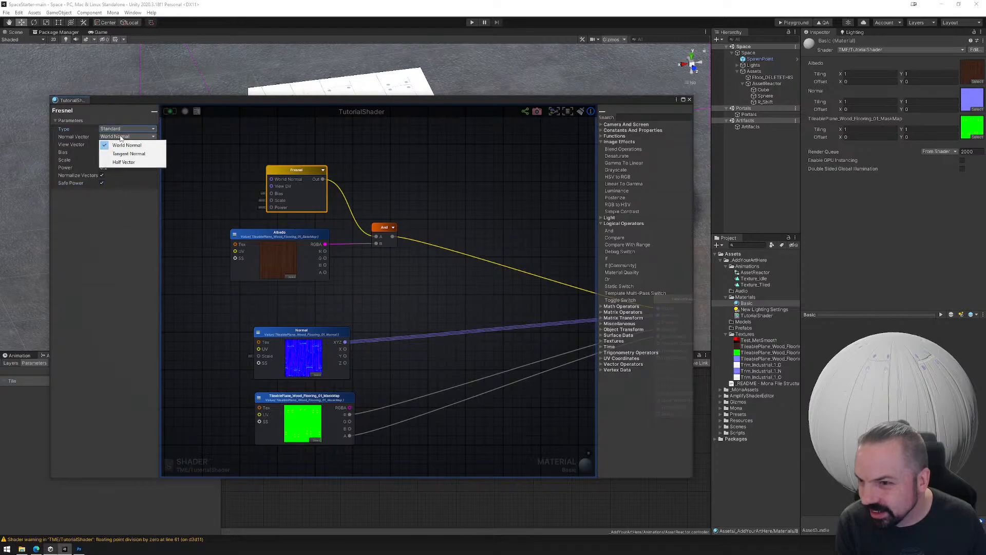
pyautogui.click(129, 154)
pyautogui.click(170, 111)
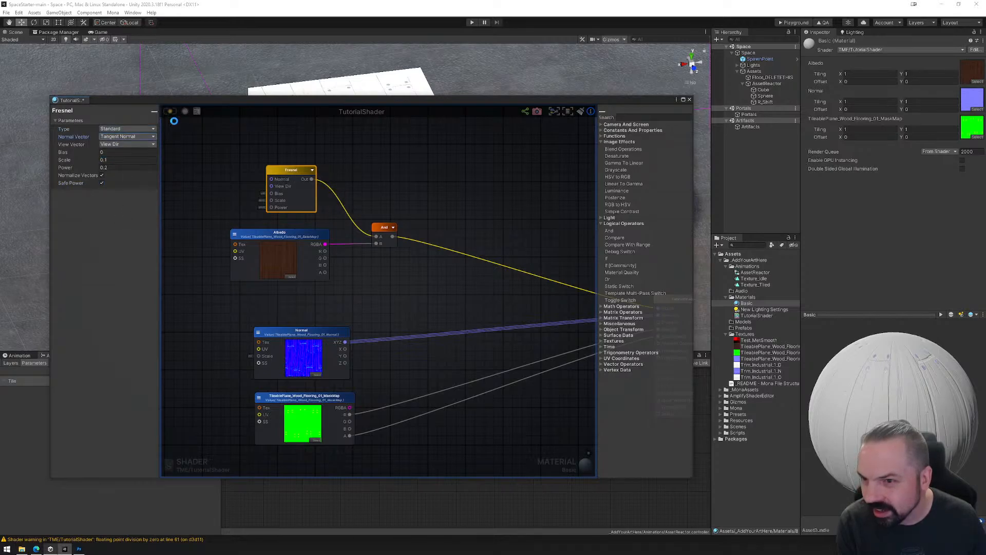
# Shift the And node slightly up and to the right, and check the Fresnel node's View Vector options.
pyautogui.click(384, 229)
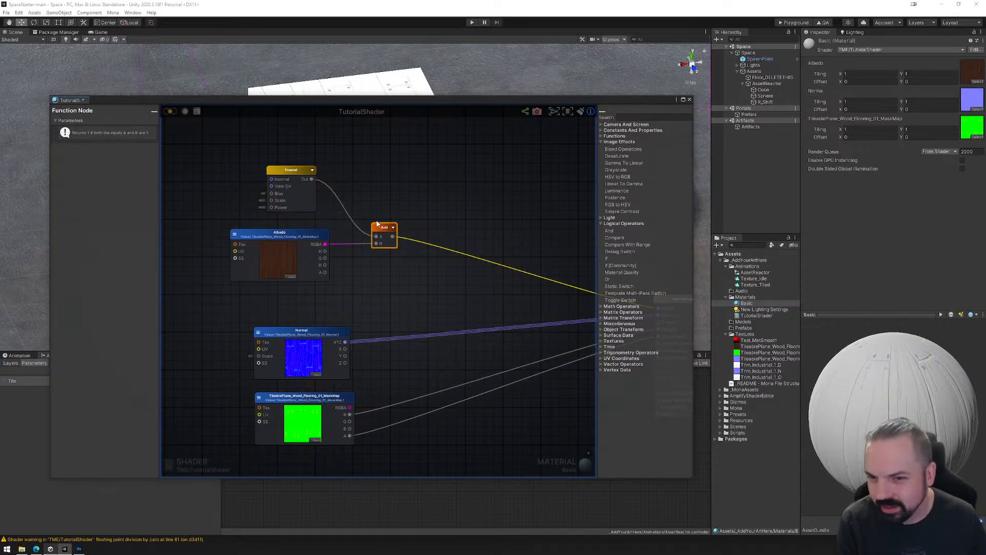
pyautogui.moveTo(386, 230); pyautogui.dragTo(397, 215)
pyautogui.click(291, 171)
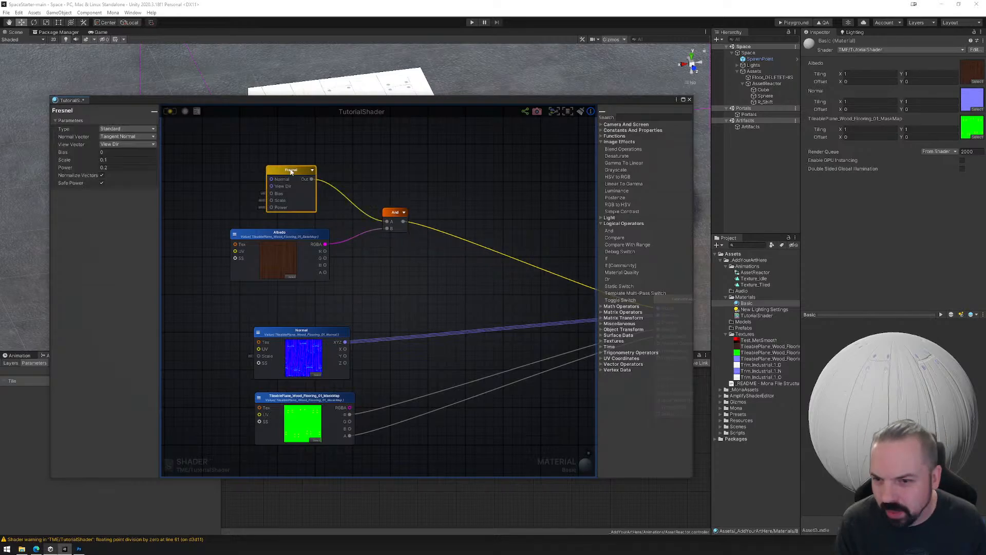
pyautogui.click(119, 145)
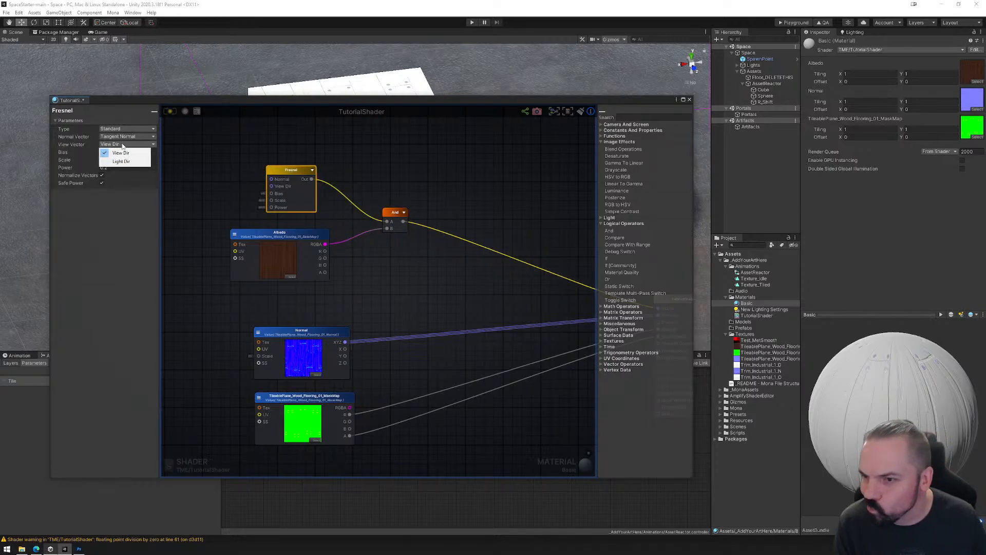
pyautogui.click(258, 164)
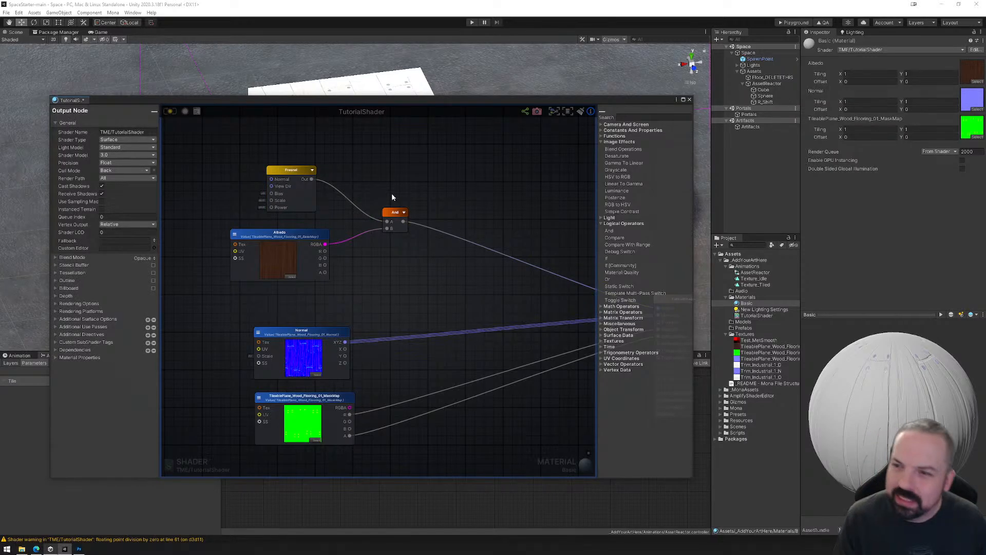
# Delete the And, Fresnel and Albedo nodes from the TutorialShader graph and close the shader editor.
pyautogui.click(392, 216)
pyautogui.press('Delete')
pyautogui.moveTo(220, 155); pyautogui.dragTo(373, 294)
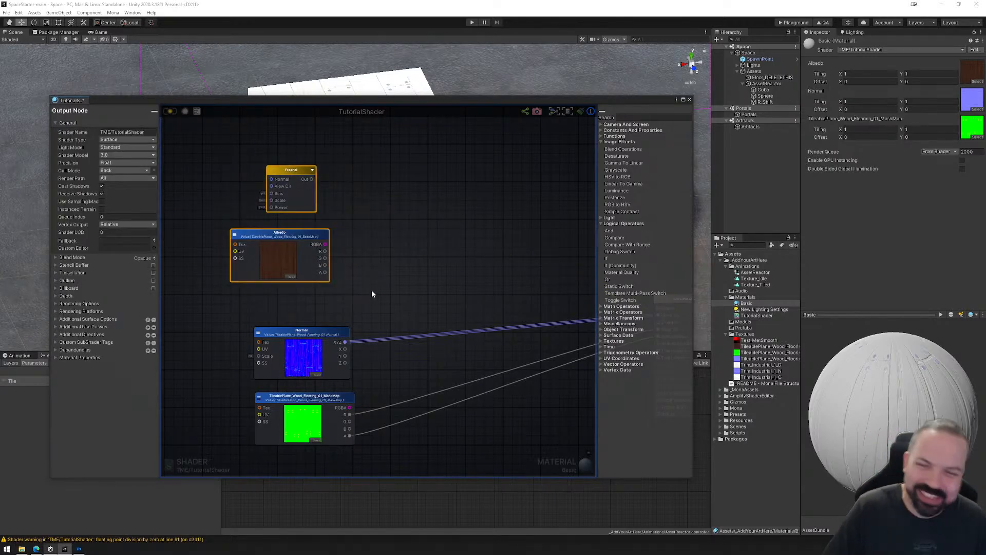
pyautogui.press('Delete')
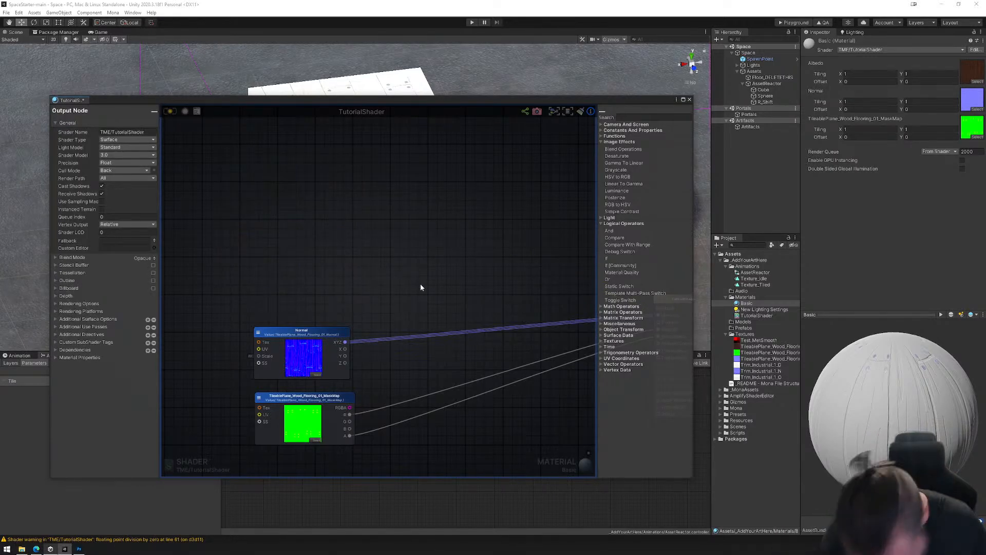
pyautogui.scroll(-1, 467, 305)
pyautogui.moveTo(493, 368); pyautogui.dragTo(417, 340, button='middle')
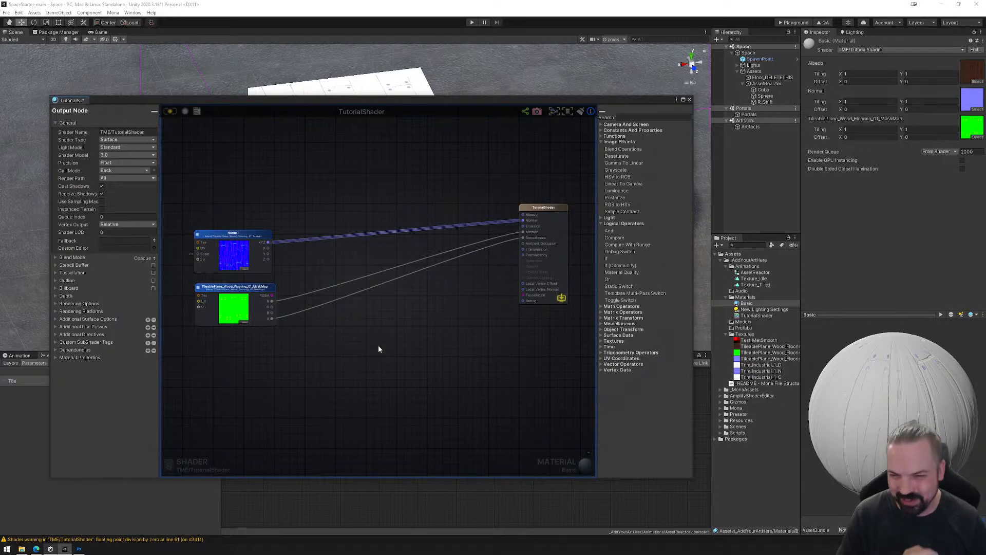
pyautogui.click(690, 100)
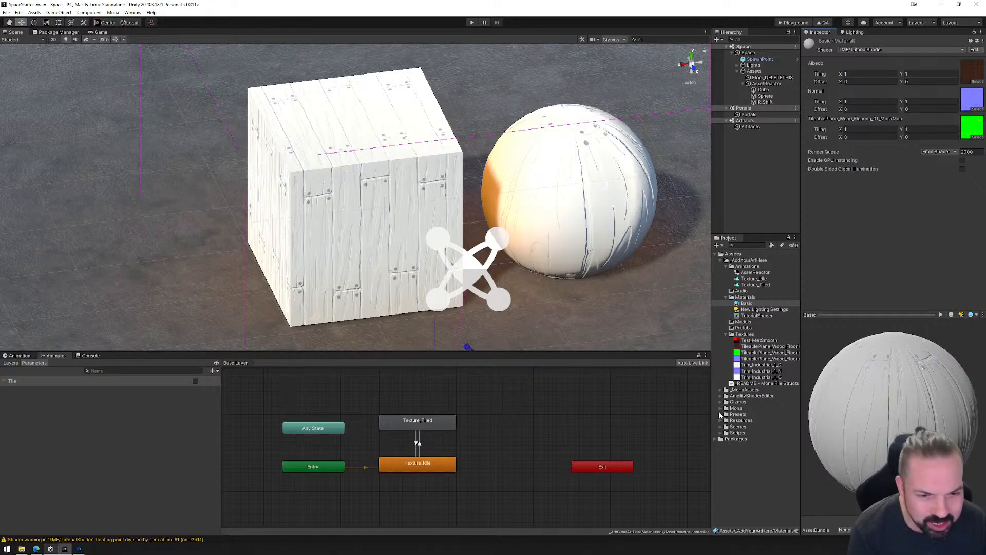
# Import the full Built-In Samples package from the AmplifyShaderEditor Examples folder.
pyautogui.click(721, 396)
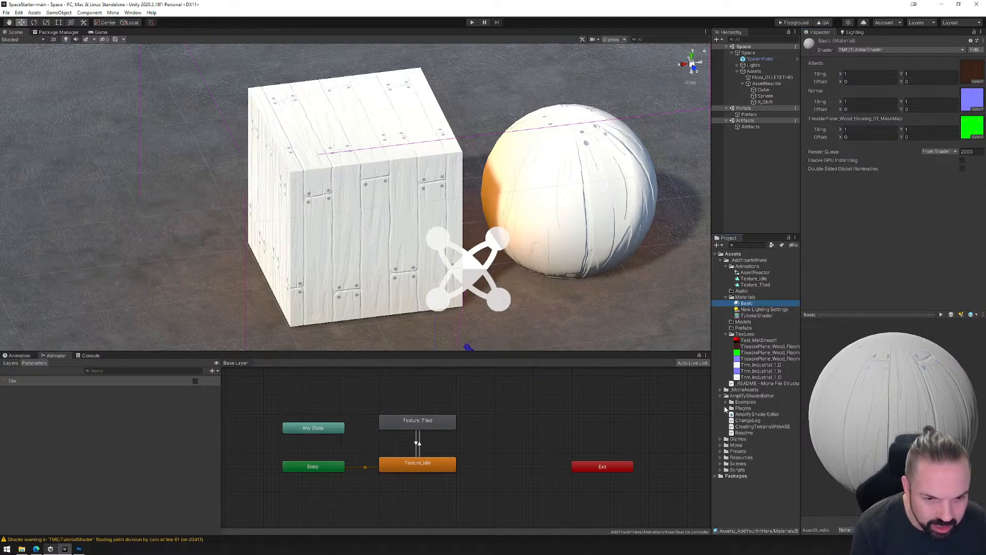
pyautogui.click(726, 403)
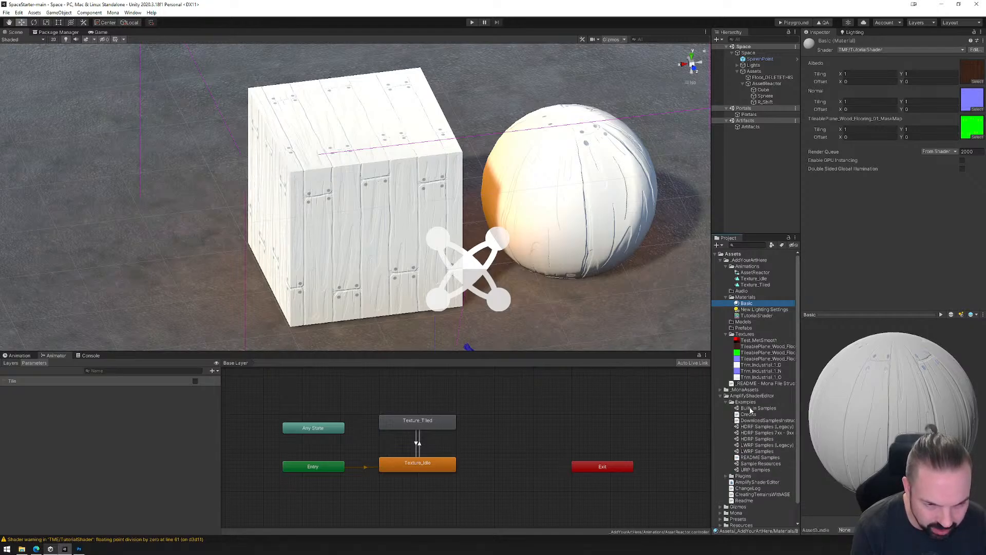
pyautogui.click(750, 408)
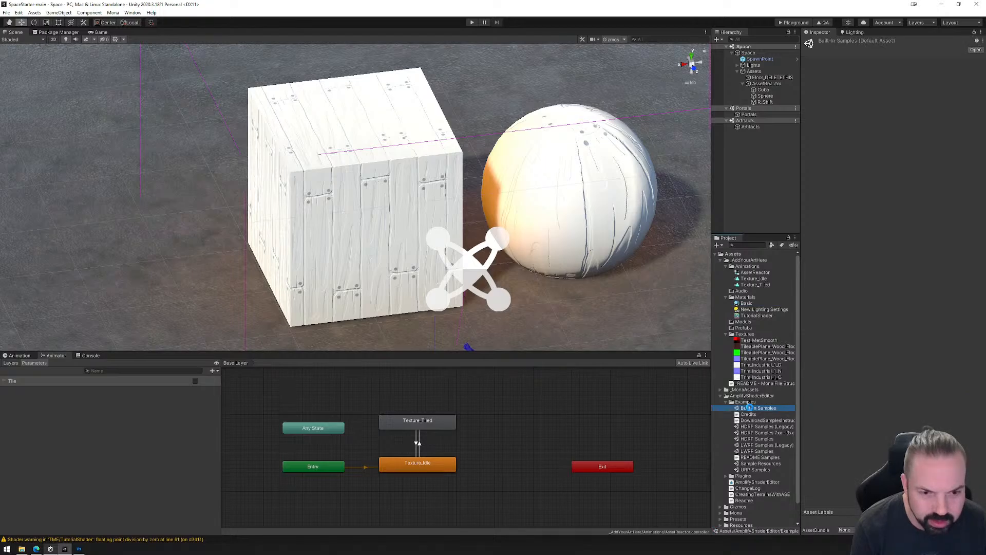
pyautogui.doubleClick(750, 408)
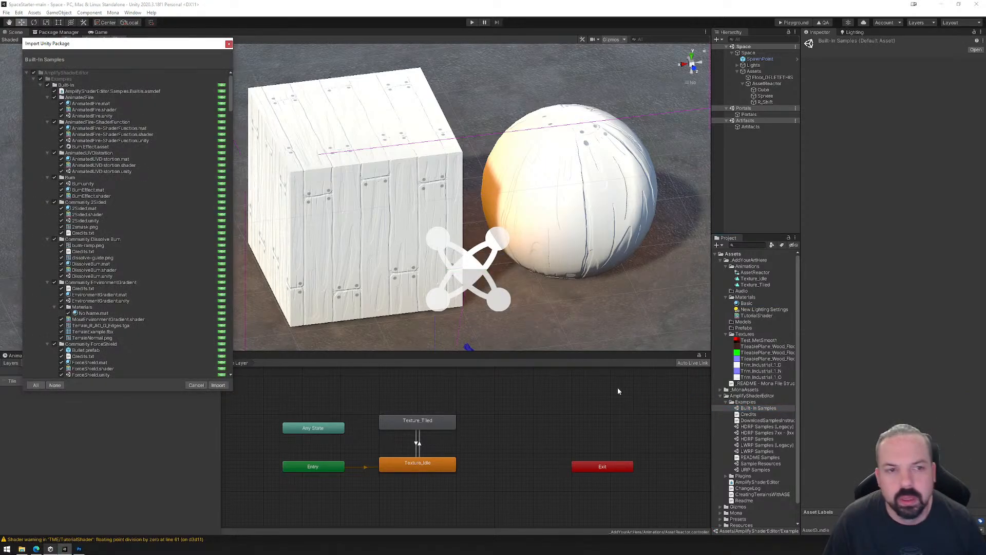
pyautogui.click(223, 385)
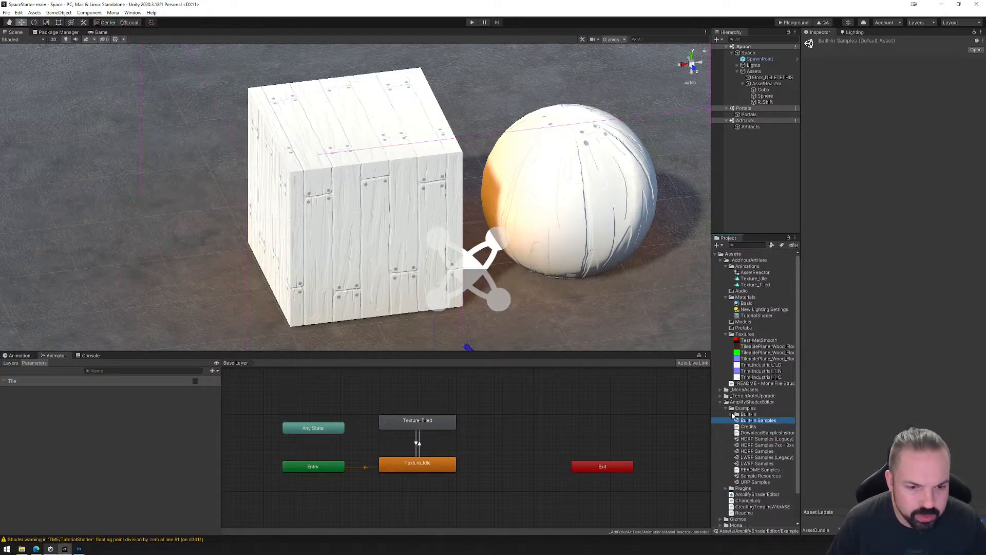
# Apply the AnimatedFire material from the Built-In examples to the sphere and view it from another angle.
pyautogui.click(733, 414)
pyautogui.scroll(-1, 755, 435)
pyautogui.click(753, 398)
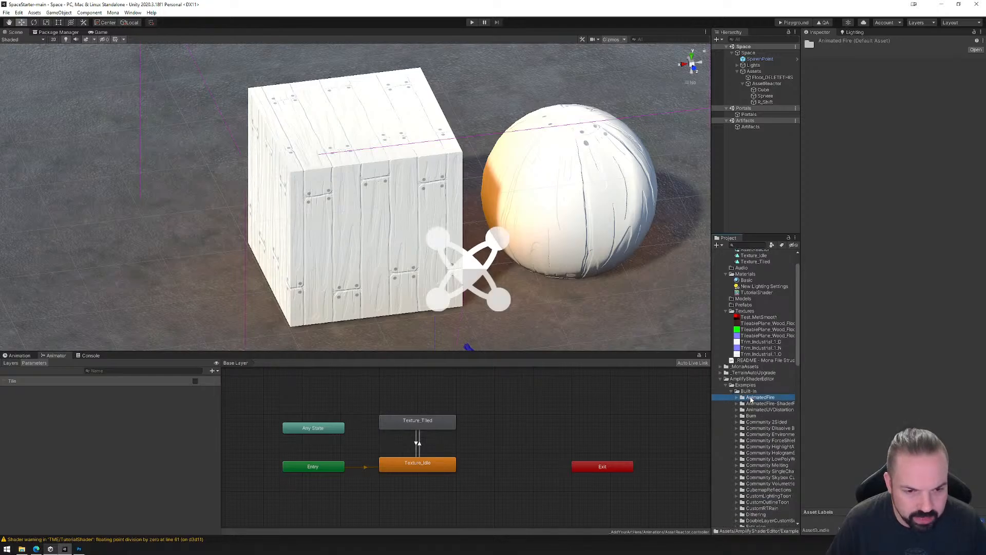
pyautogui.click(736, 396)
pyautogui.moveTo(764, 405); pyautogui.dragTo(545, 203)
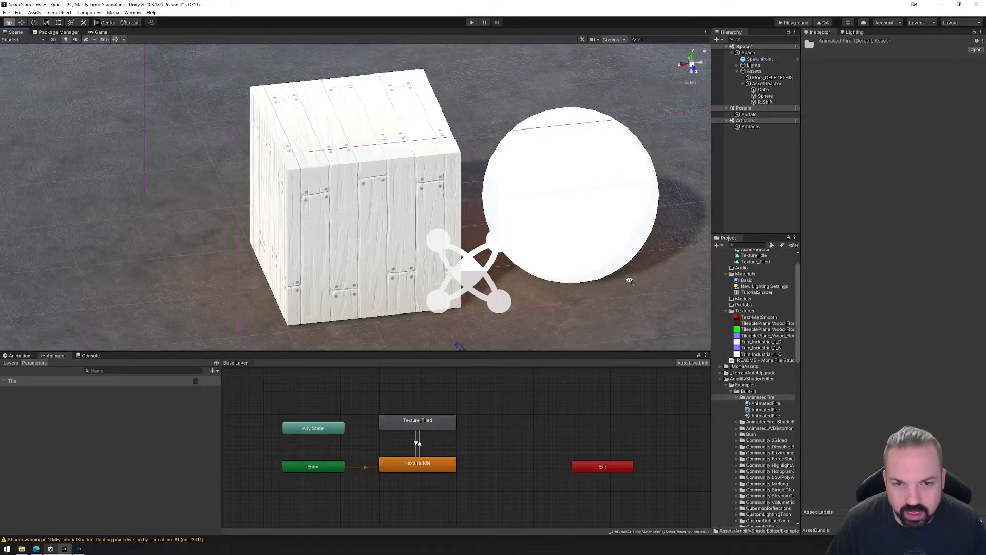
pyautogui.moveTo(627, 280); pyautogui.dragTo(568, 280, button='right')
pyautogui.moveTo(568, 280); pyautogui.dragTo(445, 227, button='middle')
pyautogui.moveTo(484, 240); pyautogui.dragTo(501, 268, button='right')
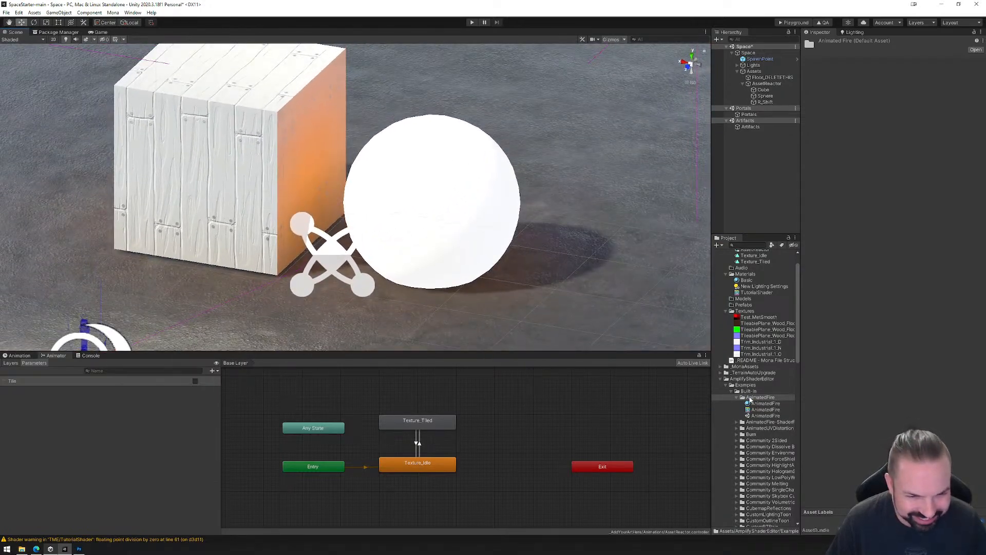
# Examine the AnimatedFire material and shader, and the AnimatedFire-ShaderFunction assets including Burn Effect.
pyautogui.click(761, 404)
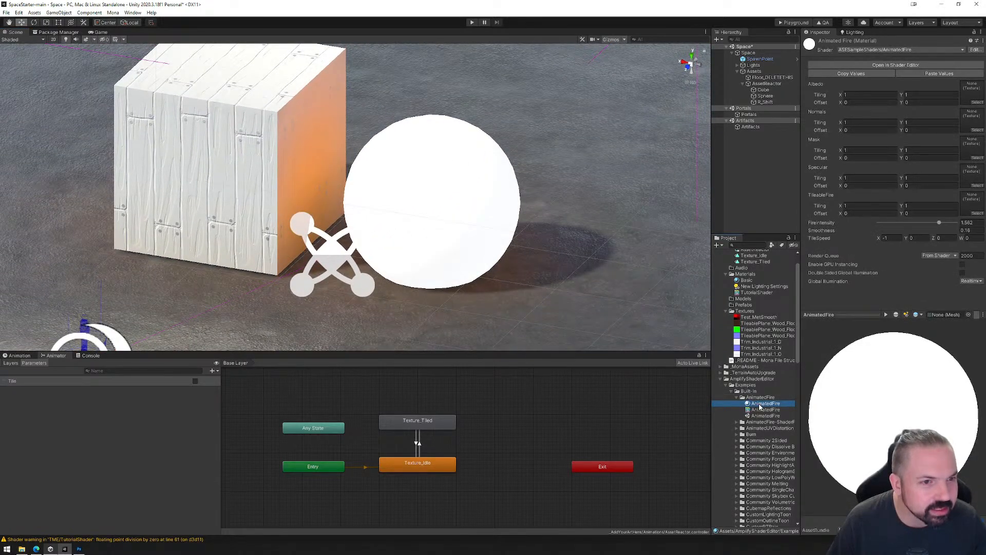
pyautogui.click(764, 410)
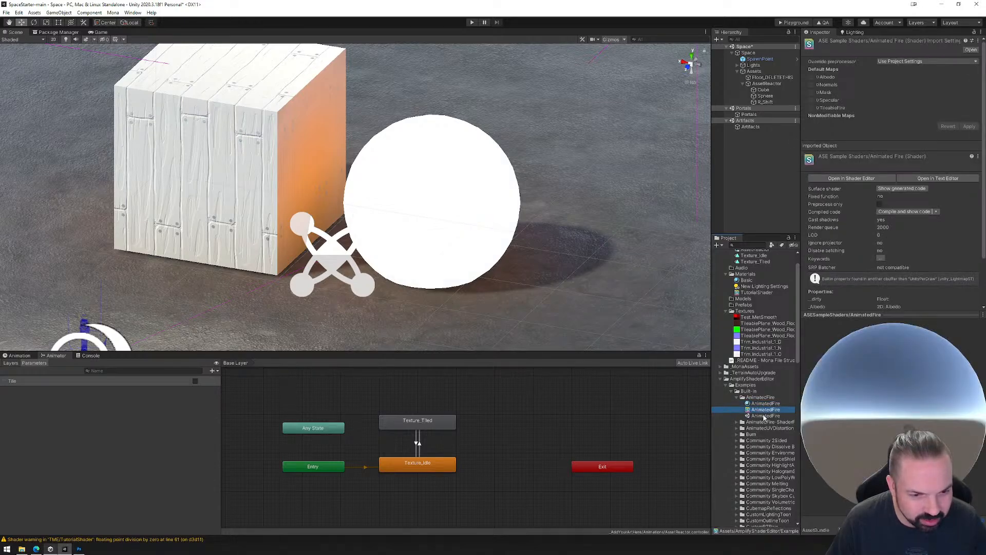
pyautogui.click(760, 428)
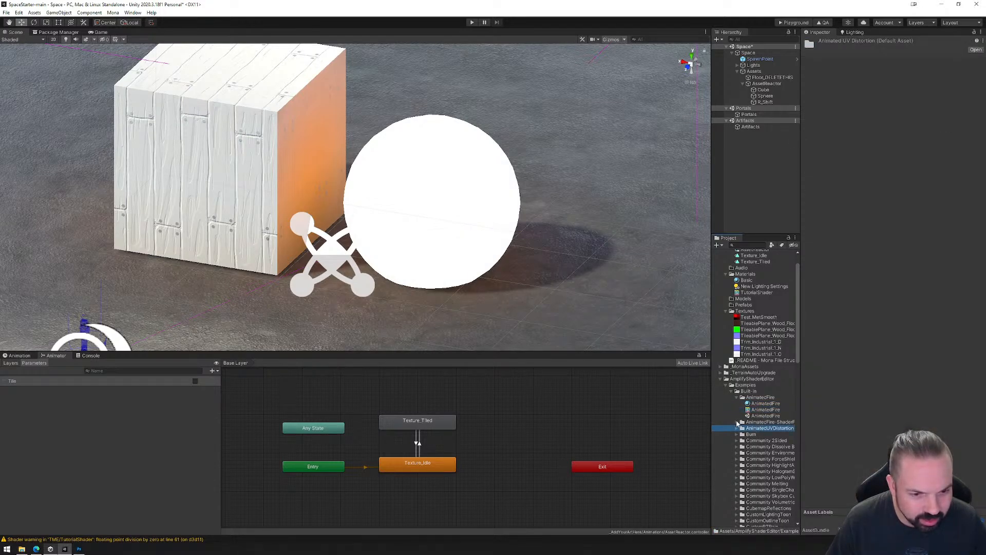
pyautogui.click(737, 422)
pyautogui.click(765, 429)
pyautogui.click(765, 434)
pyautogui.click(763, 447)
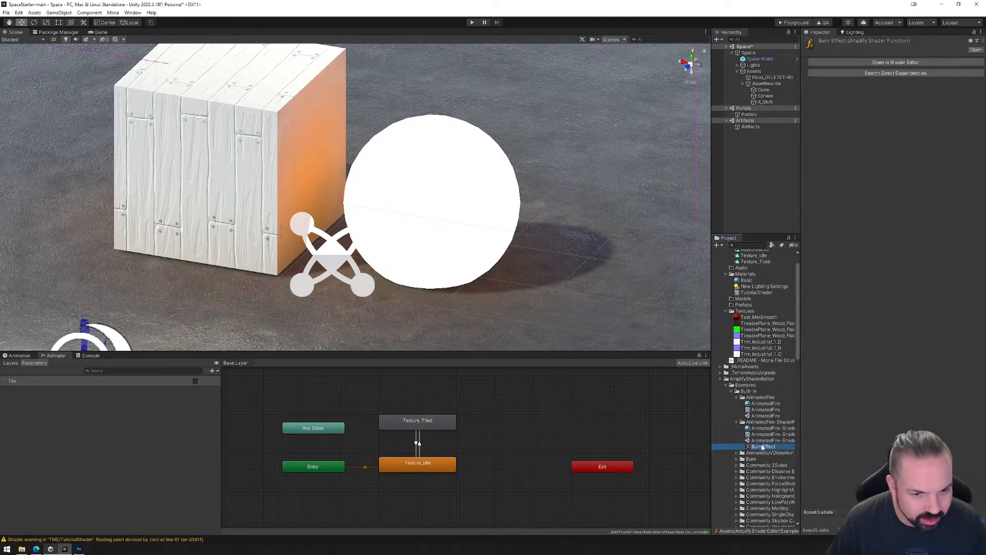
# Apply the AnimatedUVDistortion material from its Built-In examples folder to the sphere in the scene.
pyautogui.click(737, 453)
pyautogui.click(764, 459)
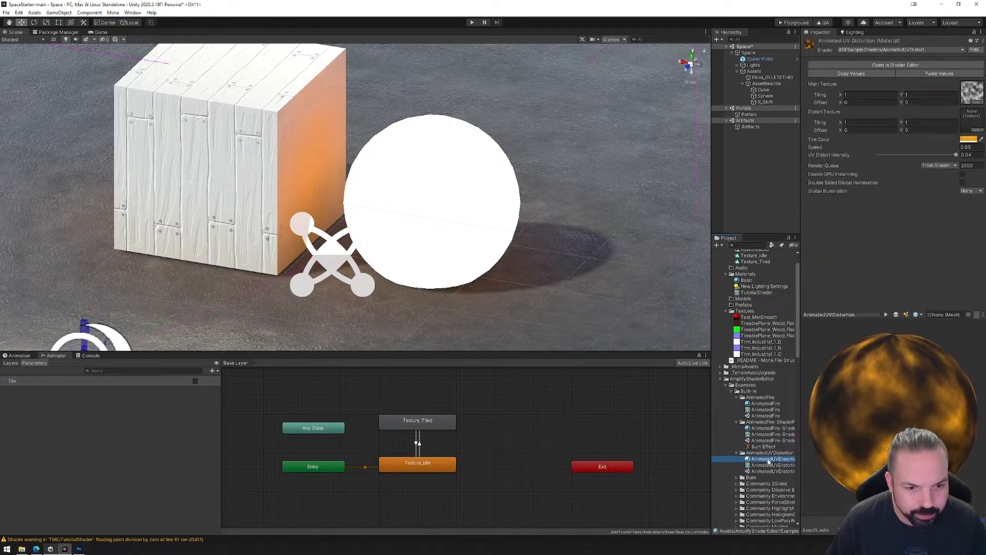
pyautogui.moveTo(772, 461); pyautogui.dragTo(475, 226)
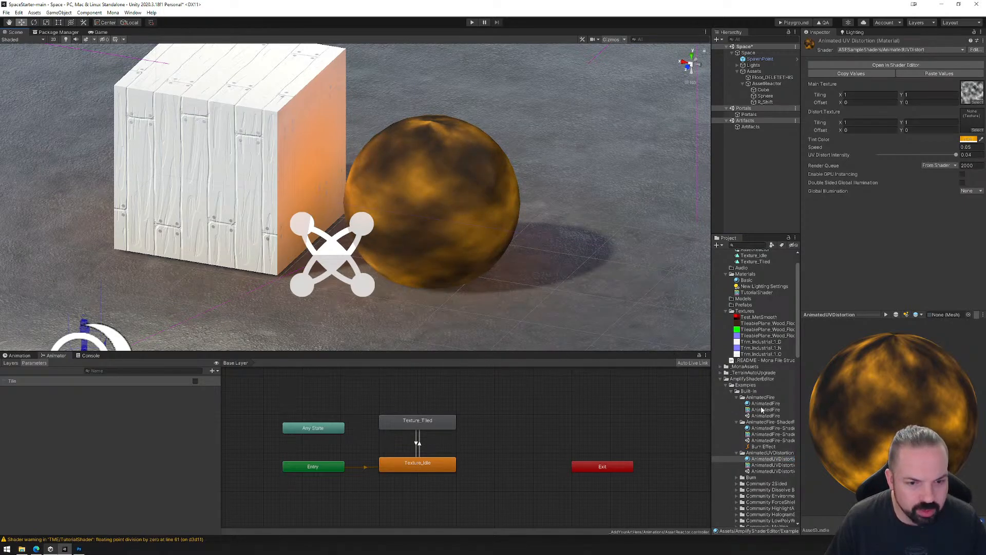
# Open the AnimatedFire-ShaderFunction material in the shader editor.
pyautogui.click(765, 428)
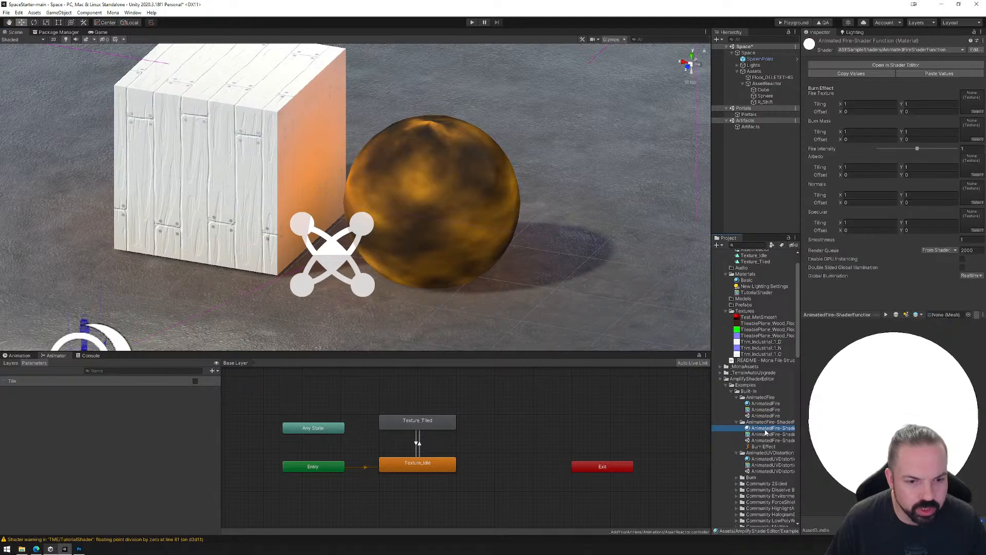
pyautogui.click(896, 65)
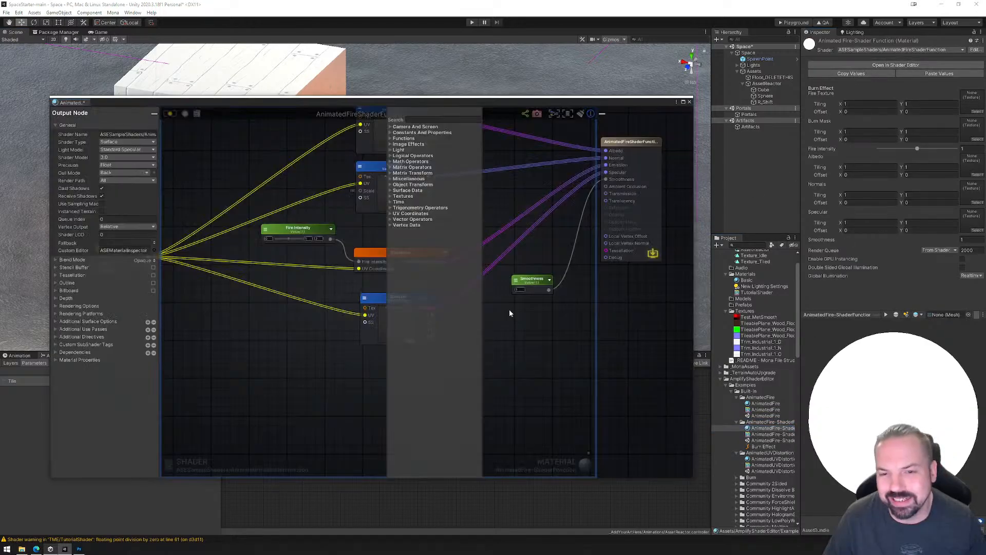
# Examine the Burn Effect node and its connected nodes in the AnimatedFireShaderFunction graph, and close the shader editor.
pyautogui.scroll(-6, 419, 234)
pyautogui.moveTo(418, 236)
pyautogui.mouseDown(button='middle')
pyautogui.moveTo(463, 272)
pyautogui.moveTo(276, 264)
pyautogui.moveTo(302, 267)
pyautogui.mouseUp(button='middle')
pyautogui.scroll(7, 343, 278)
pyautogui.scroll(-2, 362, 262)
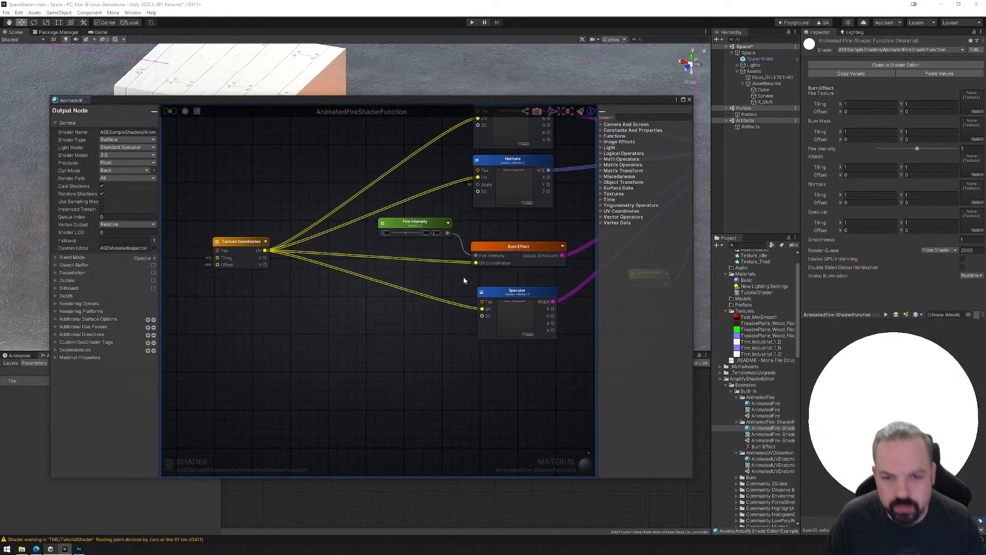
pyautogui.click(517, 248)
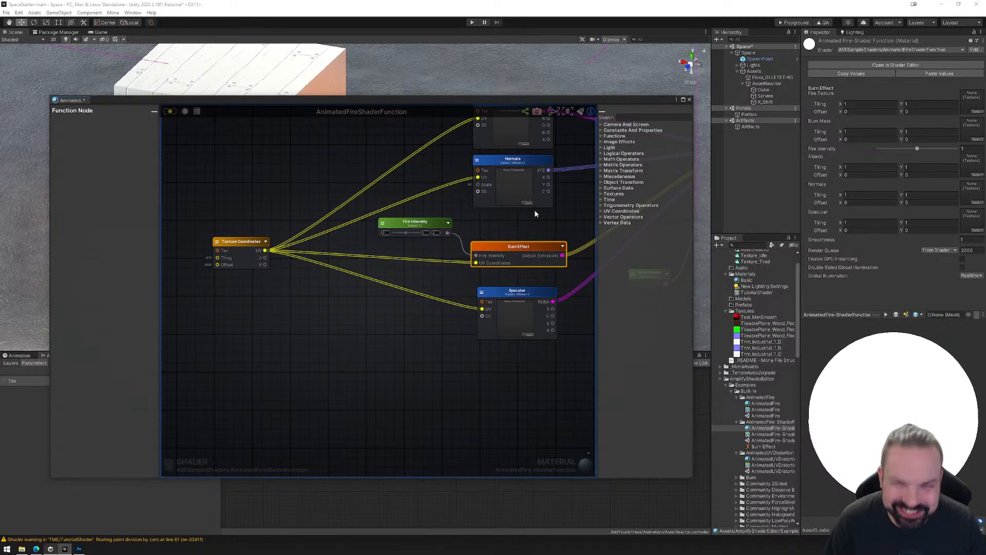
pyautogui.moveTo(503, 177); pyautogui.dragTo(448, 231, button='middle')
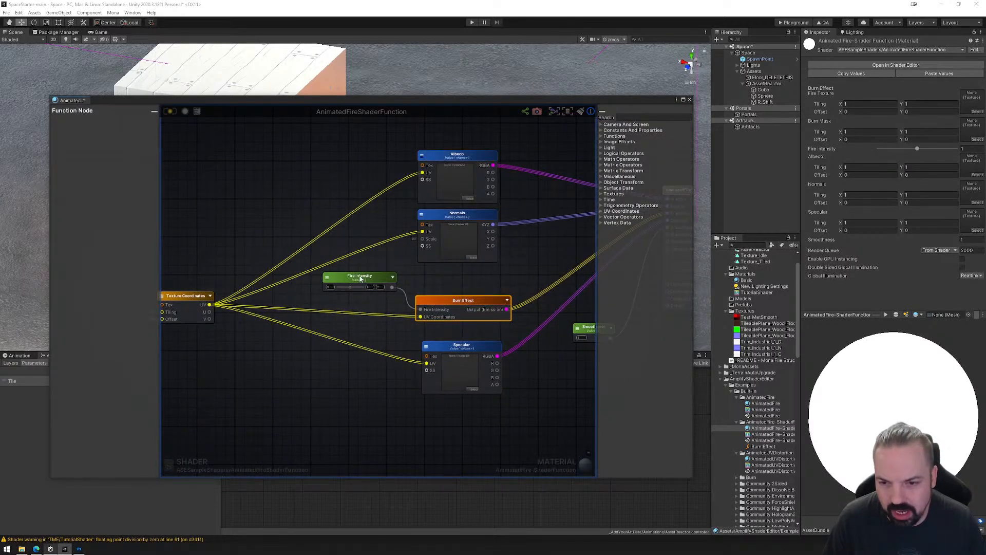
pyautogui.moveTo(517, 297); pyautogui.dragTo(456, 290, button='middle')
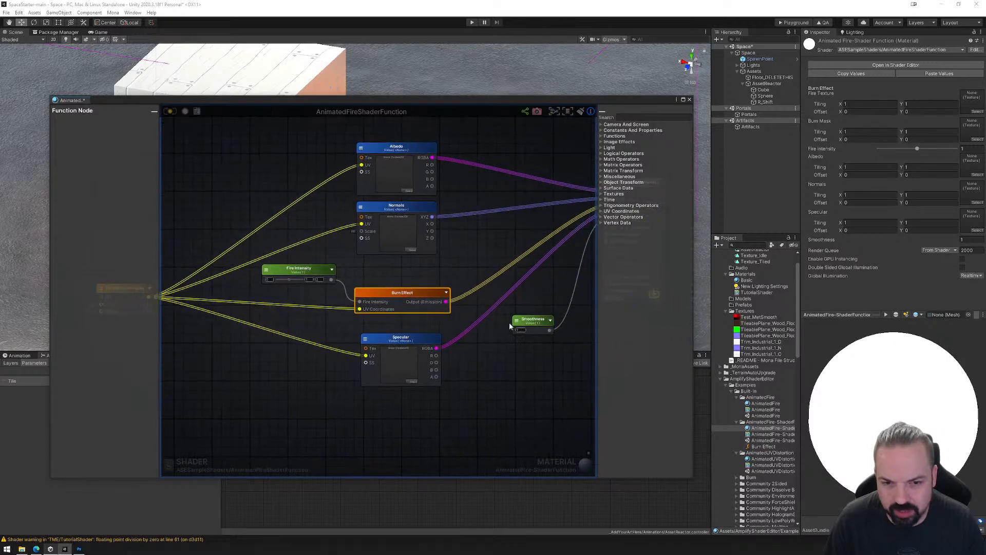
pyautogui.click(689, 99)
# Inspect the RimLight material in the Built-In examples and open the RimLight shader in the shader editor.
pyautogui.scroll(-3, 766, 434)
pyautogui.scroll(-3, 783, 427)
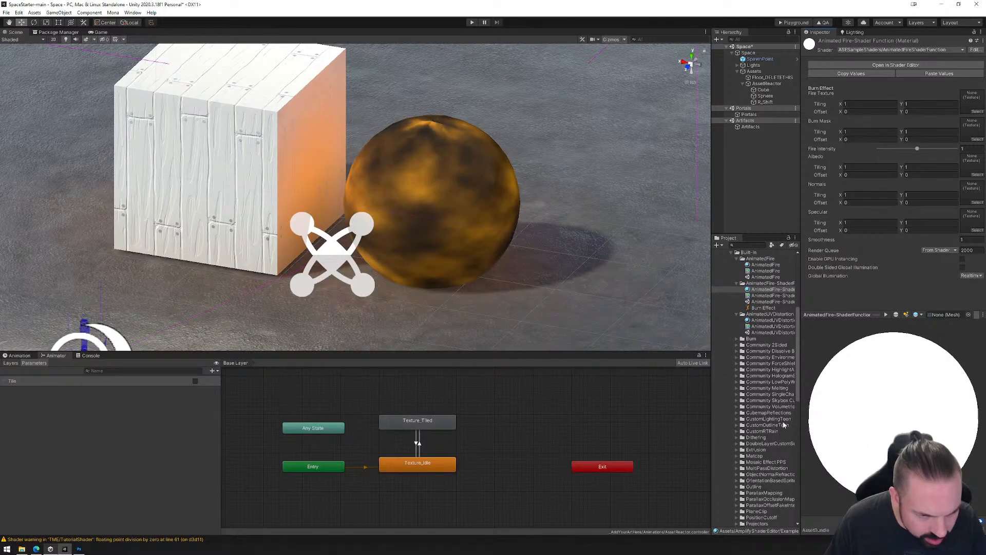
pyautogui.scroll(-4, 765, 421)
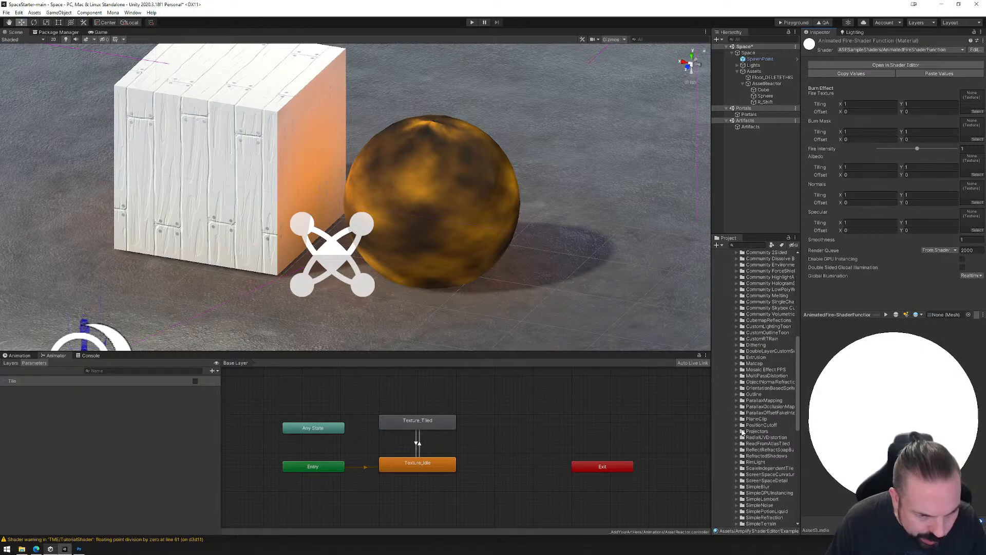
pyautogui.click(739, 462)
pyautogui.click(761, 469)
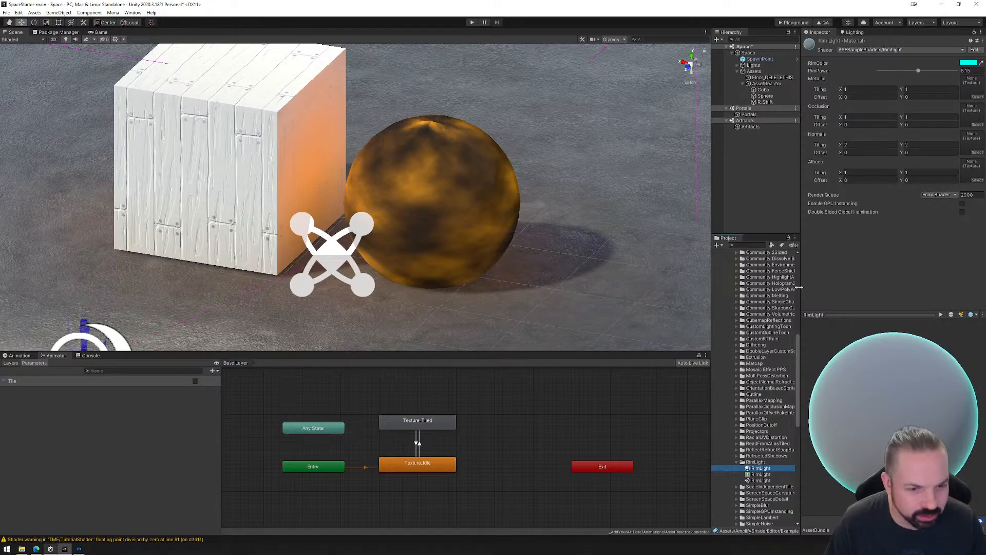
pyautogui.click(761, 474)
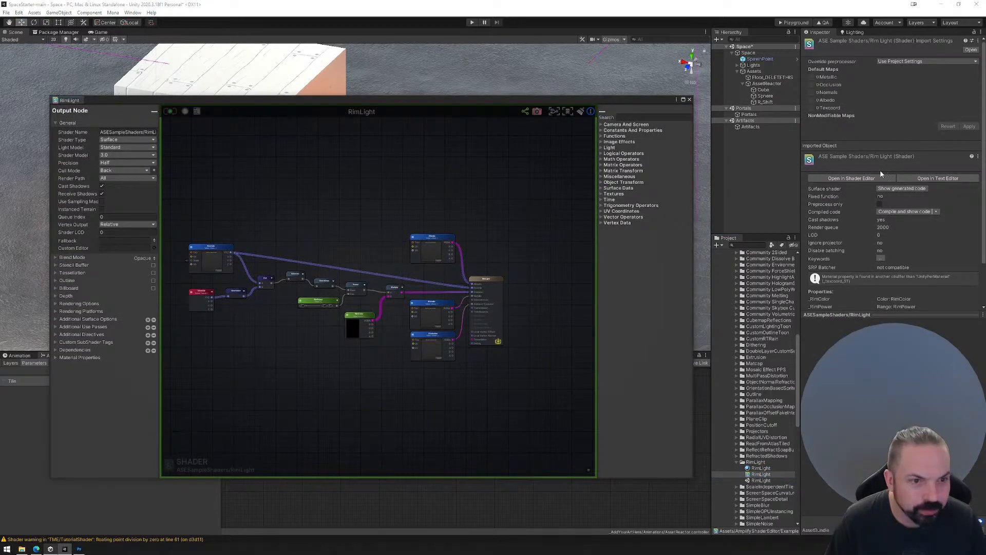
# Examine the RimLight node chain from Normalize through Dot, Saturate, One Minus and Power to Multiply, including RimPower and RimColor.
pyautogui.scroll(5, 322, 290)
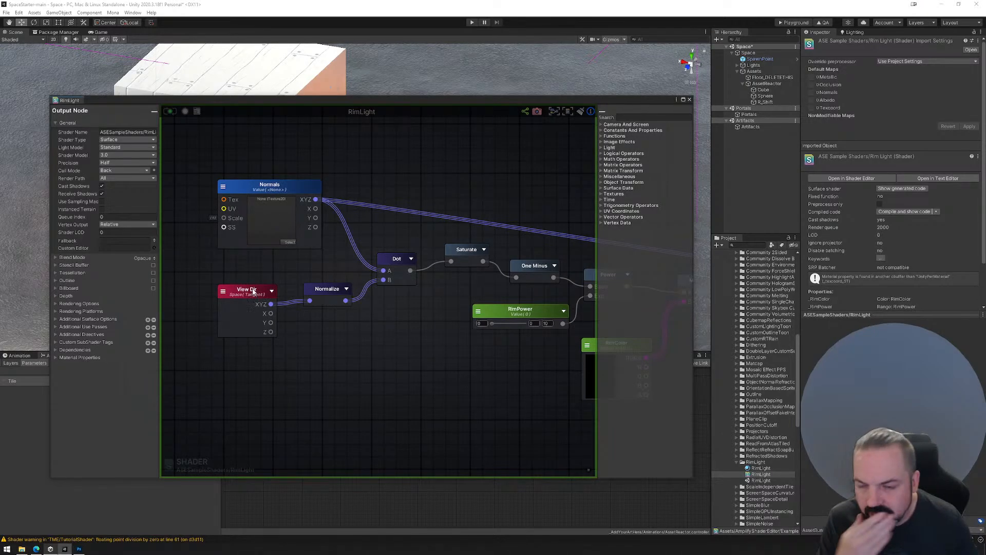
pyautogui.click(323, 295)
pyautogui.click(396, 264)
pyautogui.click(465, 254)
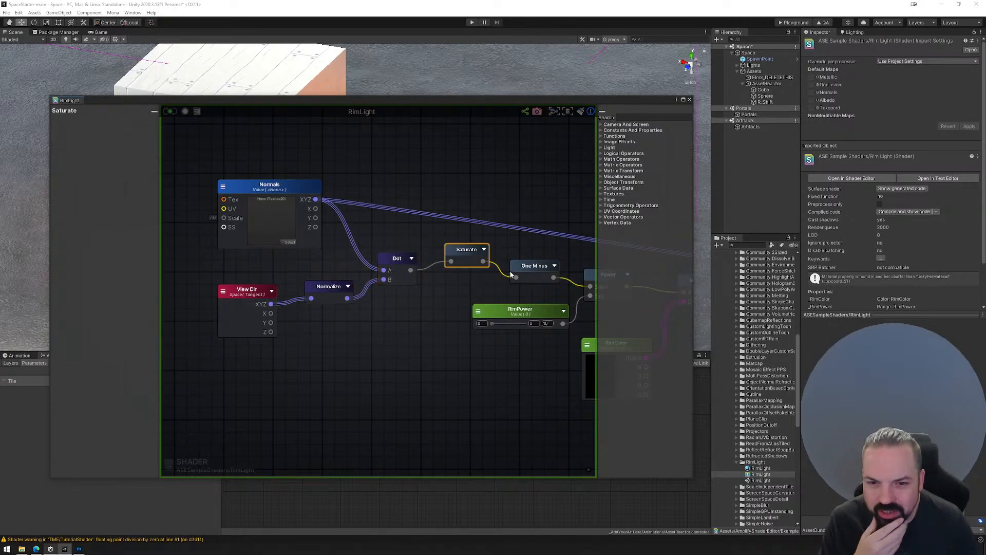
pyautogui.moveTo(511, 275); pyautogui.dragTo(403, 251, button='middle')
pyautogui.click(423, 246)
pyautogui.click(503, 252)
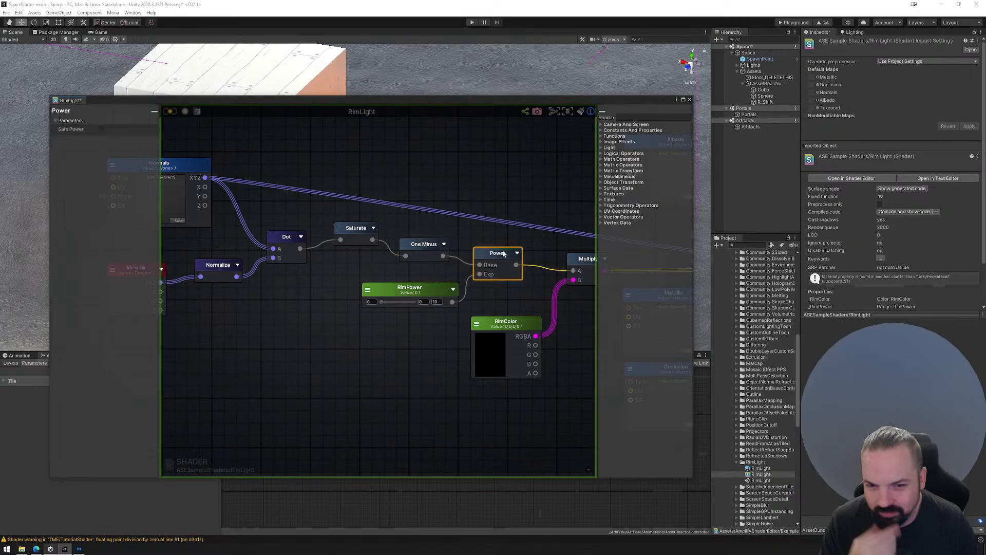
pyautogui.click(406, 294)
pyautogui.click(506, 322)
pyautogui.click(585, 260)
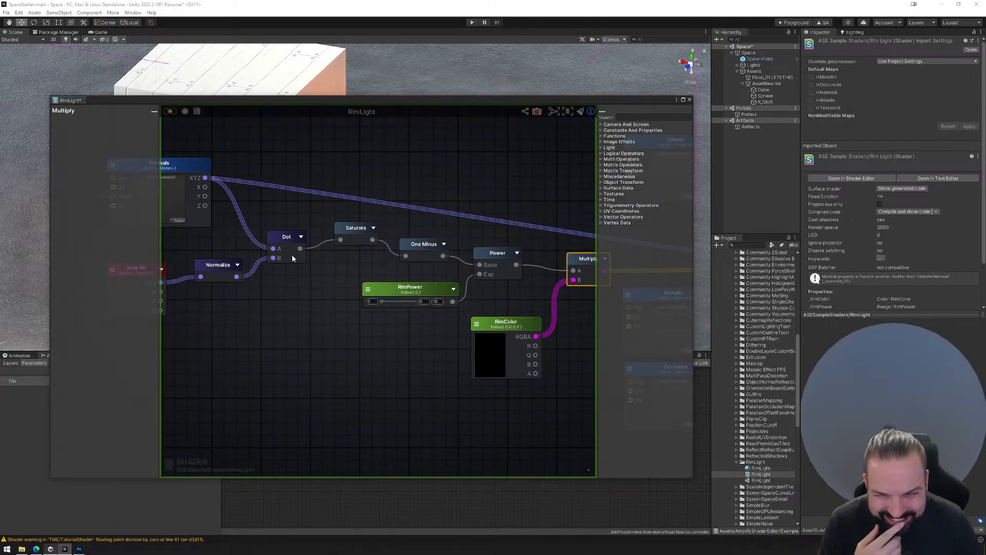
# Trace the RimLight graph's Multiply result to the output node and review the chain back to Normals and View Dir.
pyautogui.moveTo(292, 255); pyautogui.dragTo(341, 276, button='middle')
pyautogui.press('f')
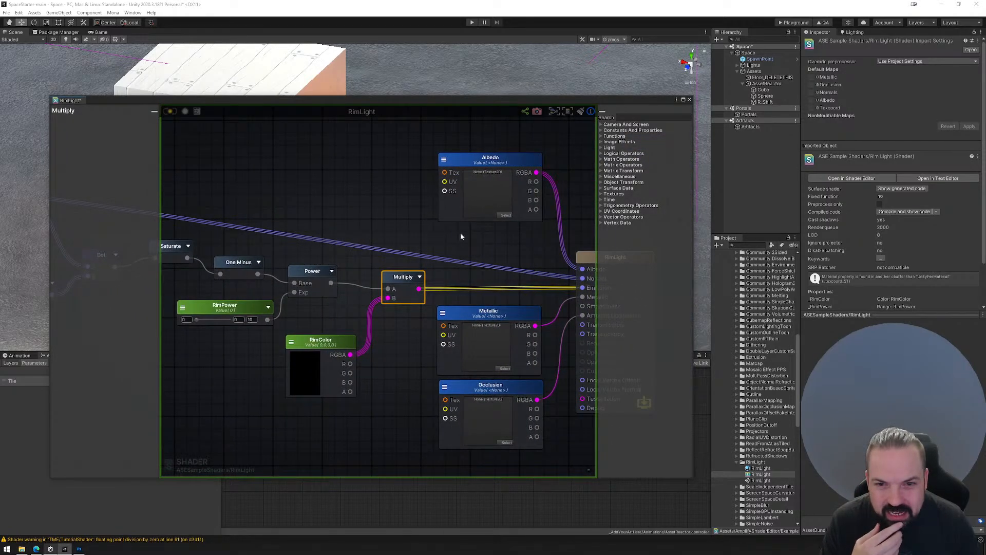
pyautogui.moveTo(460, 233); pyautogui.dragTo(455, 210, button='middle')
pyautogui.moveTo(355, 235); pyautogui.dragTo(430, 246, button='middle')
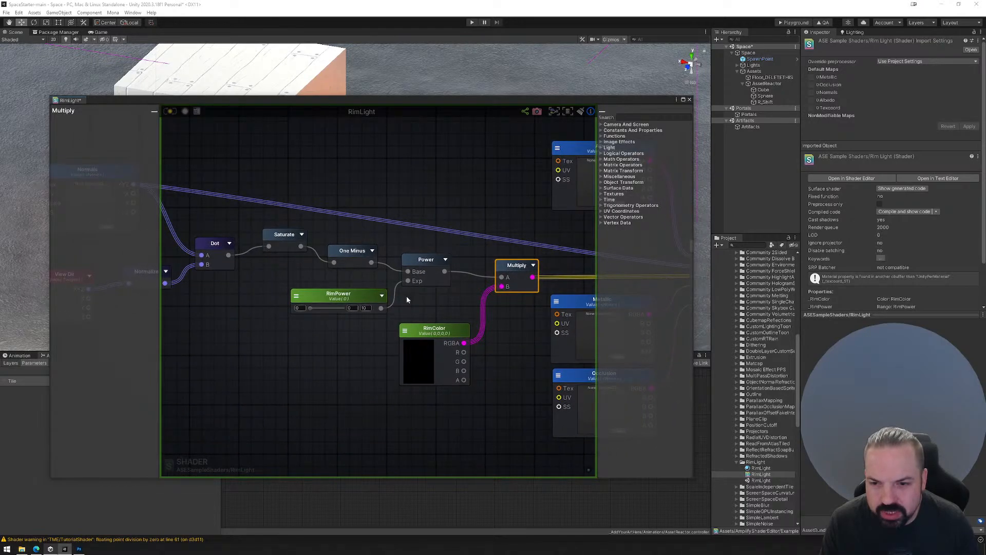
pyautogui.moveTo(358, 255); pyautogui.dragTo(401, 252, button='middle')
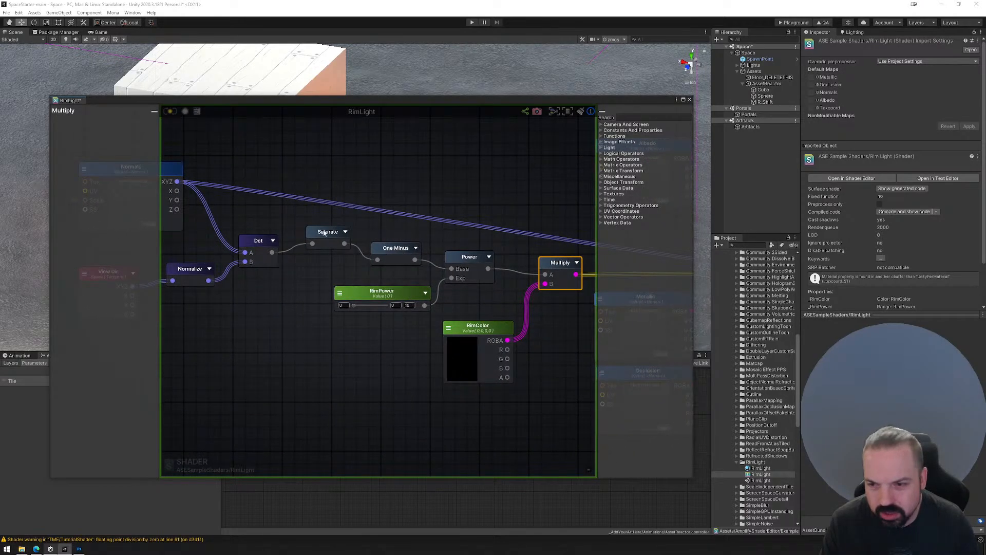
pyautogui.moveTo(235, 268); pyautogui.dragTo(327, 268, button='middle')
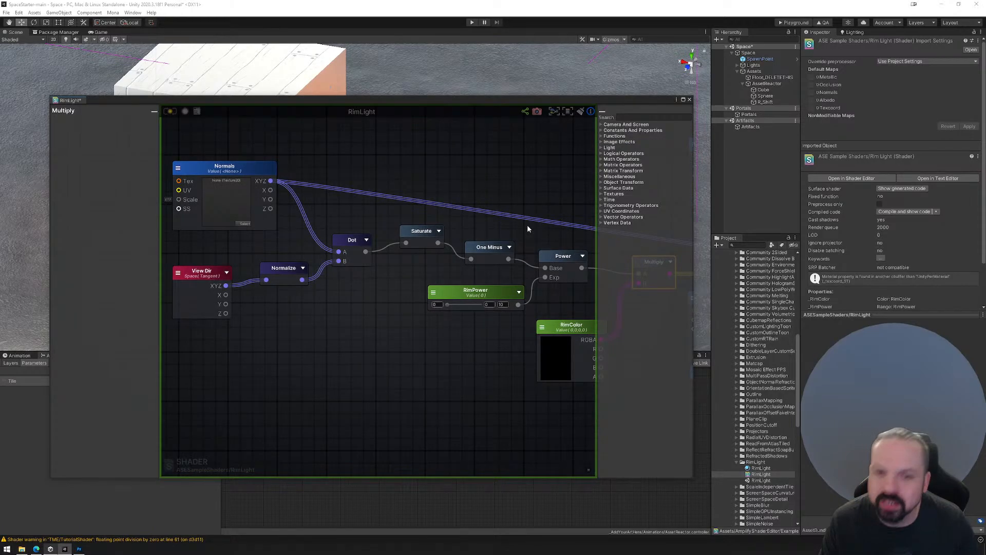
pyautogui.moveTo(528, 229); pyautogui.dragTo(418, 227, button='middle')
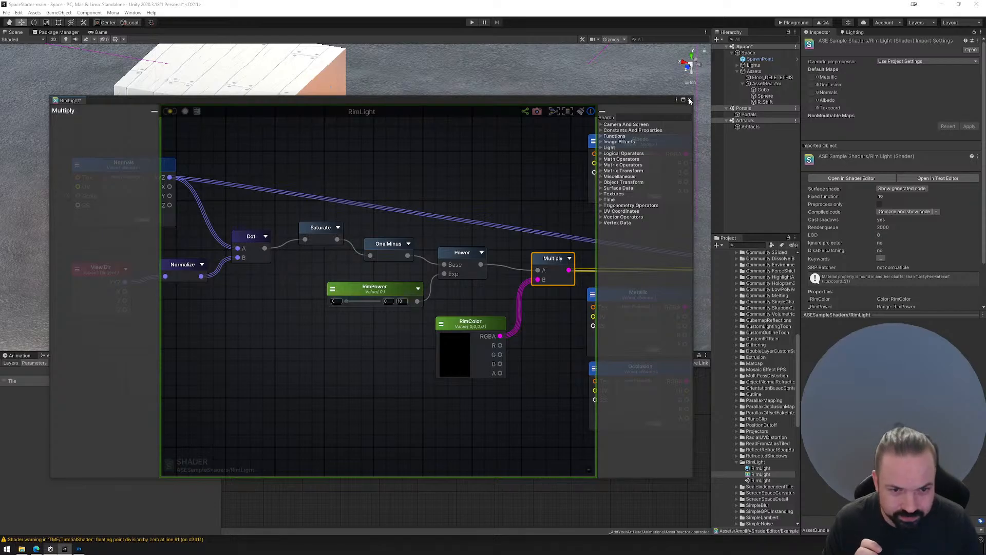
# Close the shader editor and apply the RimLight material to the sphere in the scene.
pyautogui.click(690, 101)
pyautogui.moveTo(761, 479); pyautogui.dragTo(436, 228)
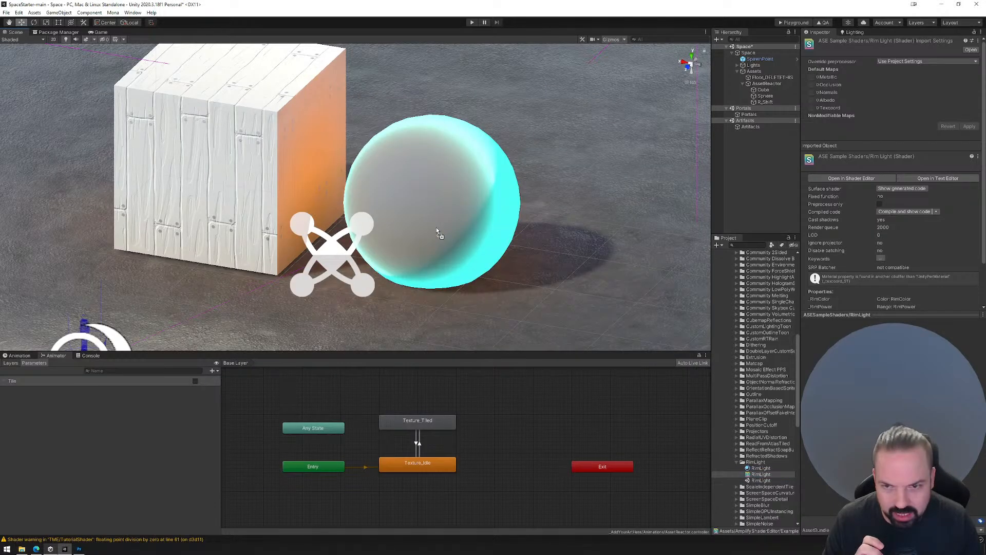
# Apply the SnowAccum material from its Built-In examples folder to both the sphere and the cube.
pyautogui.scroll(-3, 733, 409)
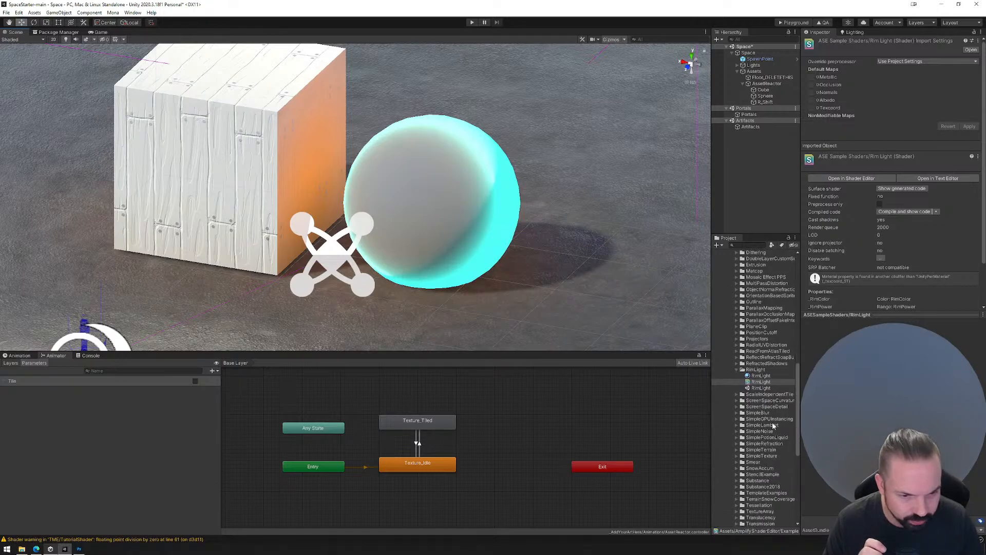
pyautogui.scroll(-1, 764, 429)
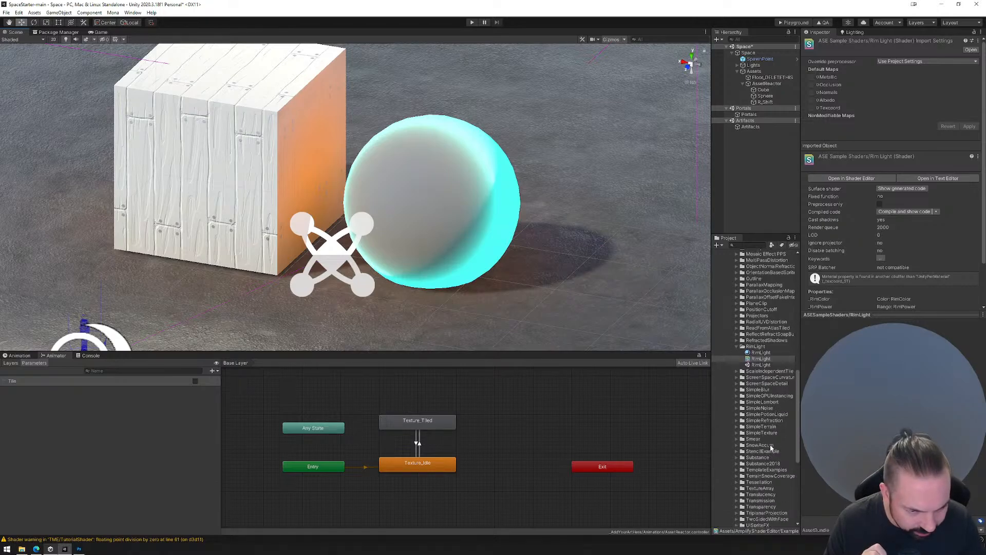
pyautogui.click(738, 445)
pyautogui.click(763, 452)
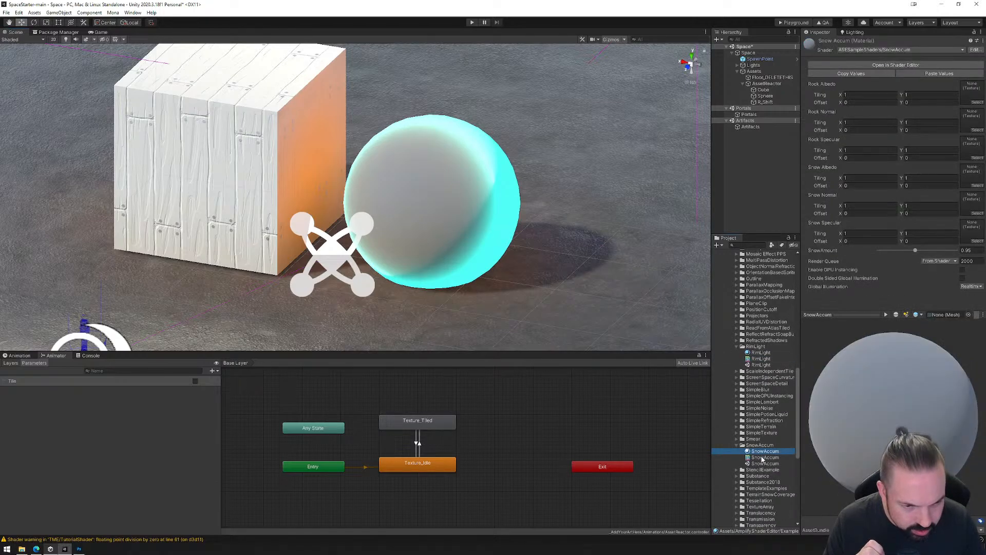
pyautogui.moveTo(761, 452); pyautogui.dragTo(431, 224)
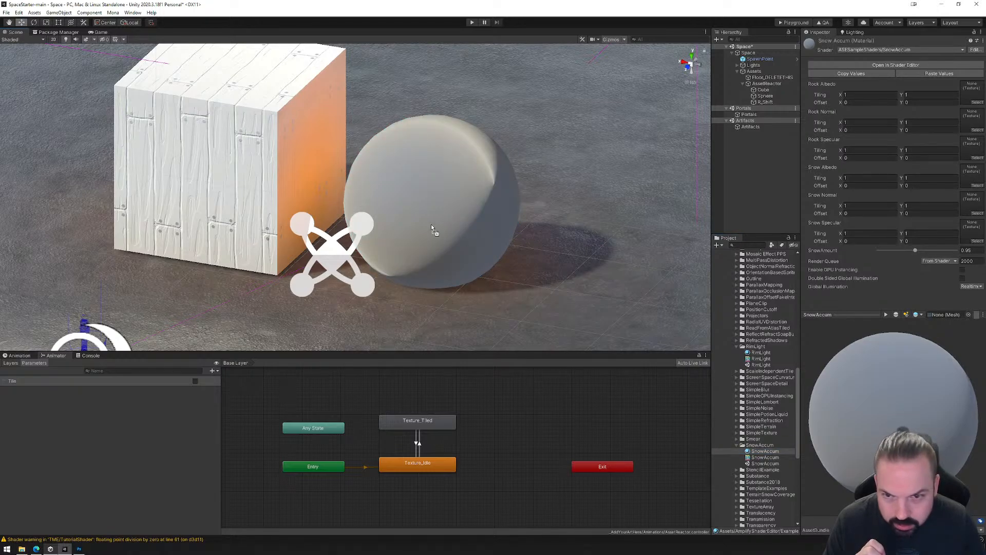
pyautogui.keyDown('alt'); pyautogui.moveTo(544, 266); pyautogui.dragTo(535, 240); pyautogui.keyUp('alt')
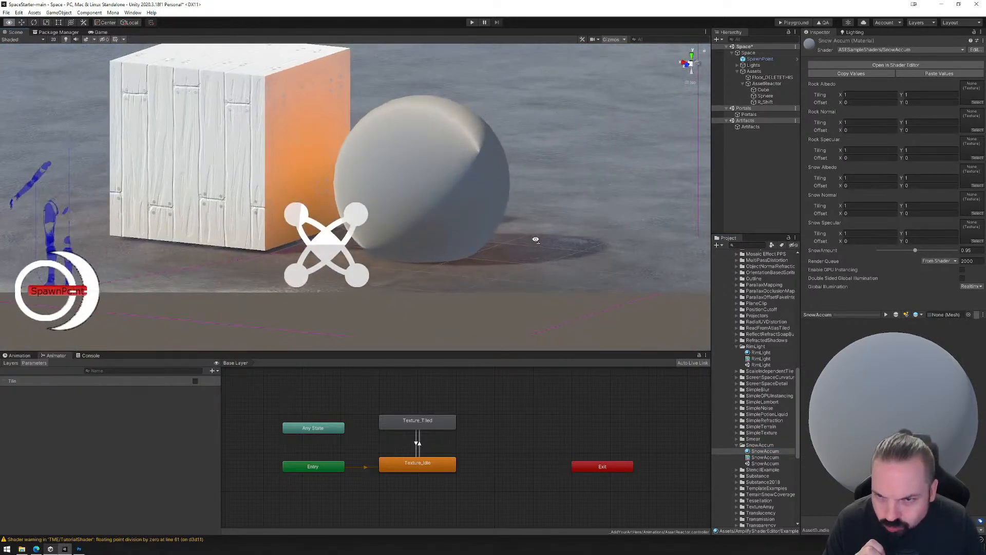
pyautogui.moveTo(763, 452); pyautogui.dragTo(223, 127)
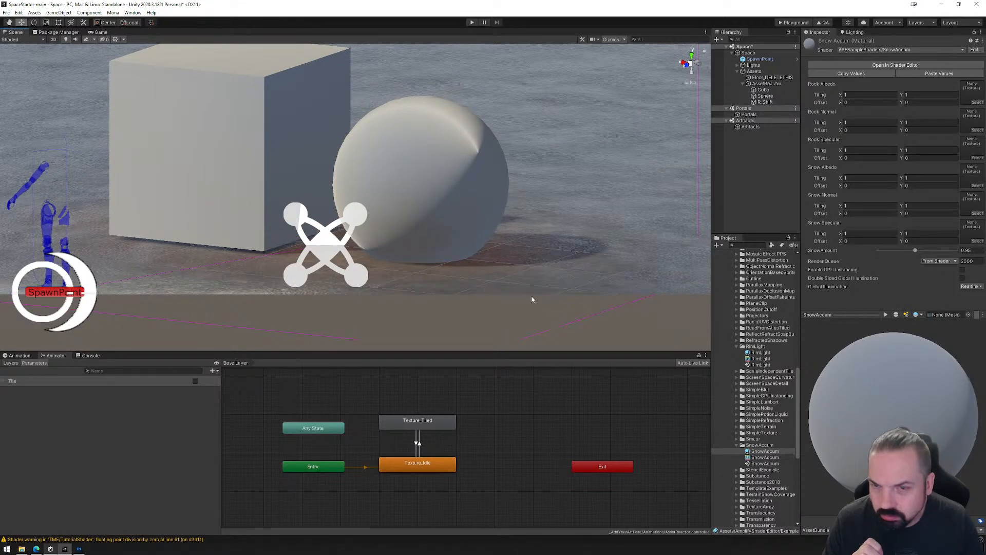
# Try the Water example's Ground material on the sphere, and apply the WaterSample material to the sphere and the cube.
pyautogui.scroll(-5, 765, 445)
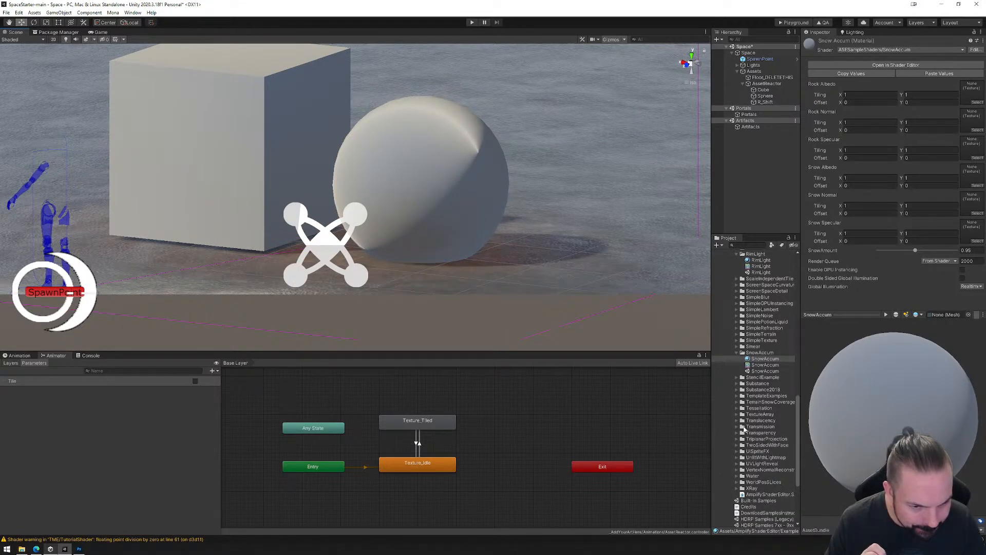
pyautogui.click(737, 477)
pyautogui.moveTo(759, 483); pyautogui.dragTo(482, 234)
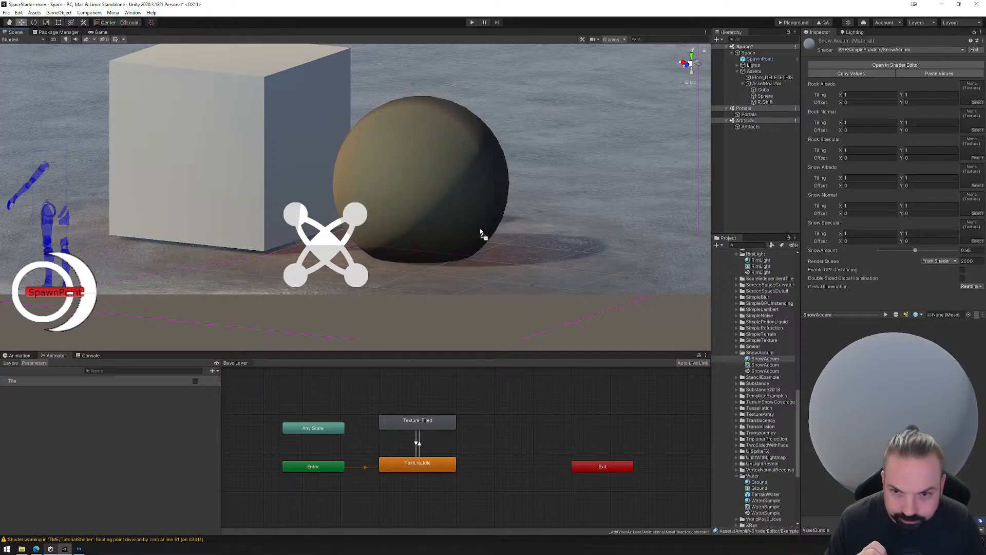
pyautogui.moveTo(761, 501); pyautogui.dragTo(425, 164)
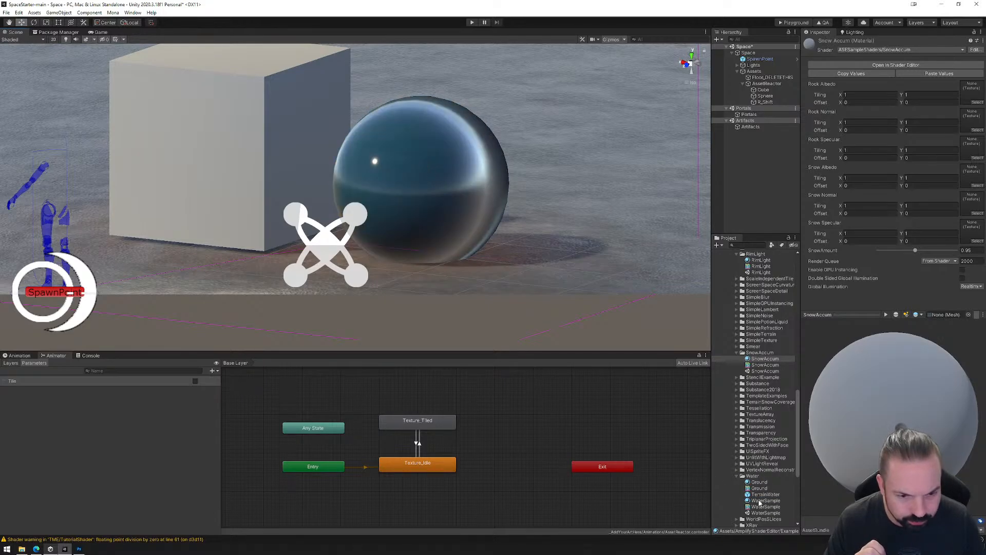
pyautogui.moveTo(761, 503); pyautogui.dragTo(291, 171)
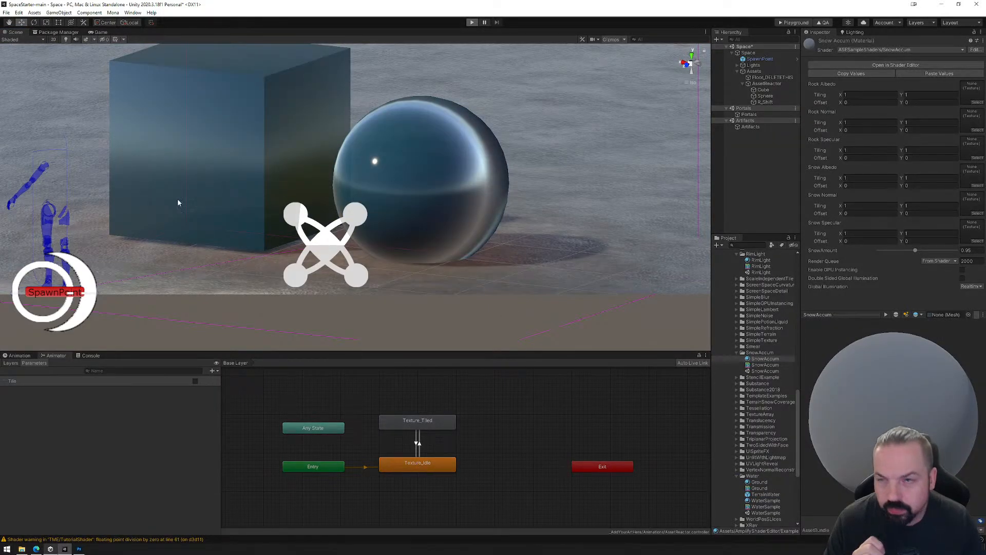
# Run the scene in play mode, view the water material on both objects from a higher angle, and stop playback.
pyautogui.hotkey('ctrl', 'p')
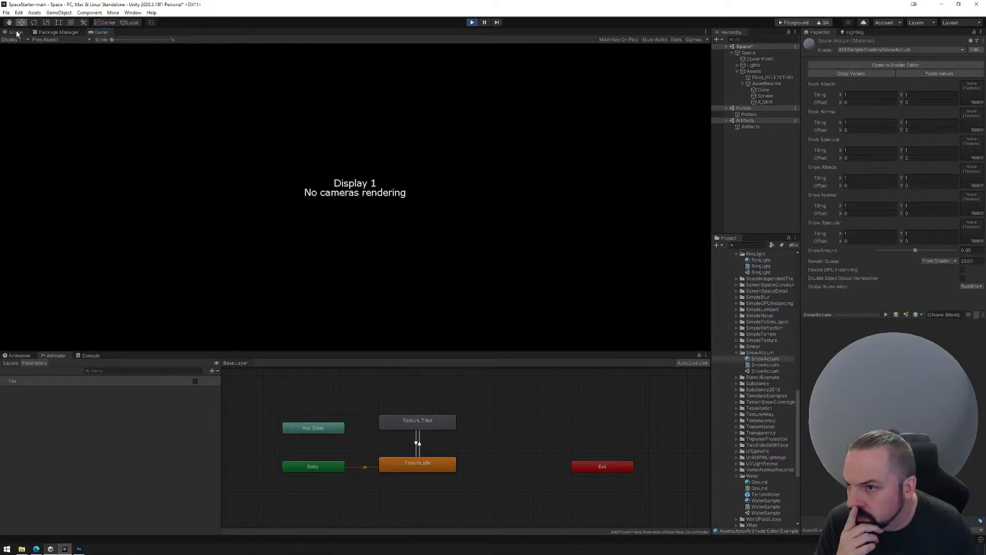
pyautogui.moveTo(393, 160); pyautogui.dragTo(337, 191, button='right')
pyautogui.click(472, 23)
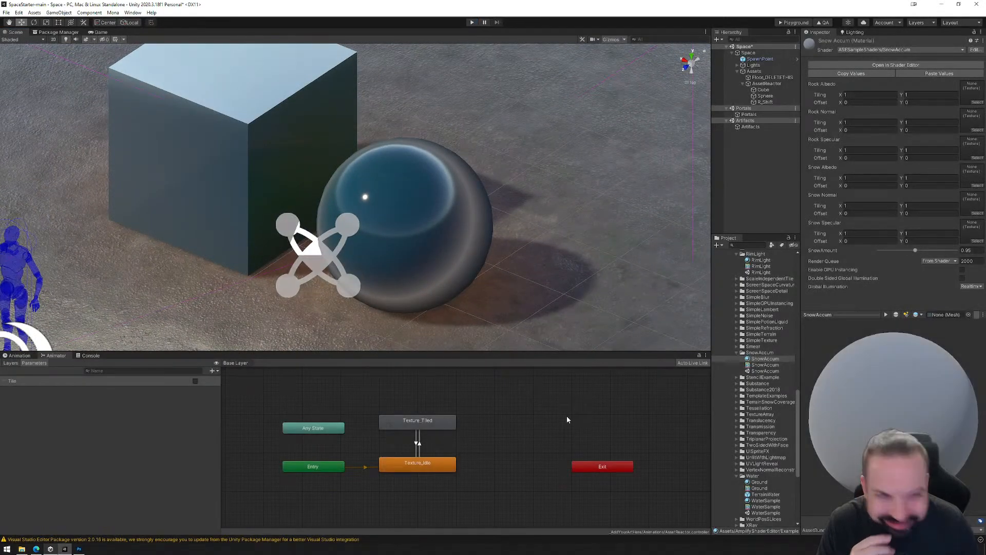
# From the XRay examples folder, apply the XRay material to the sphere and the ProceduralWall material to the cube.
pyautogui.click(760, 482)
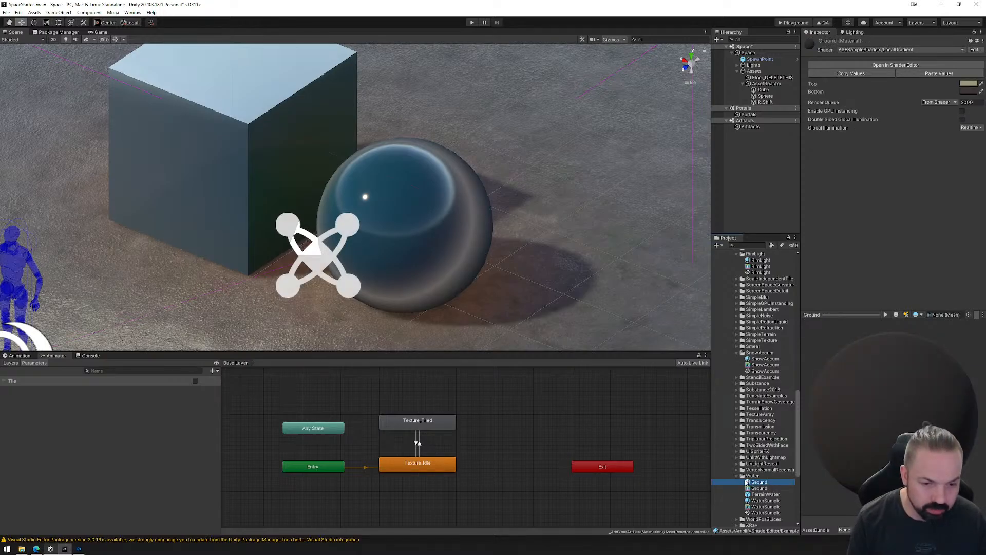
pyautogui.click(737, 476)
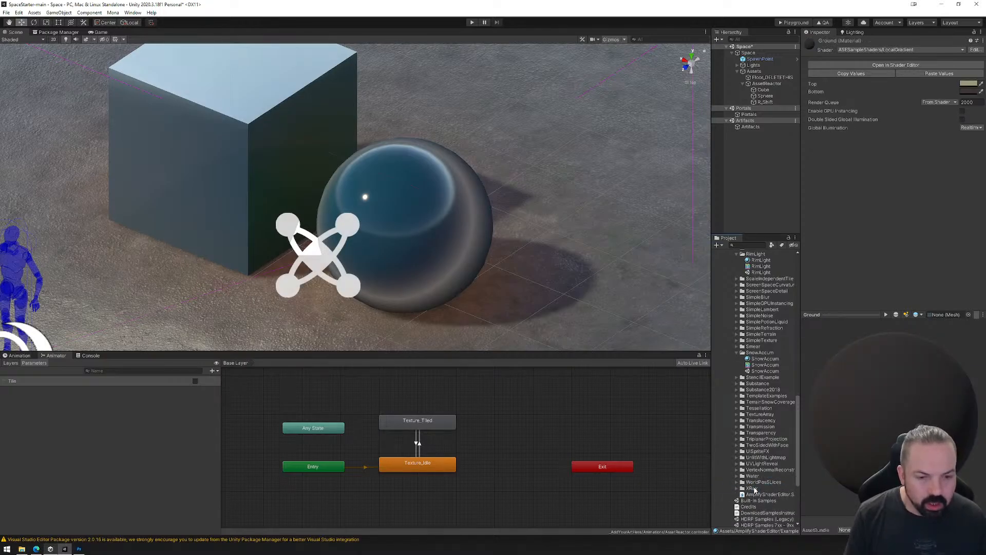
pyautogui.click(755, 488)
pyautogui.click(738, 488)
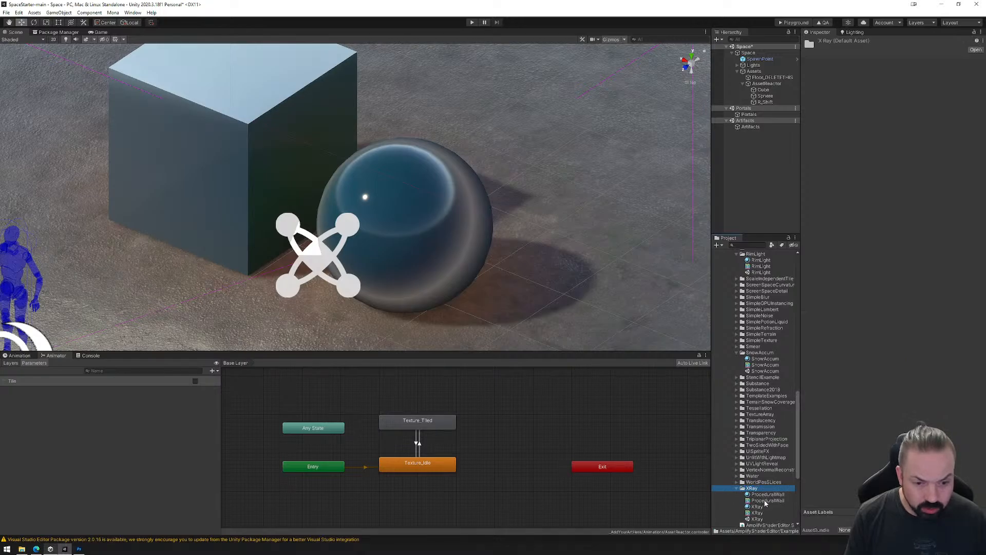
pyautogui.moveTo(765, 501); pyautogui.dragTo(425, 265)
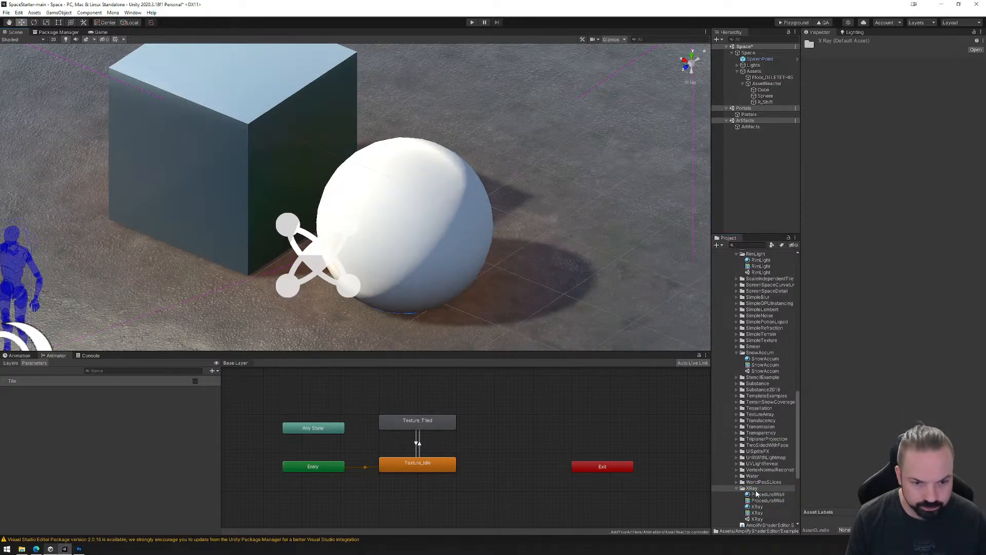
pyautogui.moveTo(757, 494); pyautogui.dragTo(288, 180)
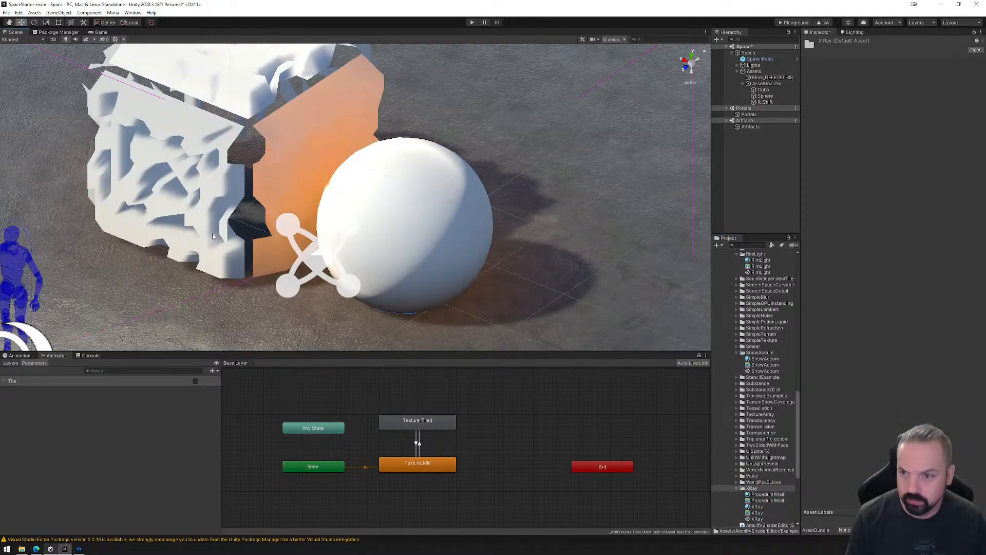
# Undo the ProceduralWall material assignment on the cube and collapse the XRay examples folder.
pyautogui.keyDown('alt'); pyautogui.moveTo(211, 232); pyautogui.dragTo(240, 180); pyautogui.keyUp('alt')
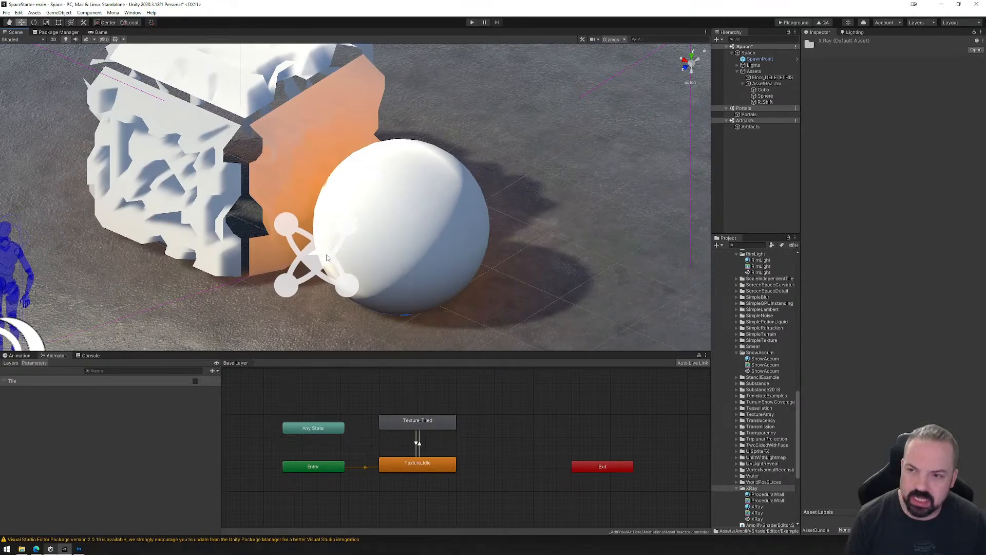
pyautogui.hotkey('ctrl', 'z')
pyautogui.keyDown('alt'); pyautogui.moveTo(472, 275); pyautogui.dragTo(502, 251); pyautogui.keyUp('alt')
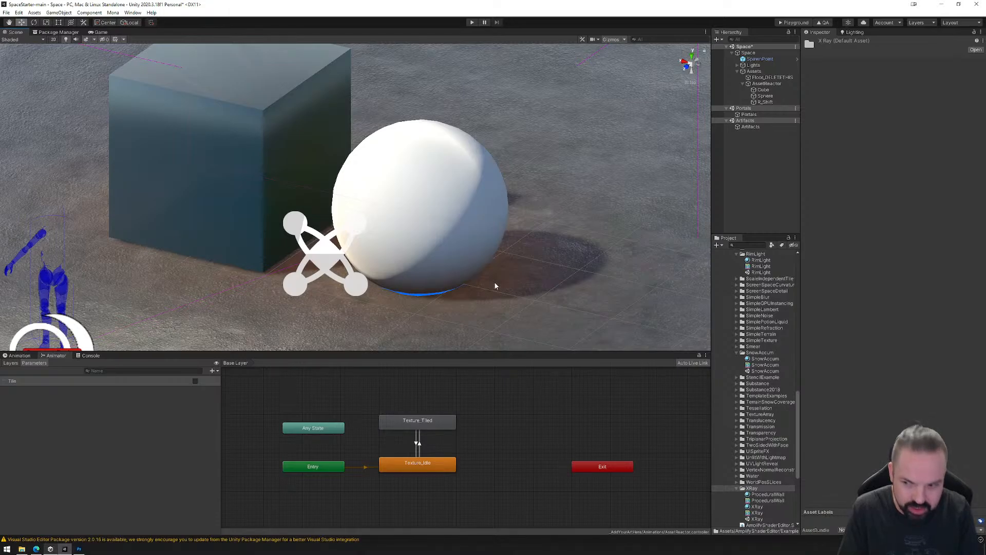
pyautogui.click(737, 488)
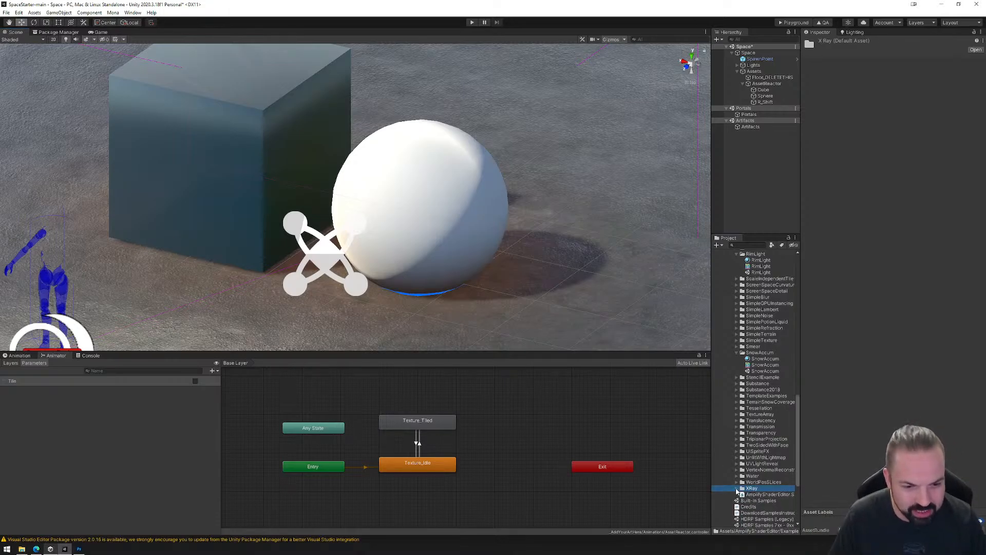
# Try the SimpleBlur example's material on the sphere and look inside the Mosaic Effect PPS folder.
pyautogui.click(737, 298)
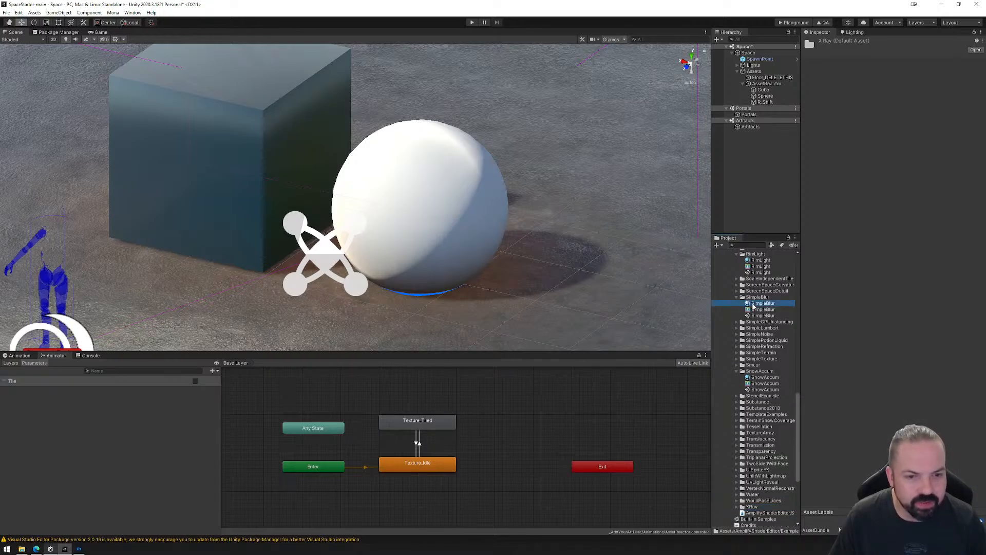
pyautogui.moveTo(764, 303); pyautogui.dragTo(479, 198)
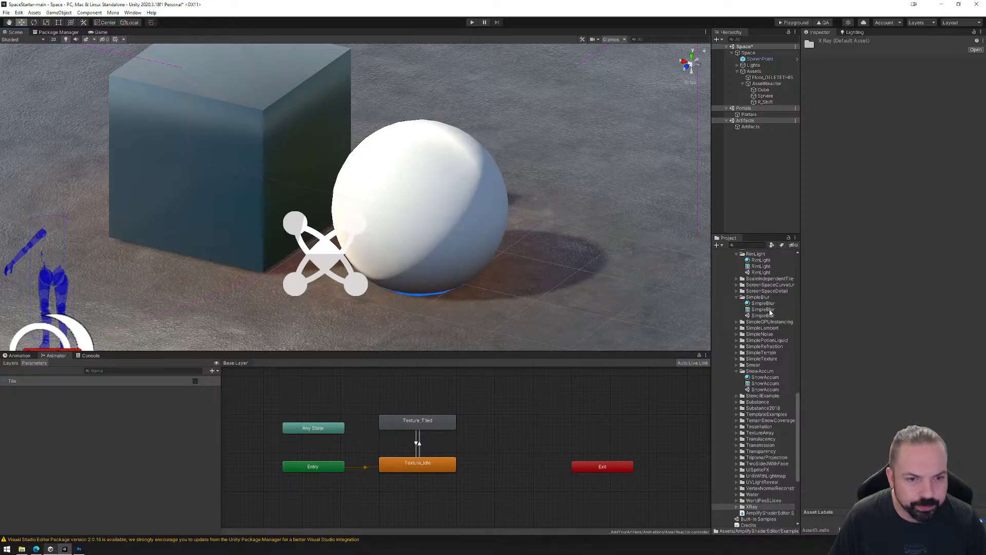
pyautogui.scroll(3, 757, 306)
pyautogui.scroll(2, 757, 308)
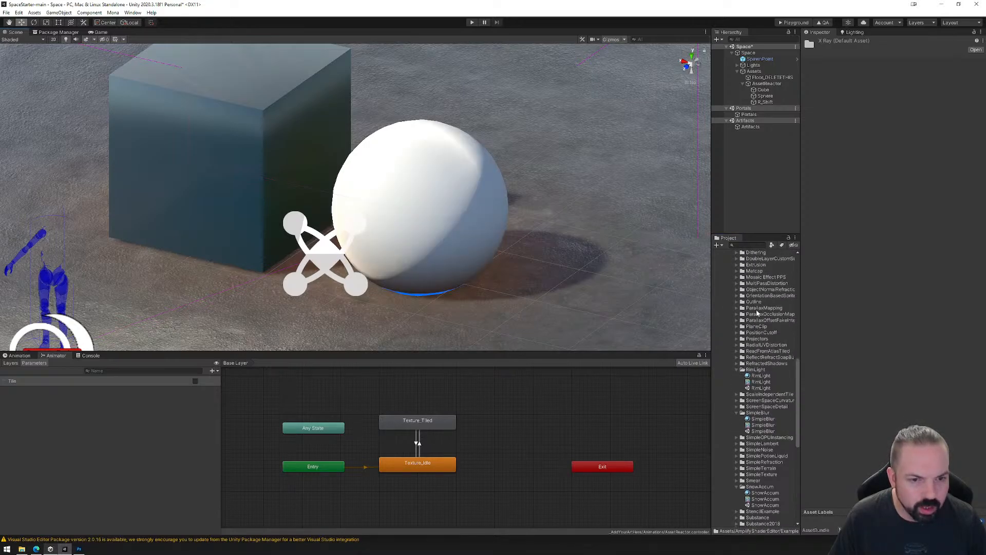
pyautogui.click(737, 277)
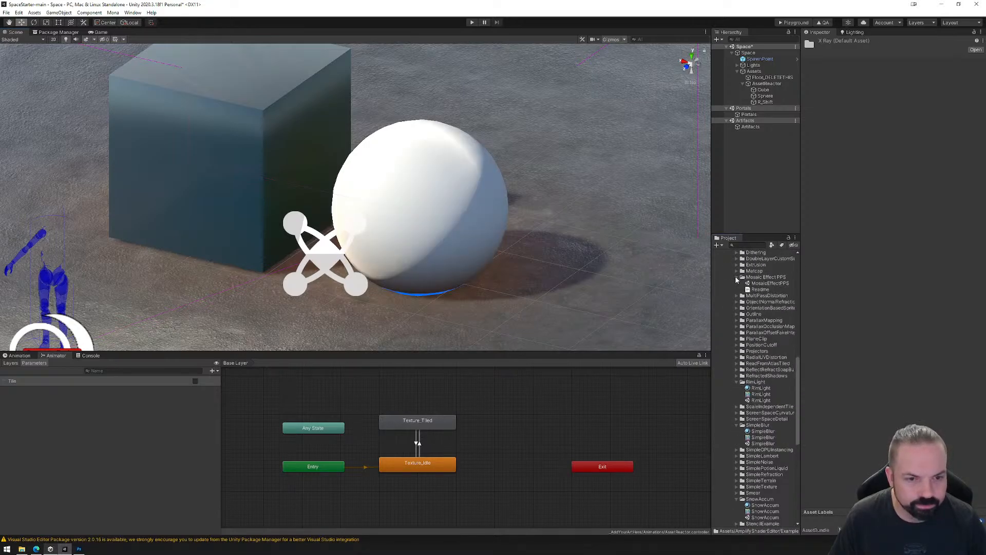
pyautogui.scroll(4, 753, 329)
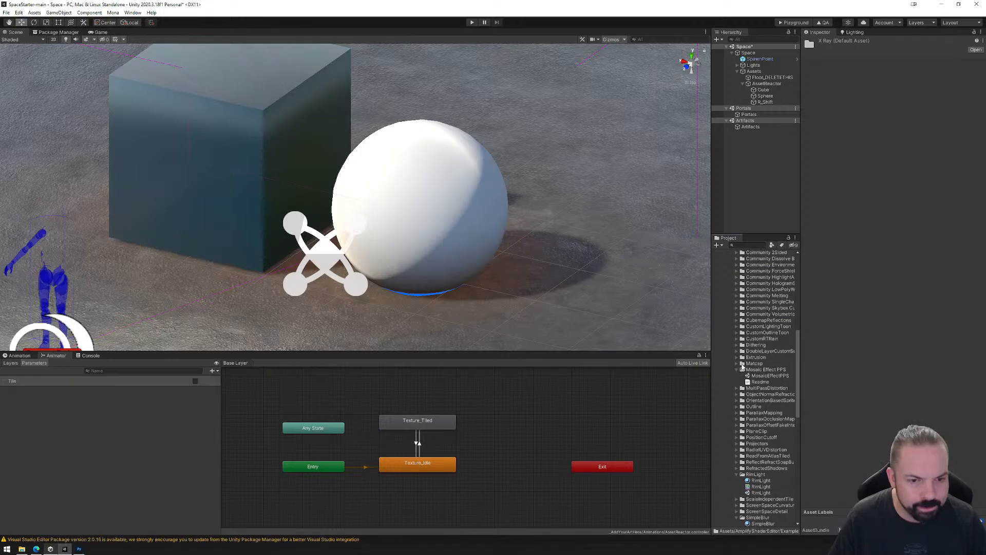
# Apply the Matcap example's material to the sphere and set its Matcap texture to the TileablePlane wood flooring base texture.
pyautogui.click(737, 363)
pyautogui.moveTo(759, 369); pyautogui.dragTo(414, 220)
pyautogui.click(414, 219)
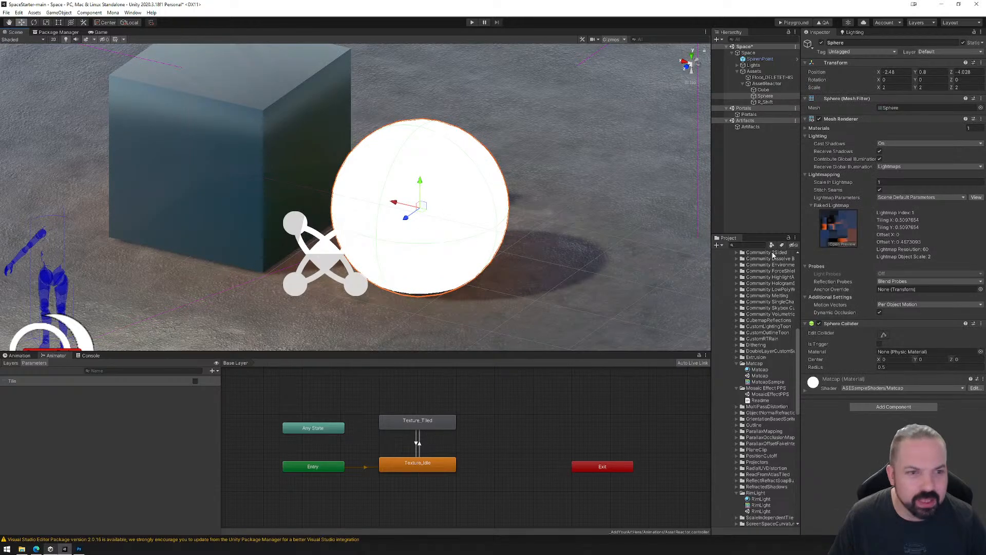
pyautogui.click(765, 370)
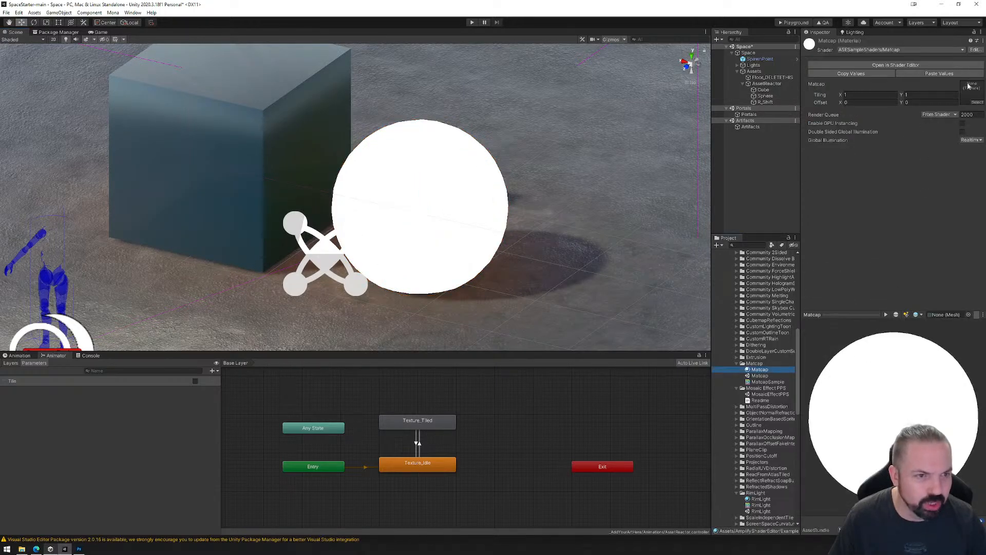
pyautogui.scroll(6, 765, 437)
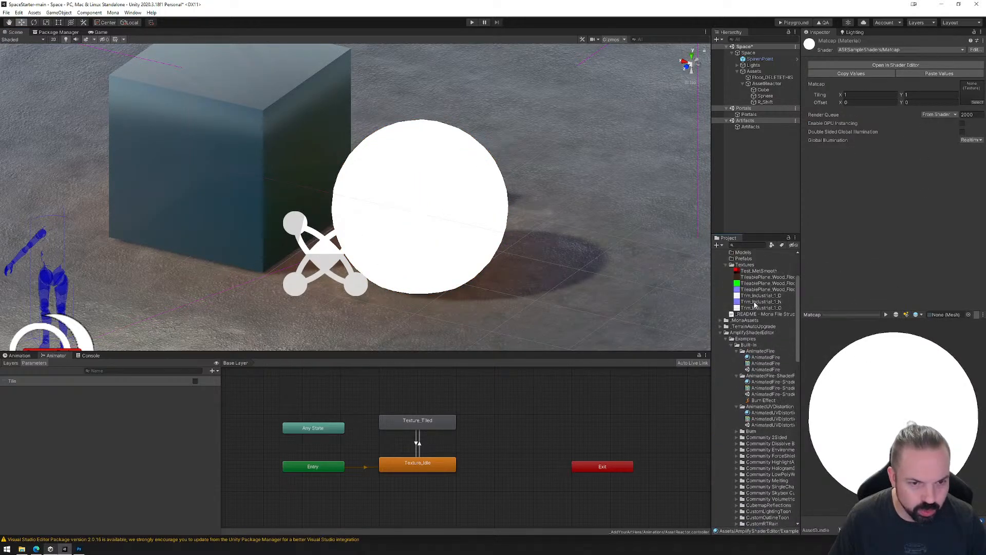
pyautogui.moveTo(765, 277); pyautogui.dragTo(970, 92)
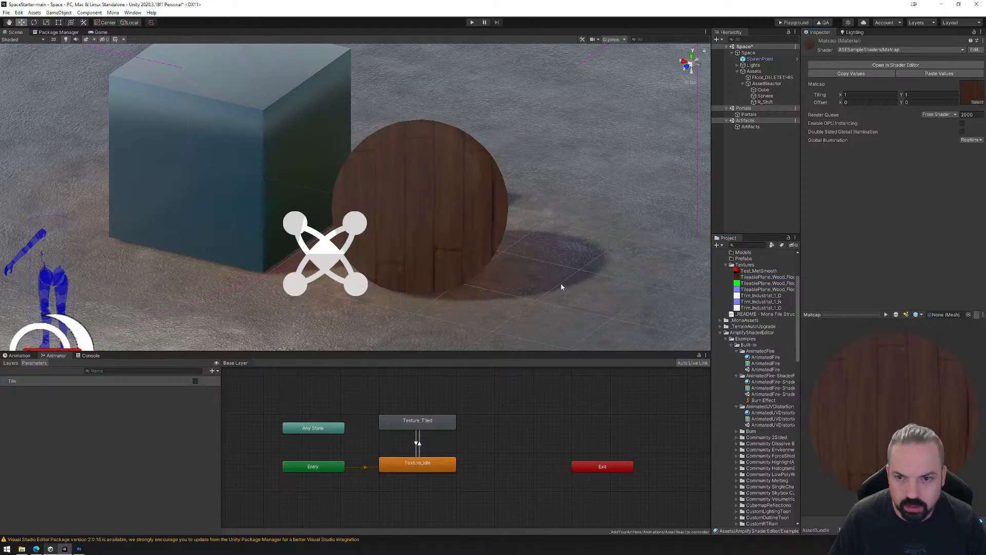
pyautogui.moveTo(562, 287)
pyautogui.keyDown('alt'); pyautogui.mouseDown()
pyautogui.moveTo(392, 249)
pyautogui.moveTo(363, 282)
pyautogui.moveTo(589, 256)
pyautogui.moveTo(605, 187)
pyautogui.moveTo(467, 150)
pyautogui.moveTo(359, 221)
pyautogui.moveTo(424, 297)
pyautogui.moveTo(569, 288)
pyautogui.mouseUp(); pyautogui.keyUp('alt')
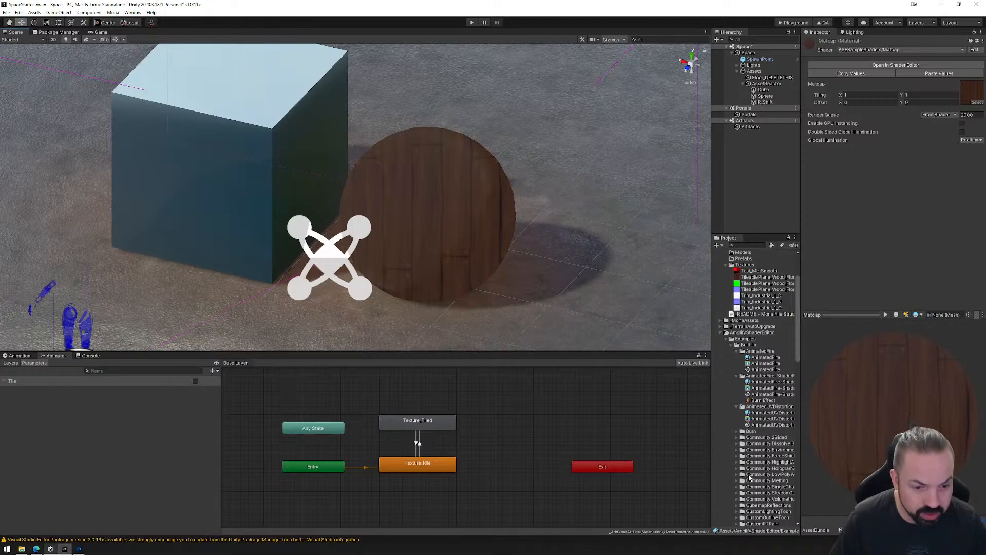
# Widen the Project area and apply the DissolveBurn material from the Community Dissolve Burn folder to the sphere.
pyautogui.scroll(-3, 747, 454)
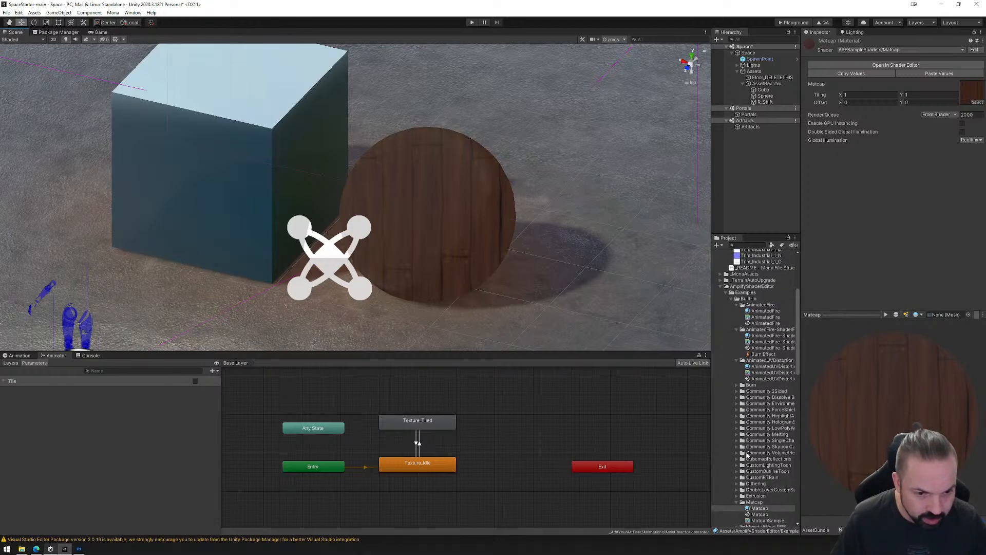
pyautogui.moveTo(709, 428); pyautogui.dragTo(676, 424)
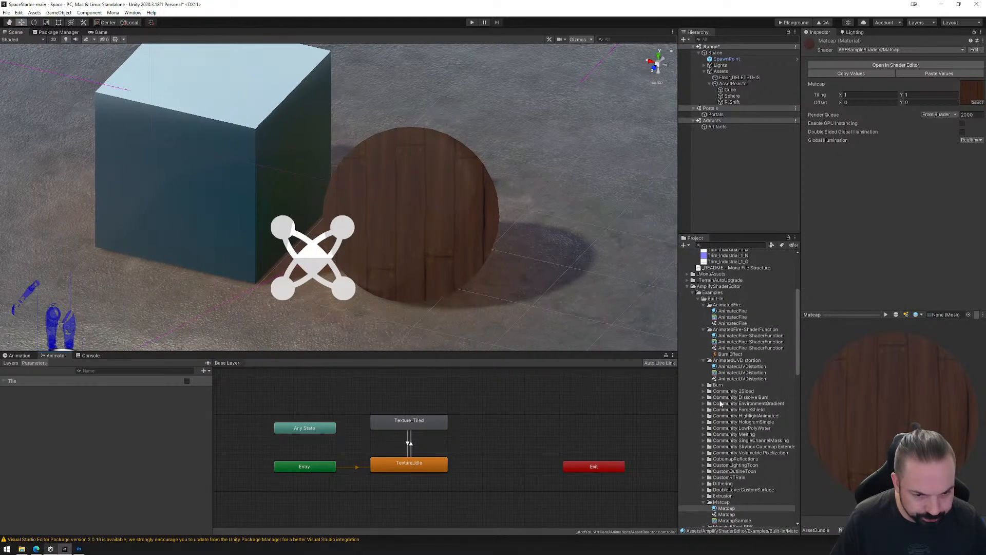
pyautogui.click(703, 398)
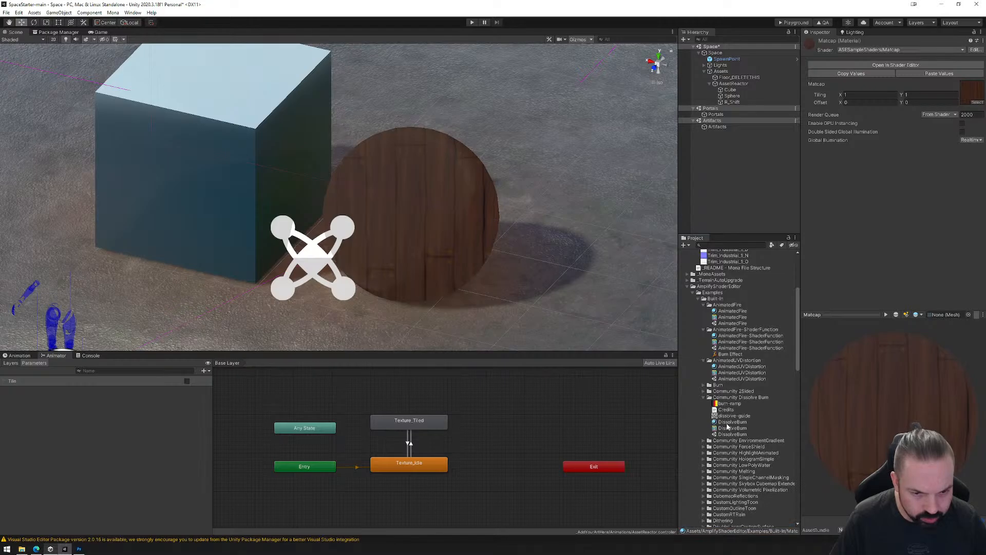
pyautogui.moveTo(729, 423); pyautogui.dragTo(433, 251)
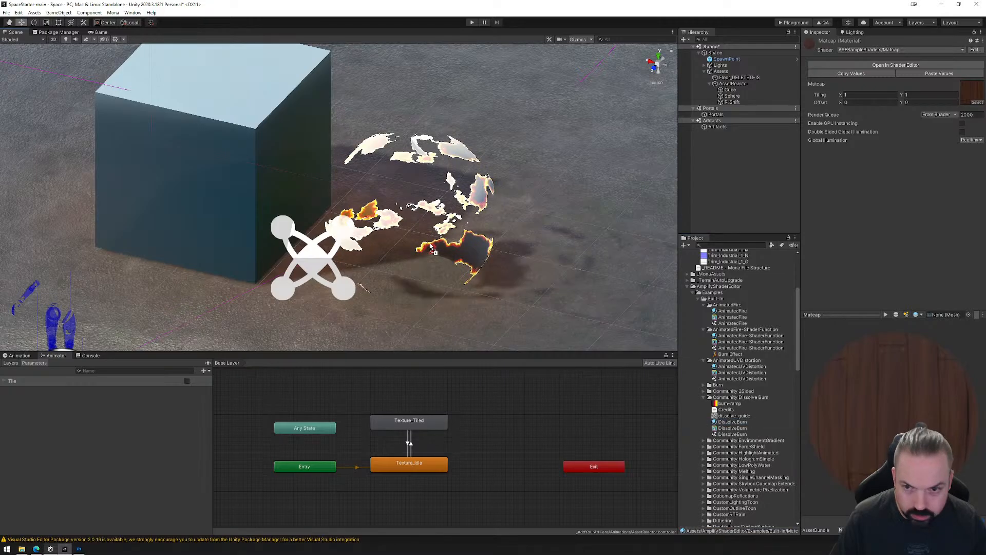
# Run the scene in play mode, stay in the Scene view, and set the sphere material's Dissolve Amount to 0.
pyautogui.click(473, 23)
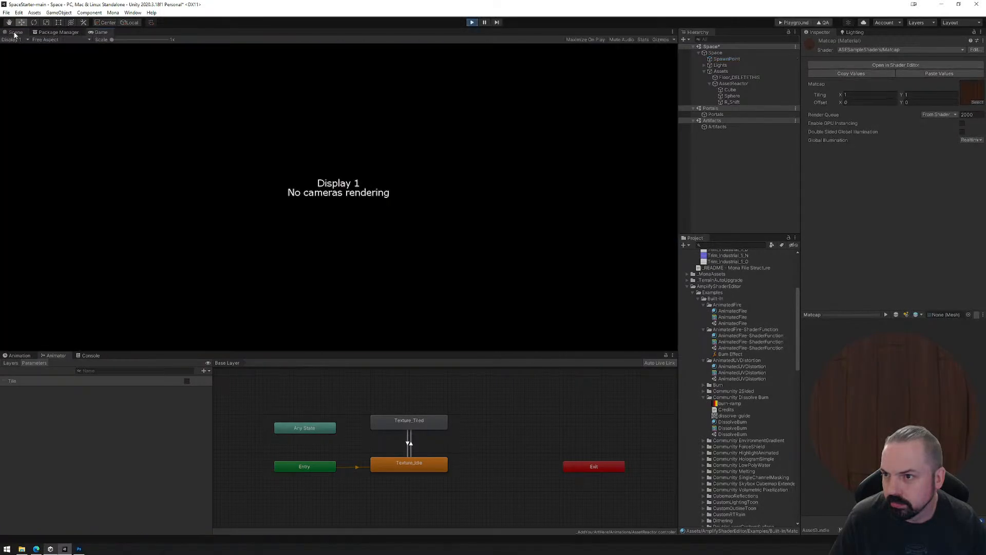
pyautogui.click(15, 33)
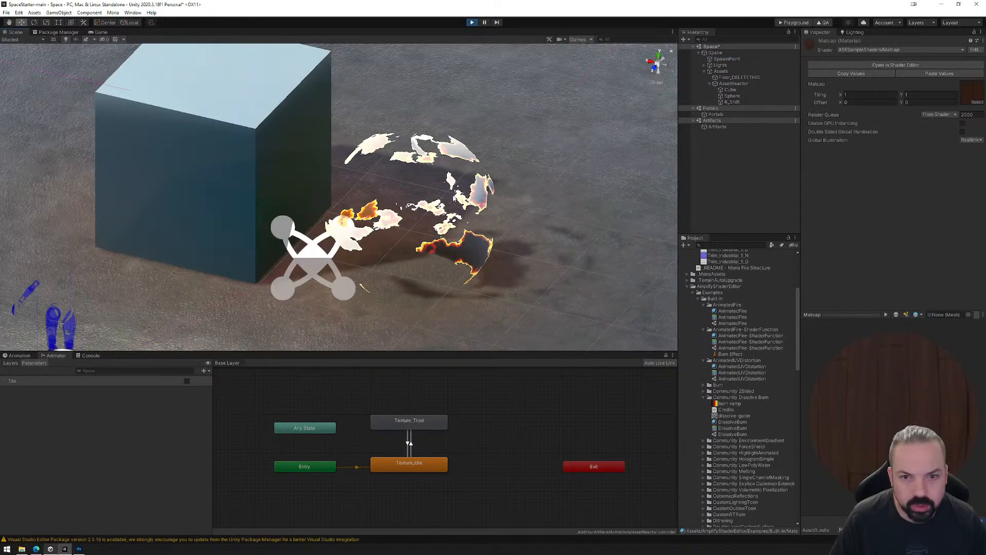
pyautogui.click(730, 90)
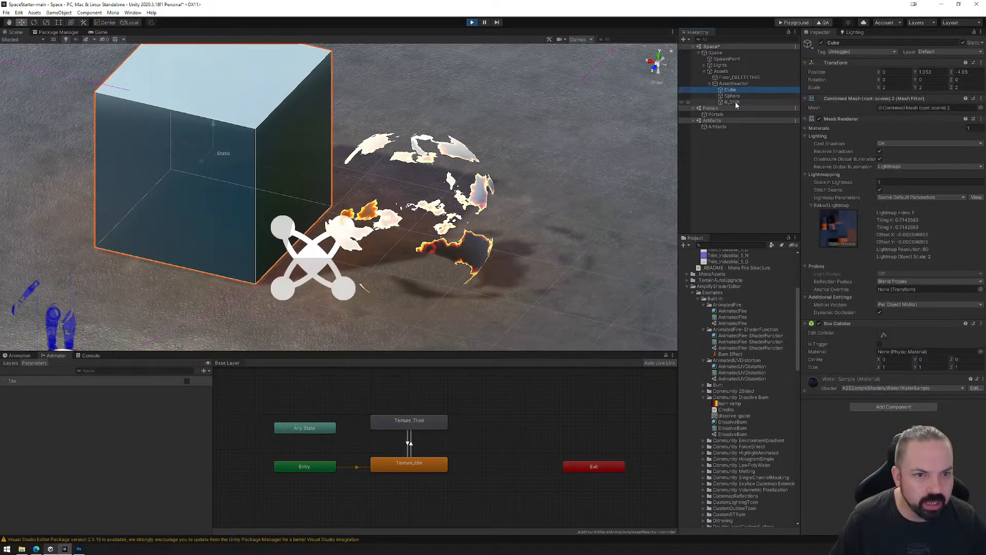
pyautogui.click(730, 96)
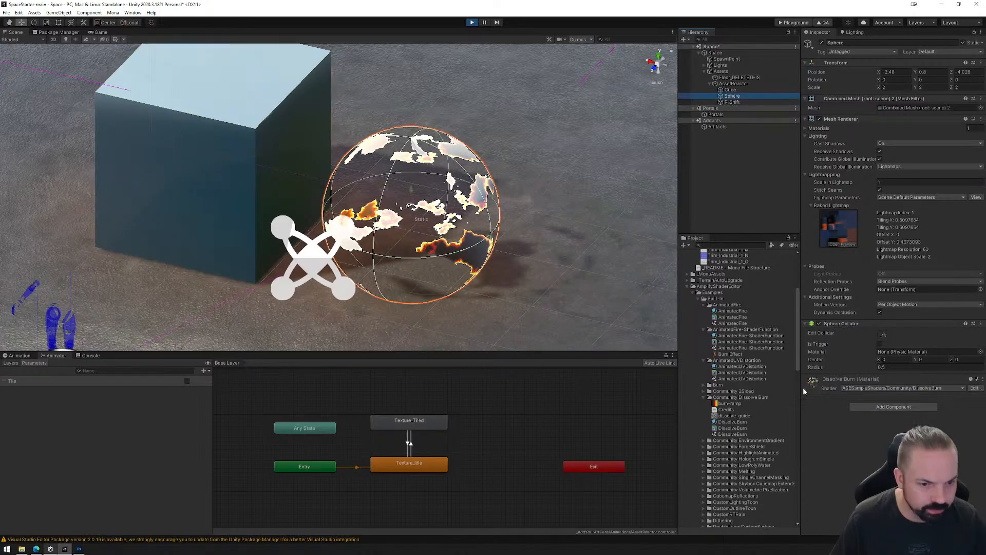
pyautogui.click(804, 389)
pyautogui.scroll(-3, 821, 429)
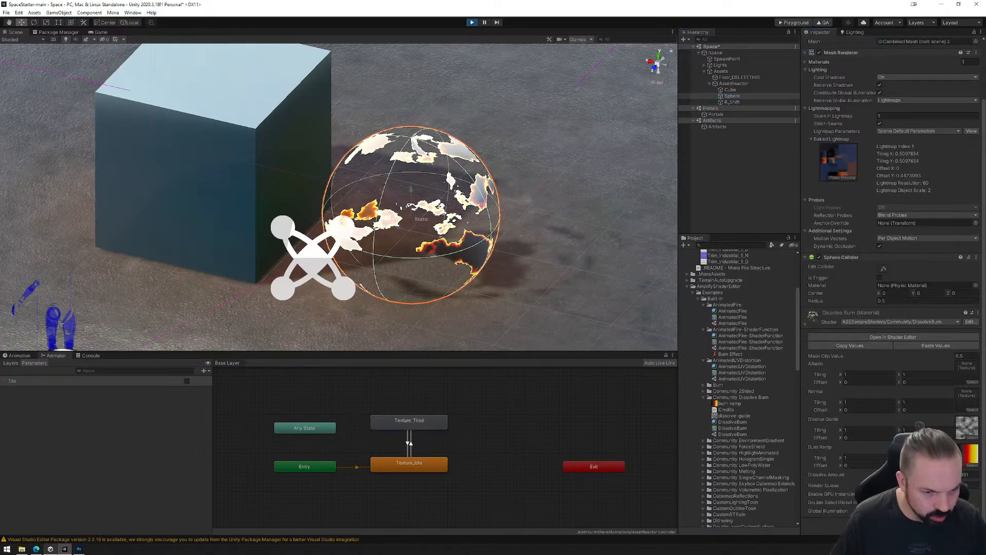
pyautogui.moveTo(913, 475)
pyautogui.mouseDown()
pyautogui.moveTo(922, 475)
pyautogui.moveTo(879, 475)
pyautogui.mouseUp()
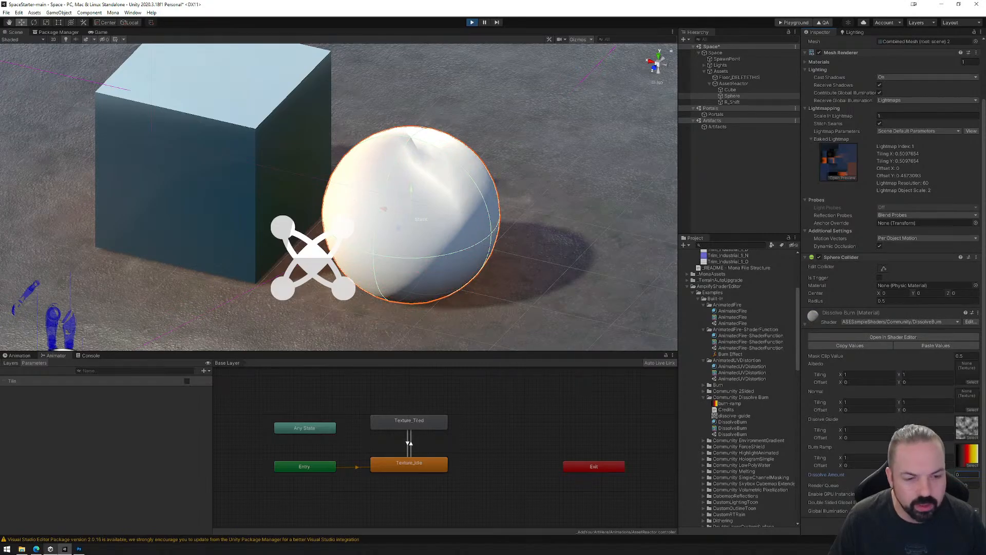
# Open the DissolveBurn shader's node graph, examine its emission, opacity mask, Dissolve Amount and output nodes, and close the graph.
pyautogui.click(862, 339)
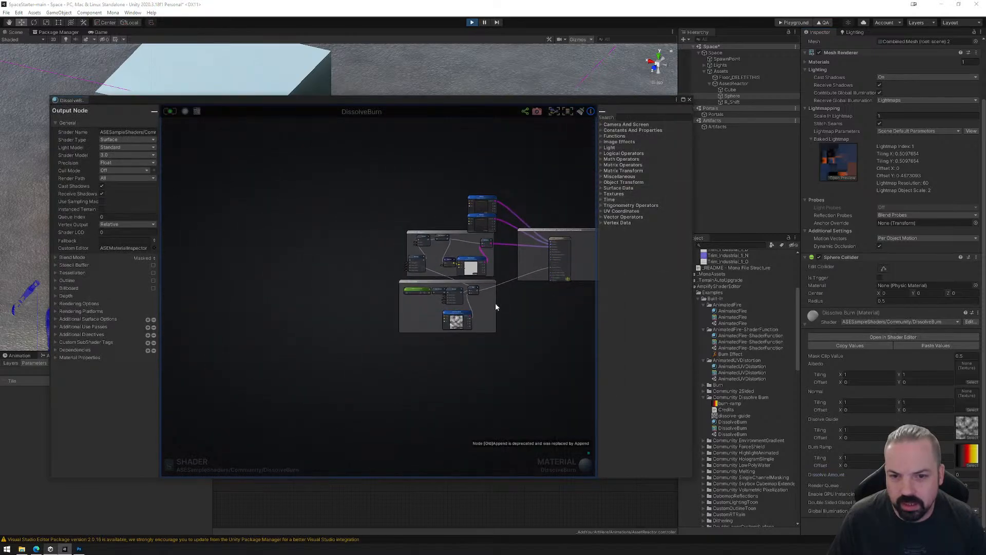
pyautogui.moveTo(496, 307); pyautogui.dragTo(416, 307, button='middle')
pyautogui.scroll(5, 363, 307)
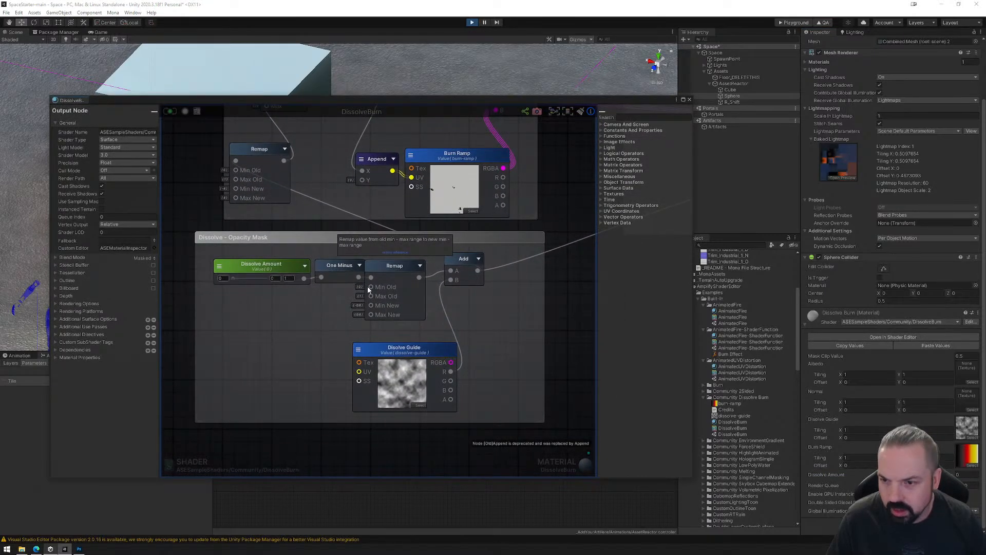
pyautogui.moveTo(367, 286)
pyautogui.mouseDown(button='middle')
pyautogui.moveTo(356, 322)
pyautogui.moveTo(363, 405)
pyautogui.mouseUp(button='middle')
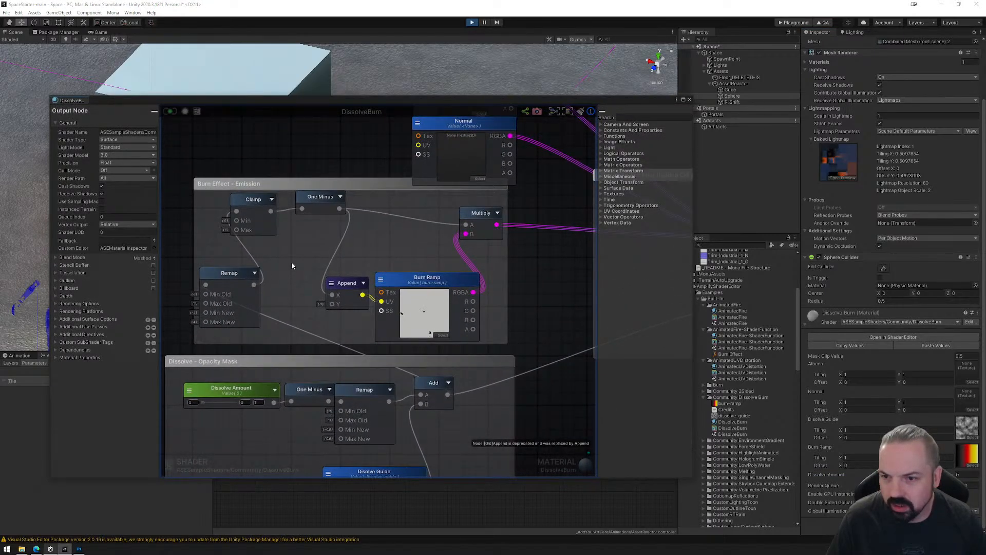
pyautogui.moveTo(291, 261); pyautogui.dragTo(255, 375, button='middle')
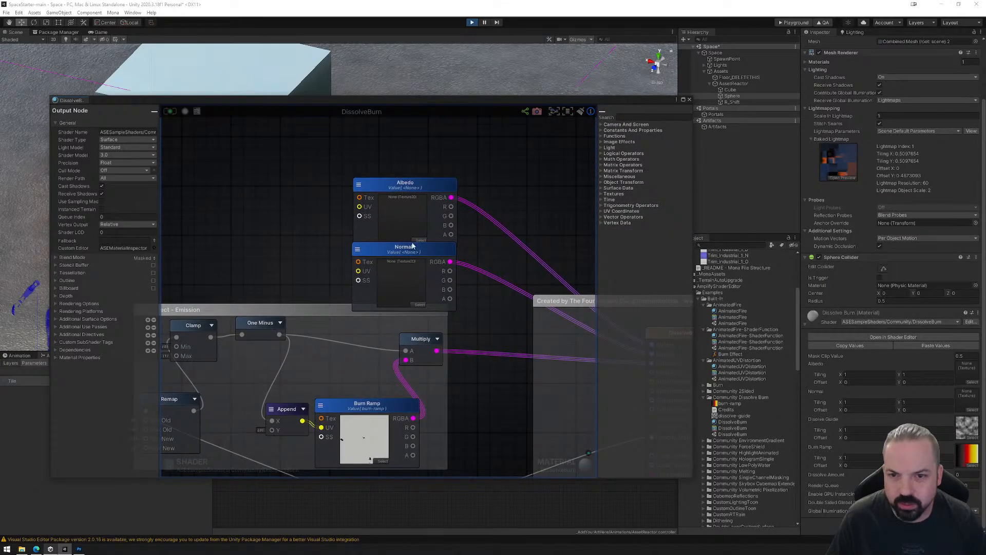
pyautogui.moveTo(378, 319); pyautogui.dragTo(460, 135, button='middle')
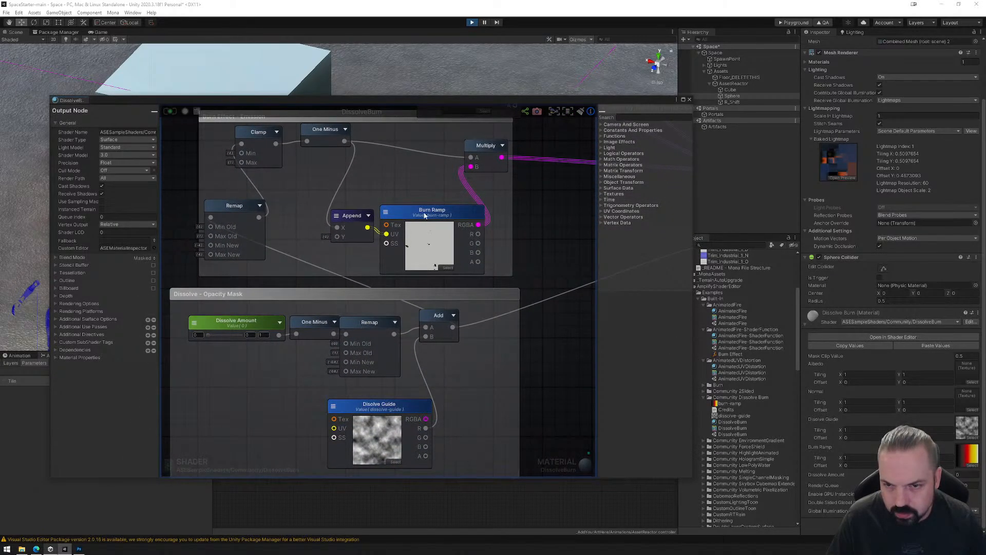
pyautogui.moveTo(282, 171); pyautogui.dragTo(254, 147, button='middle')
pyautogui.click(221, 296)
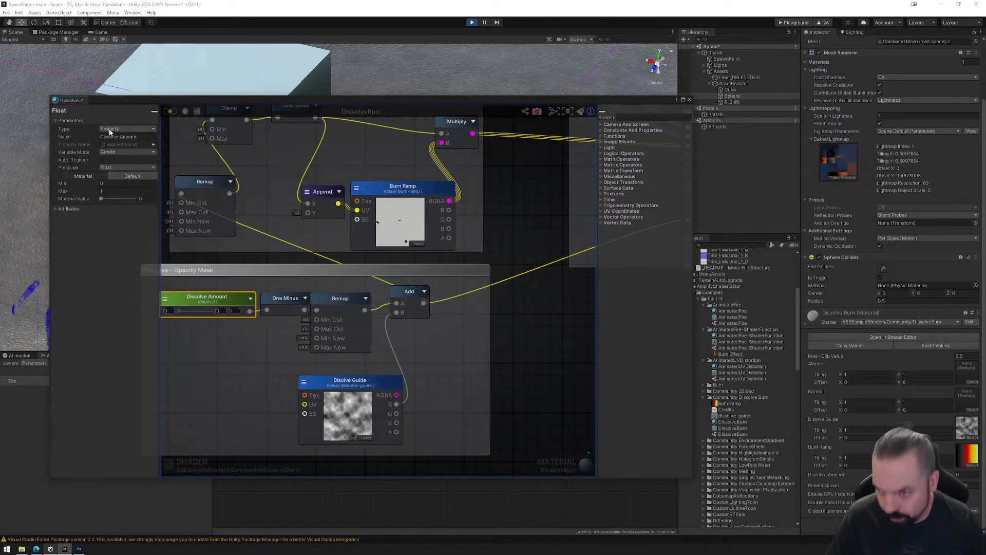
pyautogui.moveTo(483, 205); pyautogui.dragTo(333, 268, button='middle')
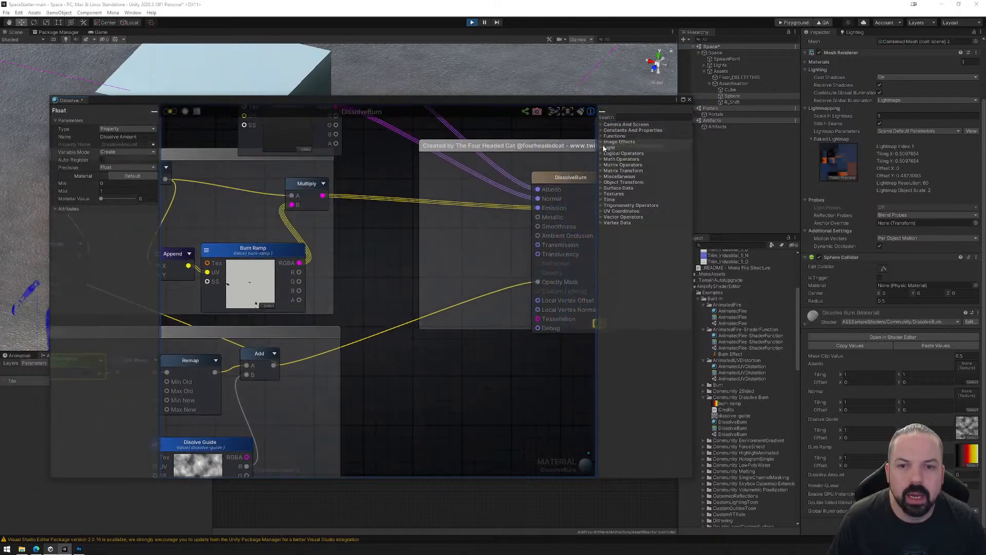
pyautogui.click(689, 100)
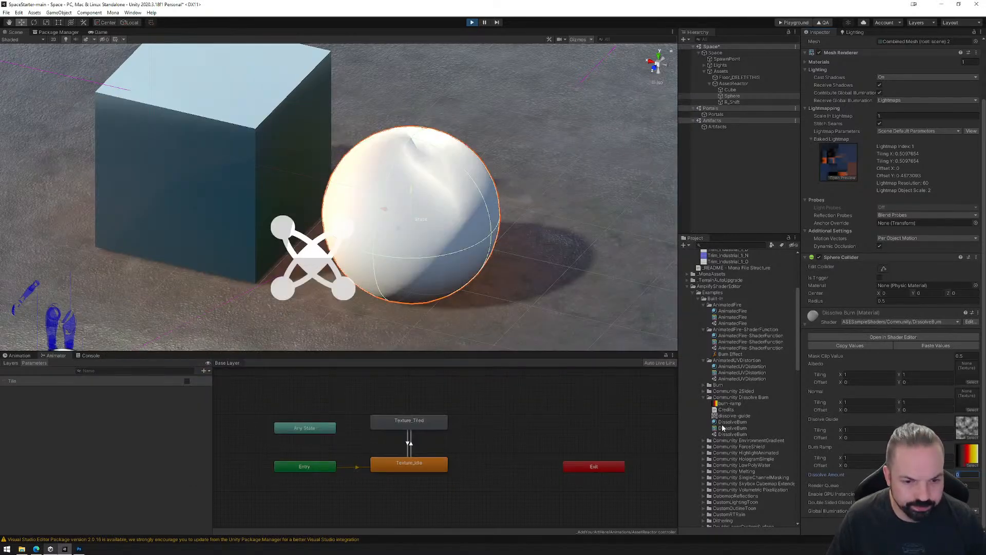
# Set the Albedo texture of the sphere's Dissolve Burn material to the TileablePlane wood flooring base texture.
pyautogui.click(730, 89)
pyautogui.click(732, 95)
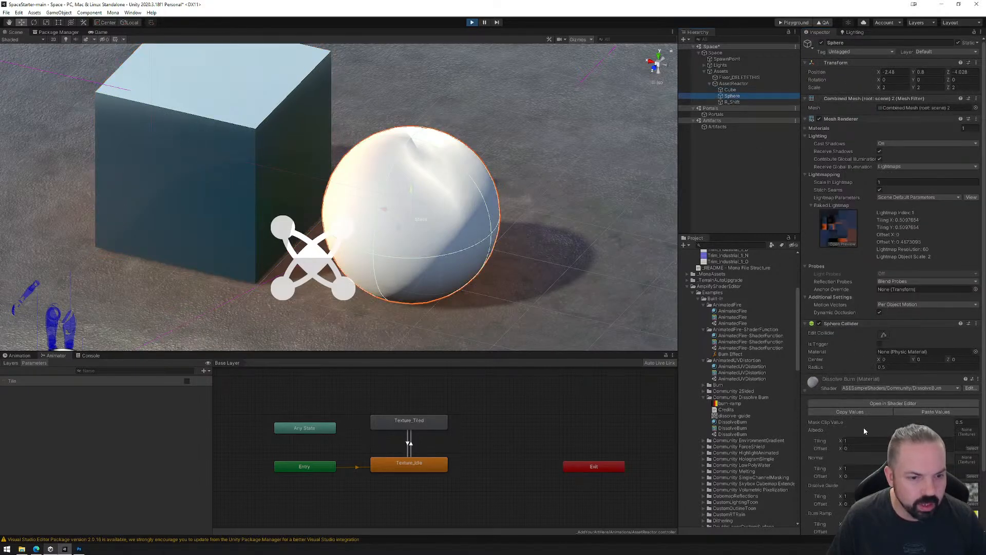
pyautogui.scroll(-3, 853, 354)
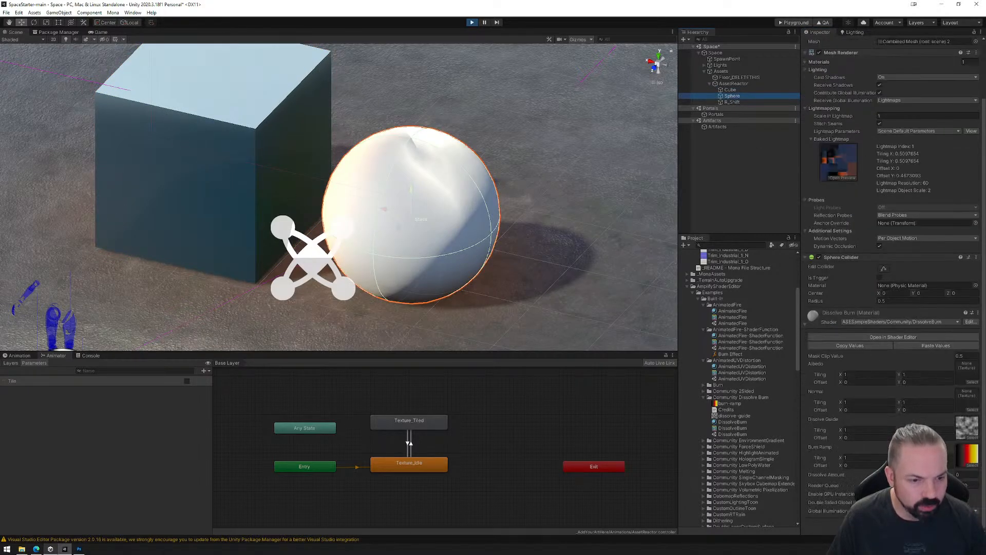
pyautogui.moveTo(853, 475)
pyautogui.mouseDown()
pyautogui.moveTo(866, 475)
pyautogui.moveTo(856, 475)
pyautogui.mouseUp()
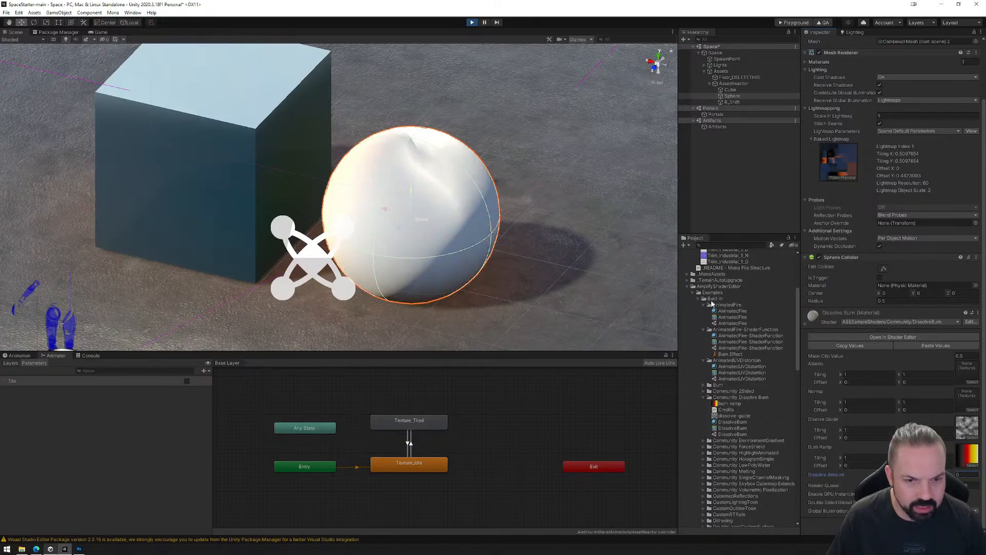
pyautogui.scroll(5, 724, 357)
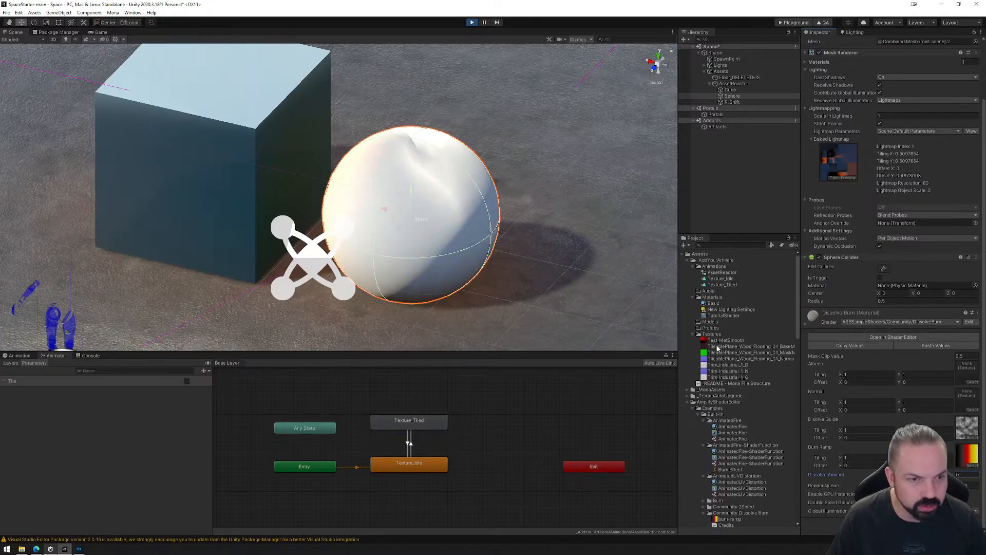
pyautogui.moveTo(719, 346); pyautogui.dragTo(967, 374)
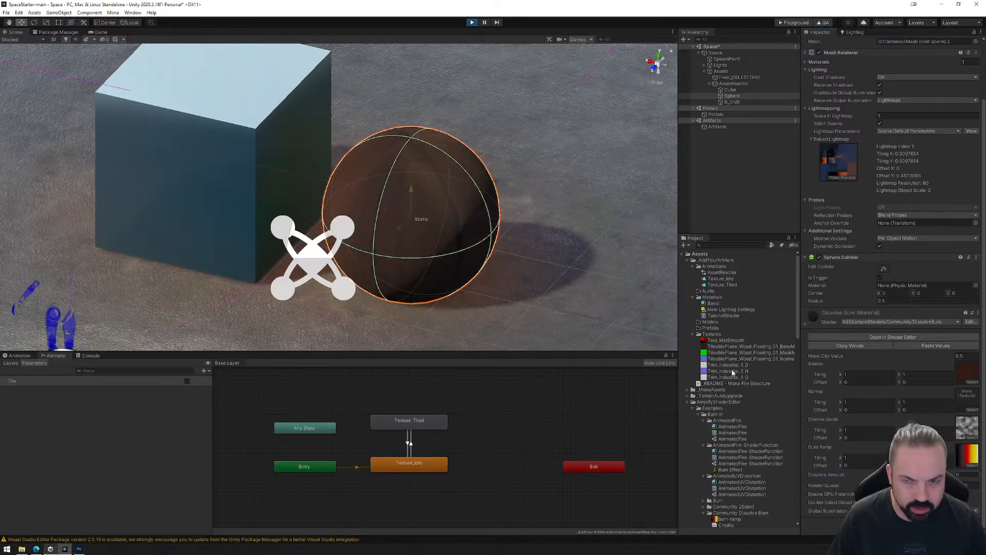
# Assign the TileablePlane wood flooring normal texture to the sphere material's Normal slot and set both Albedo and Normal tiling to 3 by 3.
pyautogui.moveTo(721, 358); pyautogui.dragTo(967, 400)
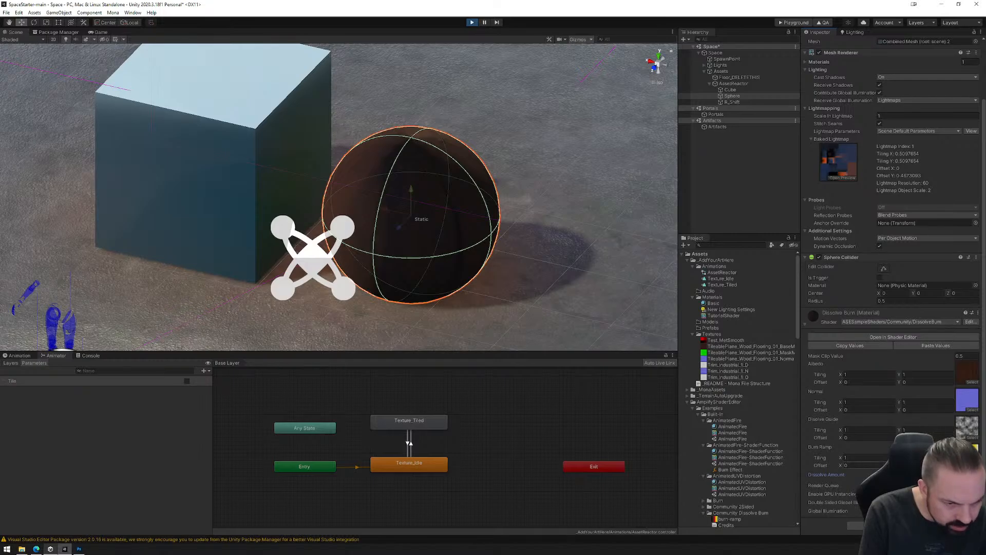
pyautogui.click(868, 374)
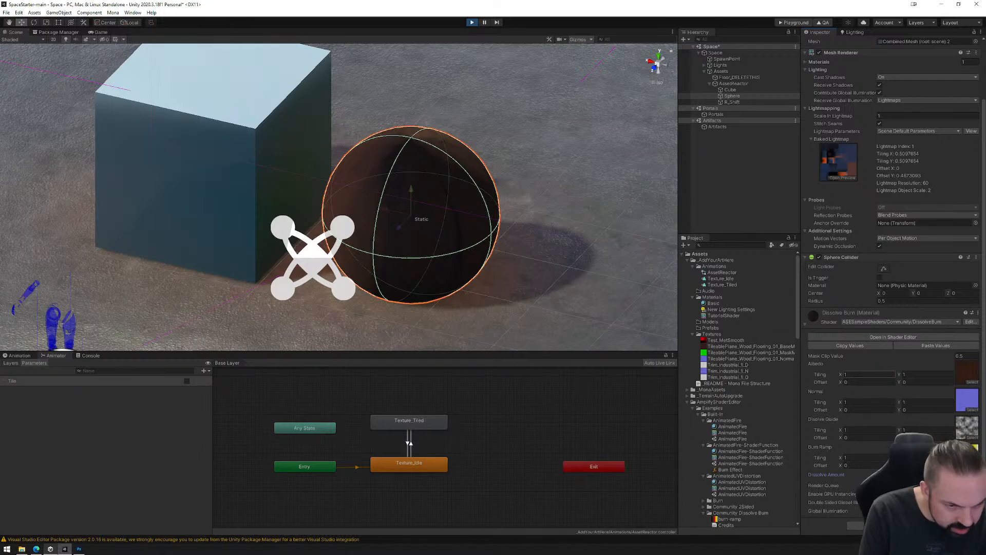
pyautogui.write('3')
pyautogui.press('Tab')
pyautogui.write('3')
pyautogui.click(869, 402)
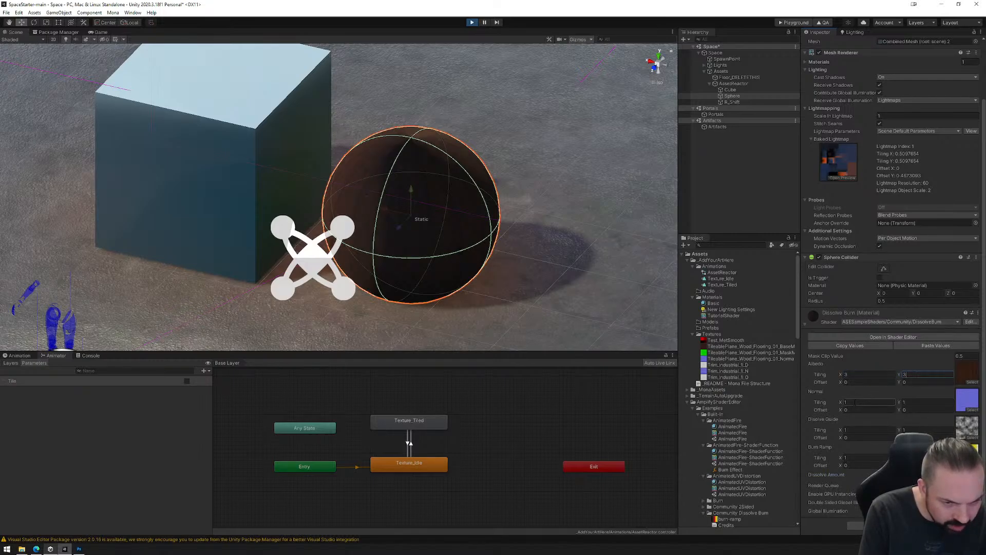
pyautogui.write('3')
pyautogui.press('Tab')
pyautogui.write('3')
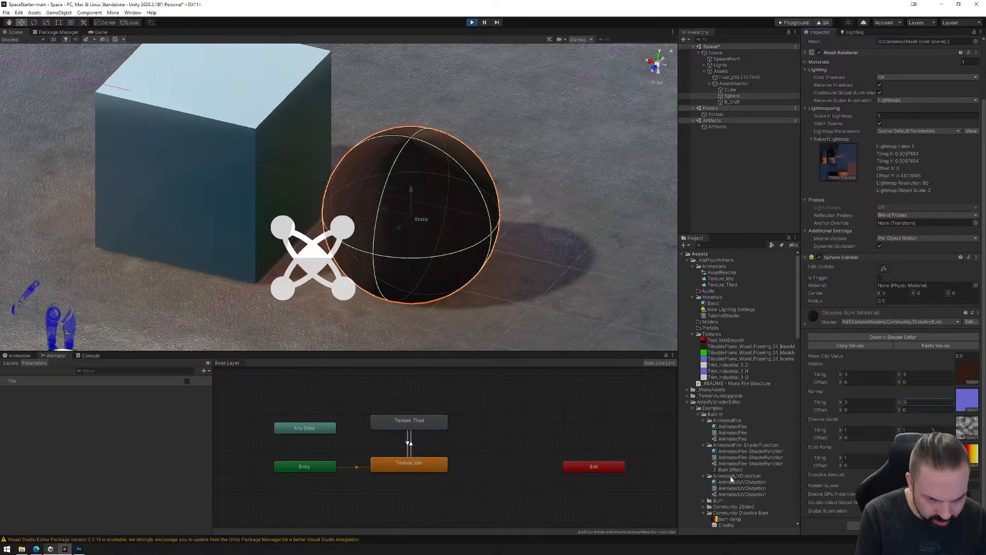
# Apply the DissolveBurn material to the cube and try out the material's Dissolve Amount, leaving it at 0.
pyautogui.scroll(-2, 734, 416)
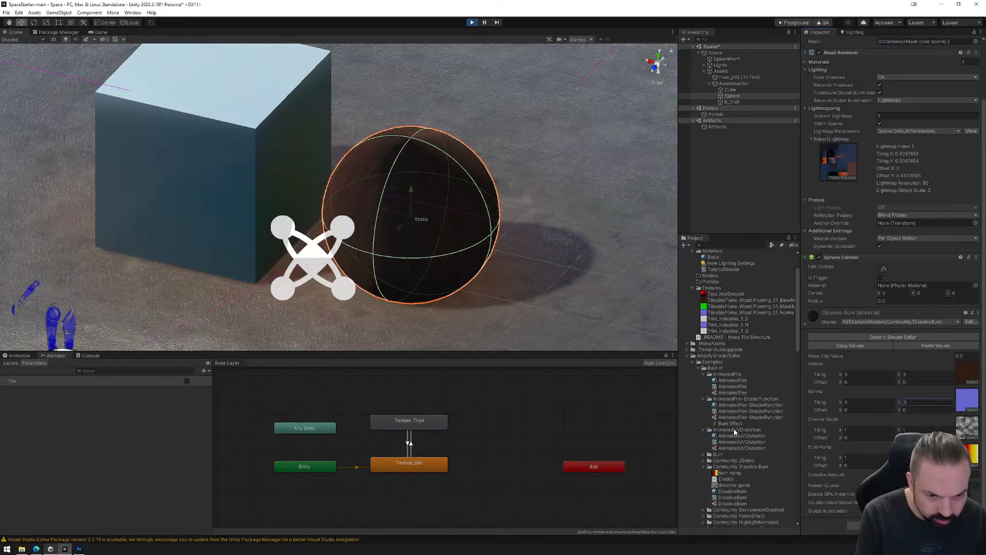
pyautogui.moveTo(734, 492); pyautogui.dragTo(261, 184)
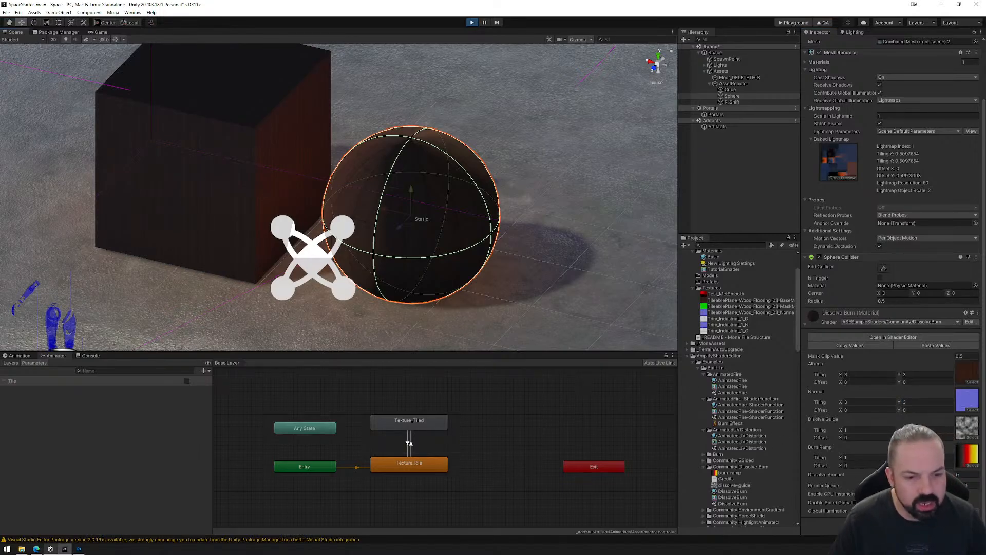
pyautogui.moveTo(880, 474)
pyautogui.mouseDown()
pyautogui.moveTo(956, 465)
pyautogui.moveTo(843, 477)
pyautogui.mouseUp()
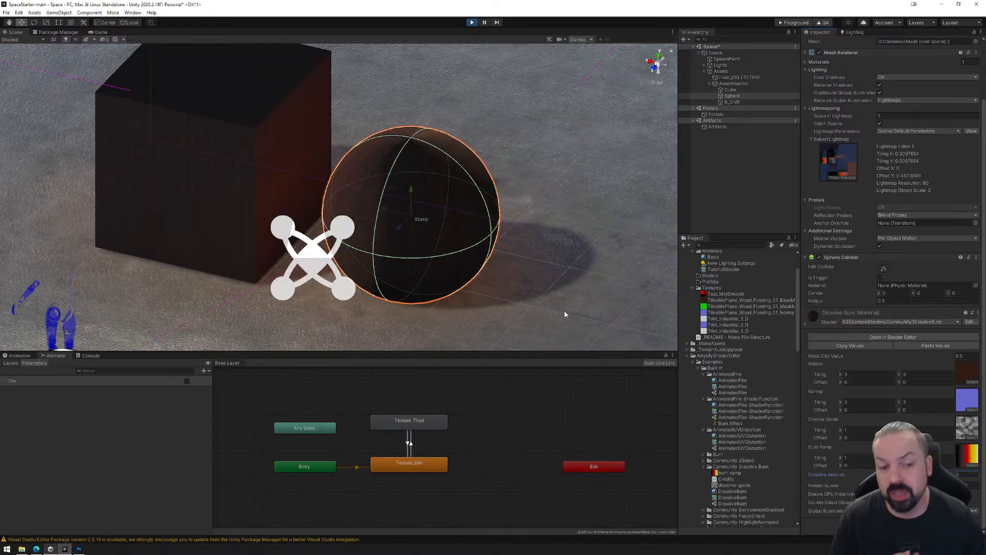
# Open the DissolveBurn shader's node graph and examine the Albedo and Normal texture nodes, spacing them apart above the emission group.
pyautogui.click(878, 337)
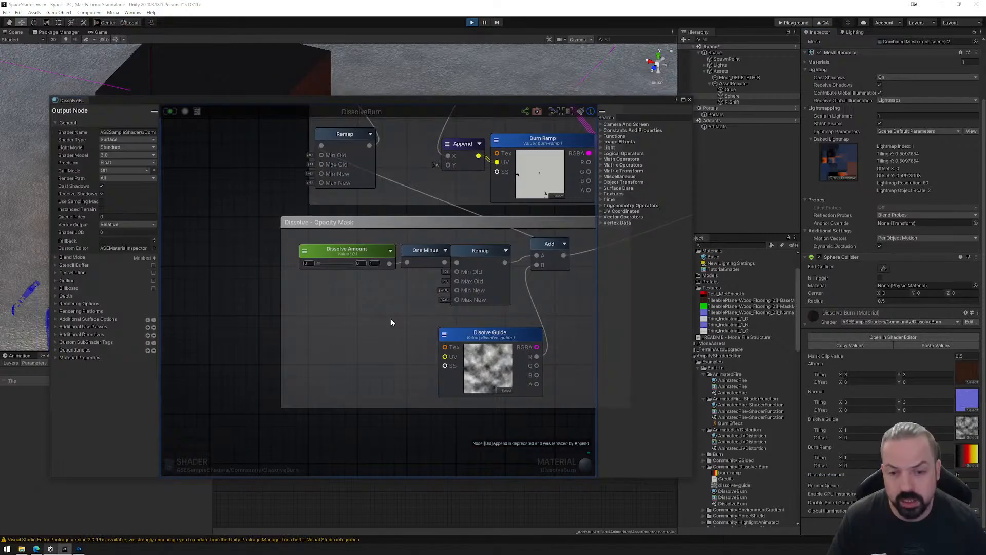
pyautogui.scroll(-8, 308, 314)
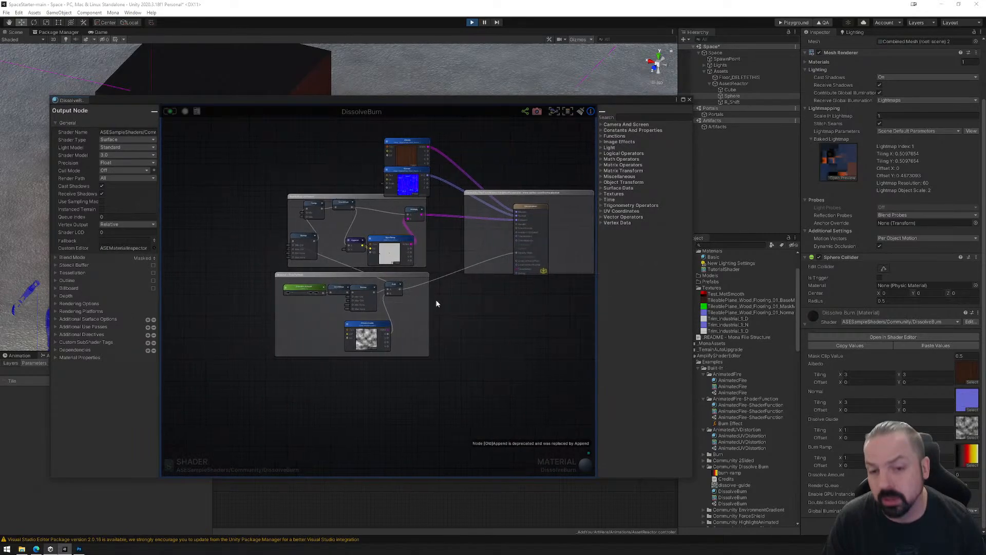
pyautogui.moveTo(354, 160); pyautogui.dragTo(353, 142)
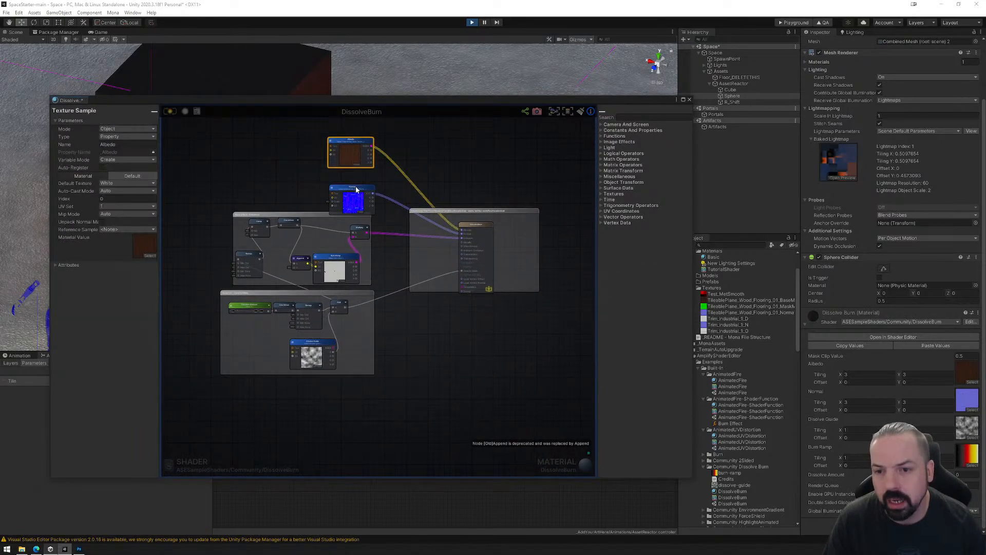
pyautogui.moveTo(356, 190); pyautogui.dragTo(356, 179)
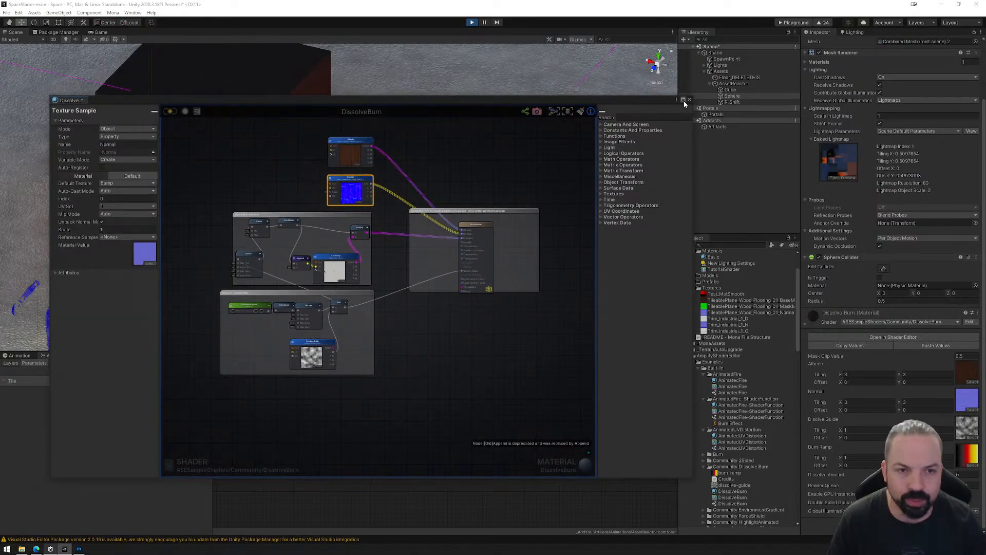
# Stop play mode and close the DissolveBurn node graph.
pyautogui.click(472, 22)
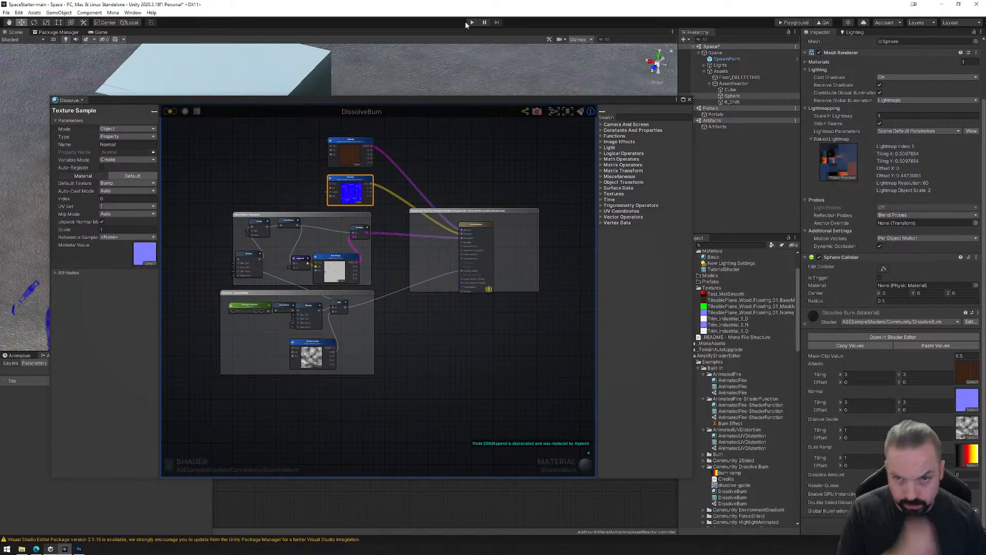
pyautogui.click(690, 99)
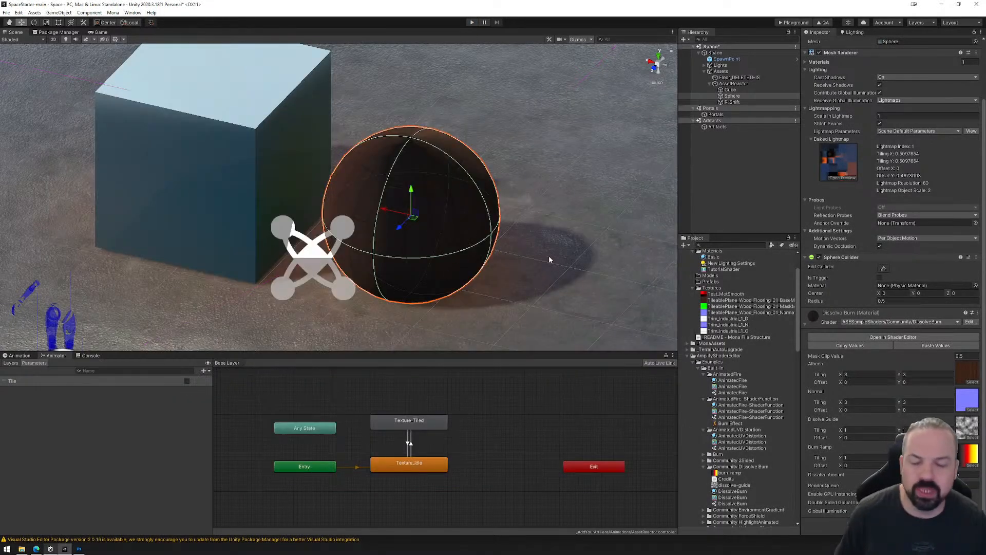